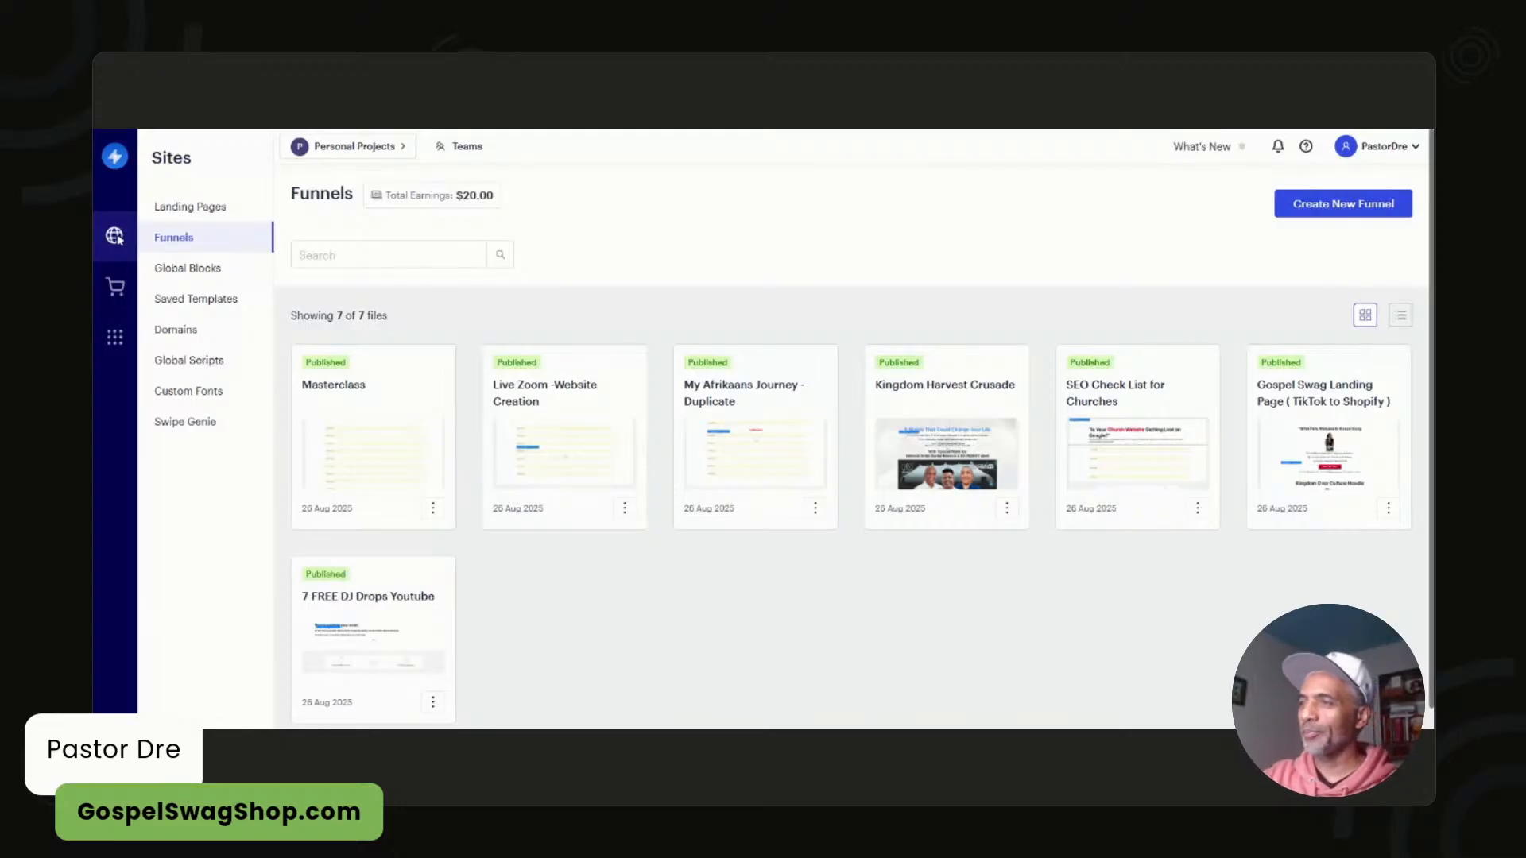
- Open the Masterclass funnel and visit its live landing page
click(433, 508)
click(403, 455)
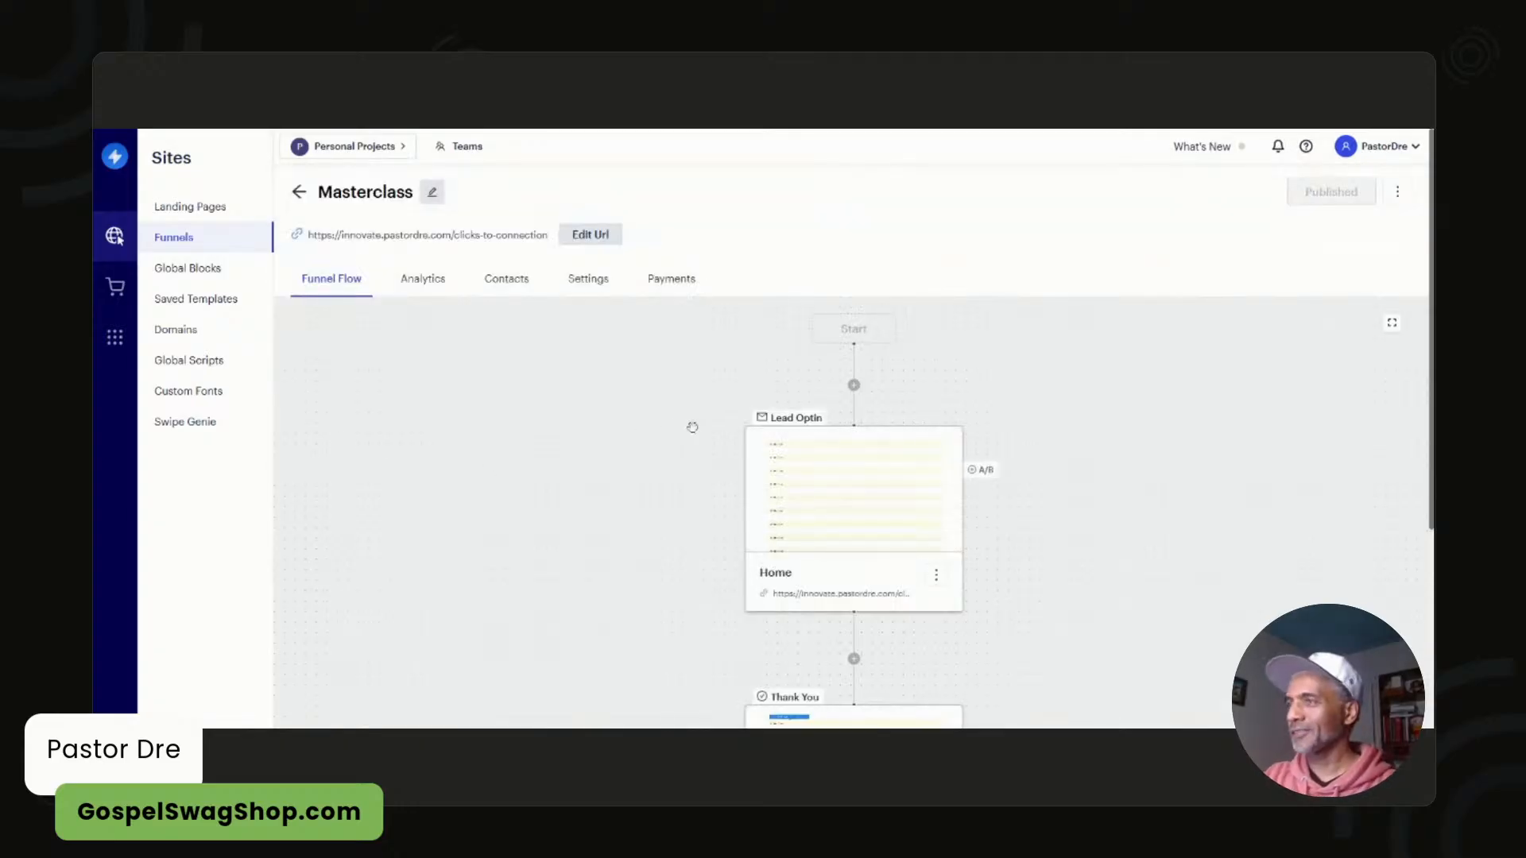
click(491, 236)
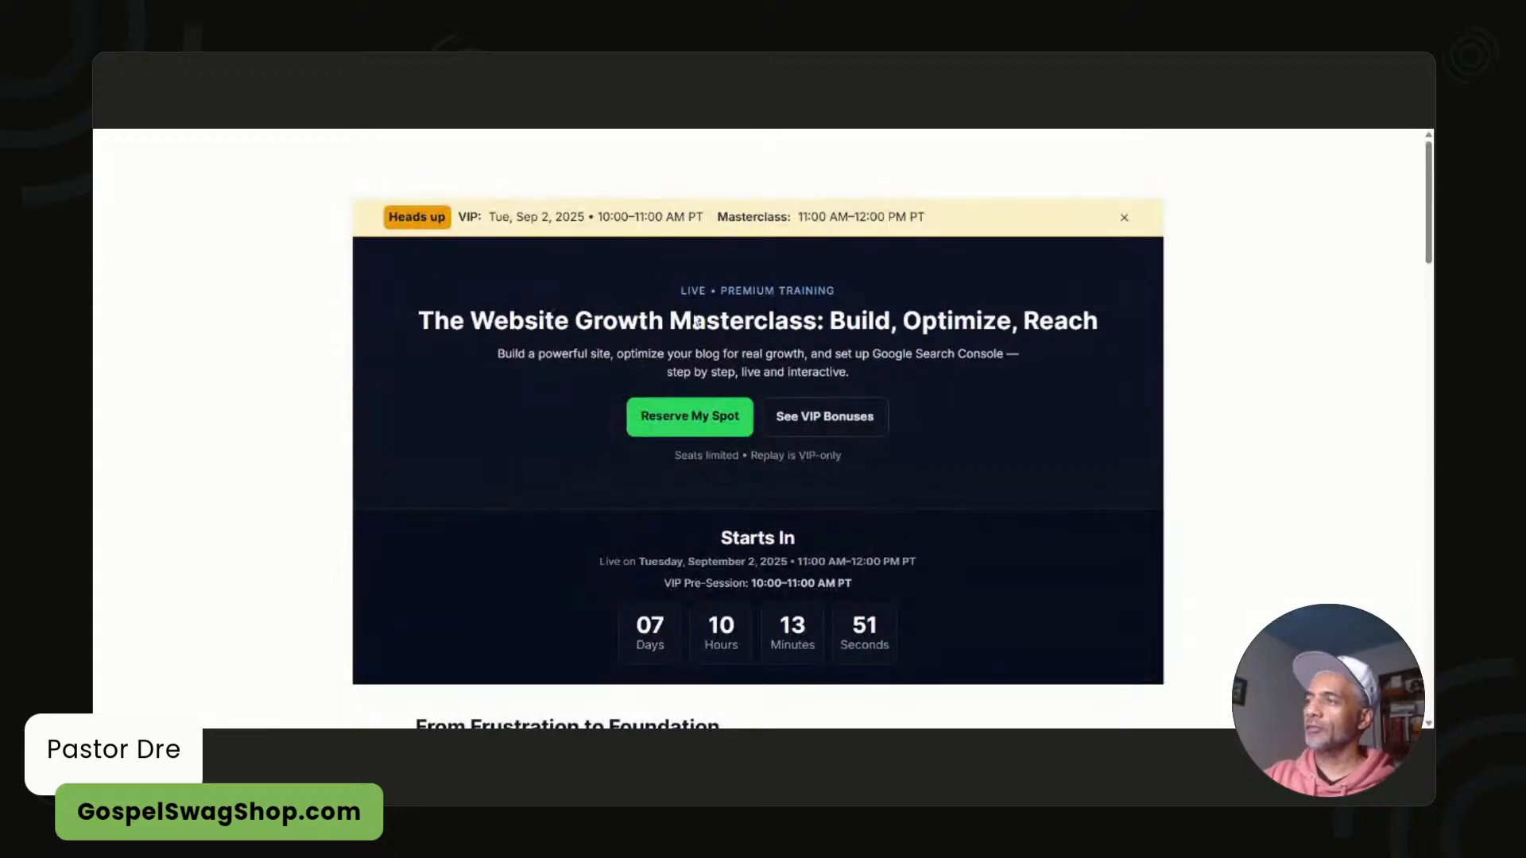
- Examine the schedule banner, hero section and countdown at the beginning of the live masterclass page
scroll(687, 348, down, 1)
scroll(685, 347, down, 2)
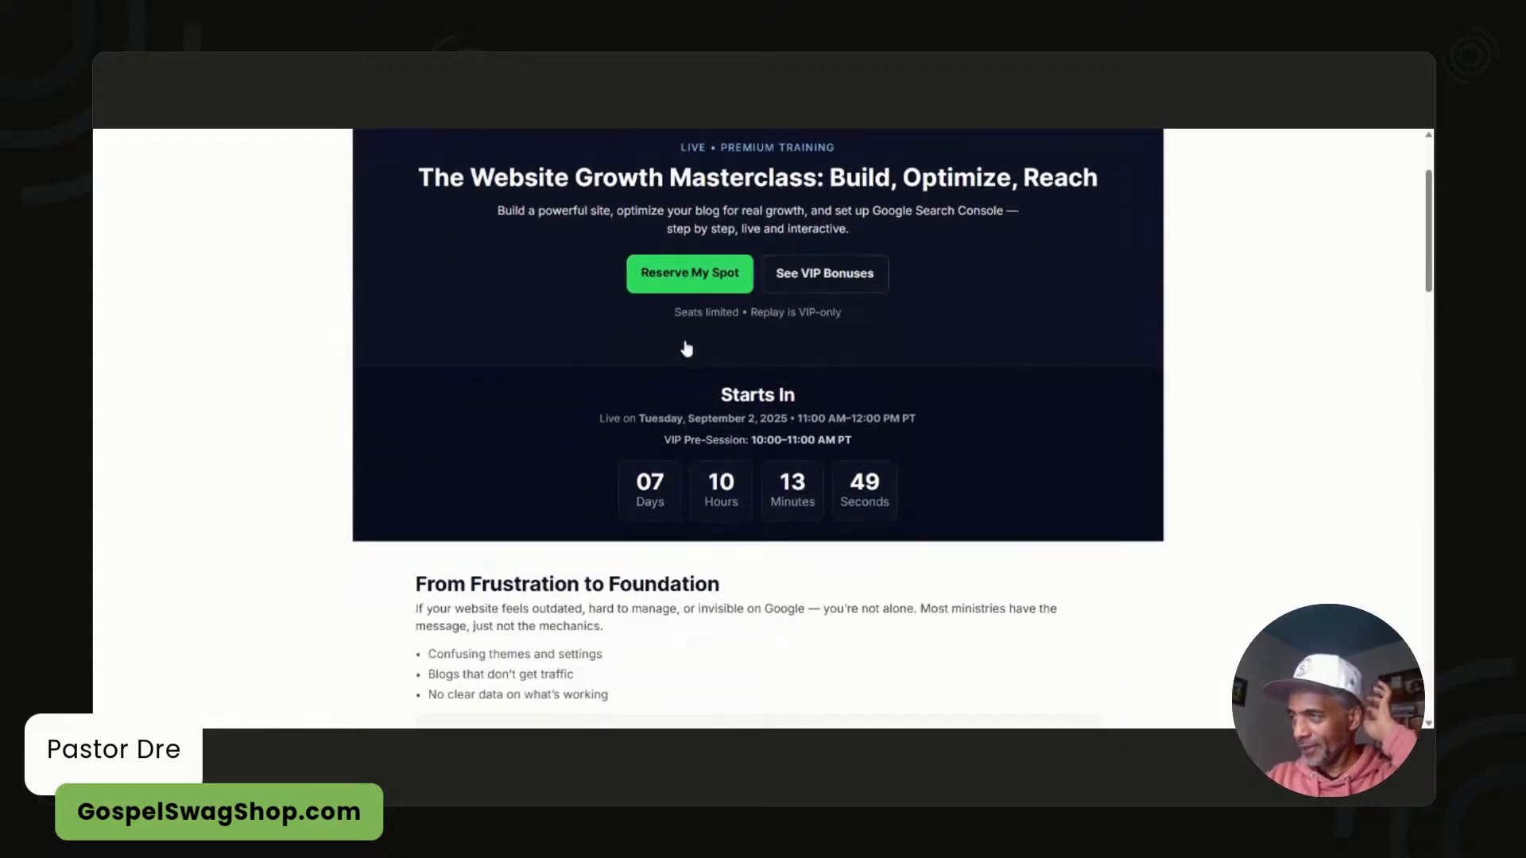
scroll(702, 287, up, 2)
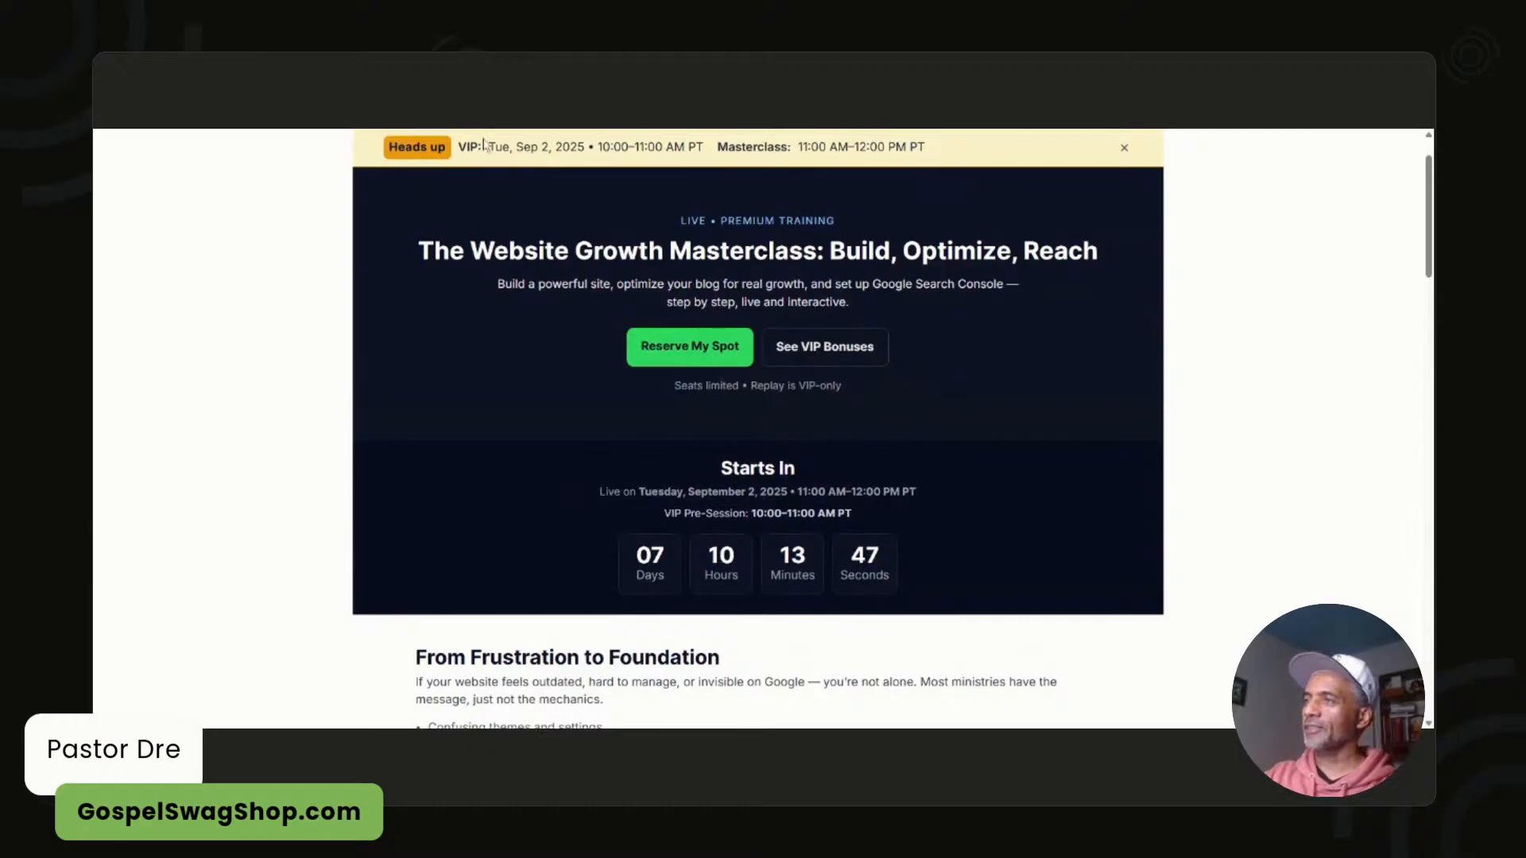
scroll(556, 213, up, 1)
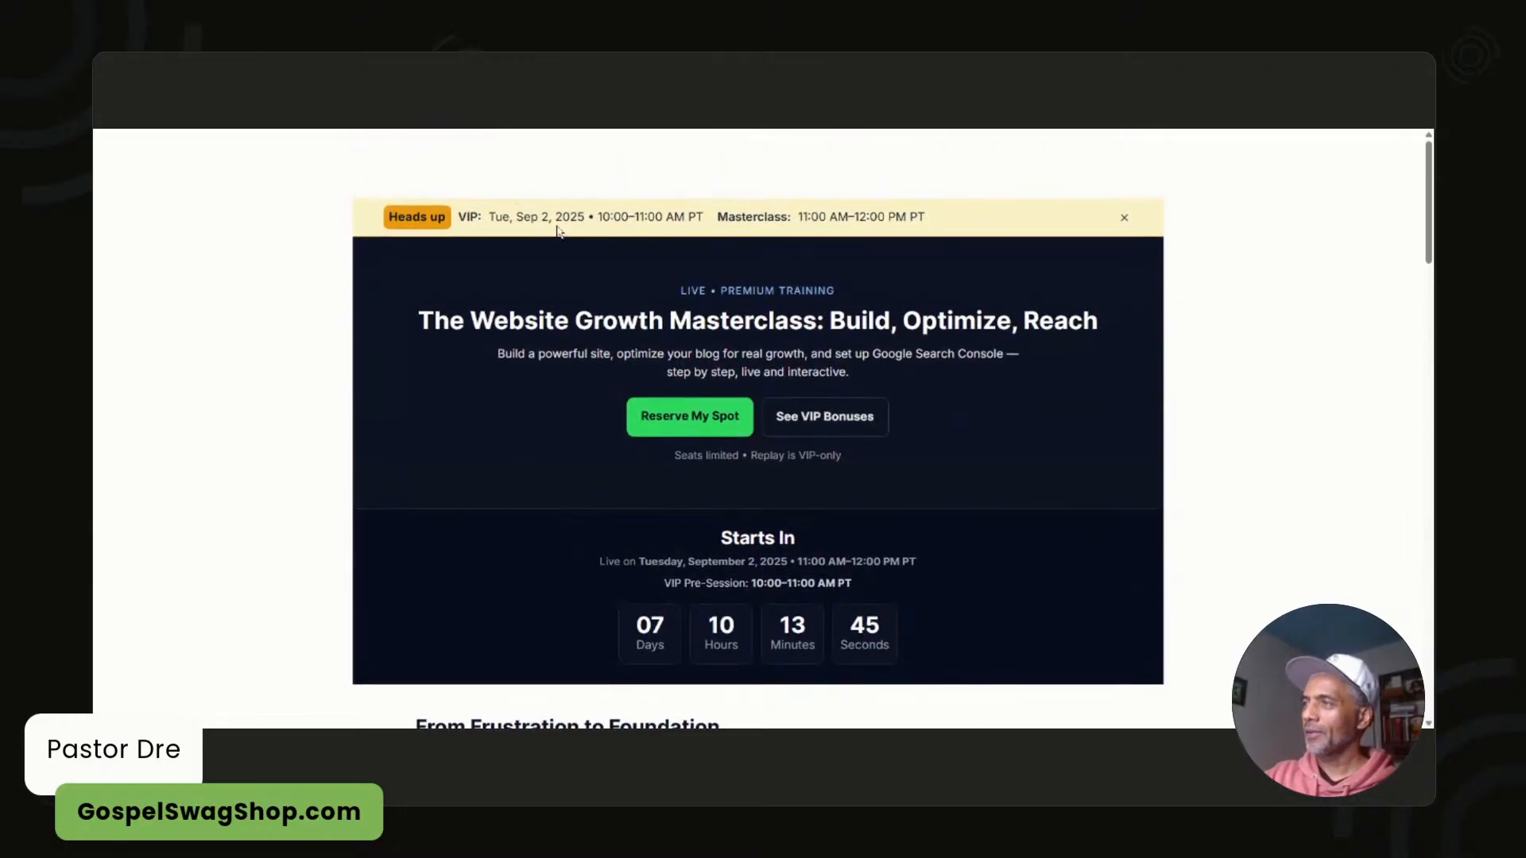
scroll(668, 417, down, 4)
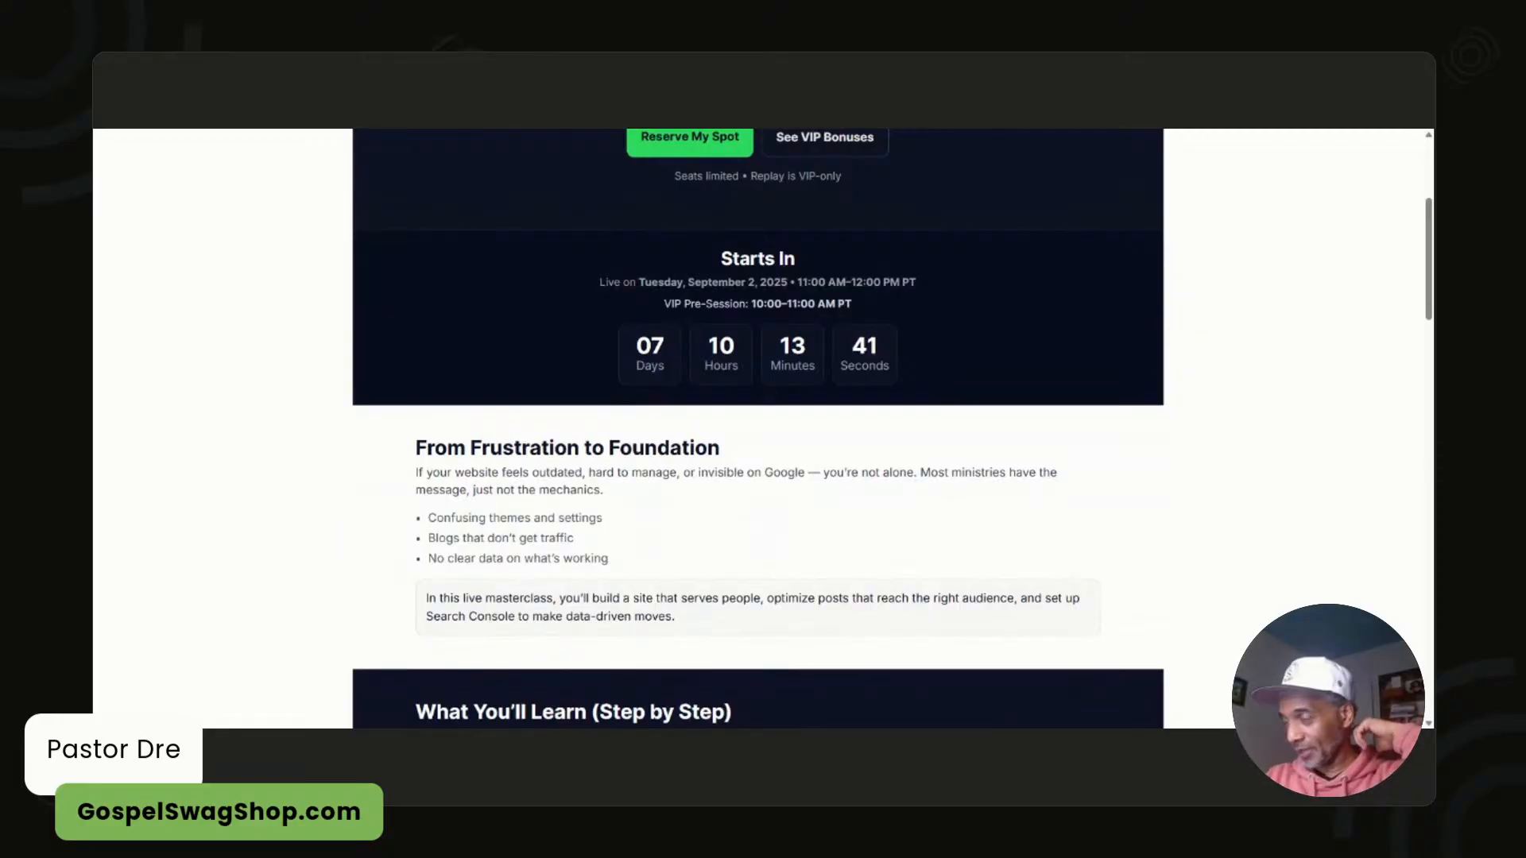
scroll(758, 429, up, 4)
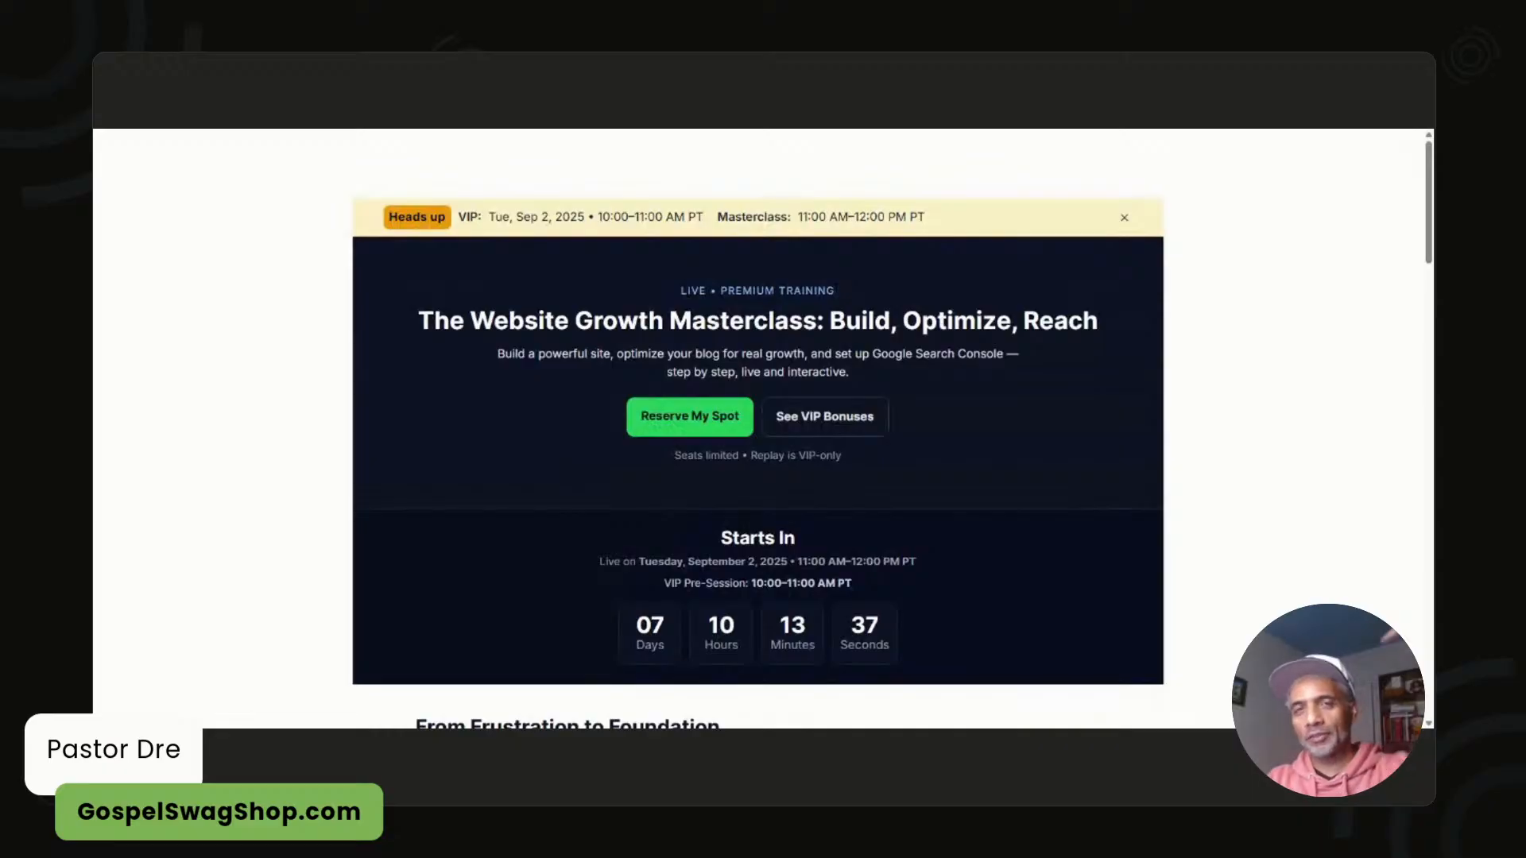
- Read through the live page's learning outcomes, agenda, VIP upgrade, testimonials, pricing tiers and FAQ, ending back at the hero section
scroll(909, 432, down, 5)
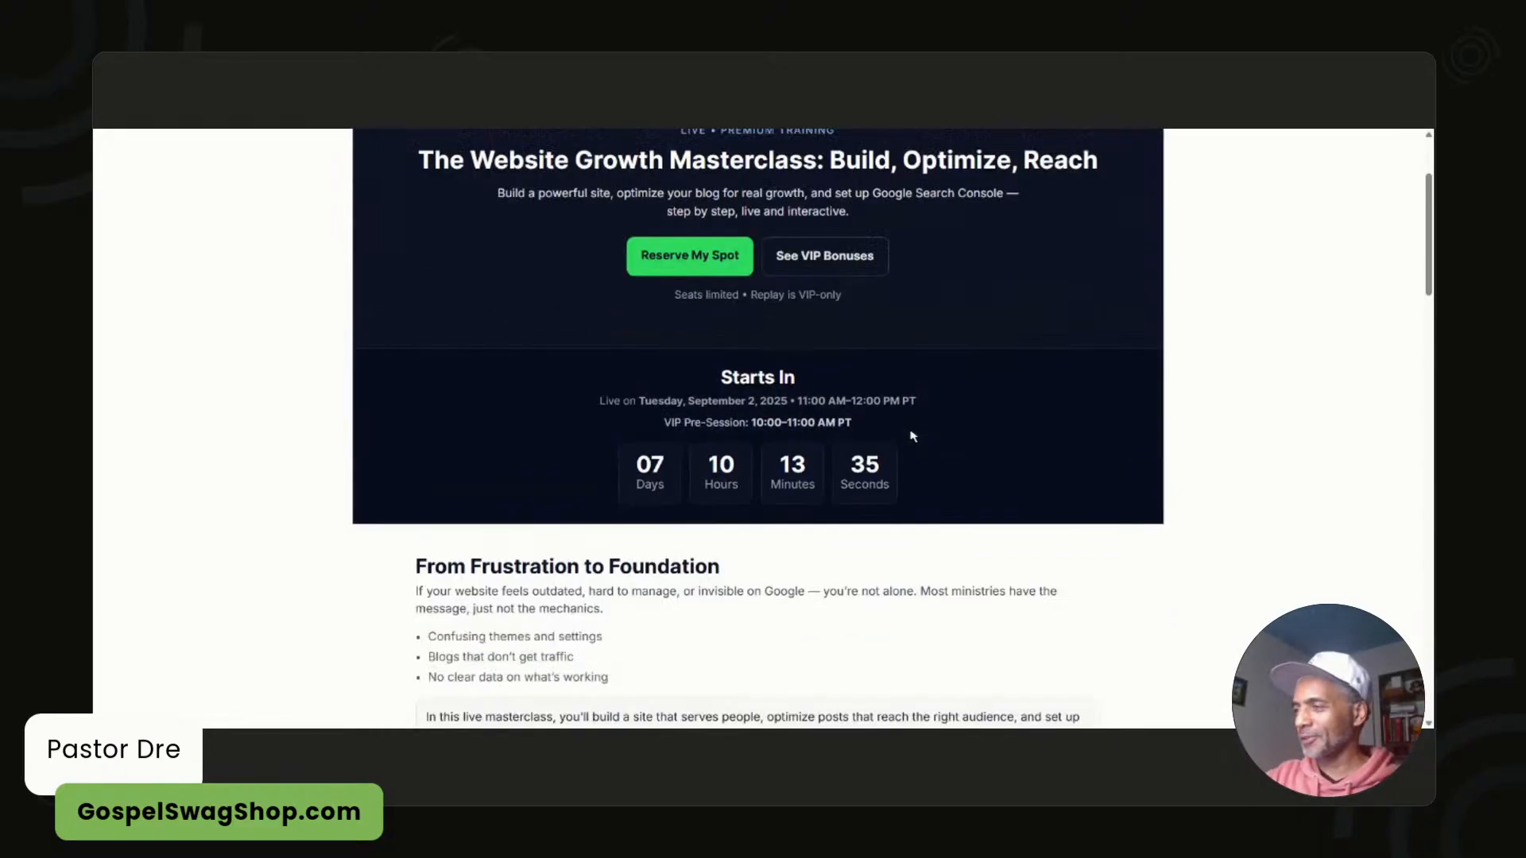
scroll(863, 389, down, 2)
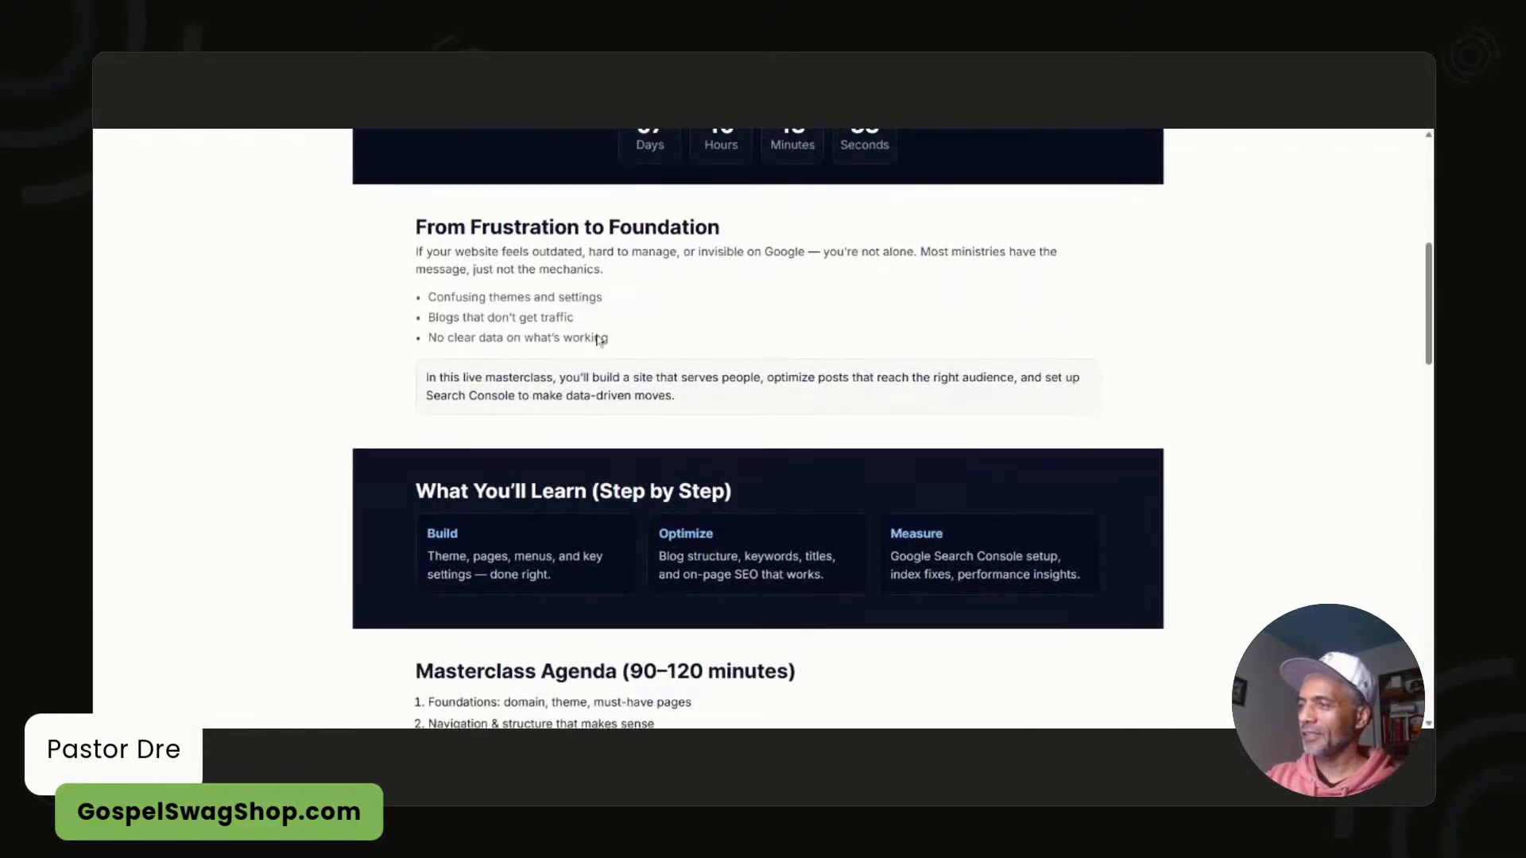
scroll(863, 388, down, 3)
scroll(763, 428, down, 2)
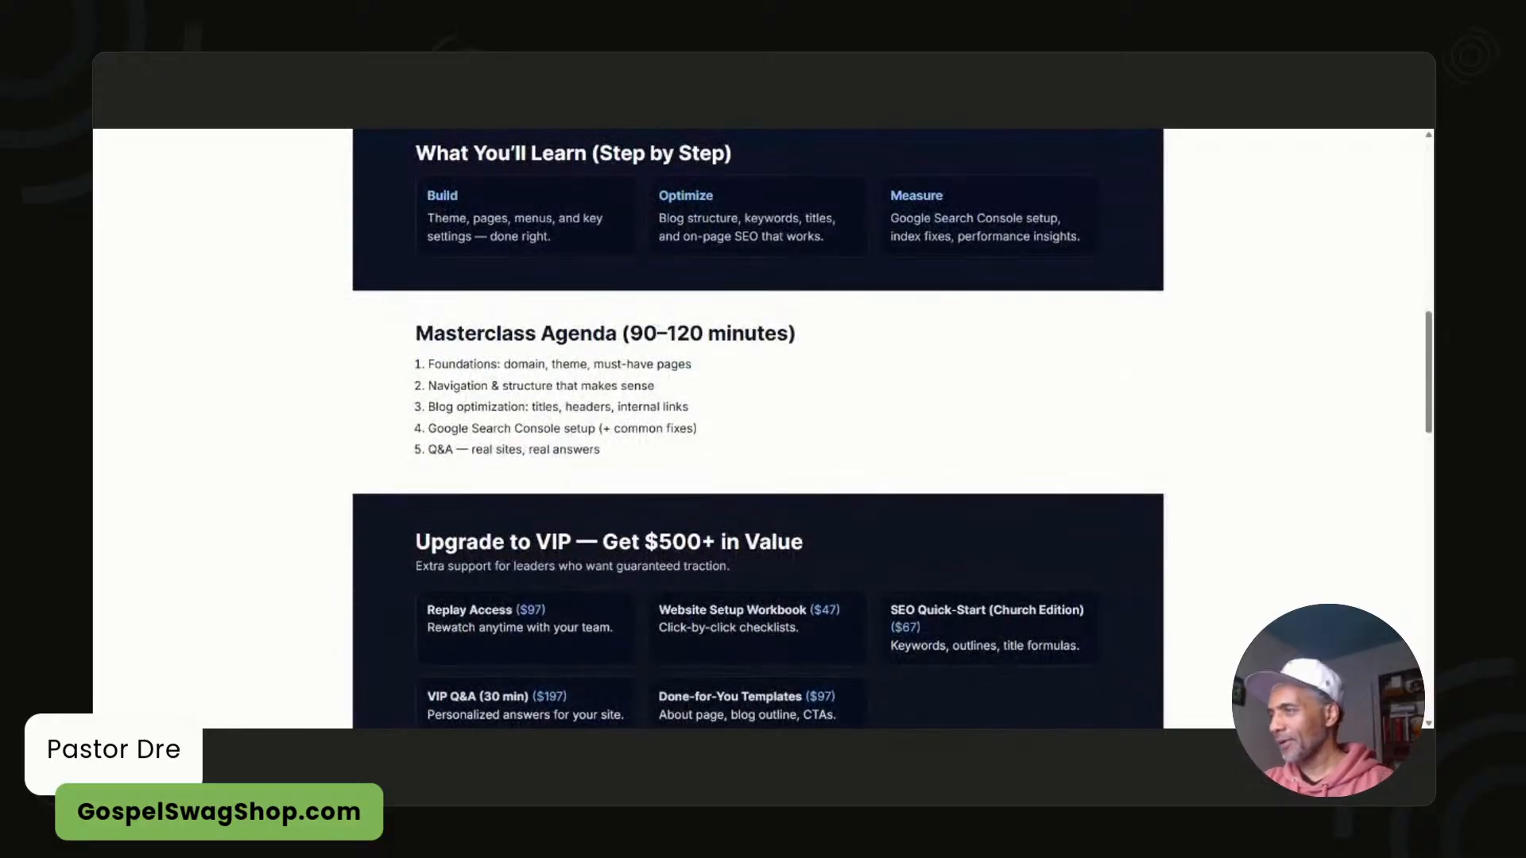
scroll(630, 378, down, 3)
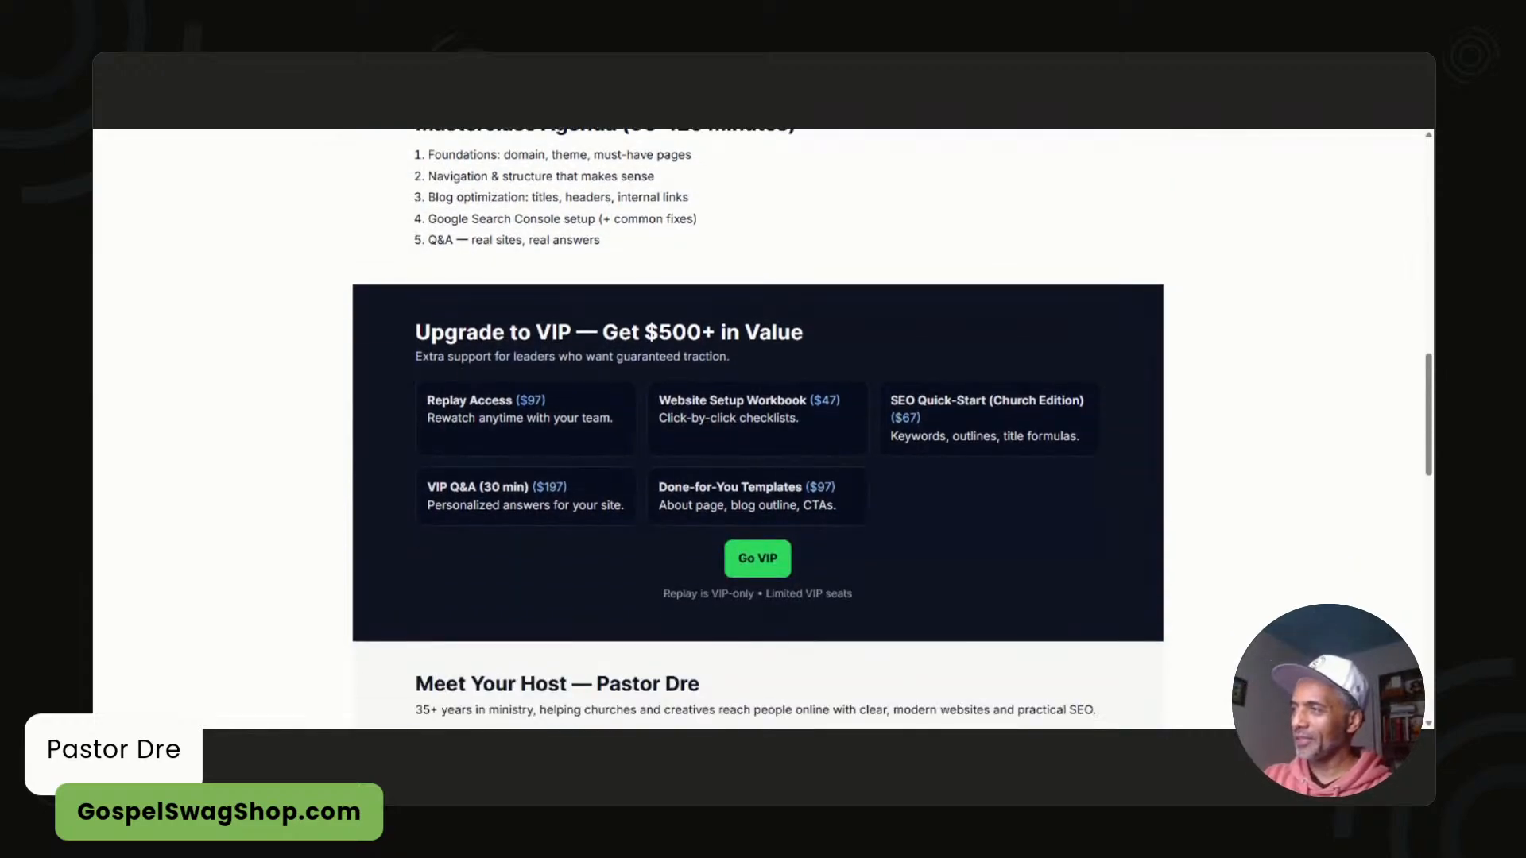
scroll(713, 372, down, 10)
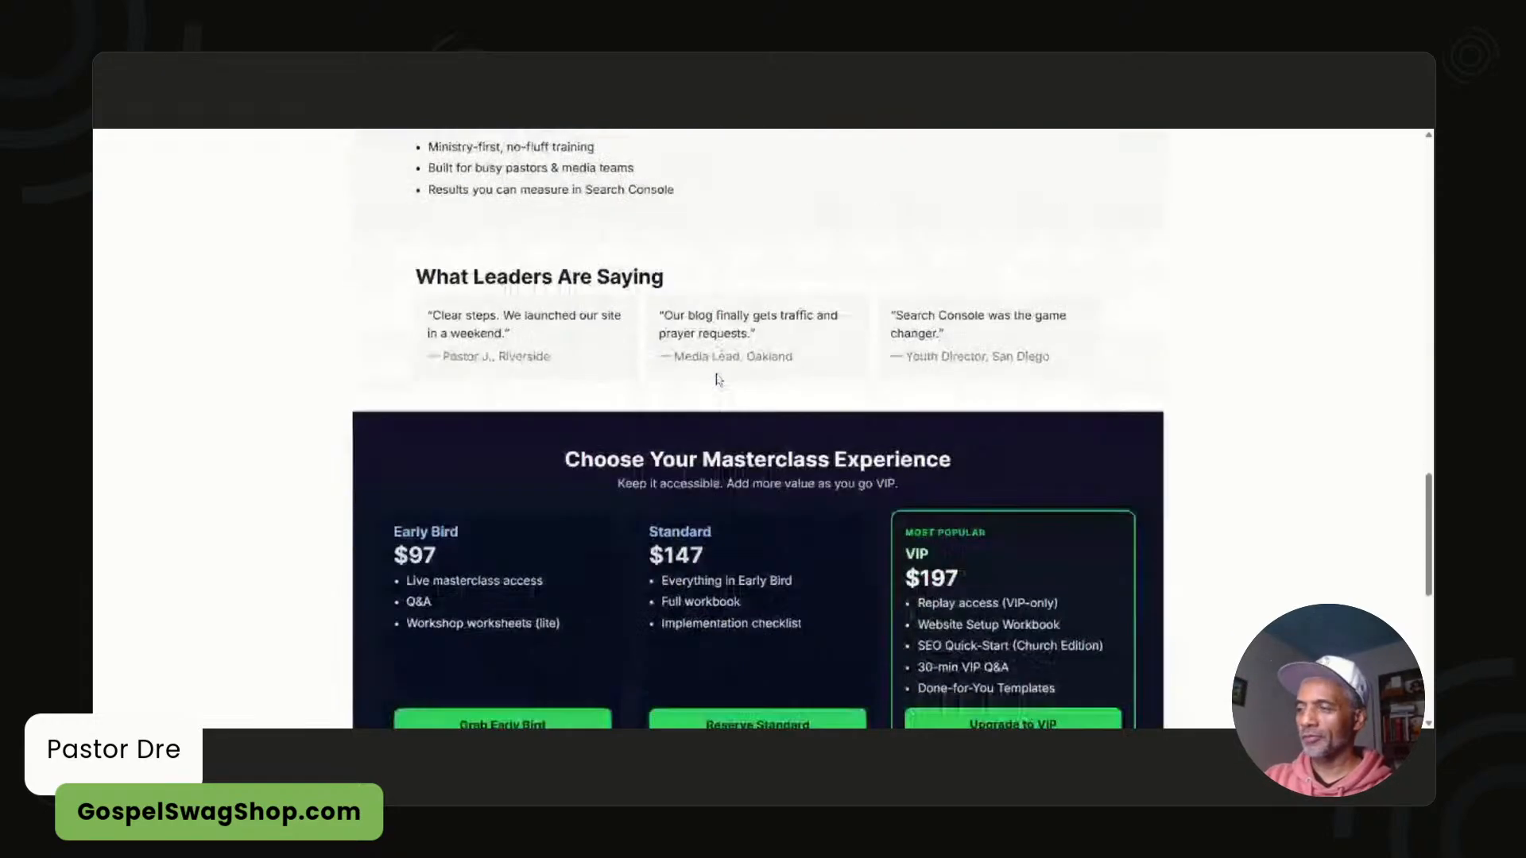
scroll(714, 370, up, 2)
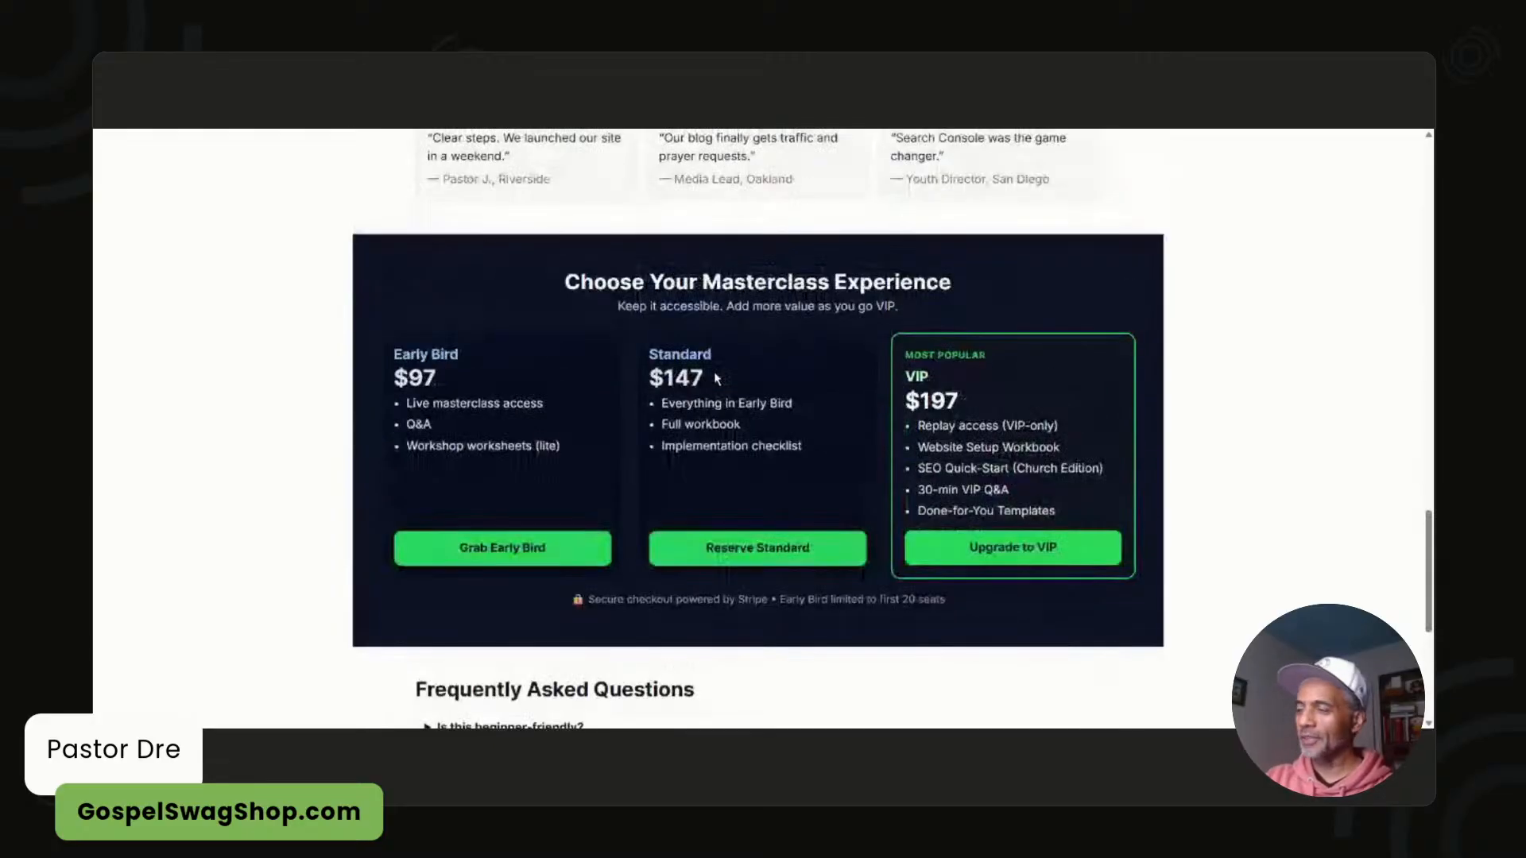
scroll(715, 377, down, 5)
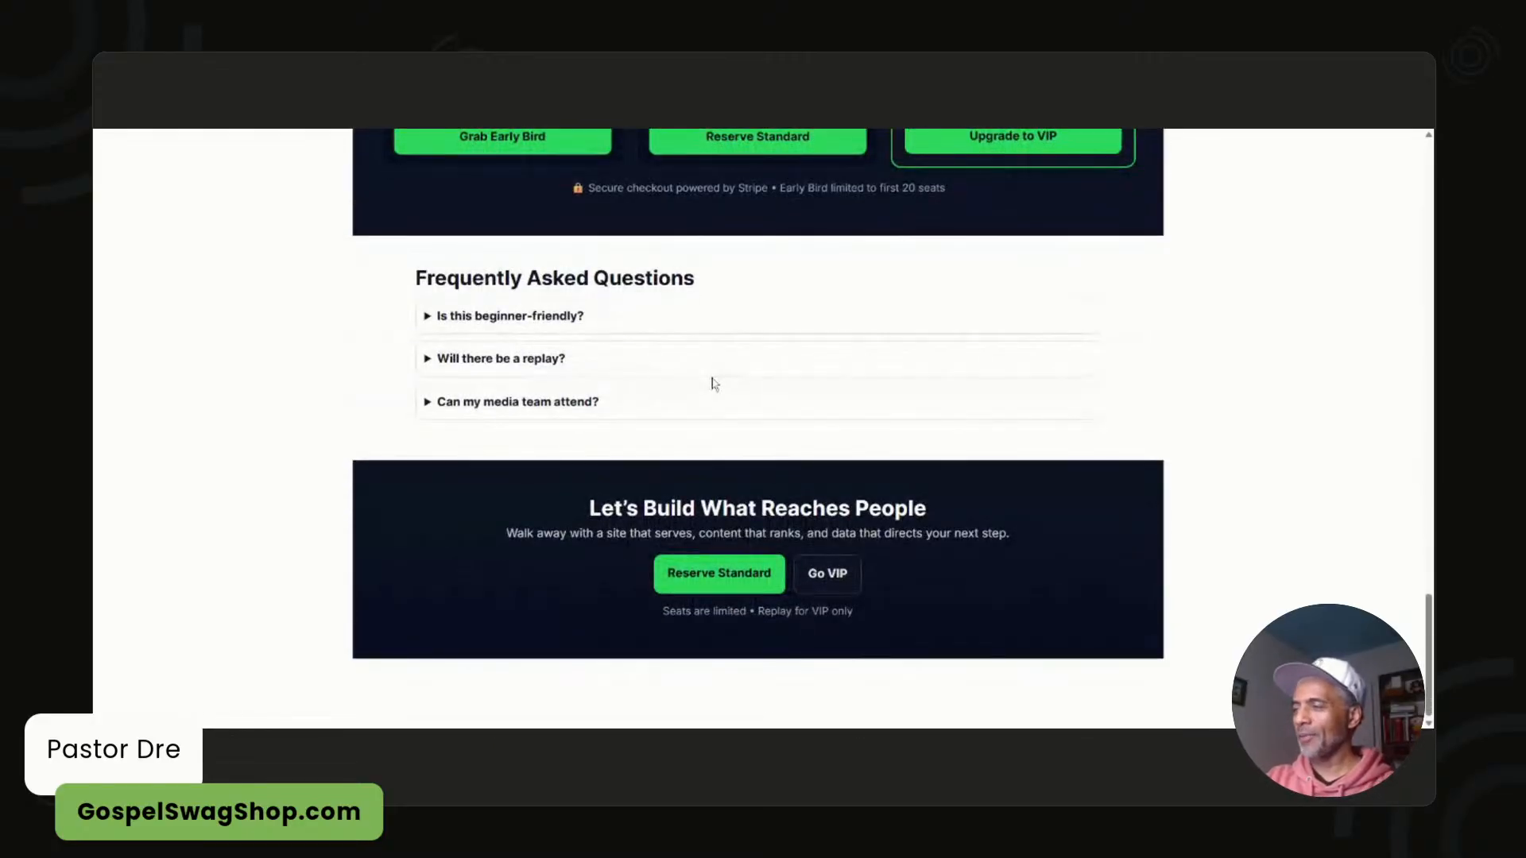
scroll(714, 384, up, 15)
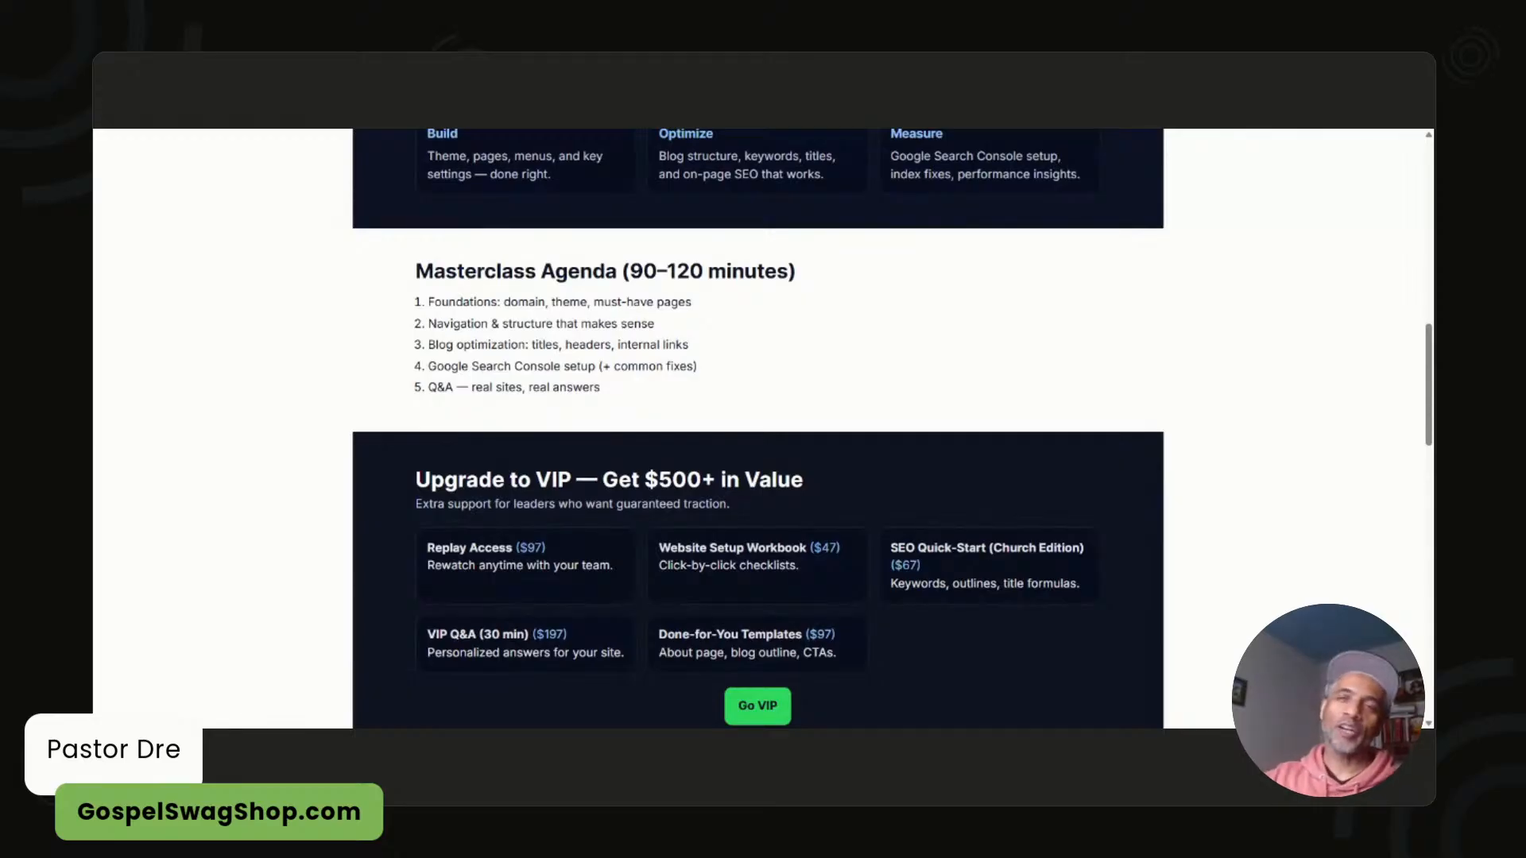
scroll(738, 312, up, 10)
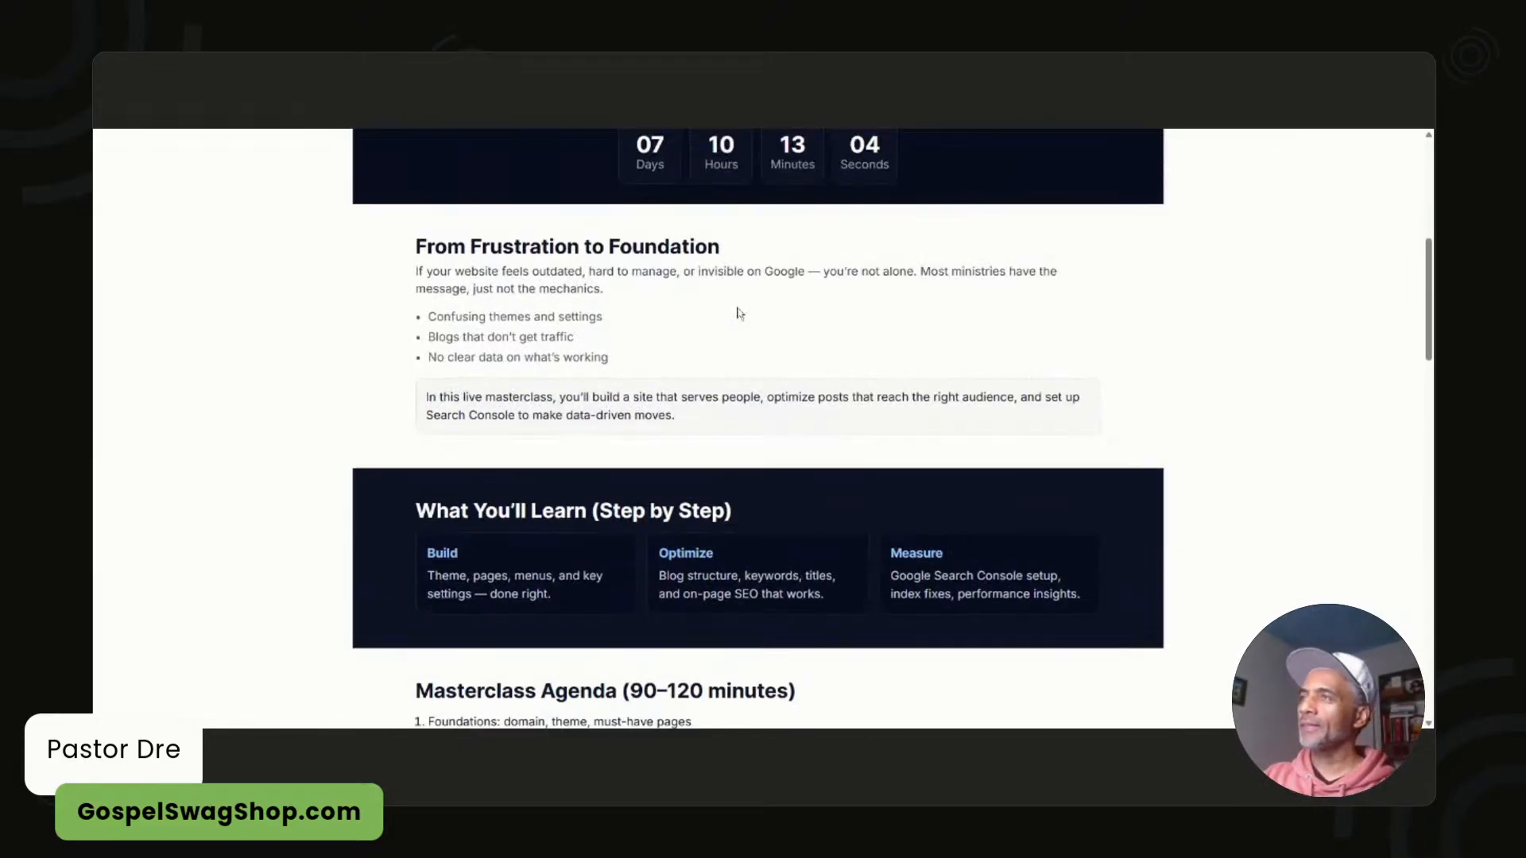
scroll(738, 312, up, 2)
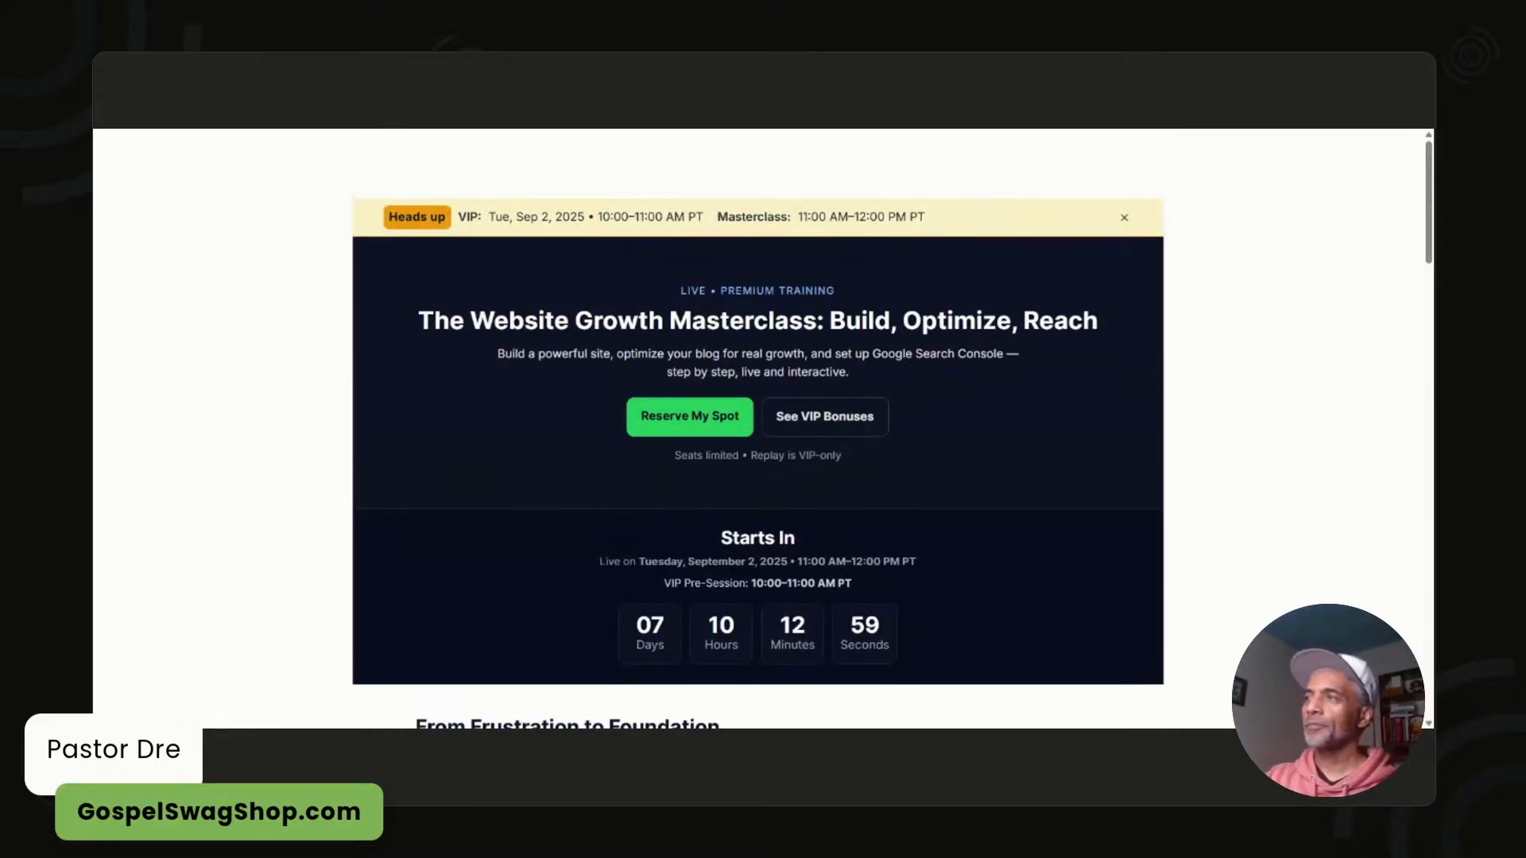
- Switch to the Home page editor and inspect the code of the first three HTML Code blocks
key(ctrl+Tab)
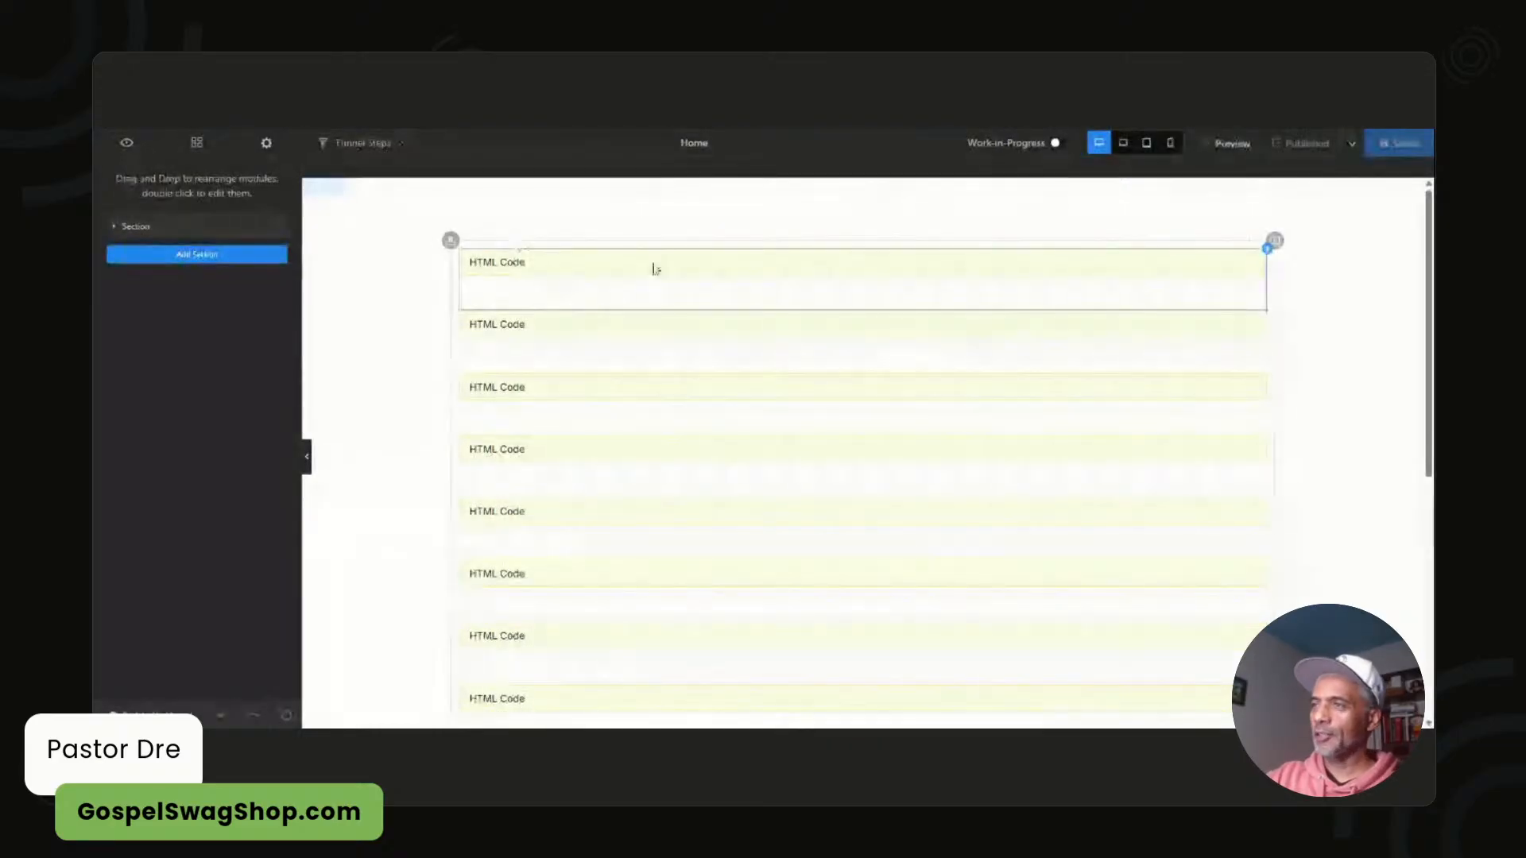
double_click(554, 270)
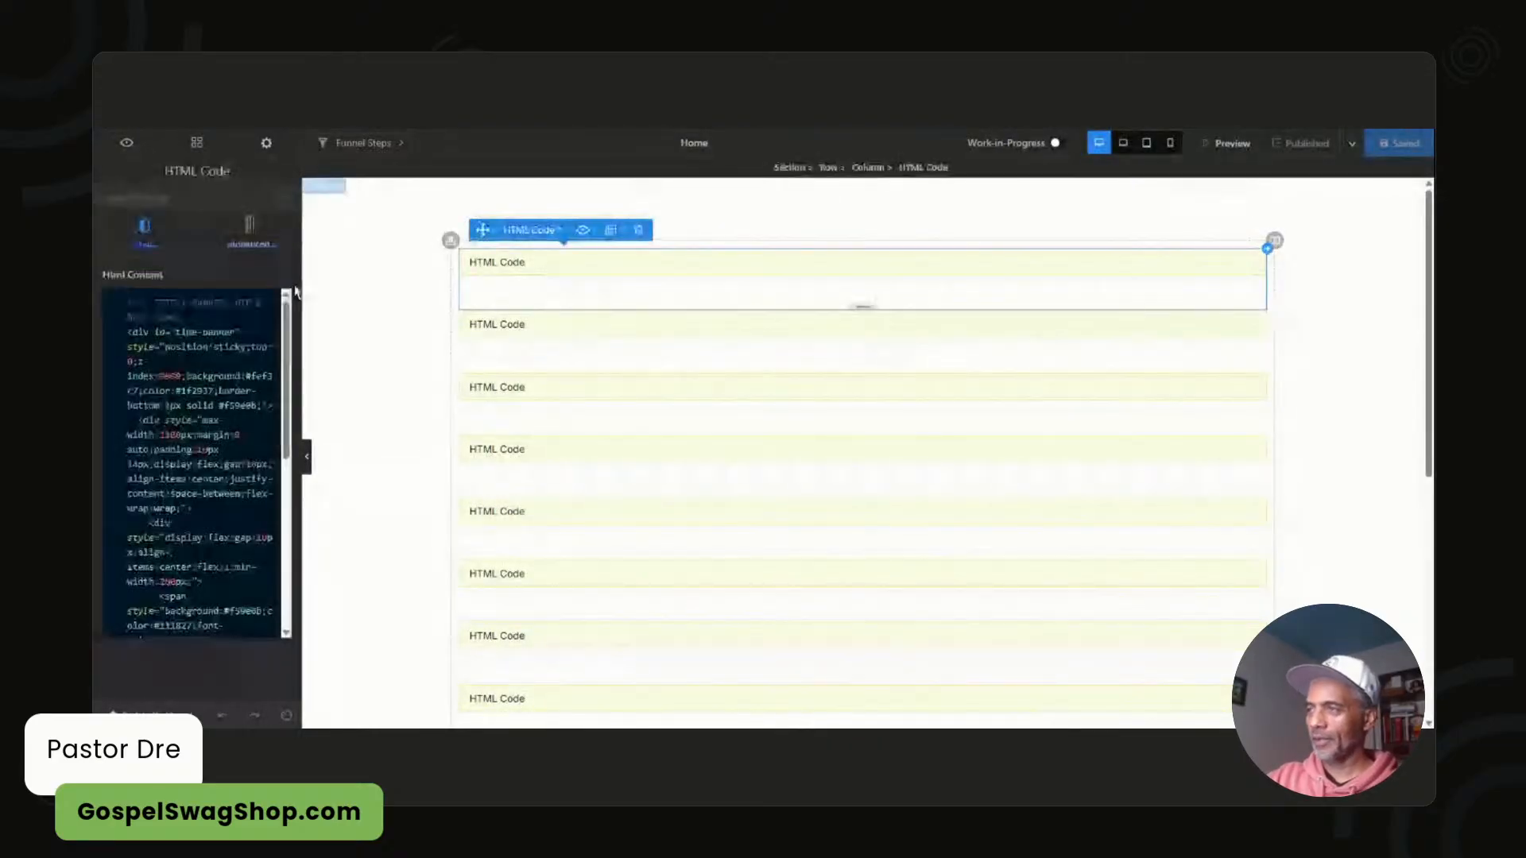
double_click(538, 341)
click(540, 378)
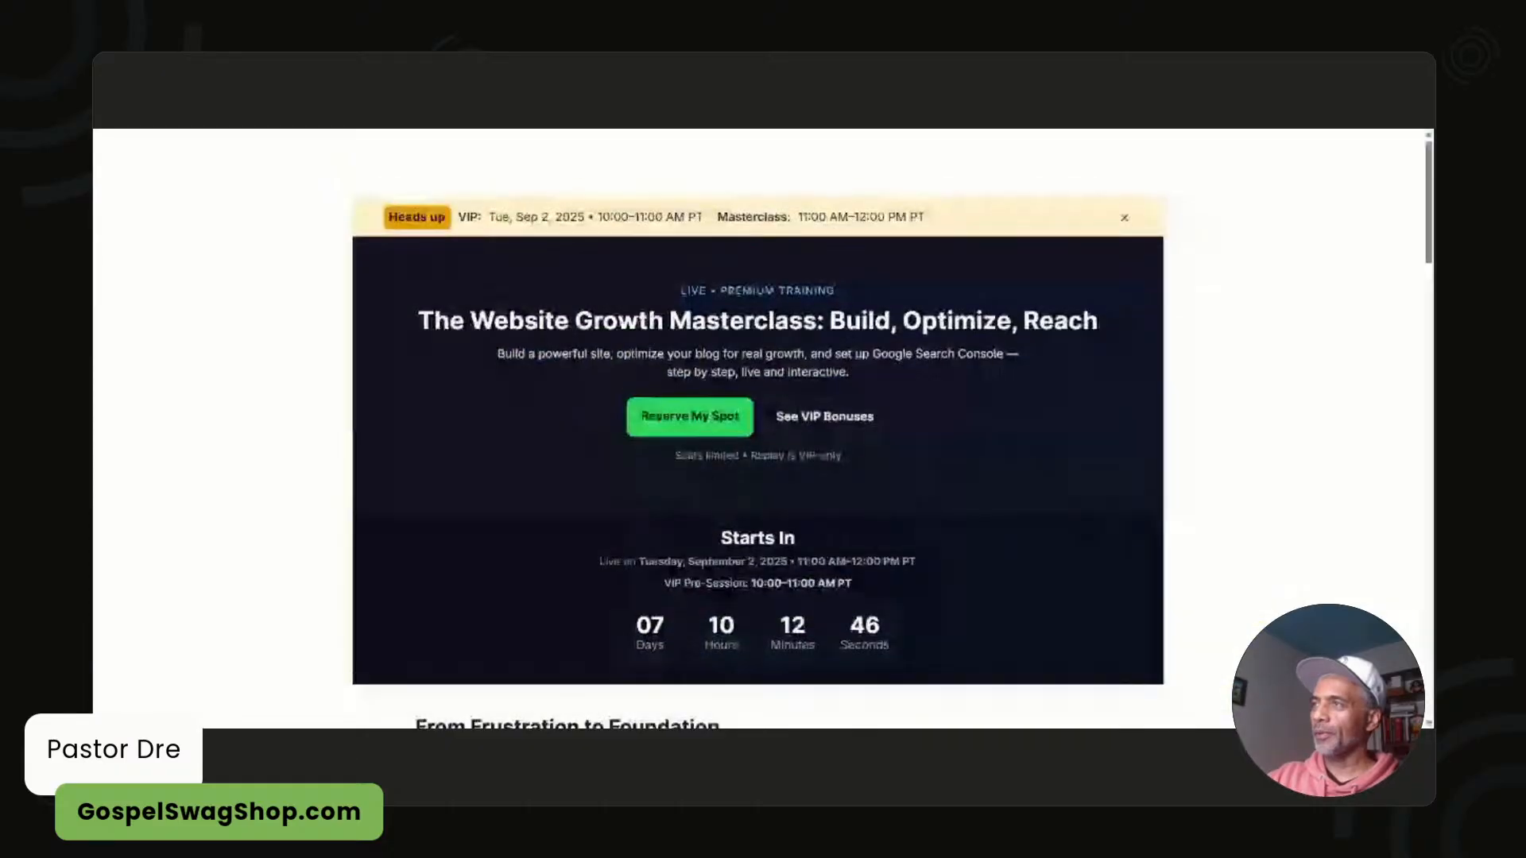
- Return to the live page and compare its sections, from the hero to the FAQ, with the HTML Code blocks
scroll(596, 425, down, 2)
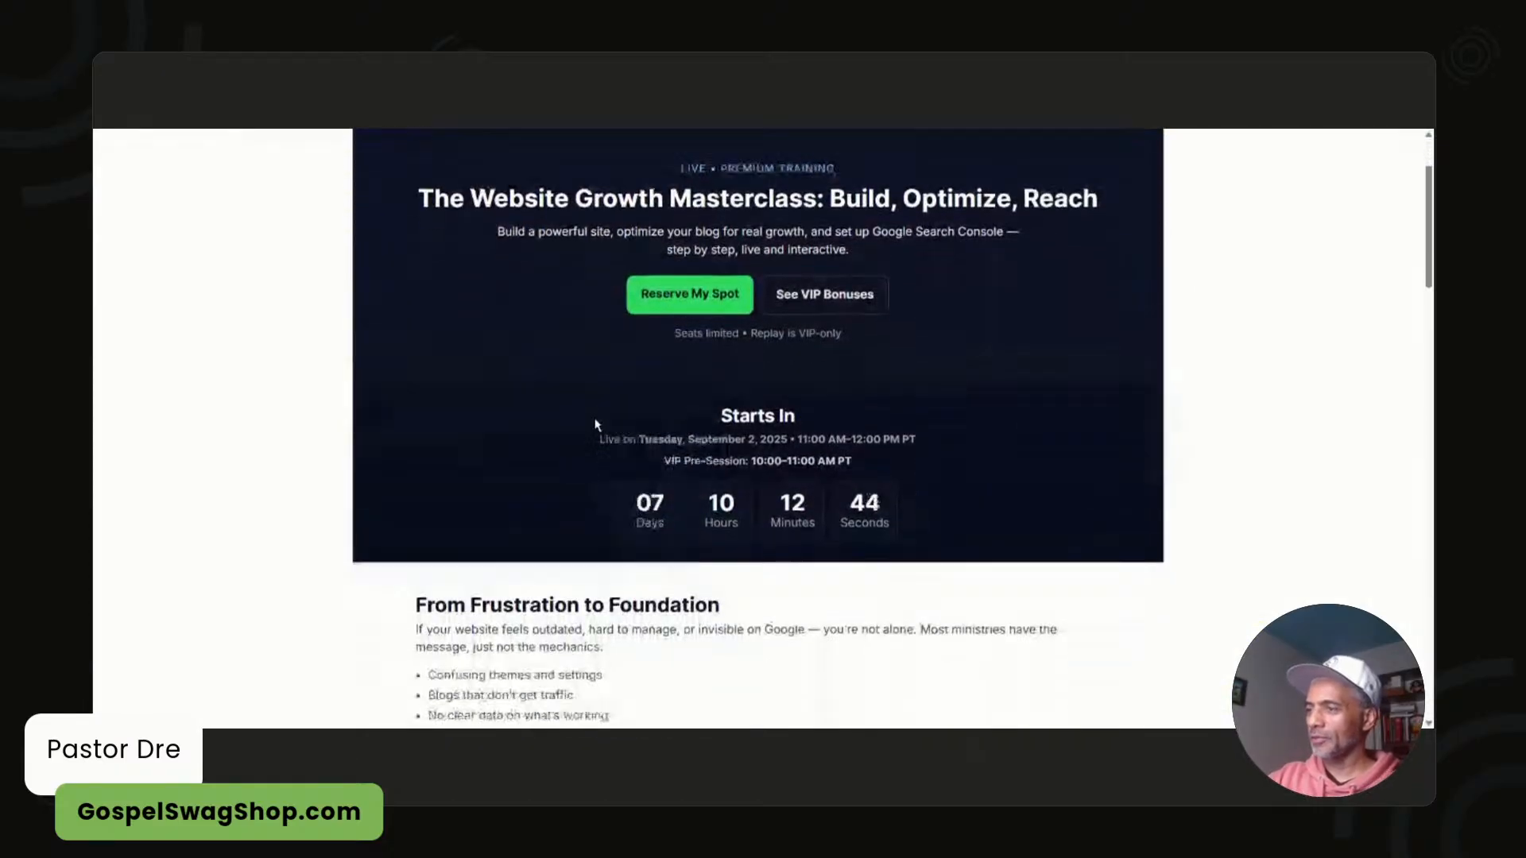
scroll(597, 426, down, 5)
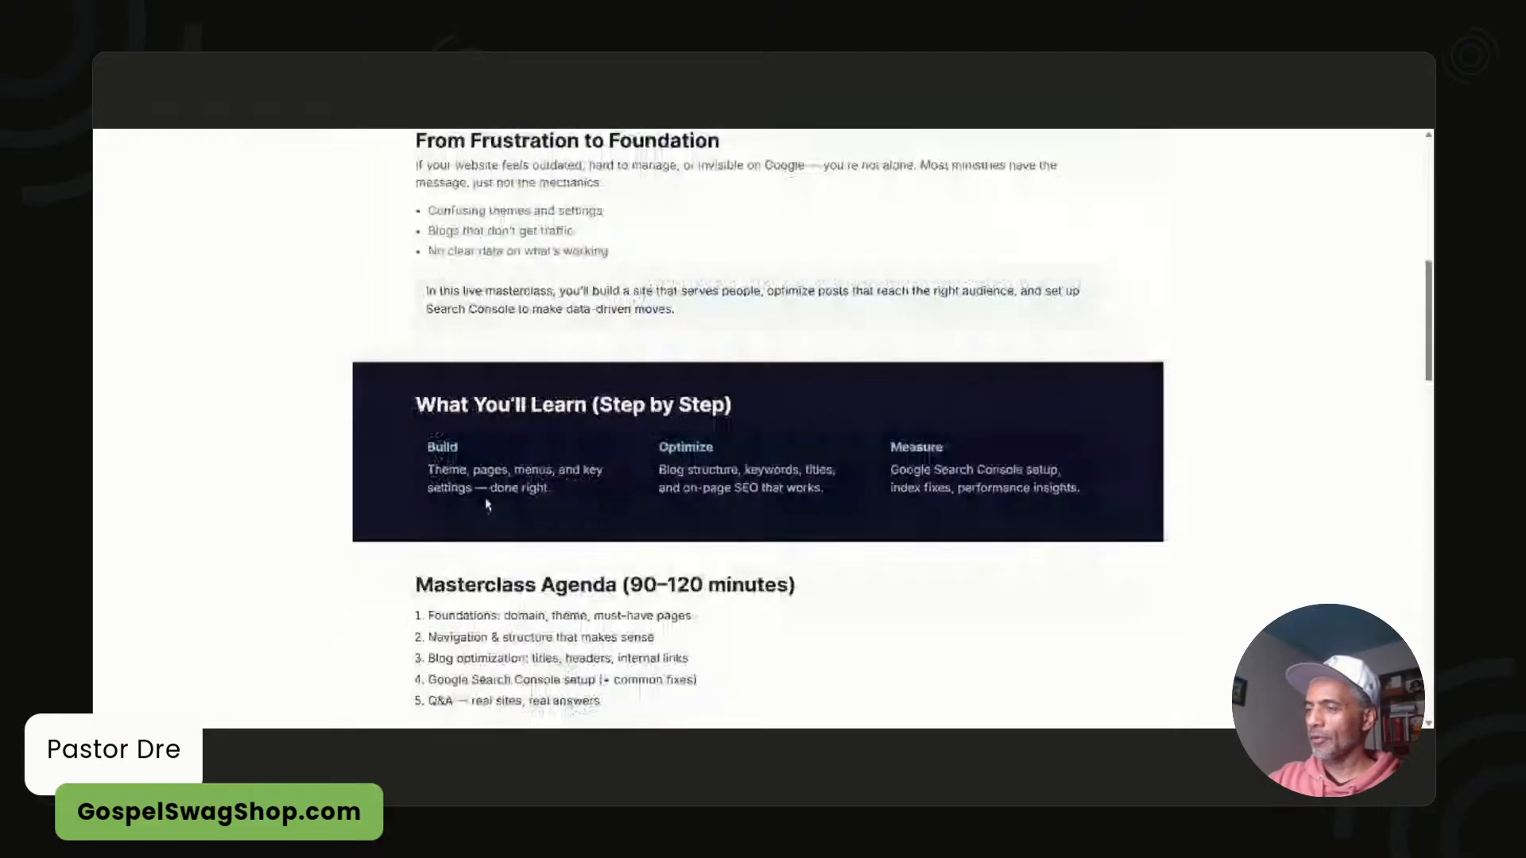
scroll(503, 489, down, 7)
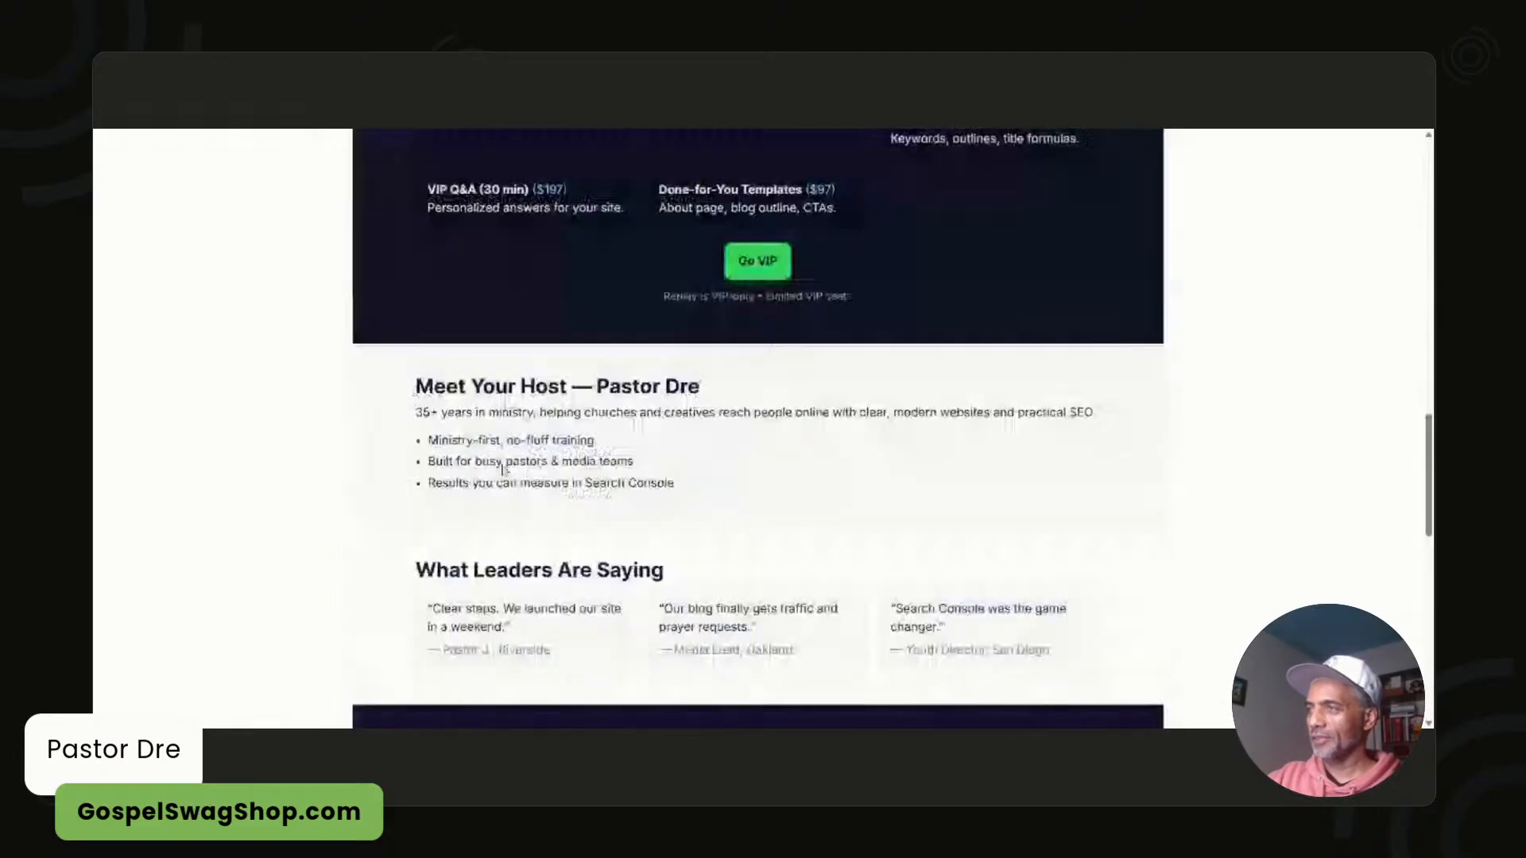
scroll(555, 400, down, 5)
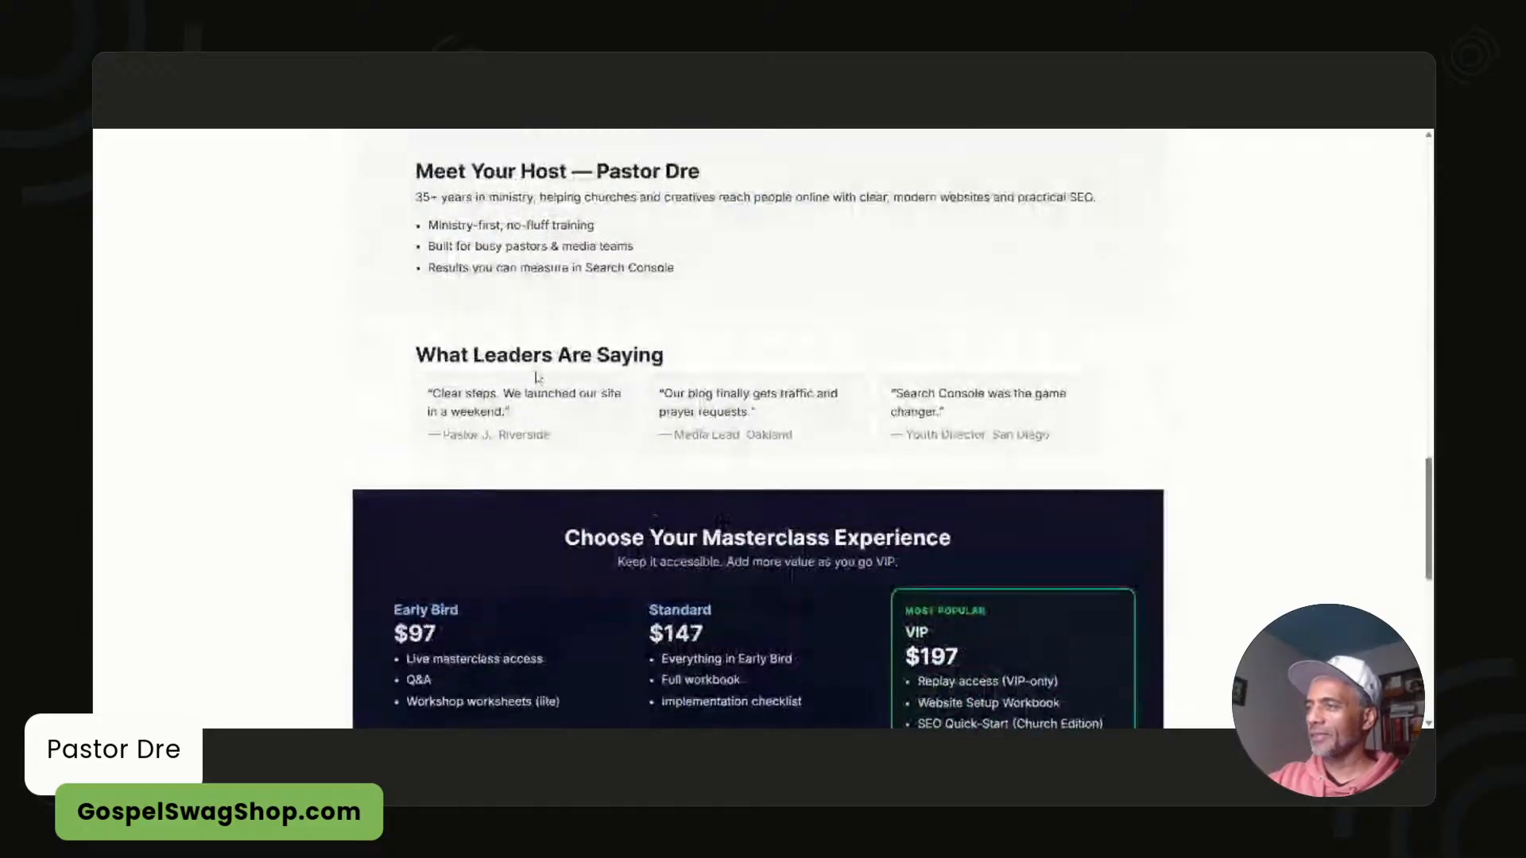
scroll(554, 400, down, 4)
scroll(525, 381, up, 2)
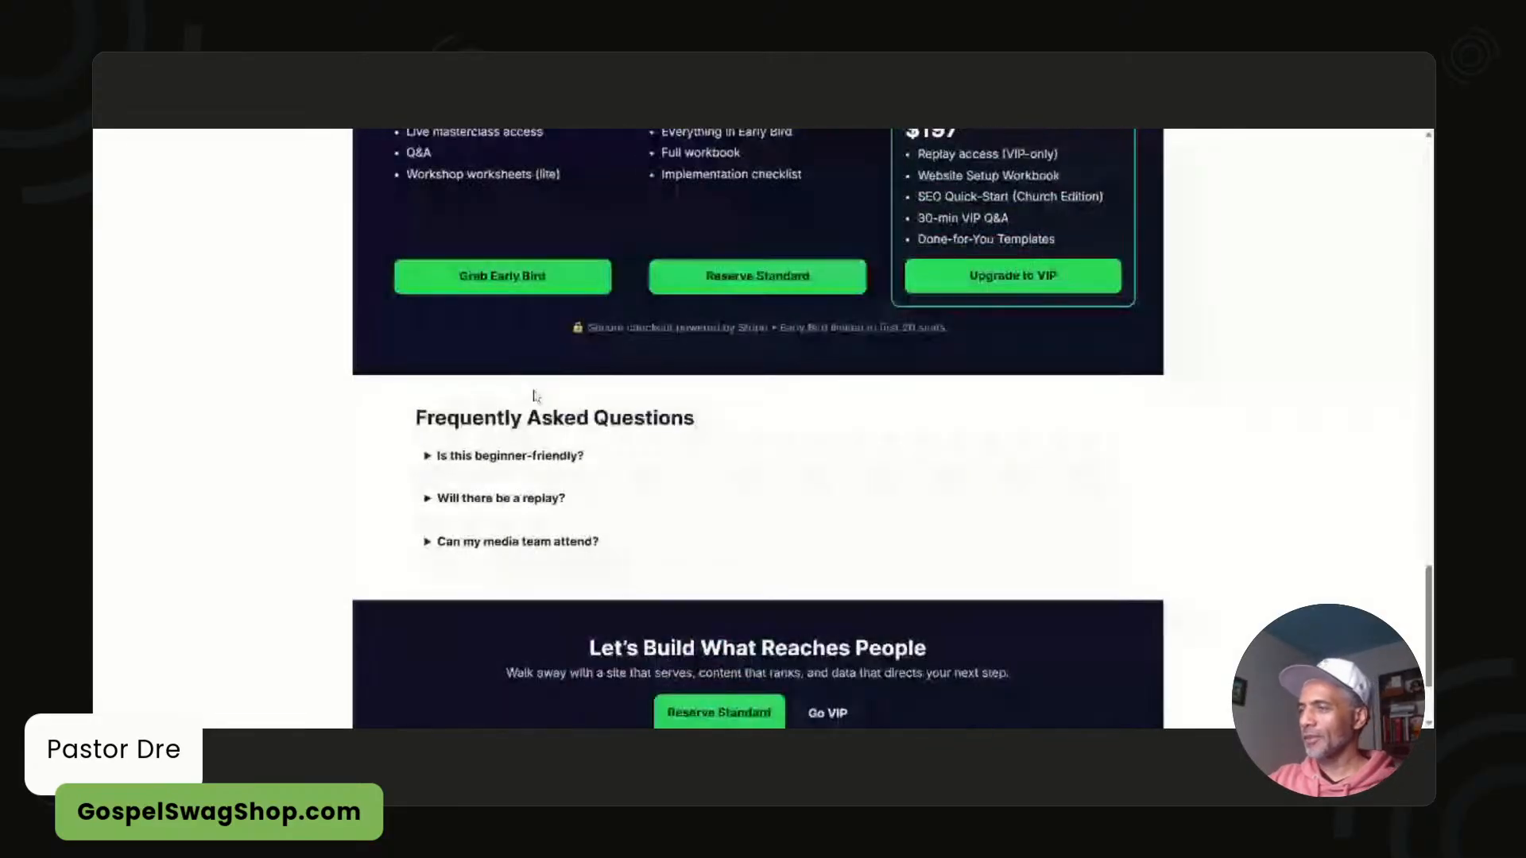
scroll(517, 374, up, 2)
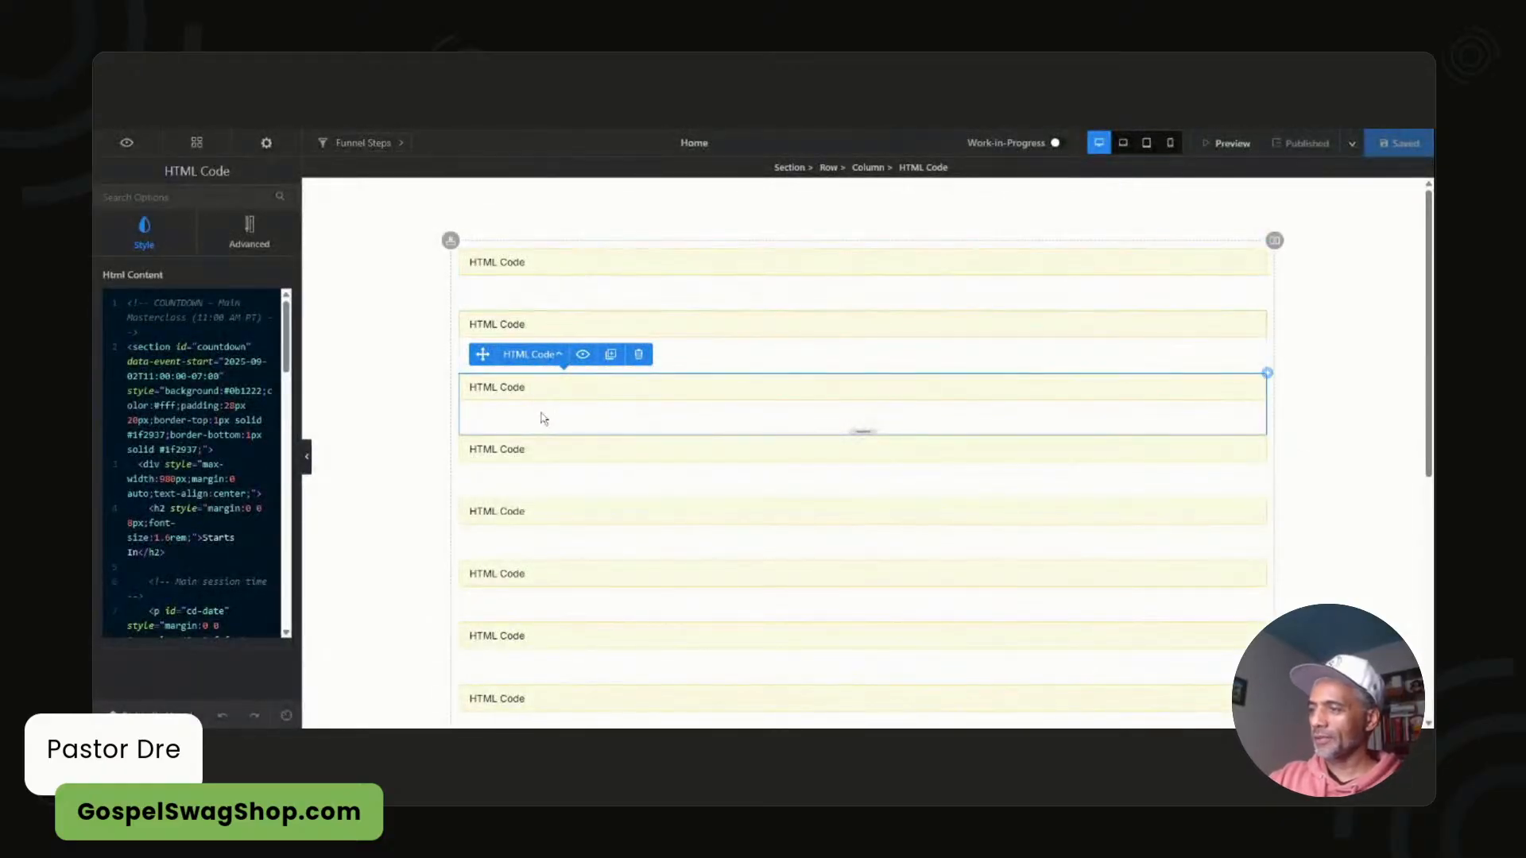
- Look through the stacked HTML Code blocks in the Home page editor, select the first one, and review the live page again
scroll(541, 588, down, 4)
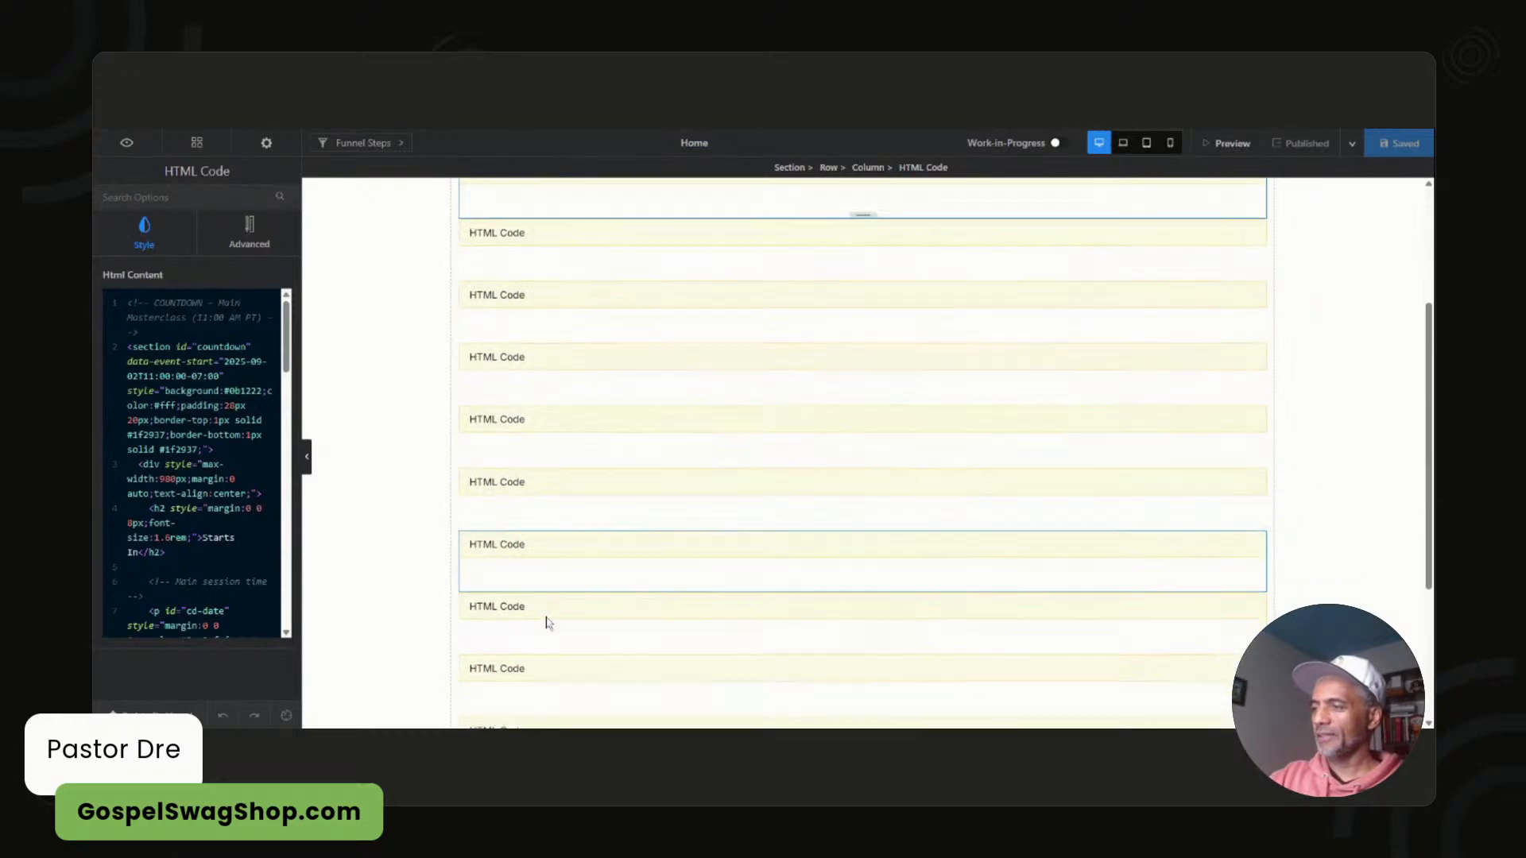
scroll(552, 689, down, 3)
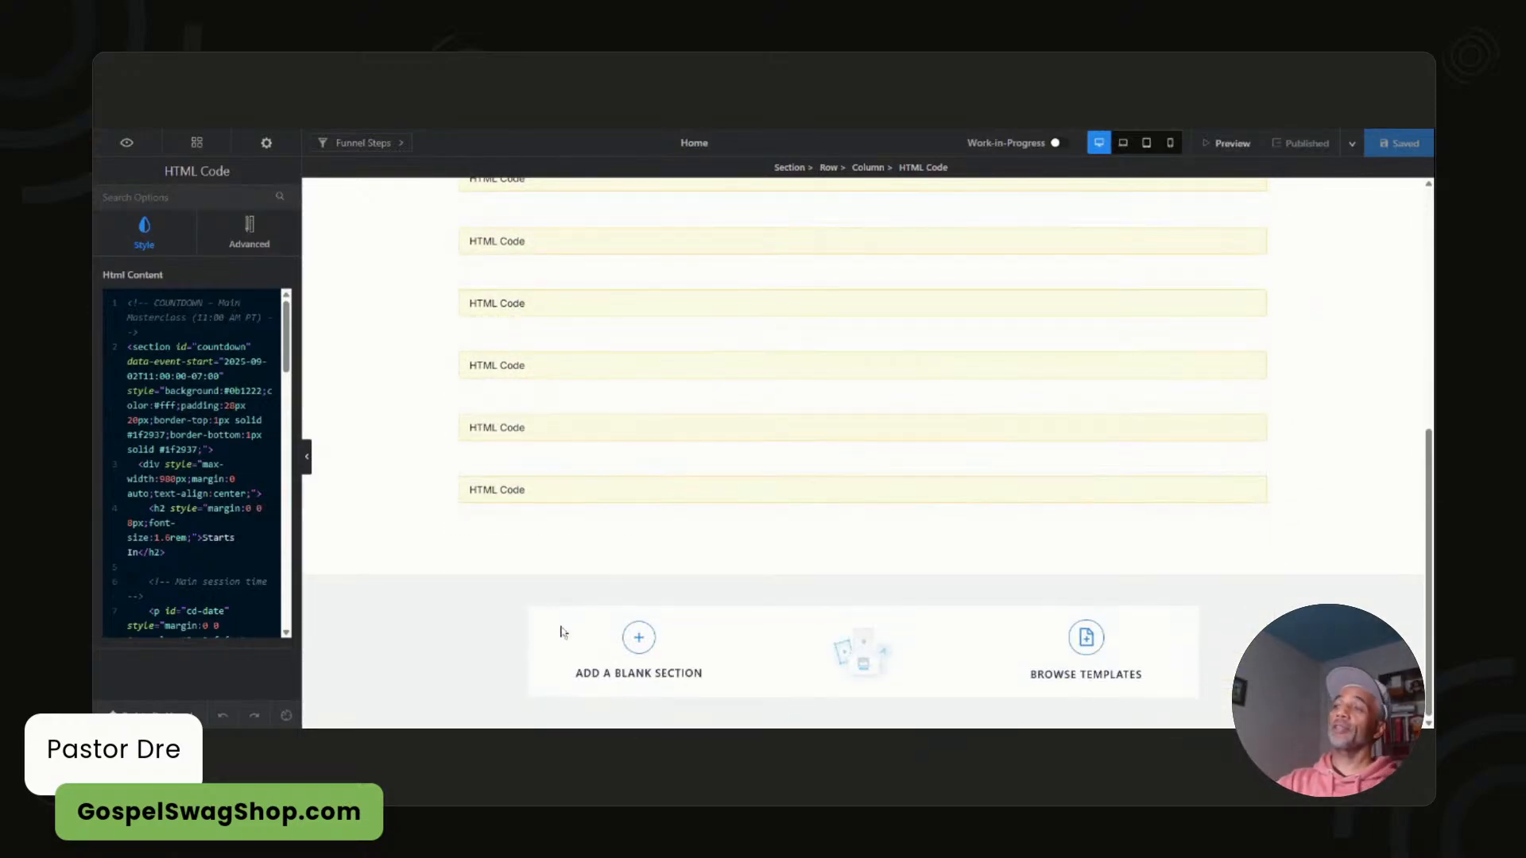
scroll(569, 634, up, 3)
scroll(548, 595, up, 1)
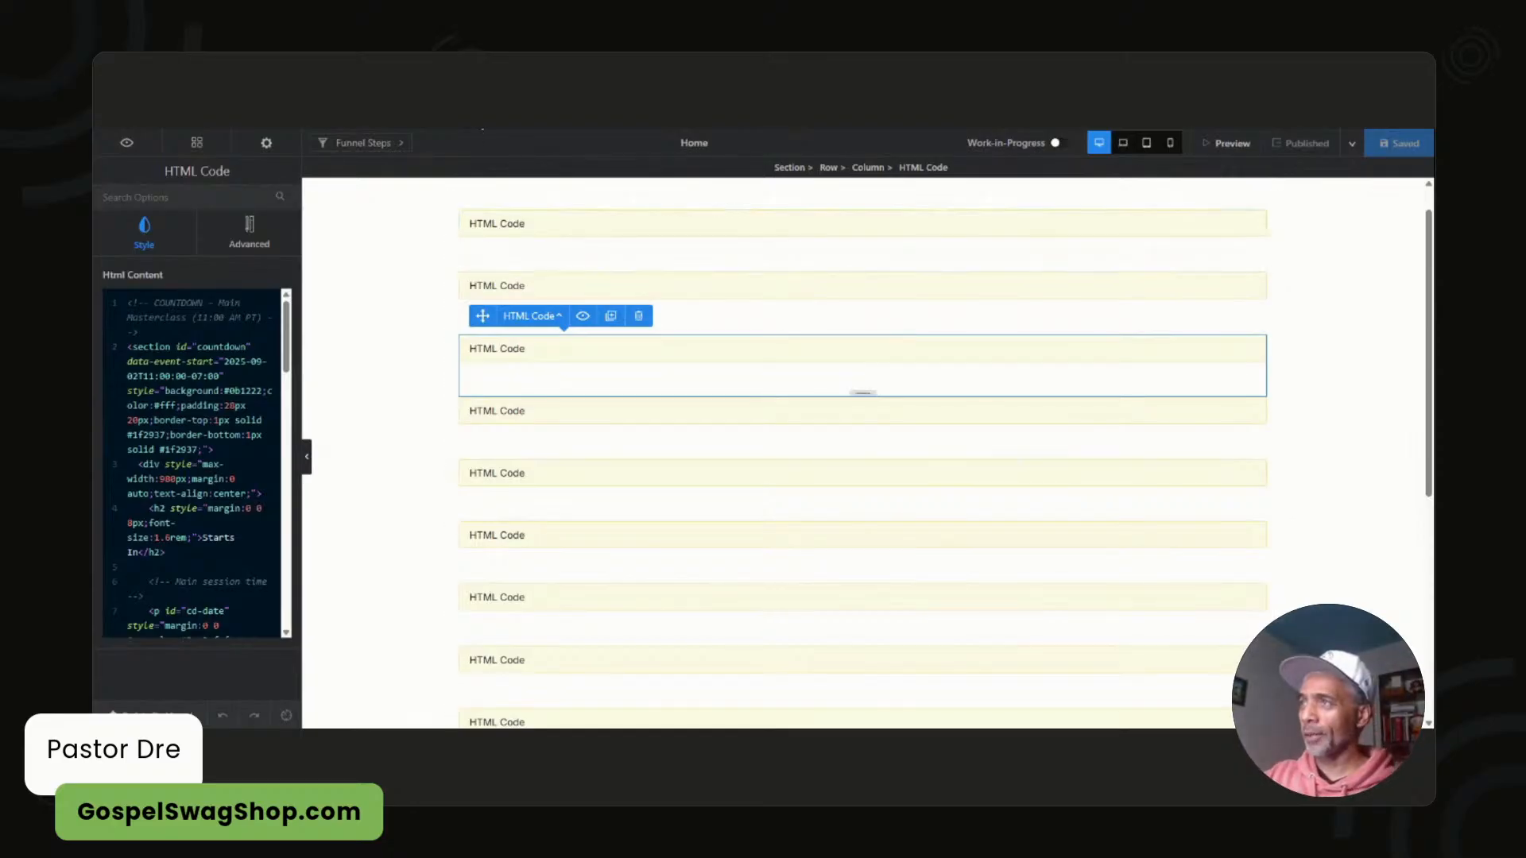
scroll(511, 300, up, 1)
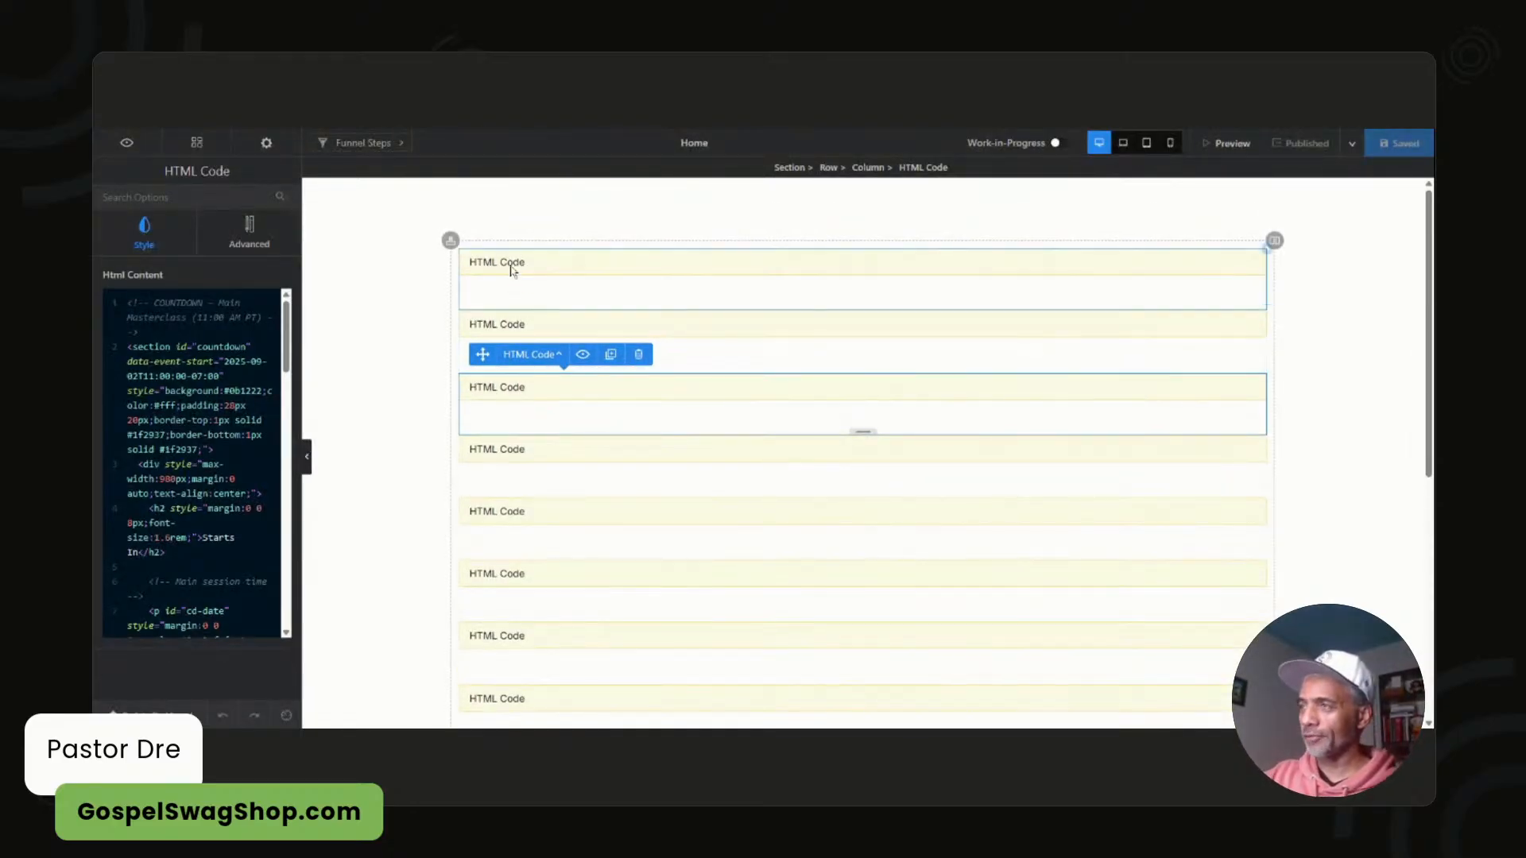
click(512, 271)
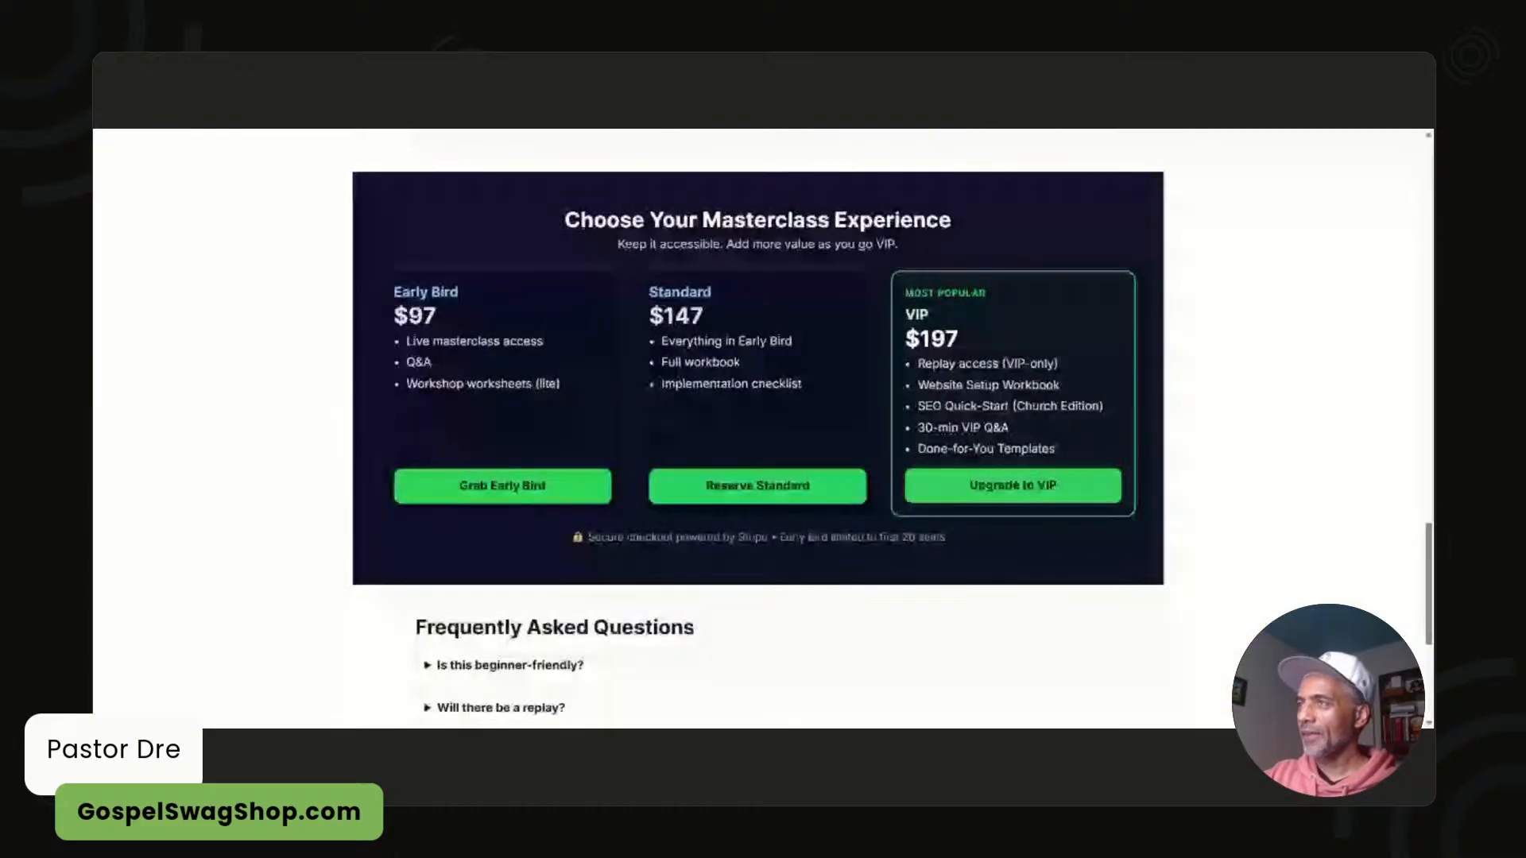
scroll(532, 256, up, 10)
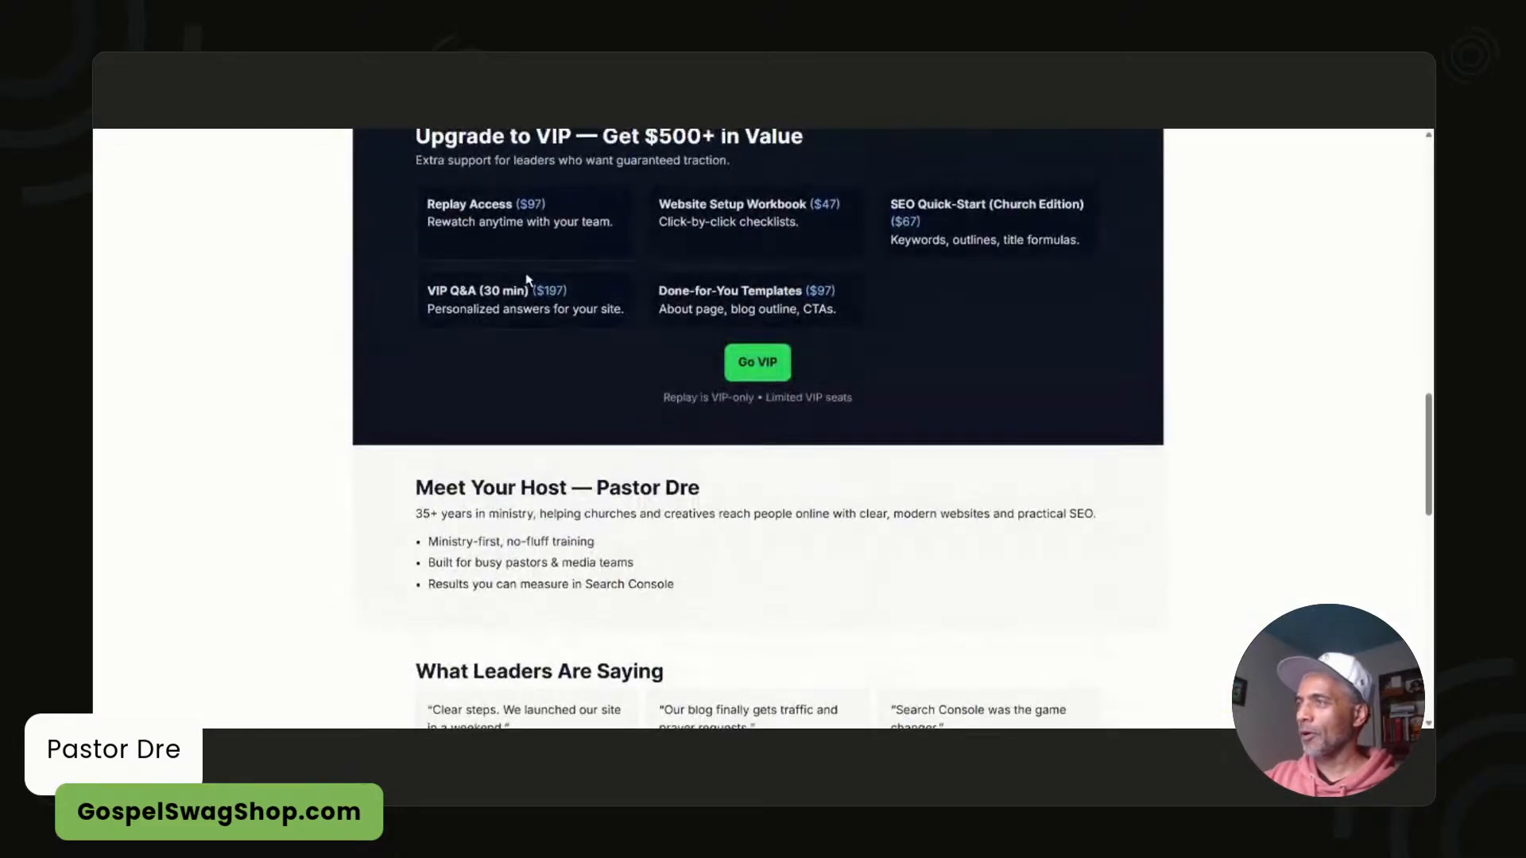
scroll(533, 256, up, 8)
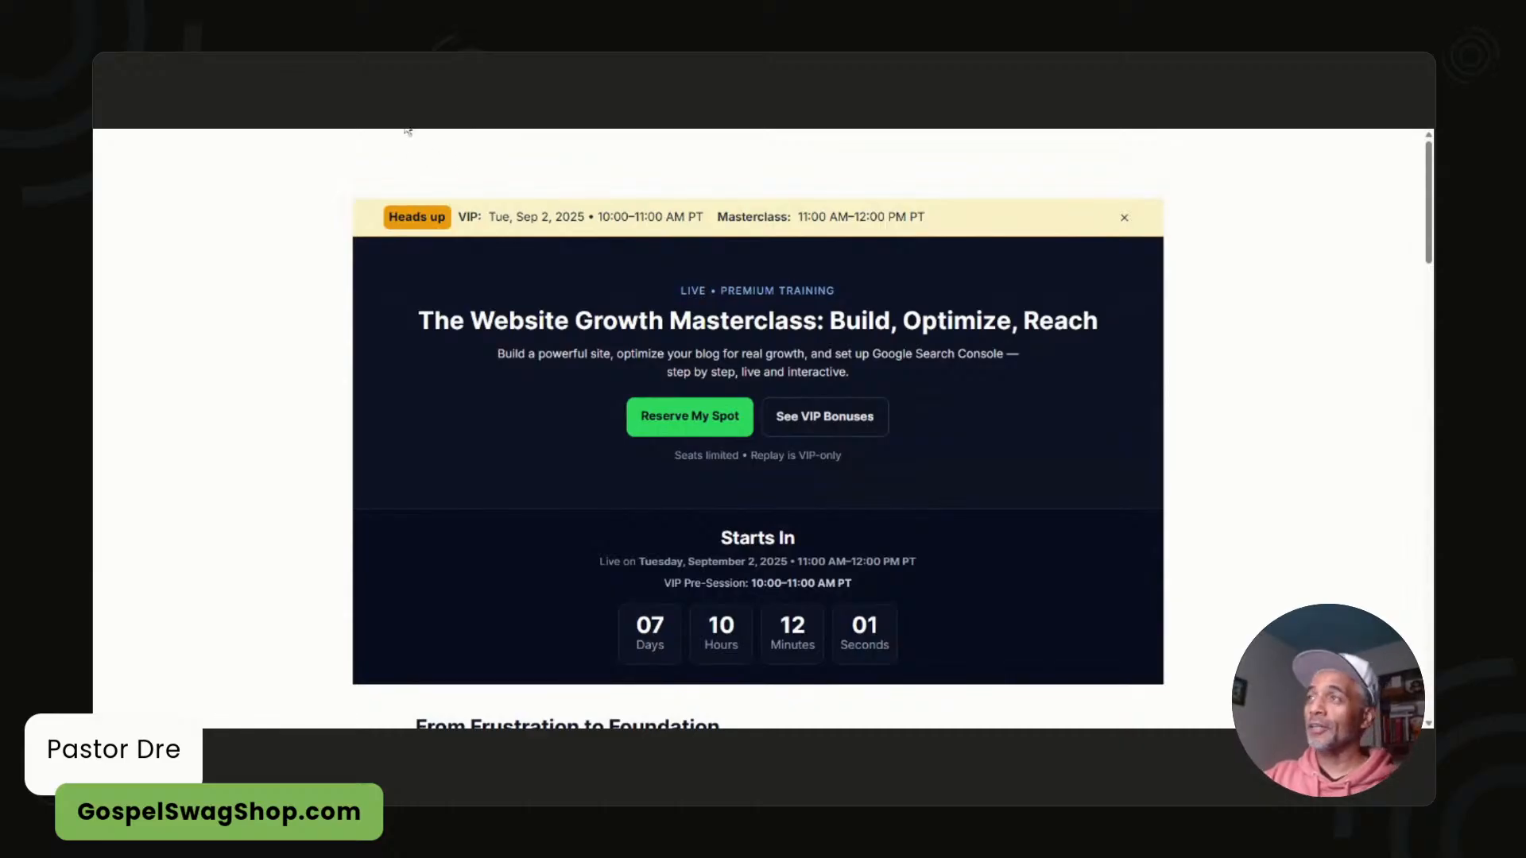
- Open ChatGPT in a new browser tab and begin the prompt "hey I am designing a landing for my masterclass that"
key(ctrl+t)
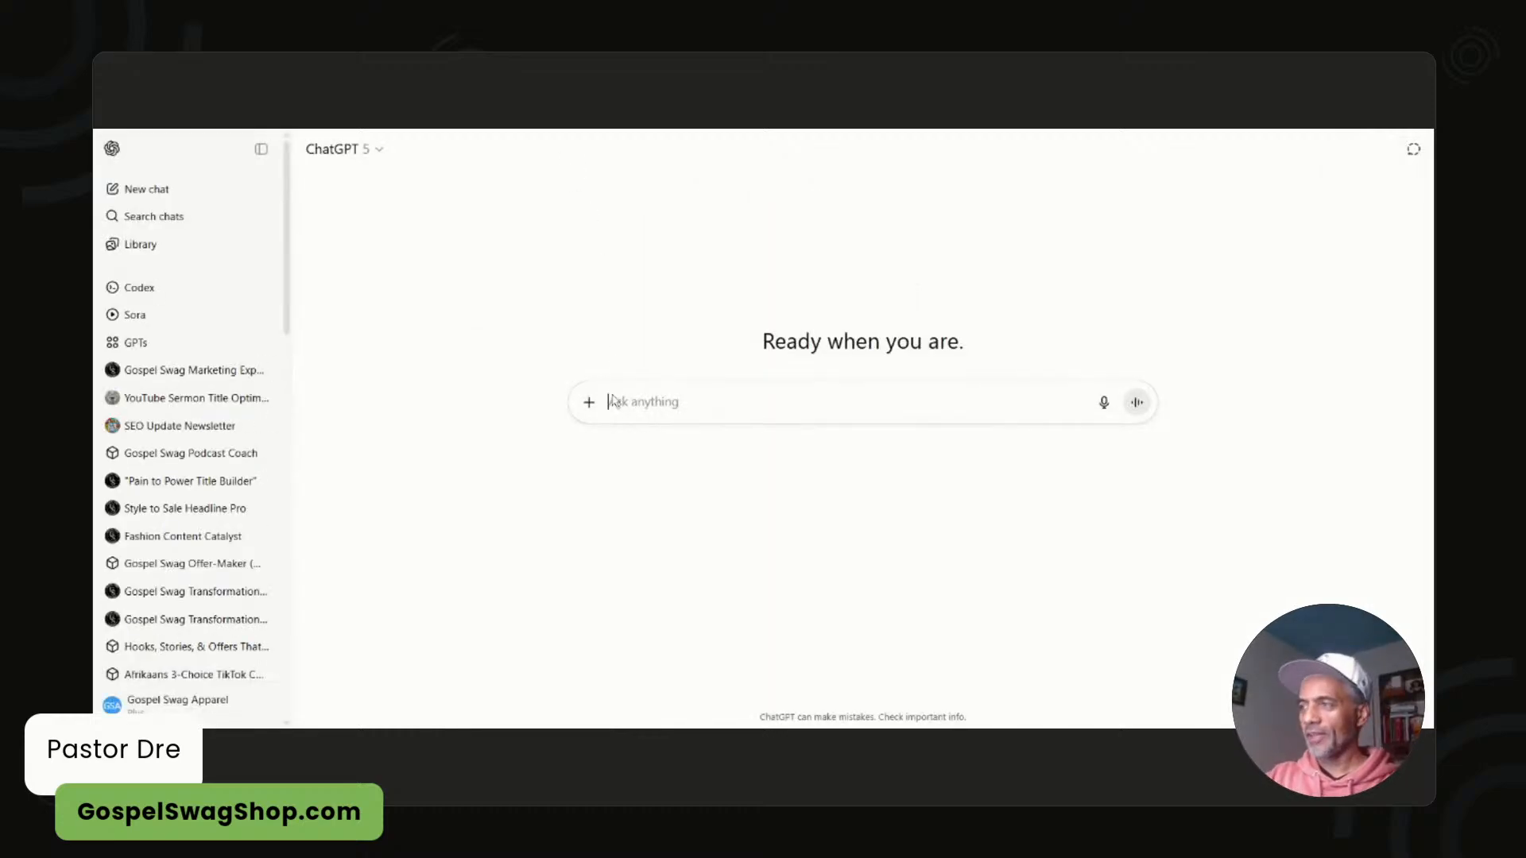
text(hey )
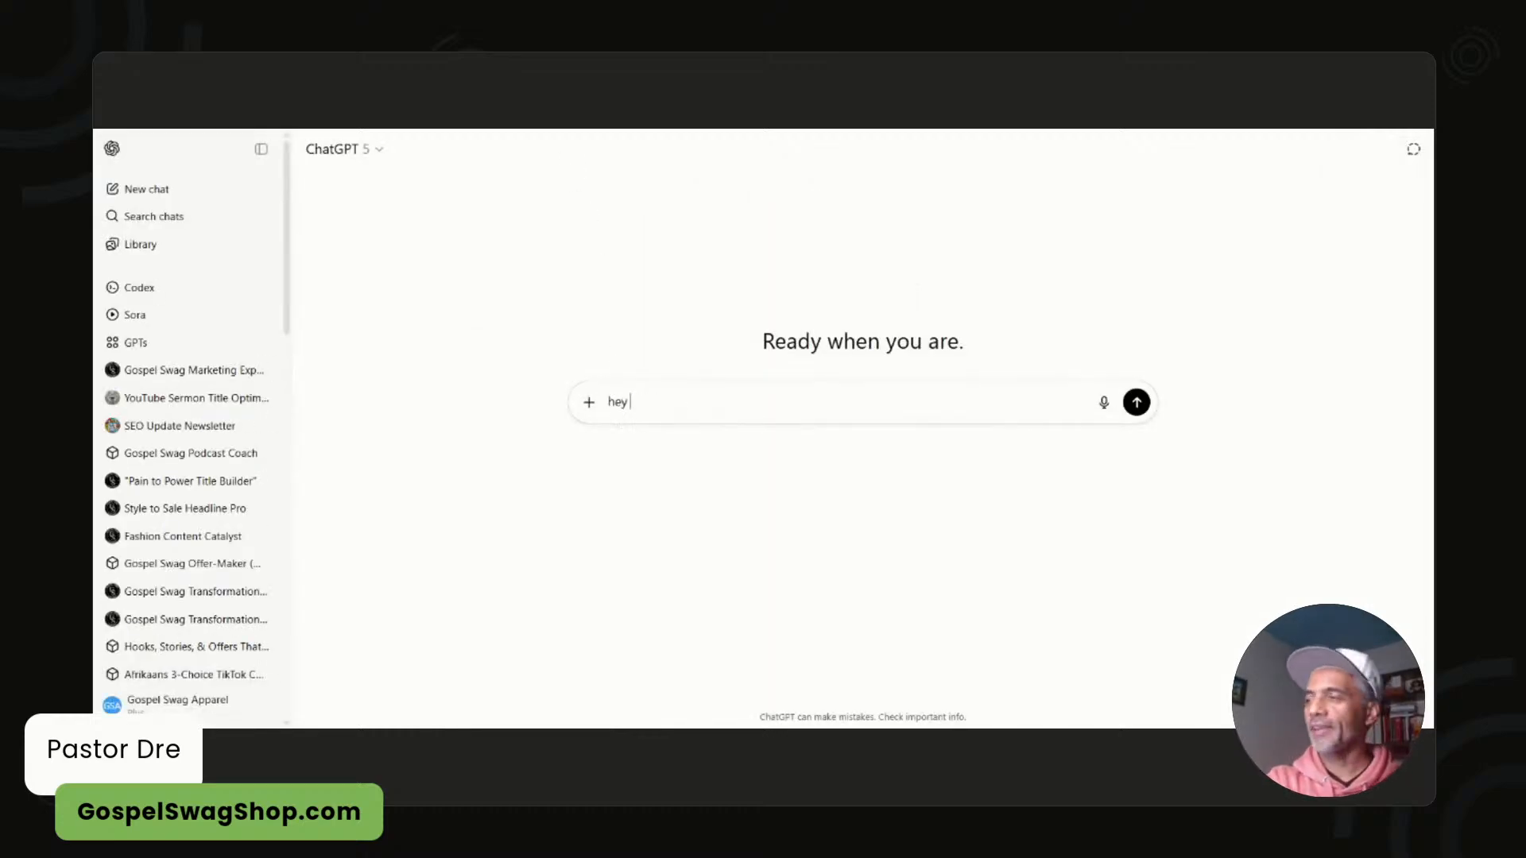
text(I am designing a la)
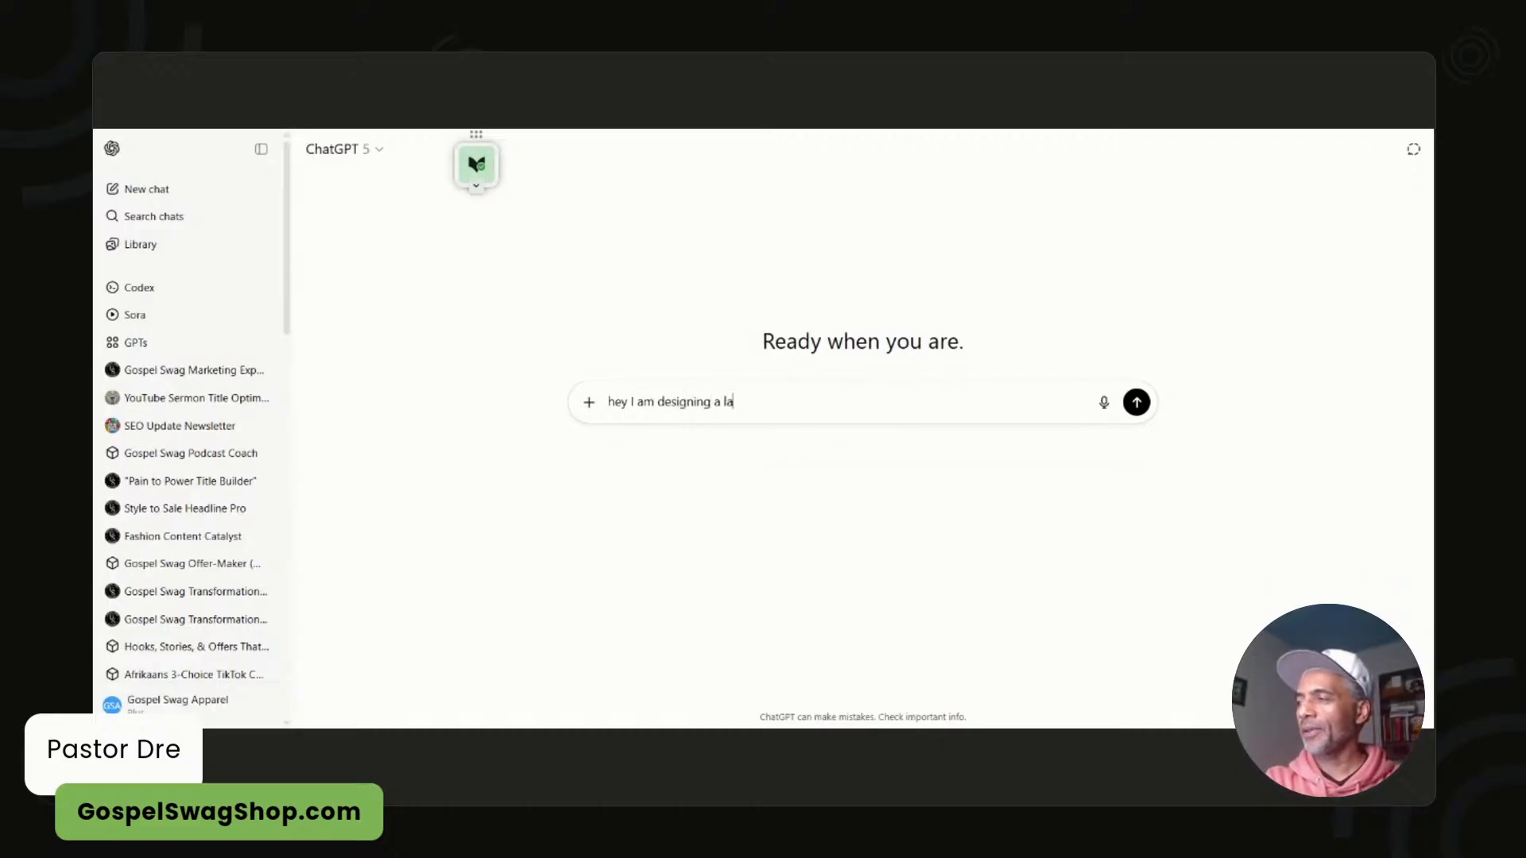
text(nding for my)
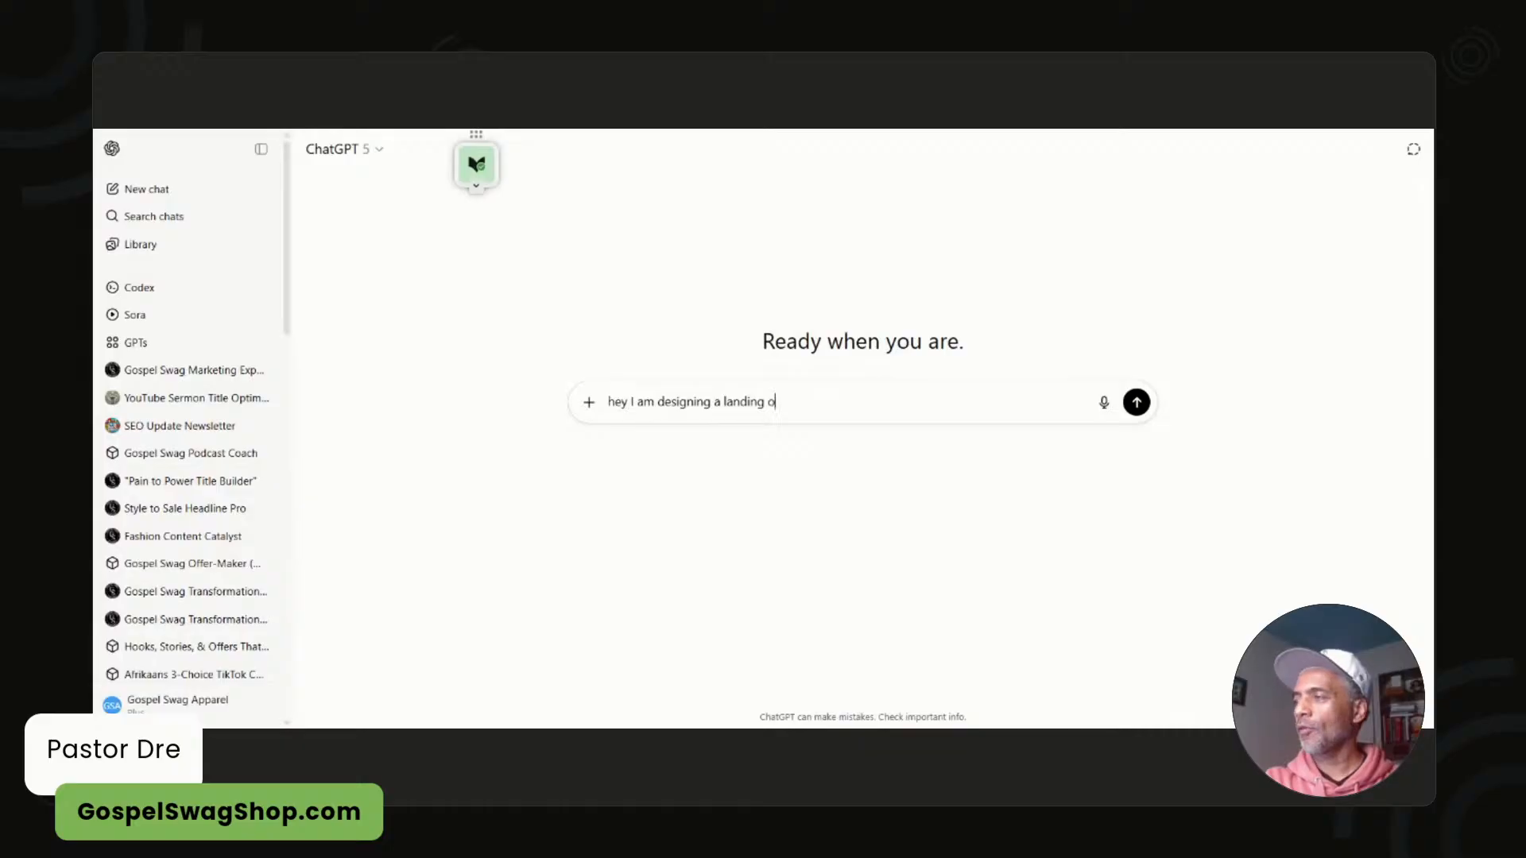
text( mas)
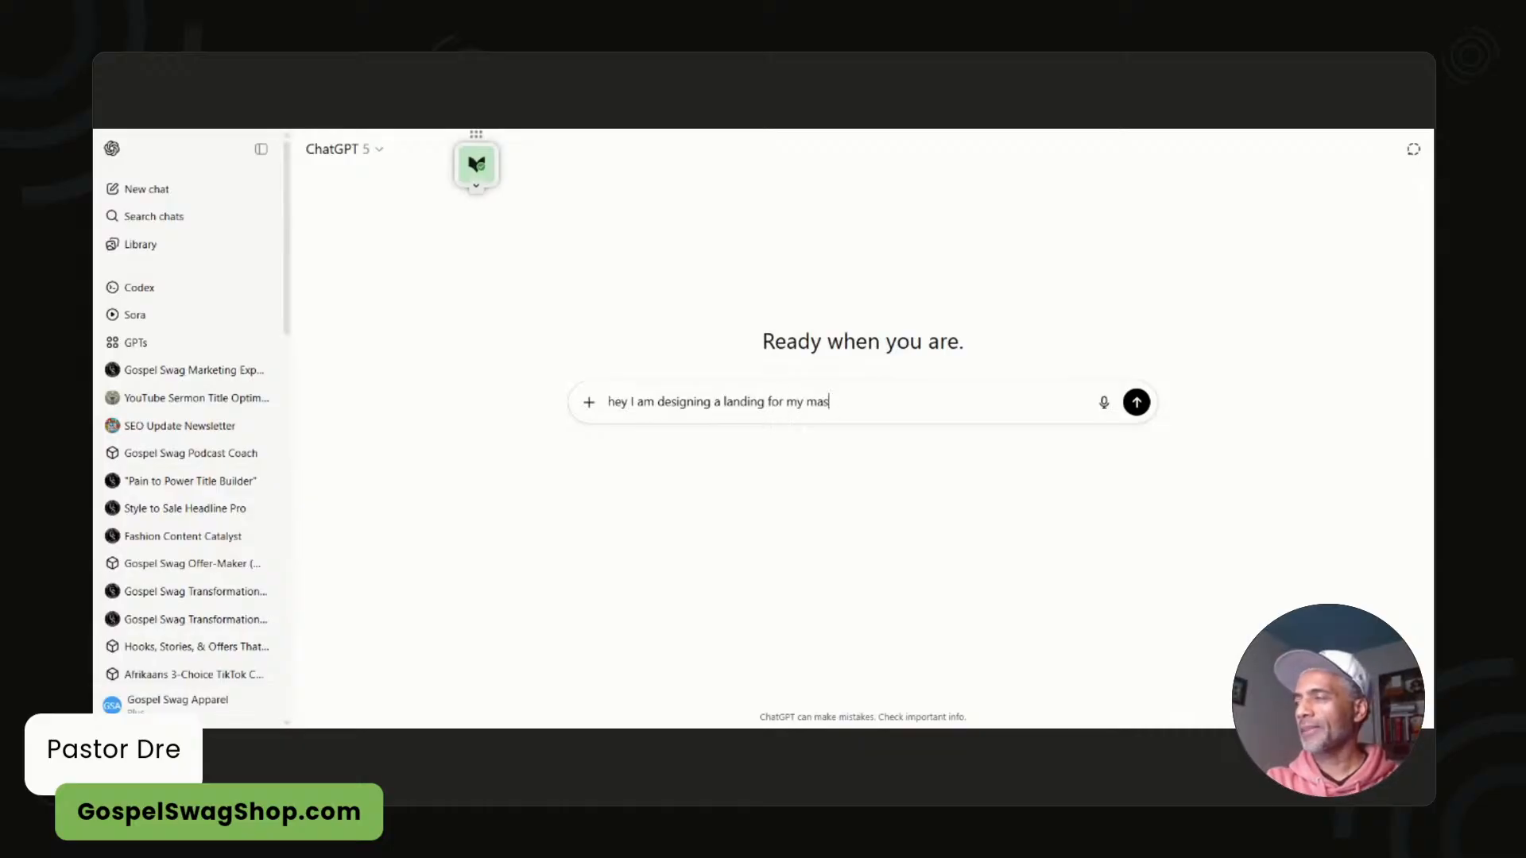
text(terclass that exciting)
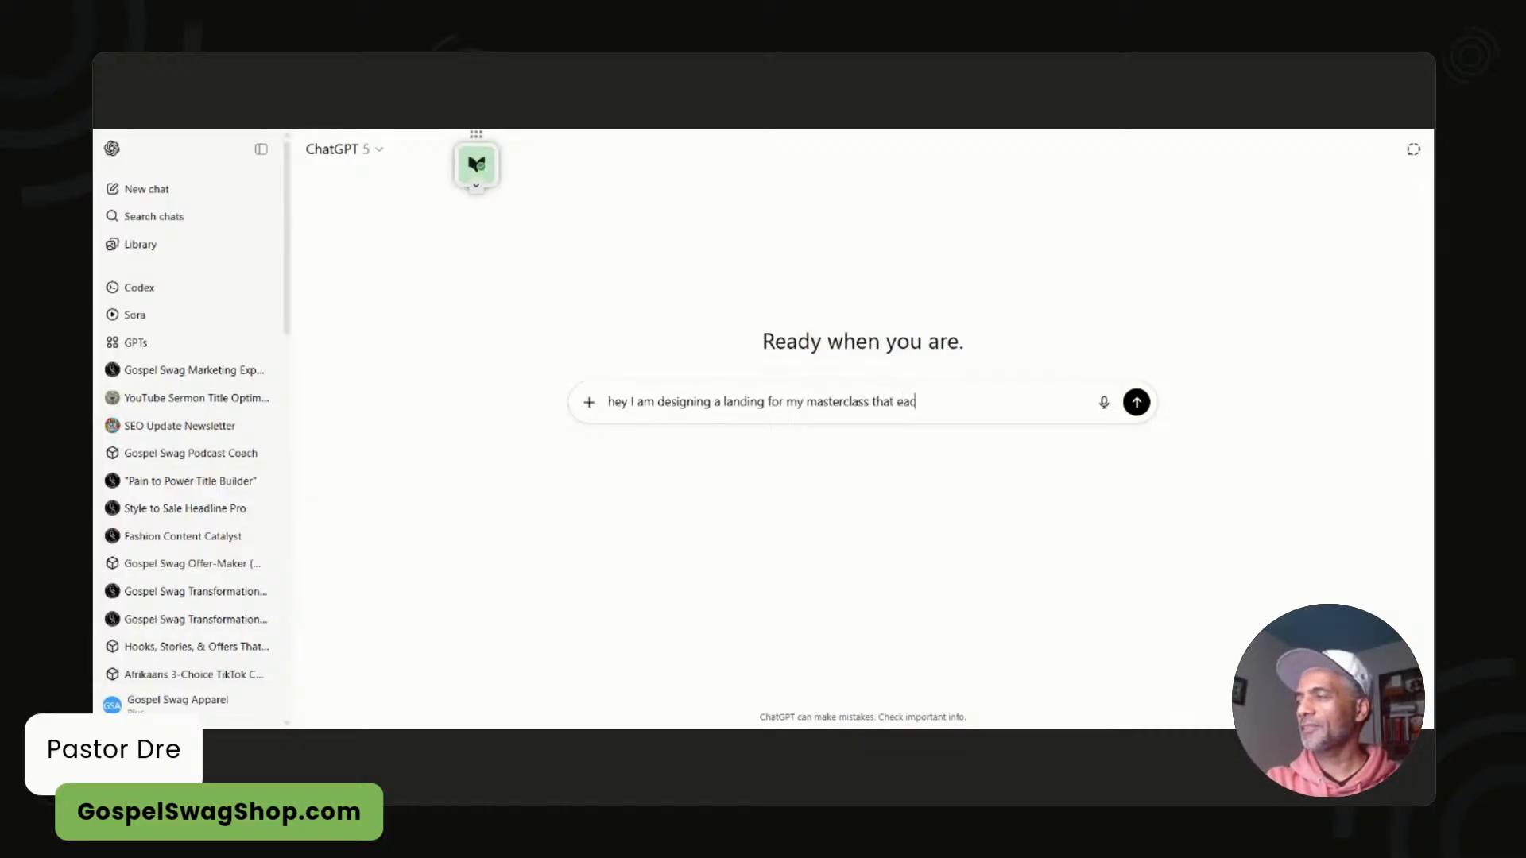
- Reword the end of the prompt so that "masterclass that" is followed by "teaches"
key(BackSpace)
key(BackSpace)
key(BackSpace)
key(BackSpace)
key(BackSpace)
key(BackSpace)
key(BackSpace)
key(BackSpace)
text(capti)
key(BackSpace)
key(BackSpace)
key(BackSpace)
key(BackSpace)
key(BackSpace)
text(reach)
key(BackSpace)
key(BackSpace)
key(BackSpace)
key(BackSpace)
key(BackSpace)
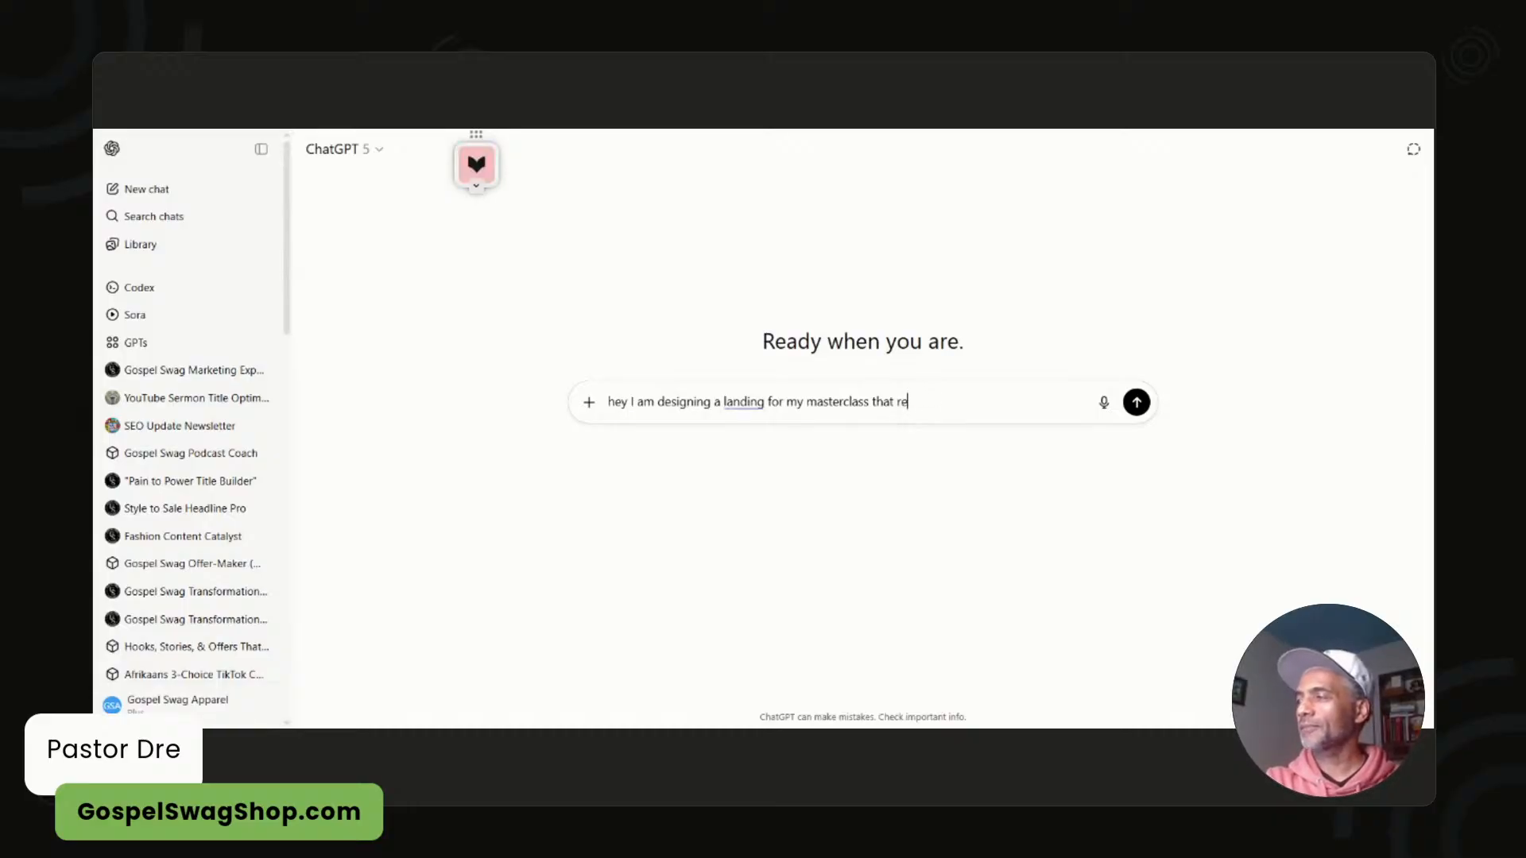
text(teaches)
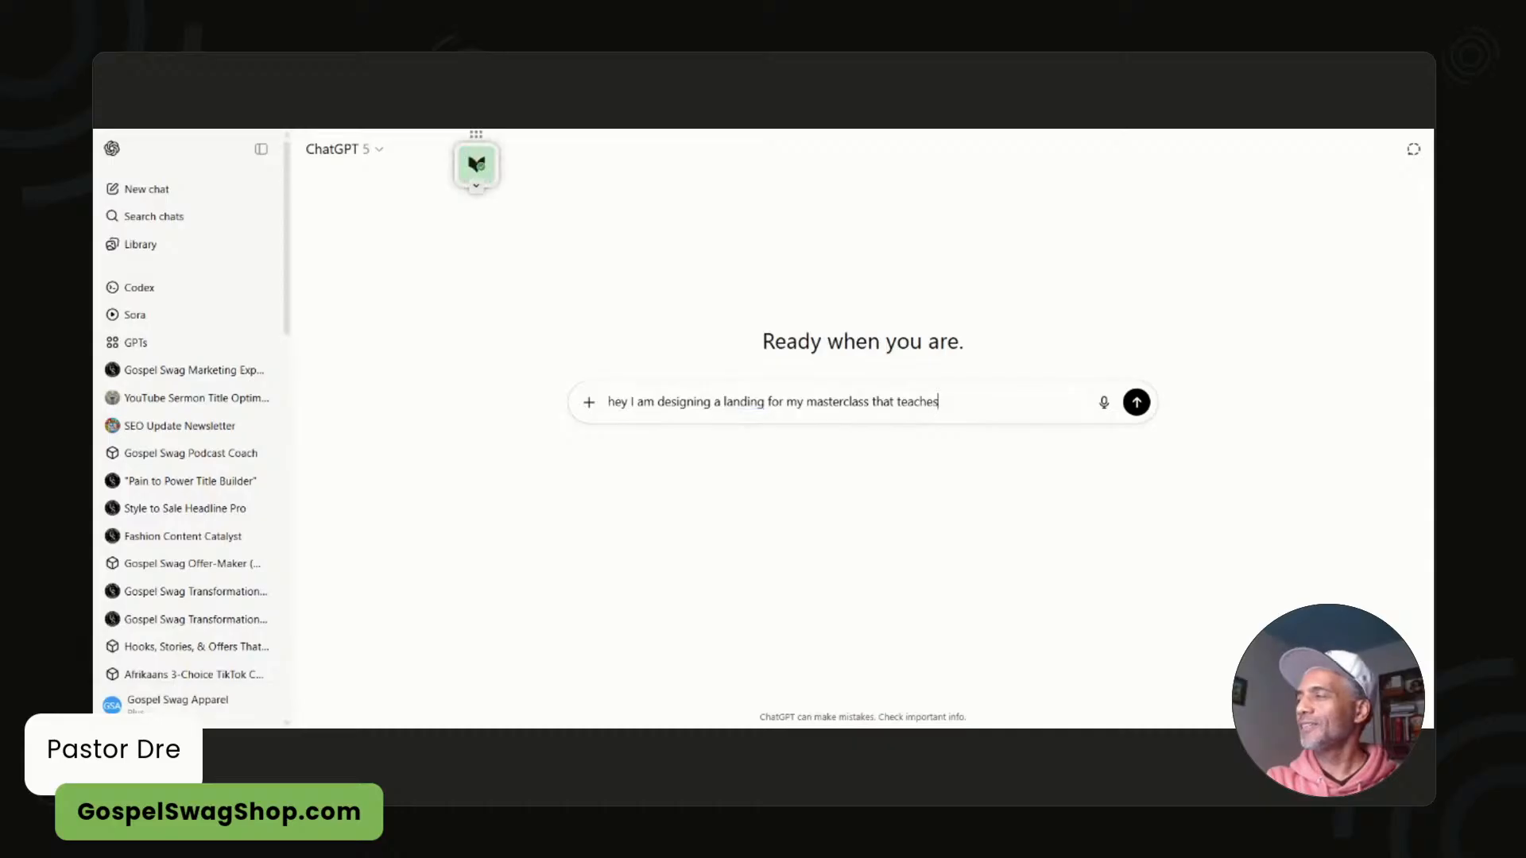
- Continue the prompt by naming churches, businesses and ministries as the ones the masterclass teaches
text( churches, busine)
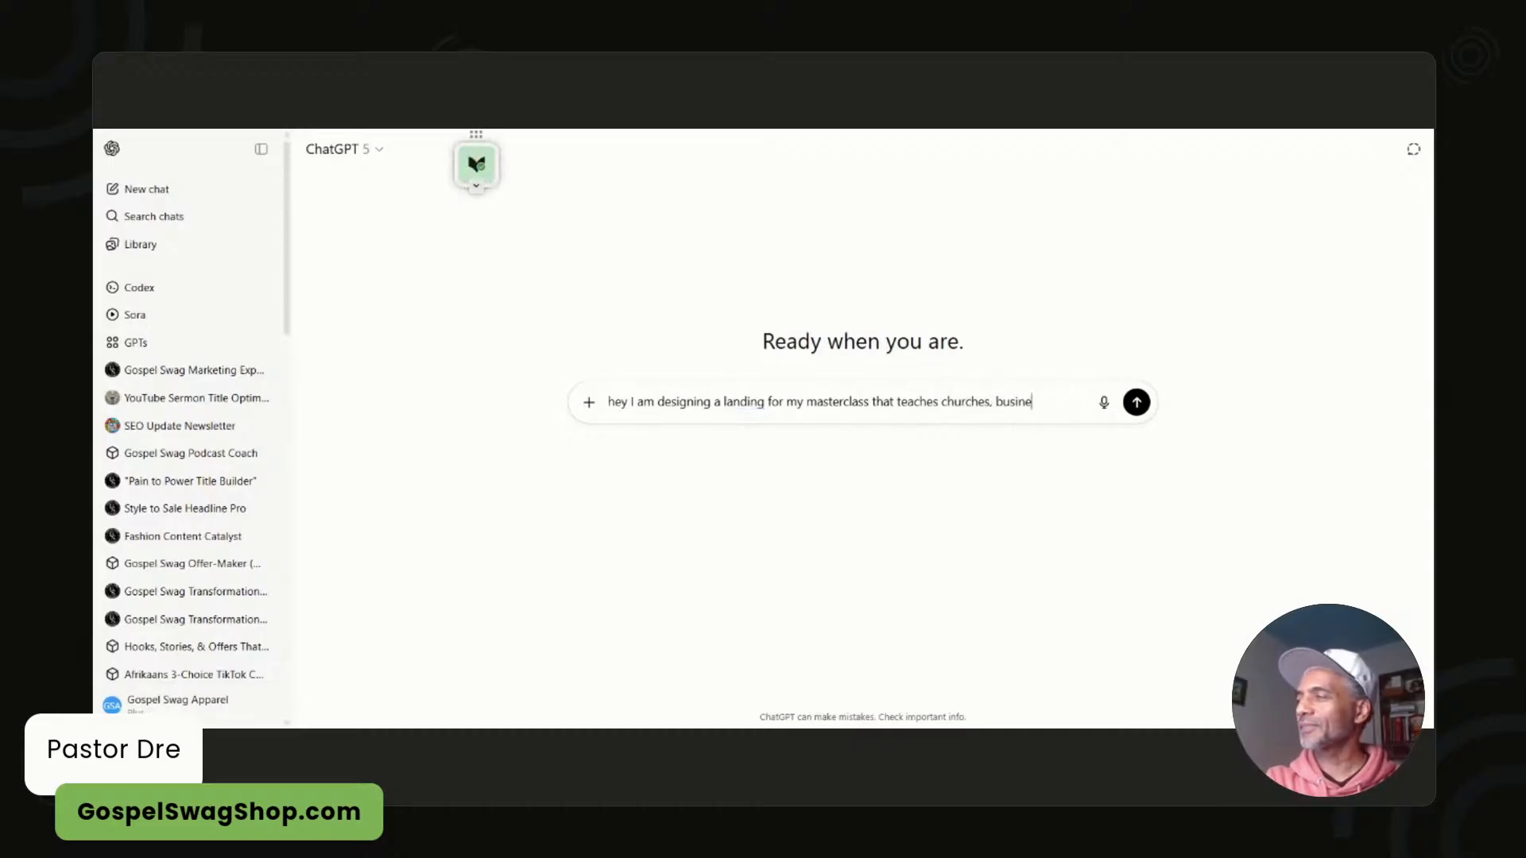
text(sess and m)
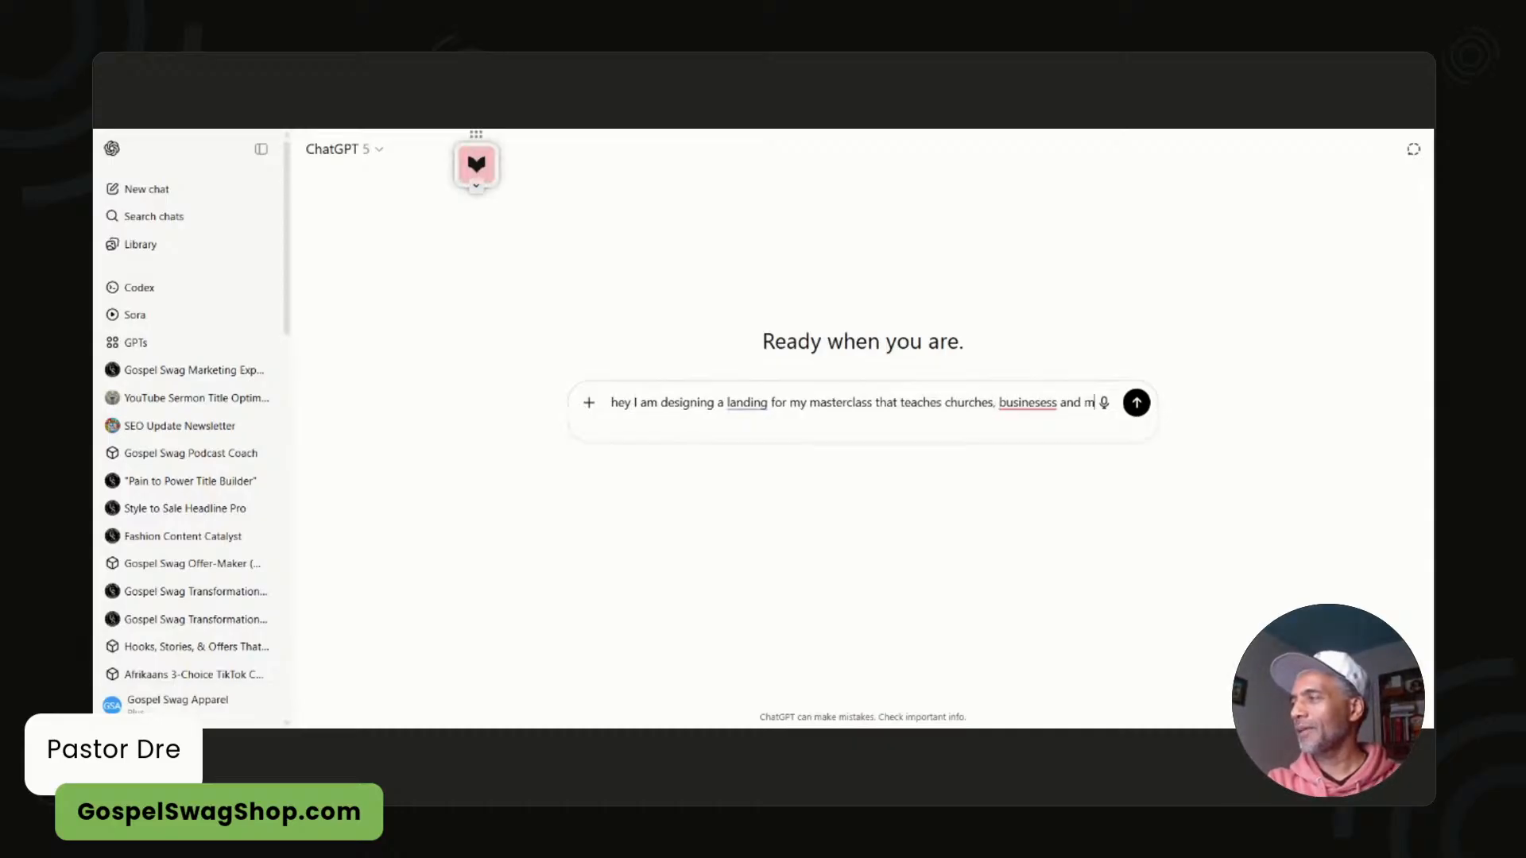
key(BackSpace)
key(BackSpace)
key(BackSpace)
key(BackSpace)
key(BackSpace)
key(BackSpace)
key(BackSpace)
key(BackSpace)
key(BackSpace)
key(BackSpace)
key(BackSpace)
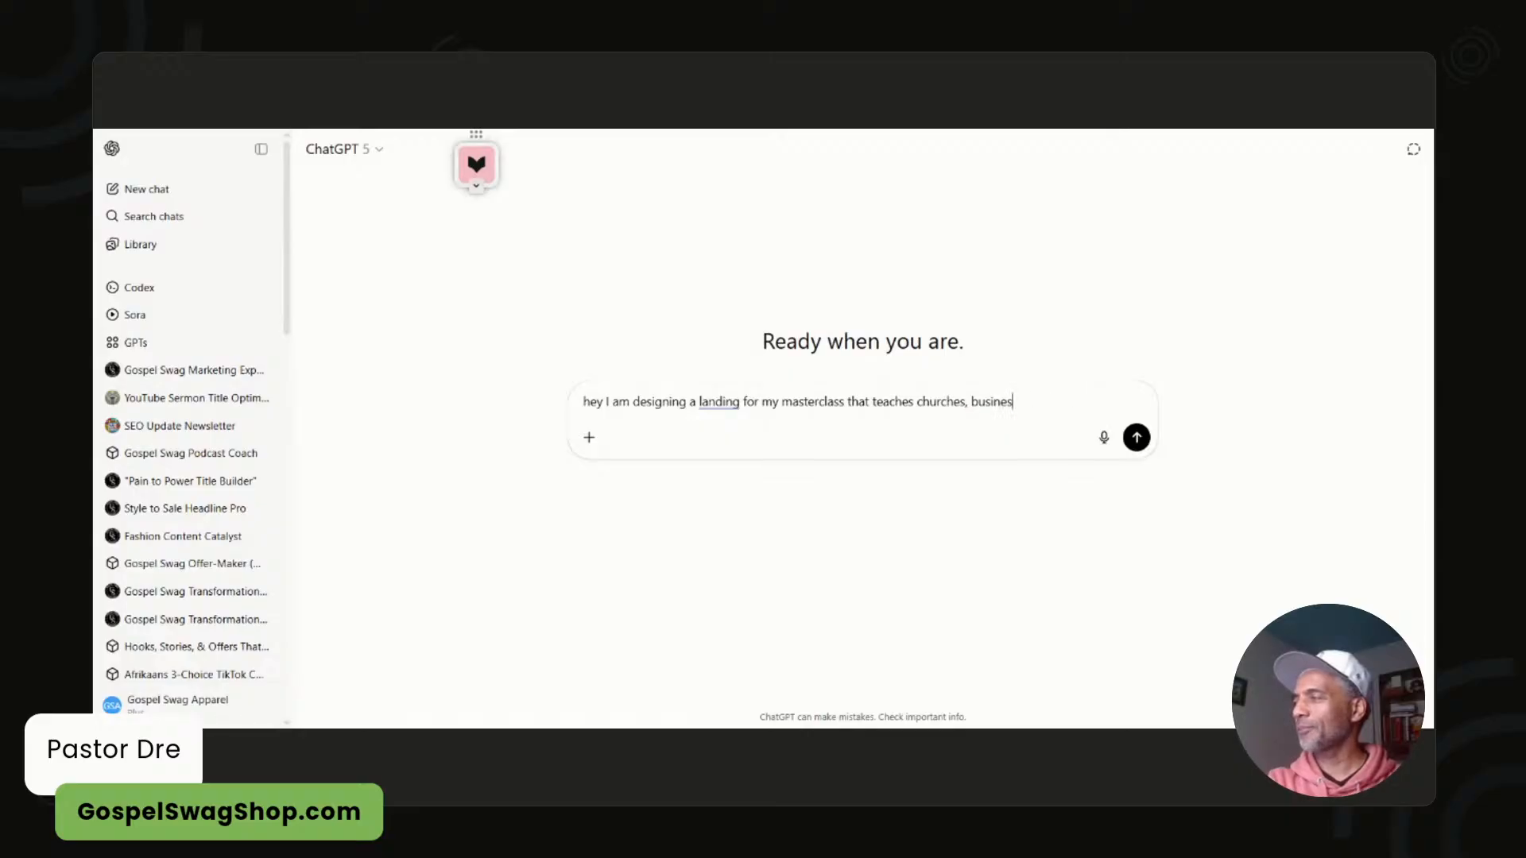
text(nessess and m)
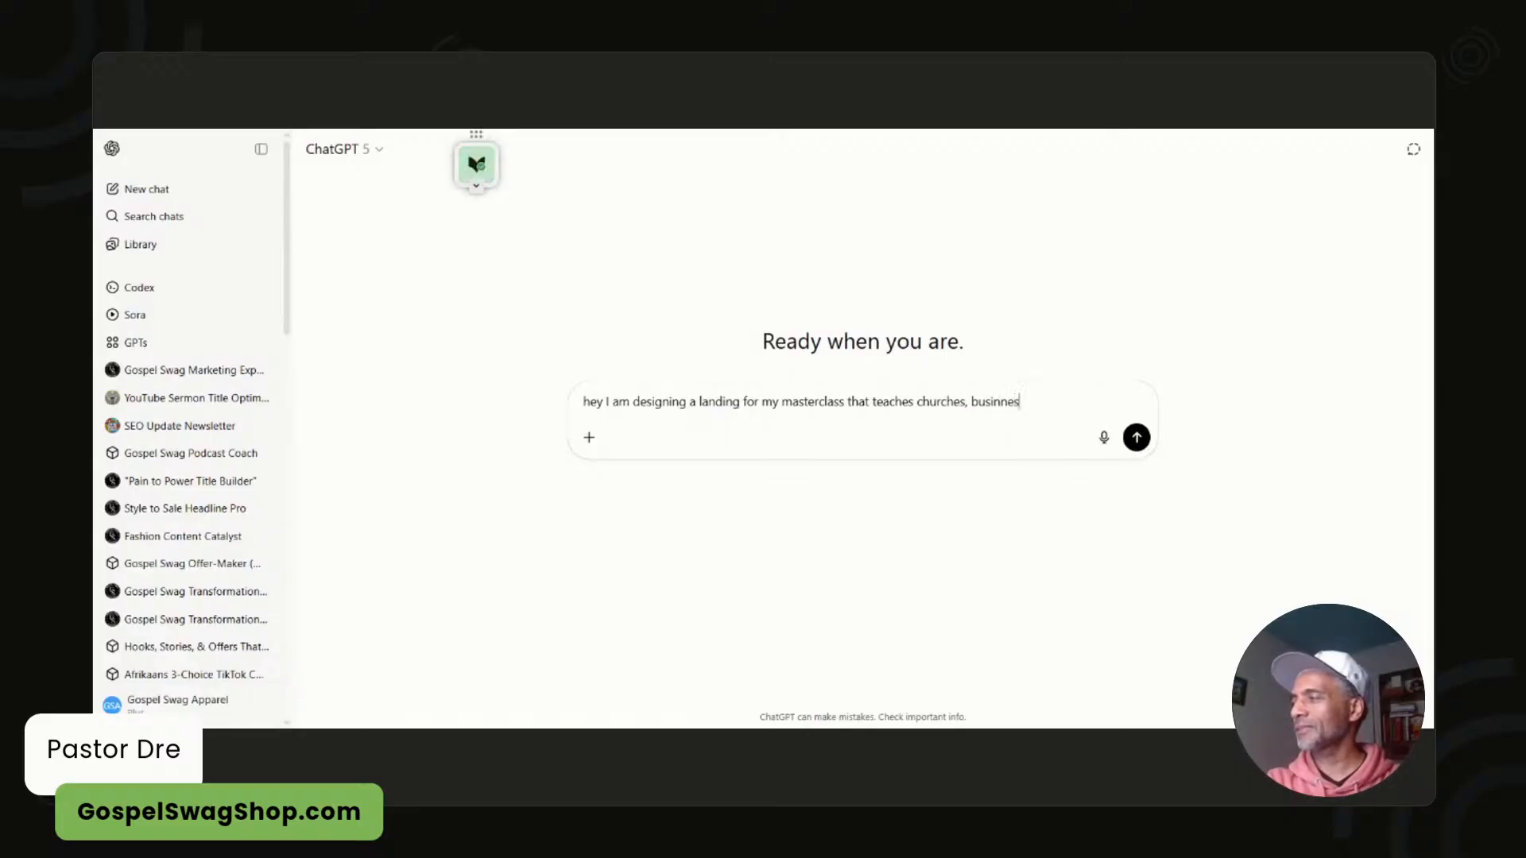
text(inis)
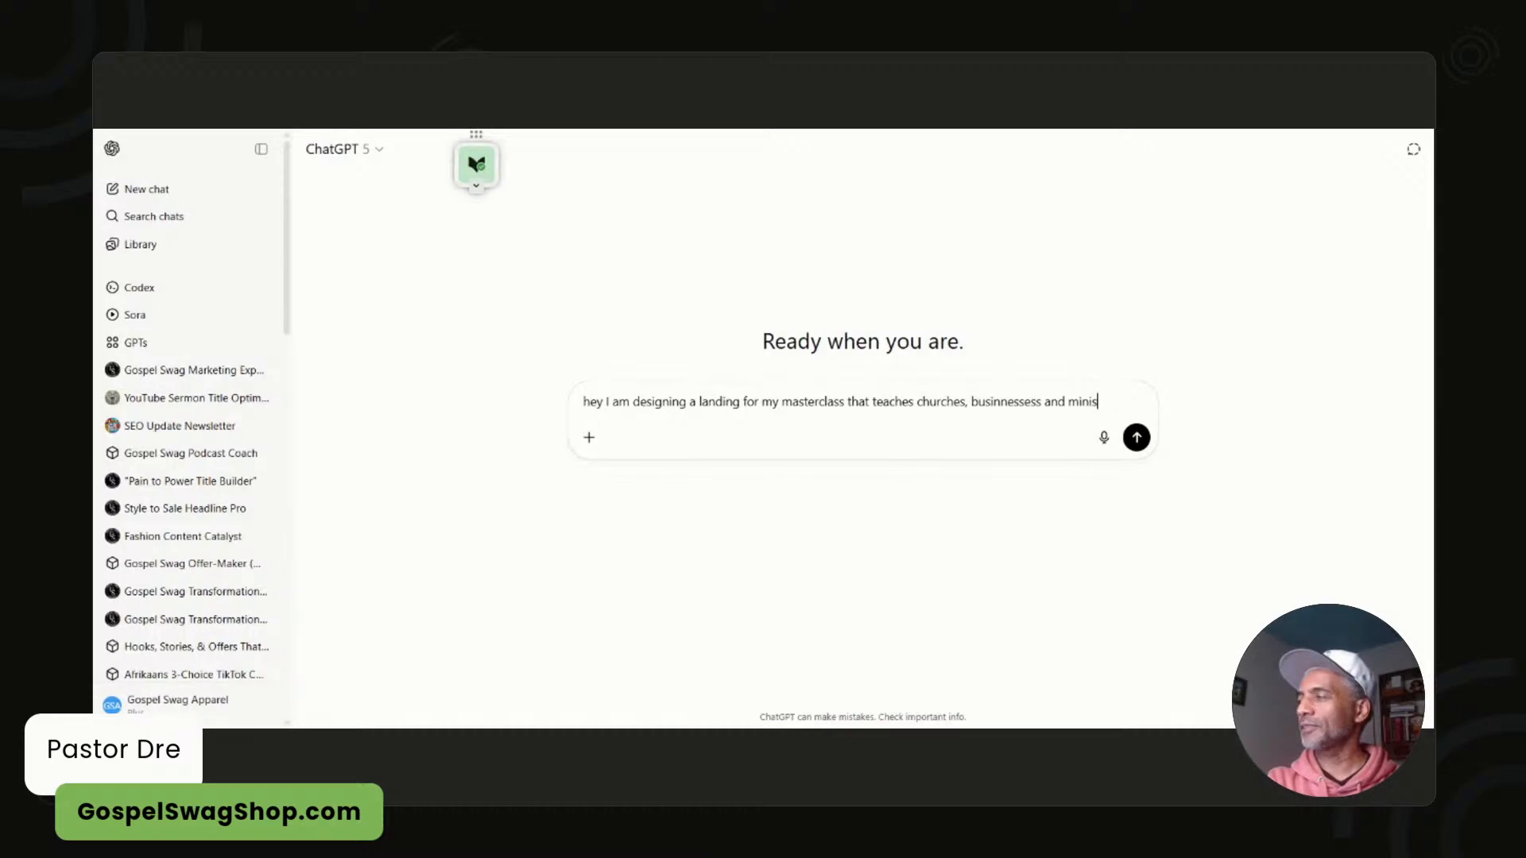
text(tries )
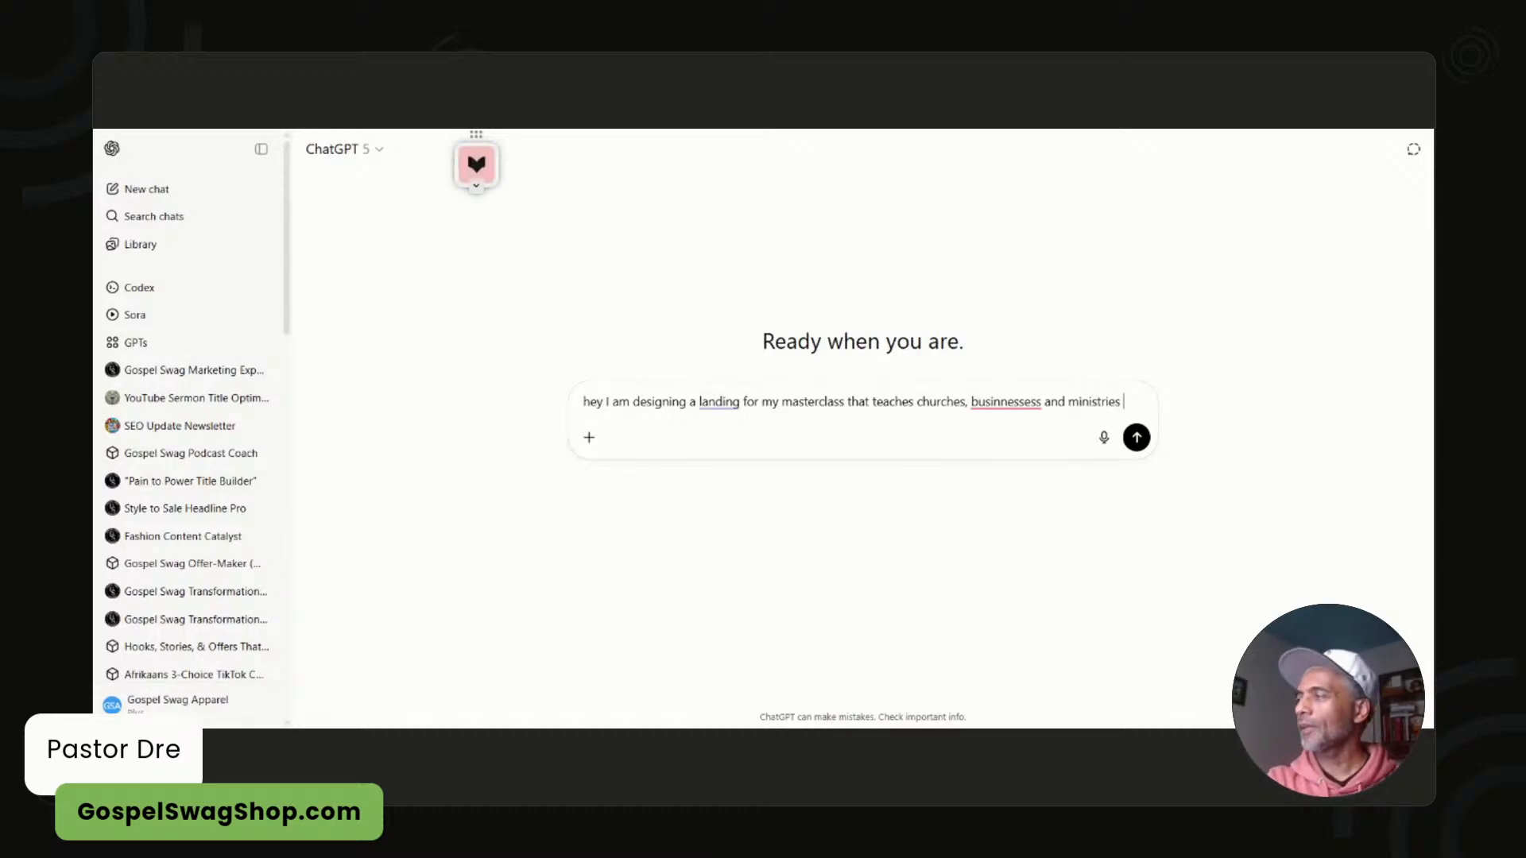
- Finish the prompt's first sentence with "on how to build a website."
text(on how)
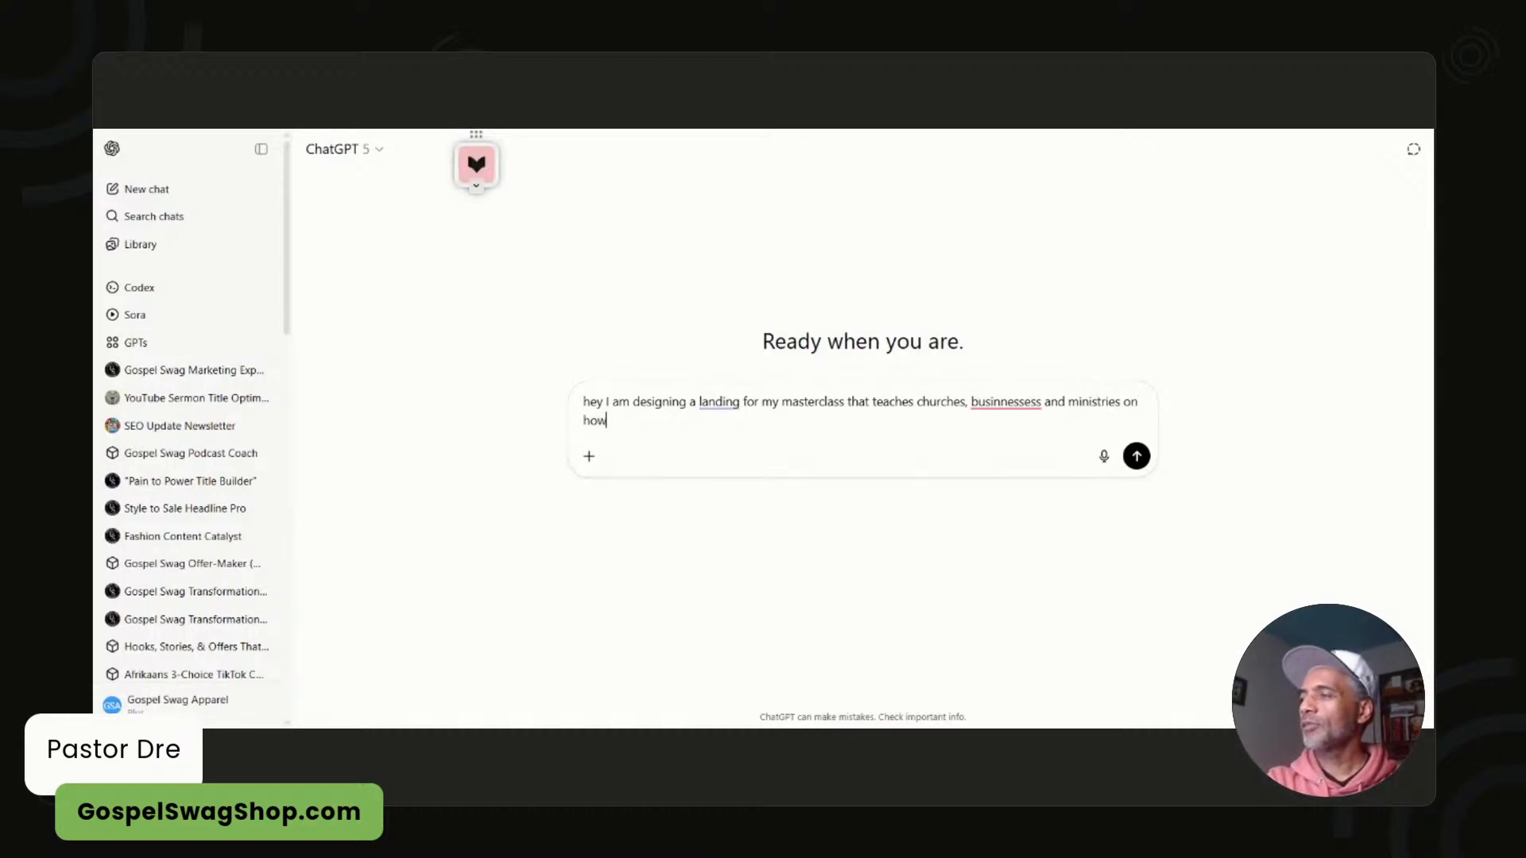
text( to build a webiste)
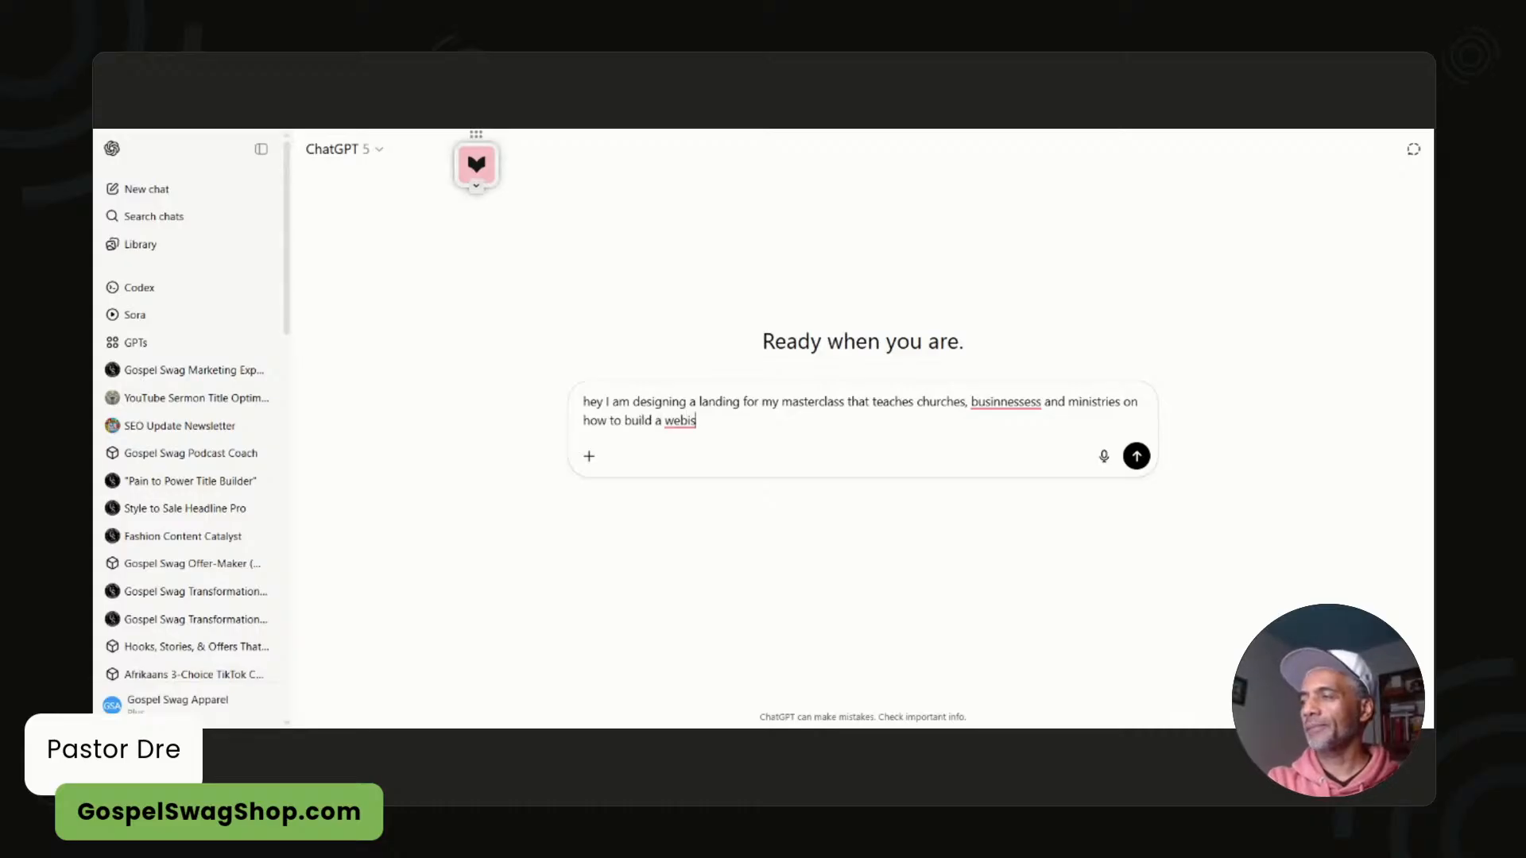
key(BackSpace)
key(BackSpace)
key(BackSpace)
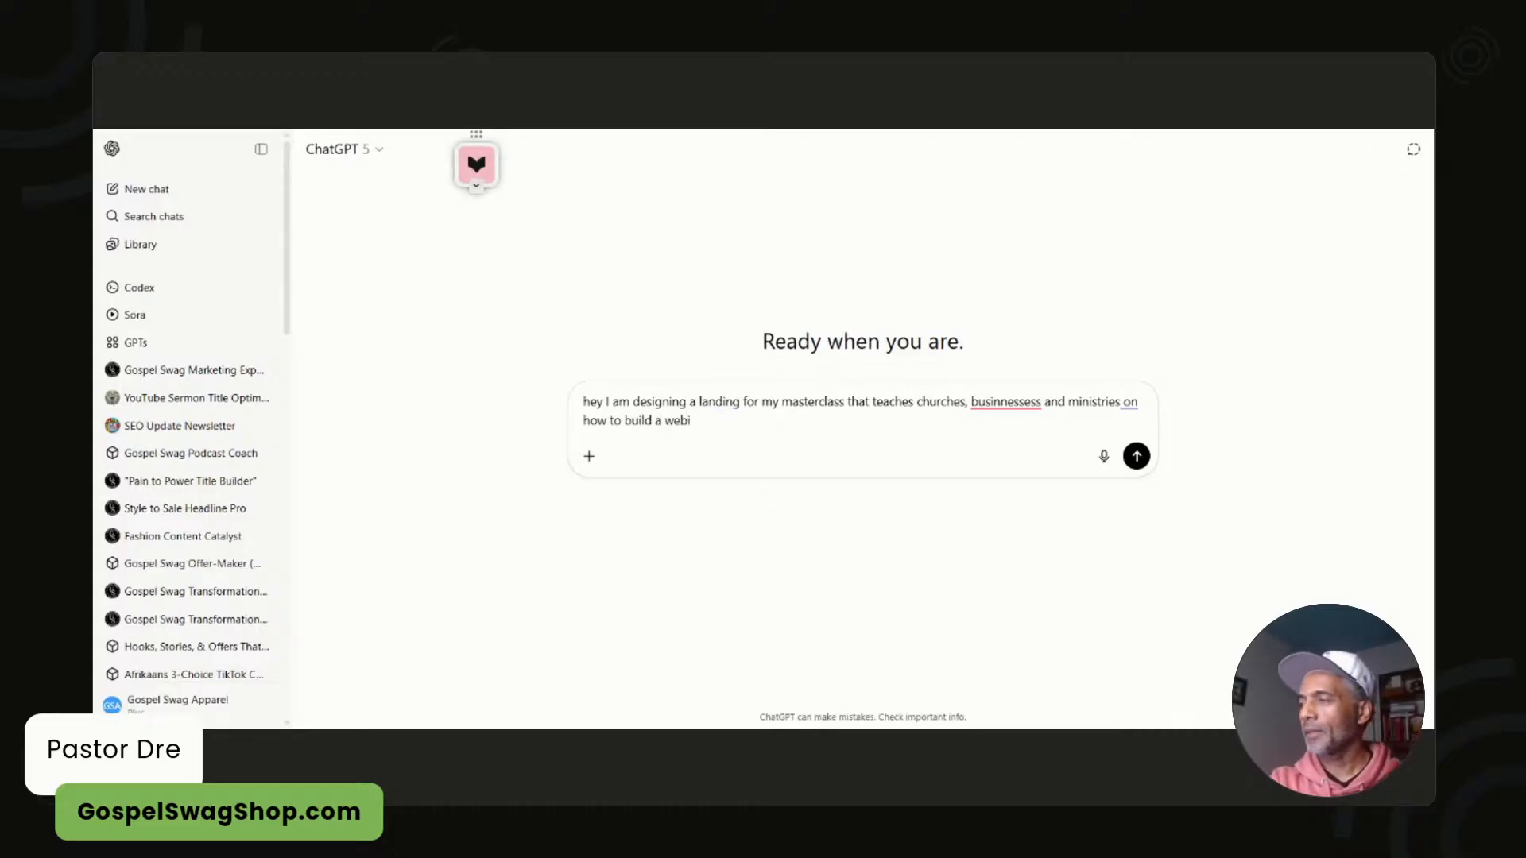
text(sie.)
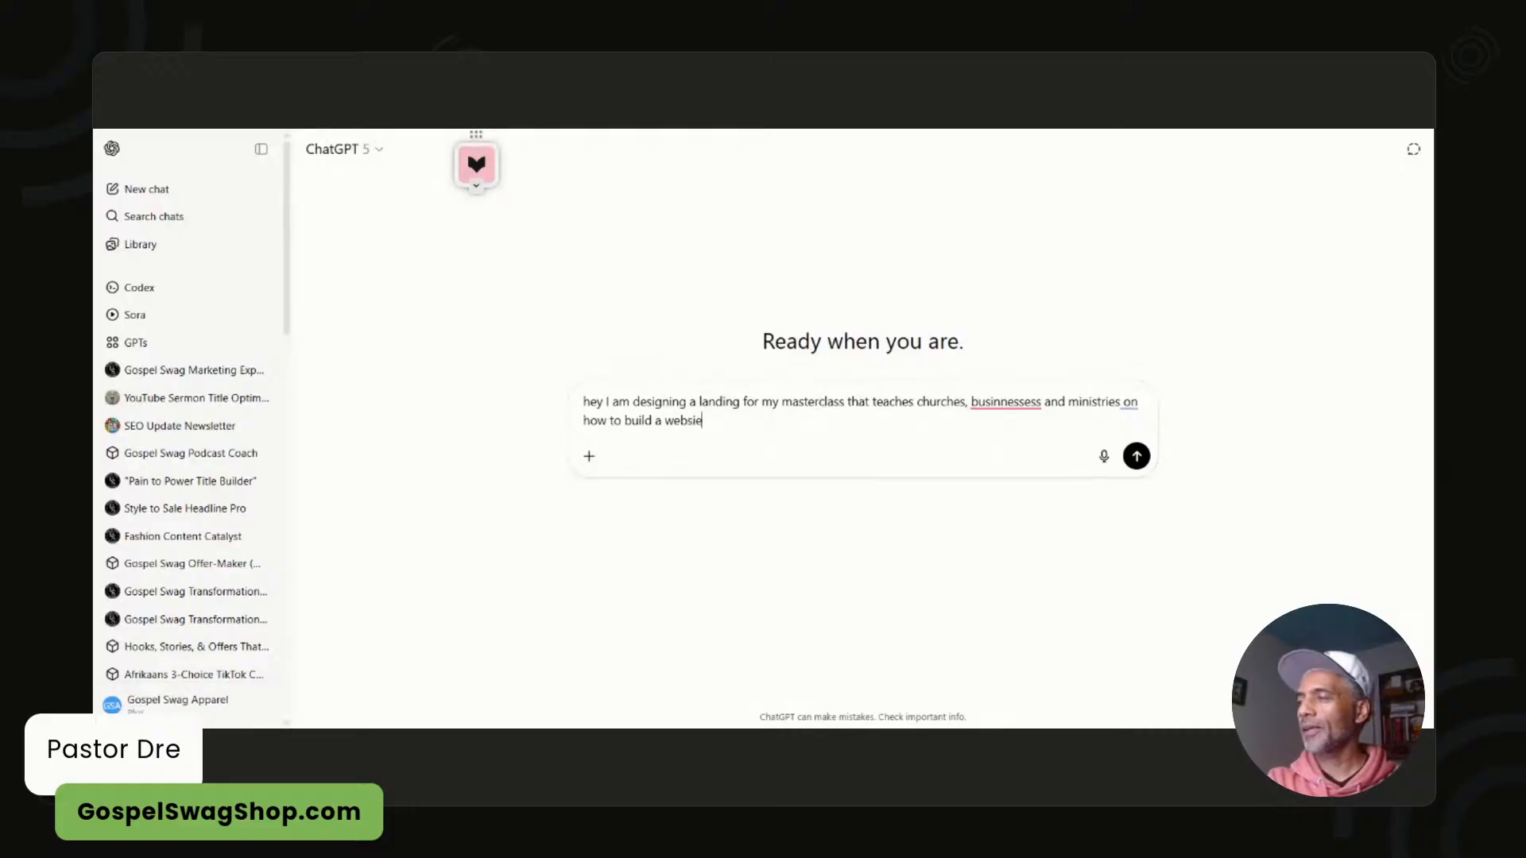
key(BackSpace)
text(te.)
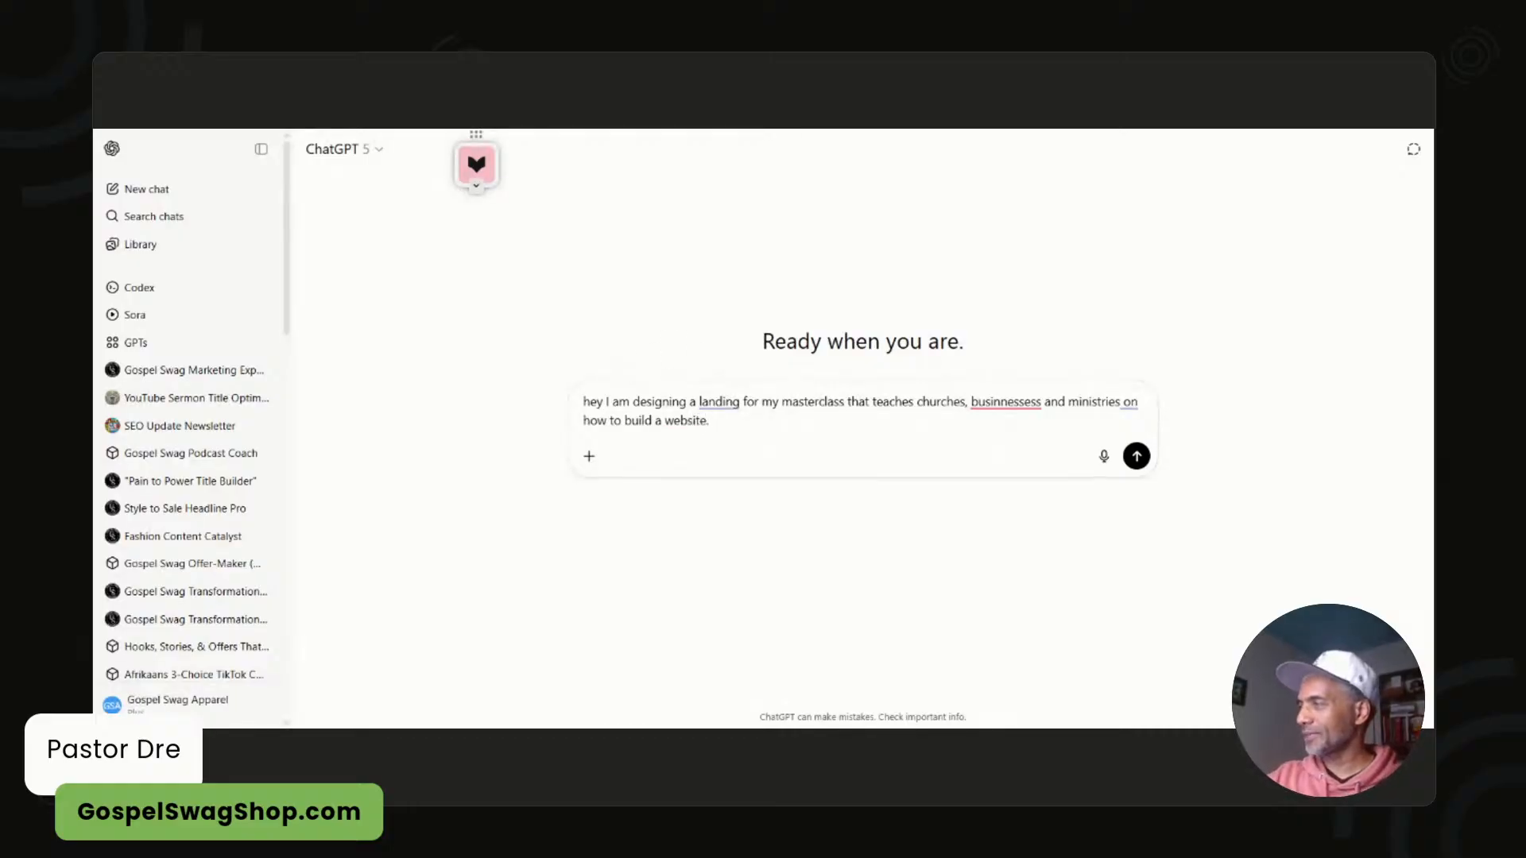
- Remove the extra "n" and one extra "s" from the misspelled "businnessess" in the prompt
click(1005, 403)
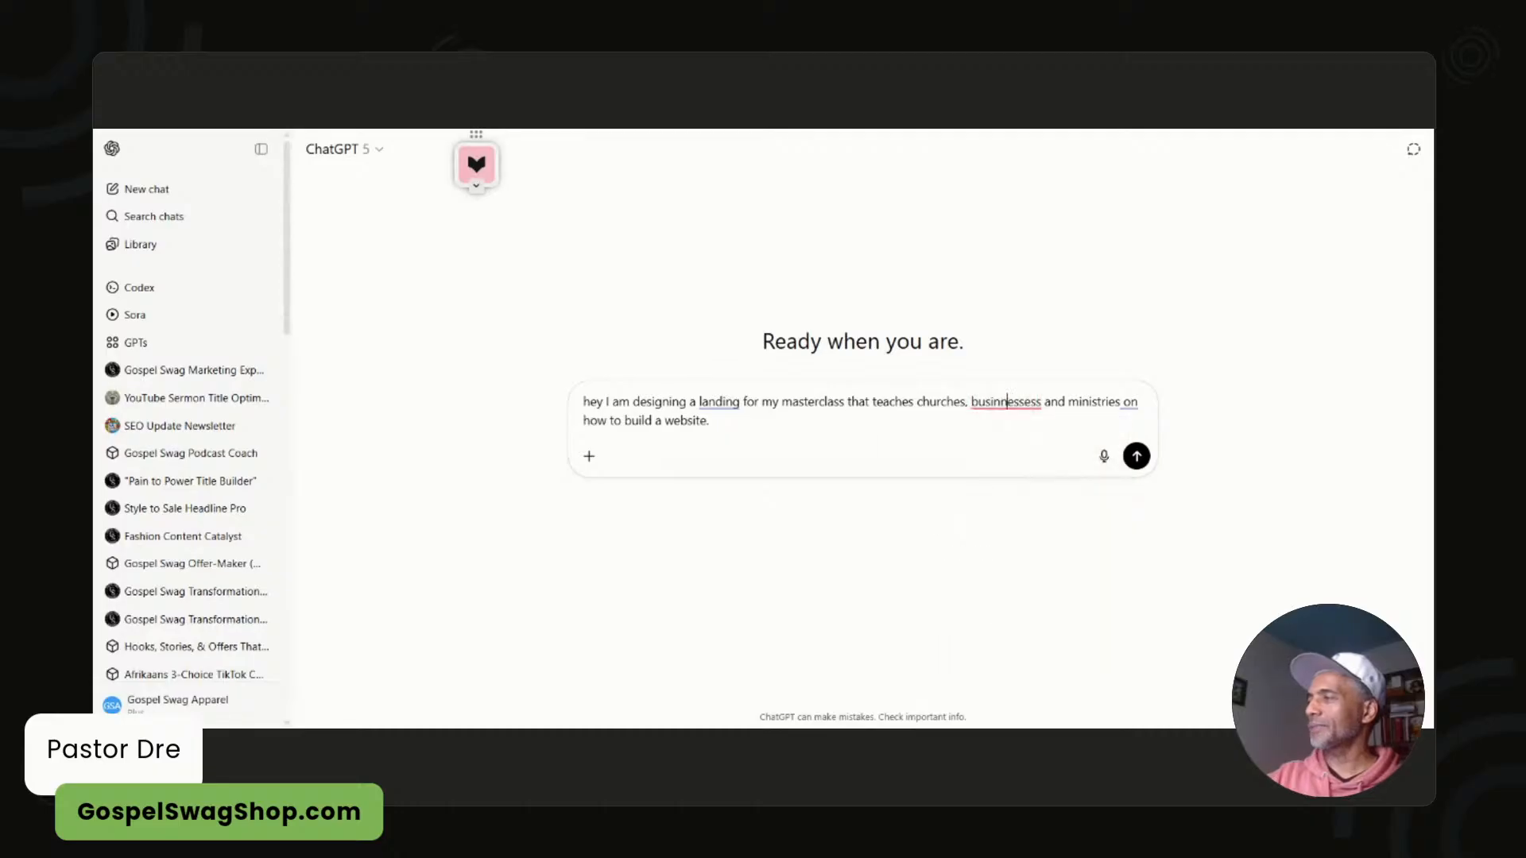
key(BackSpace)
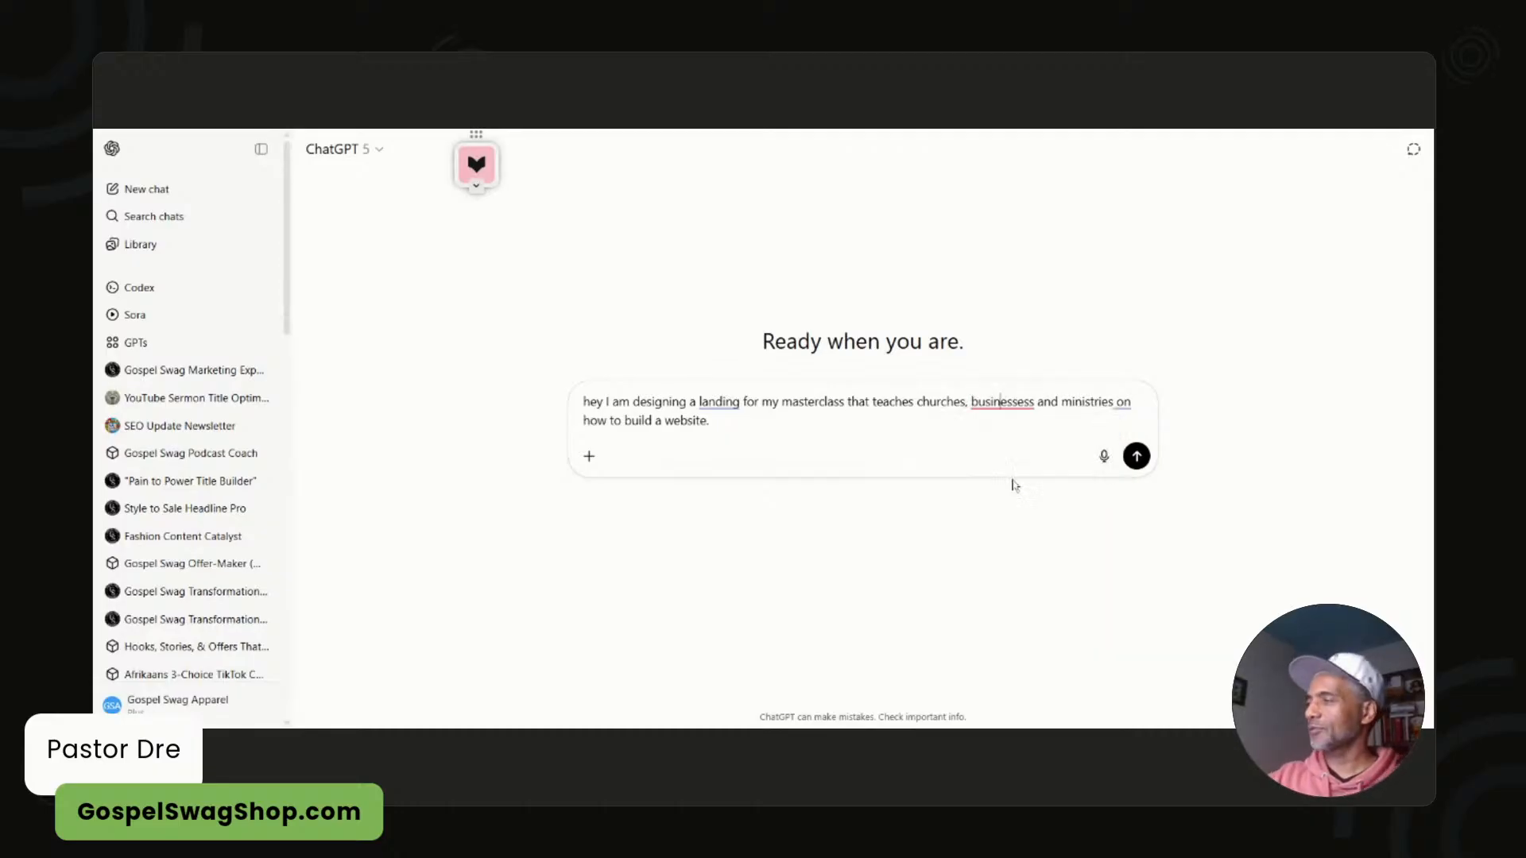
click(1018, 403)
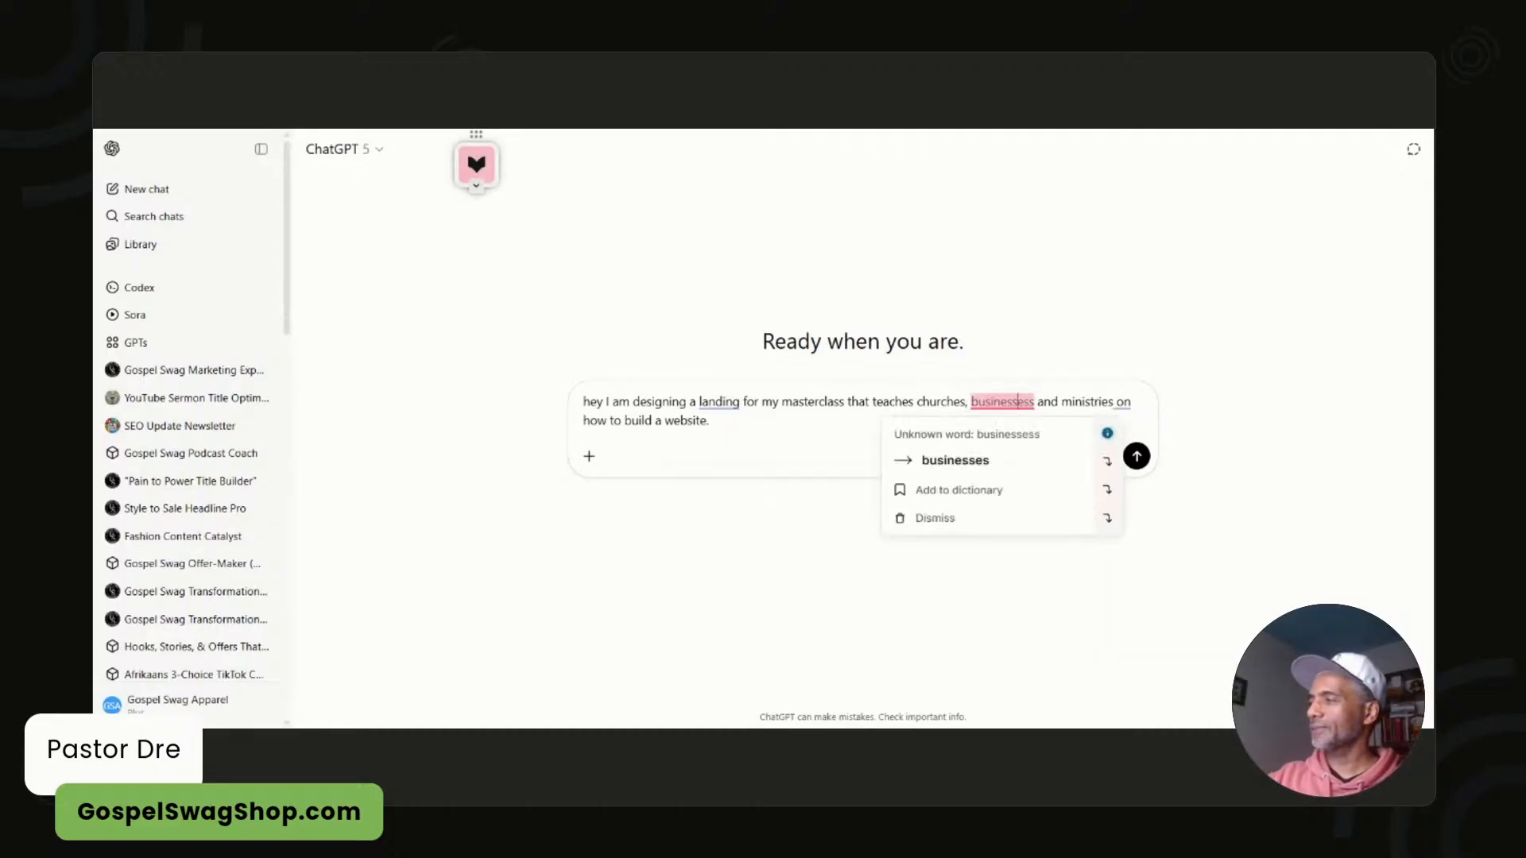
key(BackSpace)
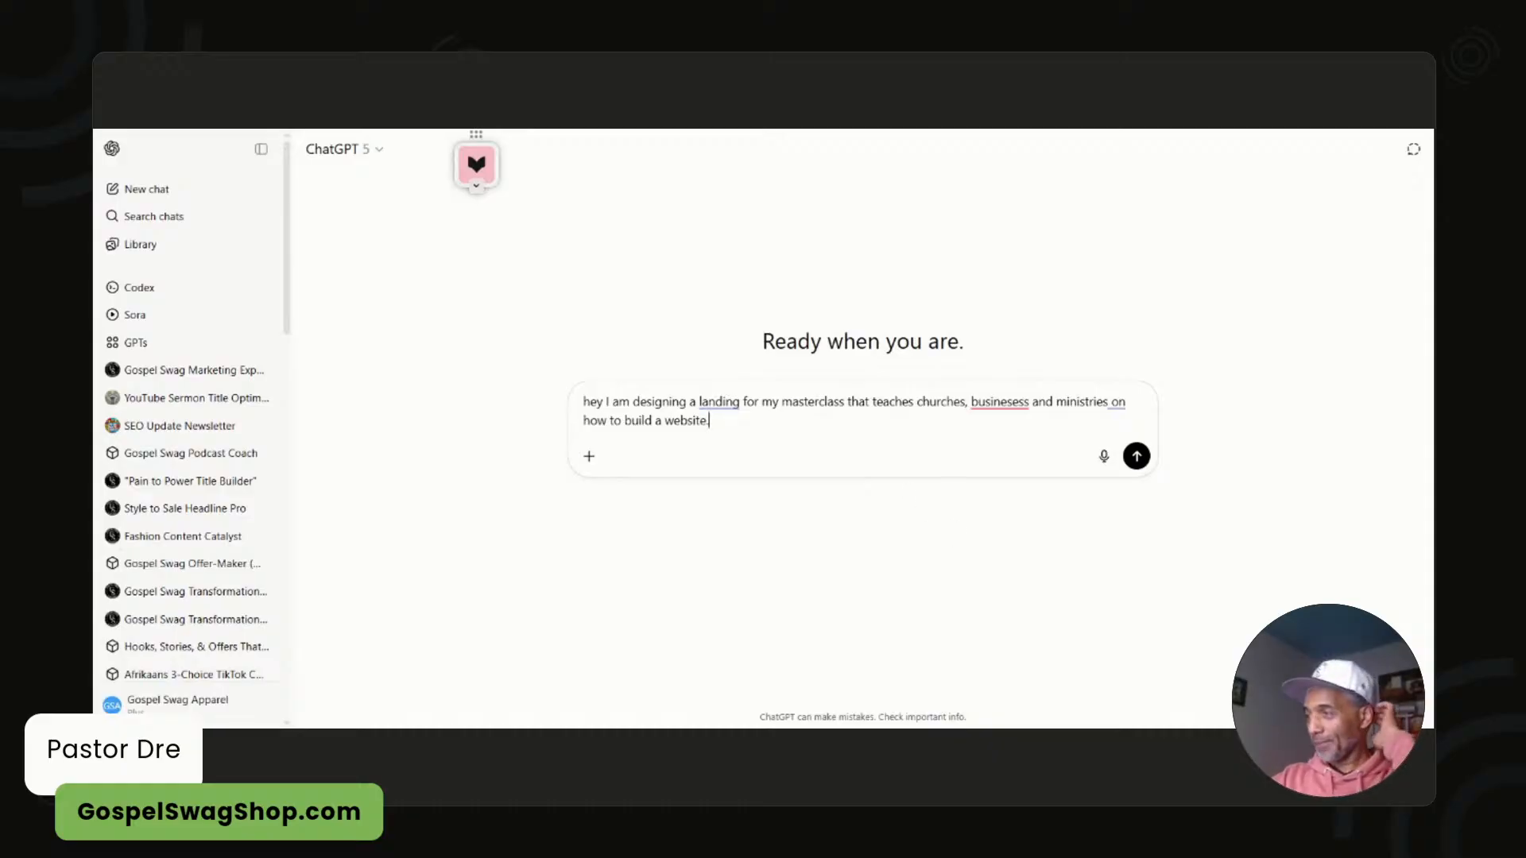
- Add the sentence "I want a section that give the features of the masterclass." to the prompt
text(I want a)
text(se)
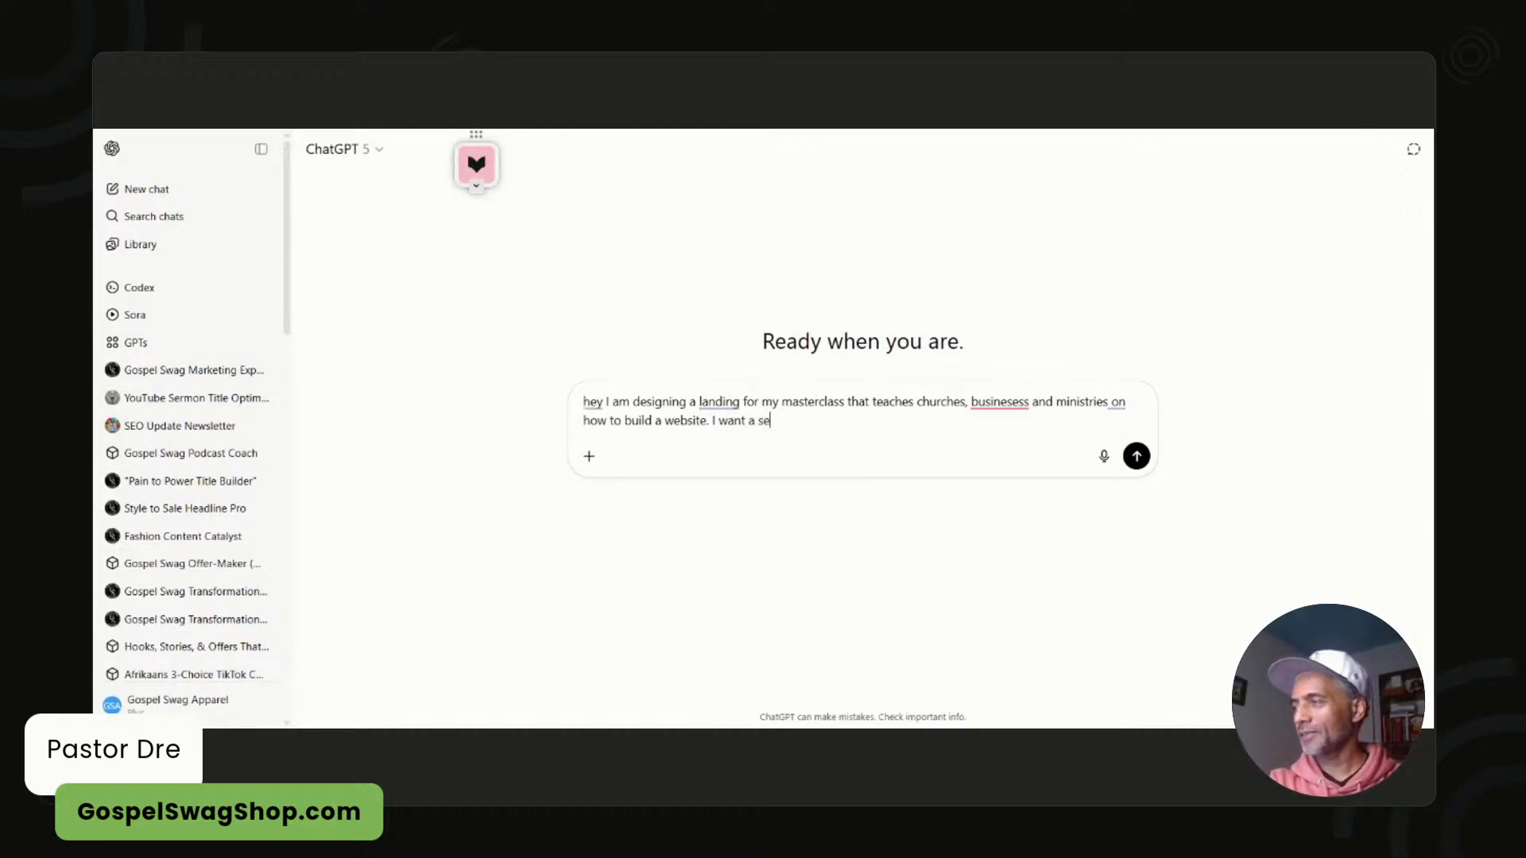
text(ction th)
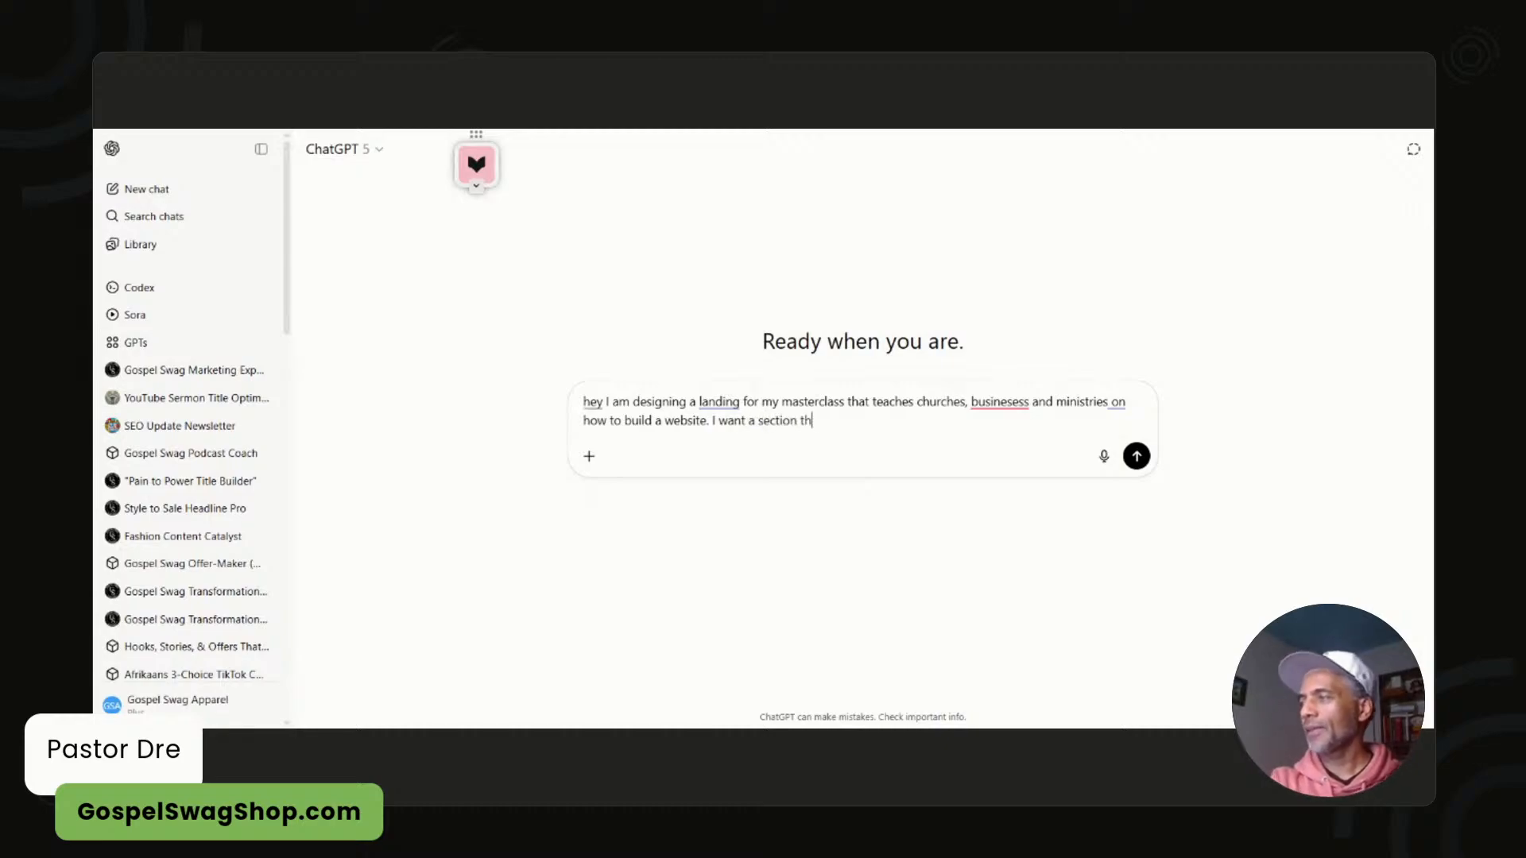
text(at giv)
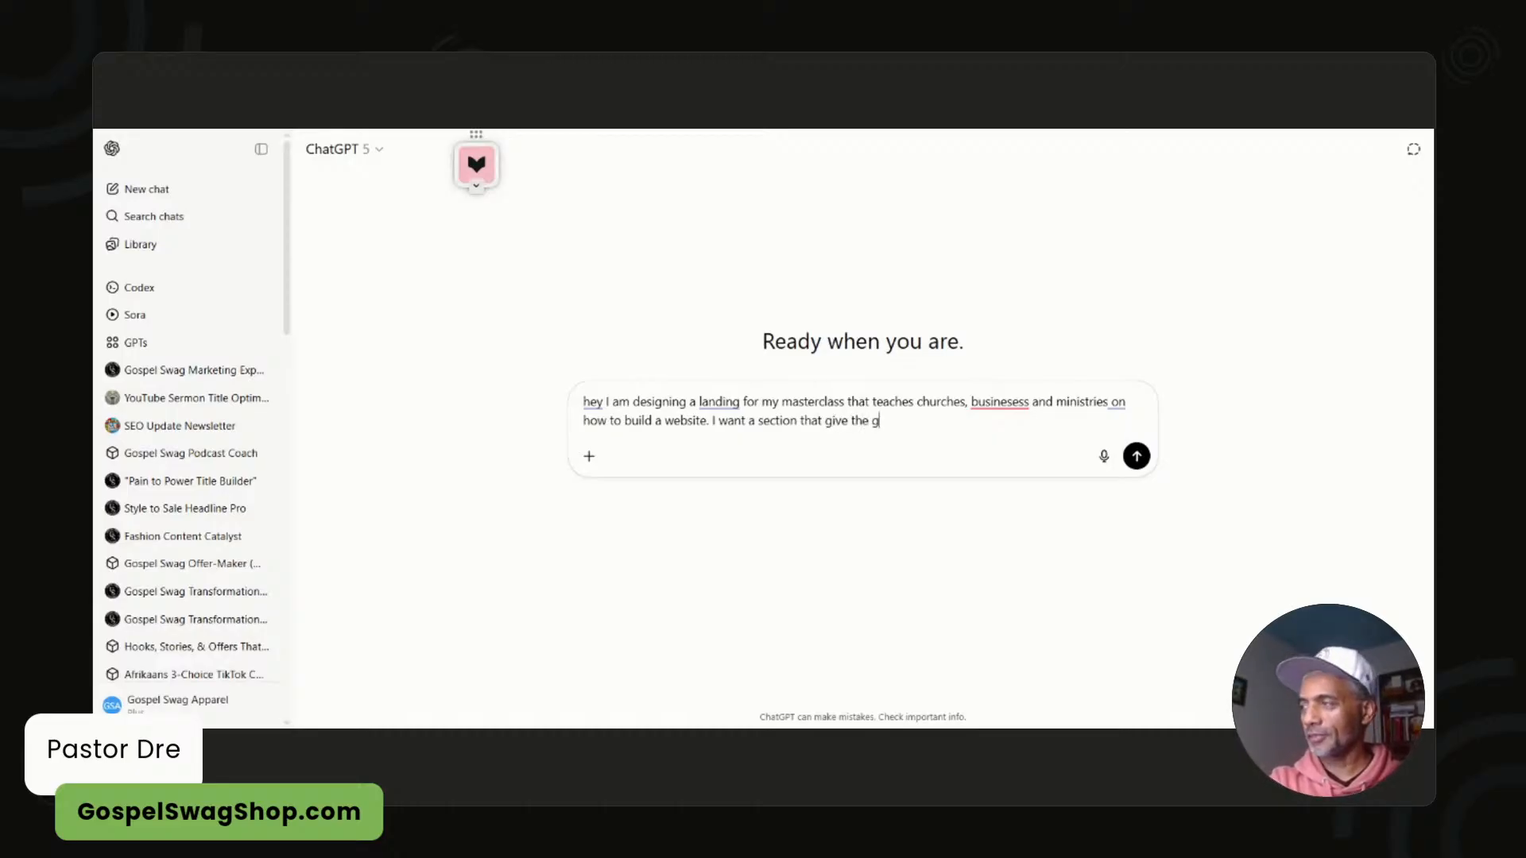
text(e the featuers)
key(BackSpace)
text(res of the masterclass.)
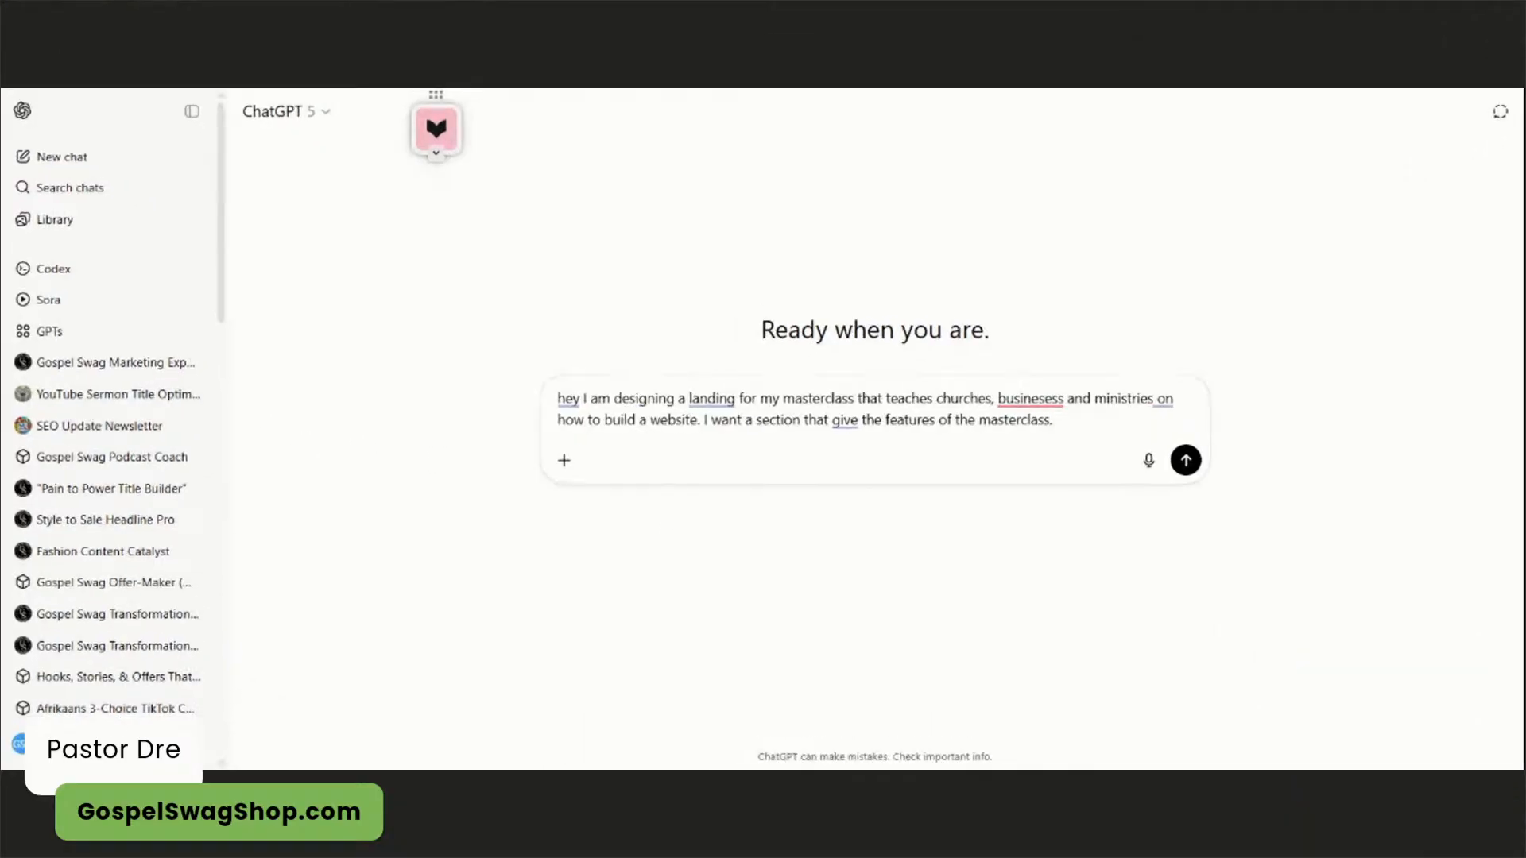
- Start the prompt's next sentence with "some of the features are"
click(1053, 398)
text(some of the feaure)
key(BackSpace)
key(BackSpace)
text(rees ar)
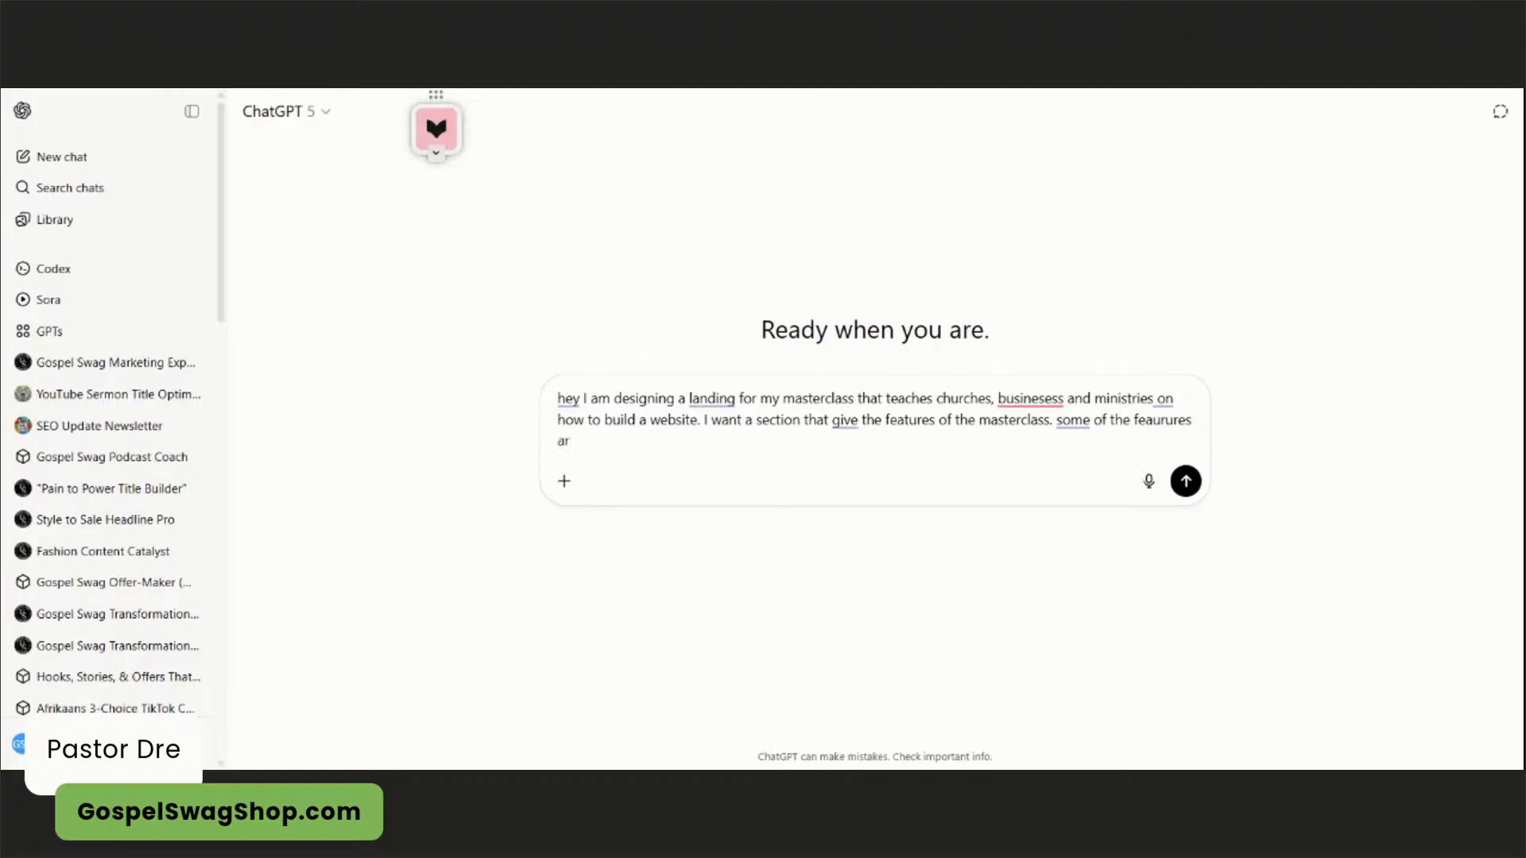
key(BackSpace)
key(BackSpace)
key(BackSpace)
key(BackSpace)
key(BackSpace)
key(BackSpace)
key(BackSpace)
key(BackSpace)
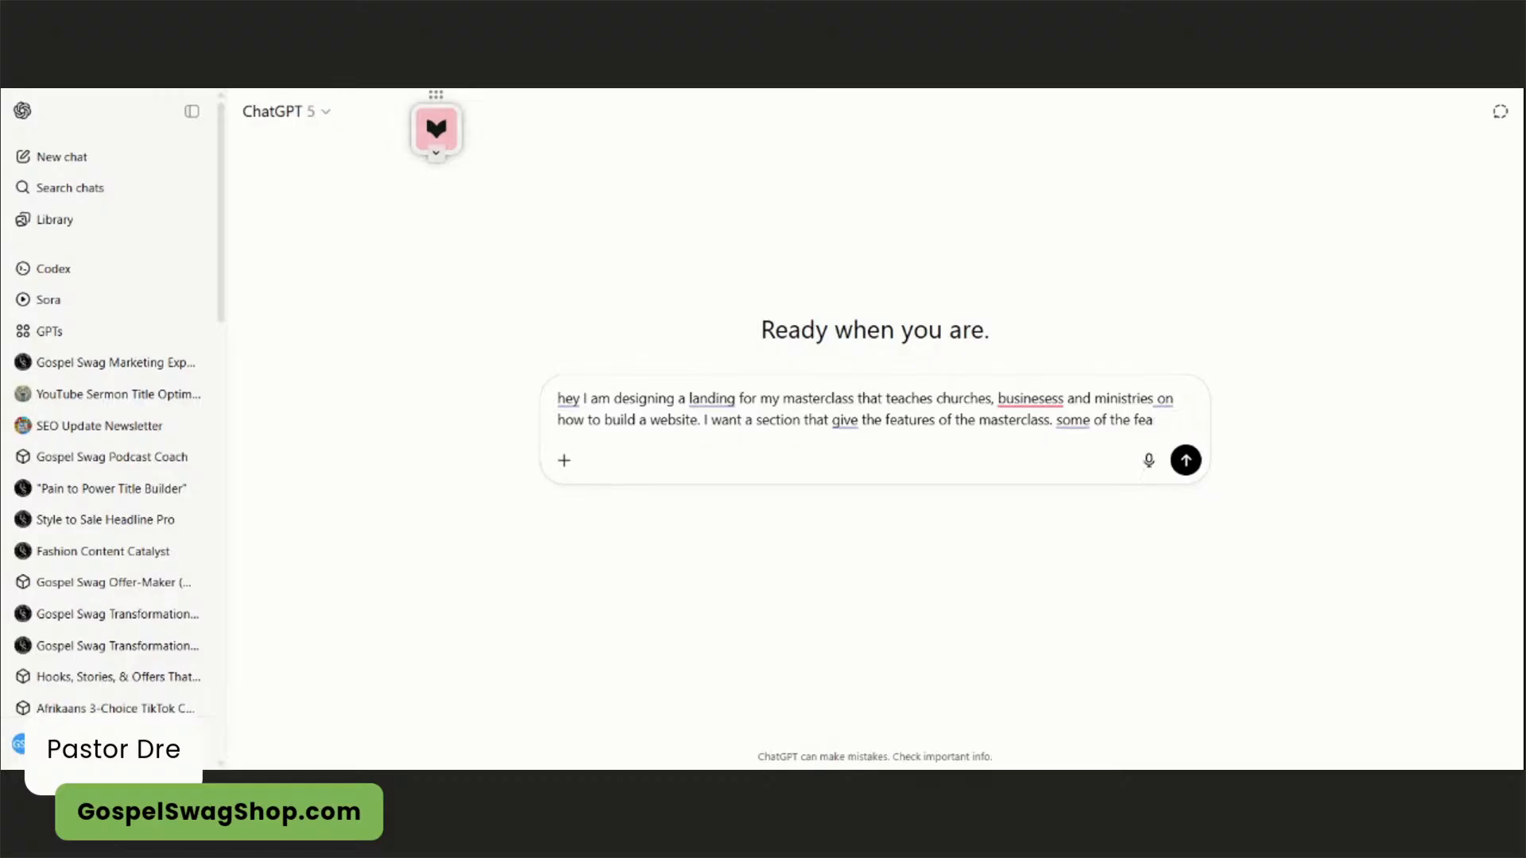
text(ures are )
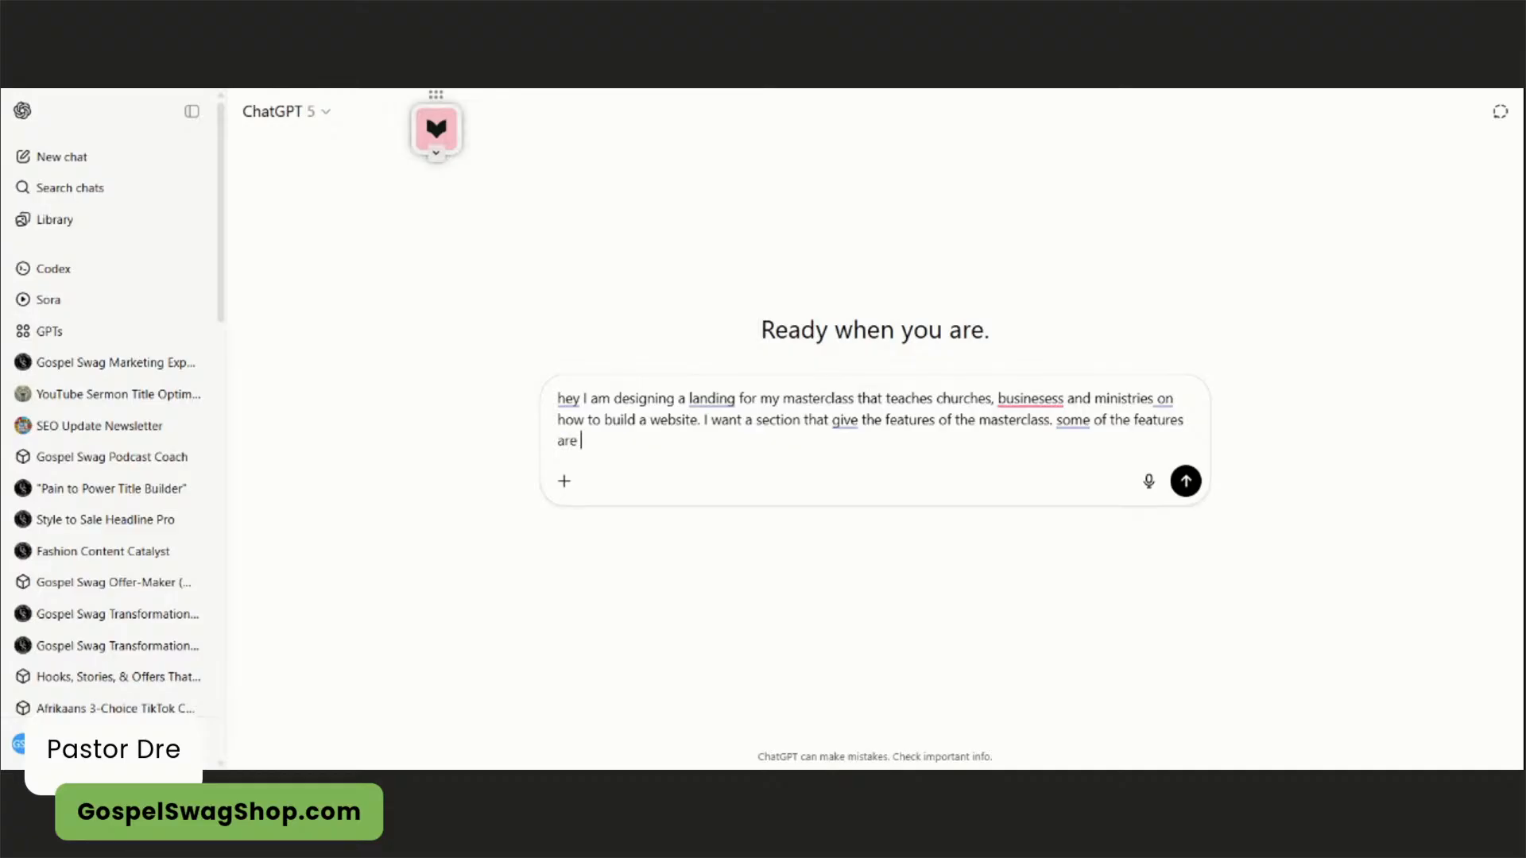
- List the features in the prompt as "installing google search console, optimizing your home page, building a modern website."
text(goo)
key(BackSpace)
key(BackSpace)
key(BackSpace)
text(installing google search )
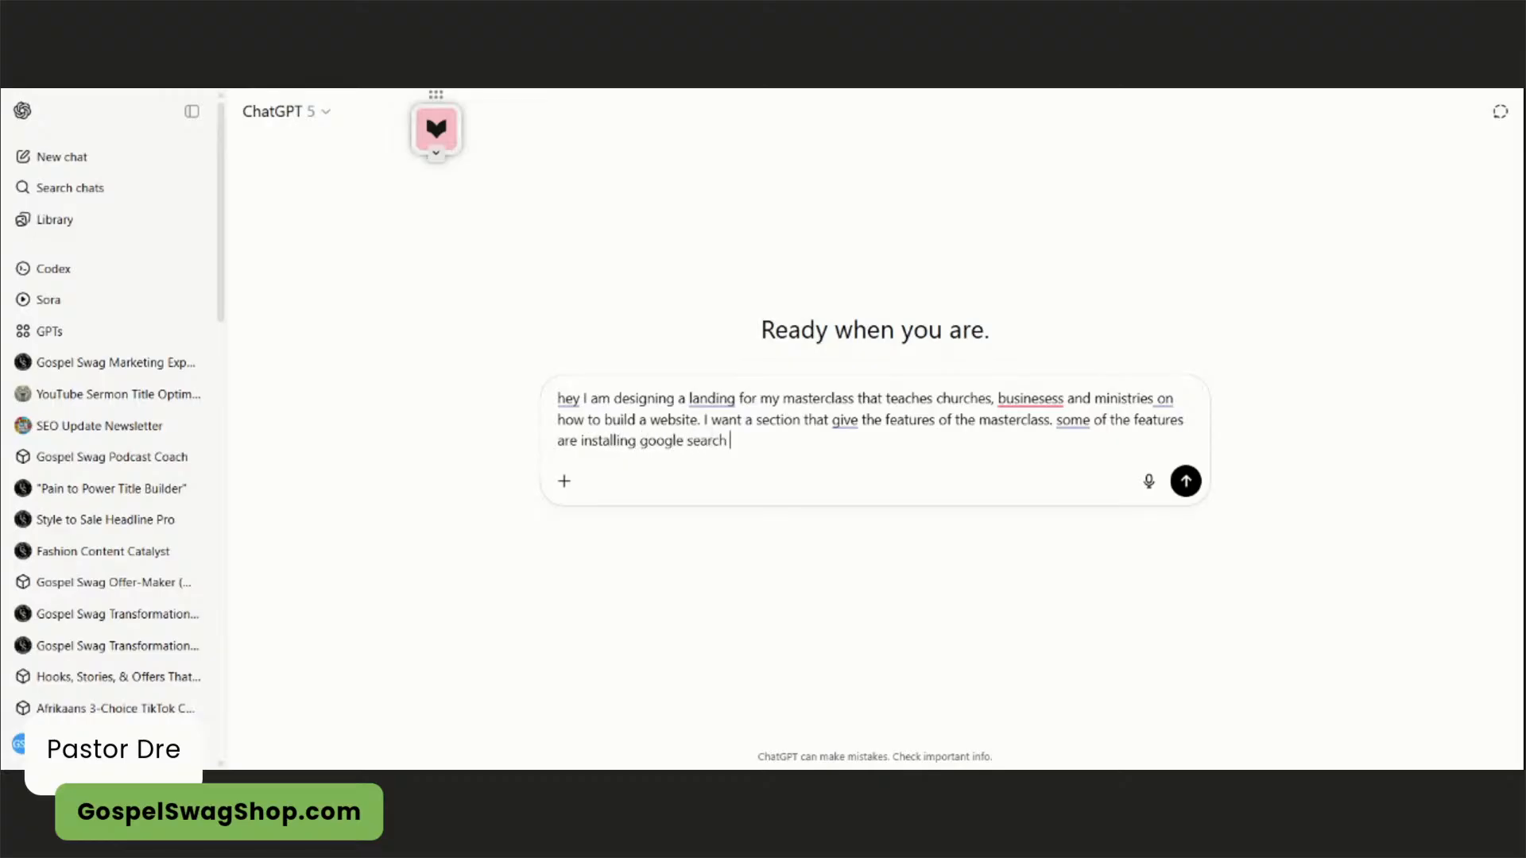
text(cnonsole, optimizai)
key(BackSpace)
key(BackSpace)
text(ing your home page.)
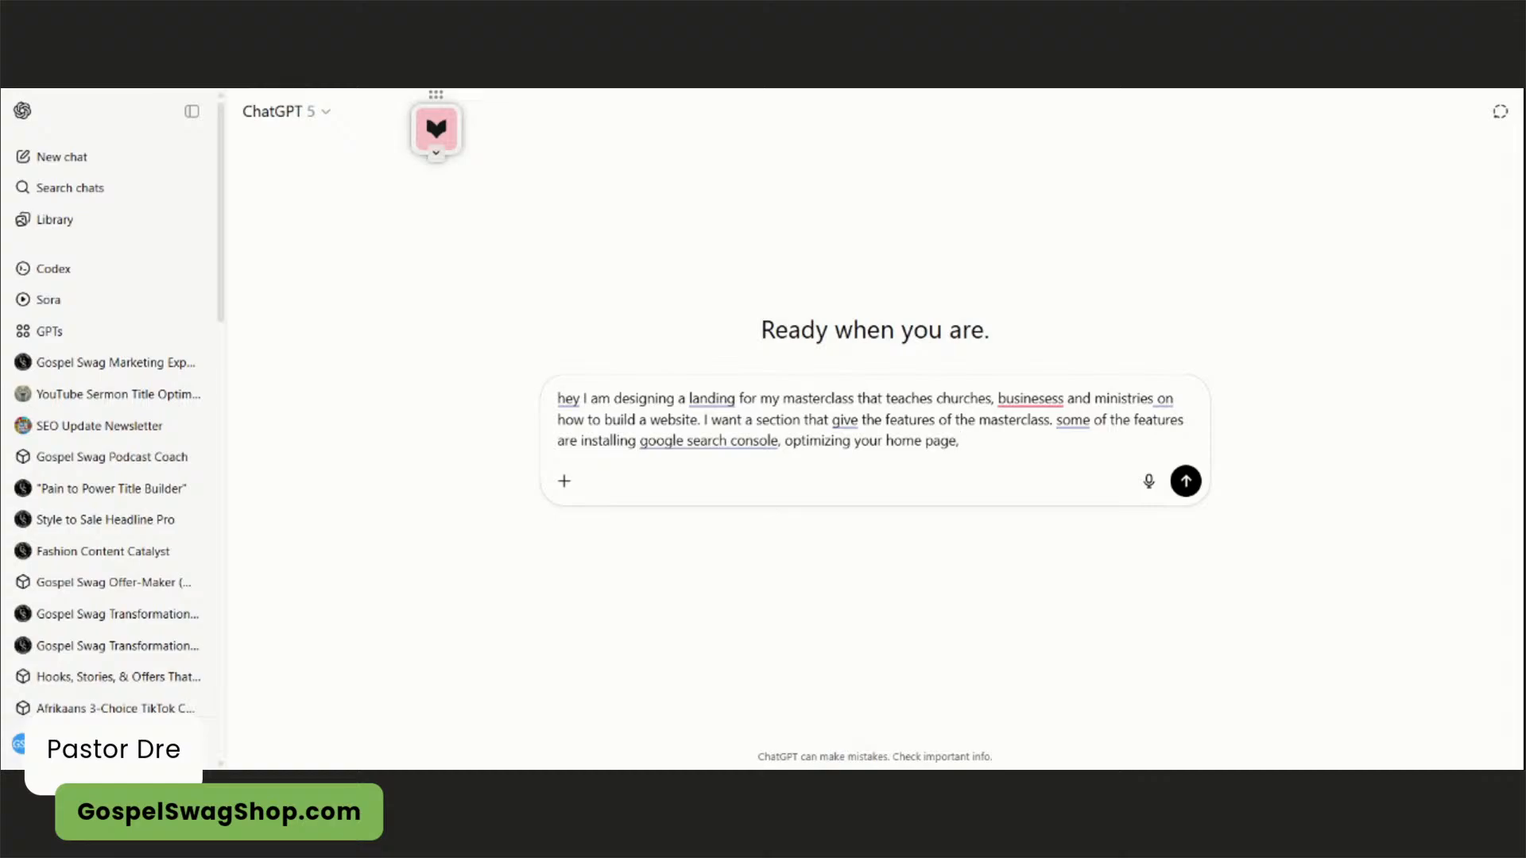
text( building a modern webist)
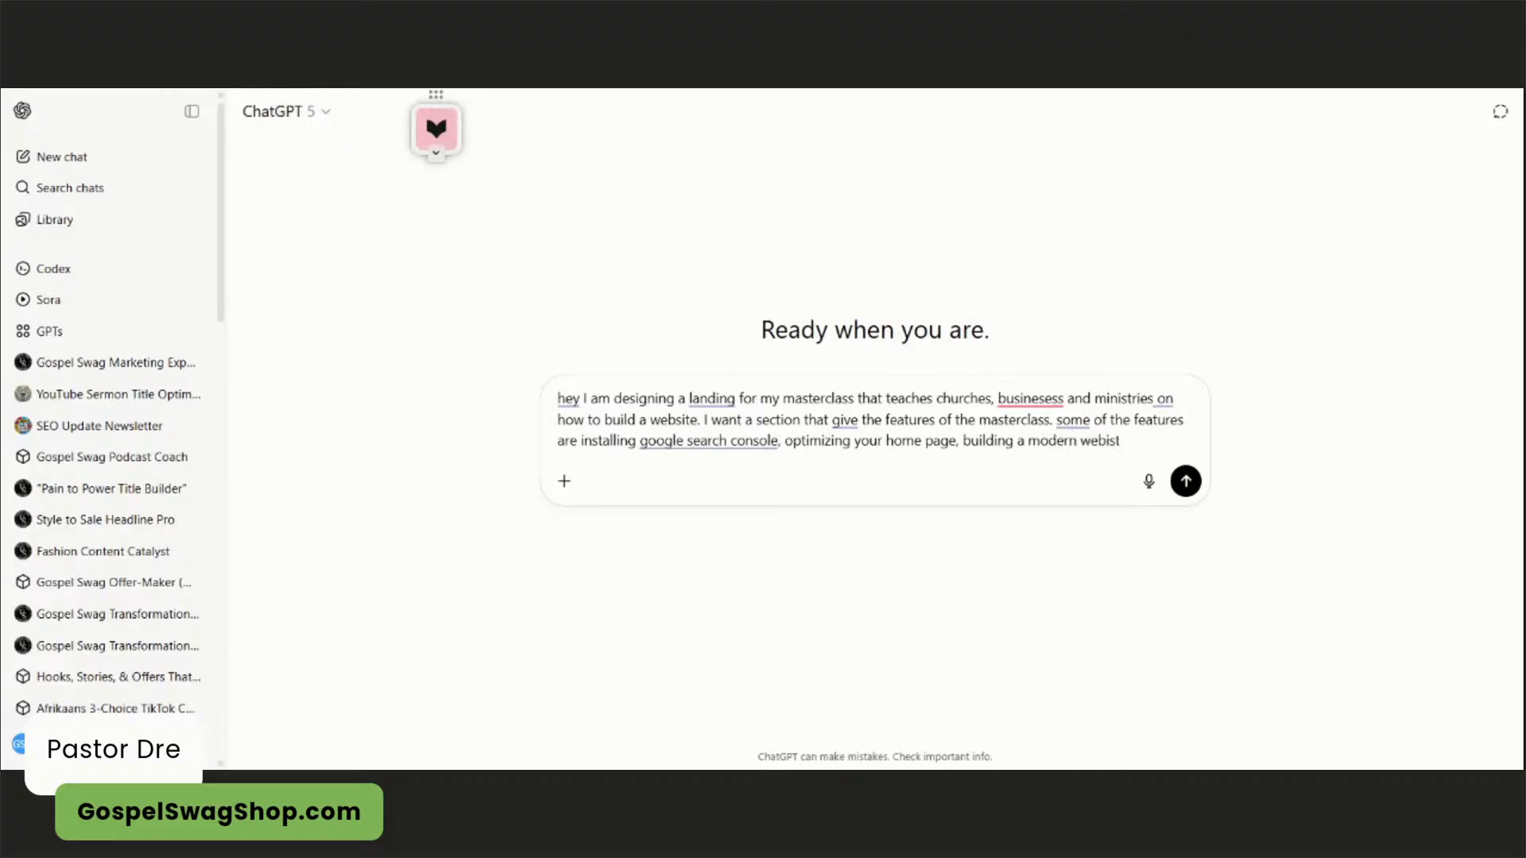
text(esite. )
- Finish the prompt with "and I want the headline to lead people from pain to transformation" and submit it
text(and I want)
text( the headli)
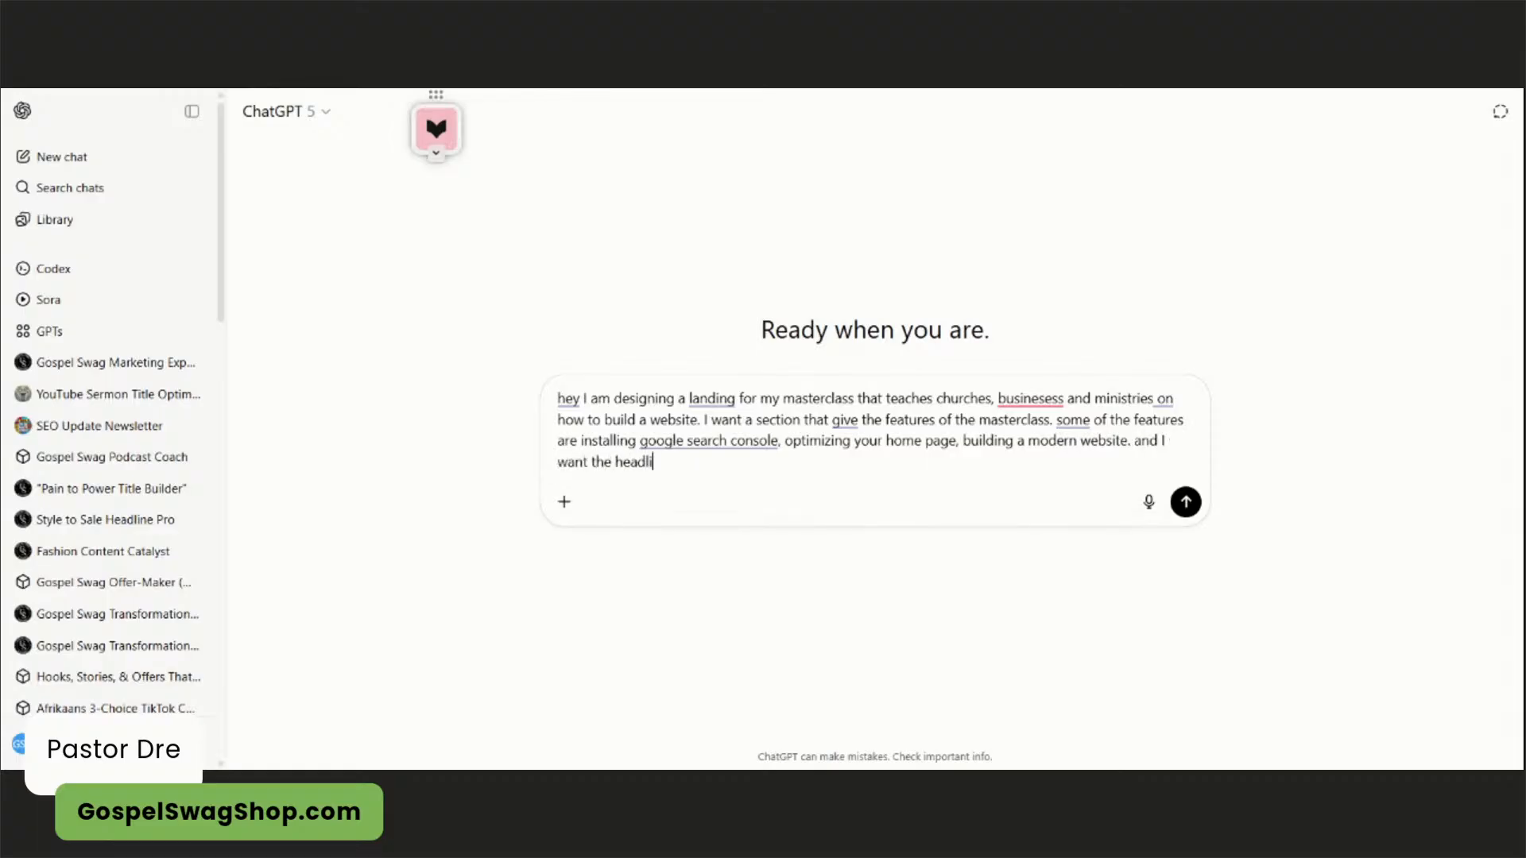
text(ng  to lead people from pain to)
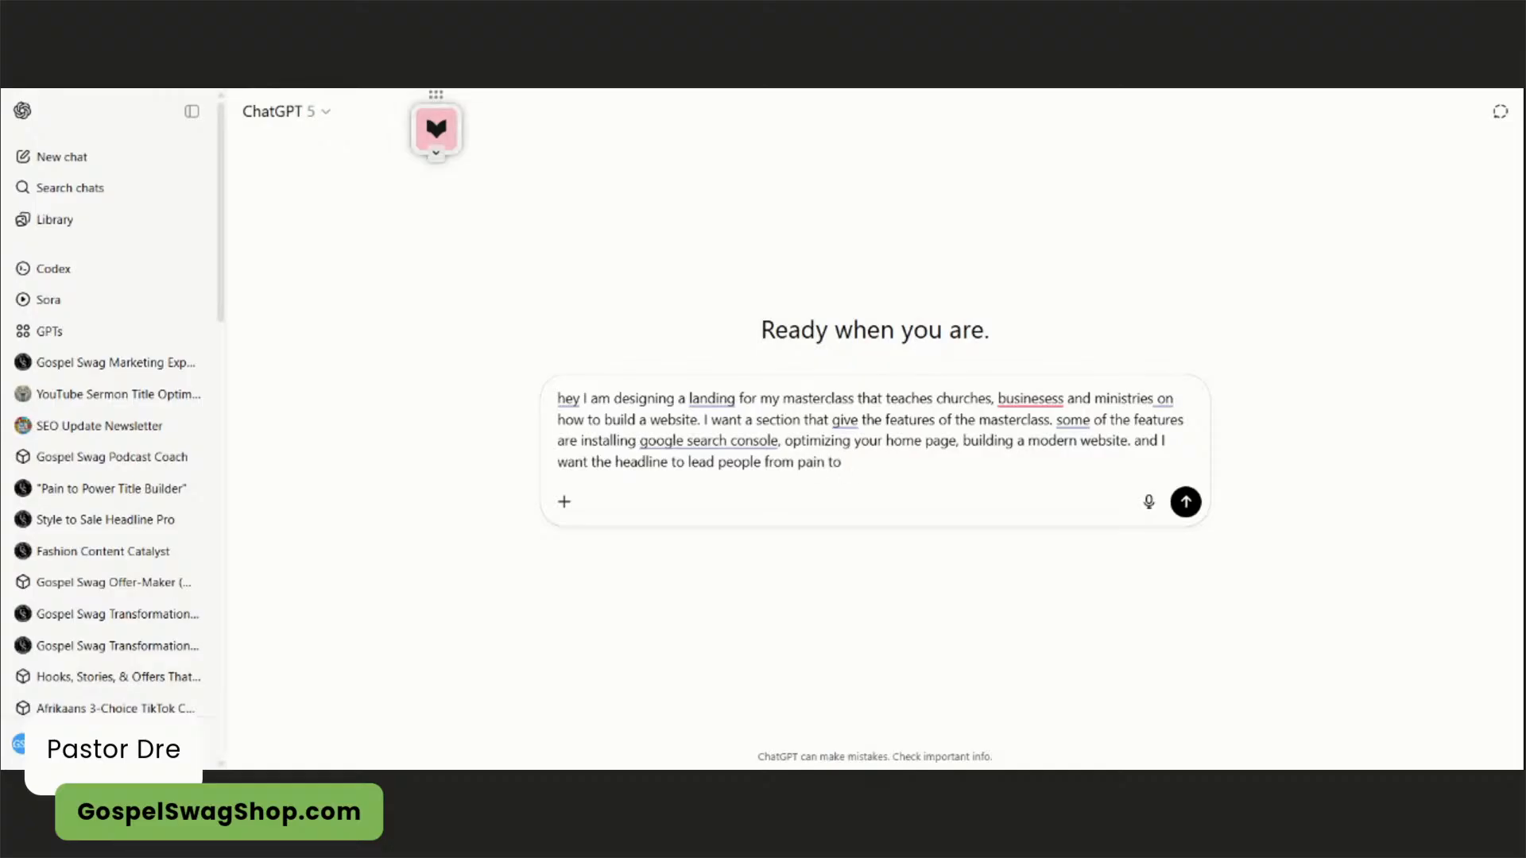
text( transformation)
key(Return)
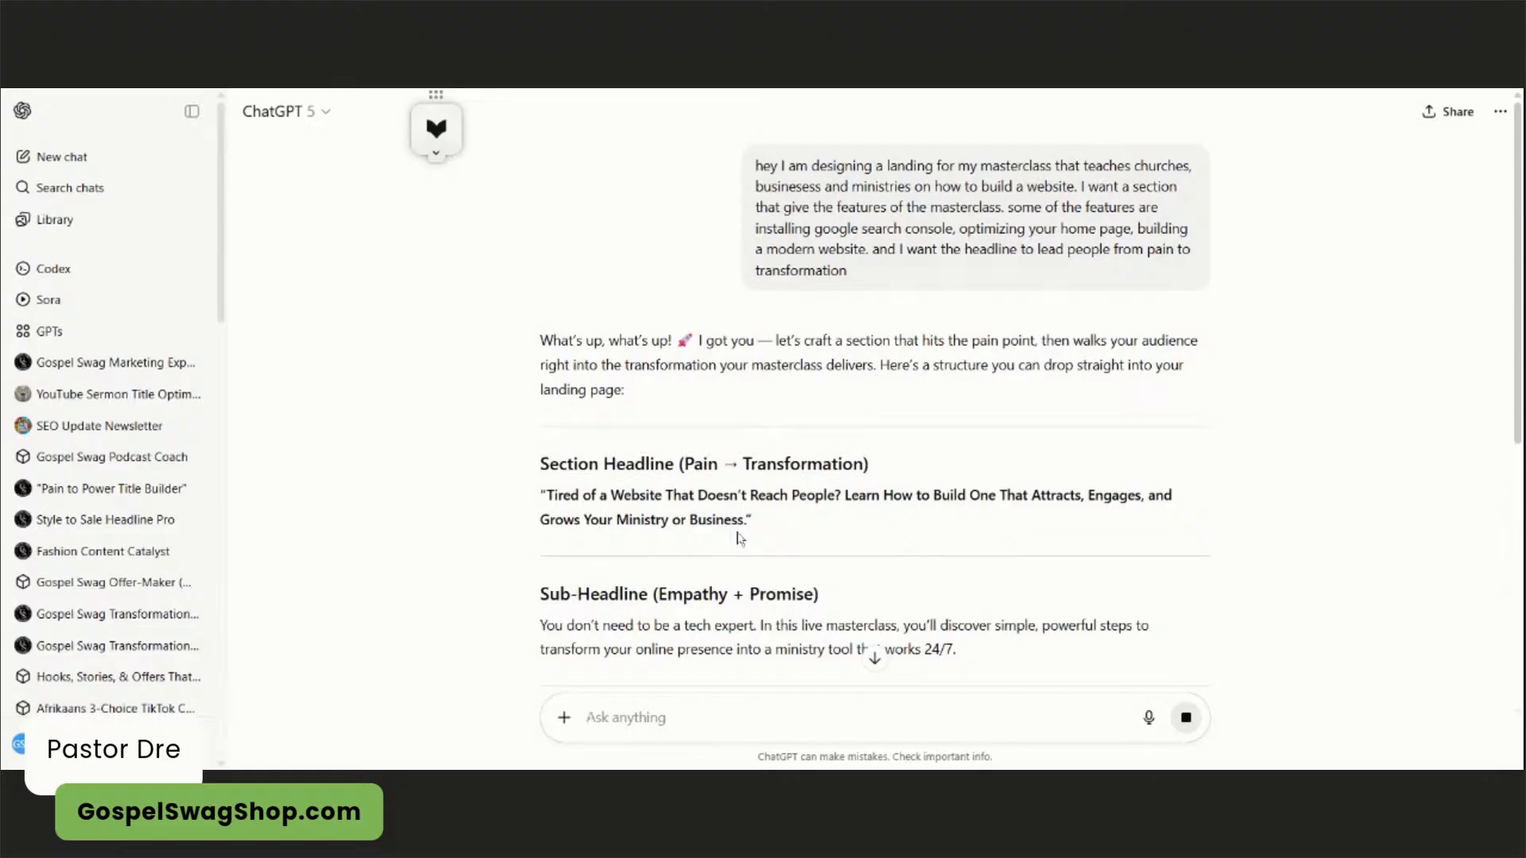
- Read through the suggested section copy and send the follow-up request "can you design this in html"
scroll(739, 537, down, 3)
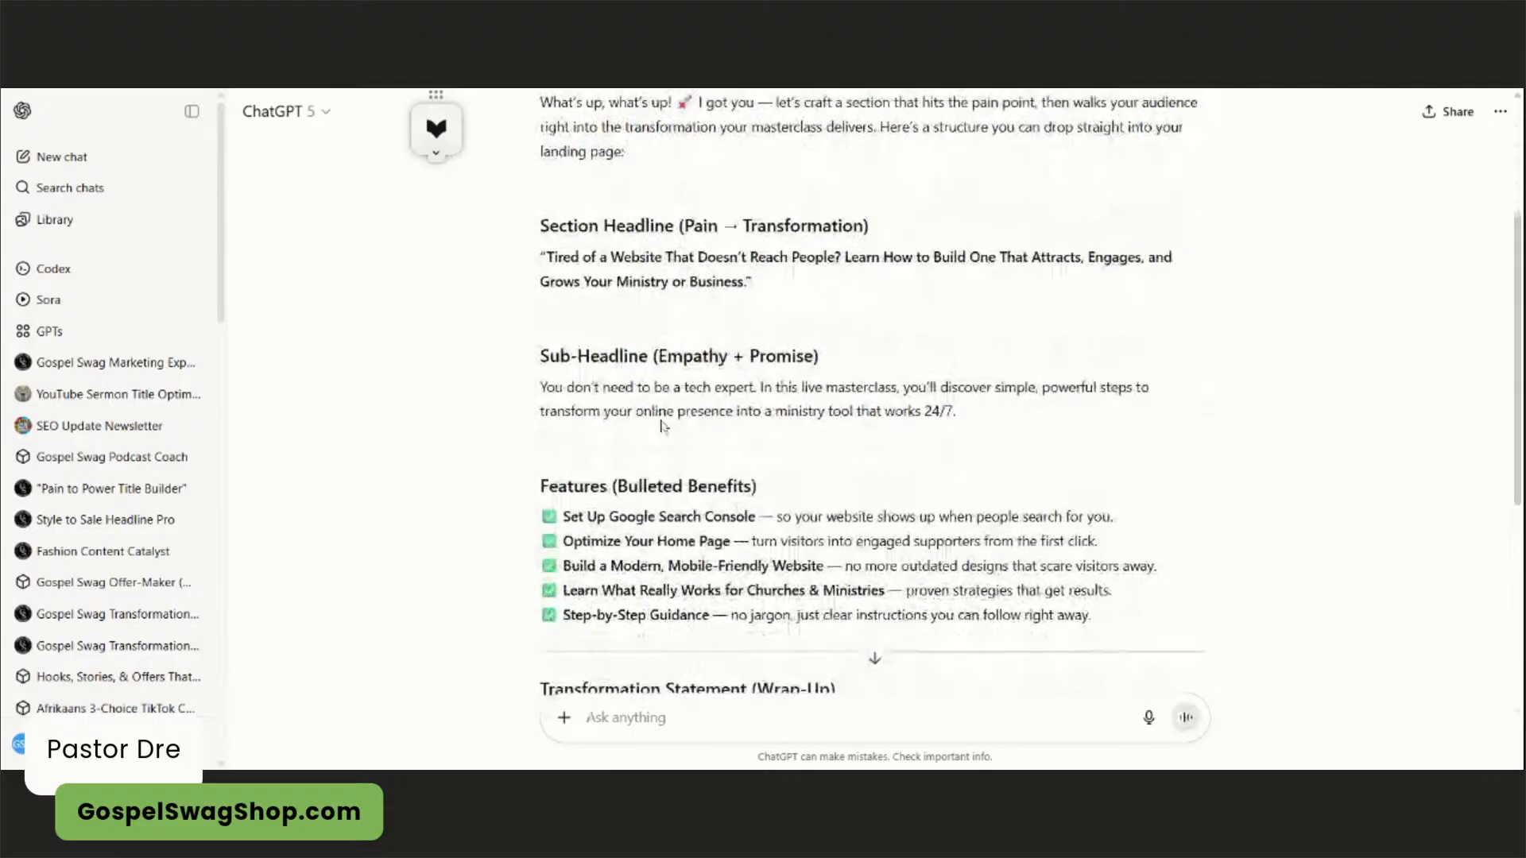
scroll(650, 409, down, 5)
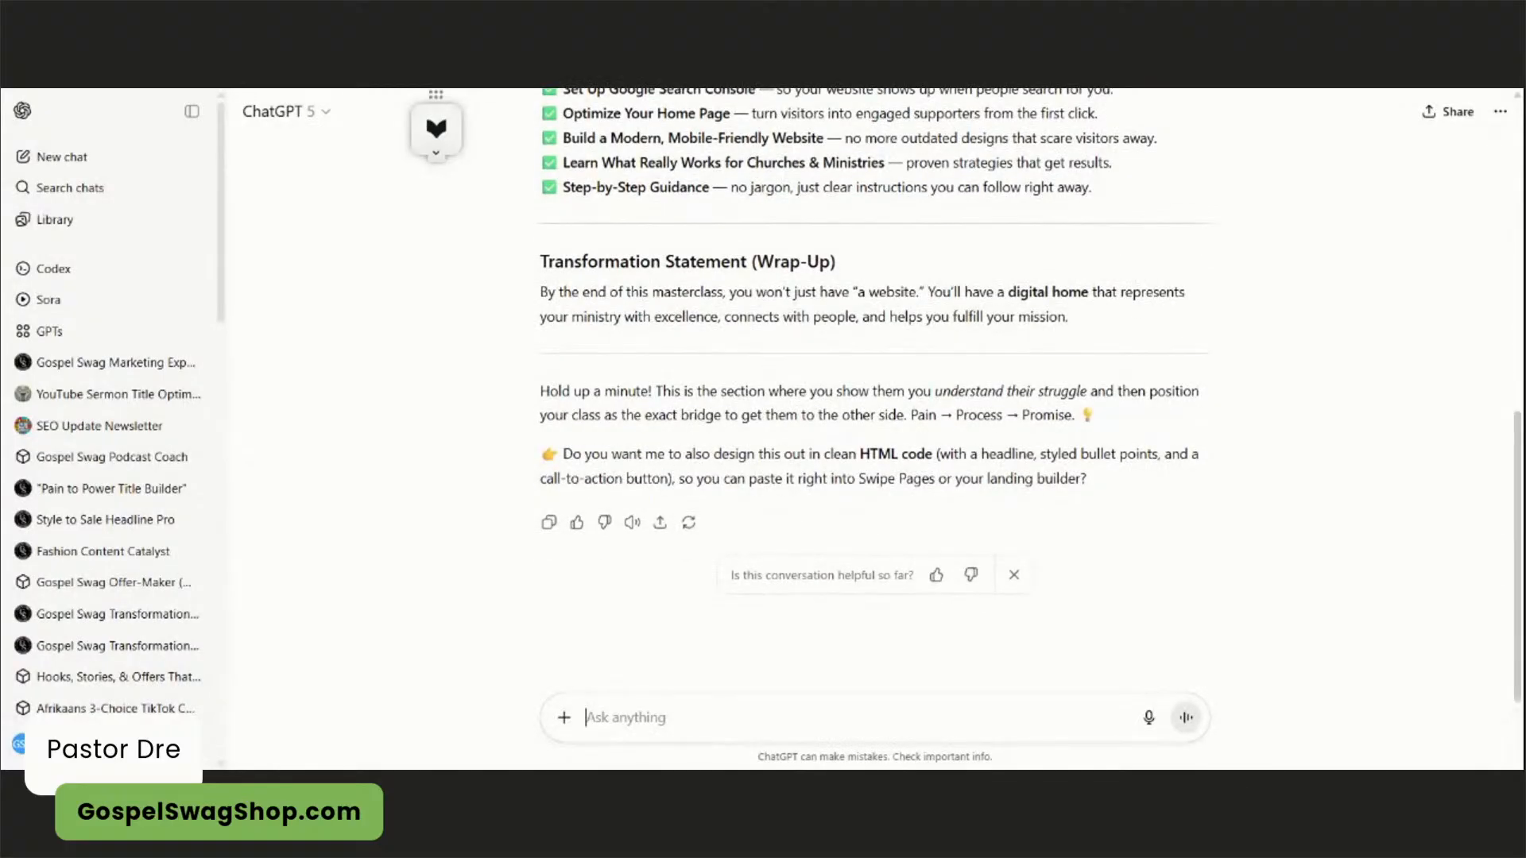
text(can you die)
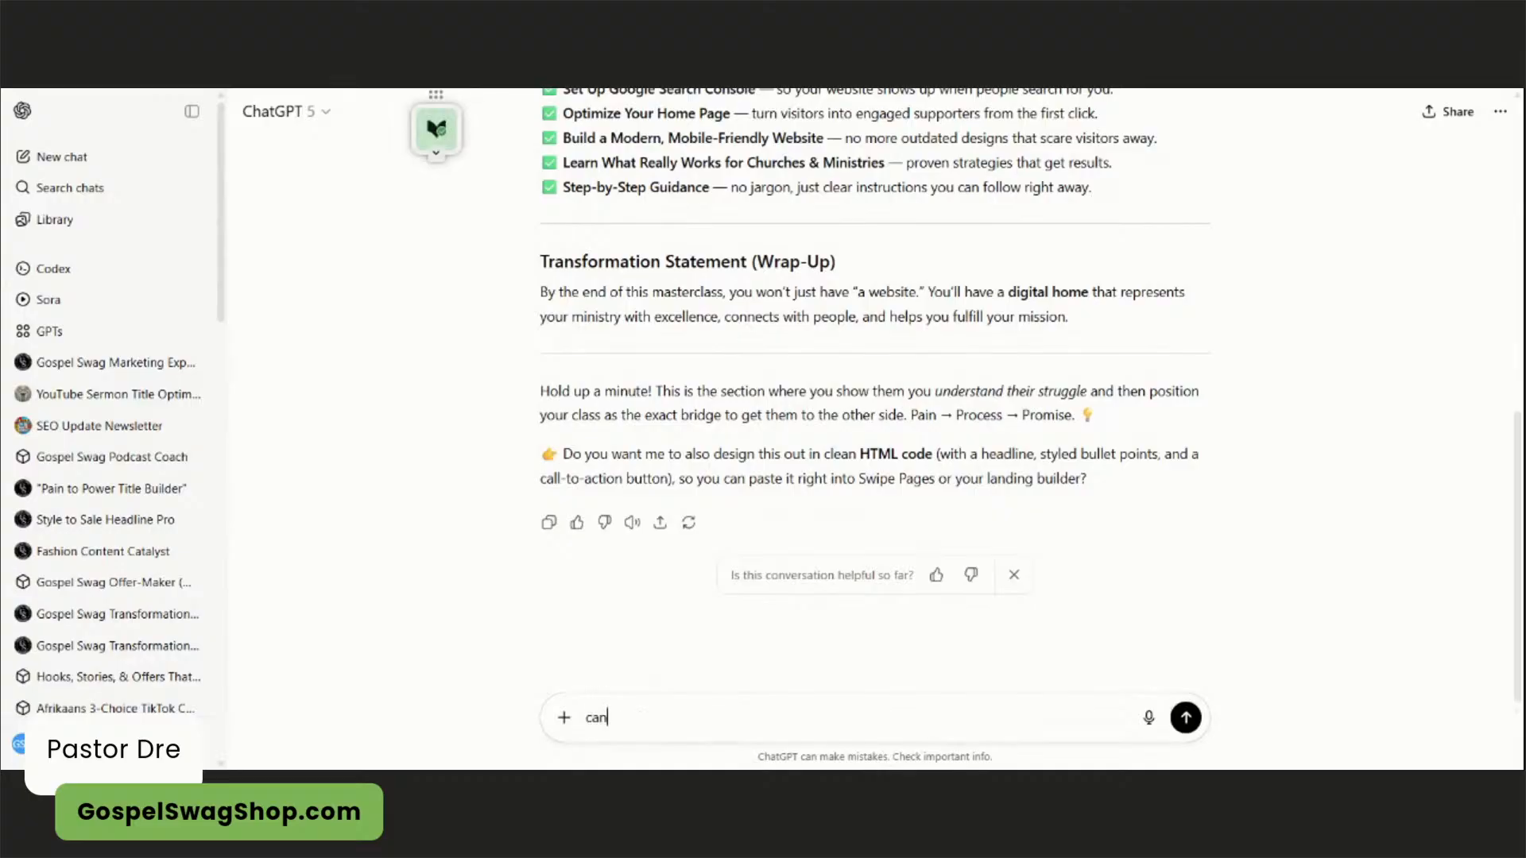
key(BackSpace)
text(eis)
key(BackSpace)
key(BackSpace)
text(sign this in he)
key(BackSpace)
key(BackSpace)
text(he)
key(BackSpace)
text(tml)
key(Return)
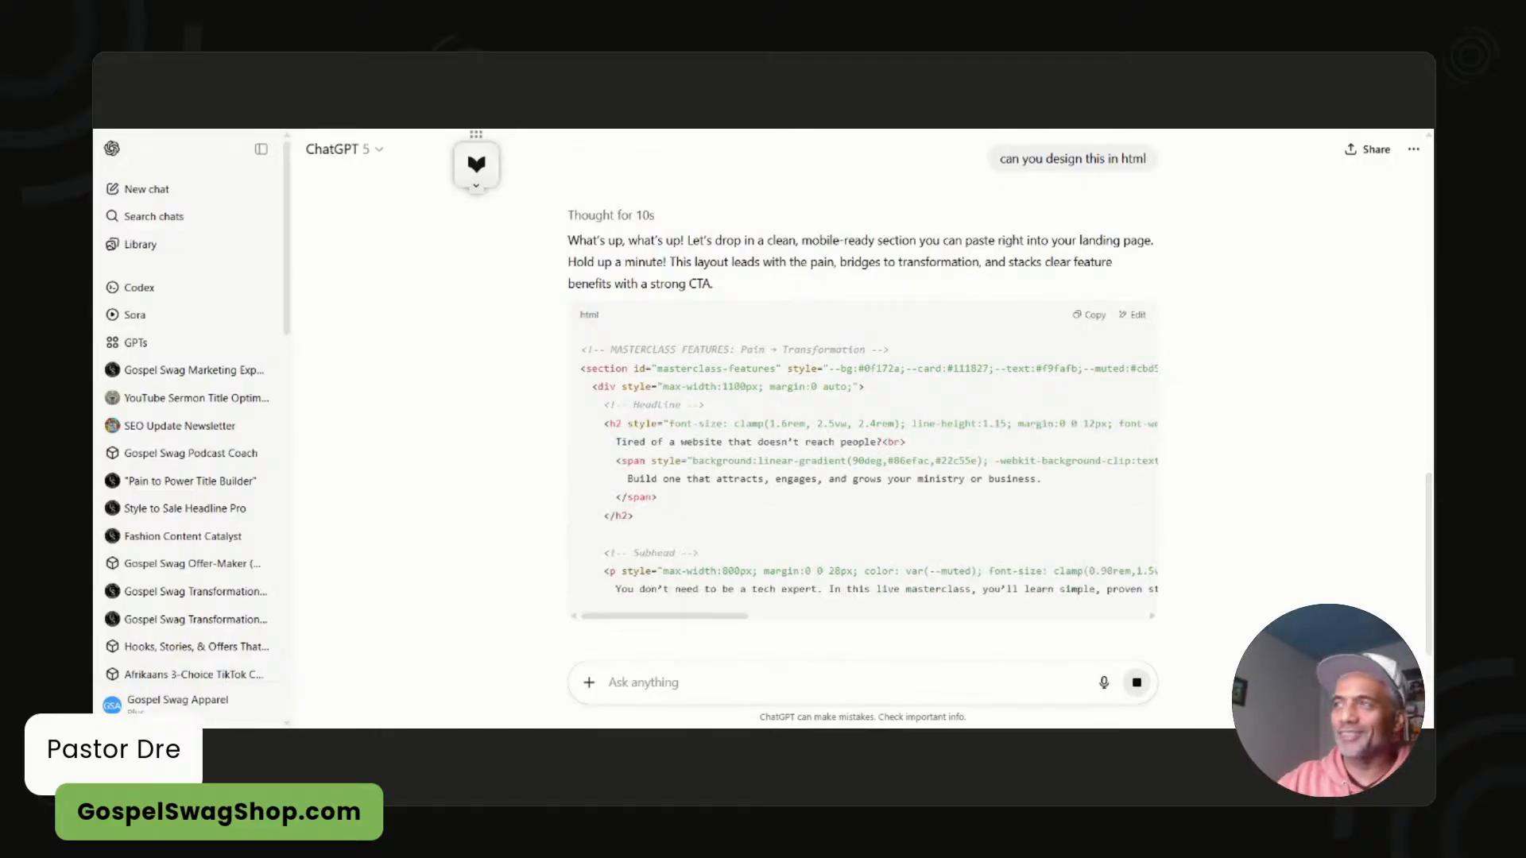
- Review the generated HTML and copy the full styled masterclass features code rather than the simple fallback version
scroll(862, 429, down, 2)
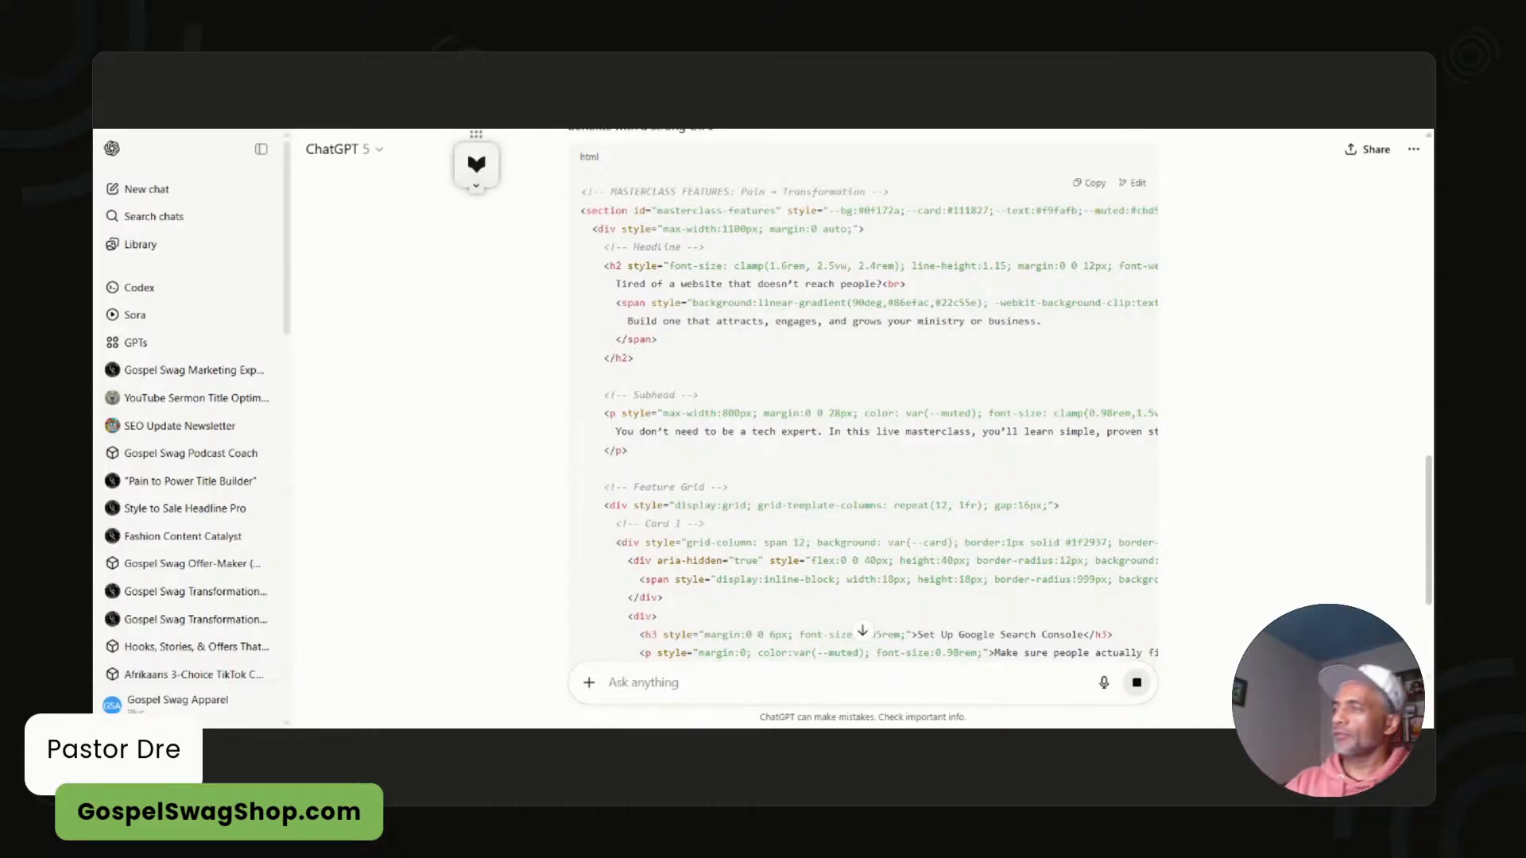
scroll(990, 286, down, 3)
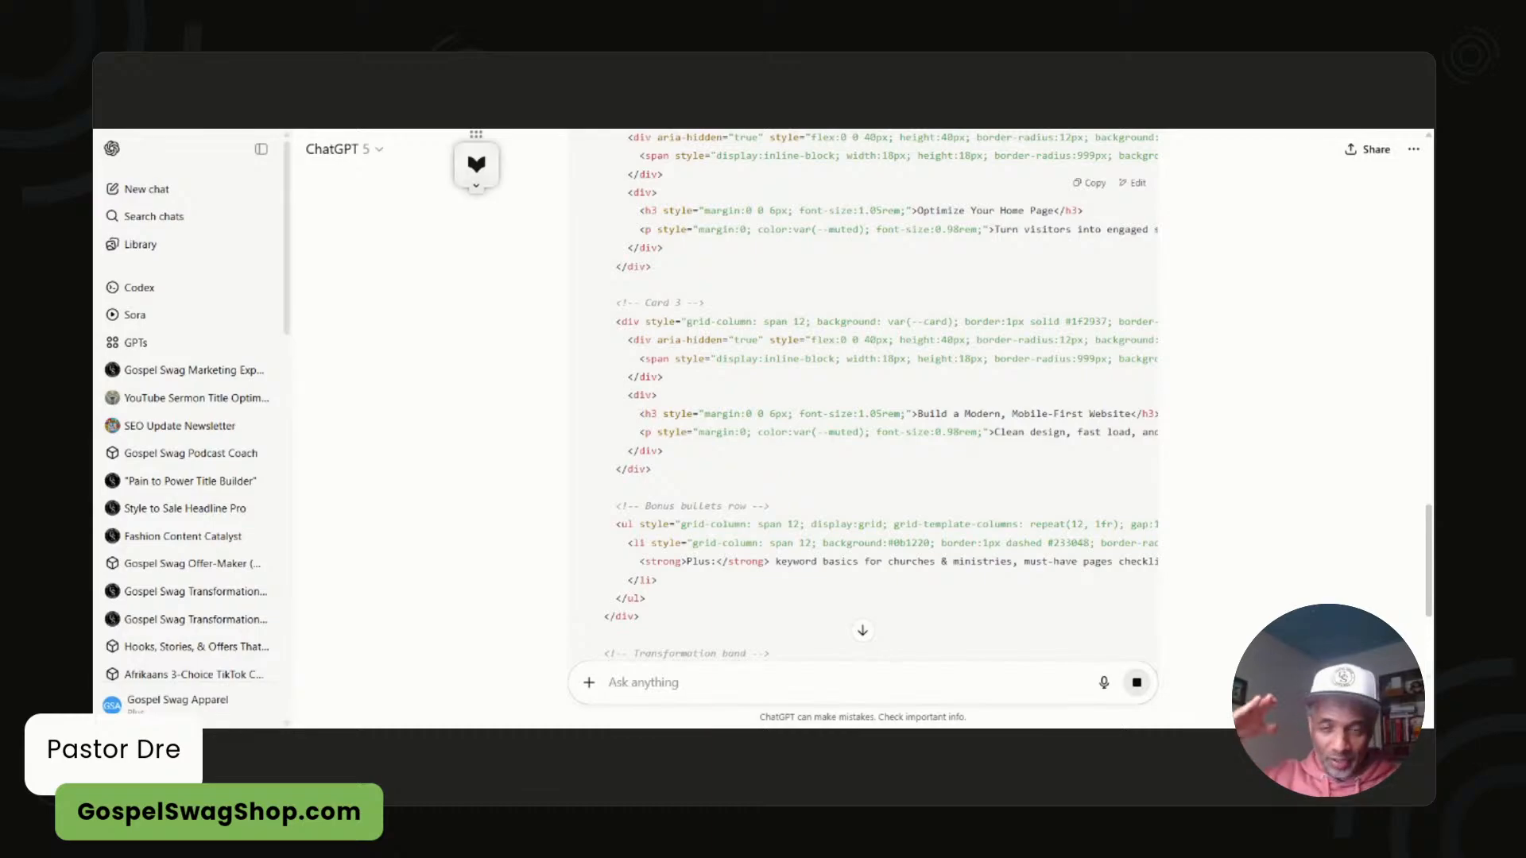
scroll(876, 400, up, 15)
scroll(877, 399, down, 12)
scroll(876, 400, down, 10)
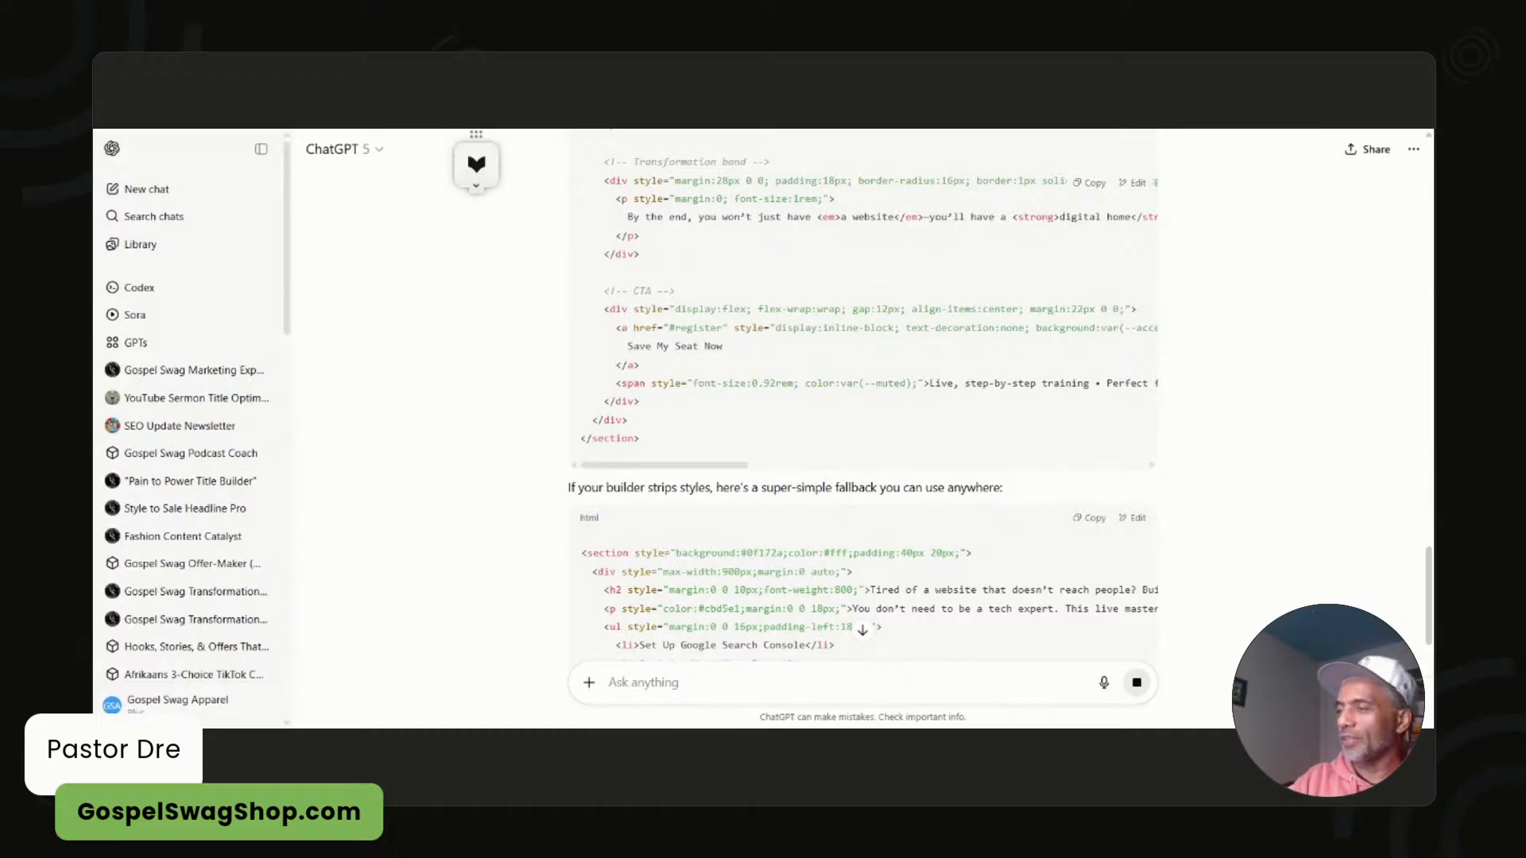
scroll(967, 502, down, 2)
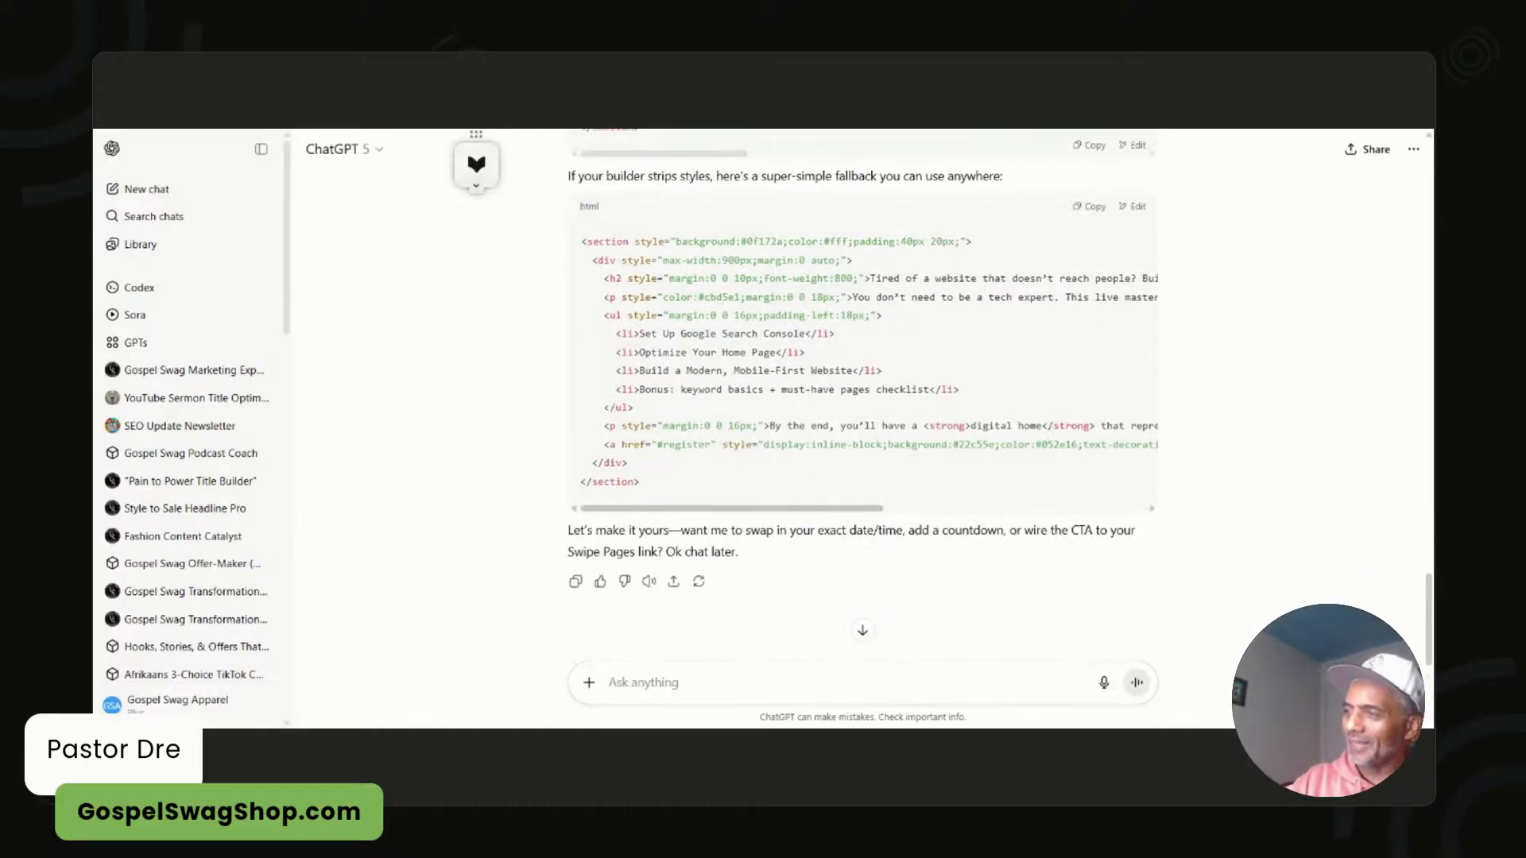
scroll(862, 397, up, 10)
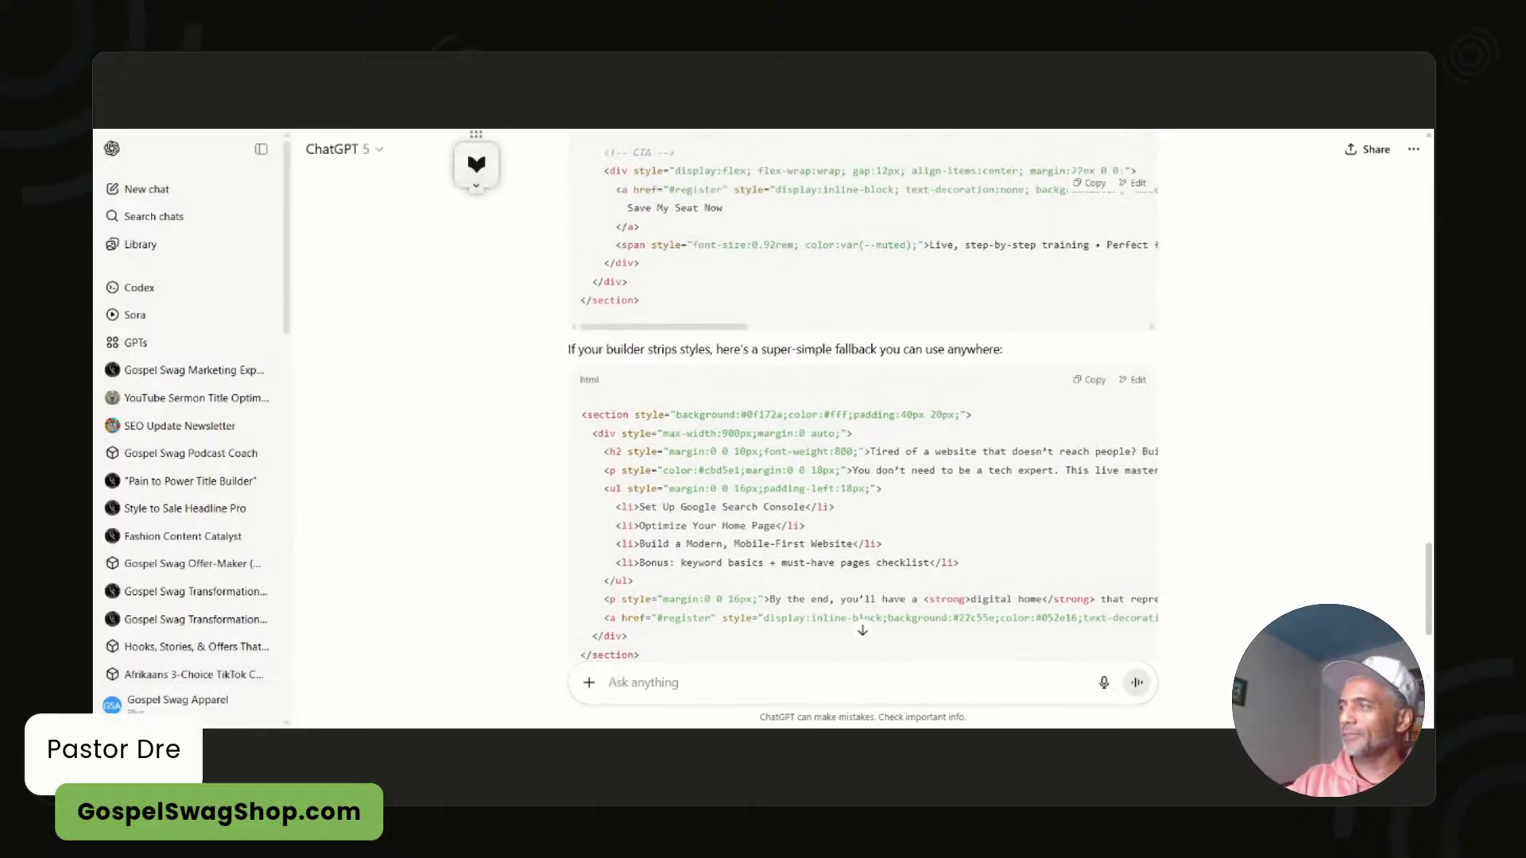
scroll(863, 398, up, 15)
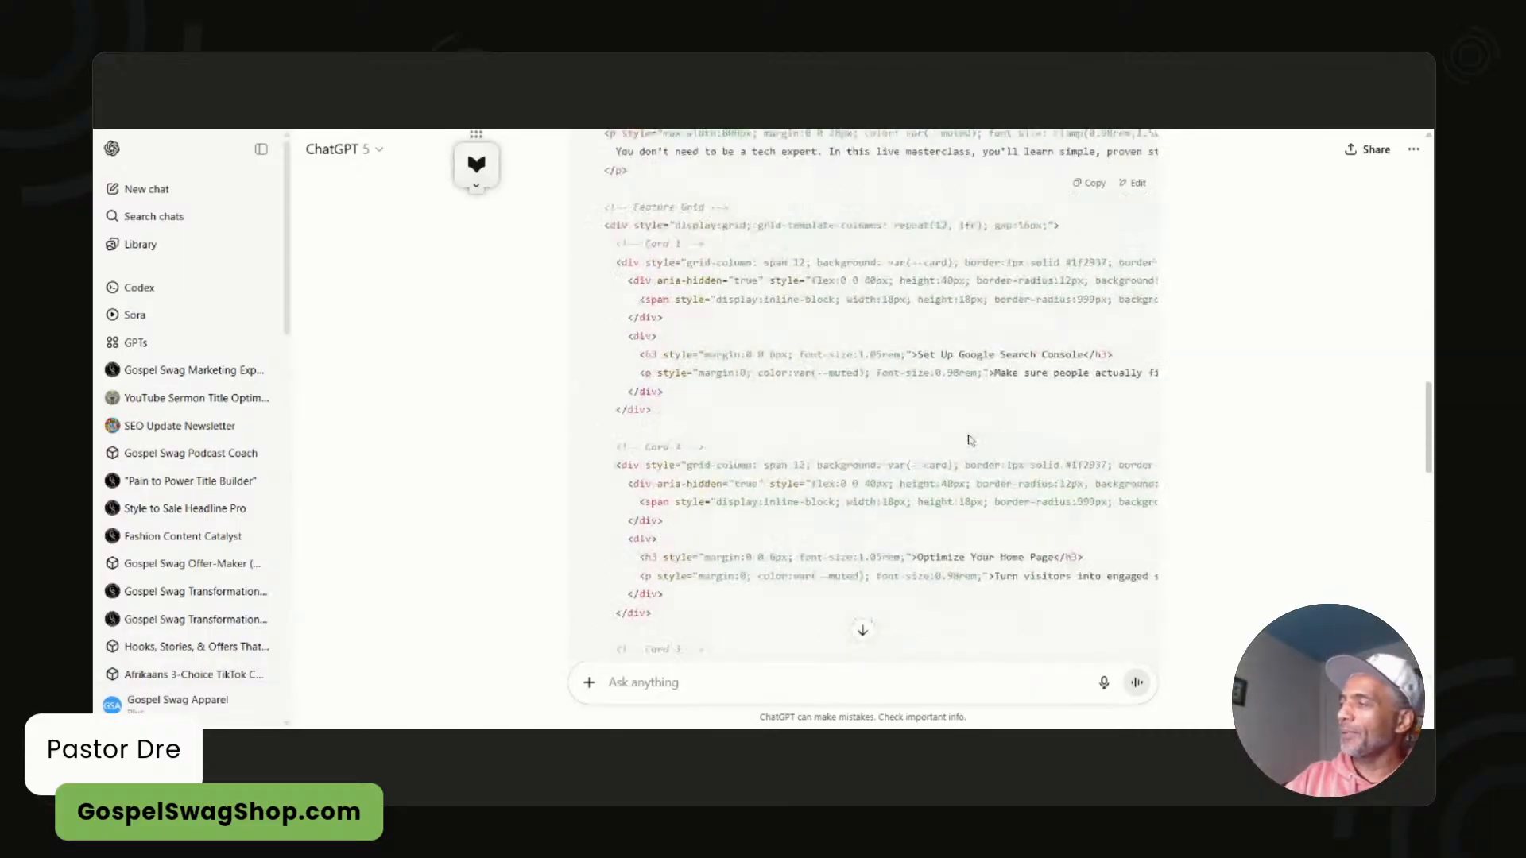
click(1090, 507)
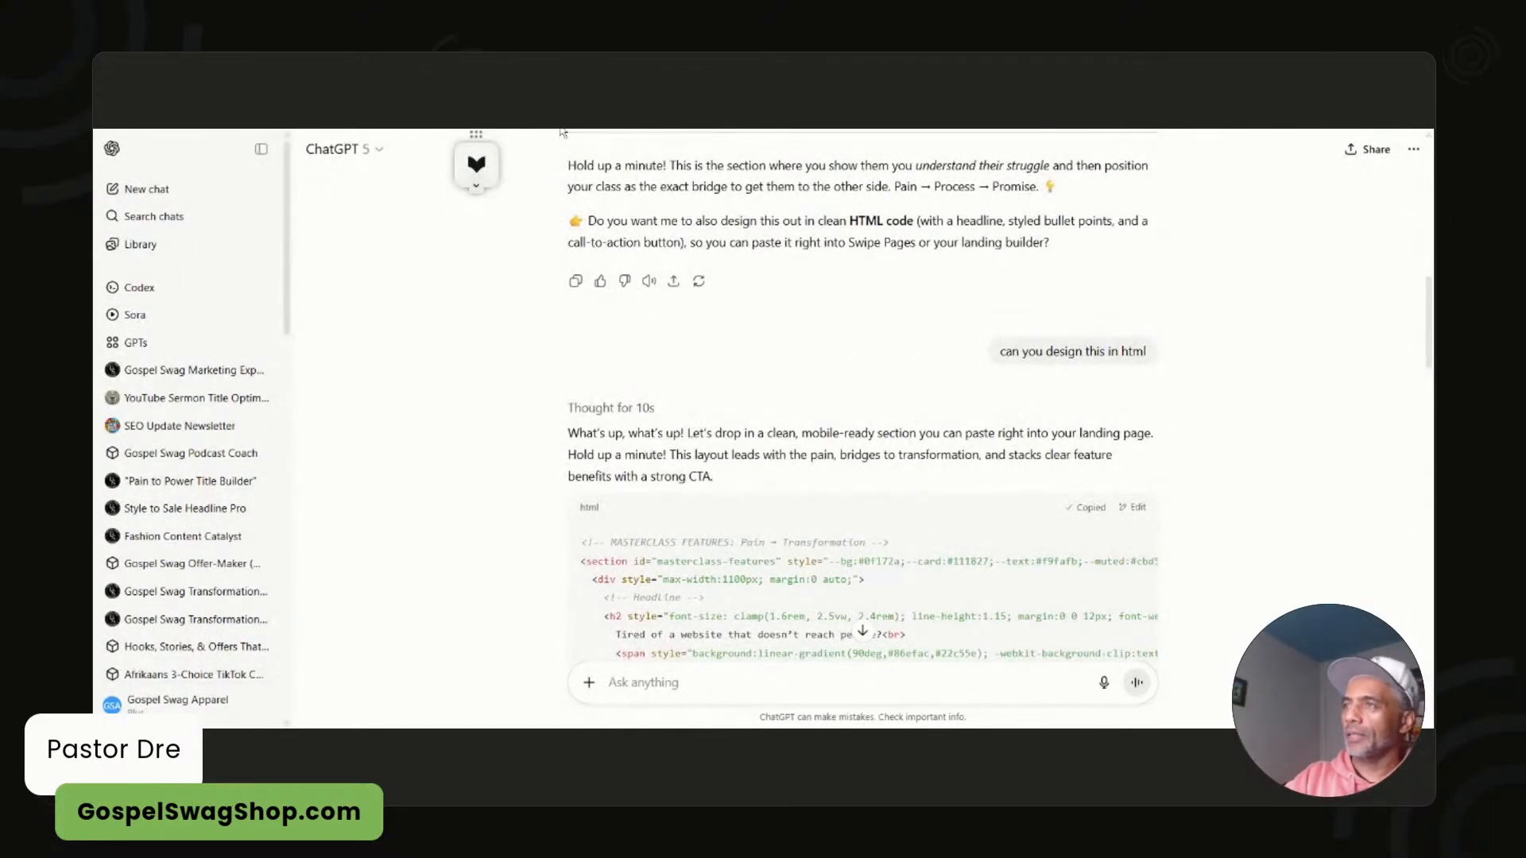
- Switch to the funnel builder and duplicate the last HTML Code block on the page, the final CTA
click(541, 84)
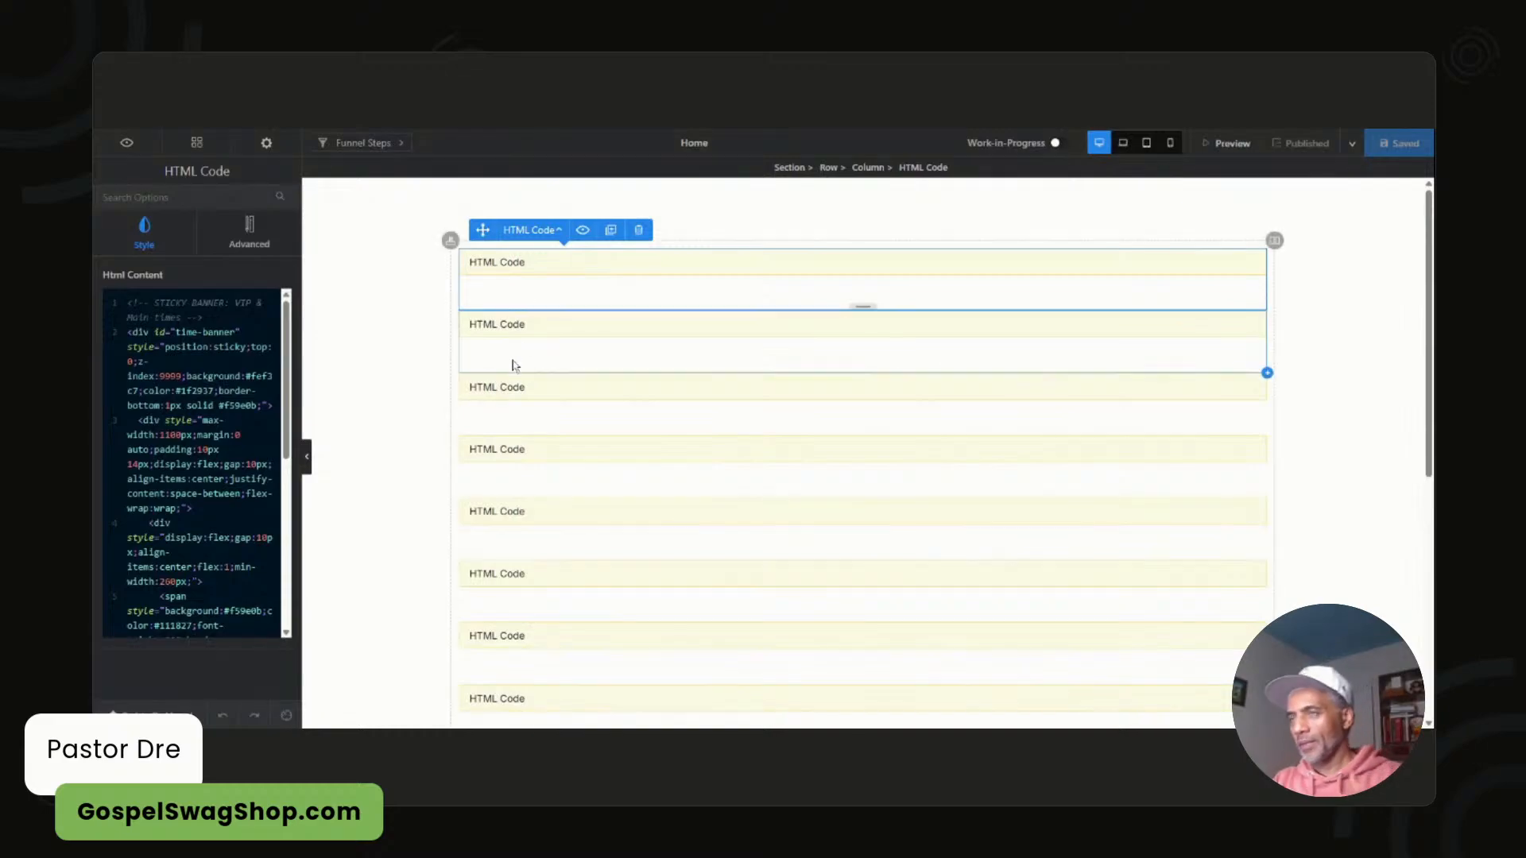
scroll(517, 369, down, 5)
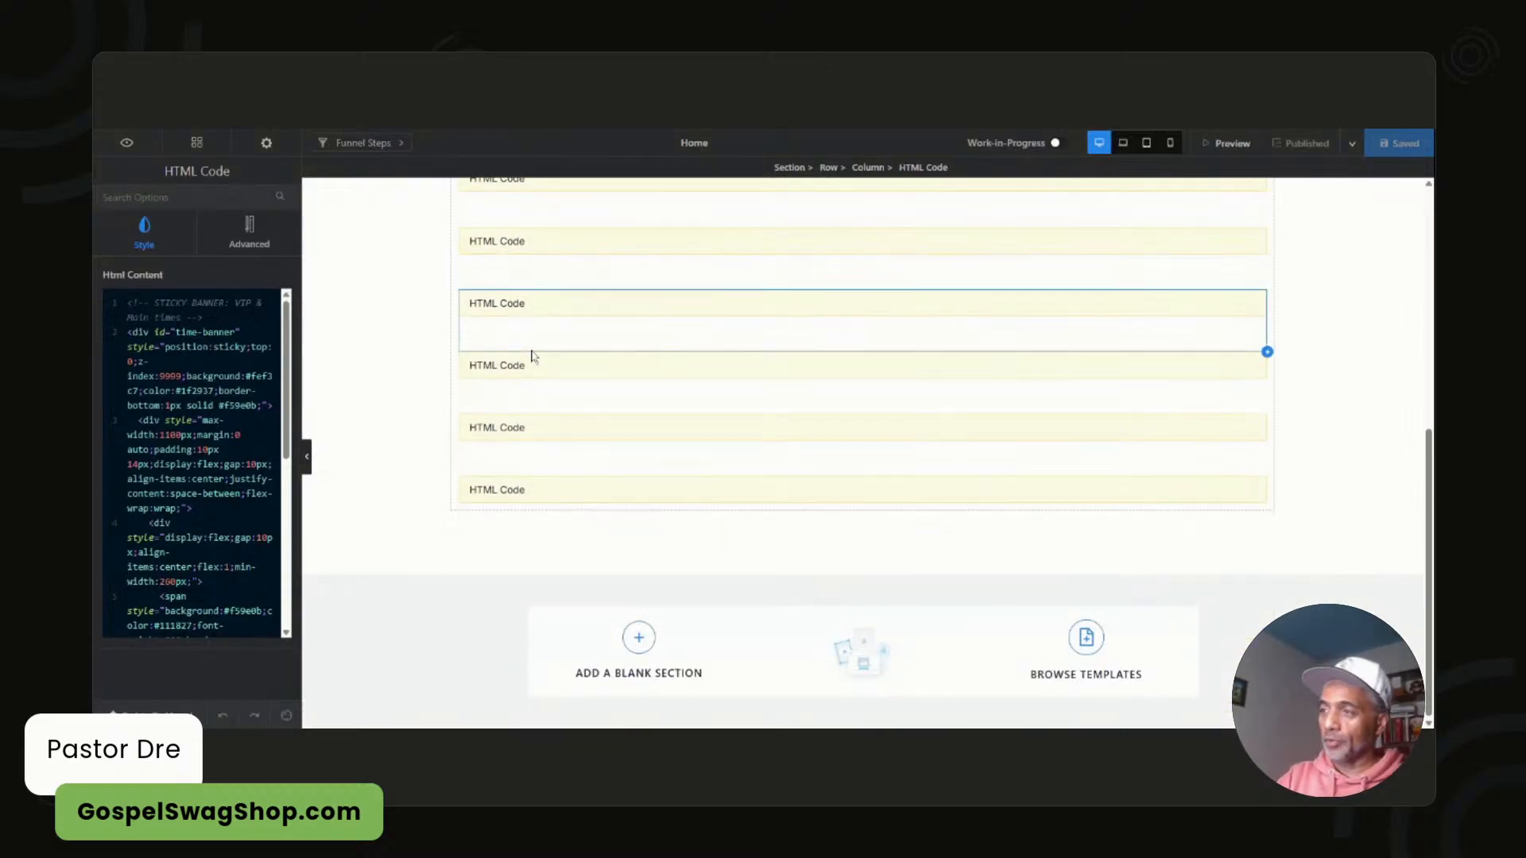
click(507, 495)
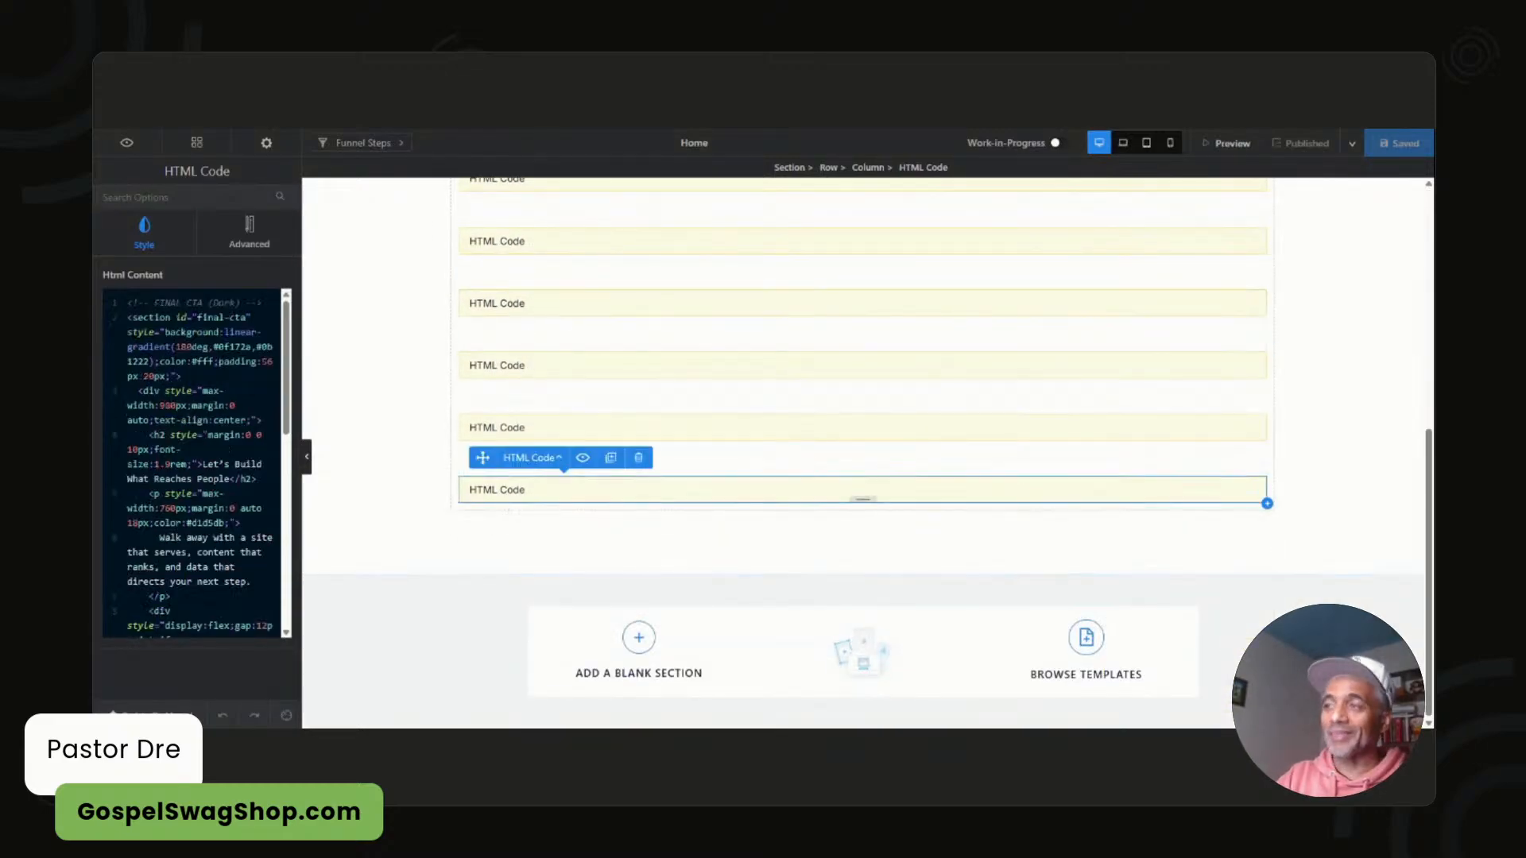
click(611, 458)
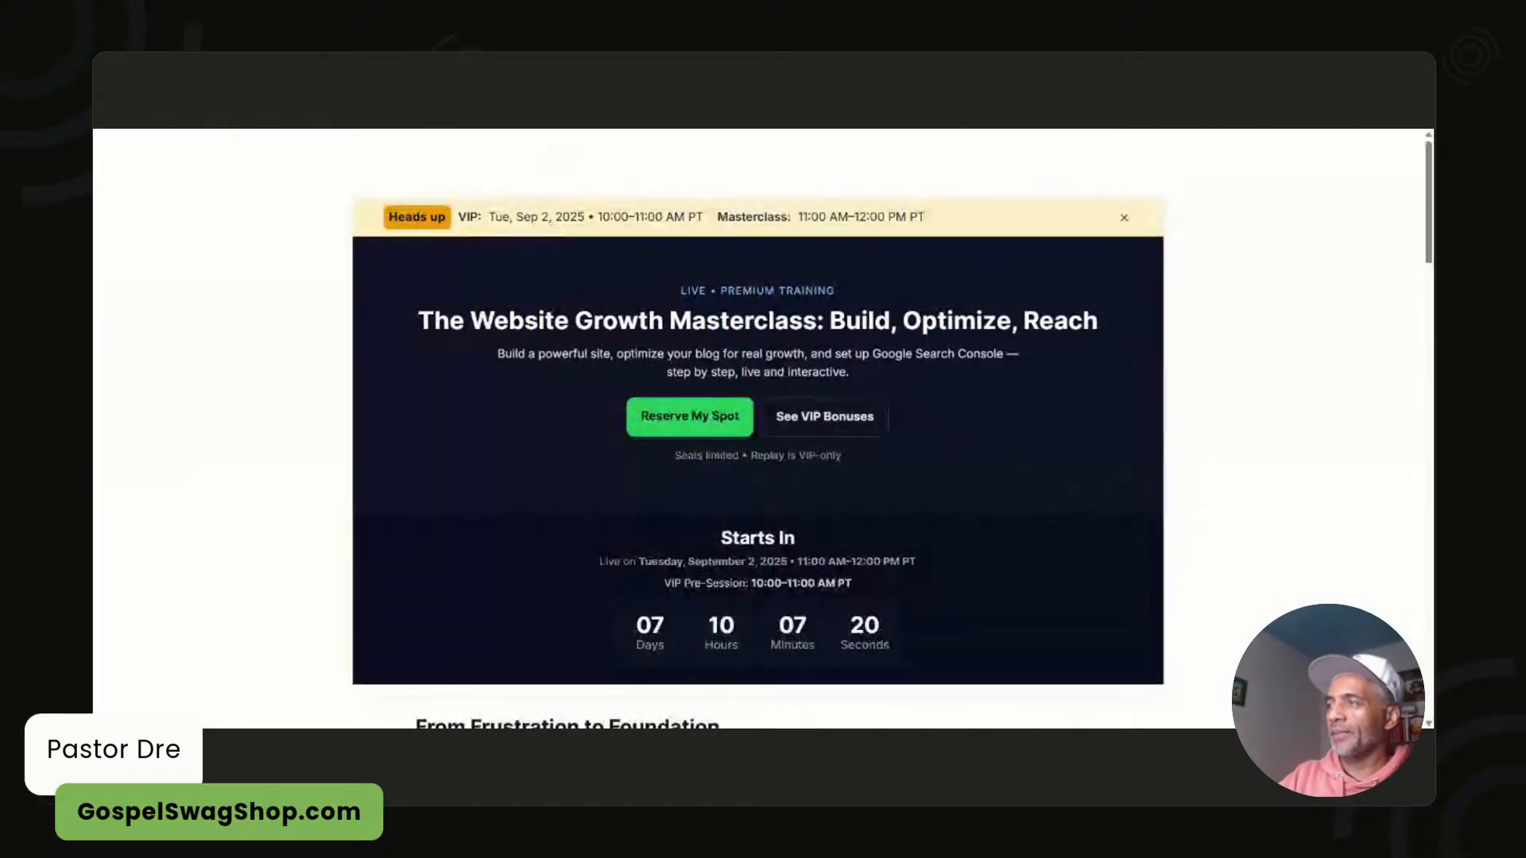
- Look over the masterclass page, duplicate the bottommost HTML Code block once more and select the new copy
scroll(757, 429, down, 15)
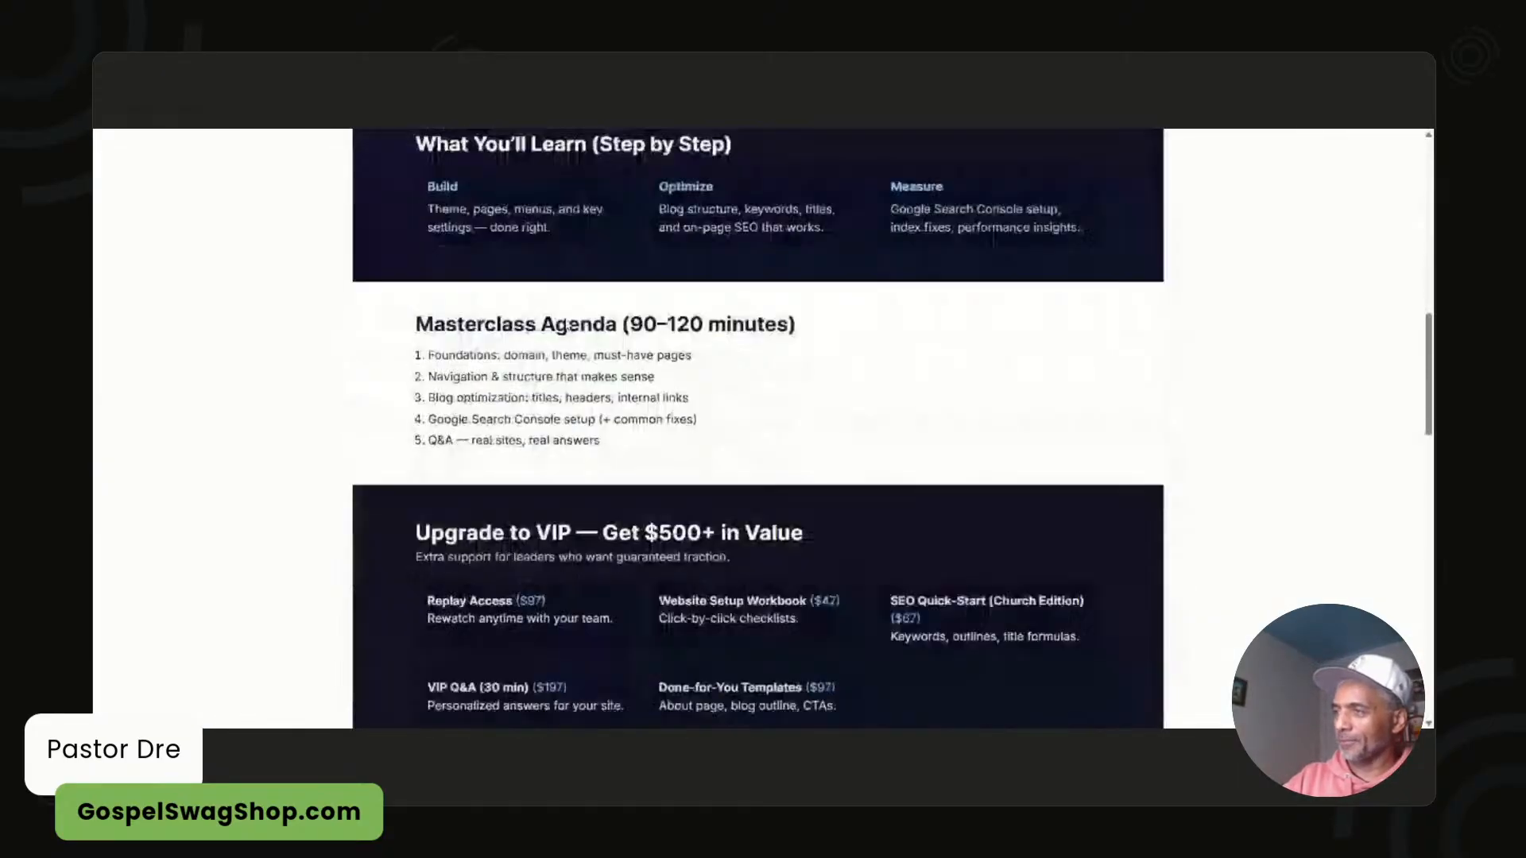
scroll(554, 340, down, 15)
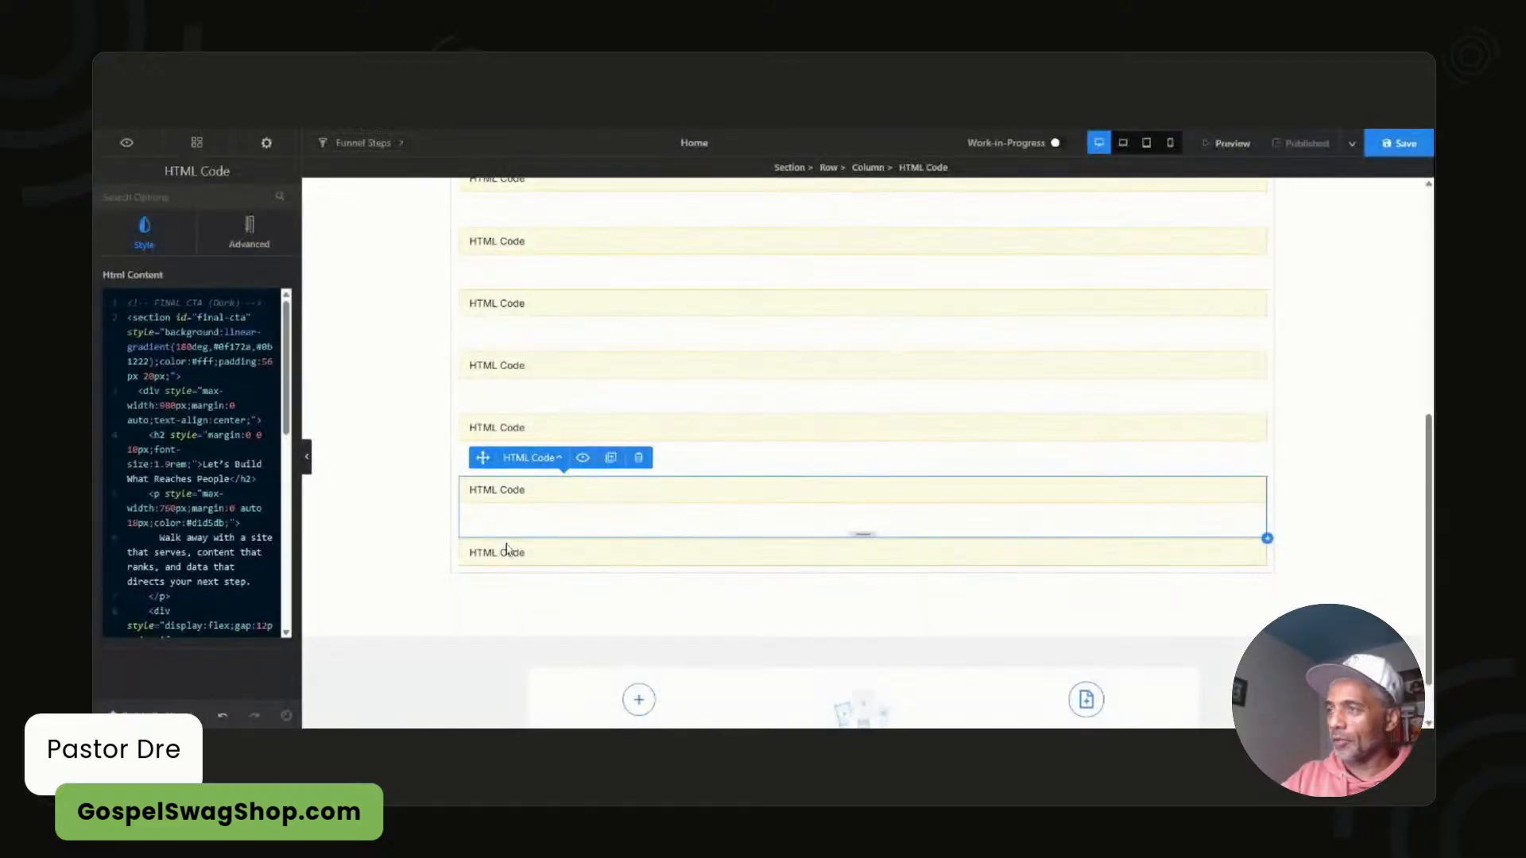
click(598, 536)
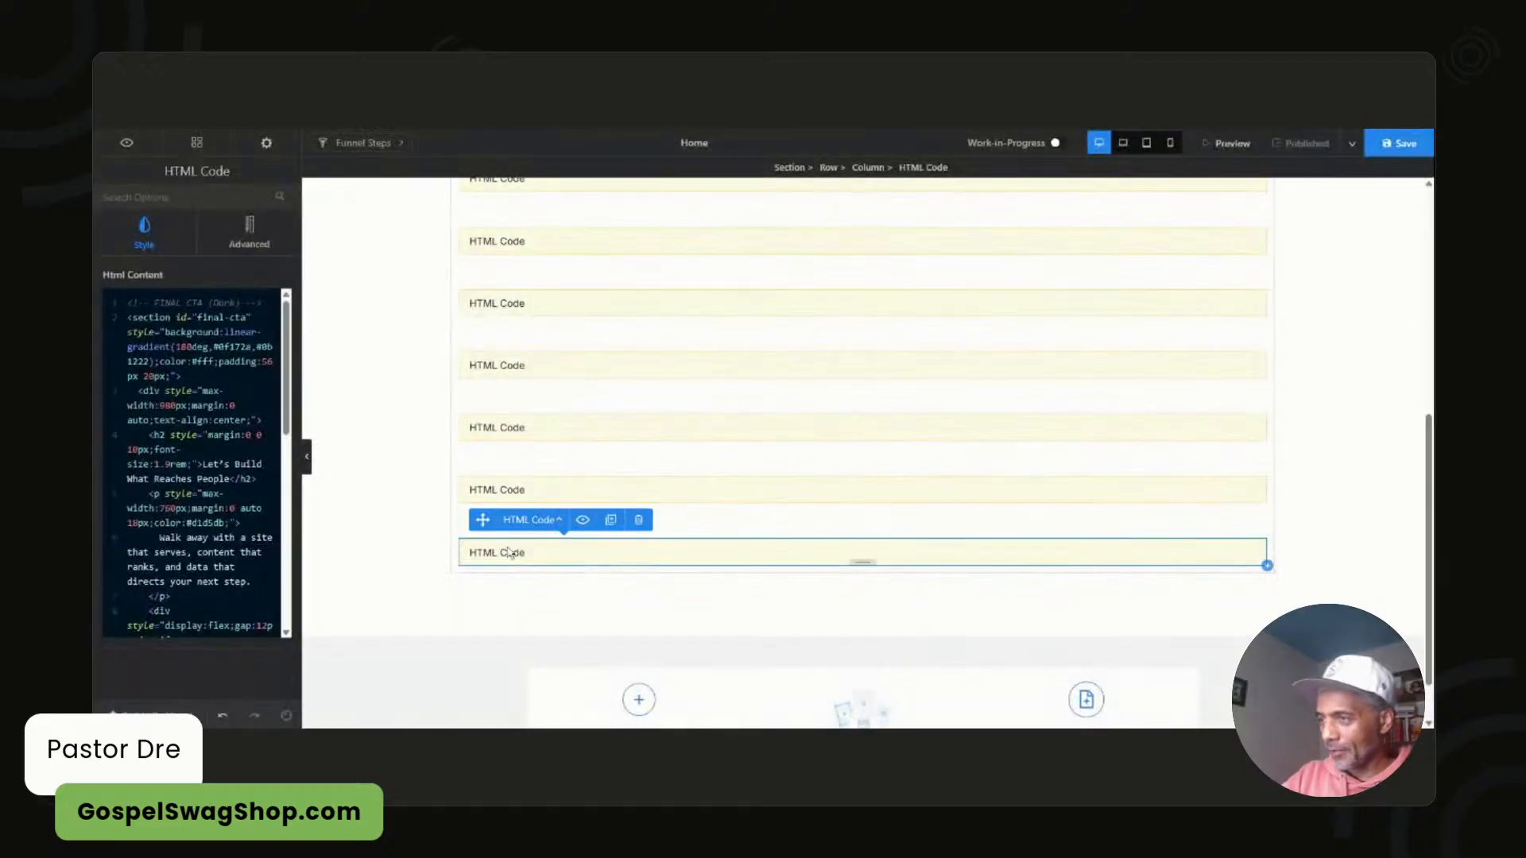
click(610, 520)
click(533, 620)
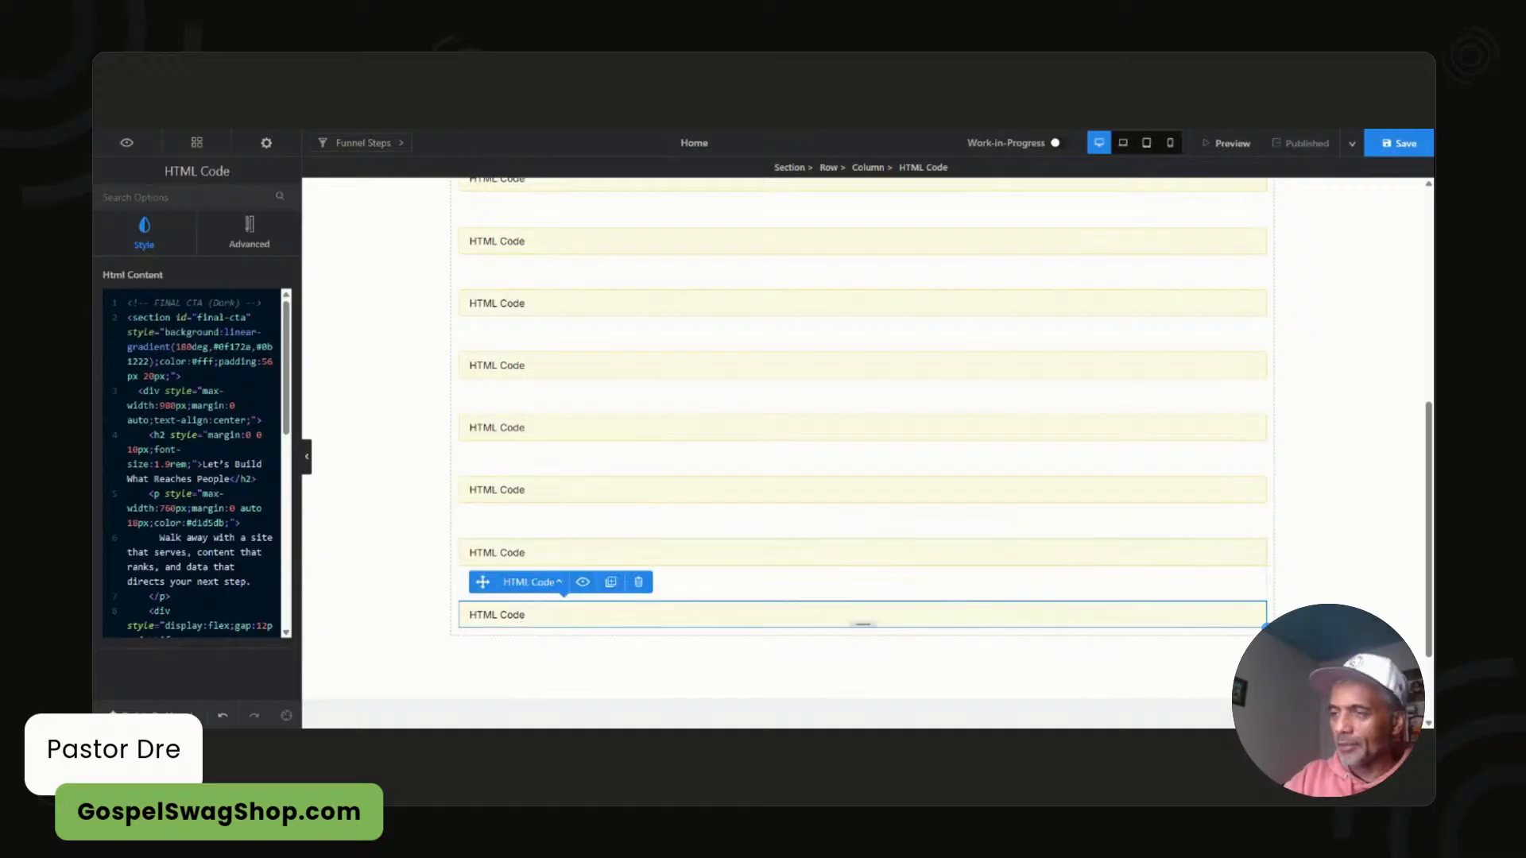
- Replace the new block's HTML content with the copied masterclass features code, and save and publish the funnel
key(ctrl+a)
key(BackSpace)
key(ctrl+v)
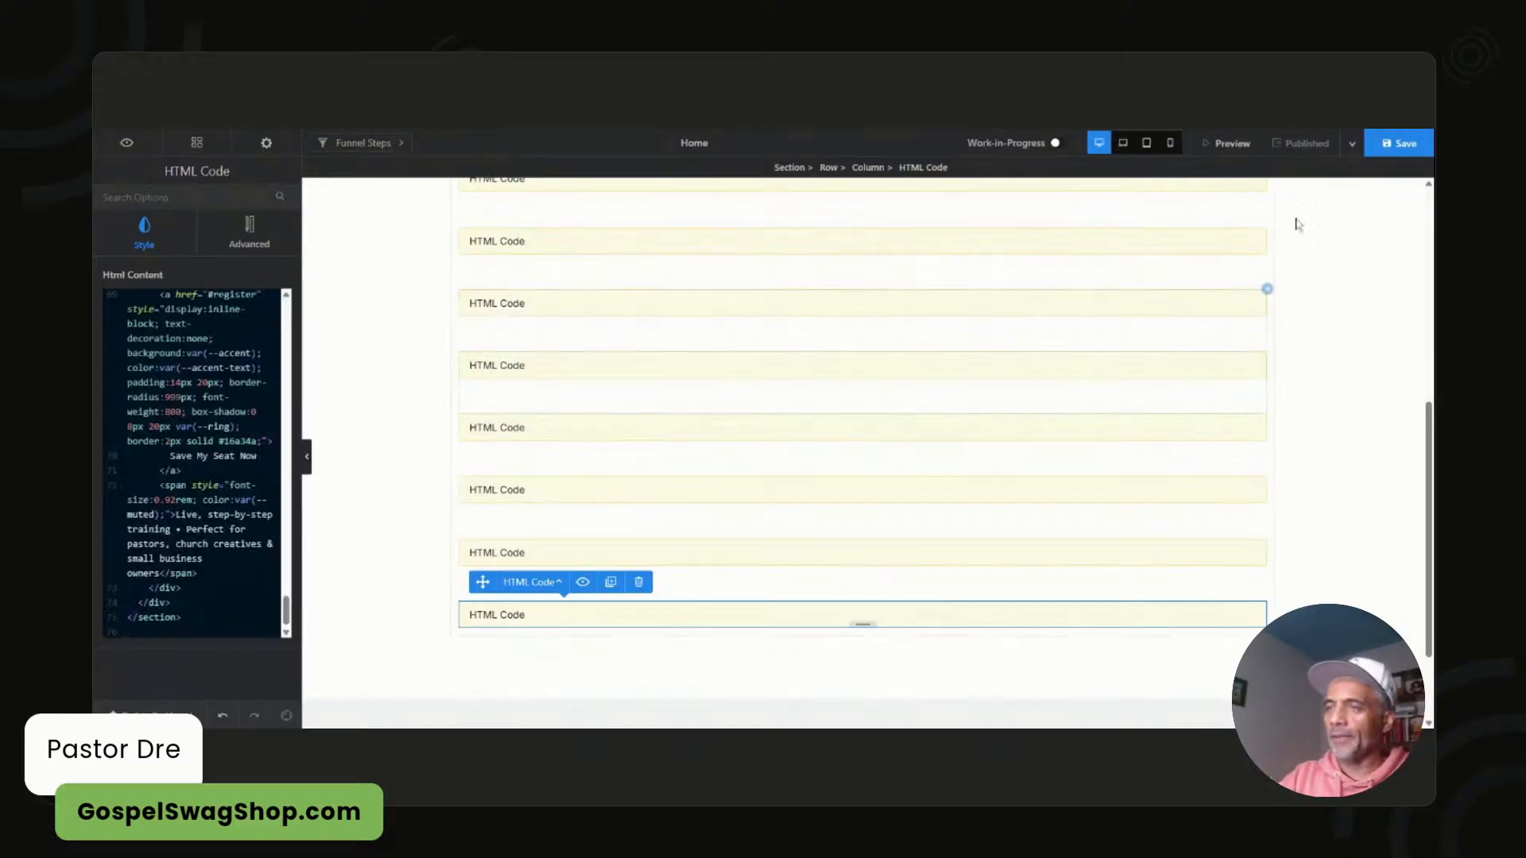
click(1401, 144)
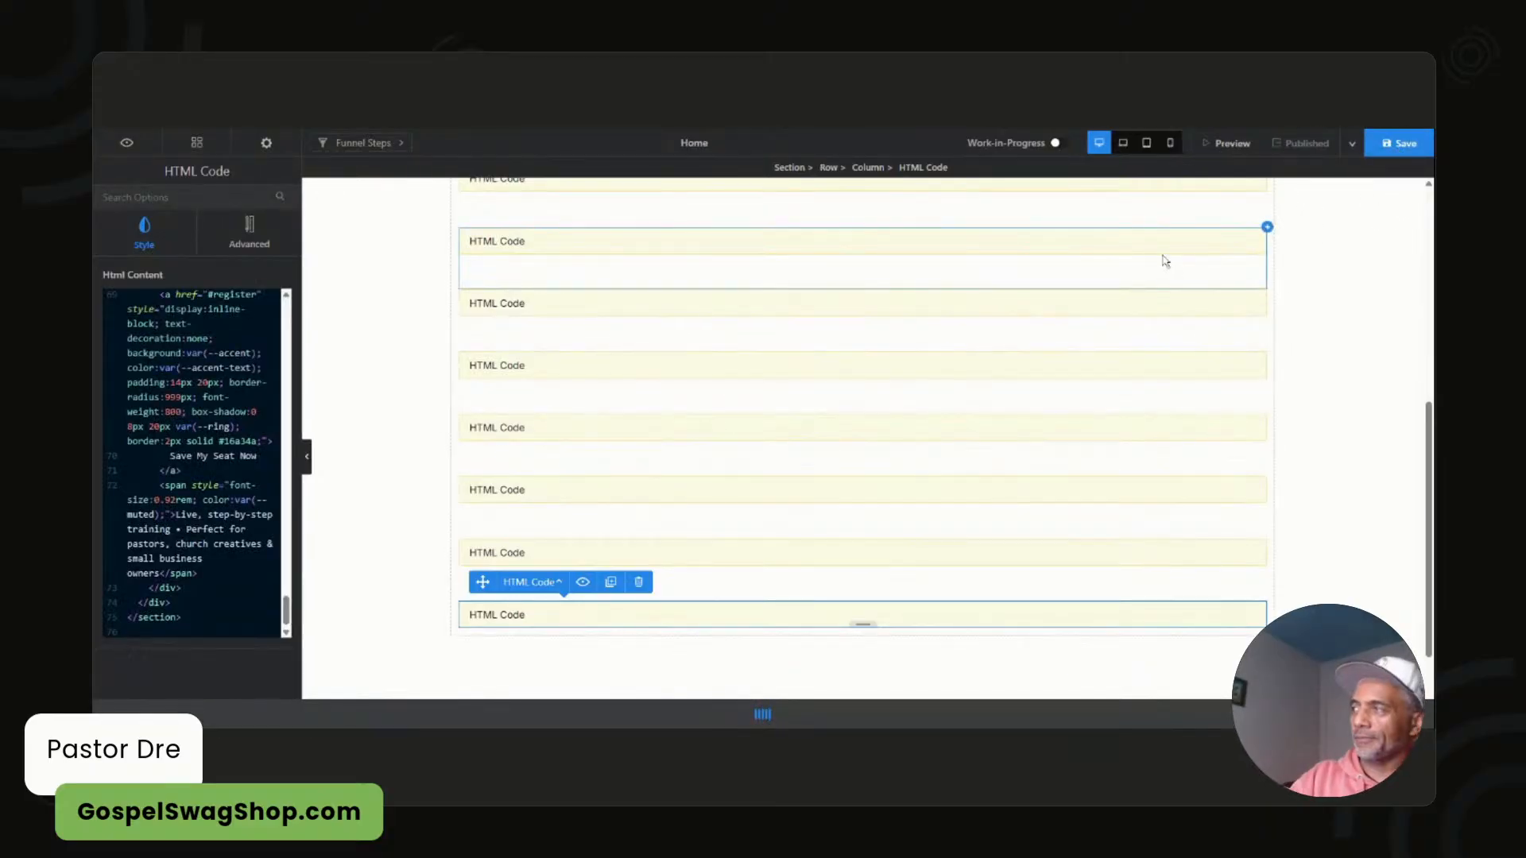
click(1310, 145)
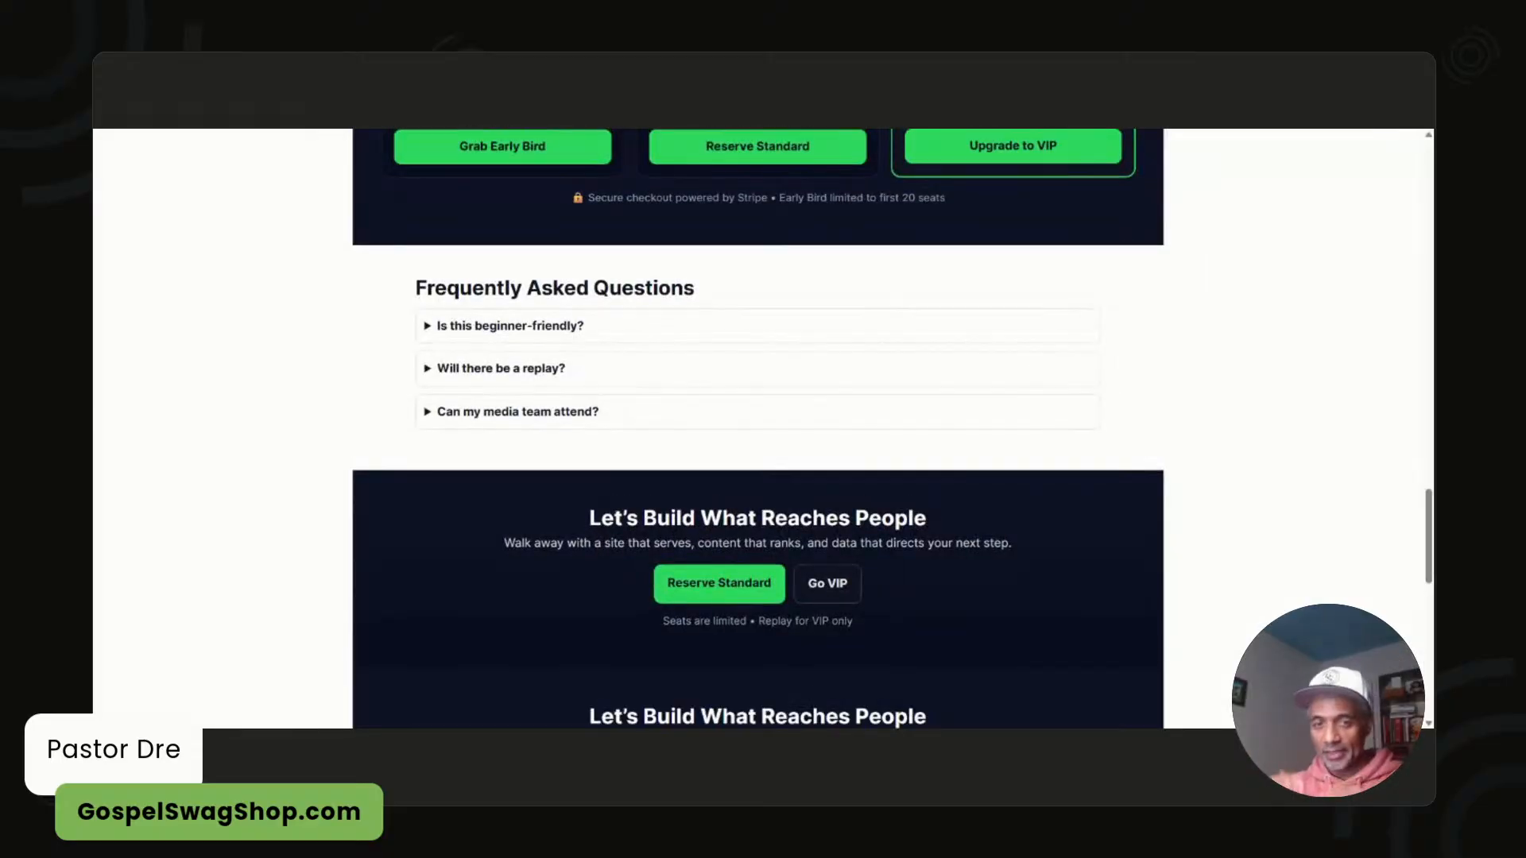
- Examine the bottom of the published page, from the FAQ and repeated call-to-action sections to the new features section
scroll(763, 430, down, 1)
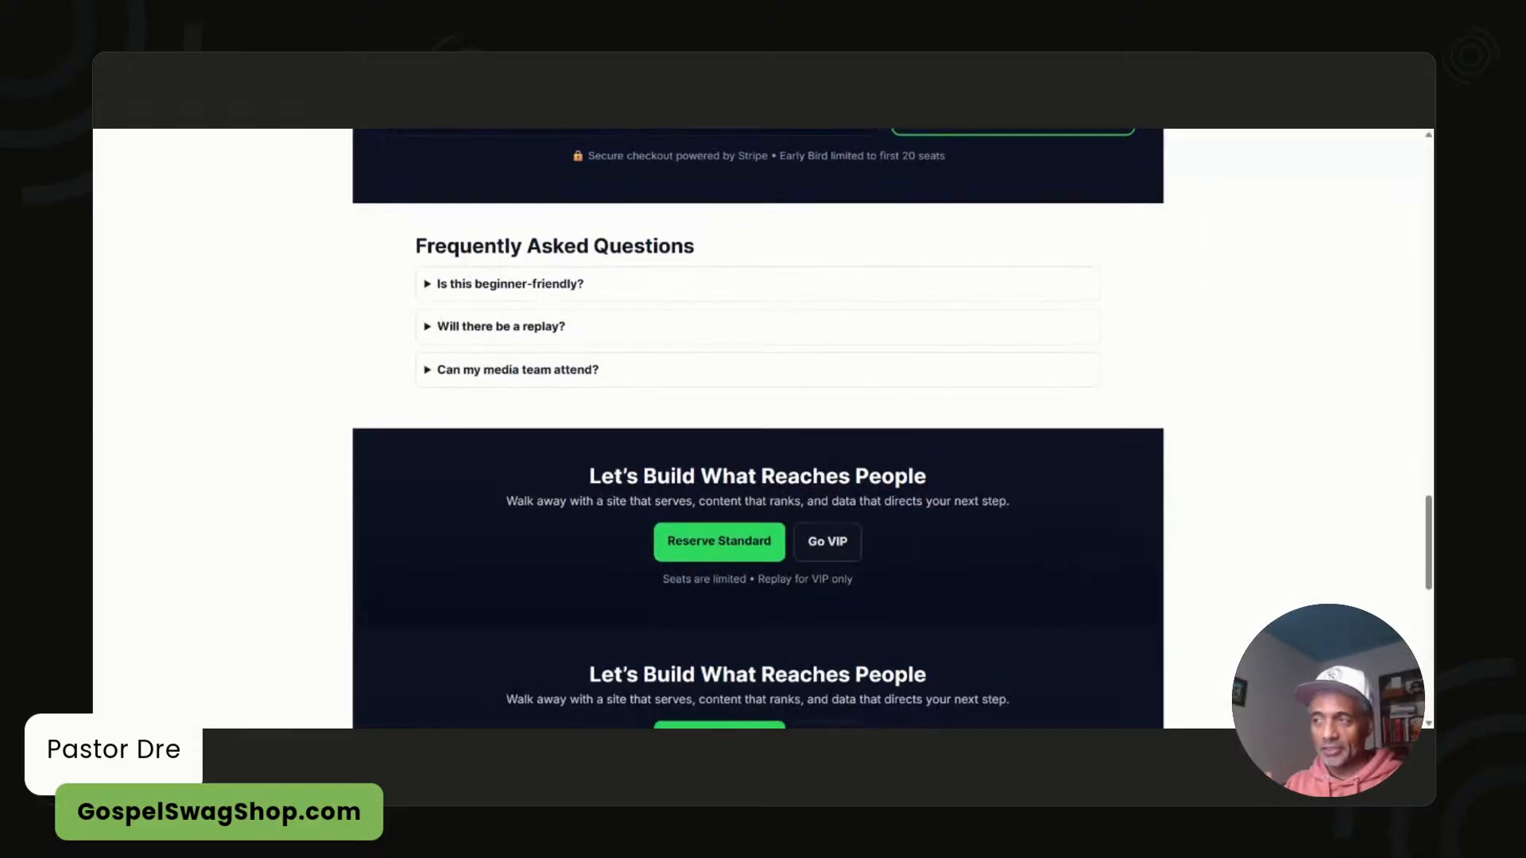
scroll(479, 216, down, 4)
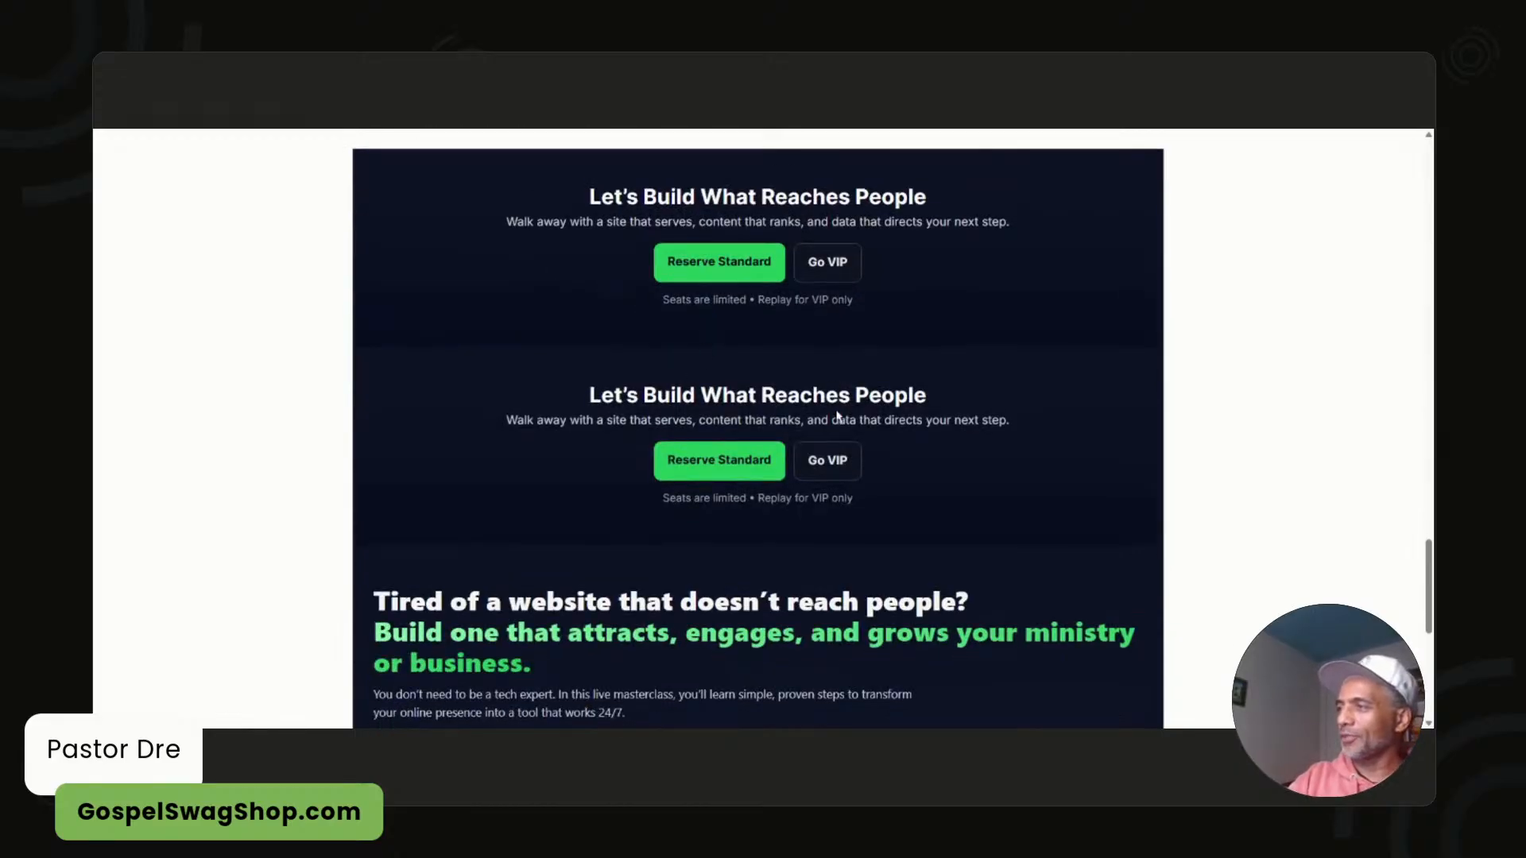
scroll(839, 416, up, 5)
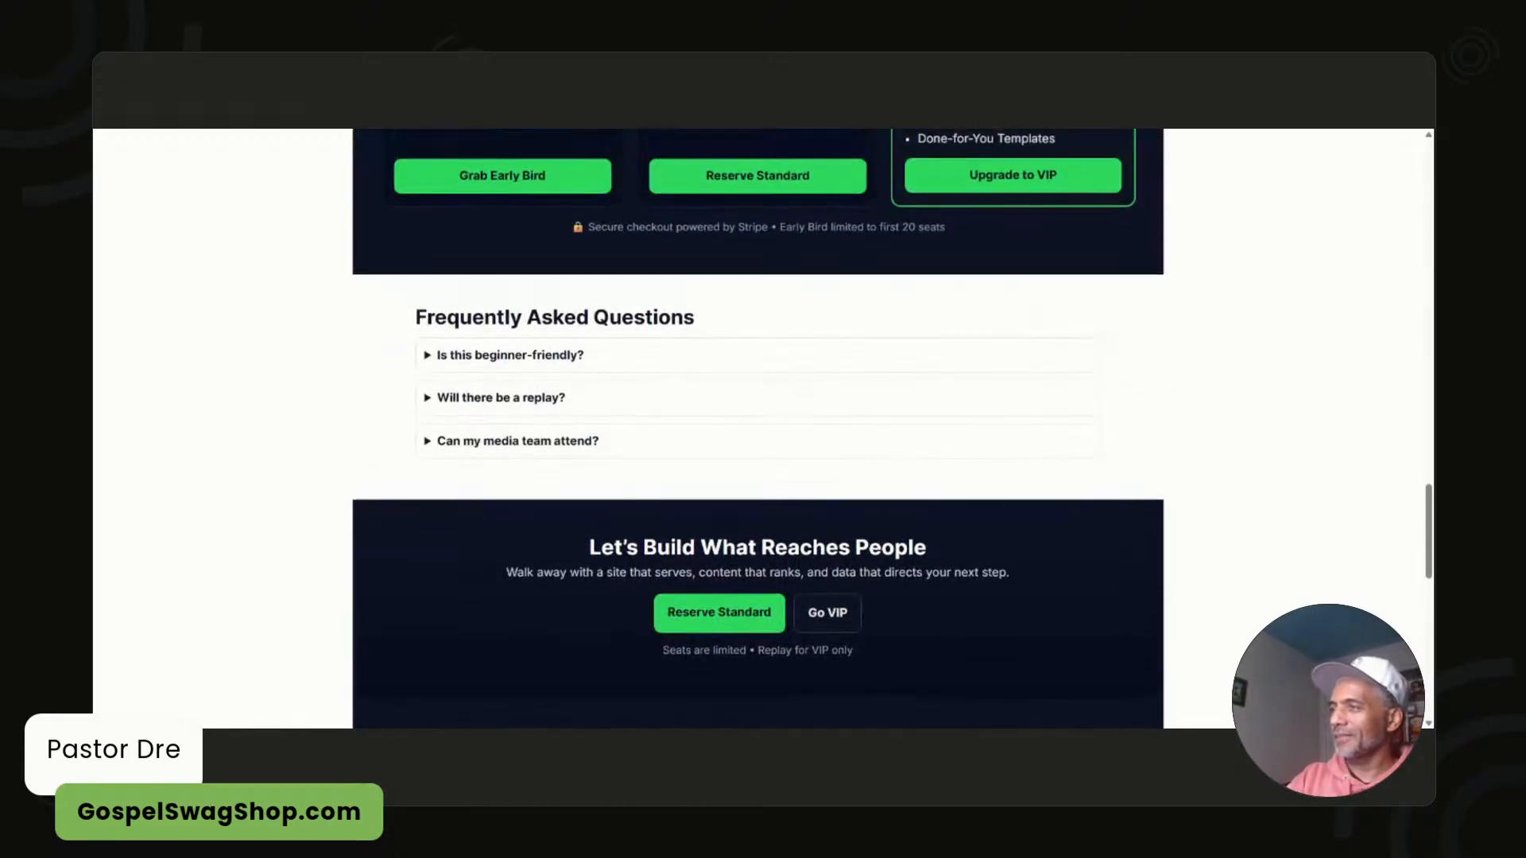
scroll(842, 413, down, 6)
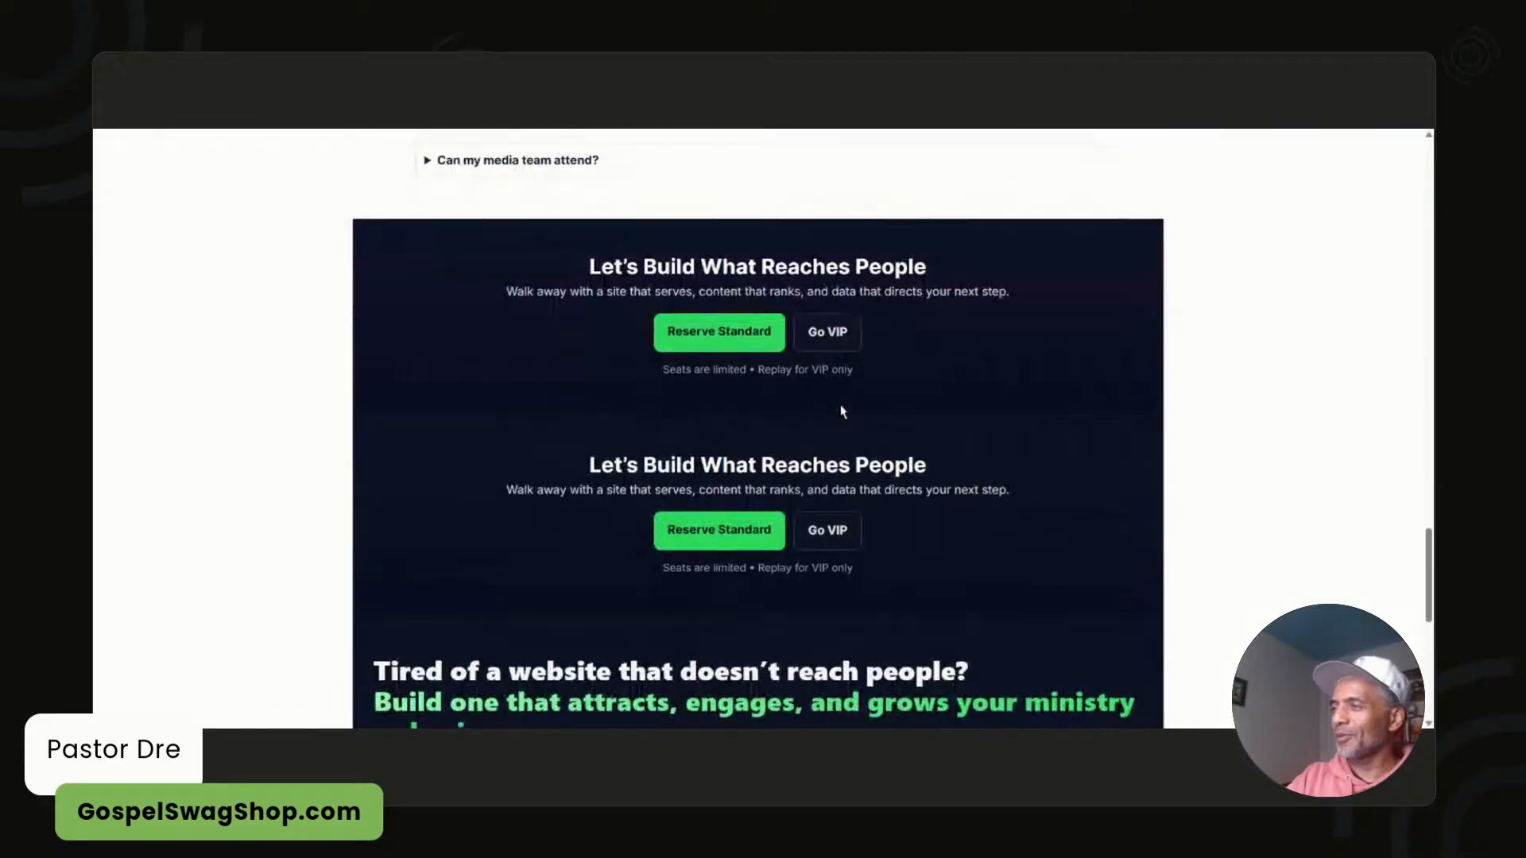
scroll(843, 486, down, 3)
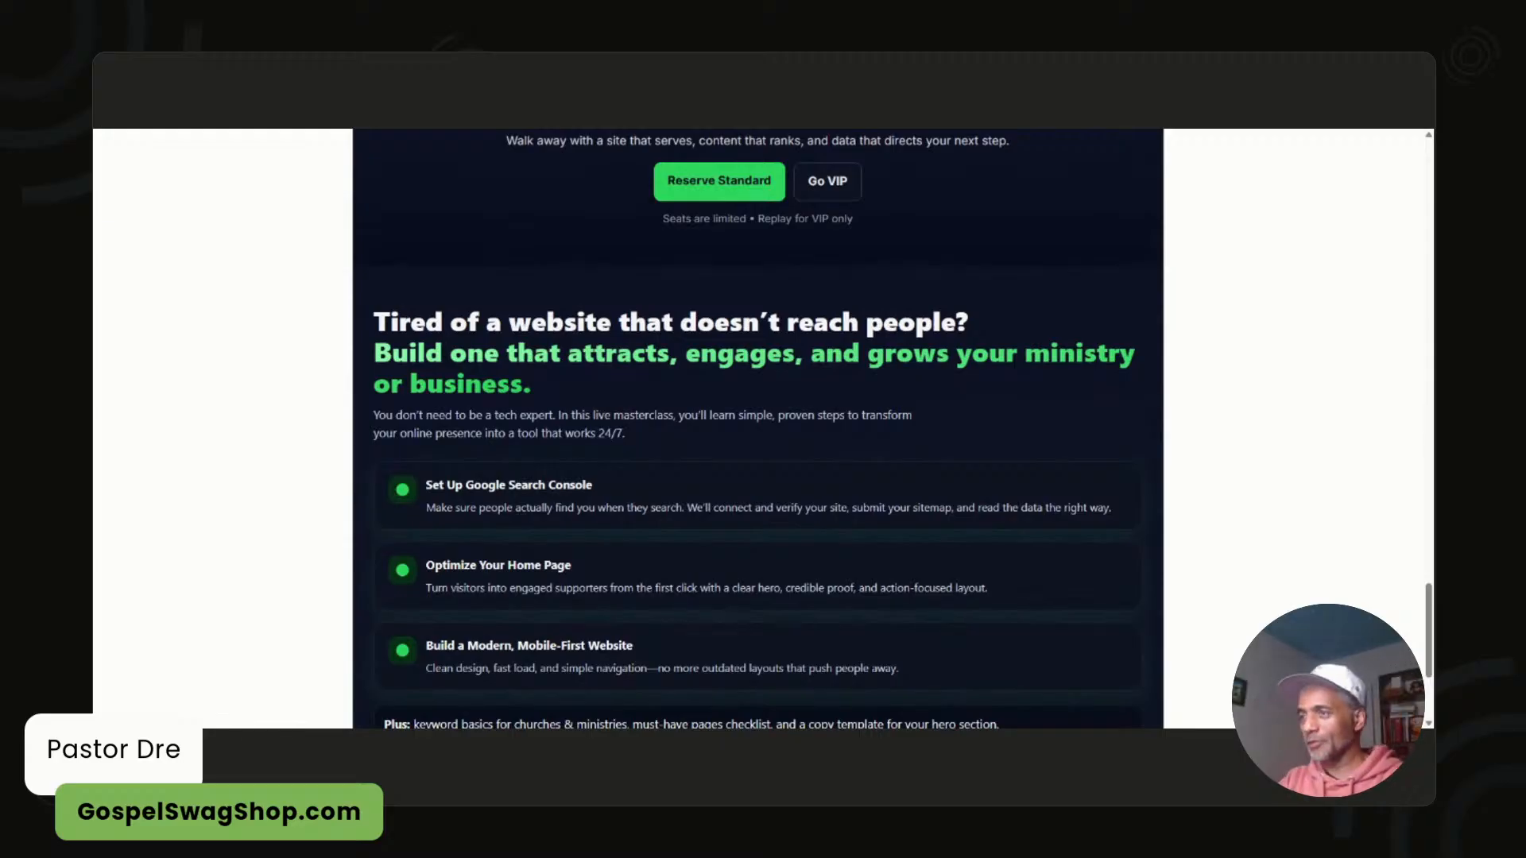
scroll(611, 399, down, 3)
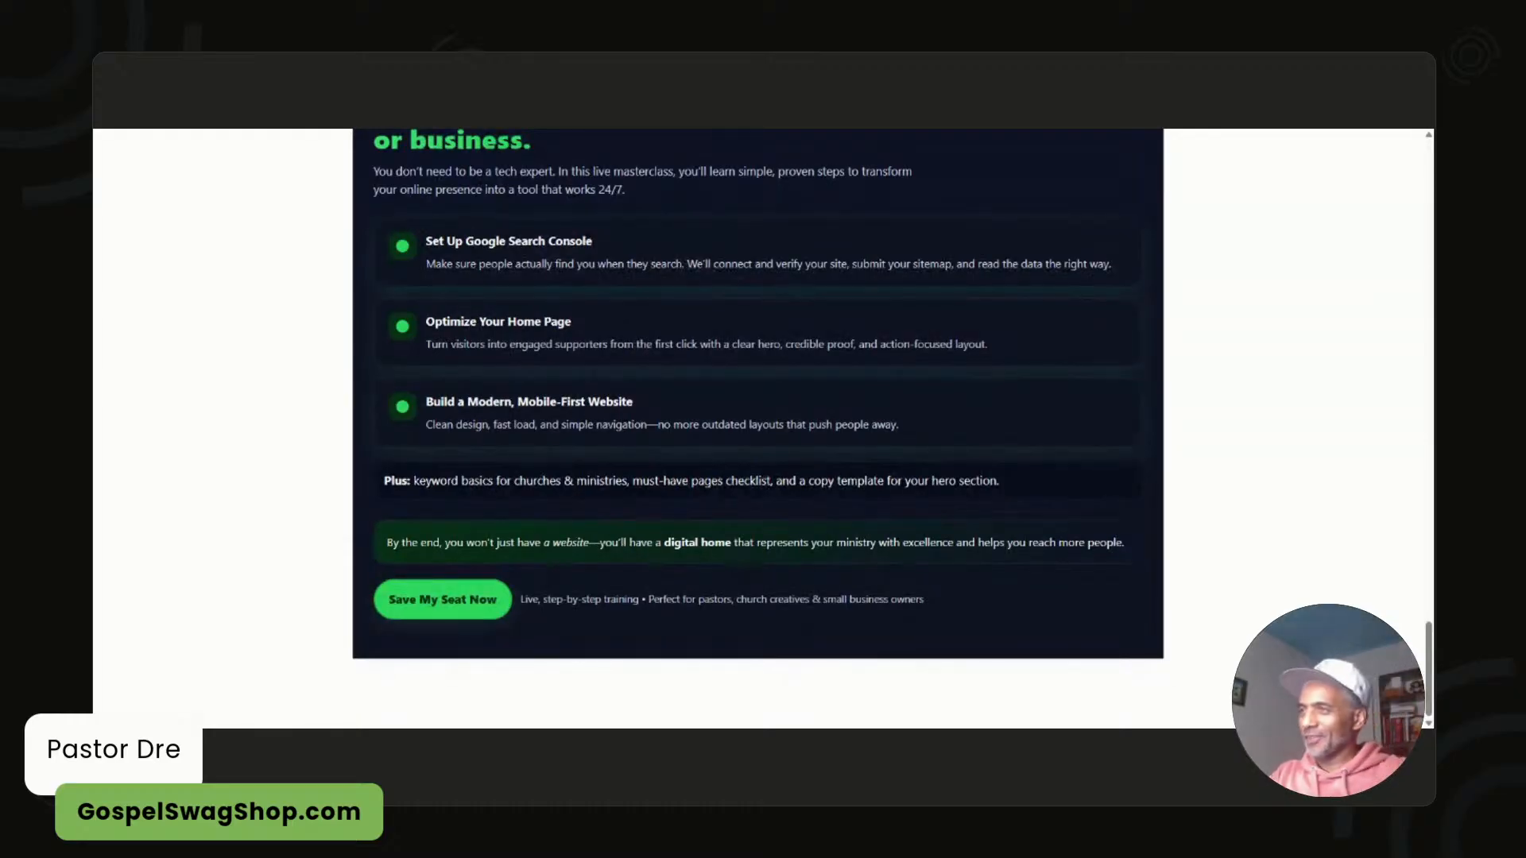
scroll(522, 300, up, 3)
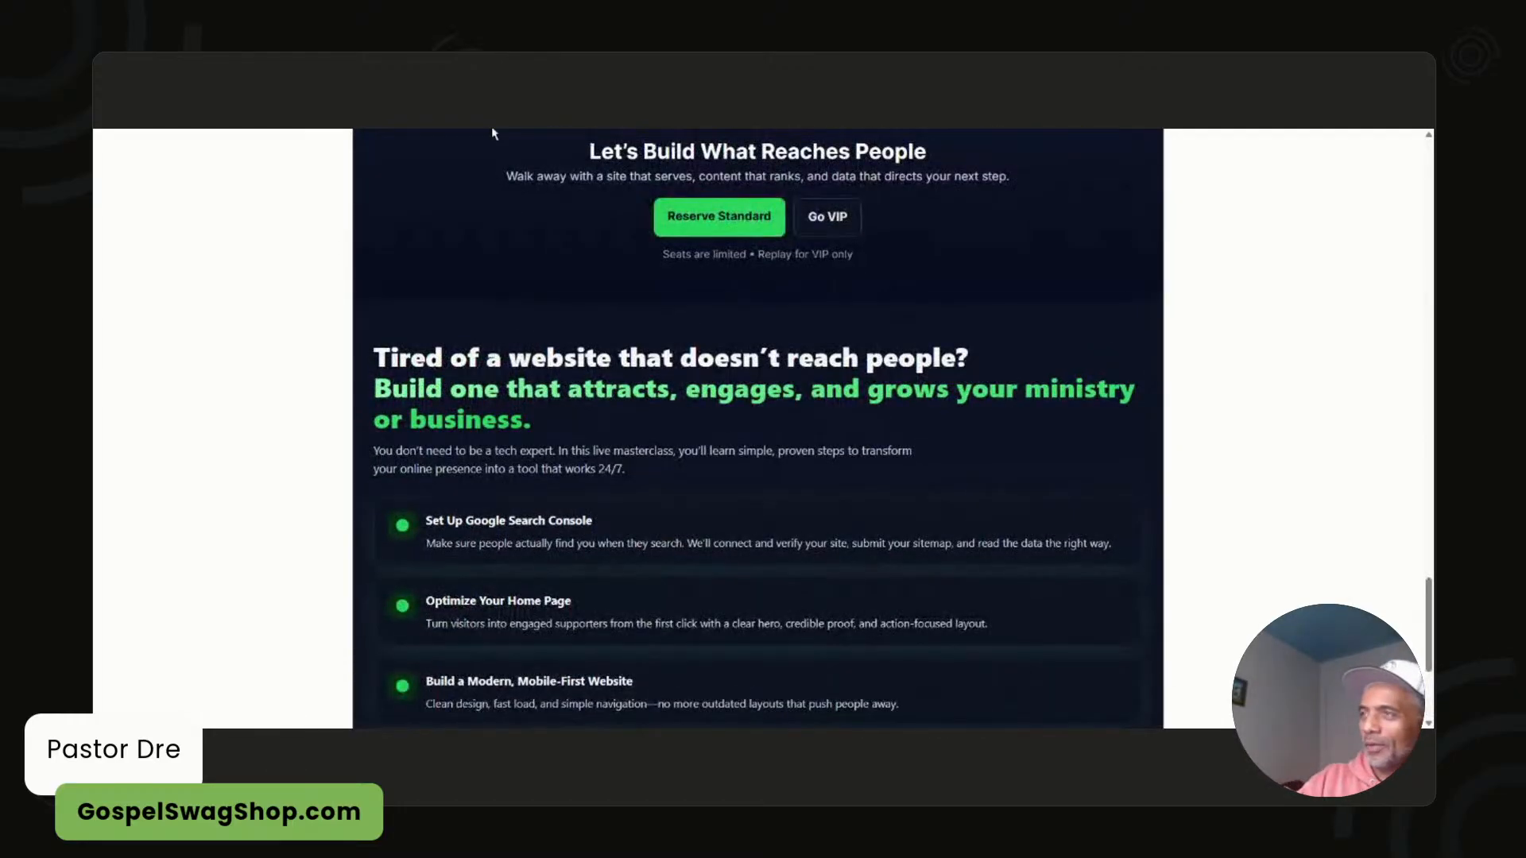
- Return to the funnel builder, delete the HTML Code block holding the features section and publish the funnel again
click(492, 133)
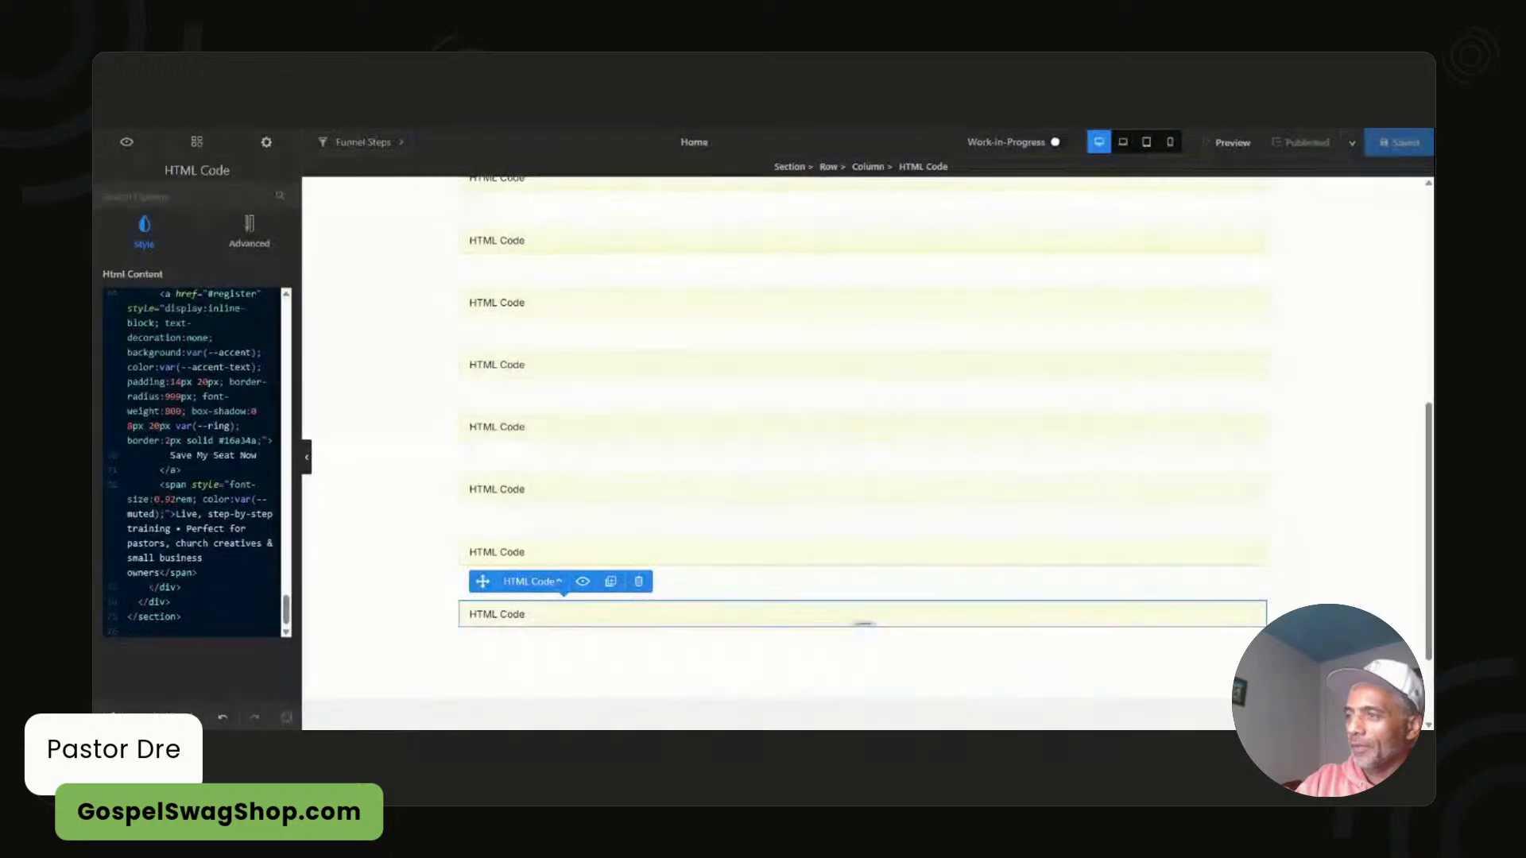
click(643, 583)
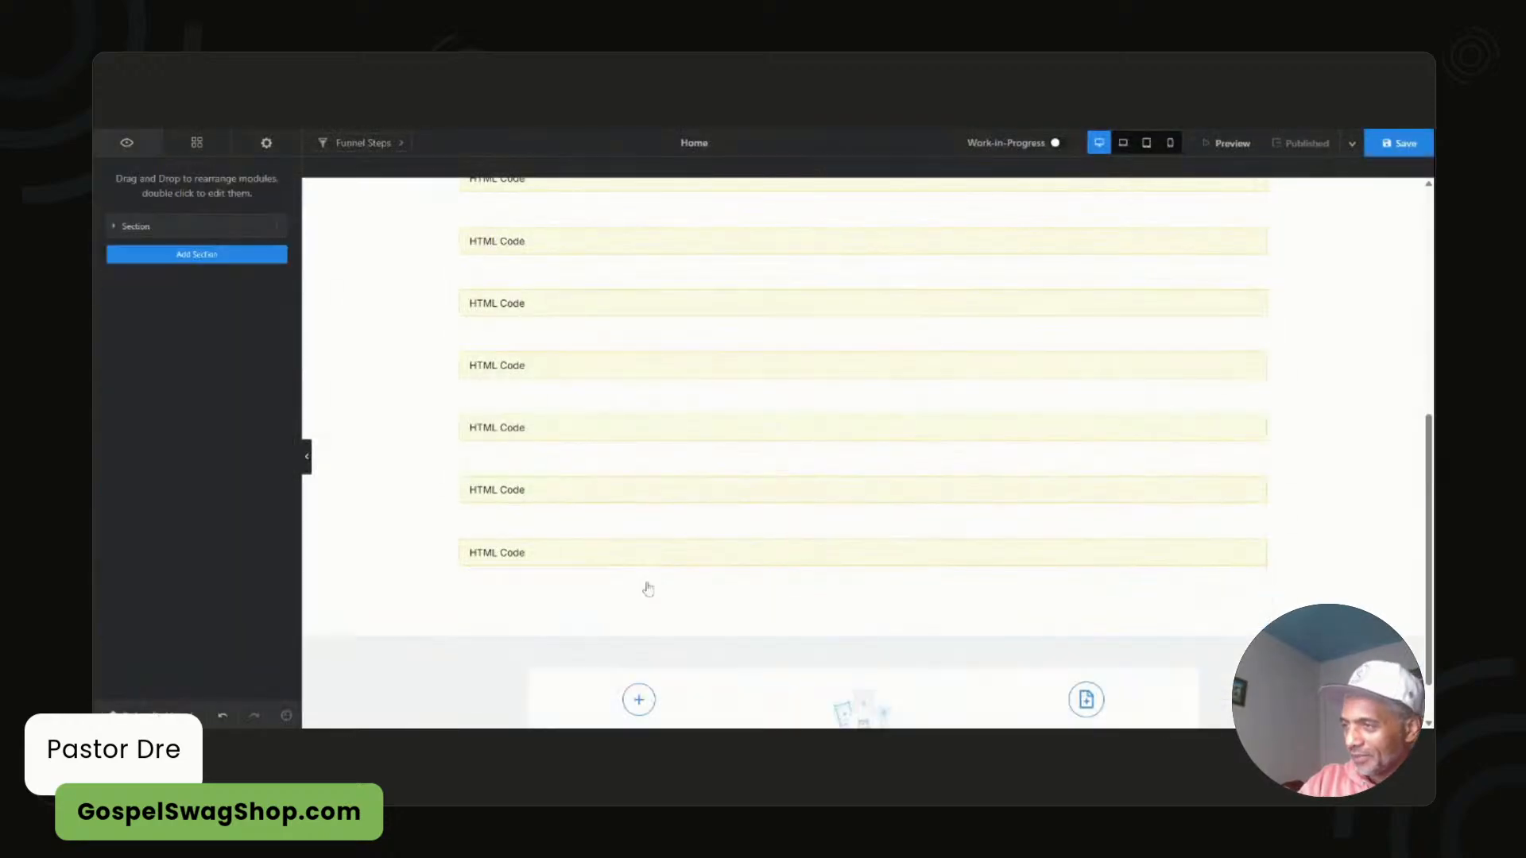
click(1303, 144)
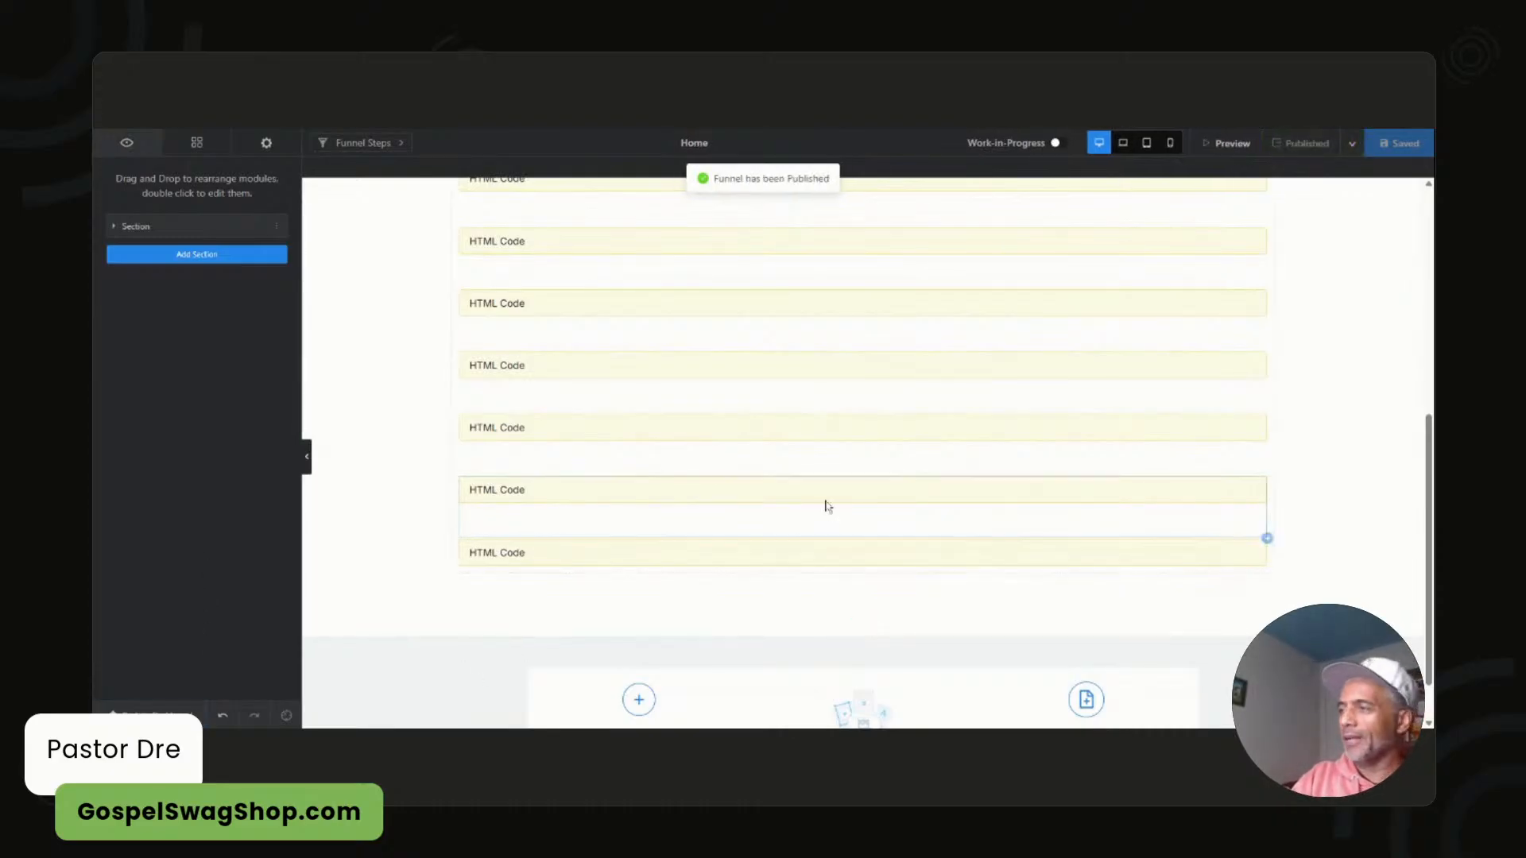
- Return to the Masterclass funnel overview and add a blank Lead Optin page named "lead optin" at the start of the flow
click(828, 501)
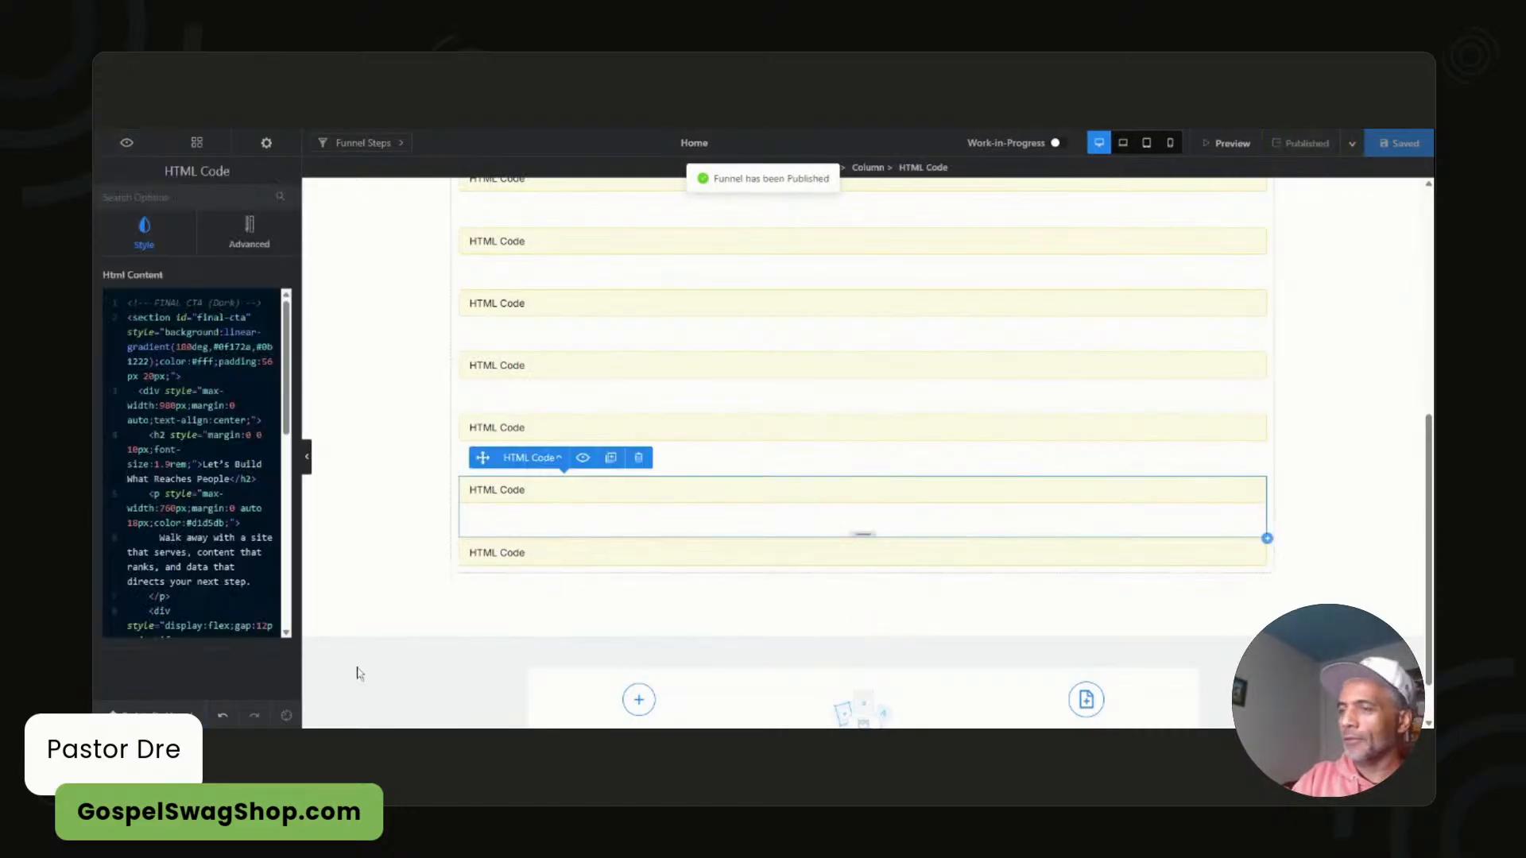
click(182, 706)
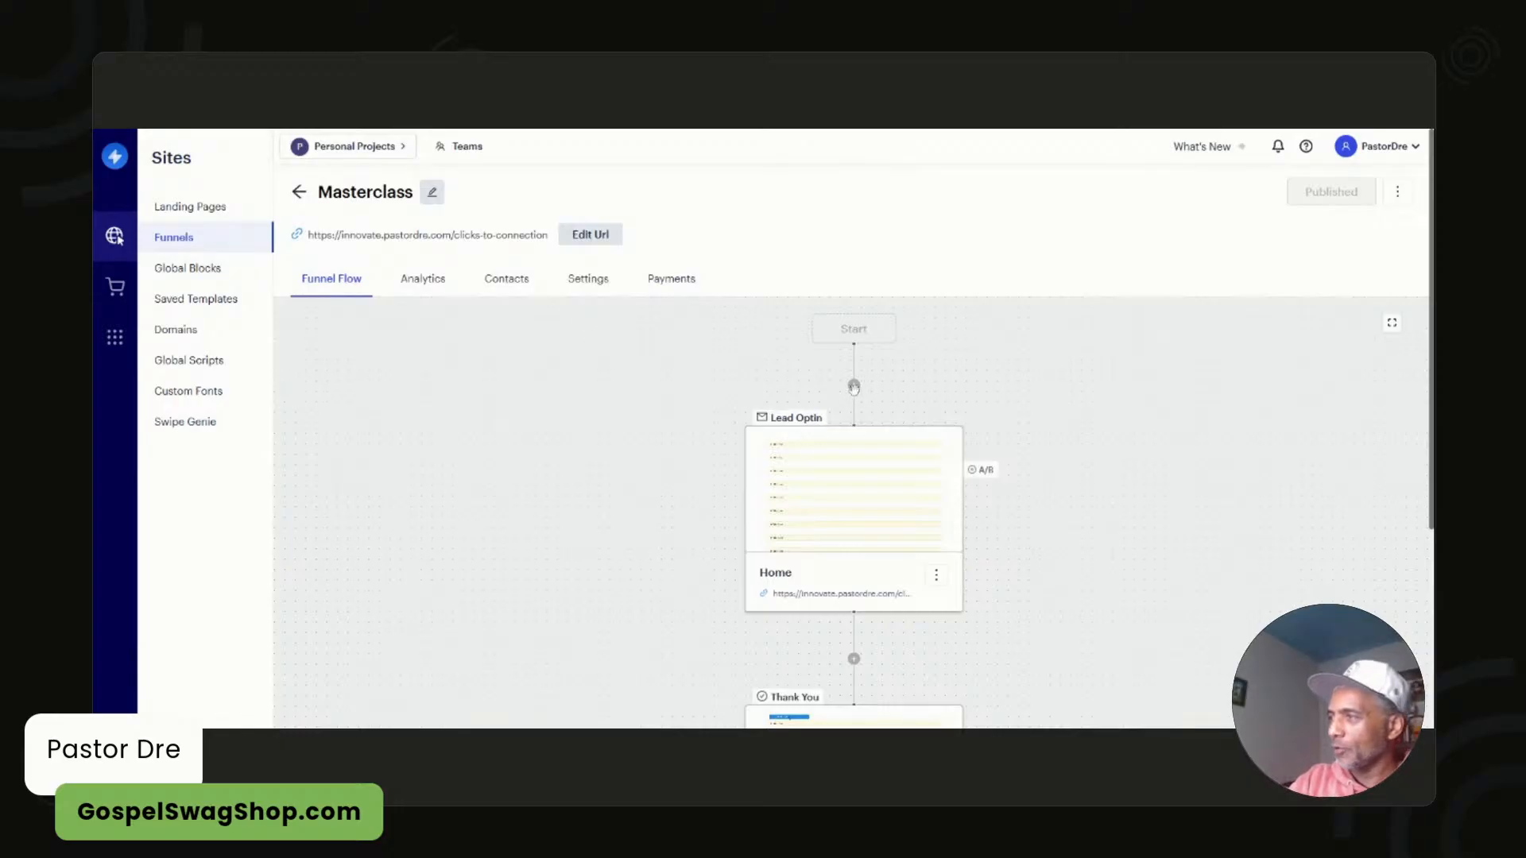
click(854, 387)
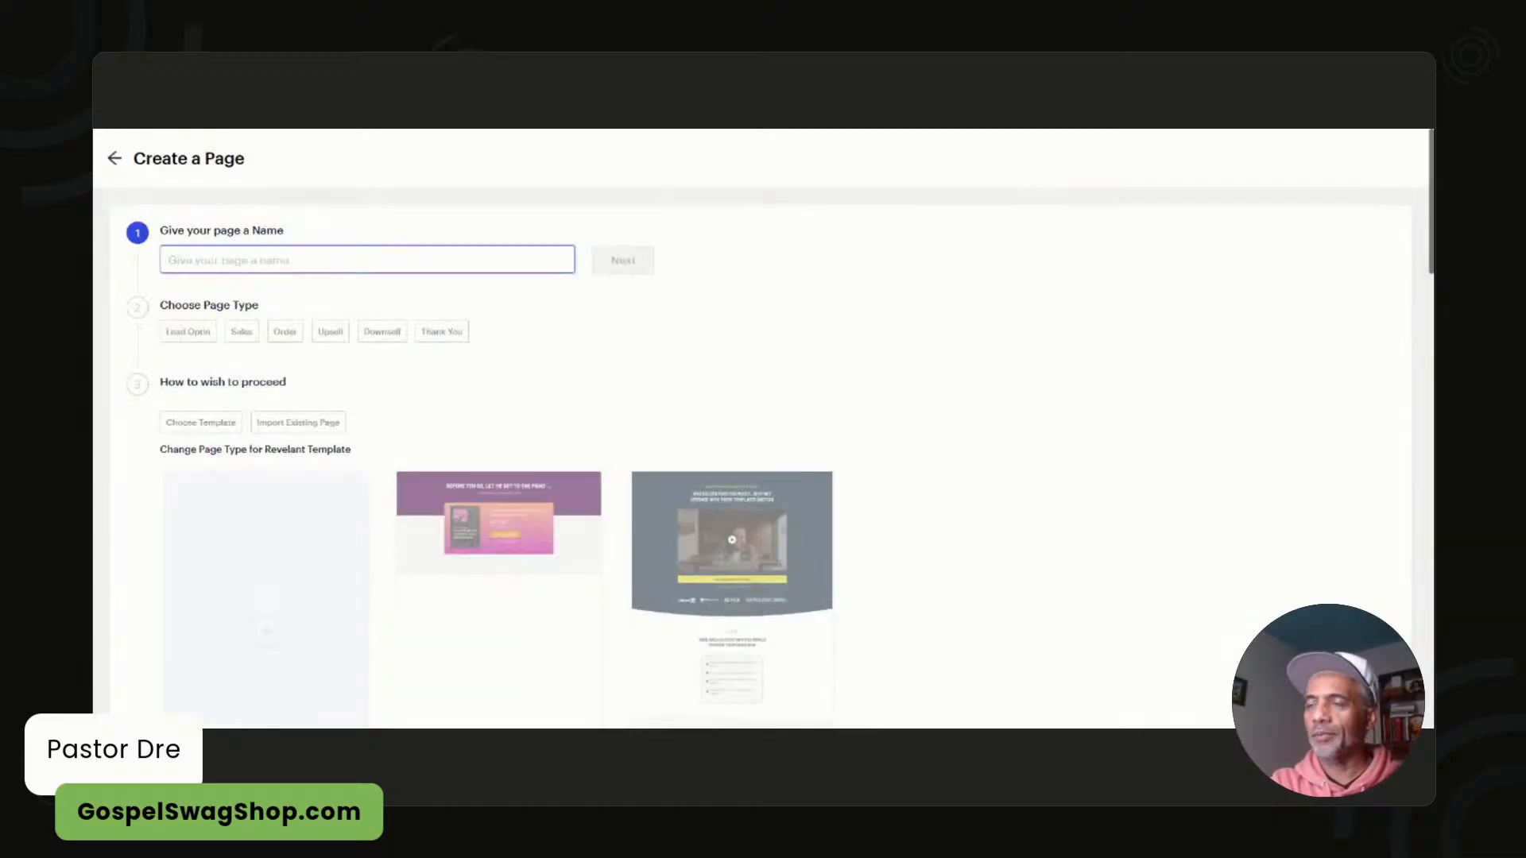
text(lead optin)
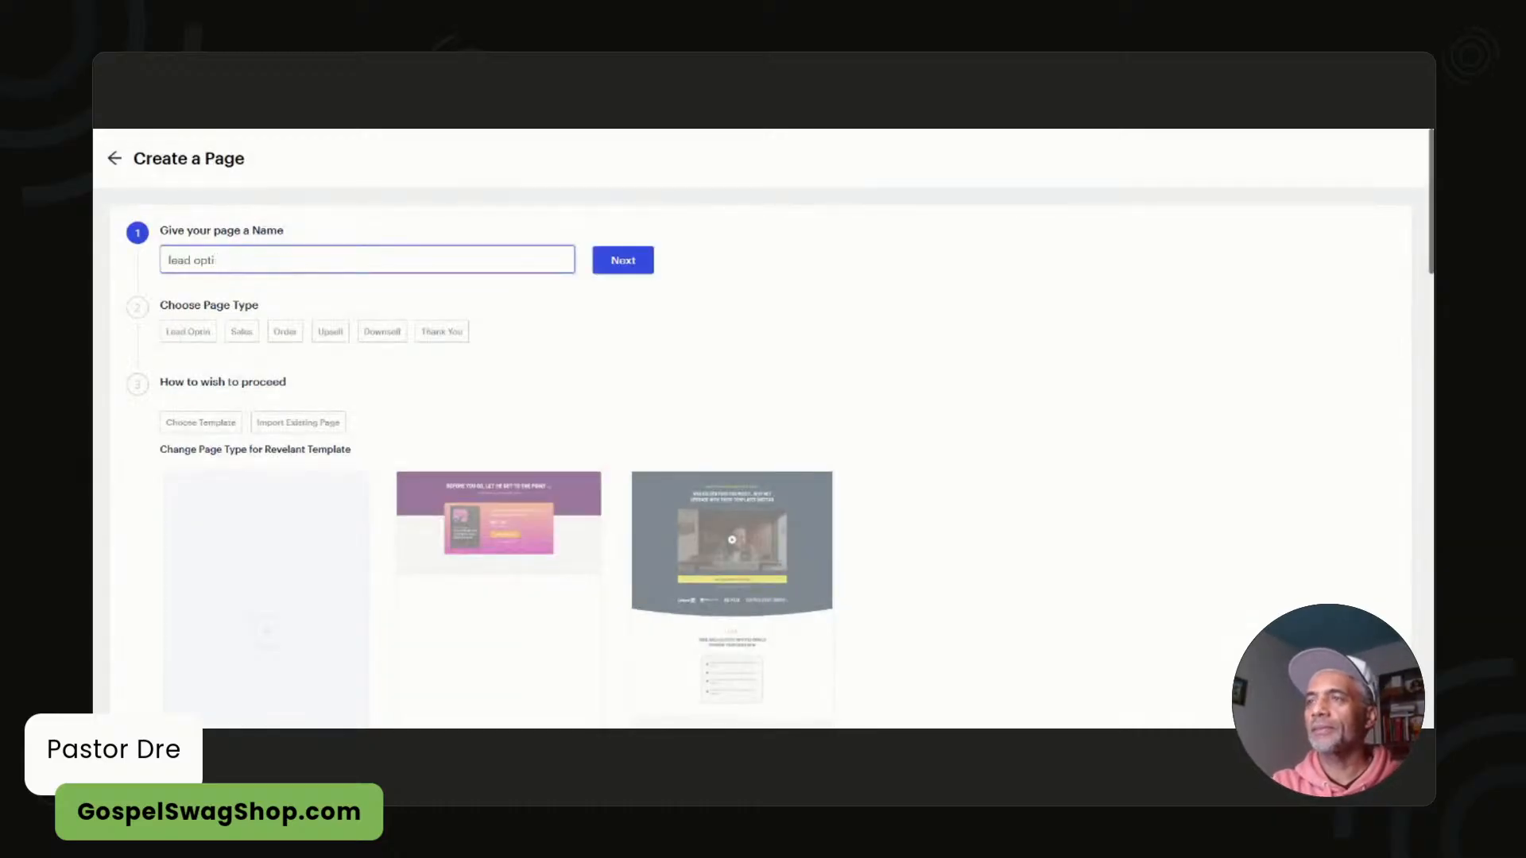
click(634, 251)
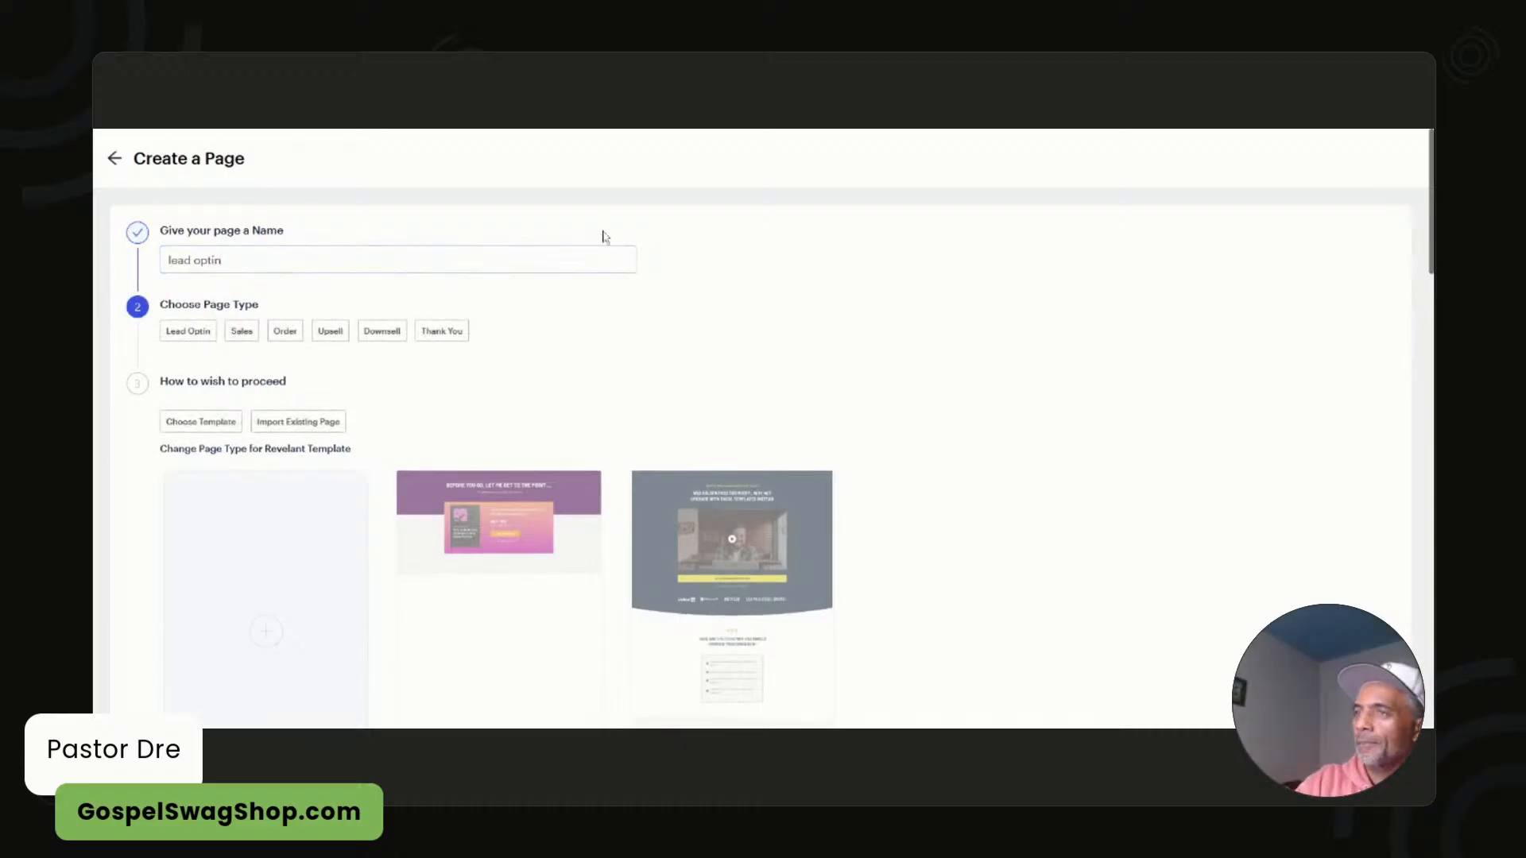
click(208, 333)
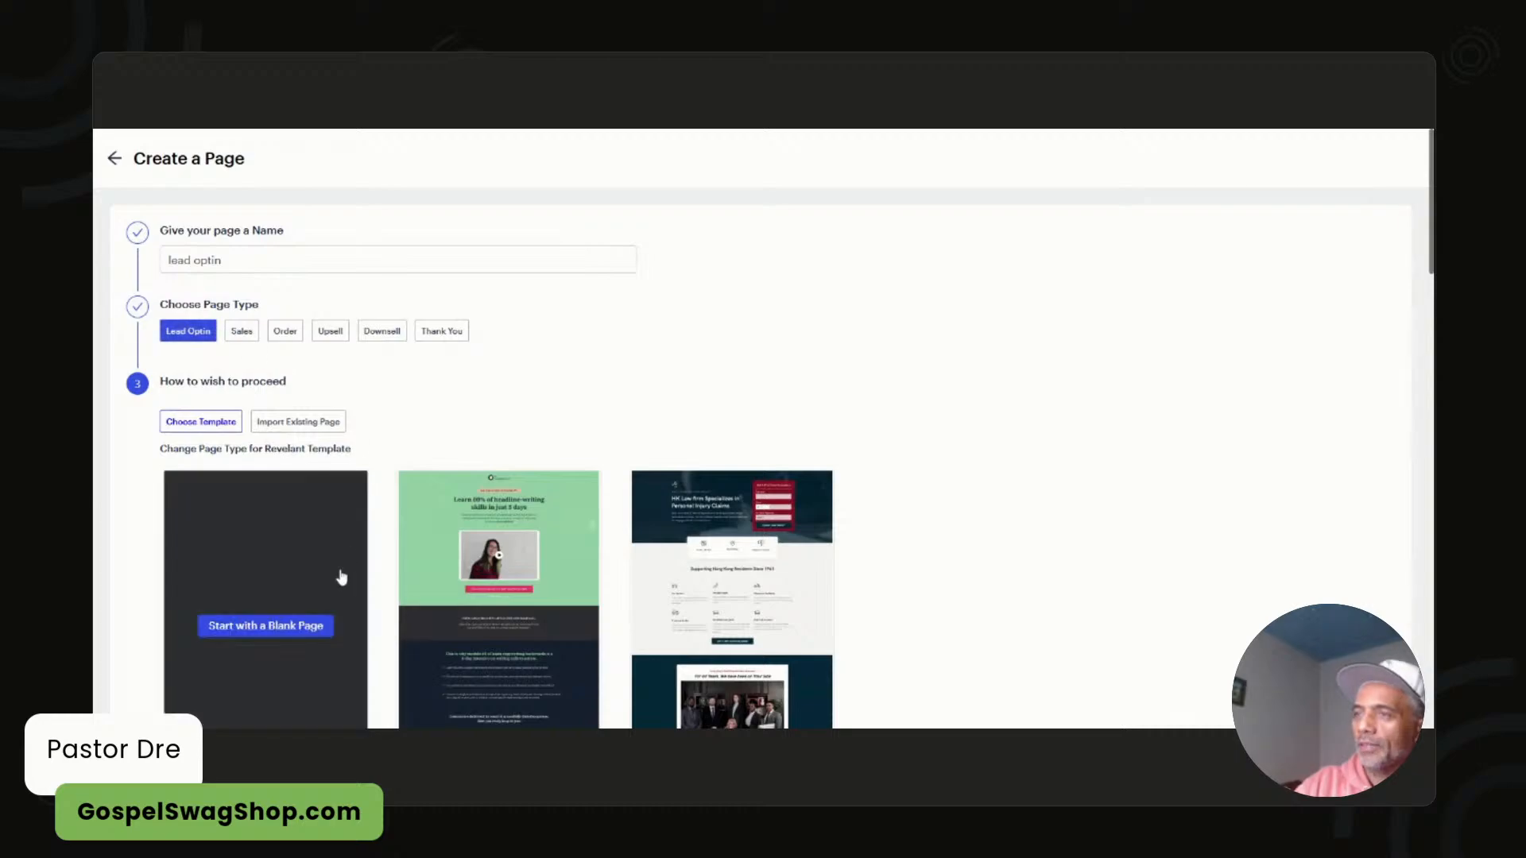
click(290, 627)
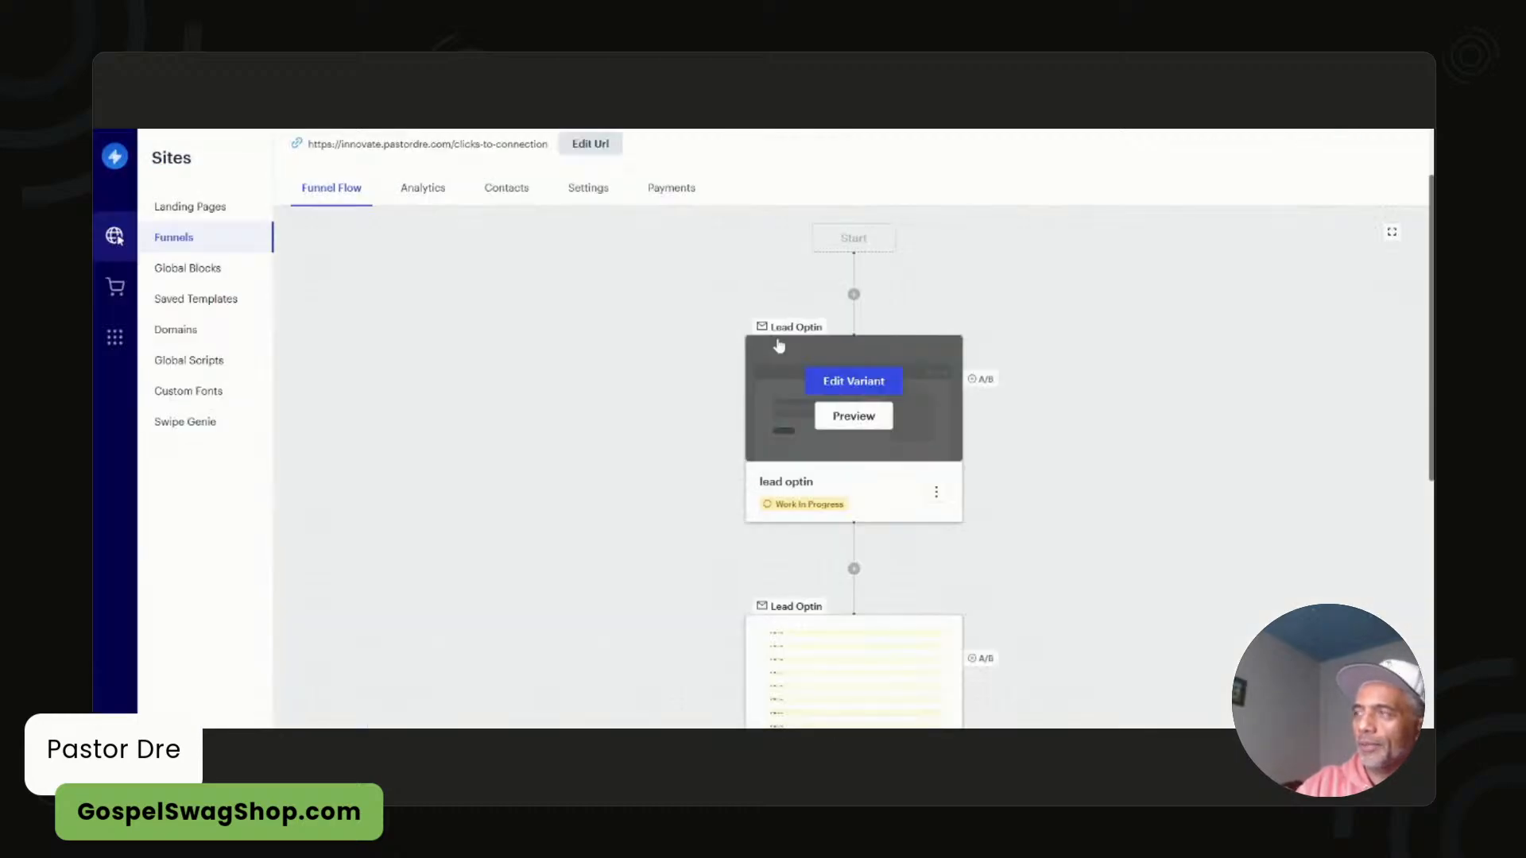
- Delete the new "lead optin" page from the Masterclass funnel flow and confirm the deletion
scroll(882, 360, down, 4)
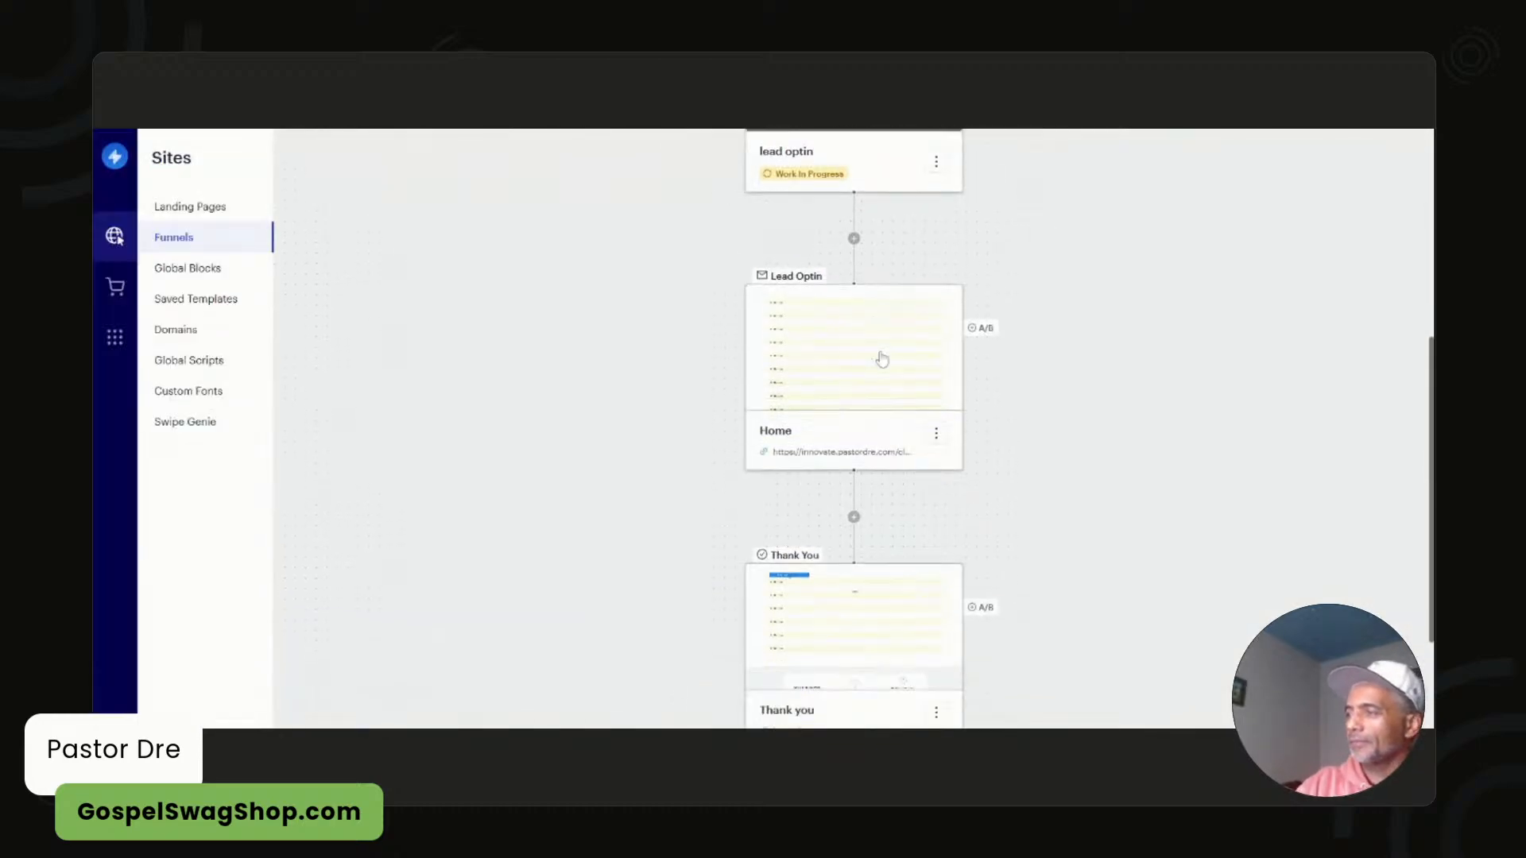
scroll(882, 360, down, 3)
scroll(883, 360, up, 6)
scroll(882, 358, down, 6)
scroll(878, 381, up, 7)
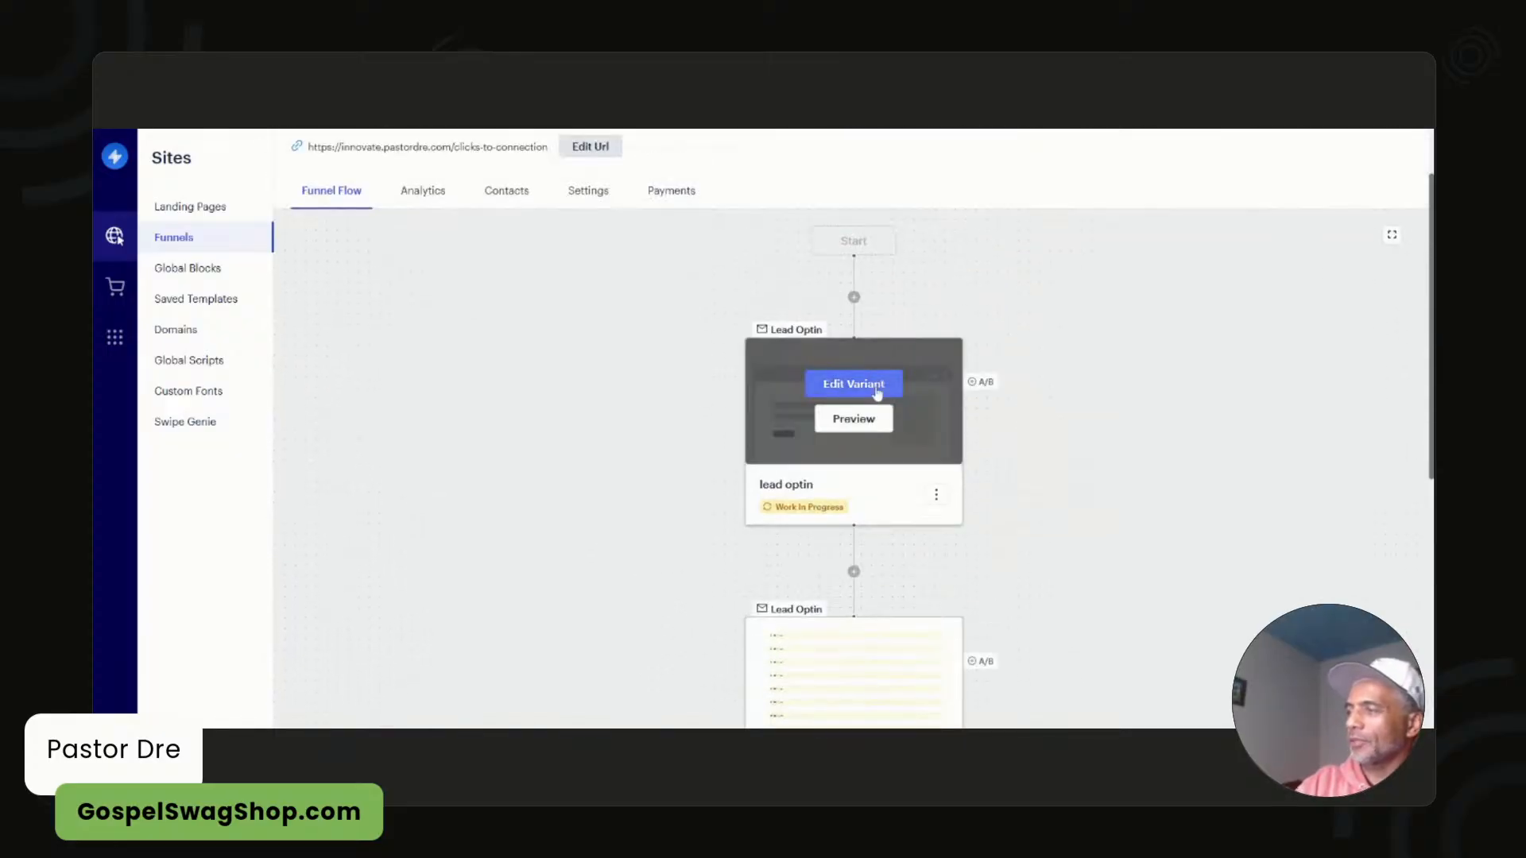
click(936, 494)
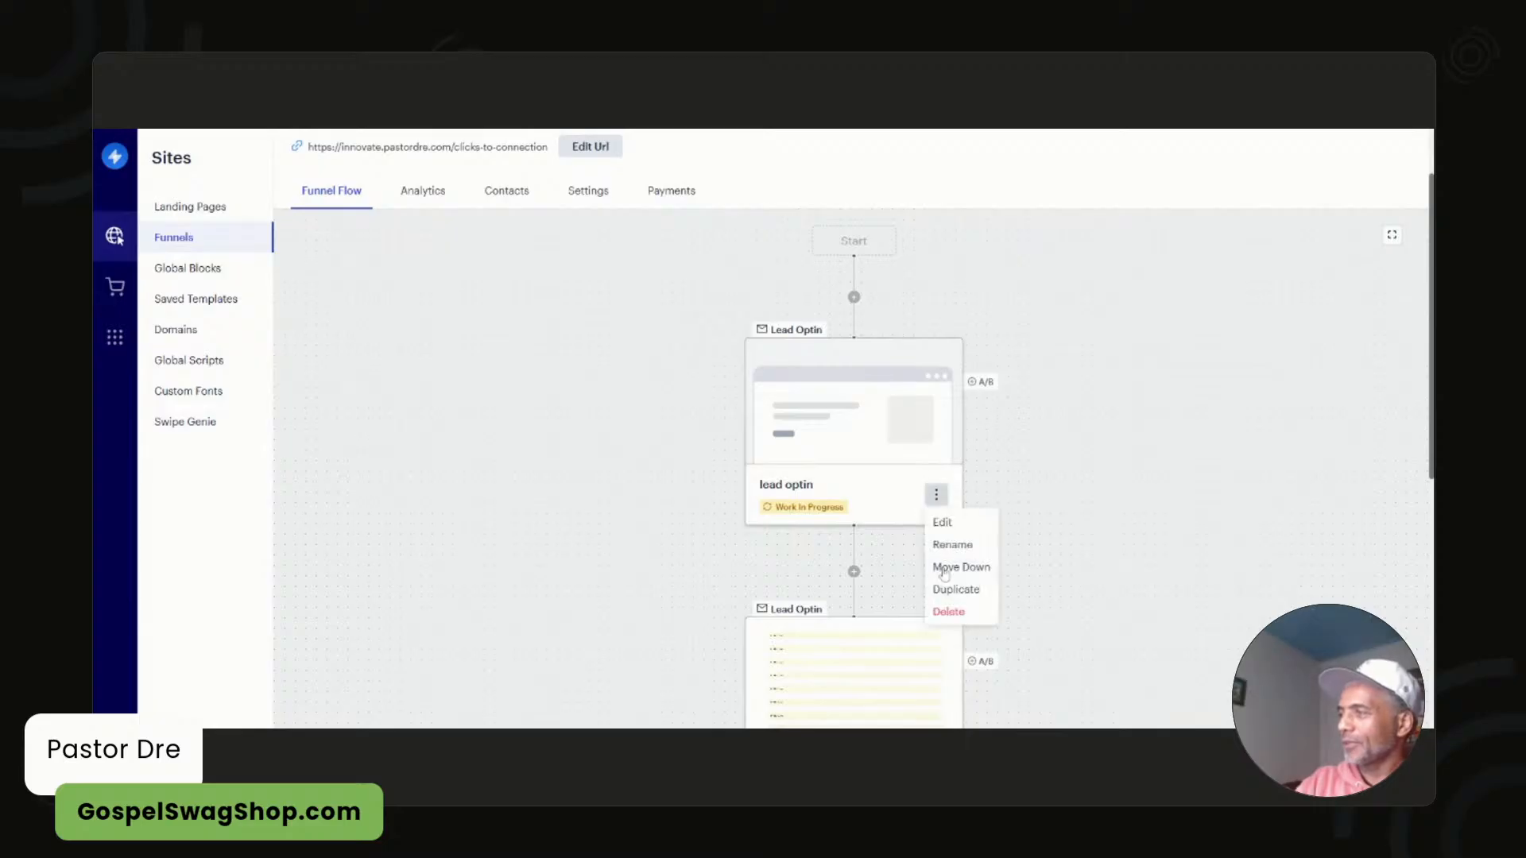
click(948, 611)
text(delete)
key(Return)
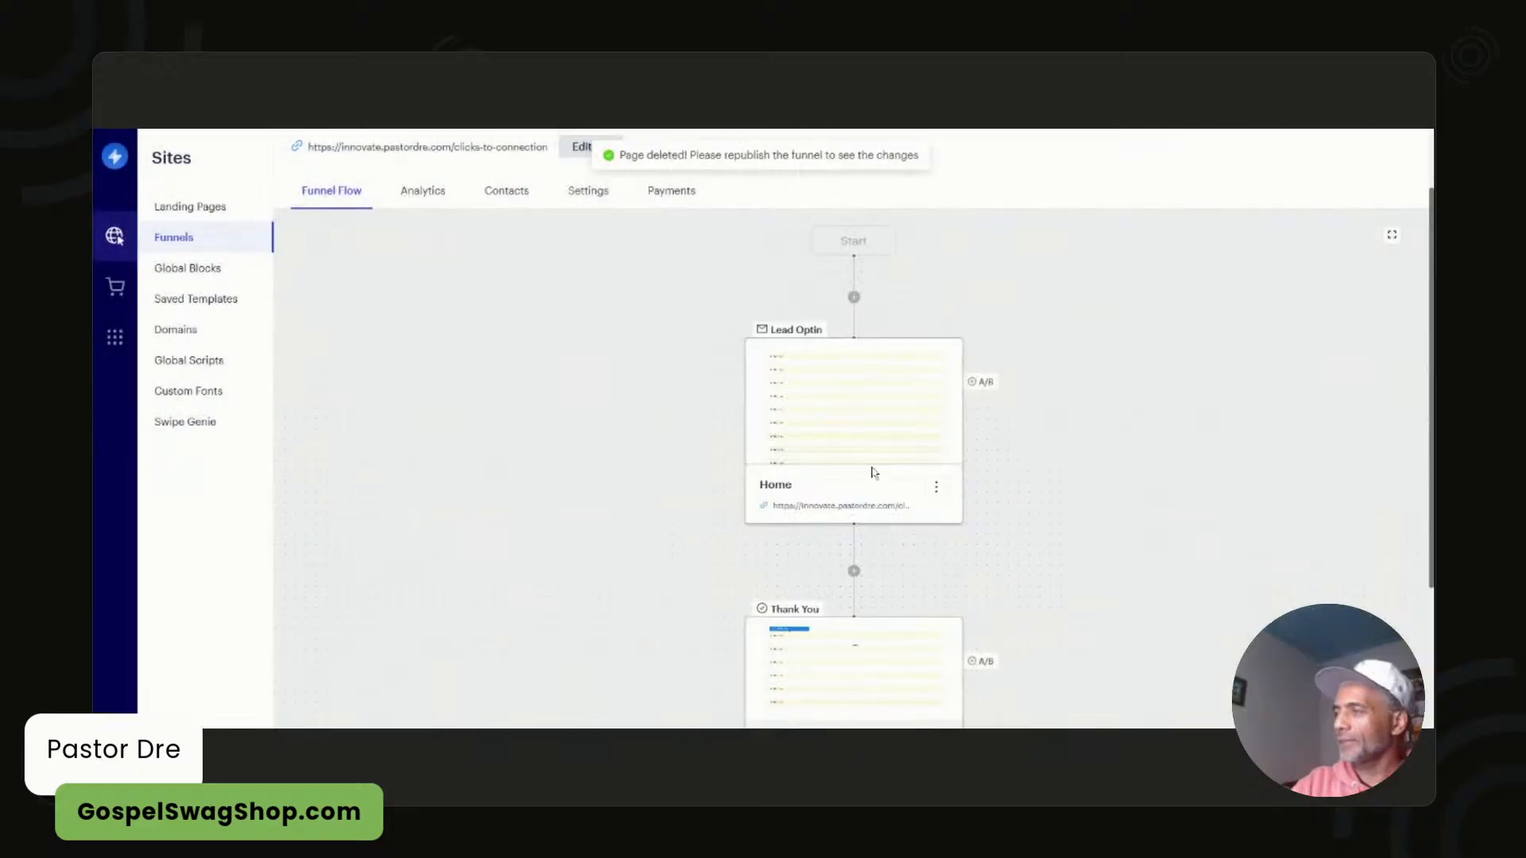
- Go back to the list of funnels and create a new funnel named Masterclass without a template
click(859, 398)
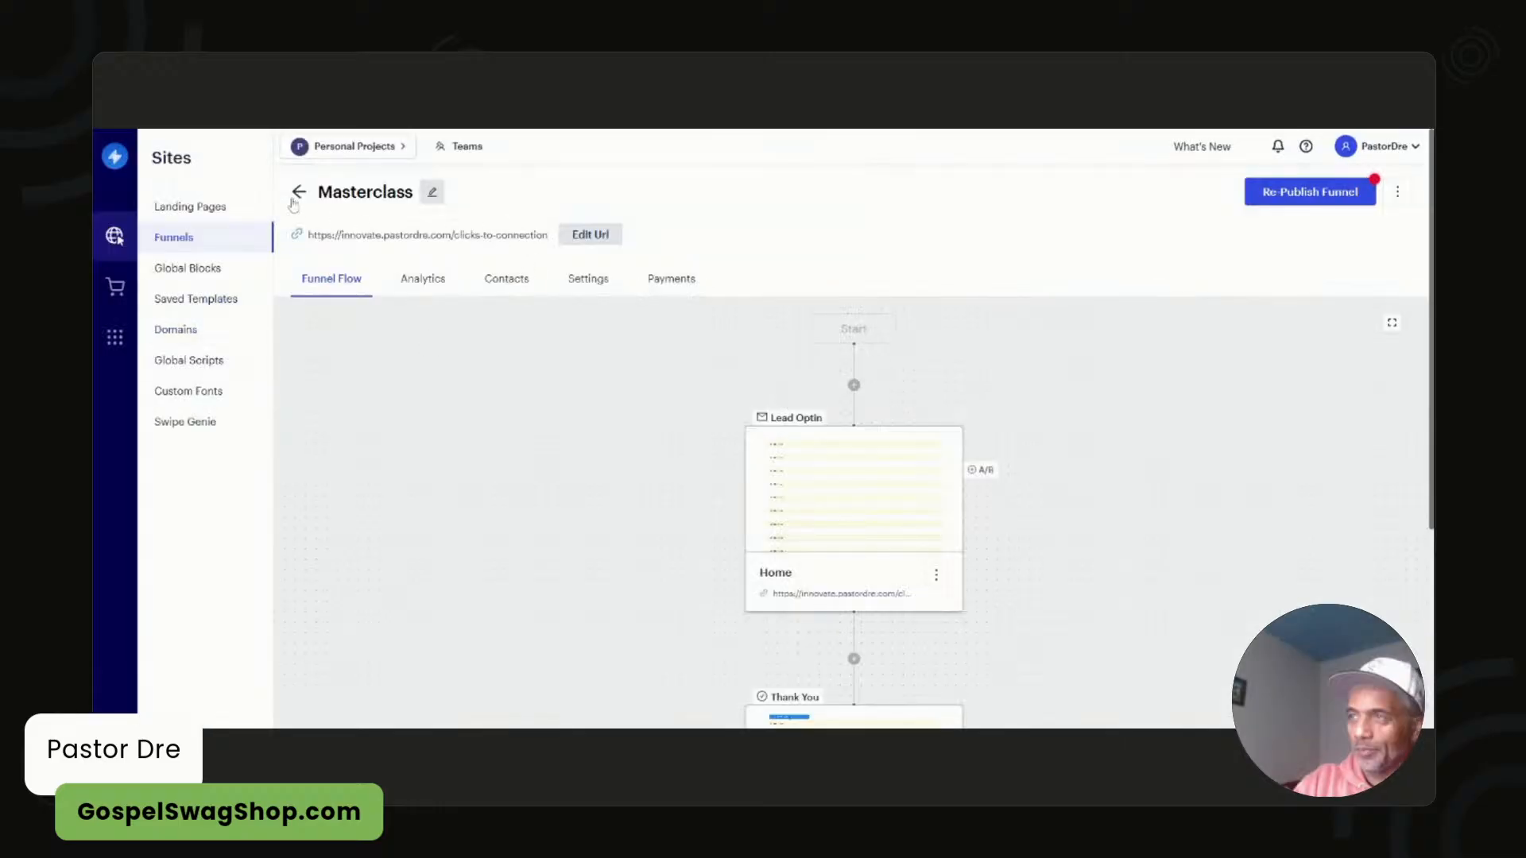
click(298, 194)
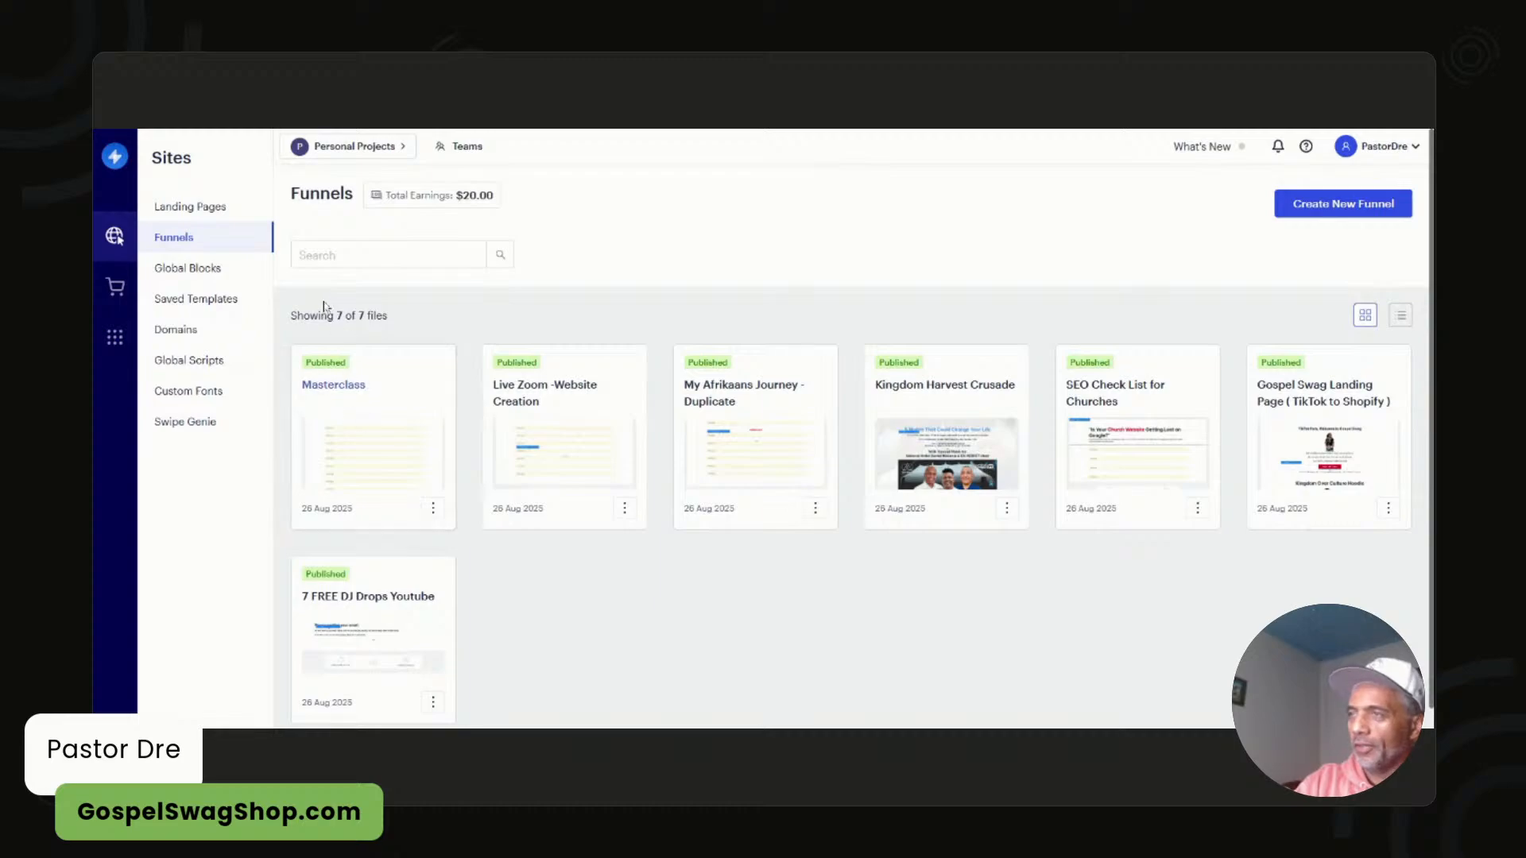
click(1378, 216)
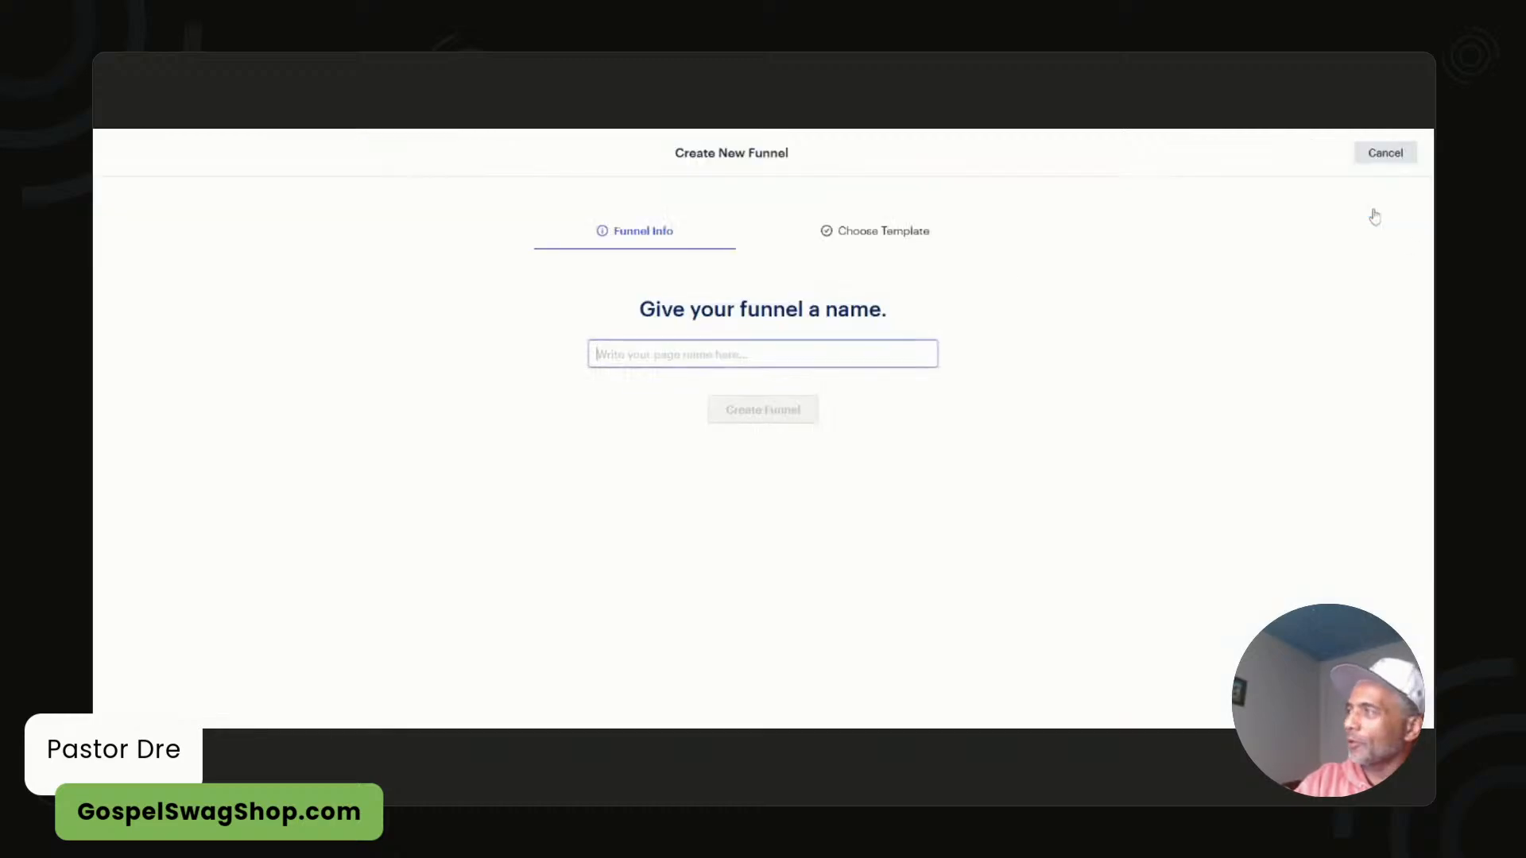
text(M)
key(BackSpace)
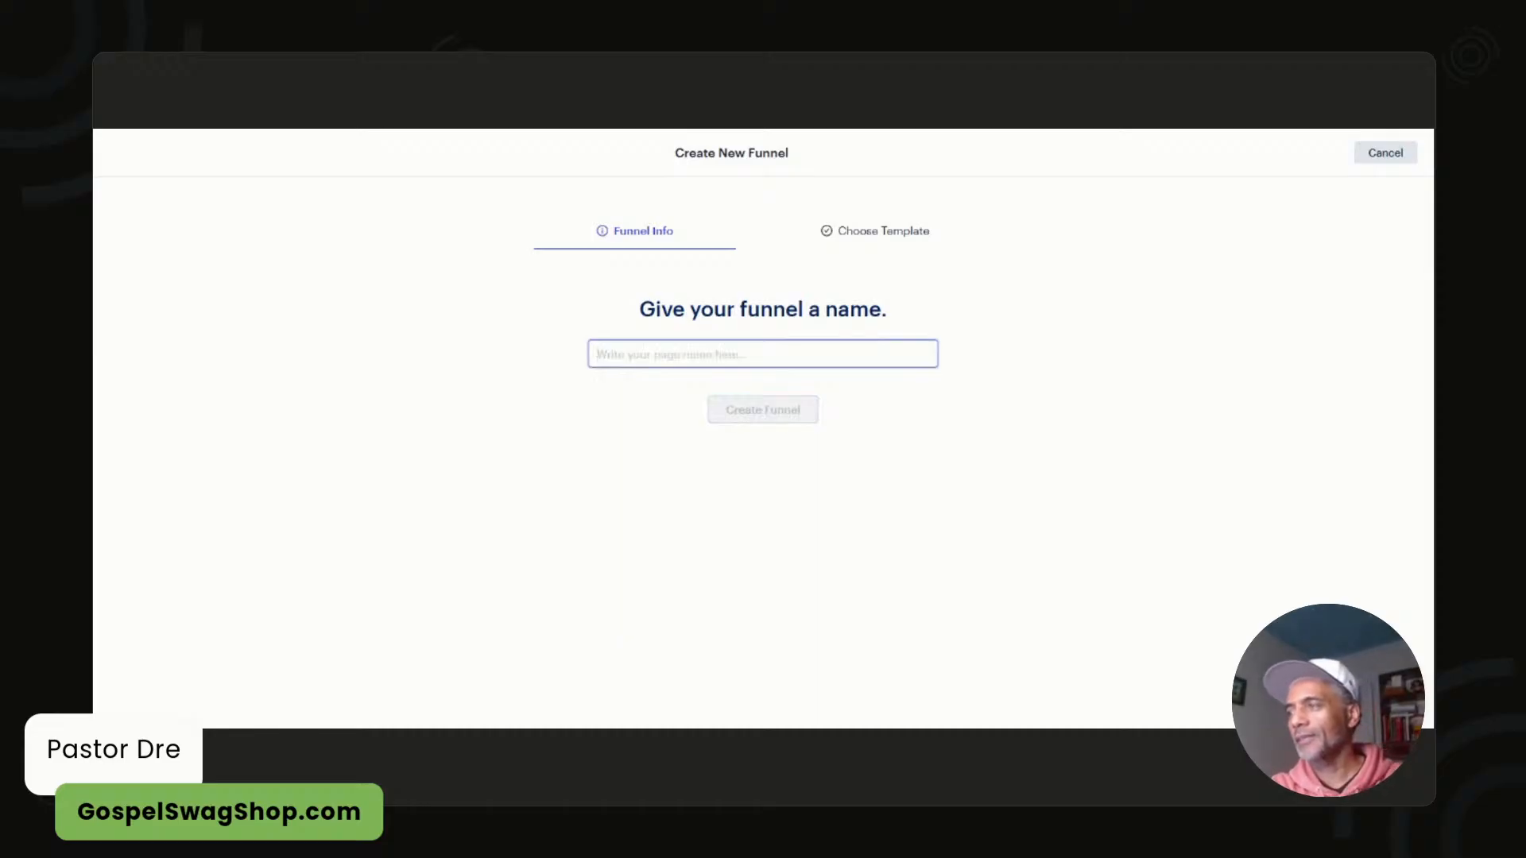
text(Maserclass)
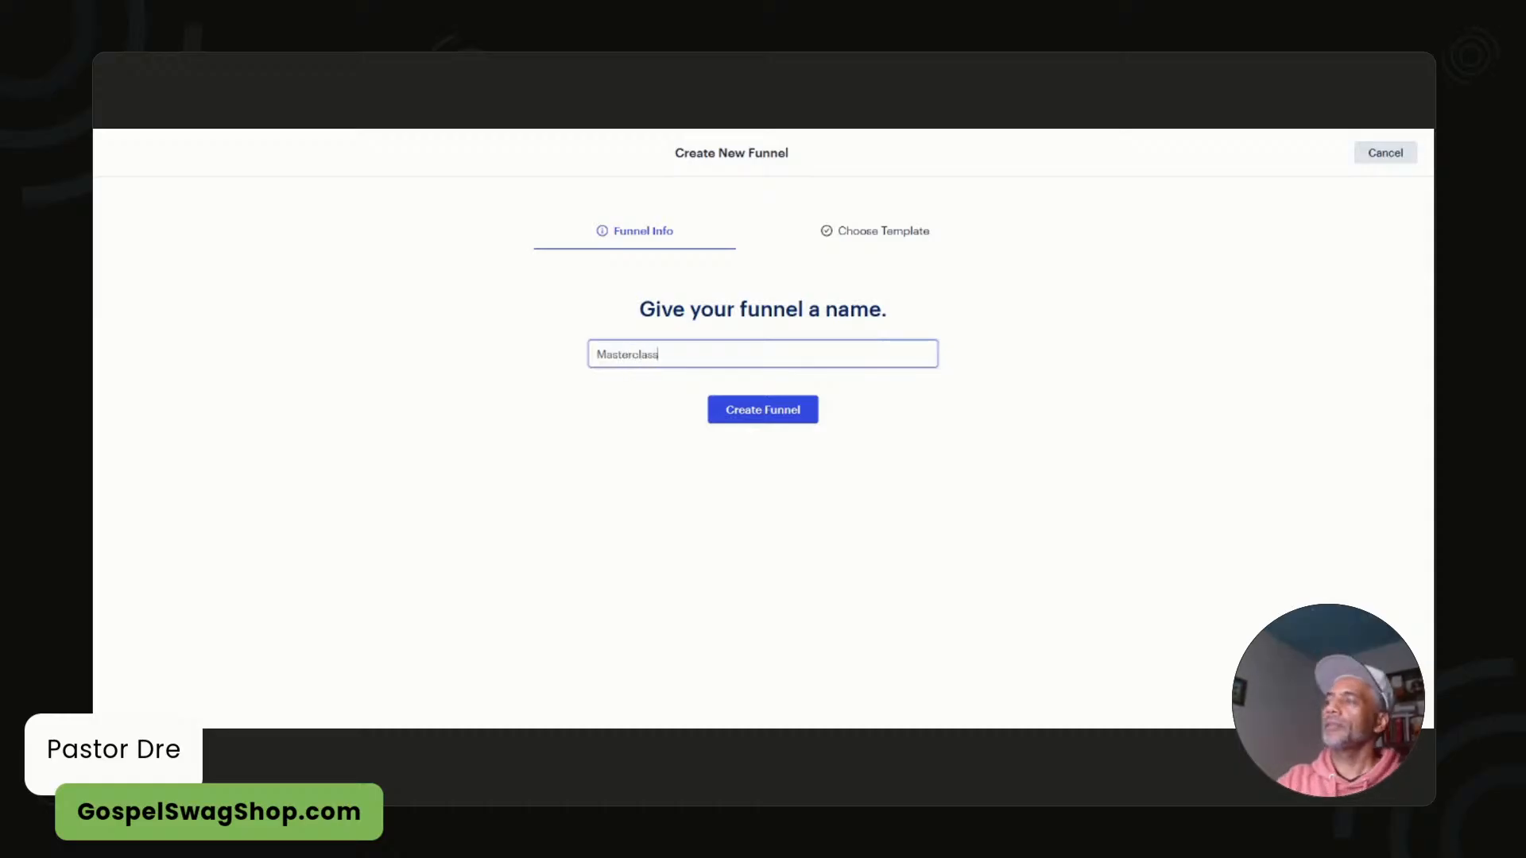
click(793, 408)
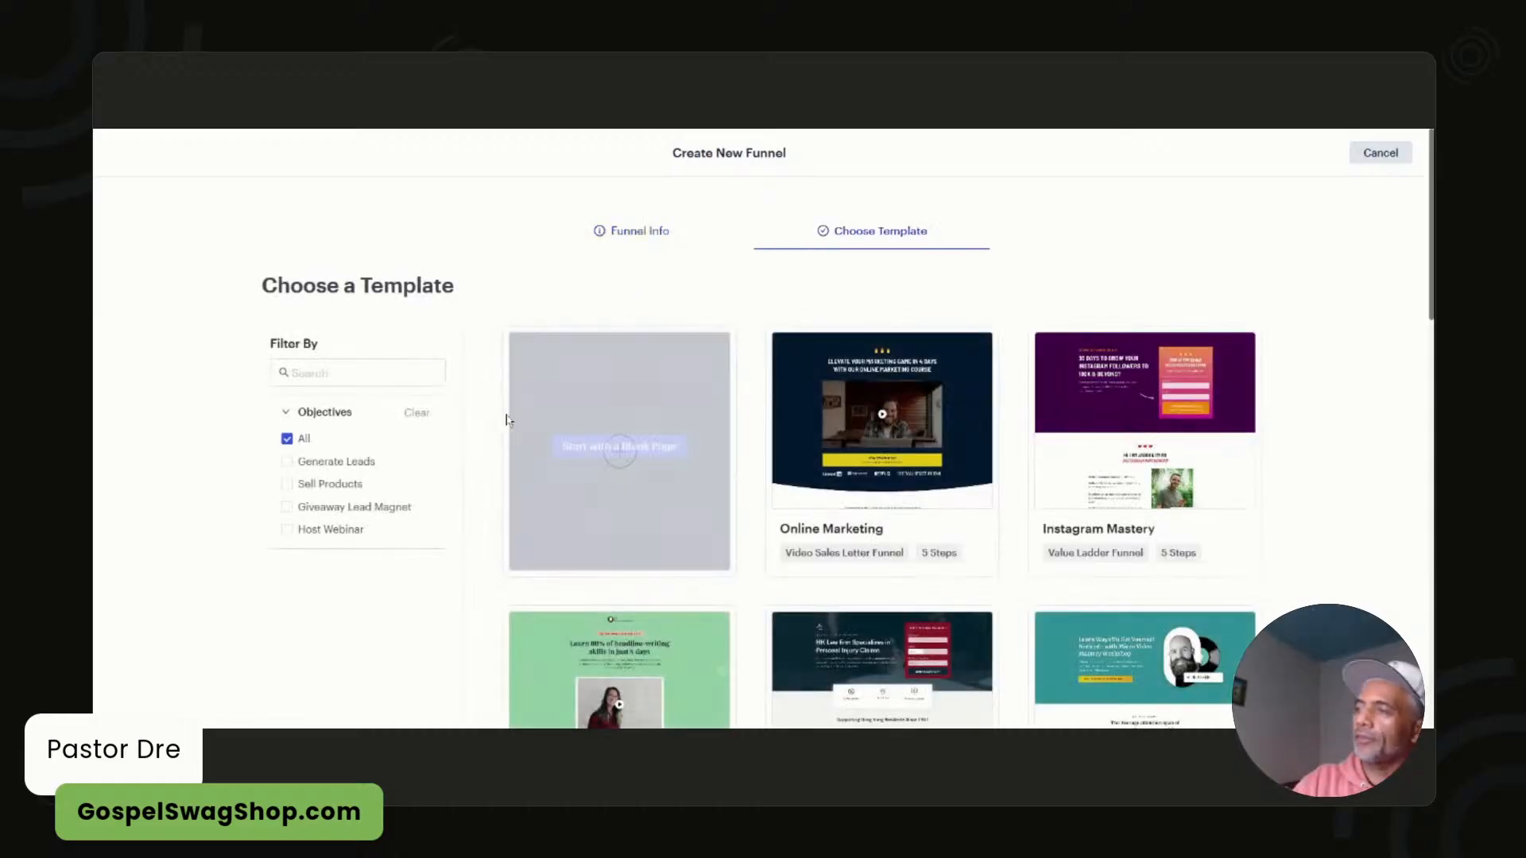
click(581, 452)
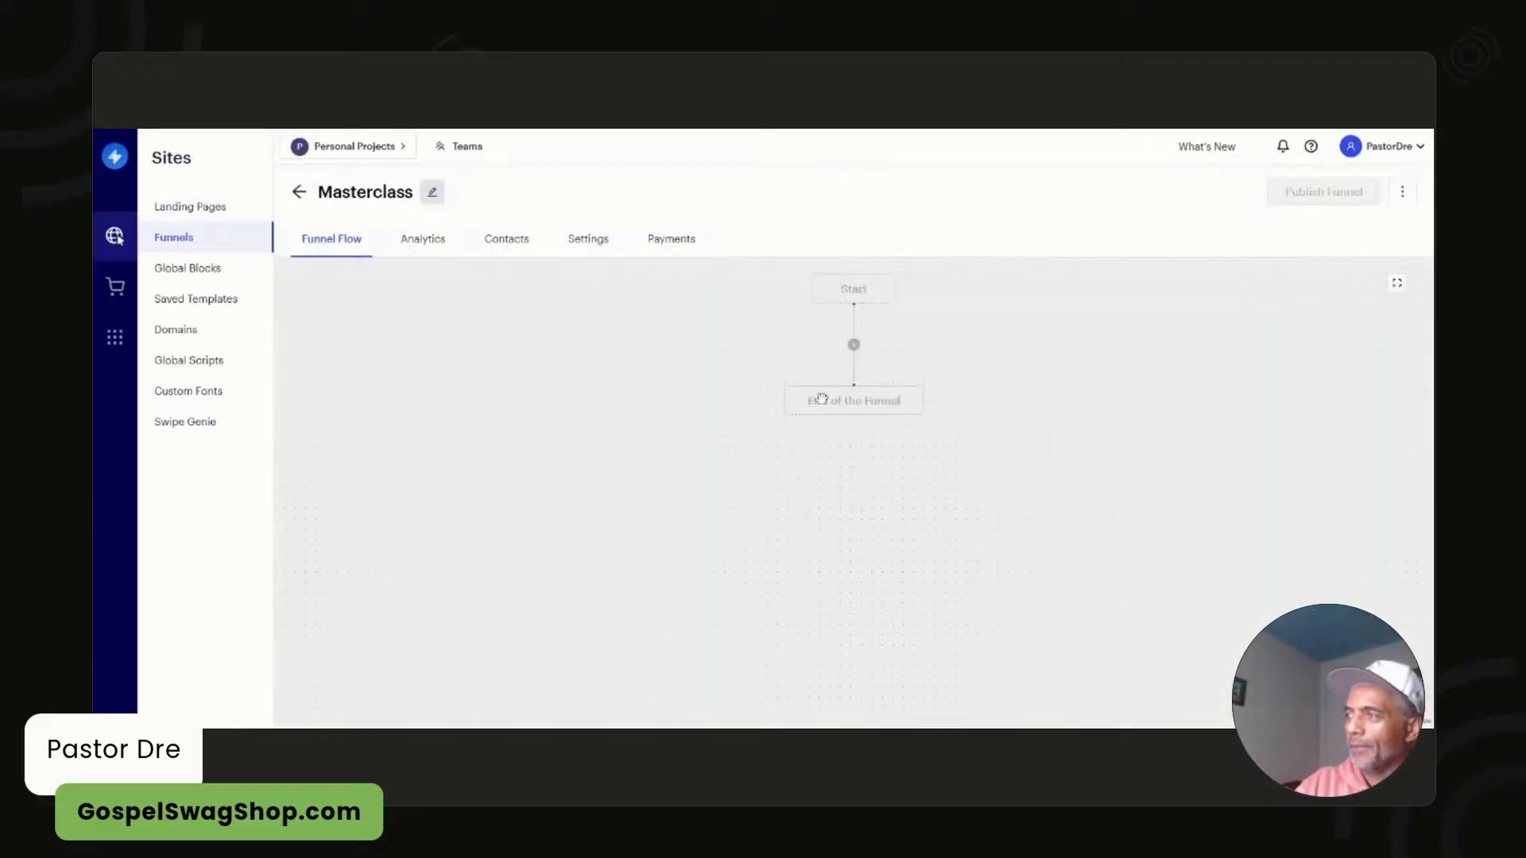
- Add a blank Lead Optin page named "optin" between the start and end of the new funnel
click(854, 345)
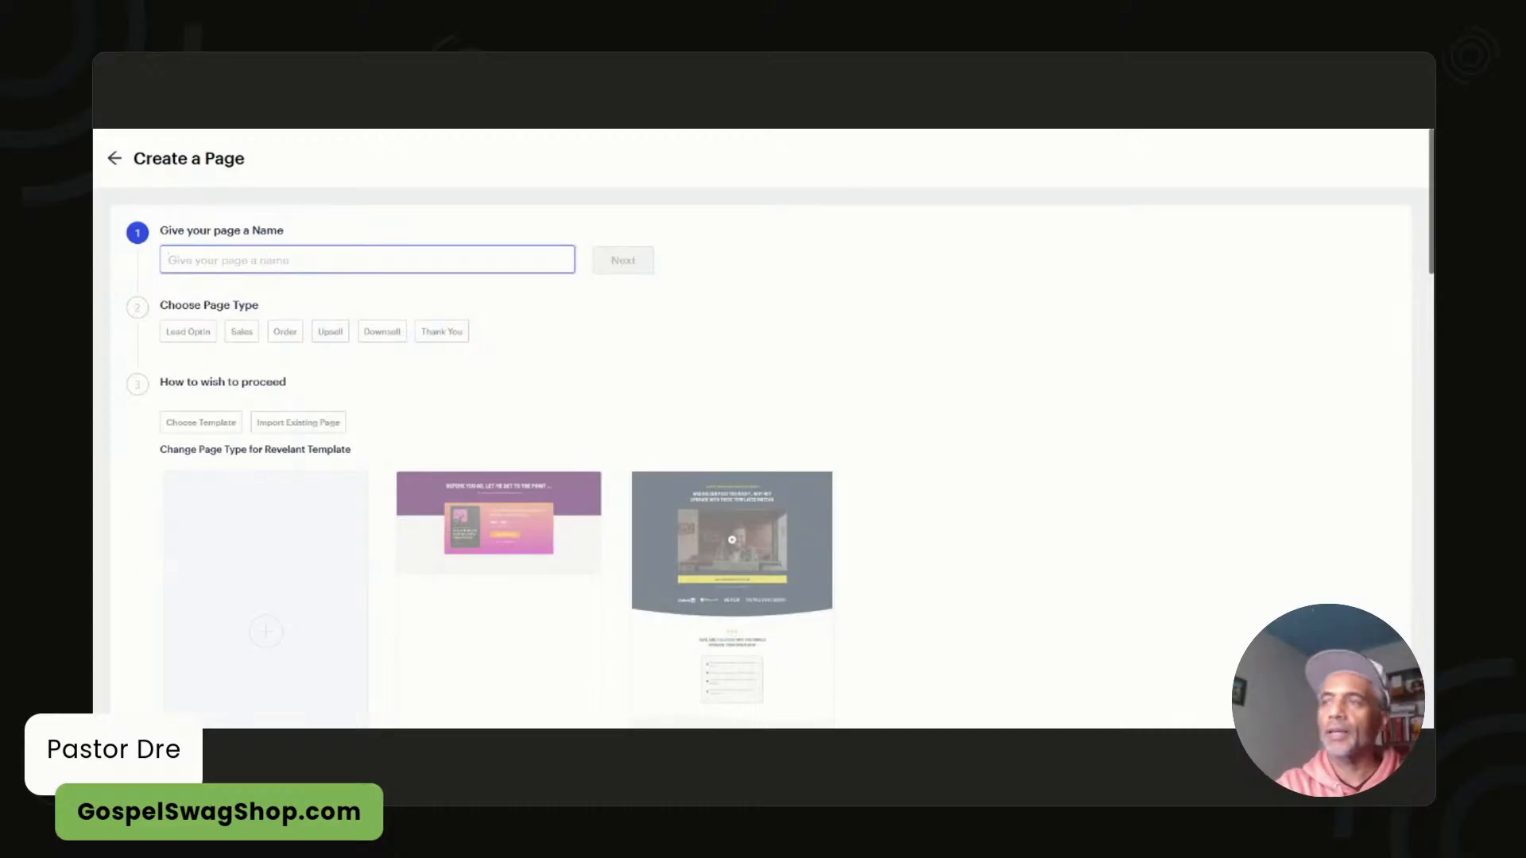
text(optin)
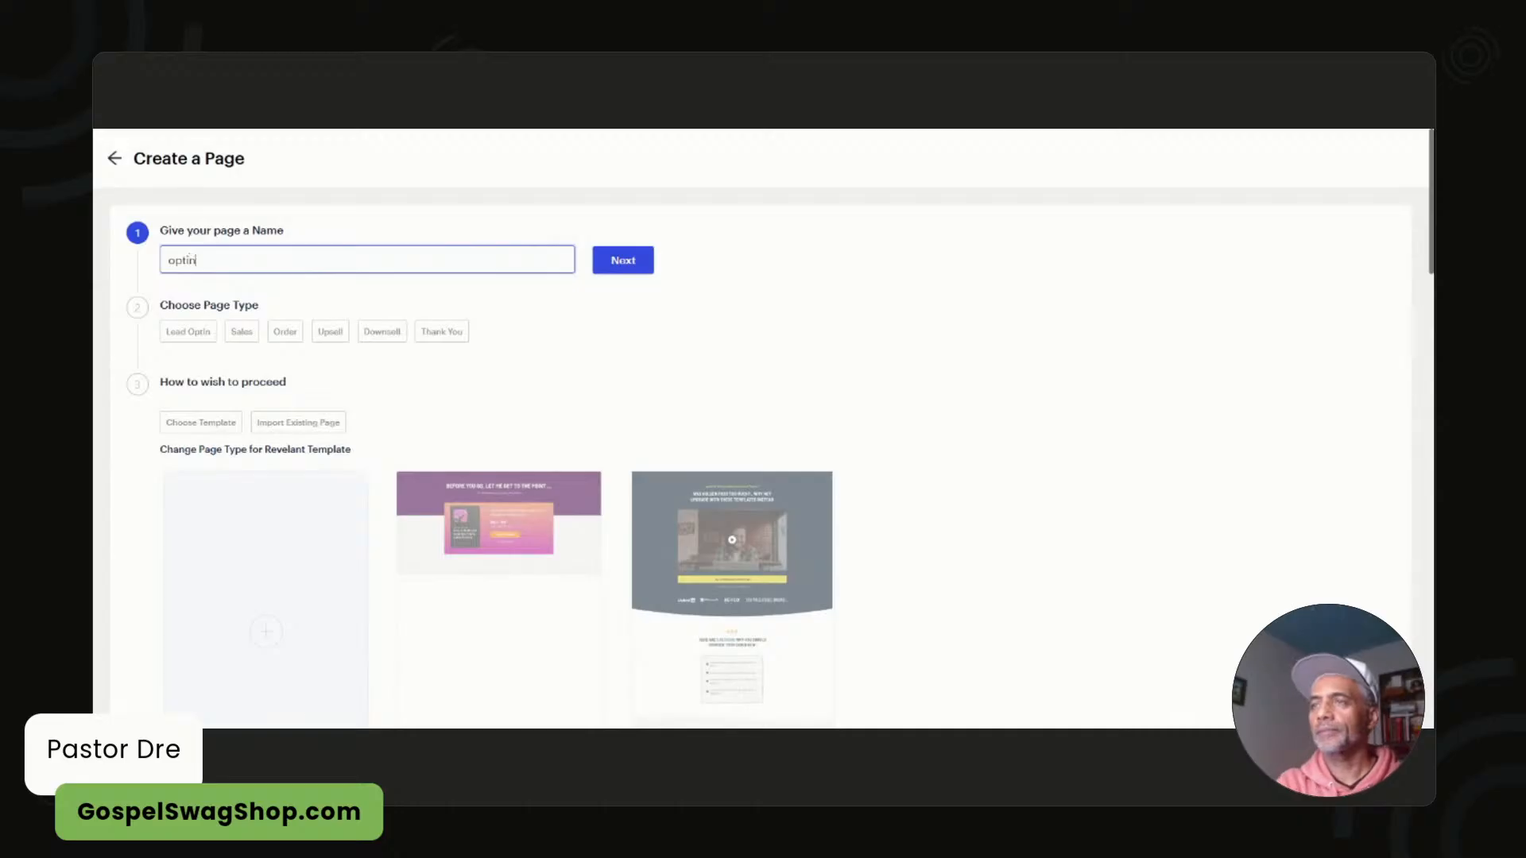
click(612, 271)
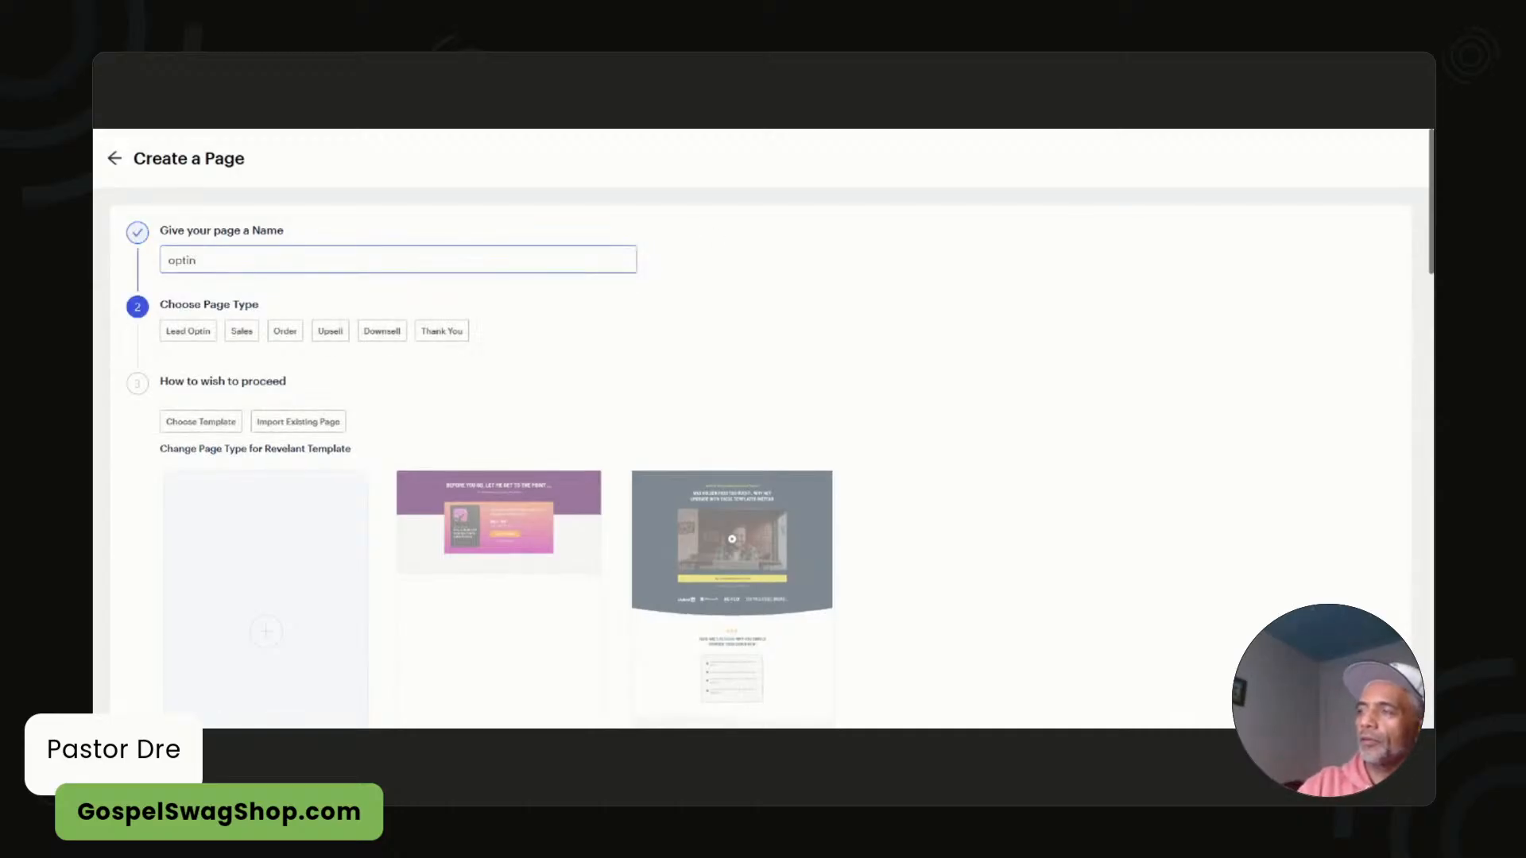
click(203, 334)
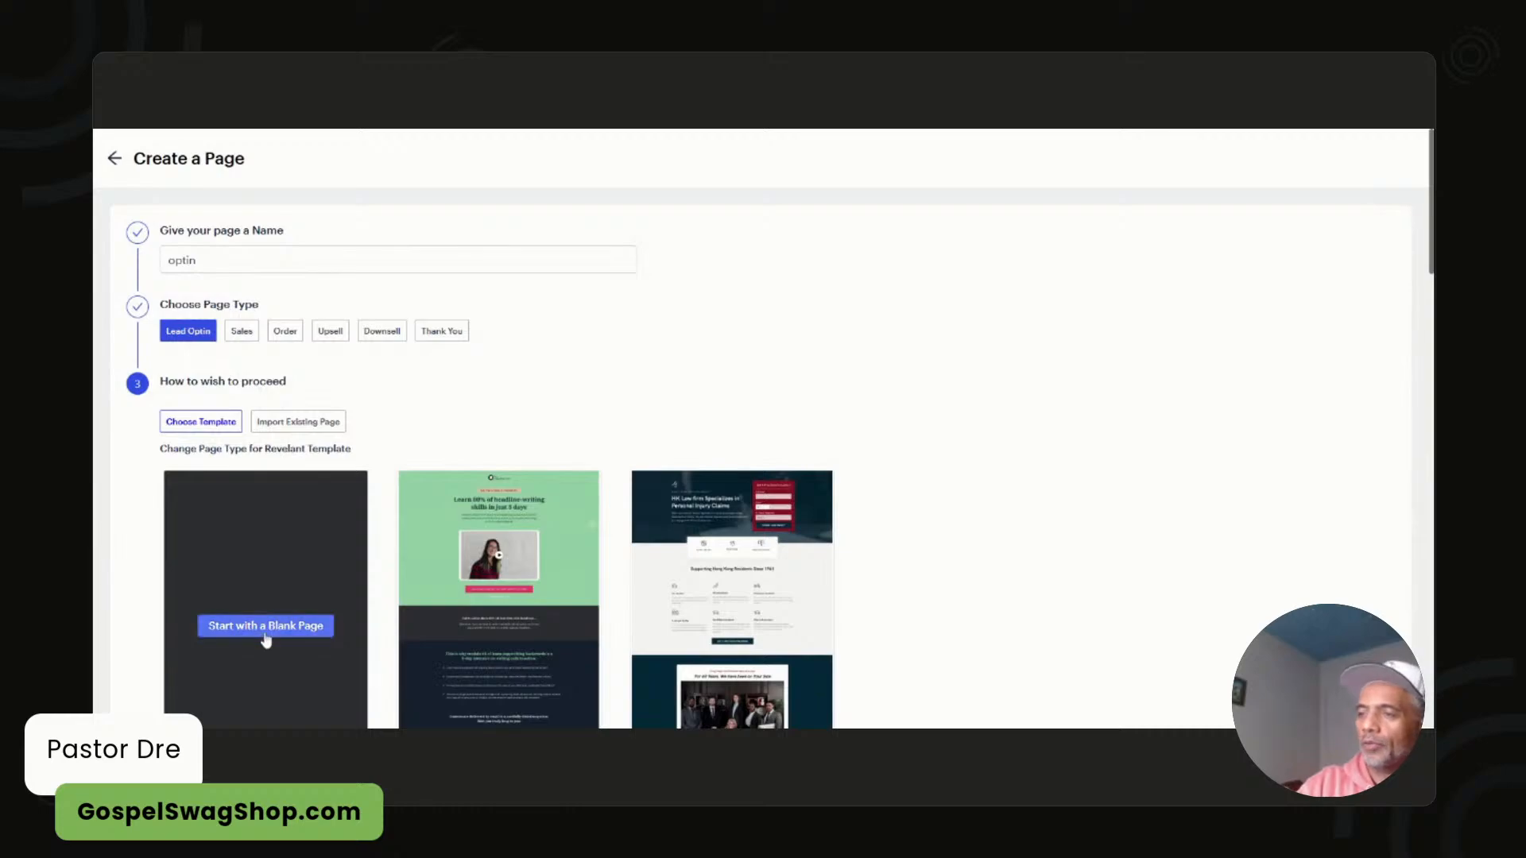
click(265, 625)
- Open the optin page for editing and add a blank single-column section containing an HTML Code module
mouse_move(801, 402)
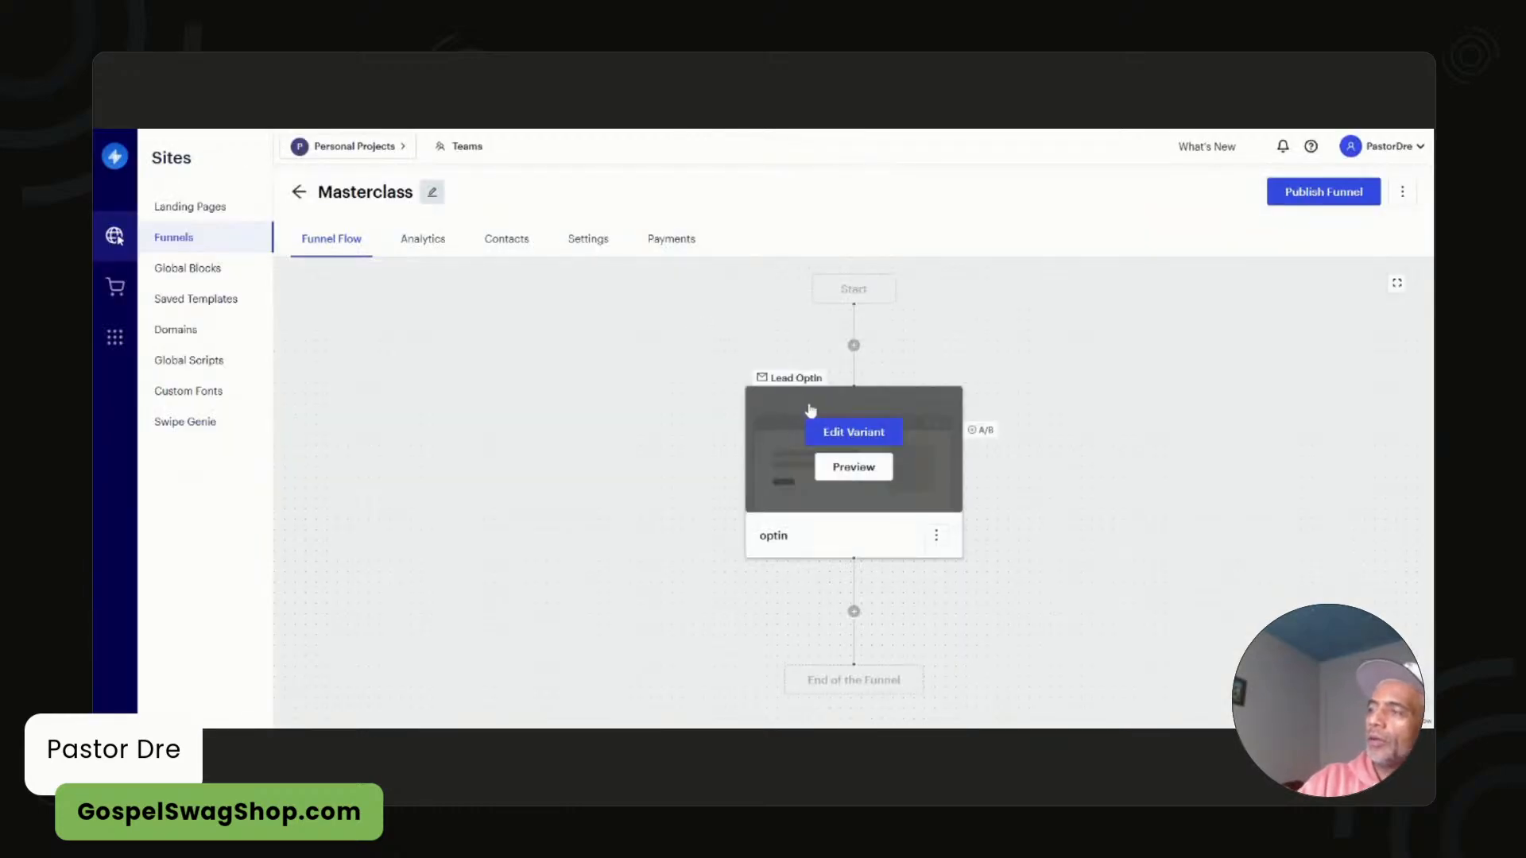
click(832, 433)
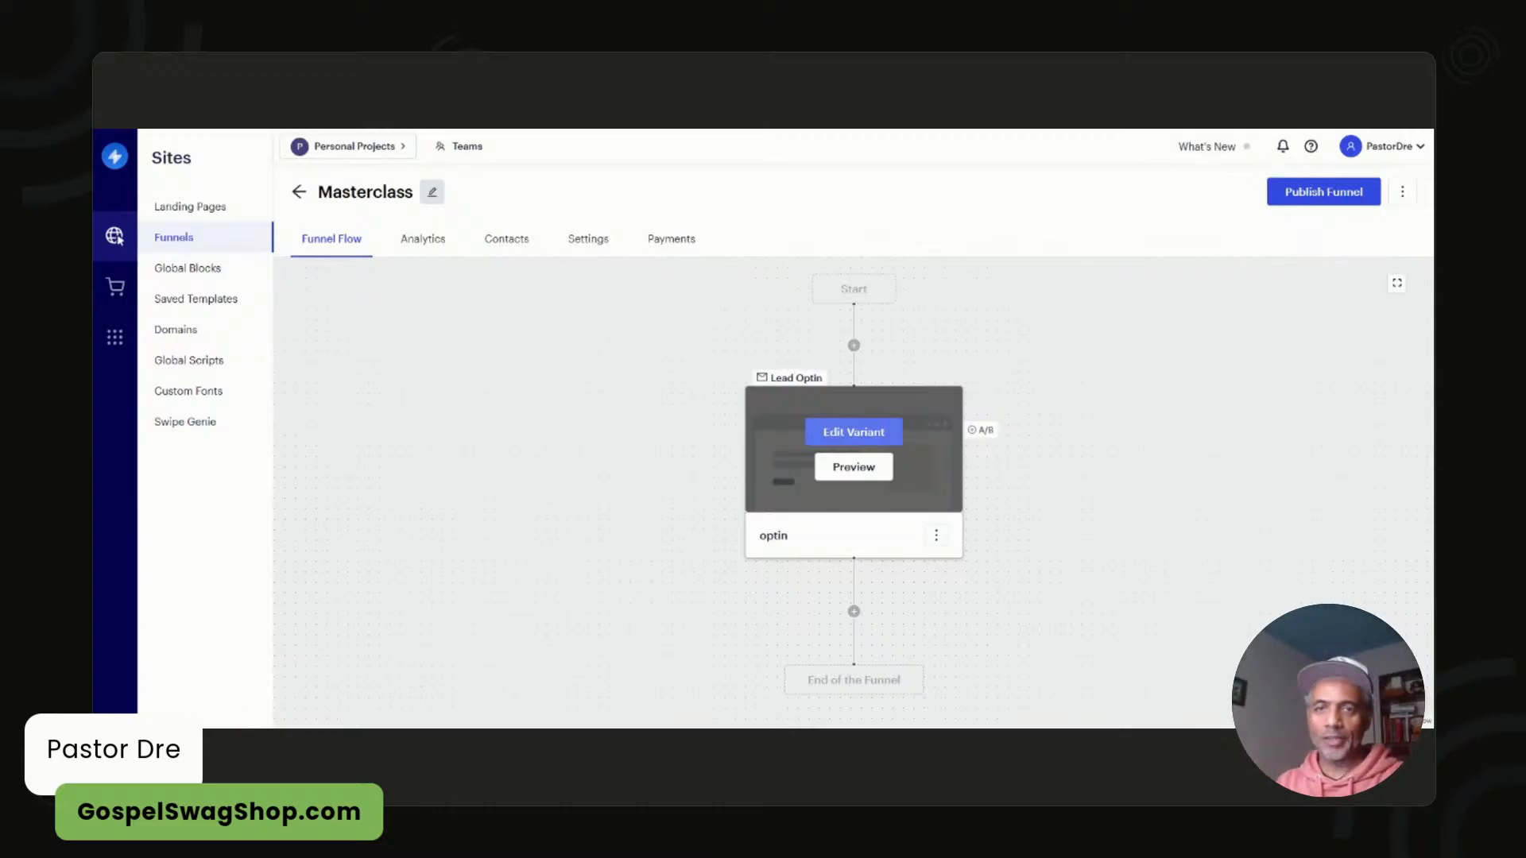
click(834, 434)
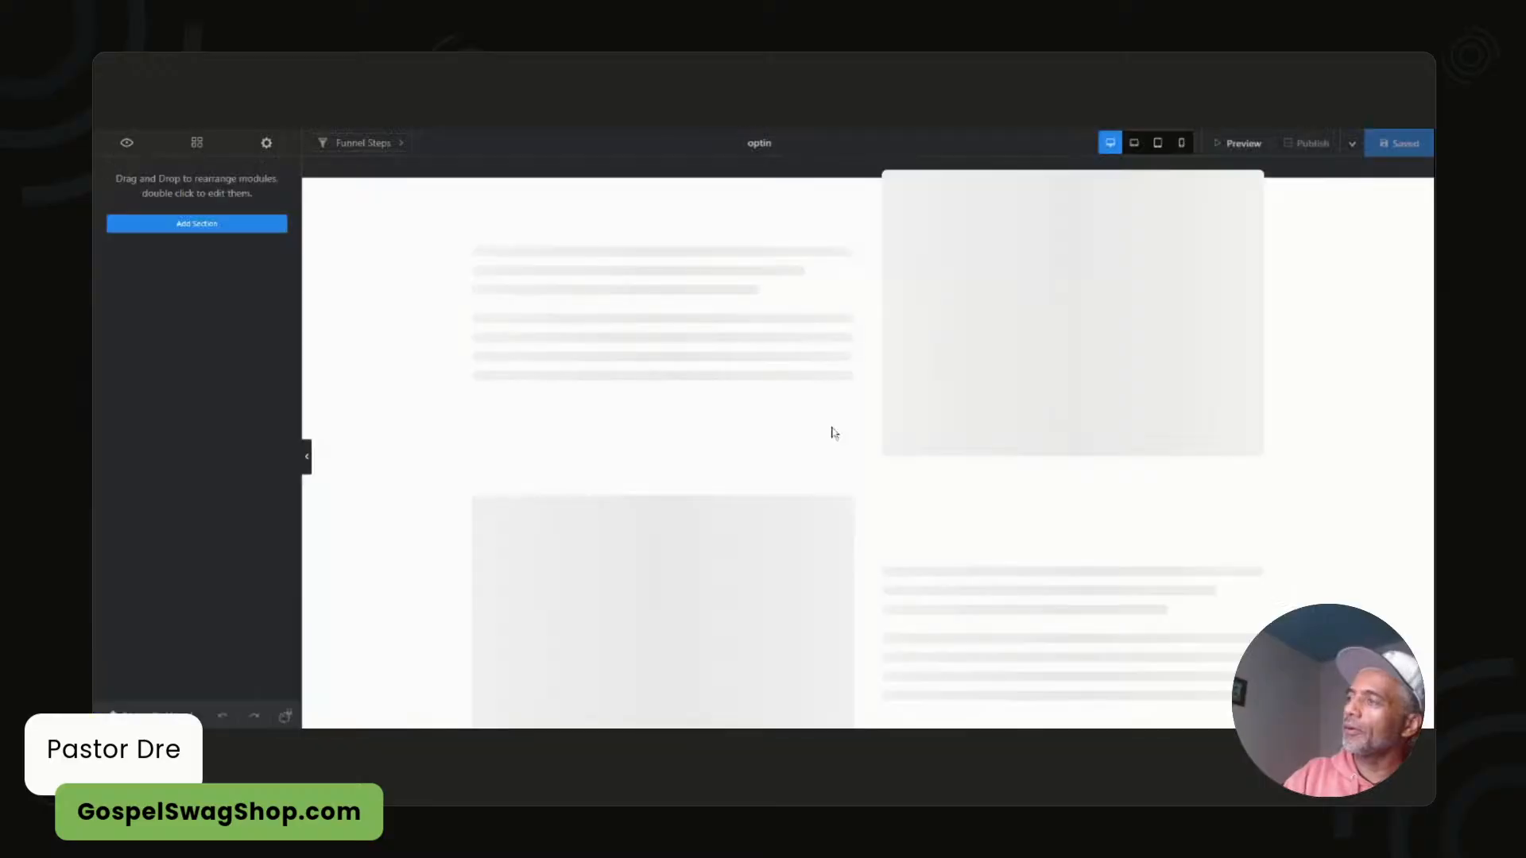
click(644, 437)
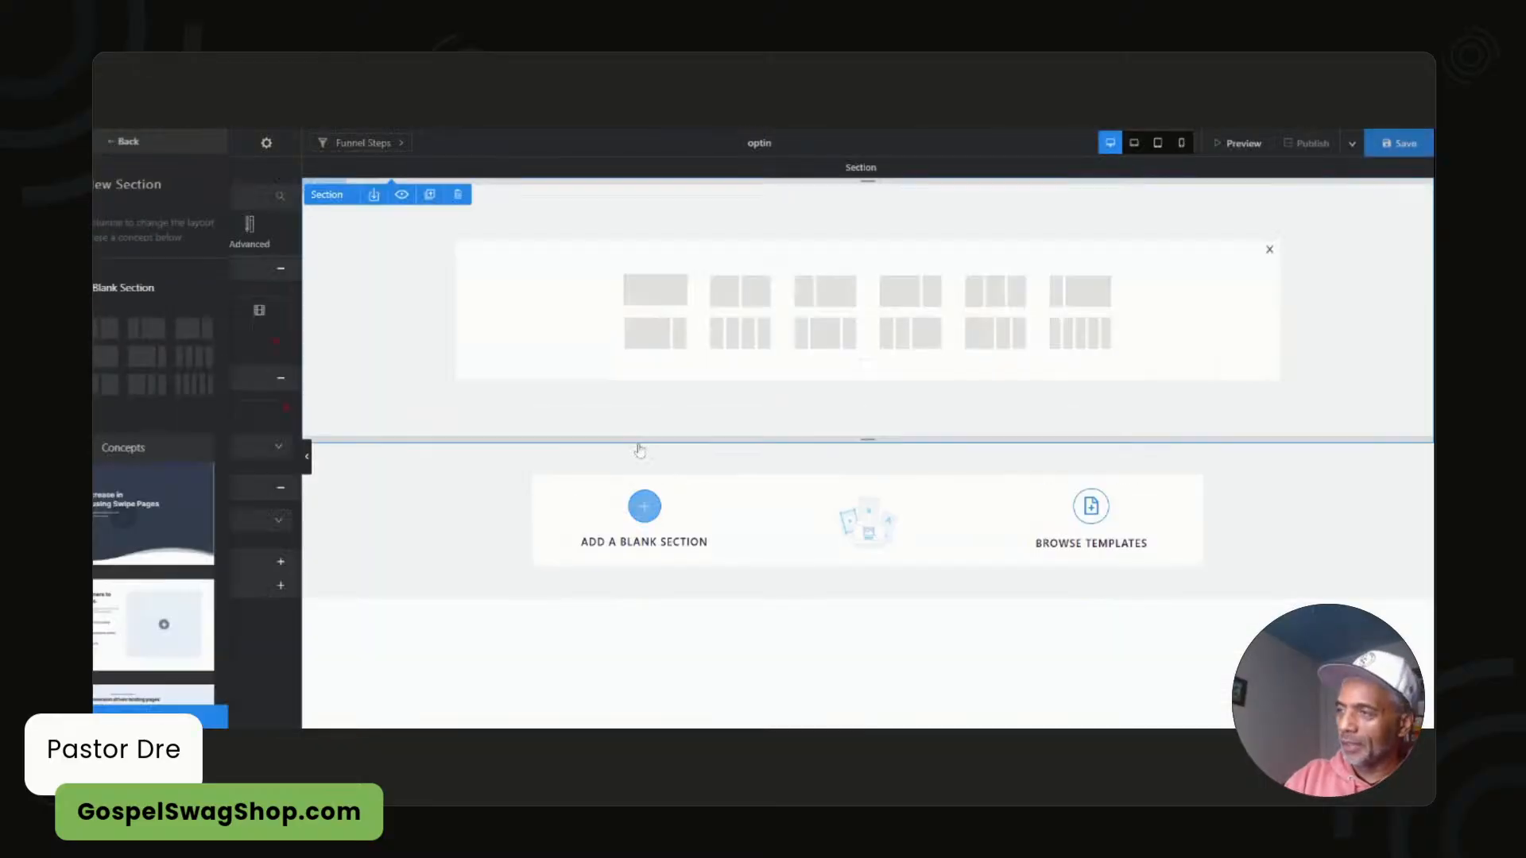
click(656, 291)
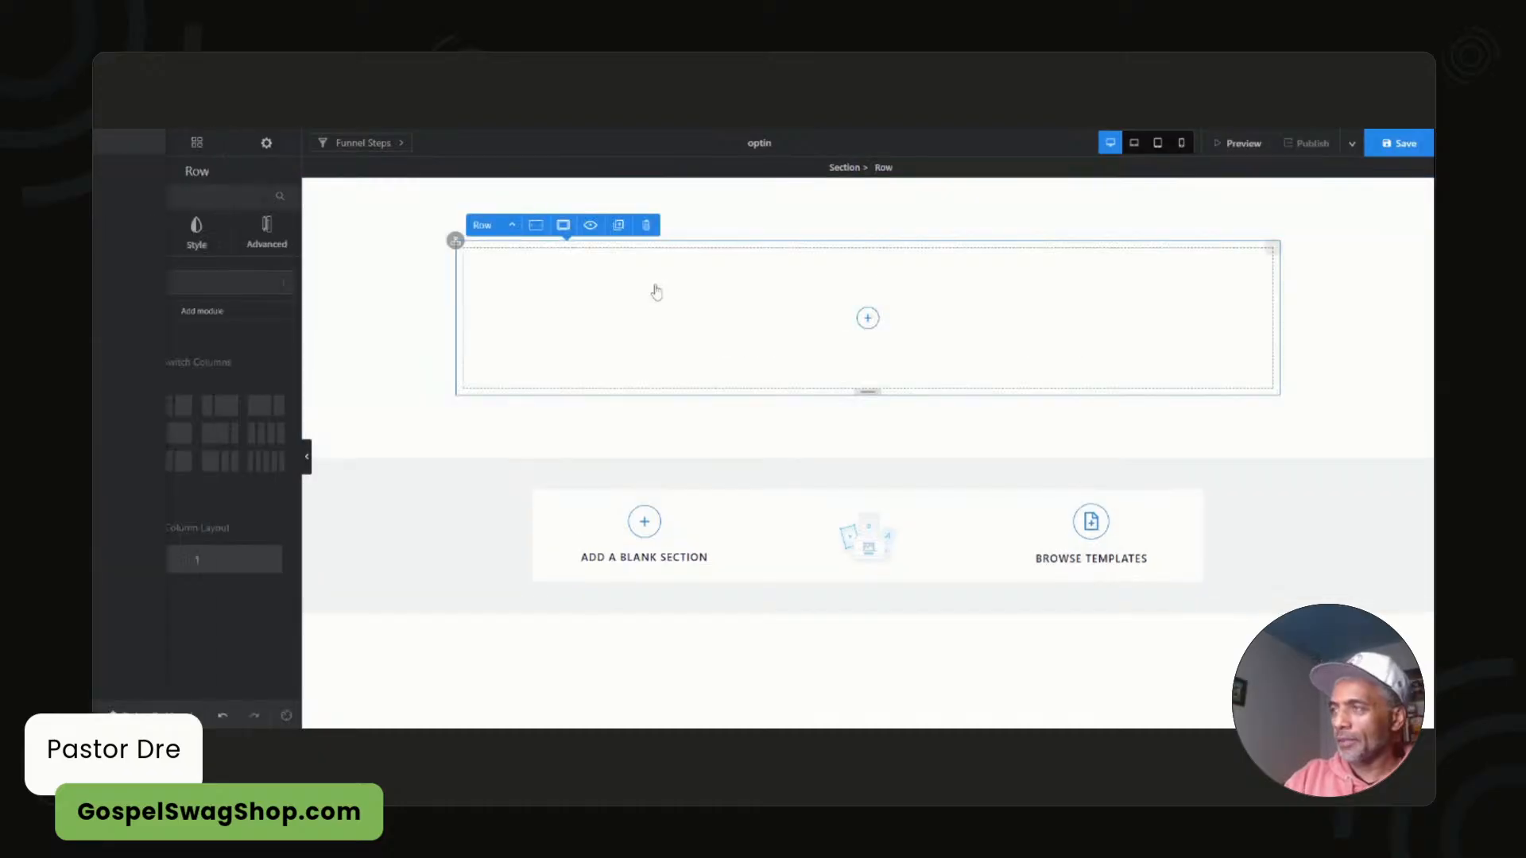
click(868, 318)
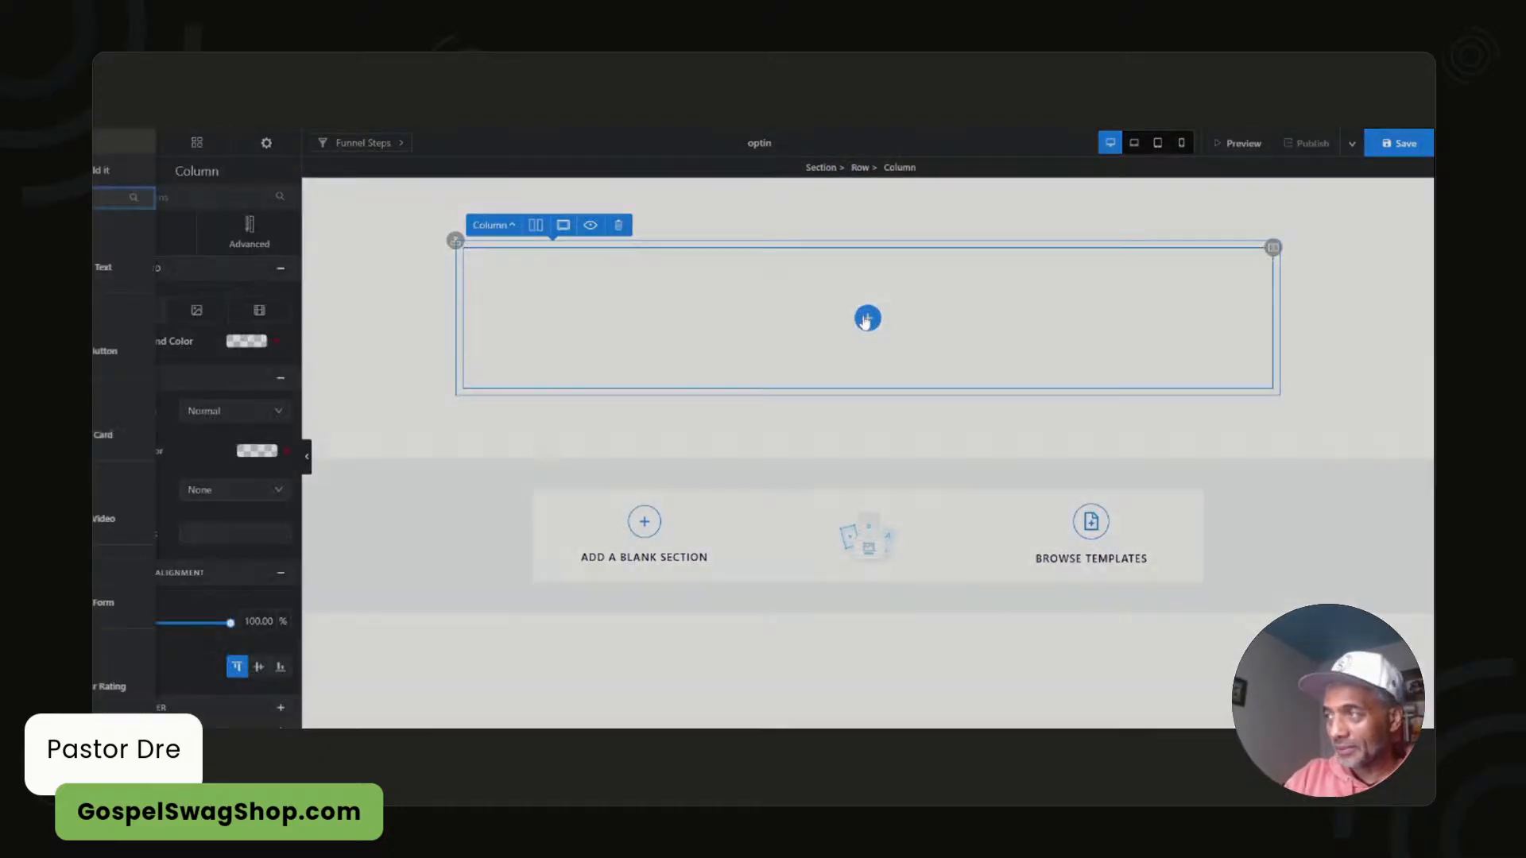
scroll(151, 453, down, 5)
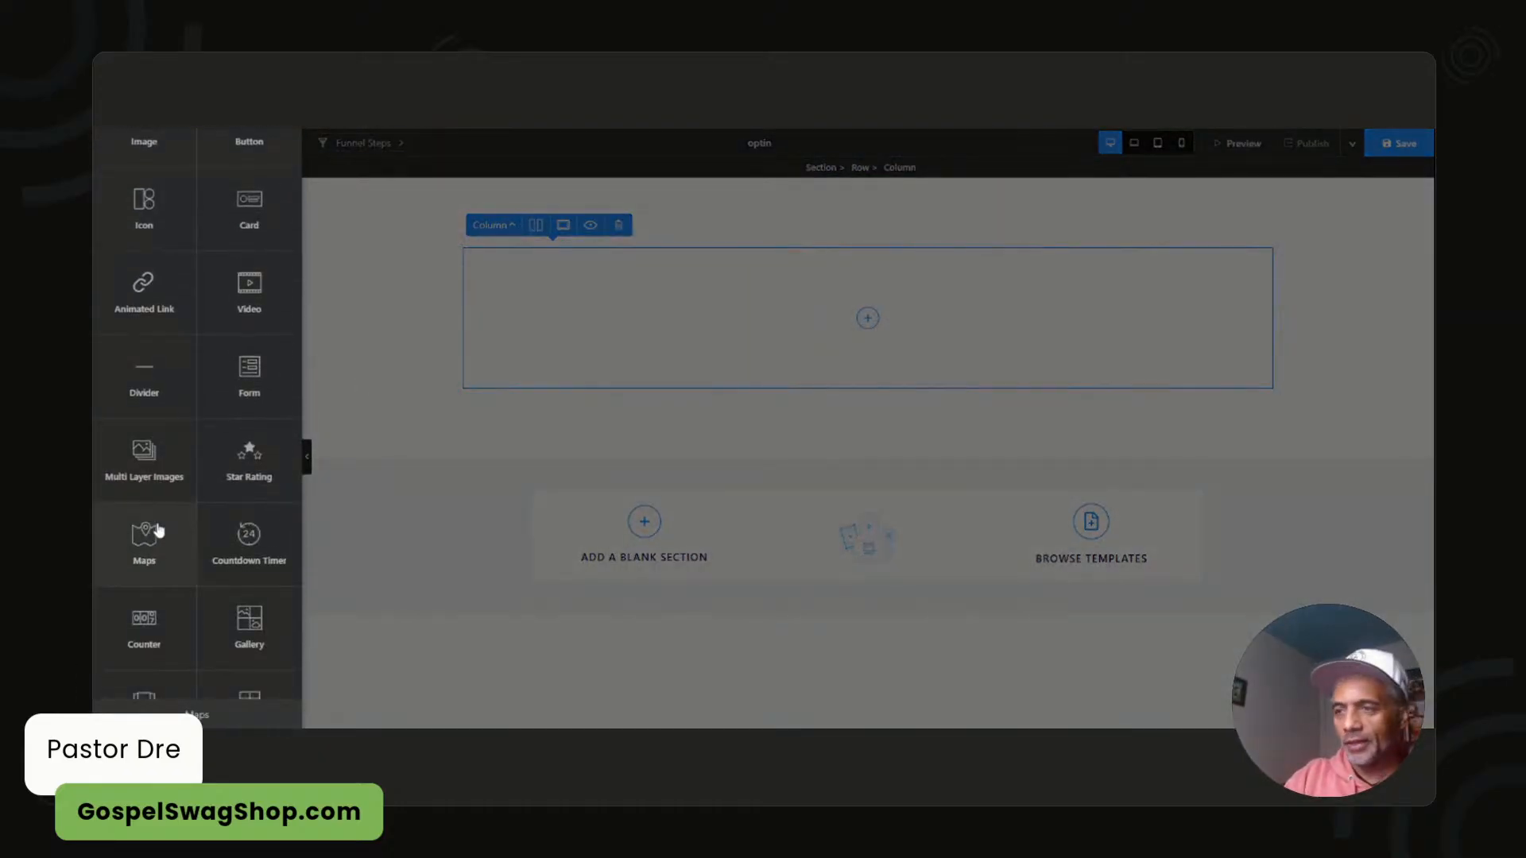
scroll(159, 531, down, 2)
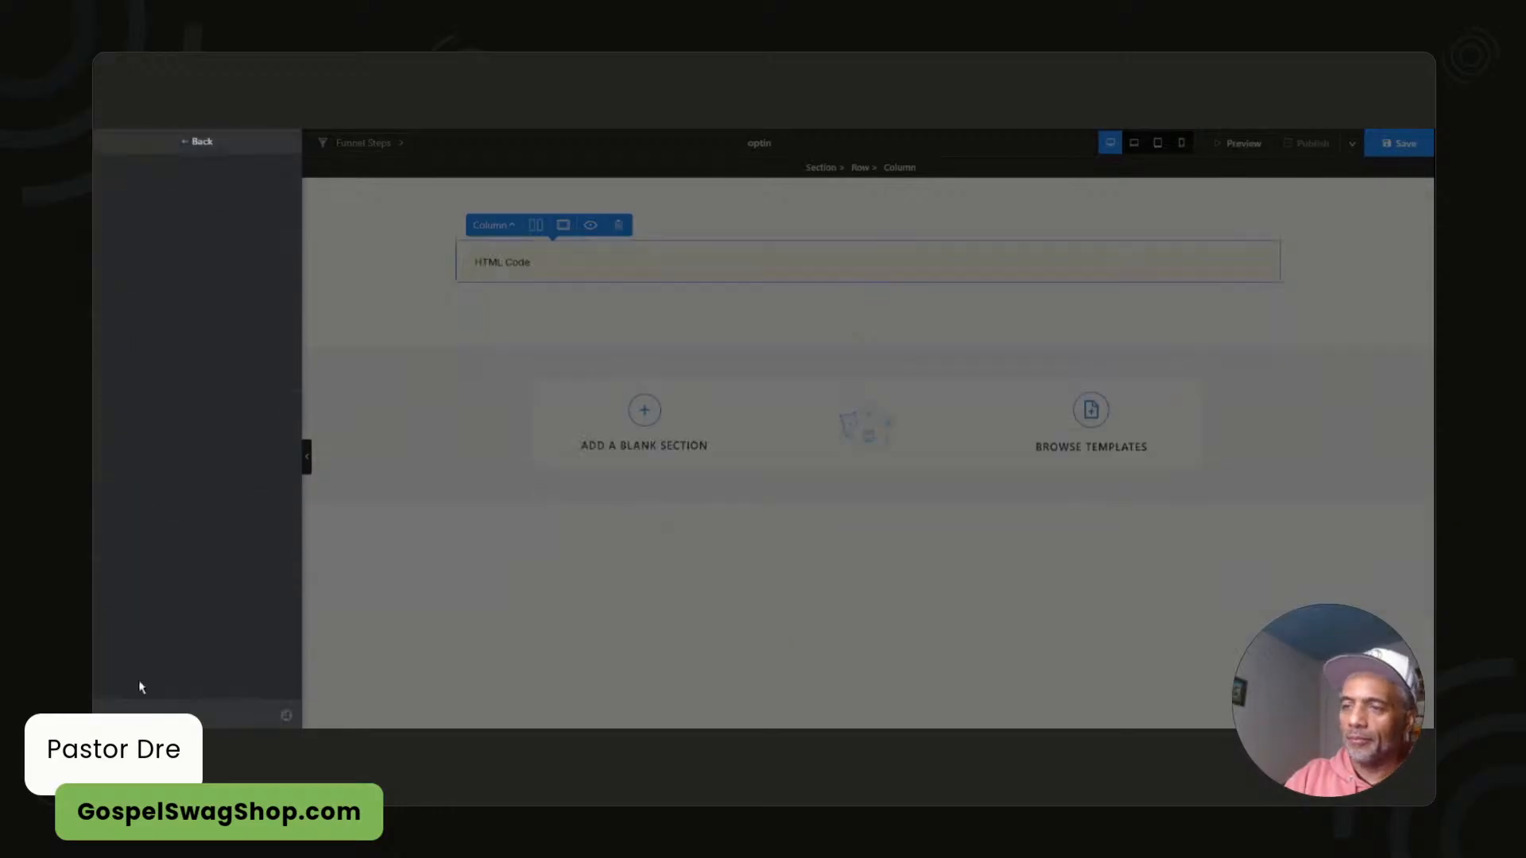
click(141, 678)
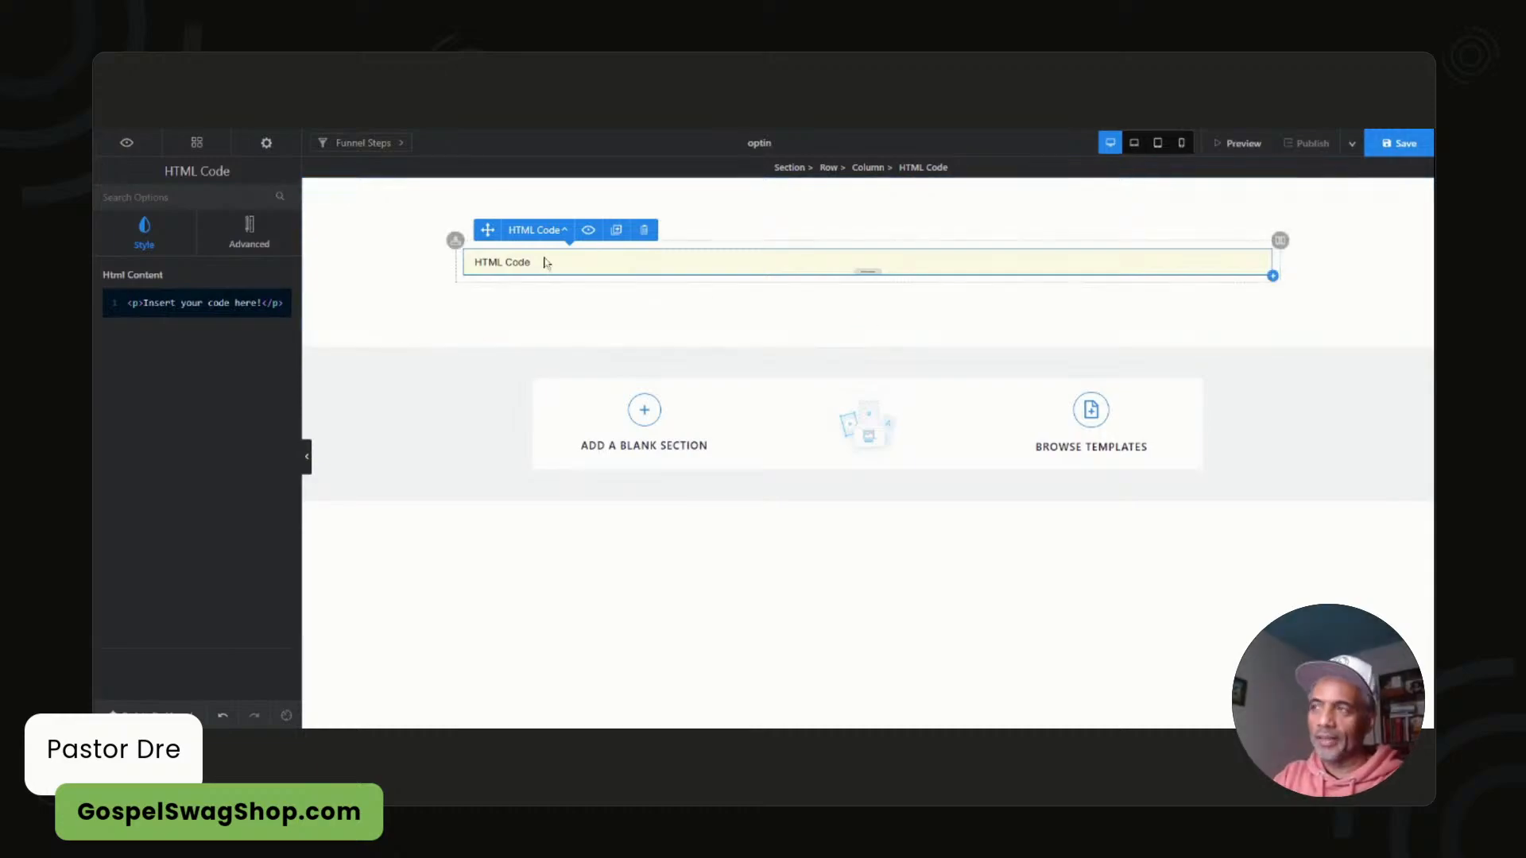
- Replace the module's placeholder HTML with the copied masterclass features code, save the page and check its preview down to the Save My Seat Now button
double_click(246, 303)
key(ctrl+a)
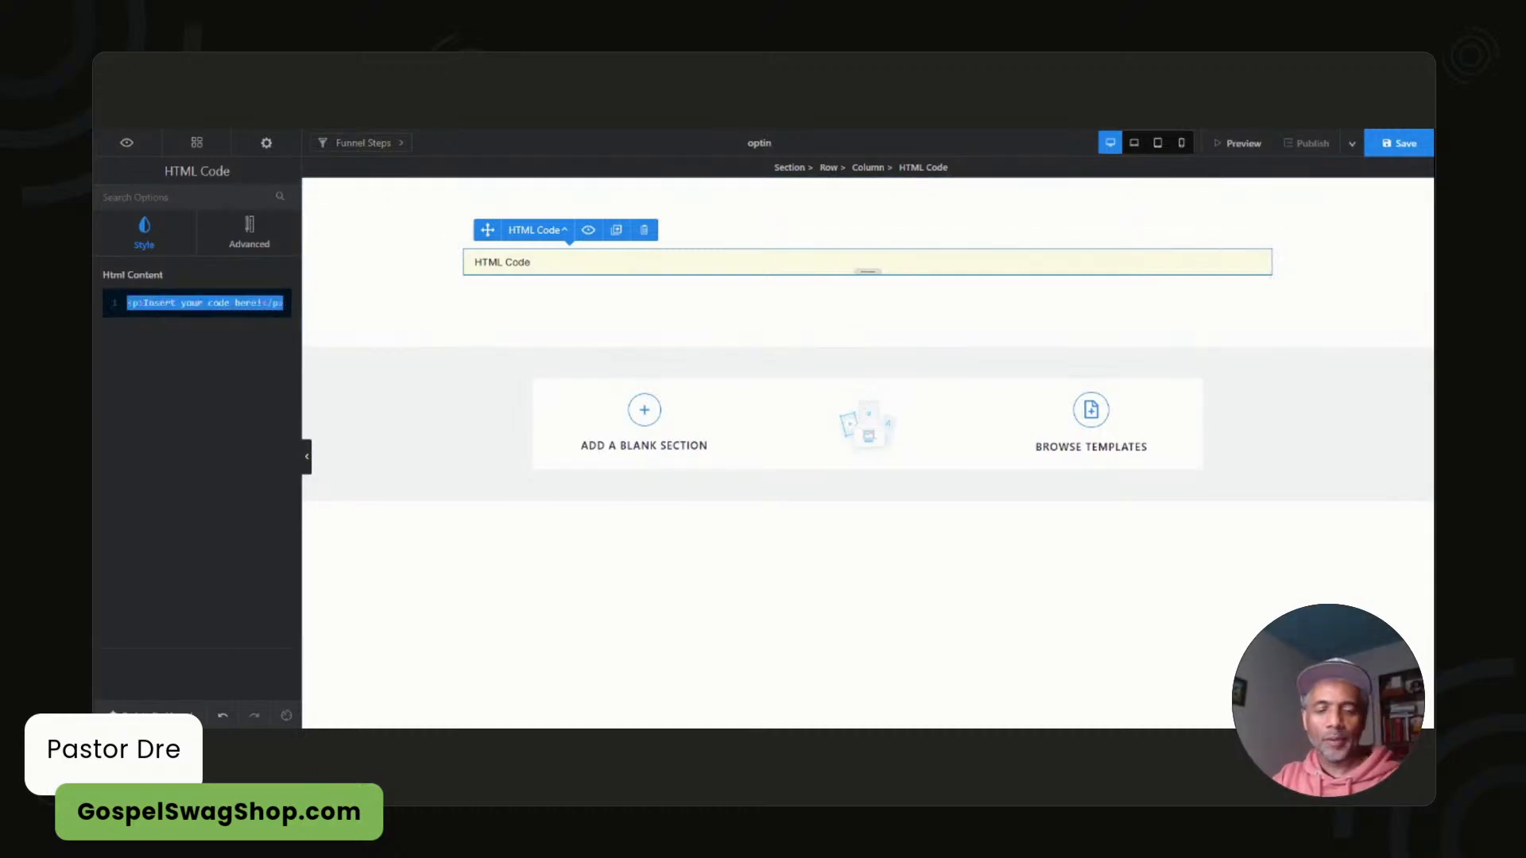
key(ctrl+v)
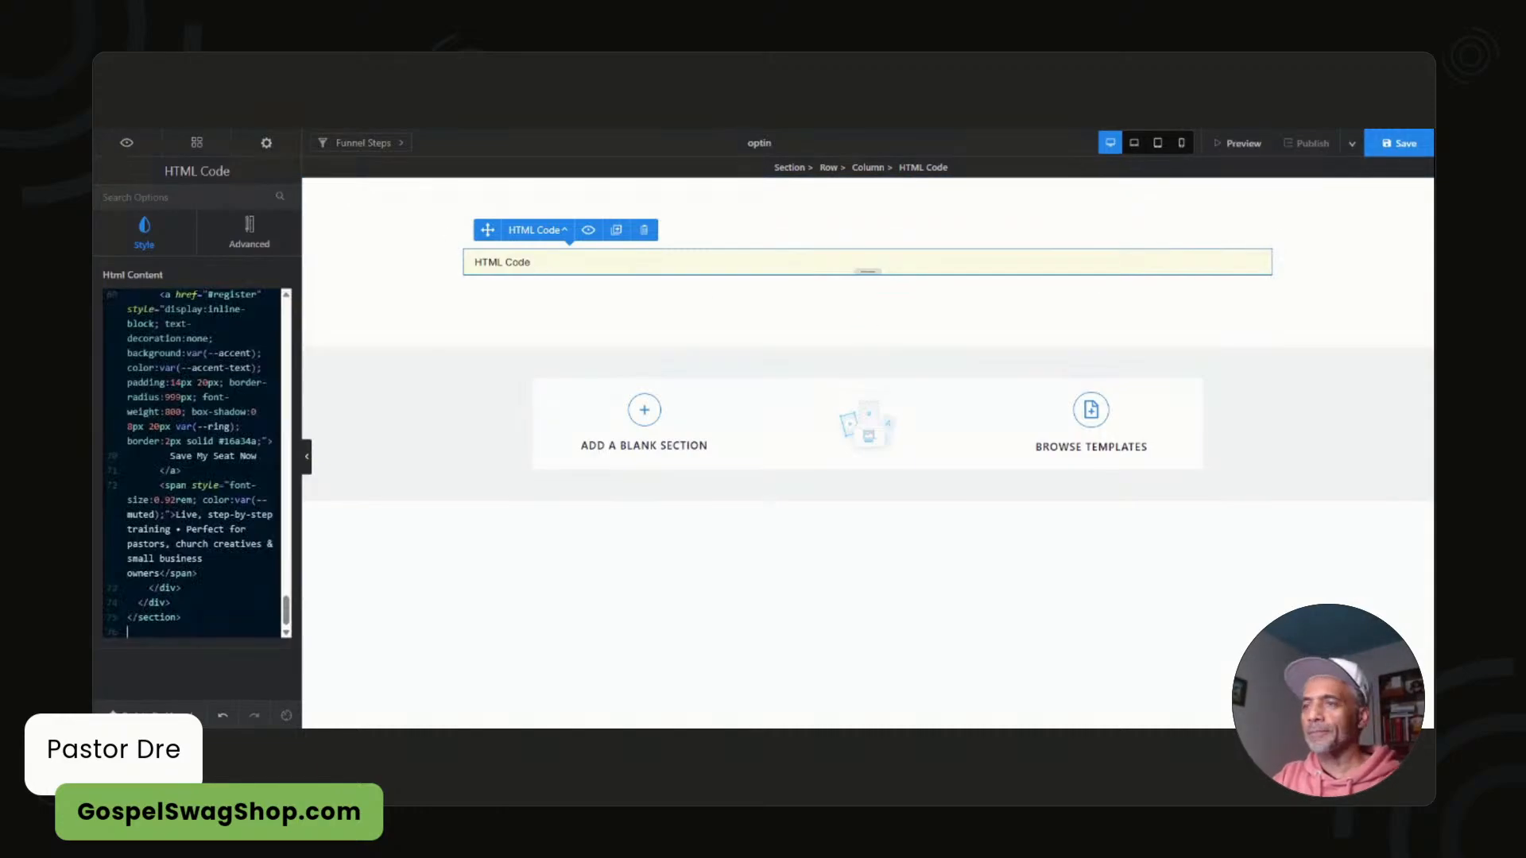
click(1383, 150)
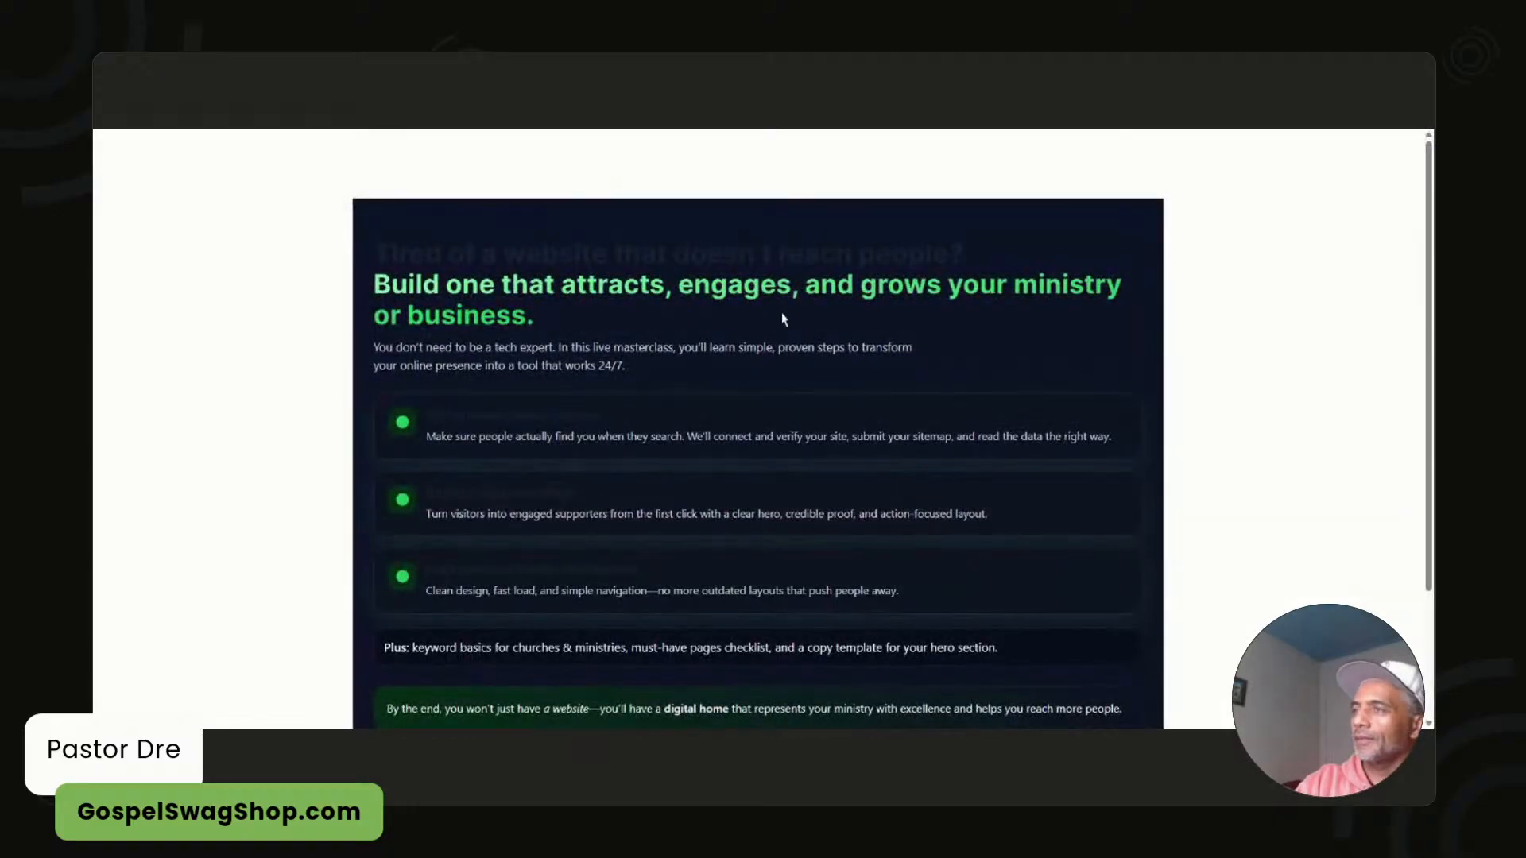
scroll(783, 318, down, 2)
scroll(785, 324, down, 1)
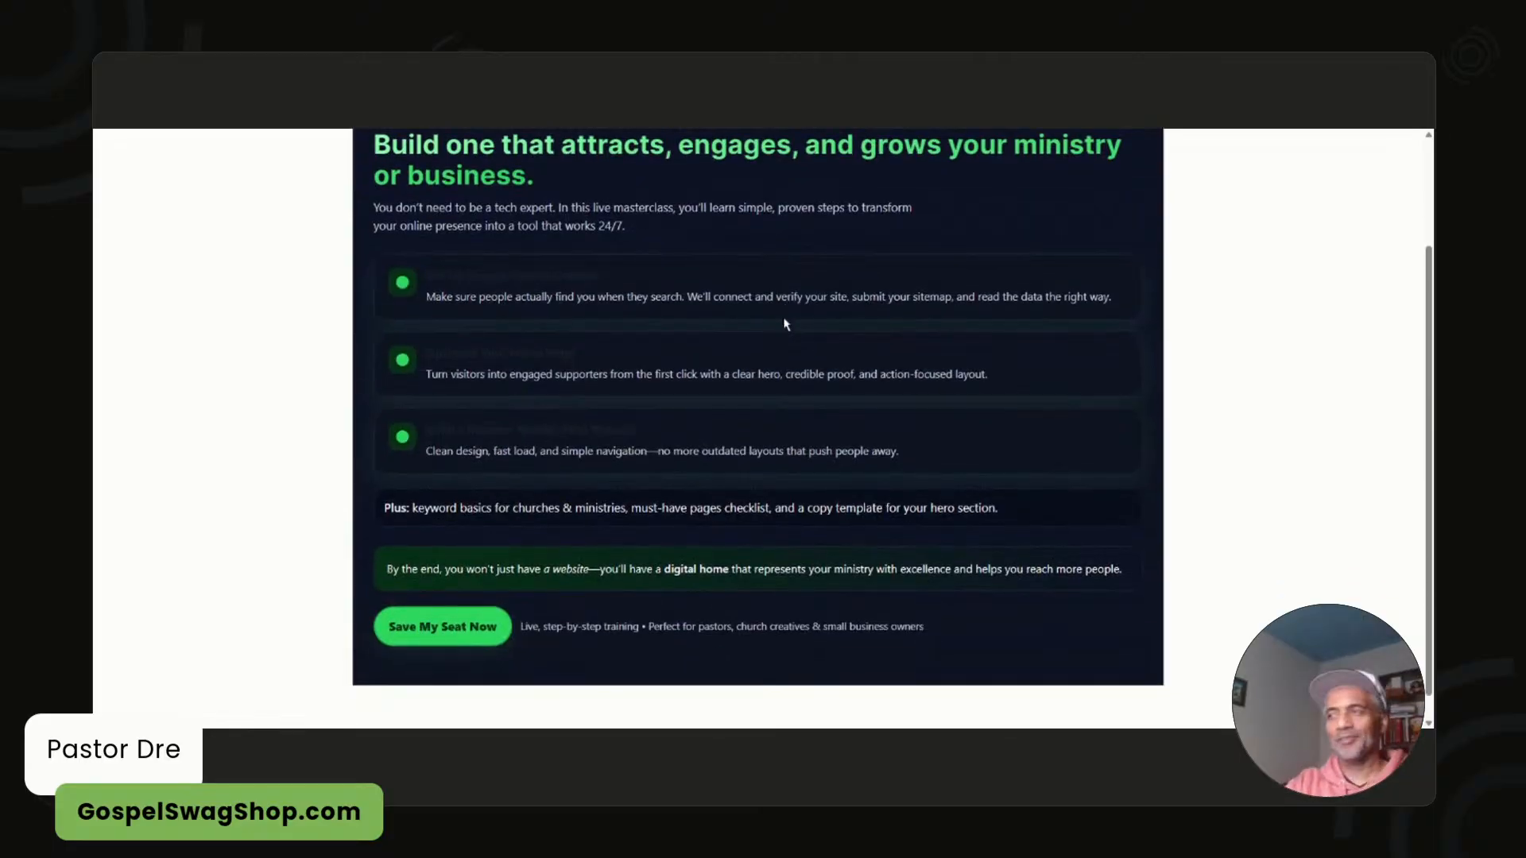
- Switch to ChatGPT and send the request "Can you change the top text to white as it is dark and hard to readh"
scroll(785, 324, up, 2)
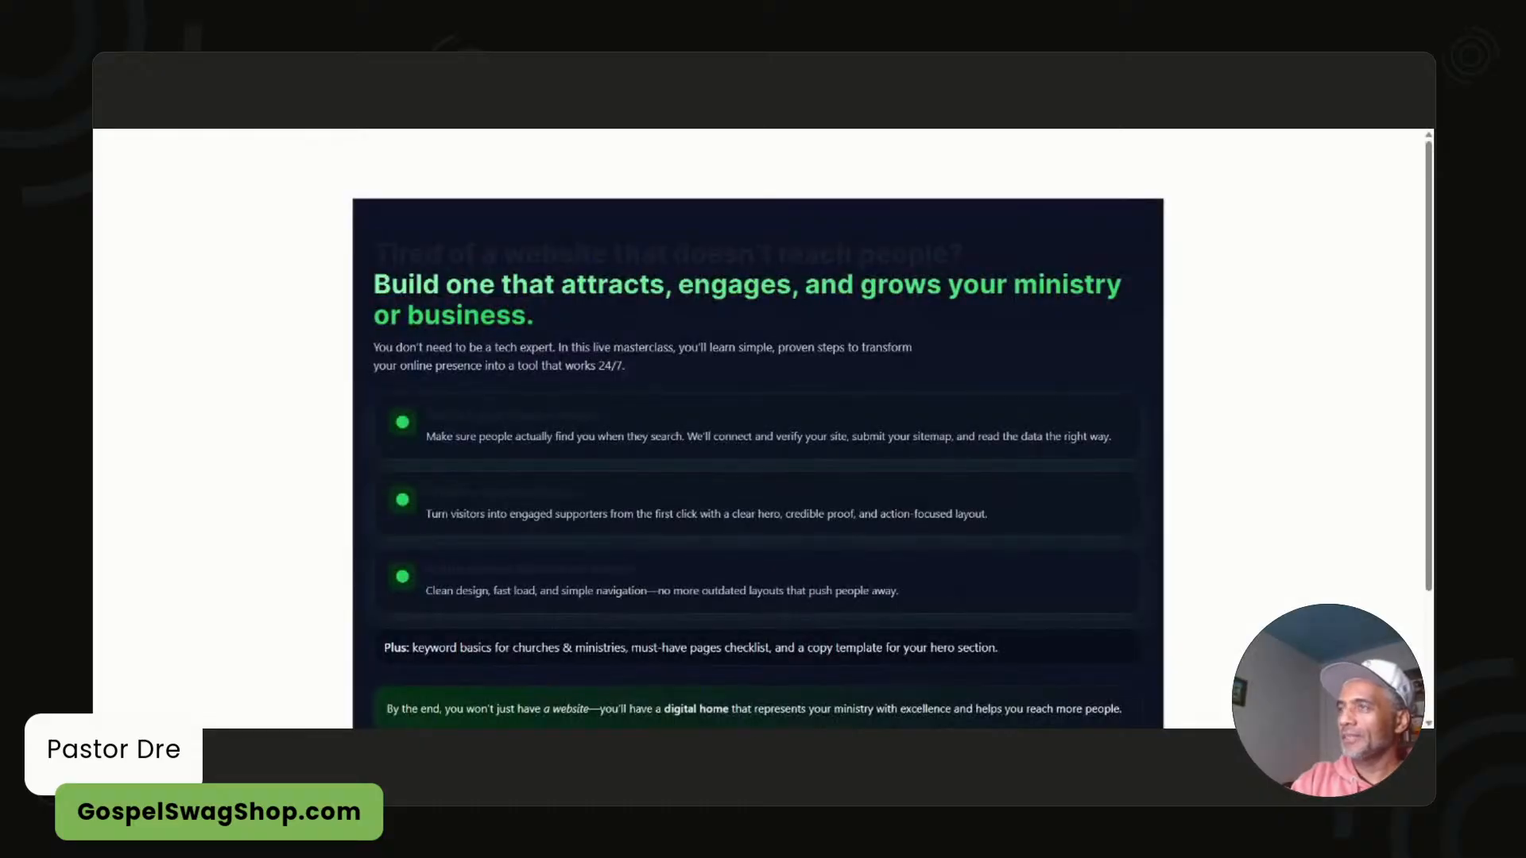
key(ctrl+Tab)
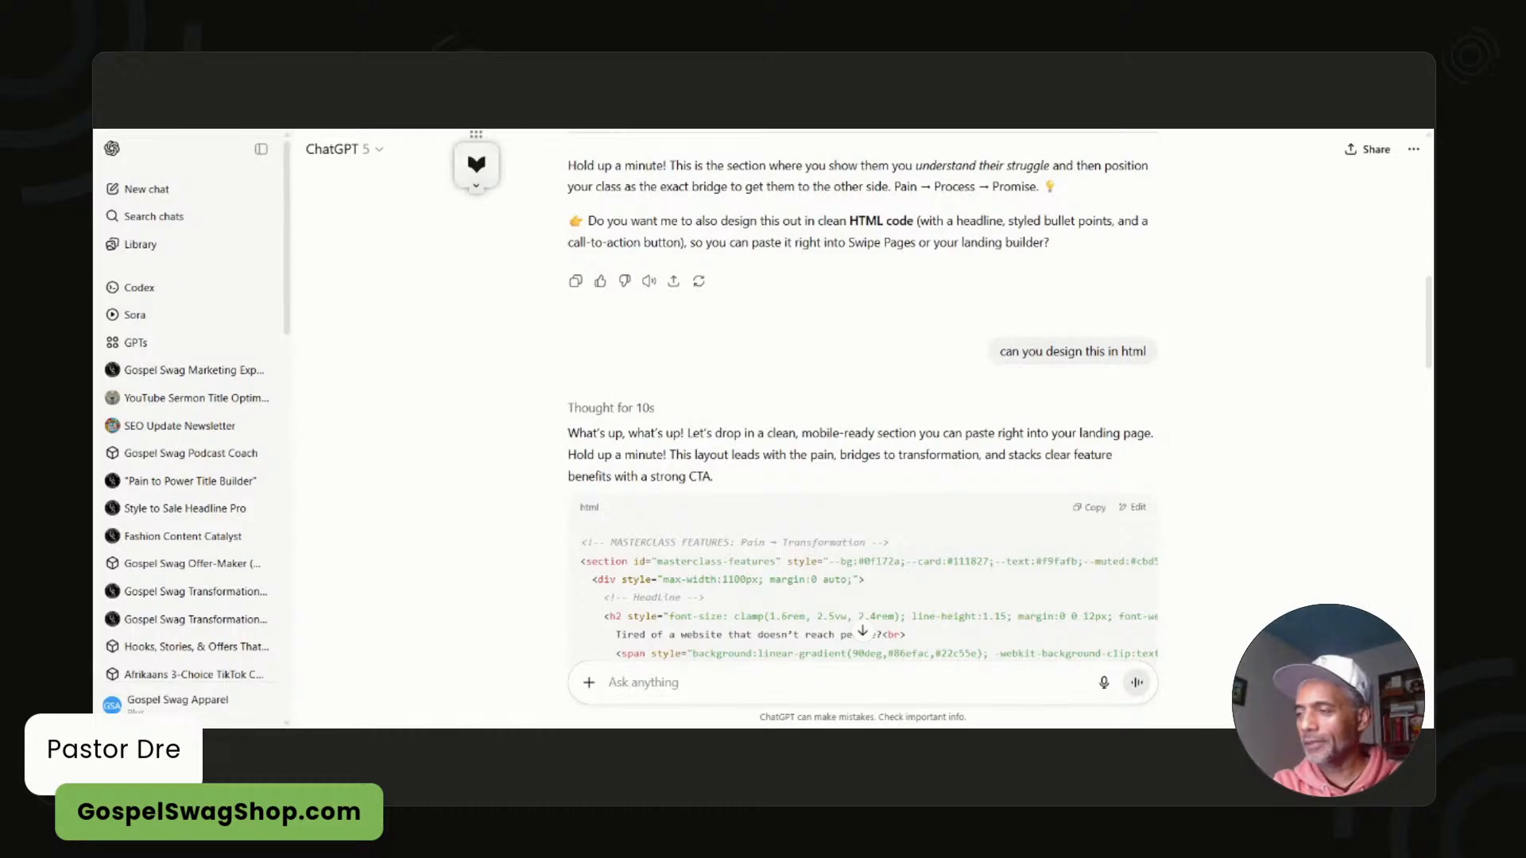
text(Can you c)
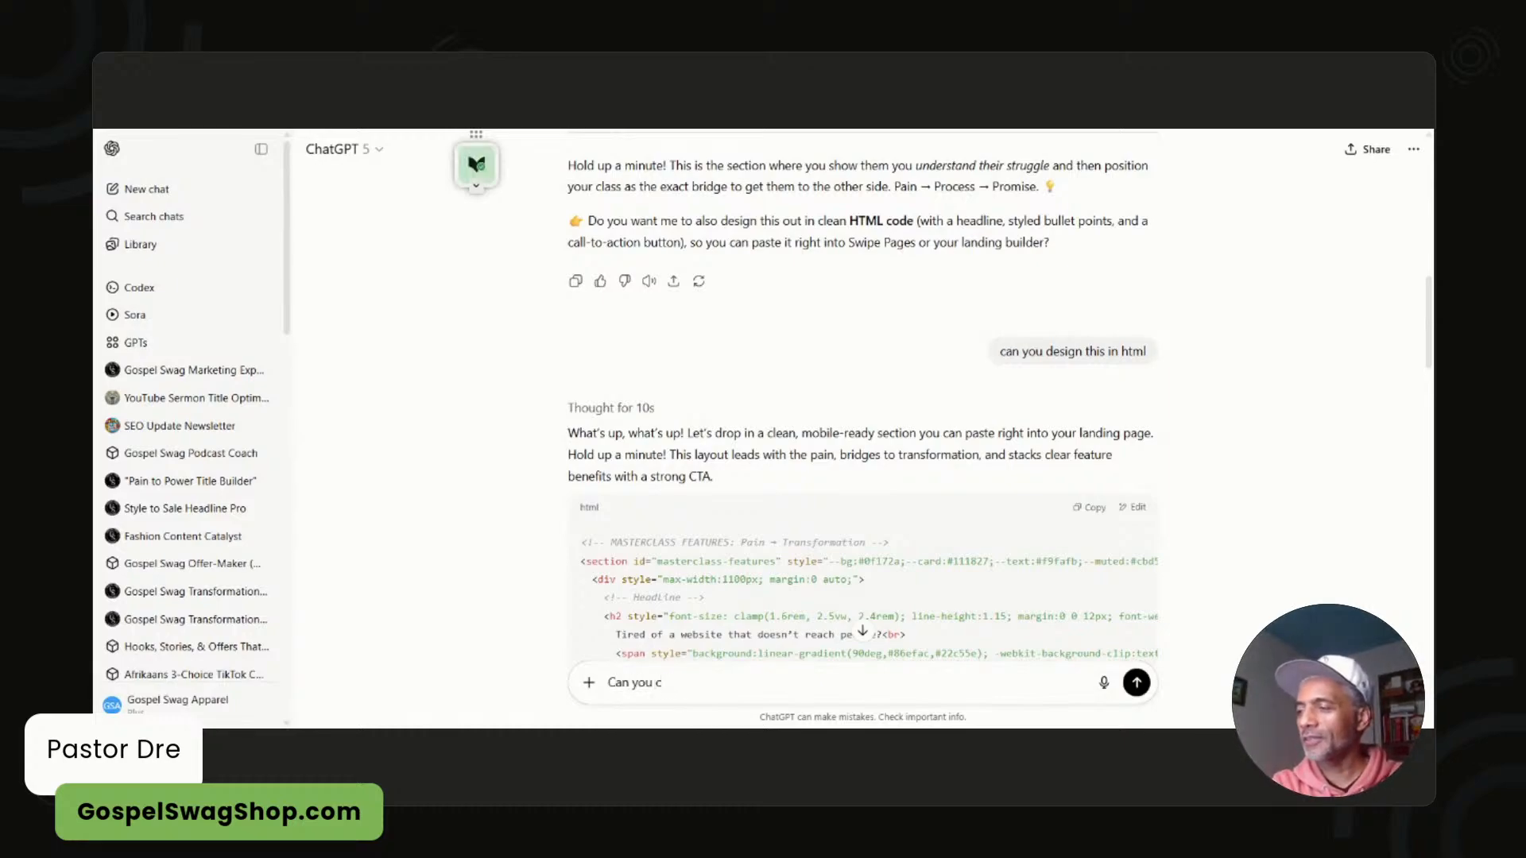
text(hange)
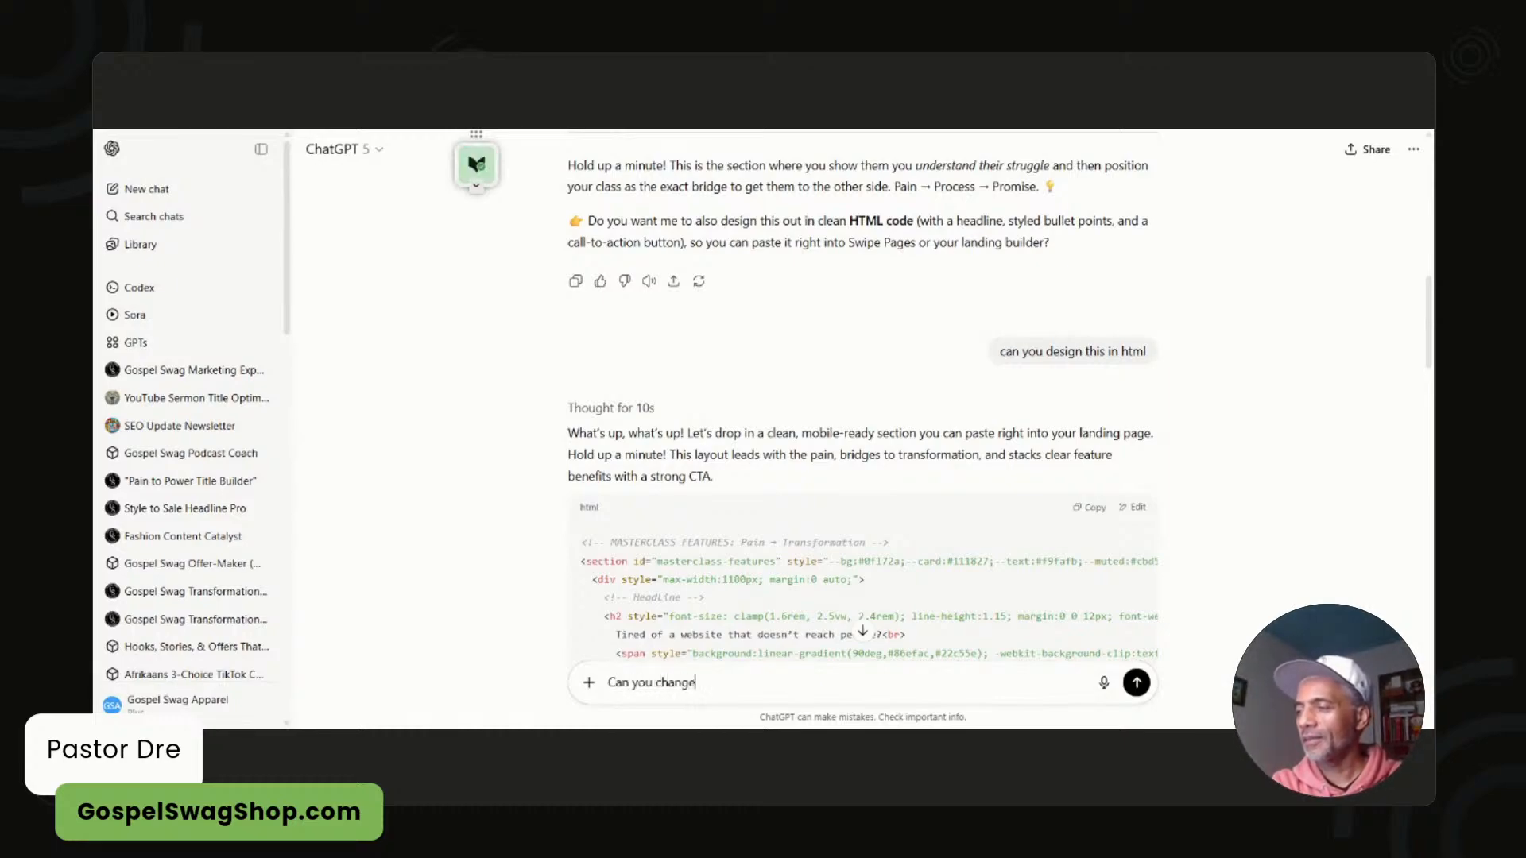
text( the top tex)
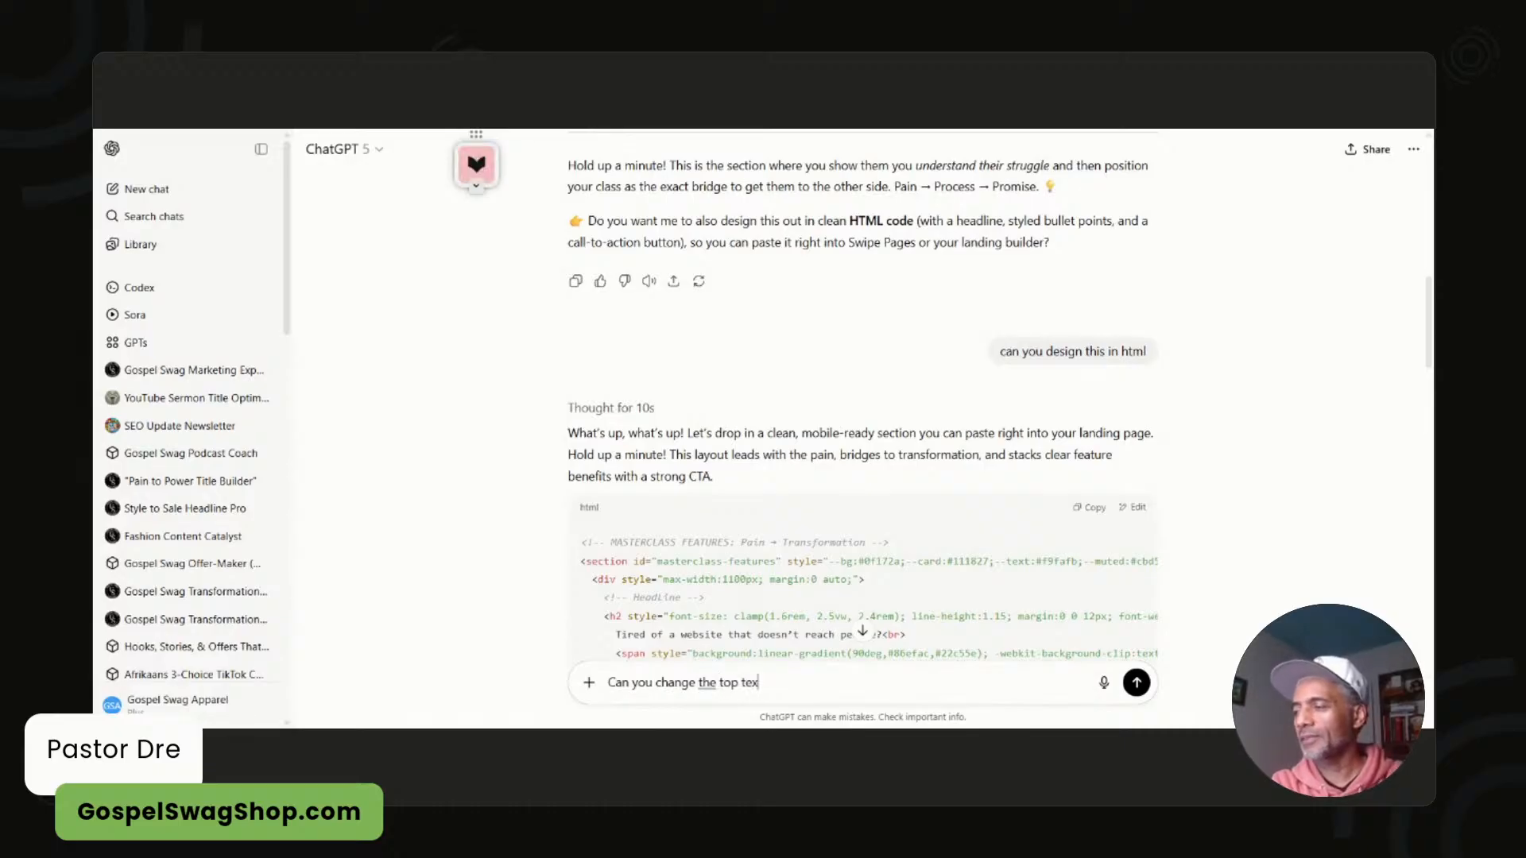
text(t to white as)
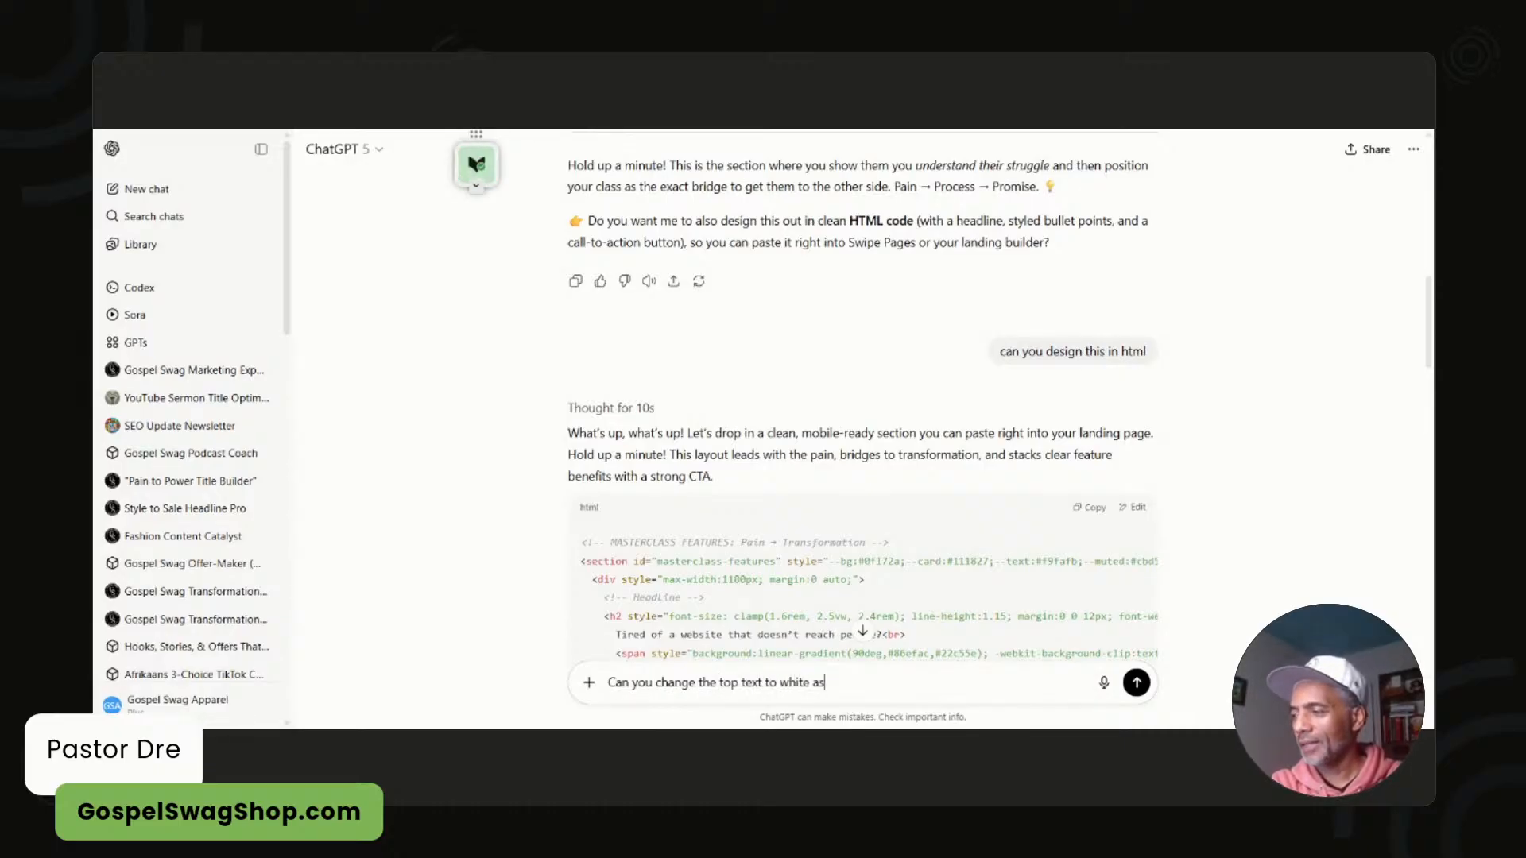
text( it is dark a)
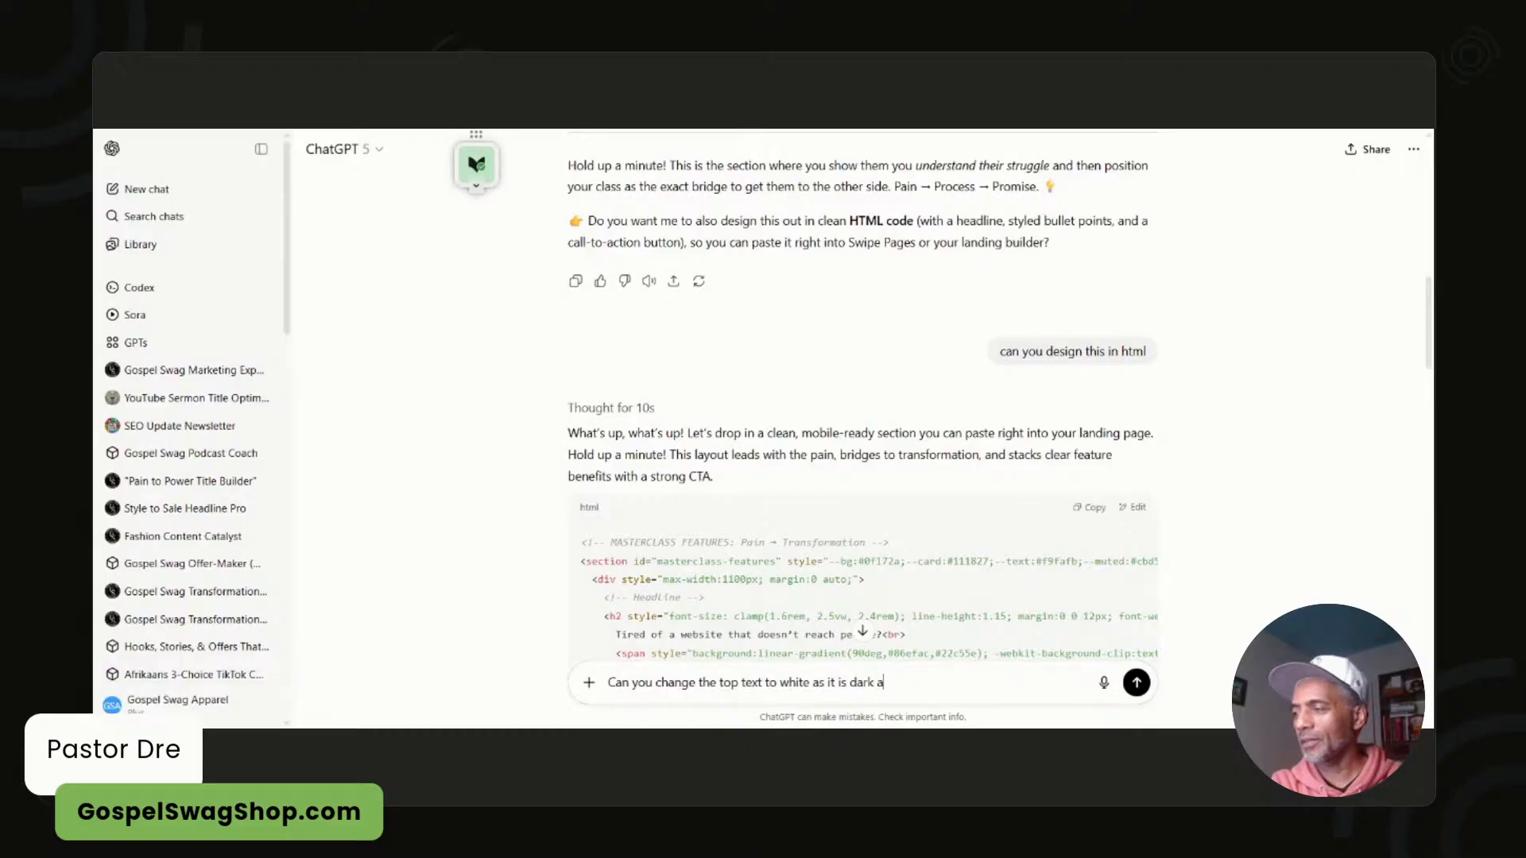
text(nd hard to readh)
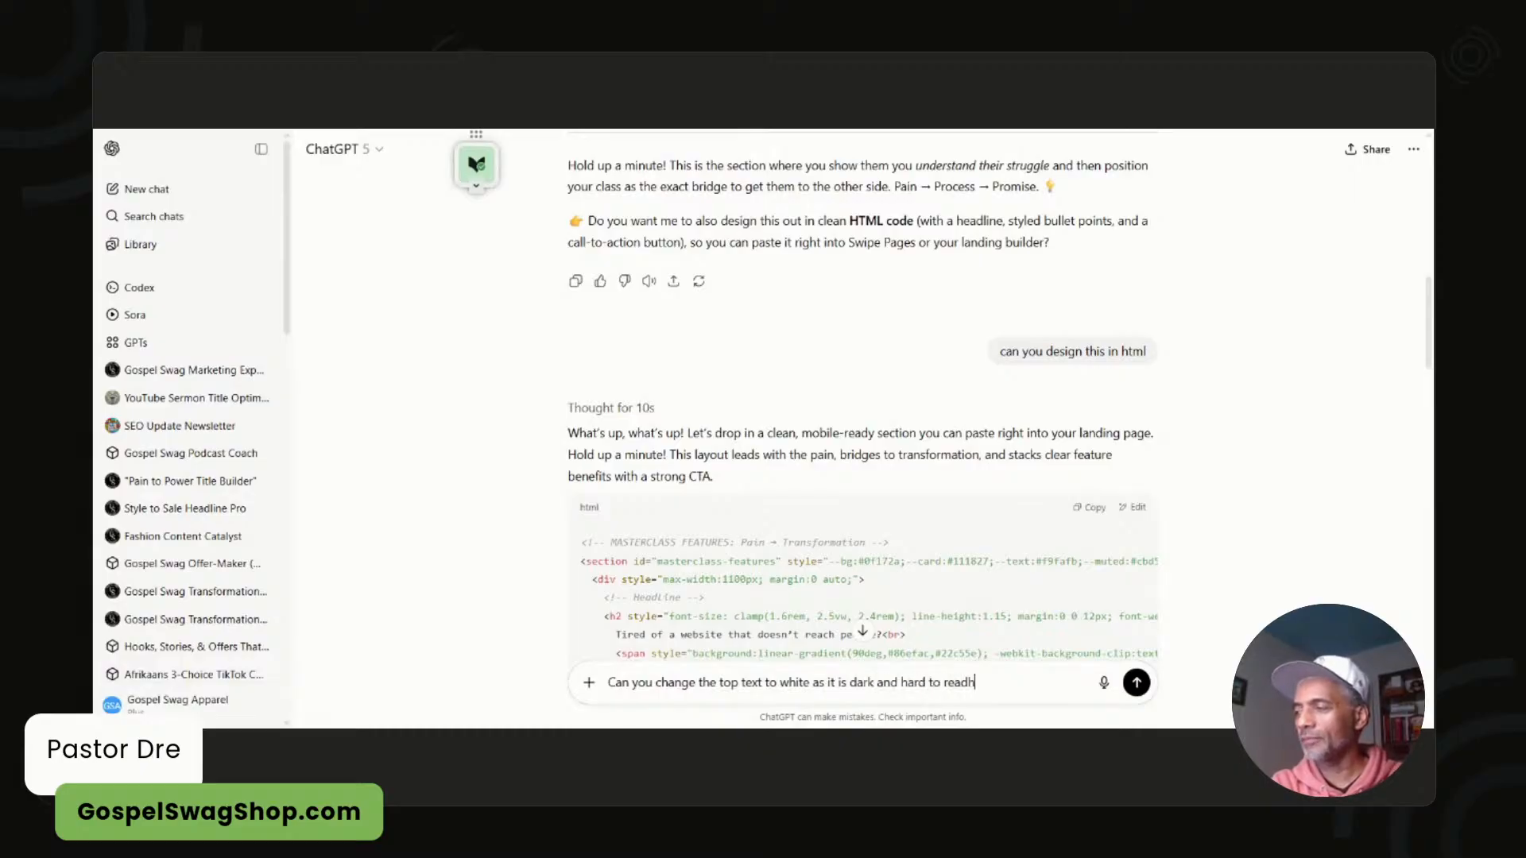
key(Return)
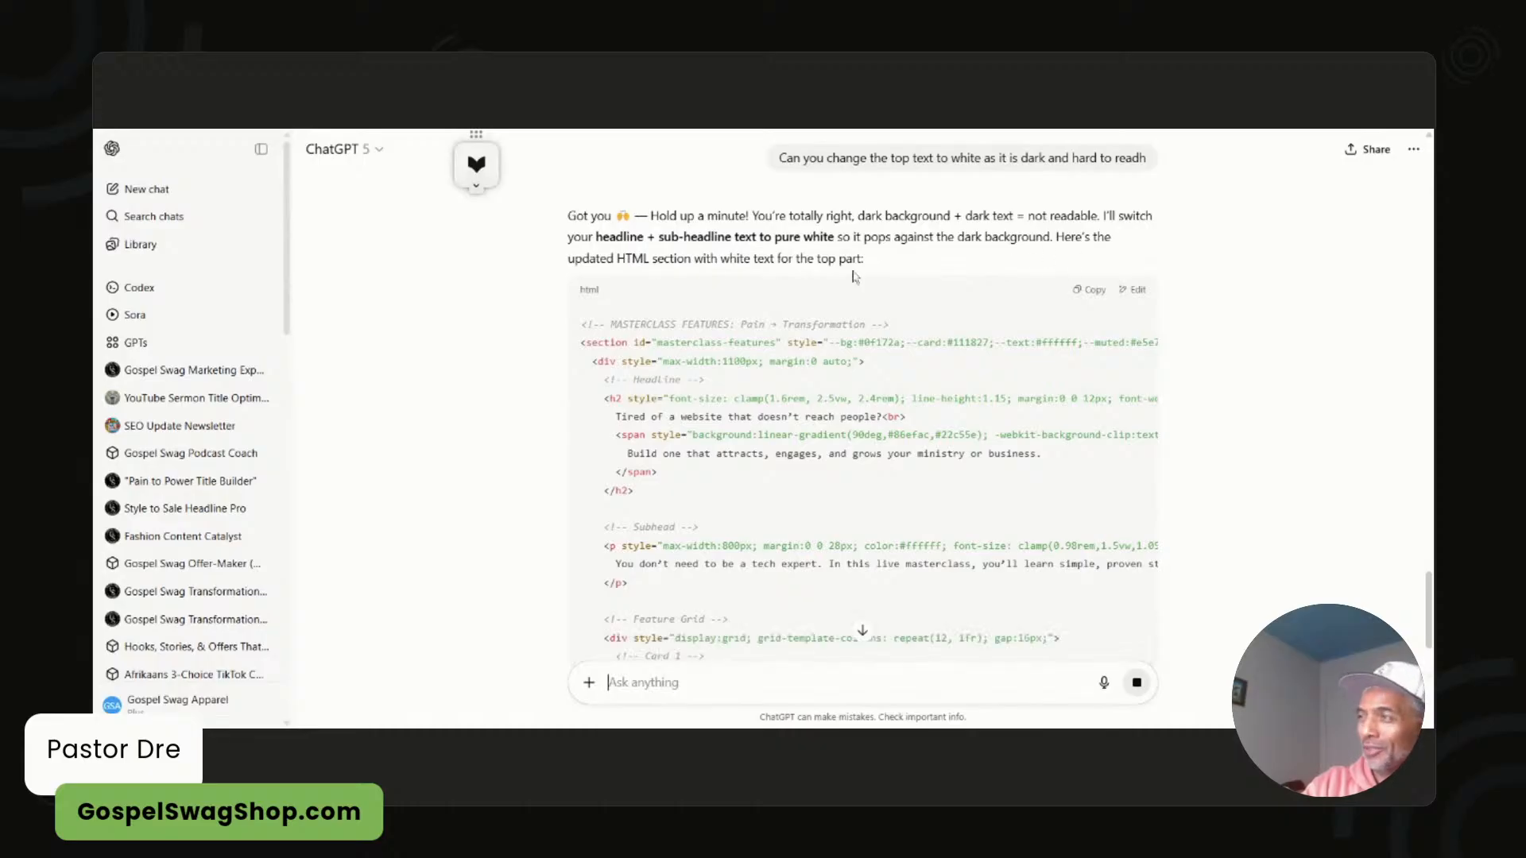
- Compare the features section on the finished masterclass page with the new optin page preview, from the headline to the call-to-action button
scroll(855, 275, down, 3)
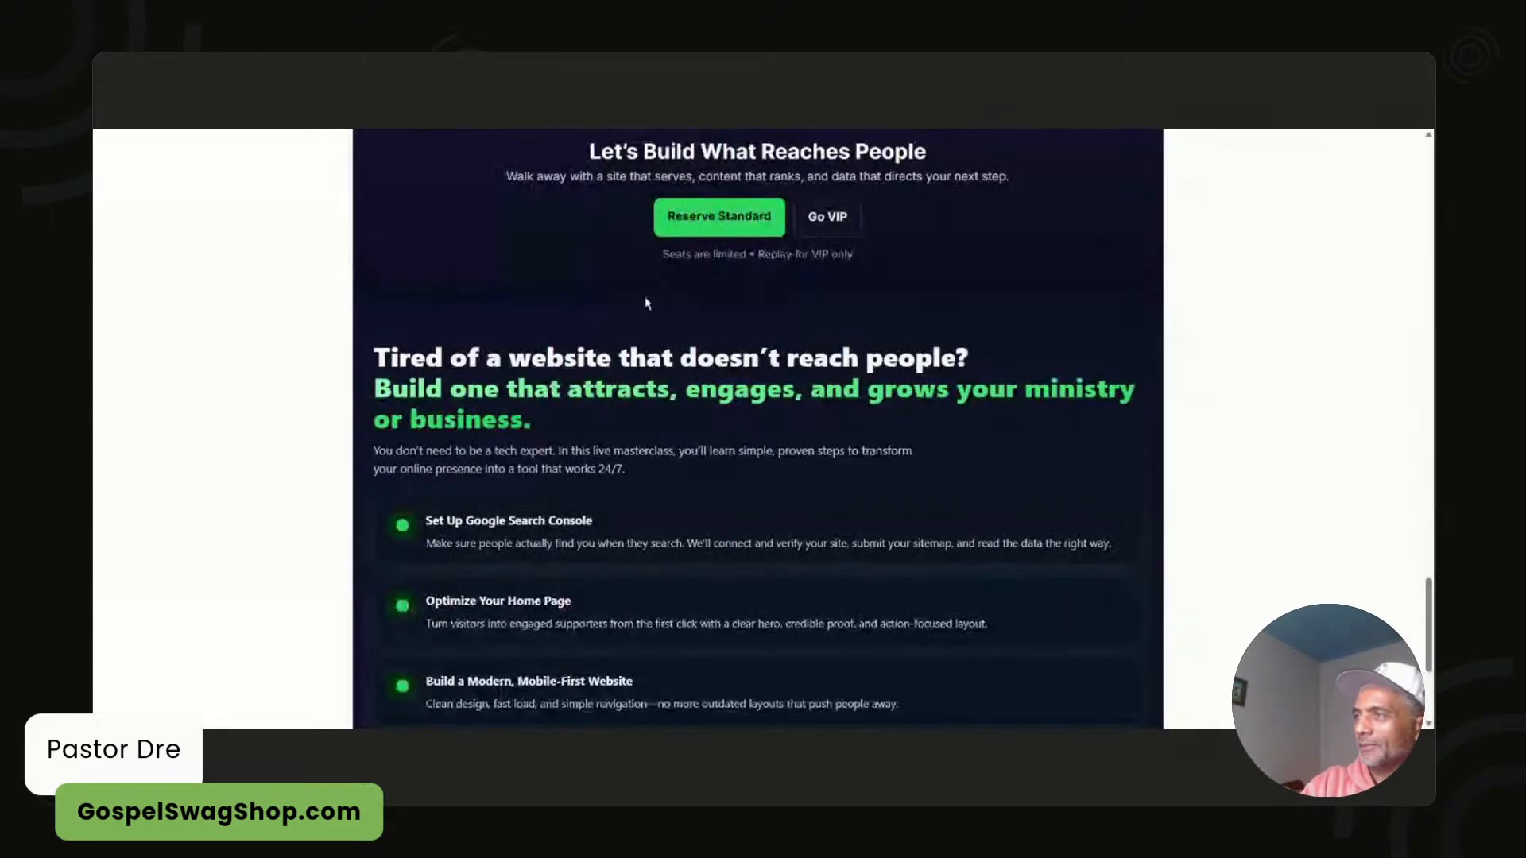
scroll(644, 300, down, 15)
scroll(646, 303, up, 1)
scroll(646, 303, up, 4)
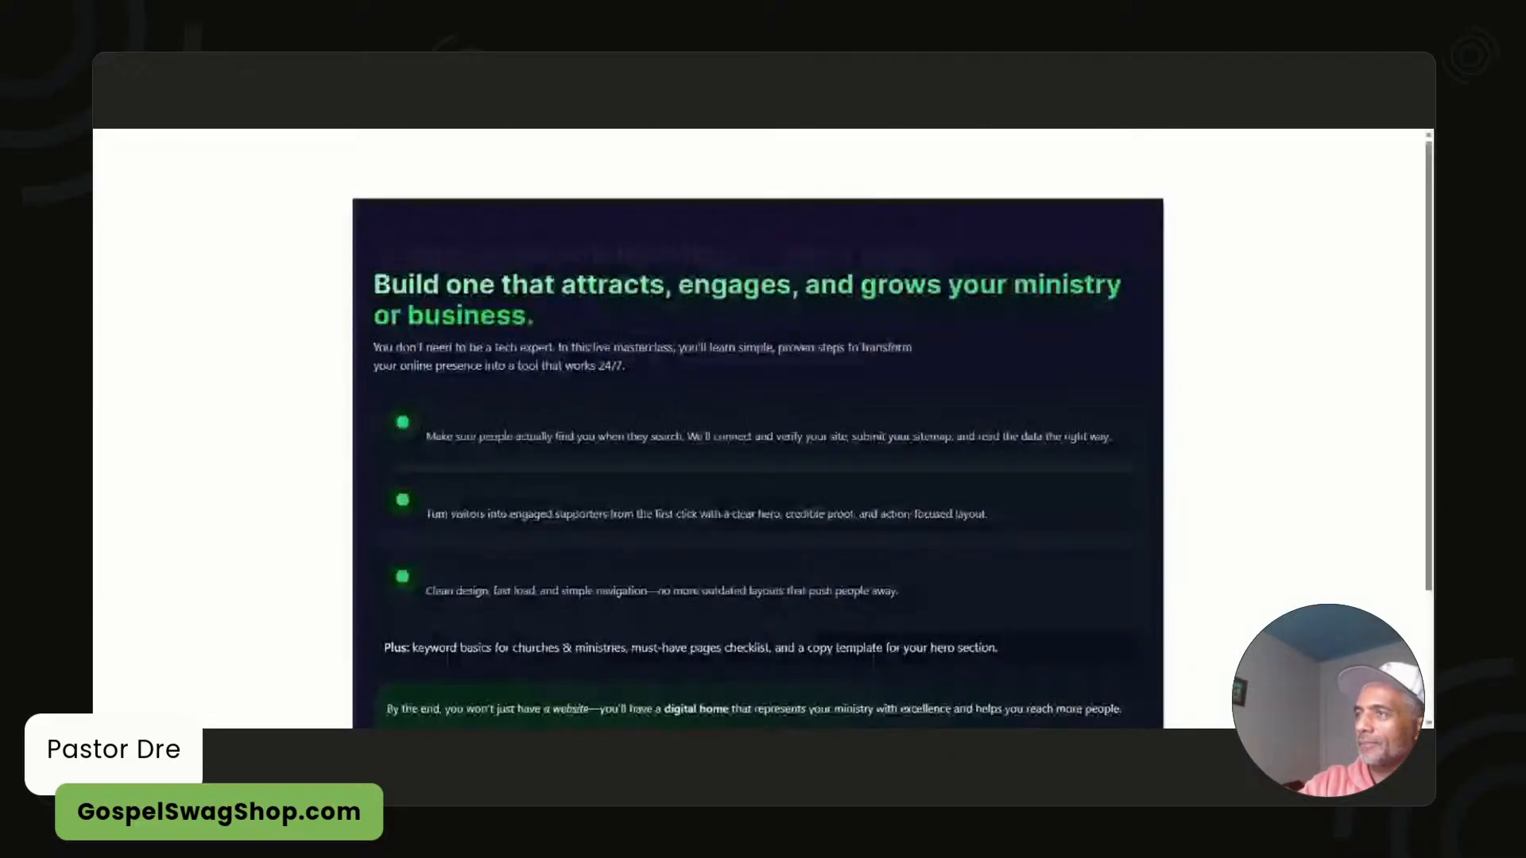
scroll(757, 430, down, 1)
scroll(758, 429, up, 2)
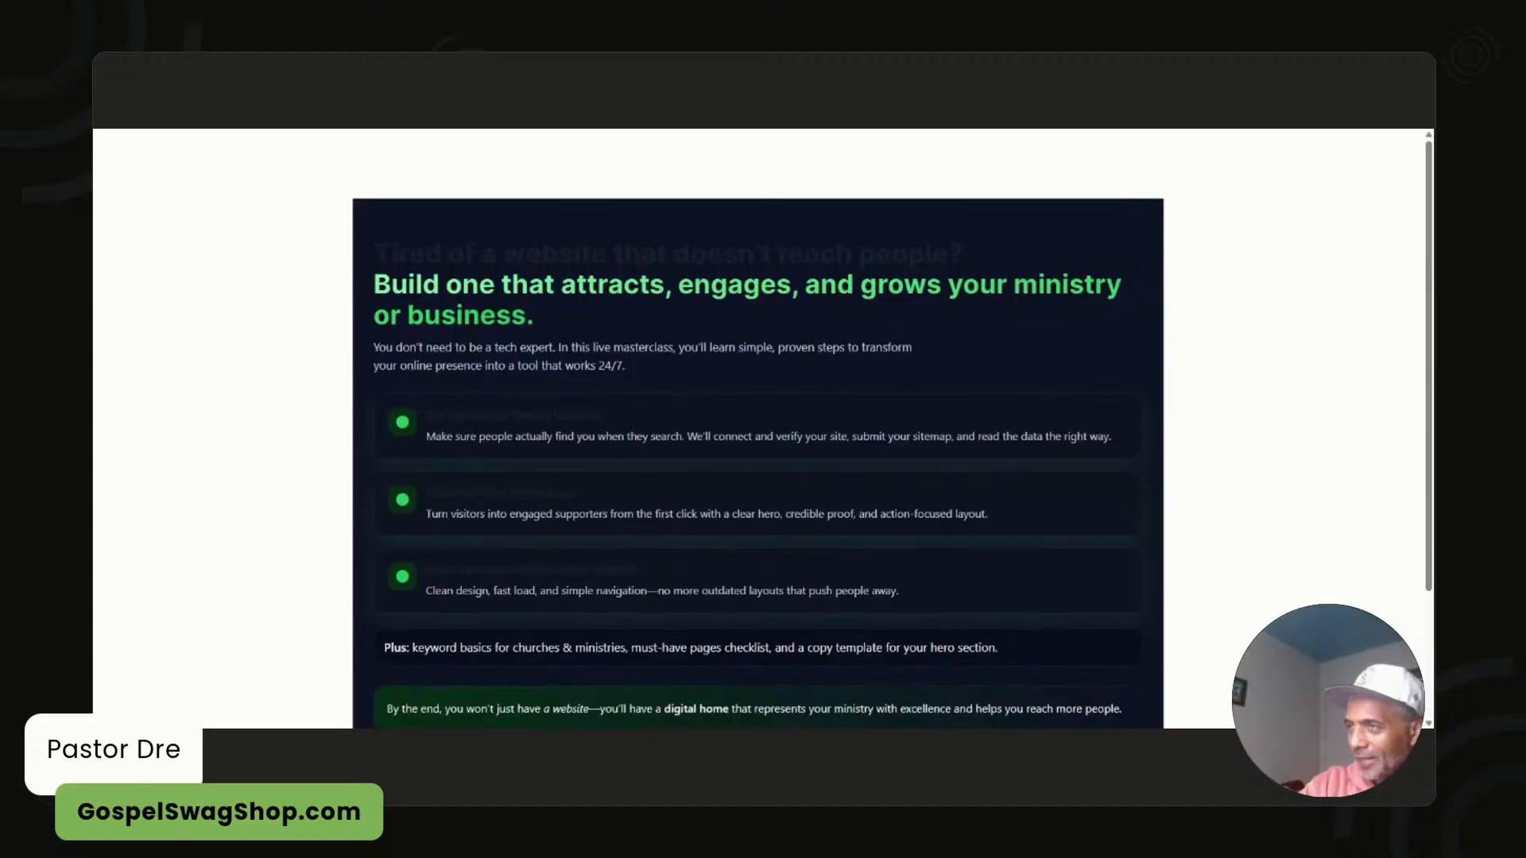
scroll(758, 429, down, 2)
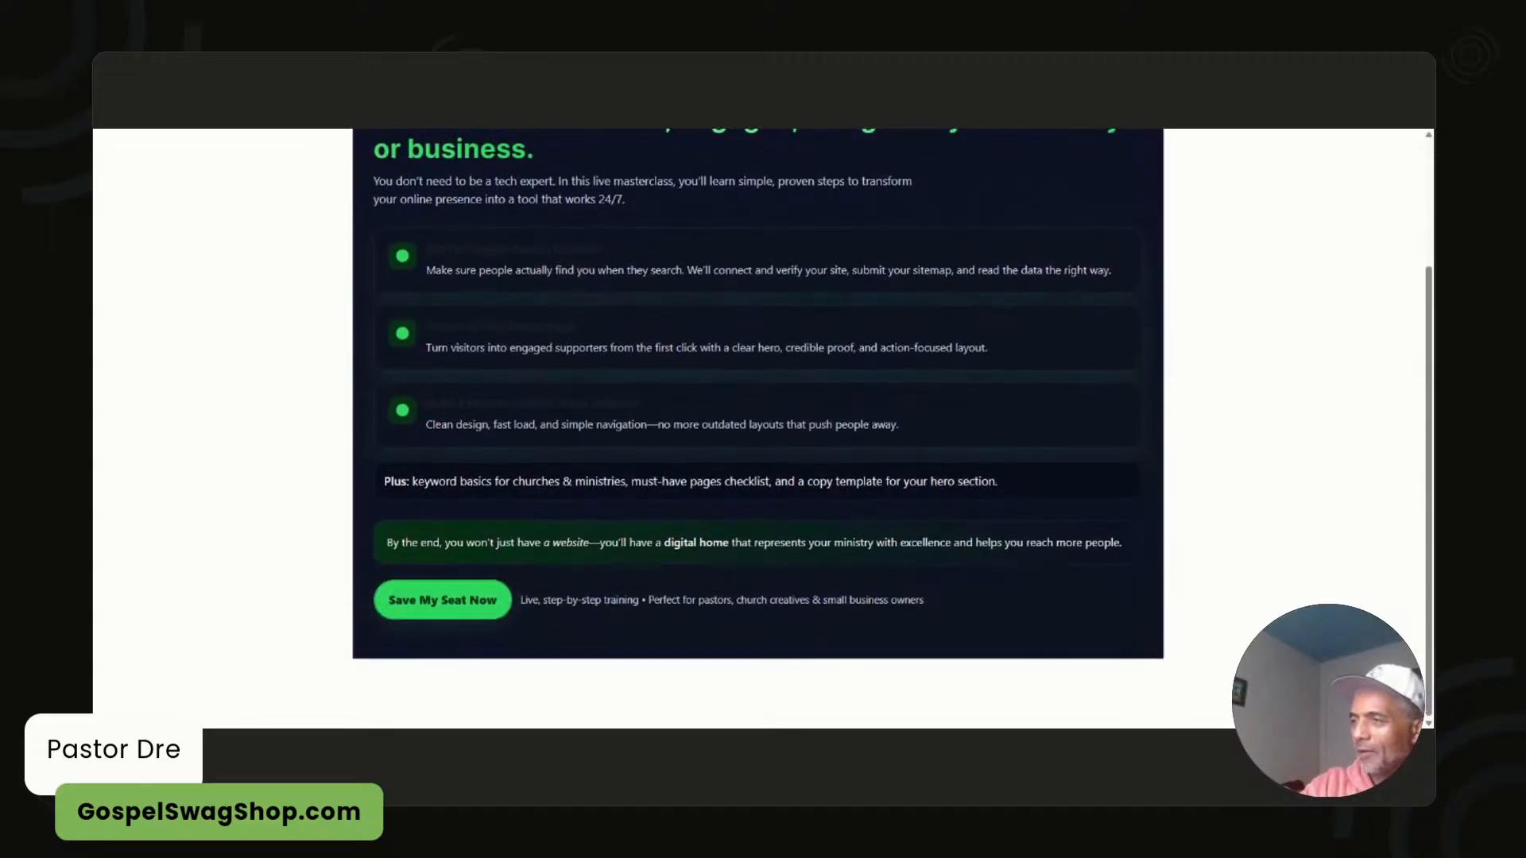
scroll(537, 298, up, 1)
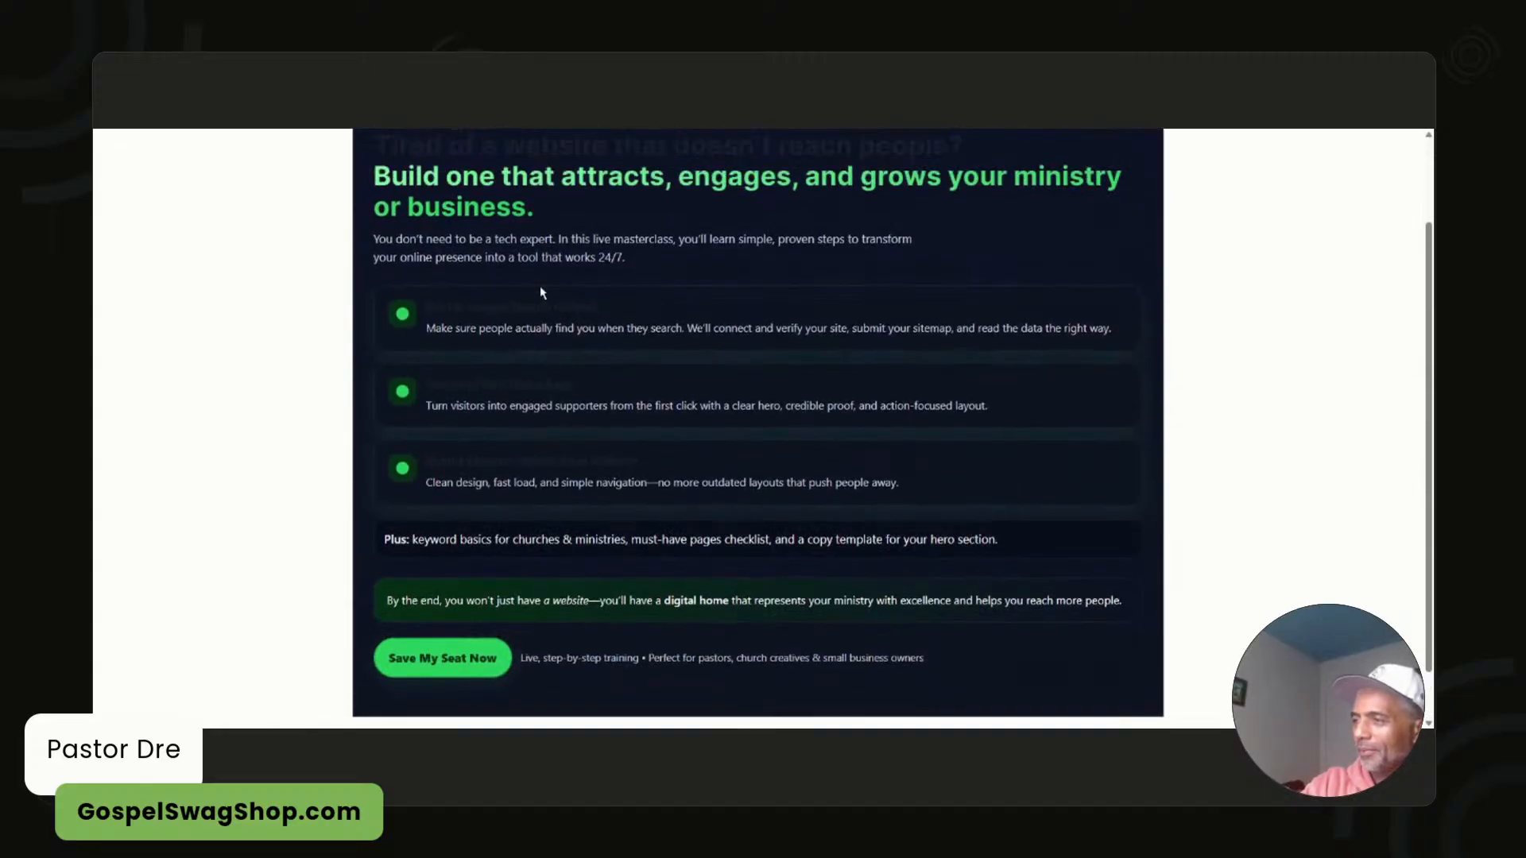
scroll(540, 287, up, 1)
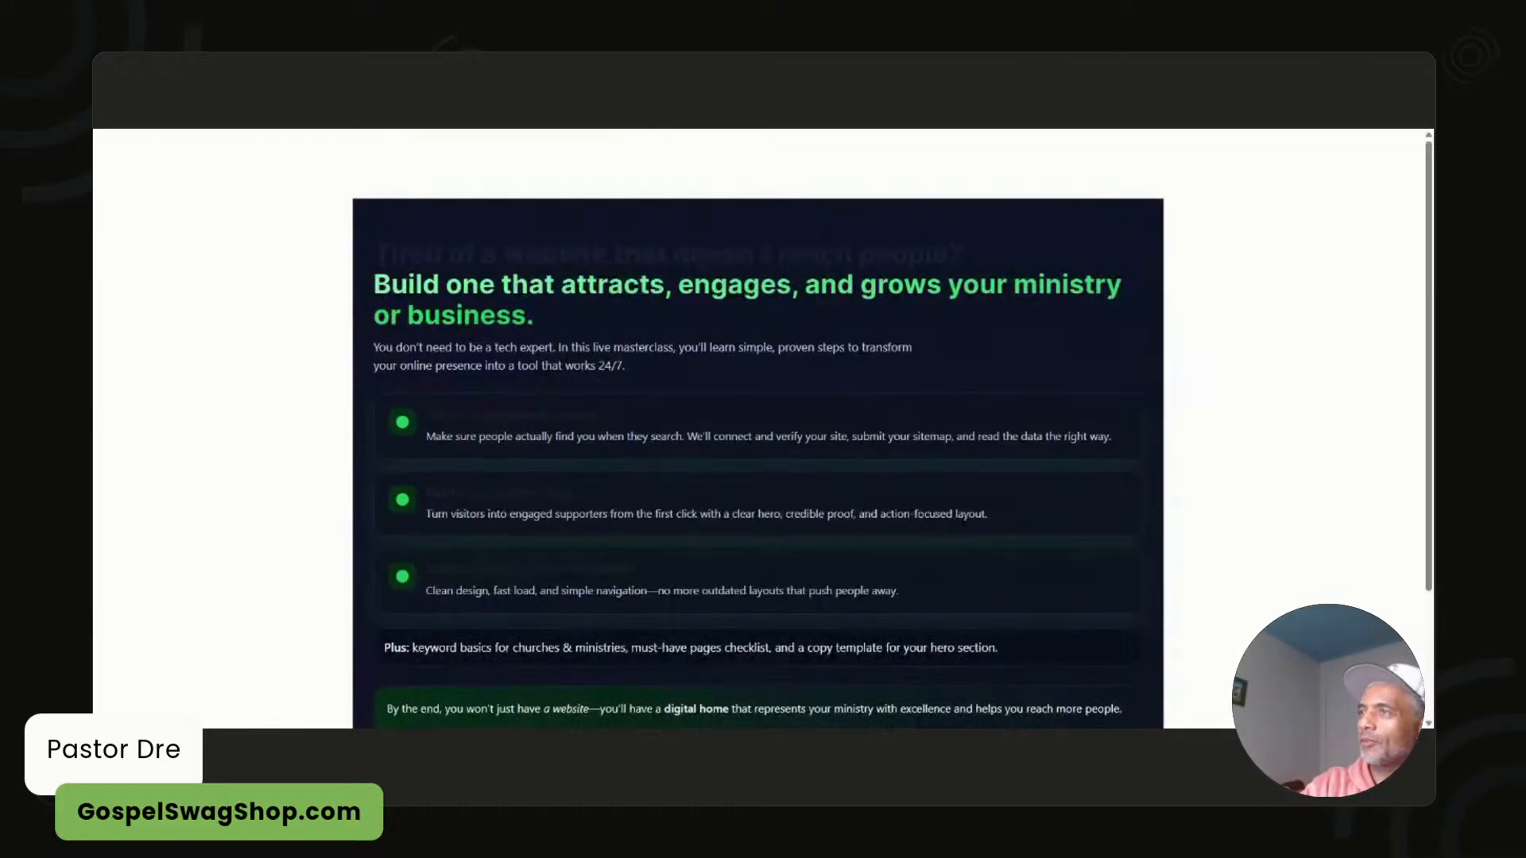
- Return to ChatGPT, review the updated masterclass features section with white text, and copy its HTML code
key(ctrl+Tab)
scroll(869, 469, down, 5)
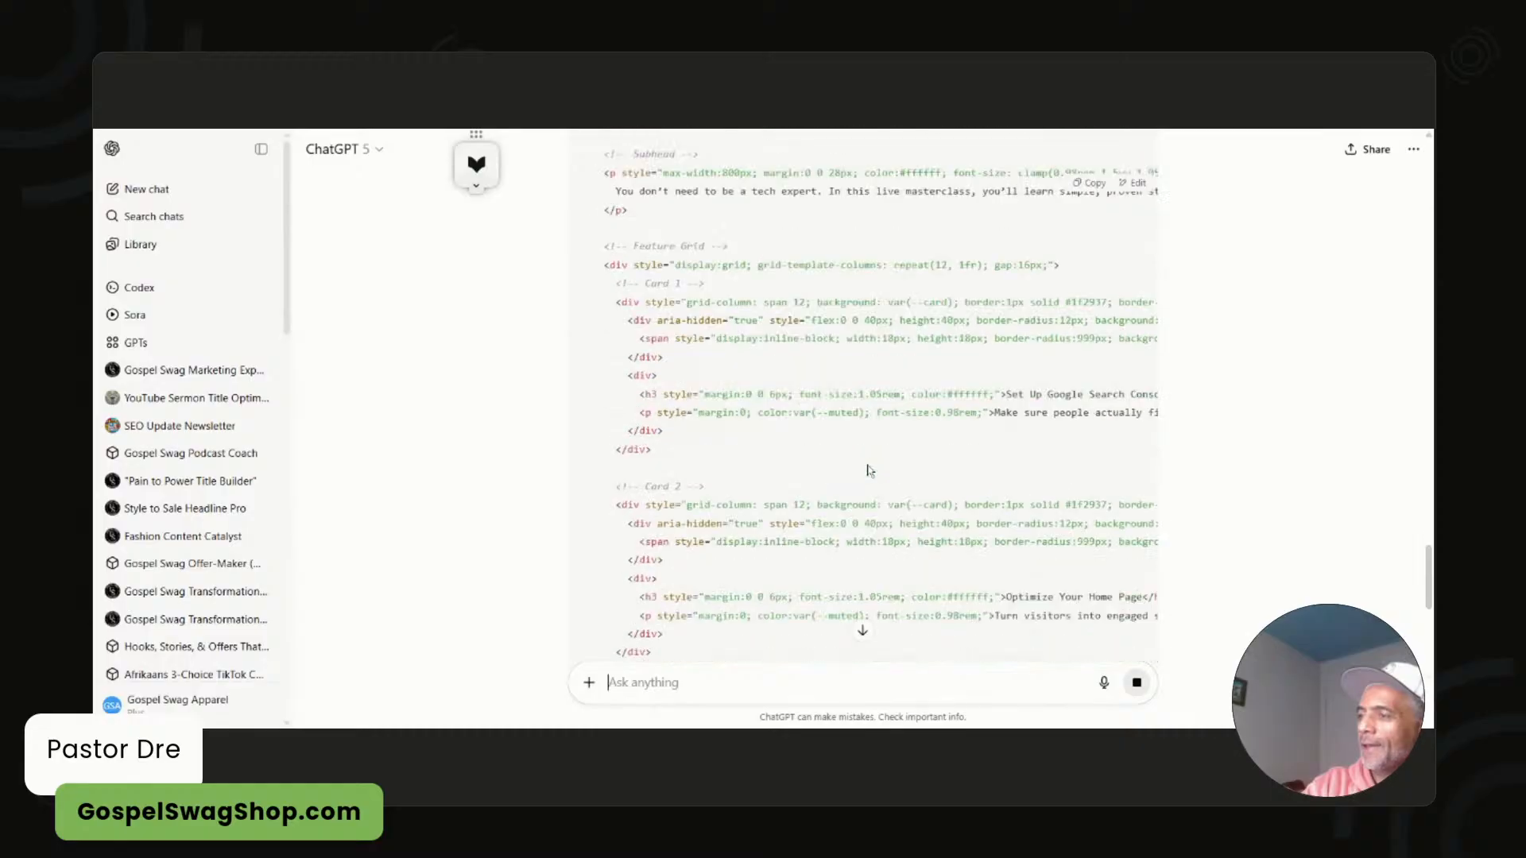
scroll(868, 469, down, 2)
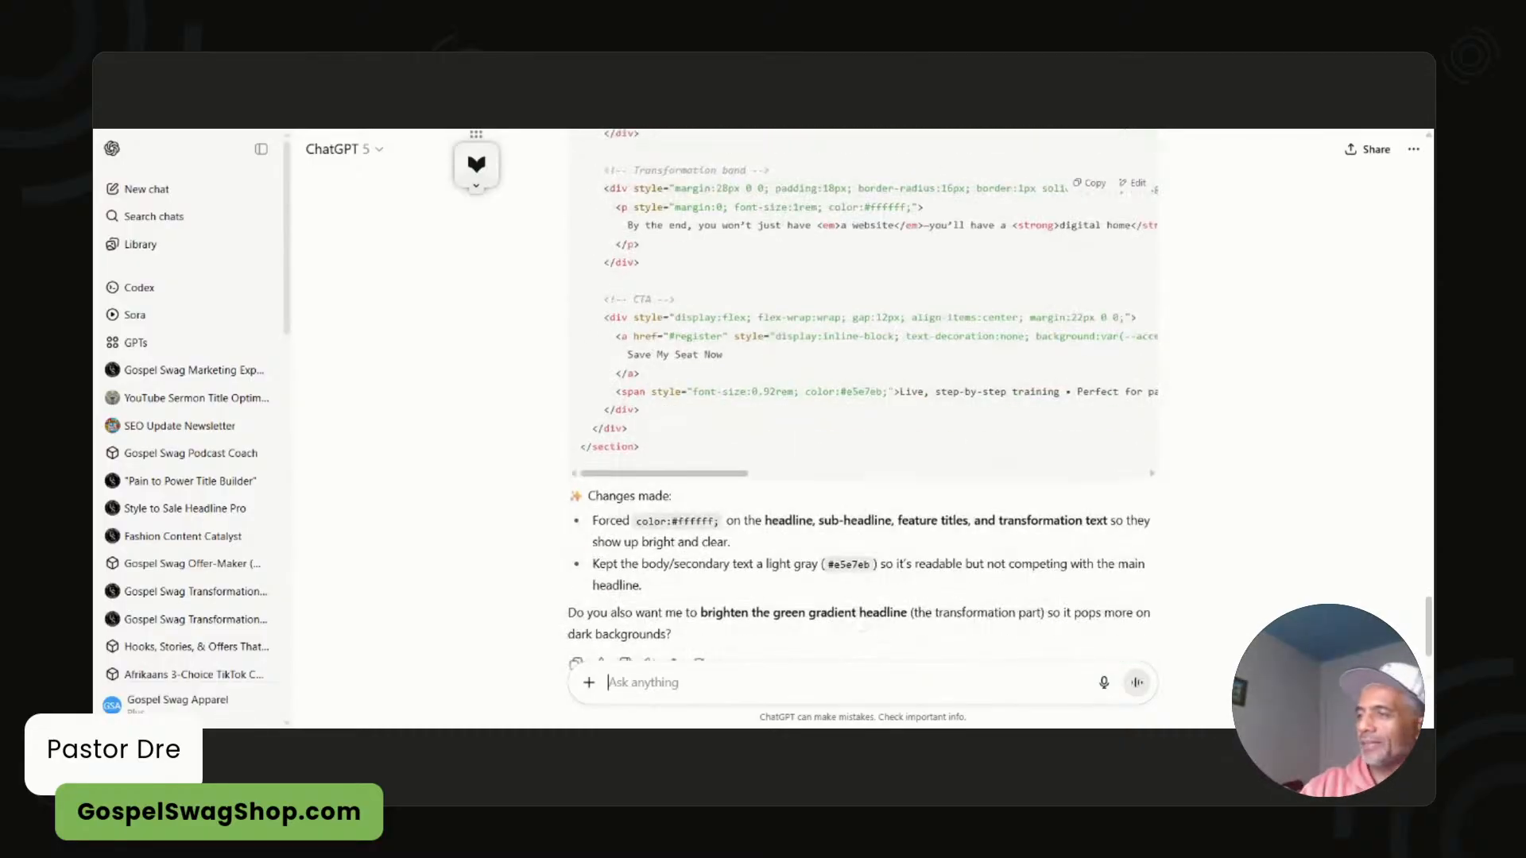
scroll(1001, 451, up, 15)
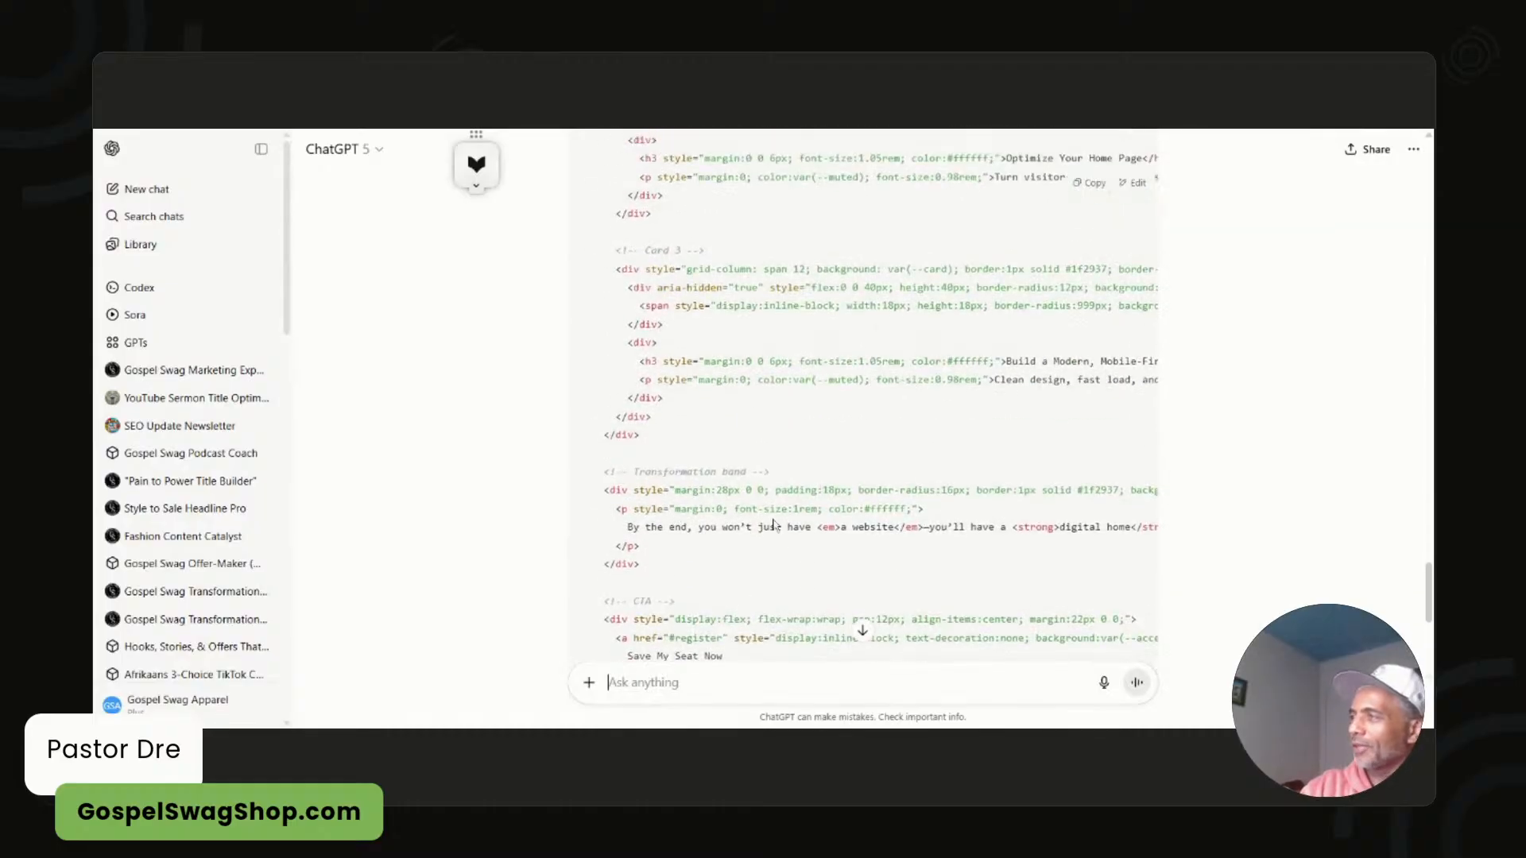
scroll(1000, 451, up, 3)
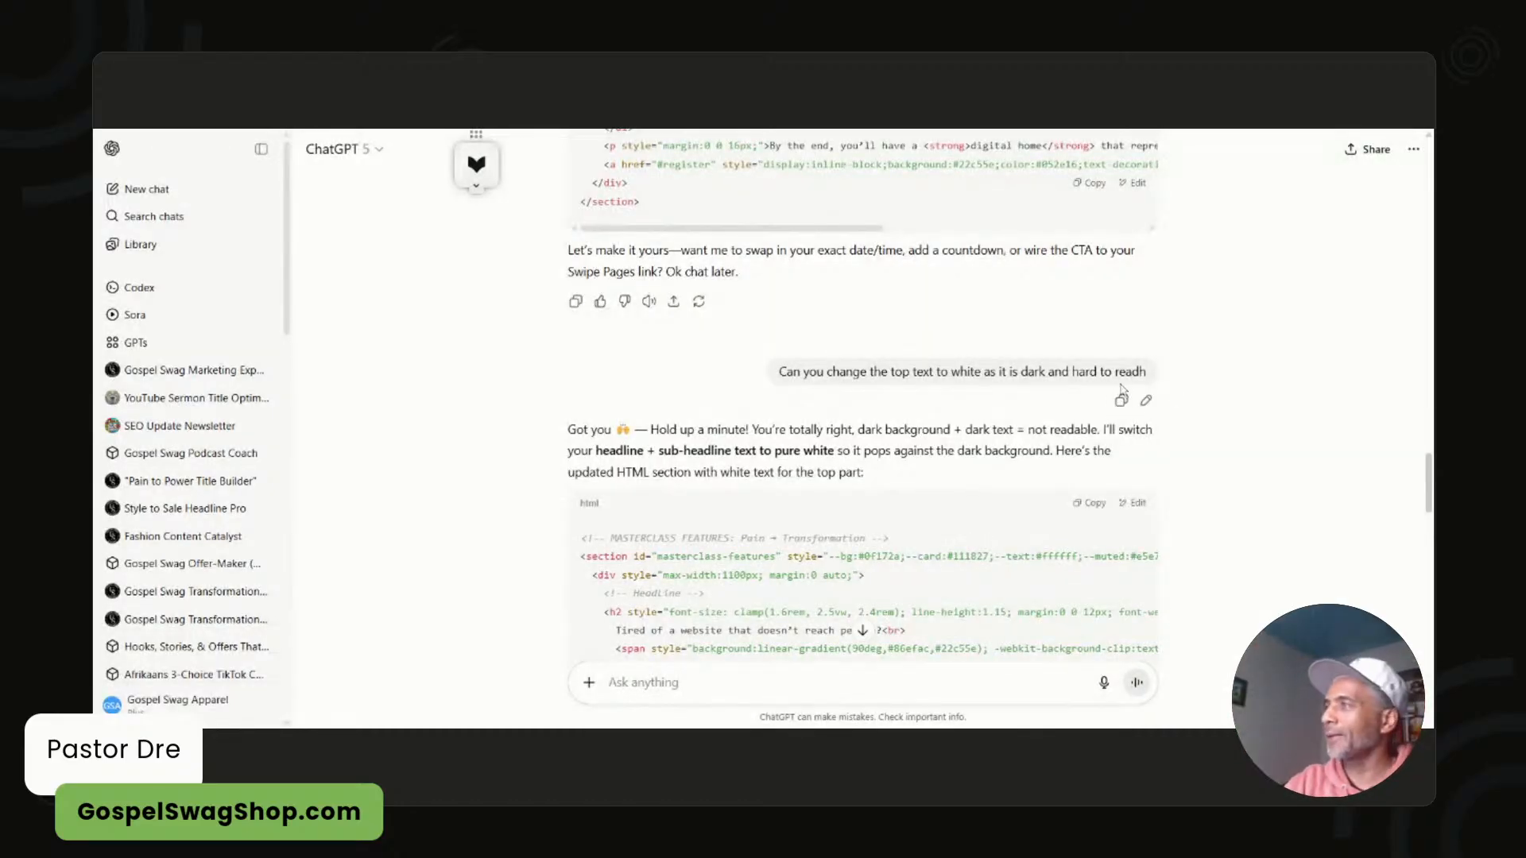
scroll(863, 397, down, 10)
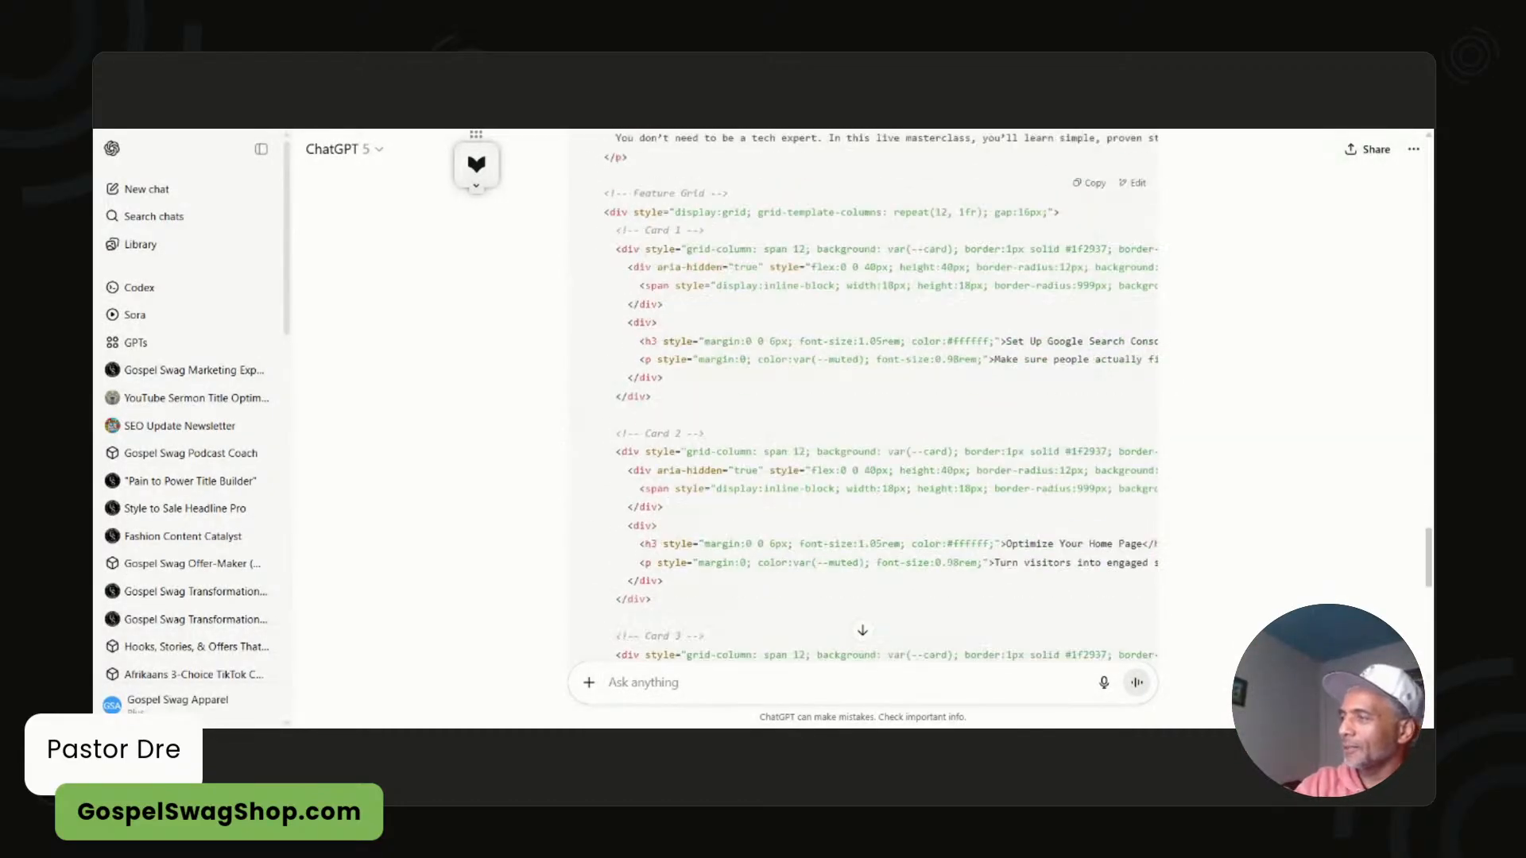
scroll(1120, 373, down, 2)
scroll(1121, 373, up, 15)
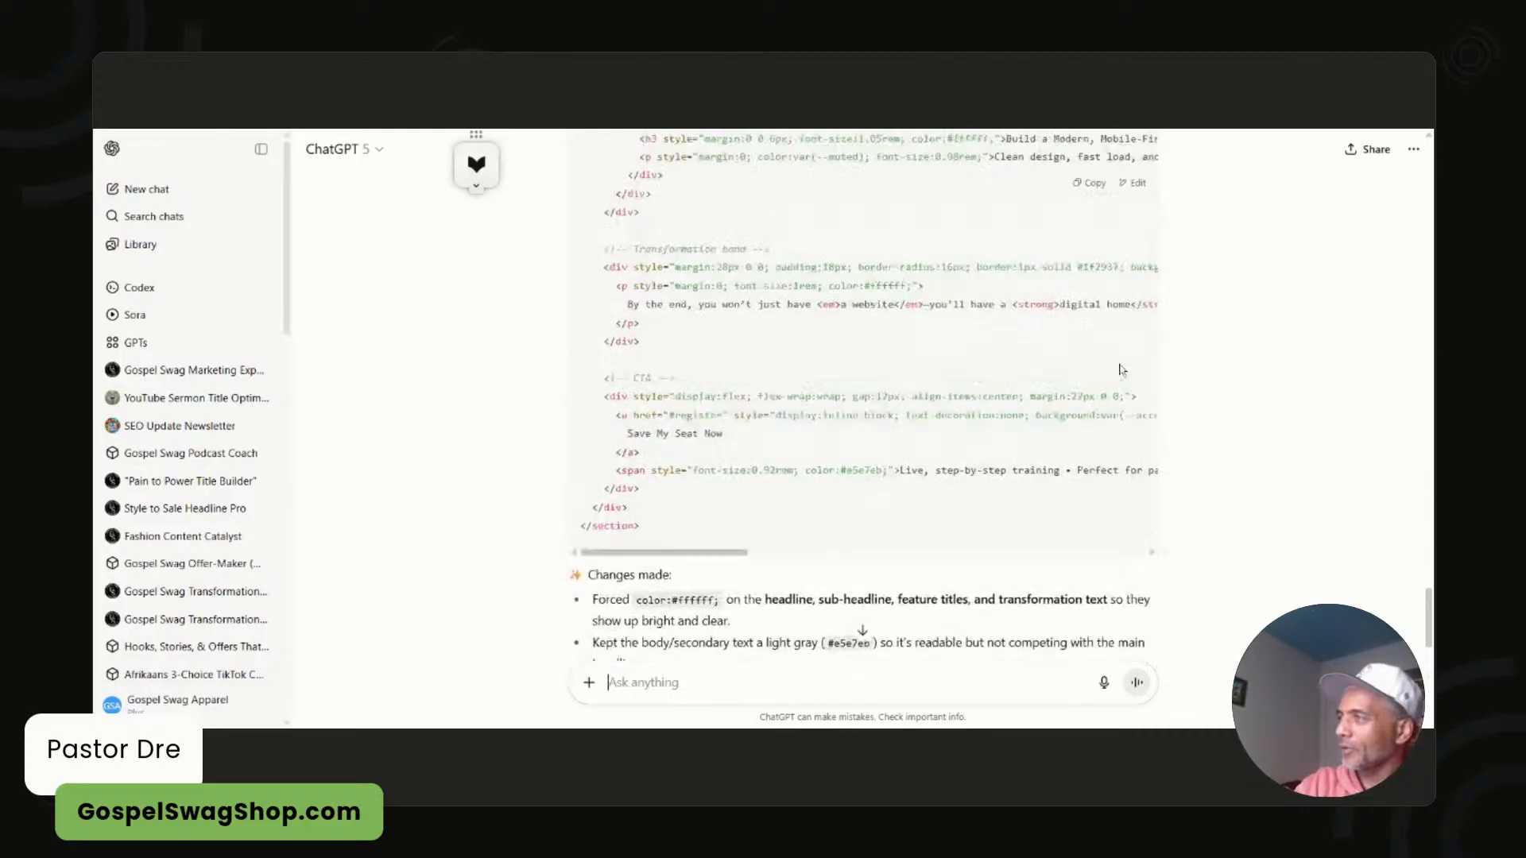
click(1092, 454)
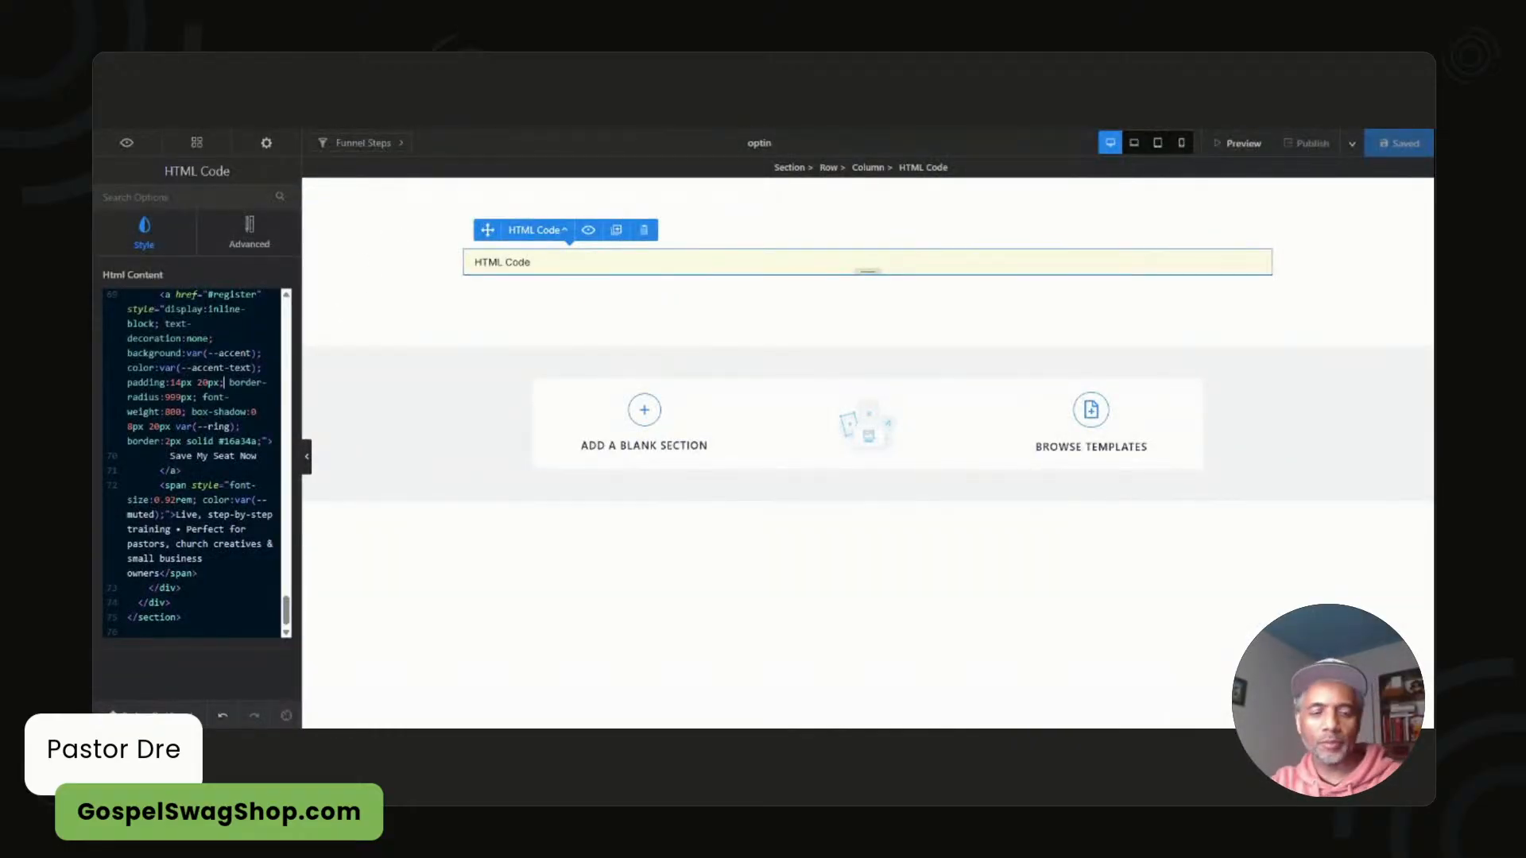
- Replace all HTML in the optin page's HTML Code module with the copied code, save the page and check its preview
key(ctrl+a)
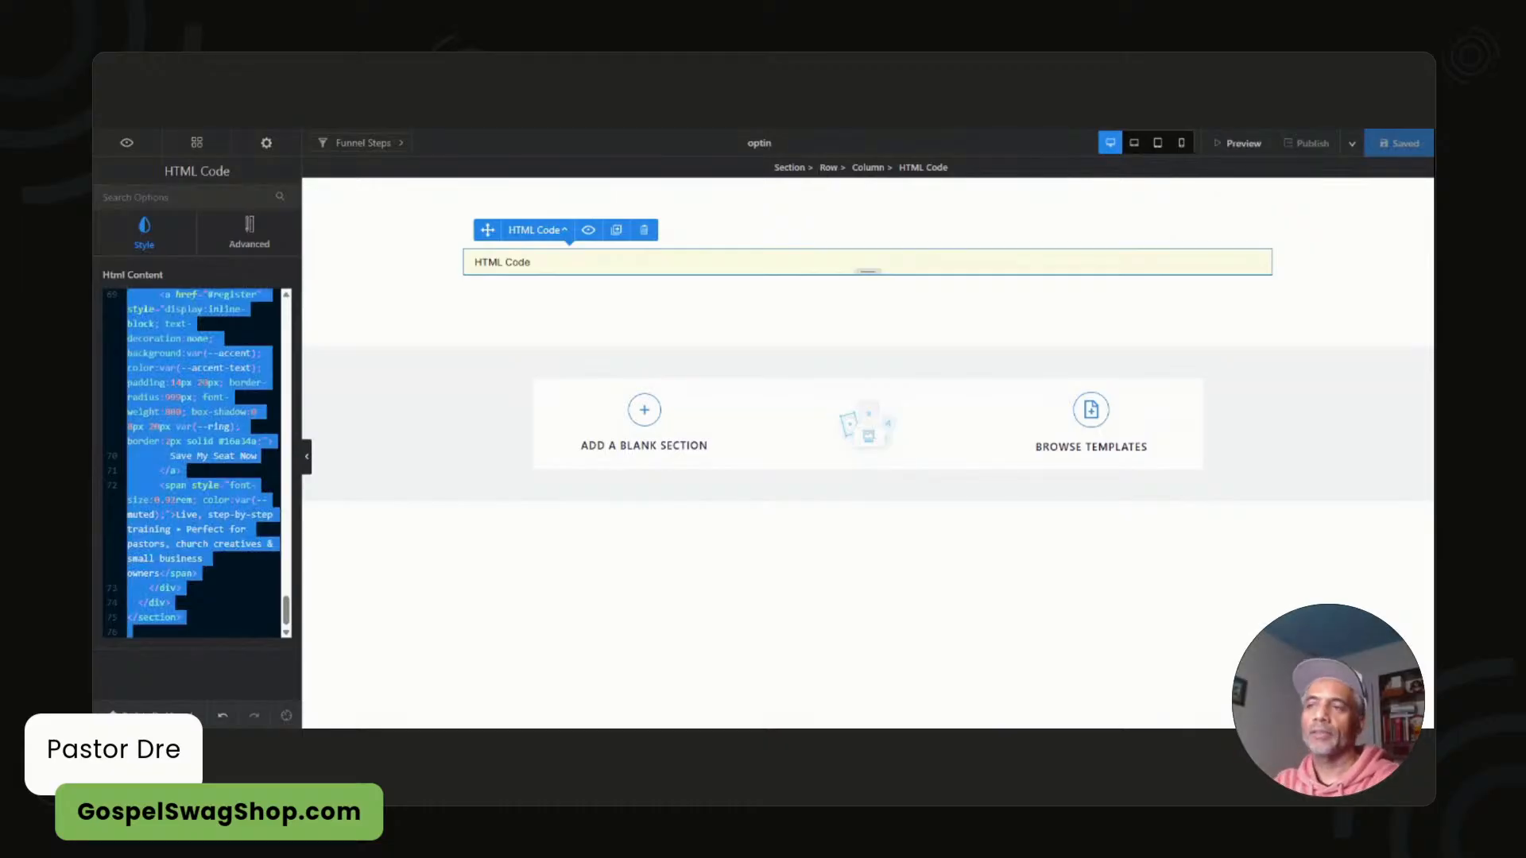
key(BackSpace)
key(ctrl+v)
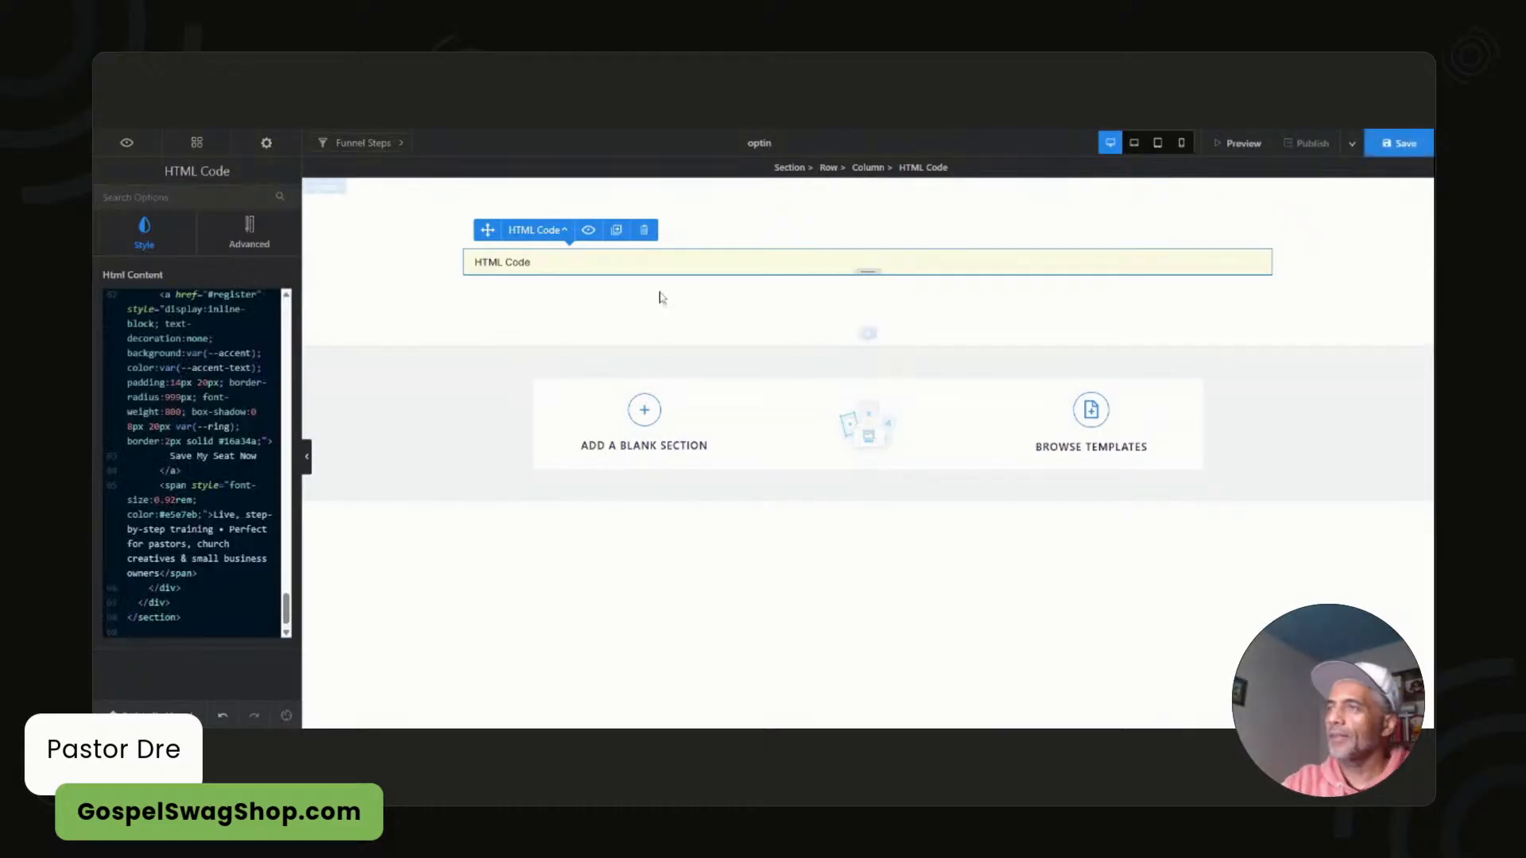
click(1399, 143)
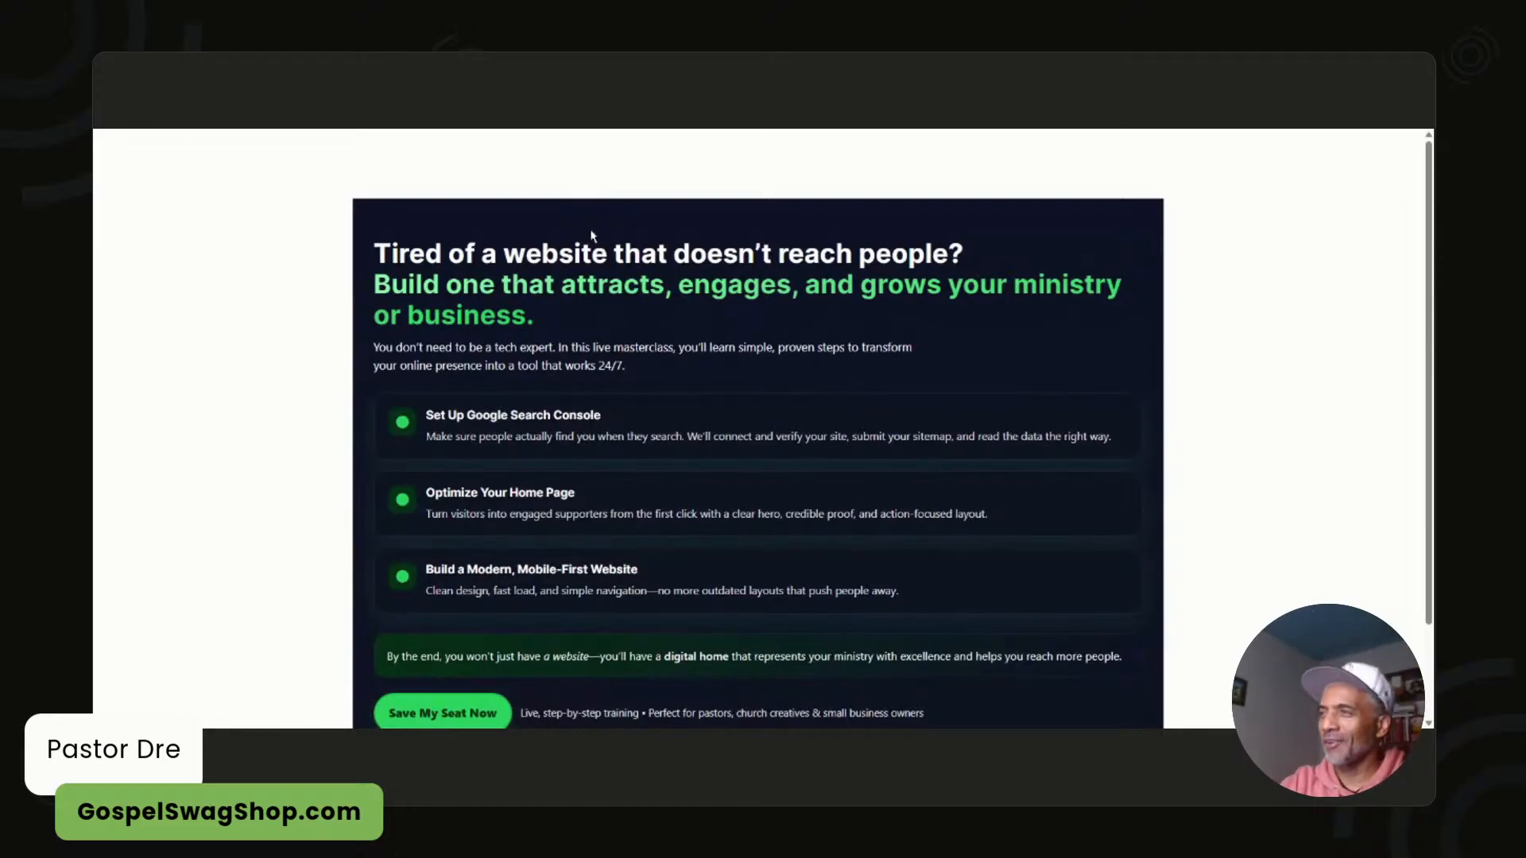
scroll(600, 243, down, 2)
scroll(598, 230, up, 1)
scroll(597, 224, up, 1)
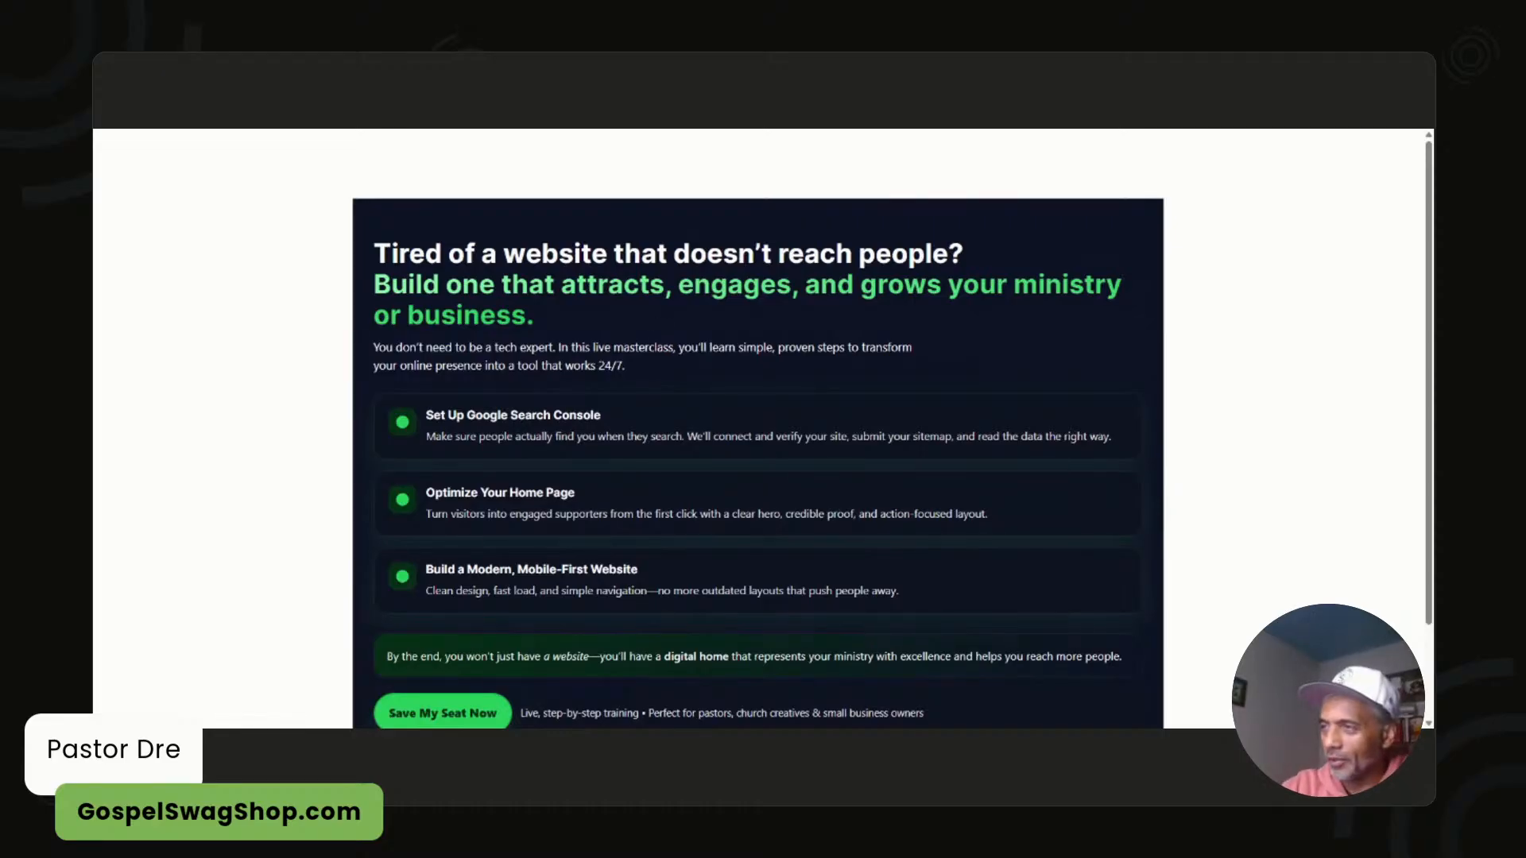
scroll(763, 429, down, 2)
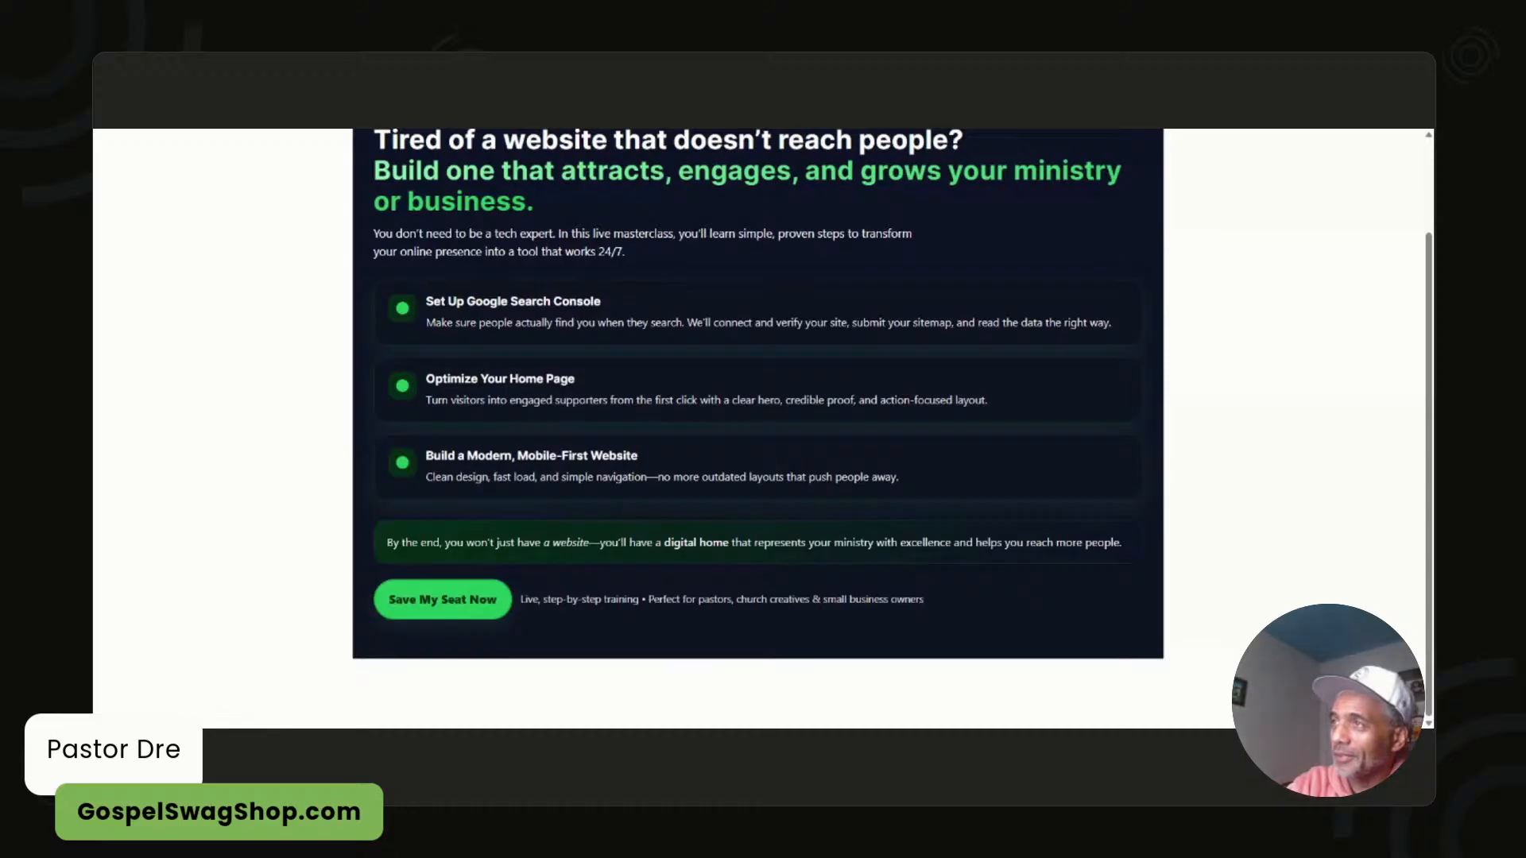
- Switch to ChatGPT and send the feedback "Hey this is fire..." below the updated code
key(ctrl+Tab)
scroll(724, 441, down, 8)
scroll(723, 452, down, 10)
text(Hey this i)
text(s ifre)
key(BackSpace)
key(BackSpace)
key(BackSpace)
text(fire...4)
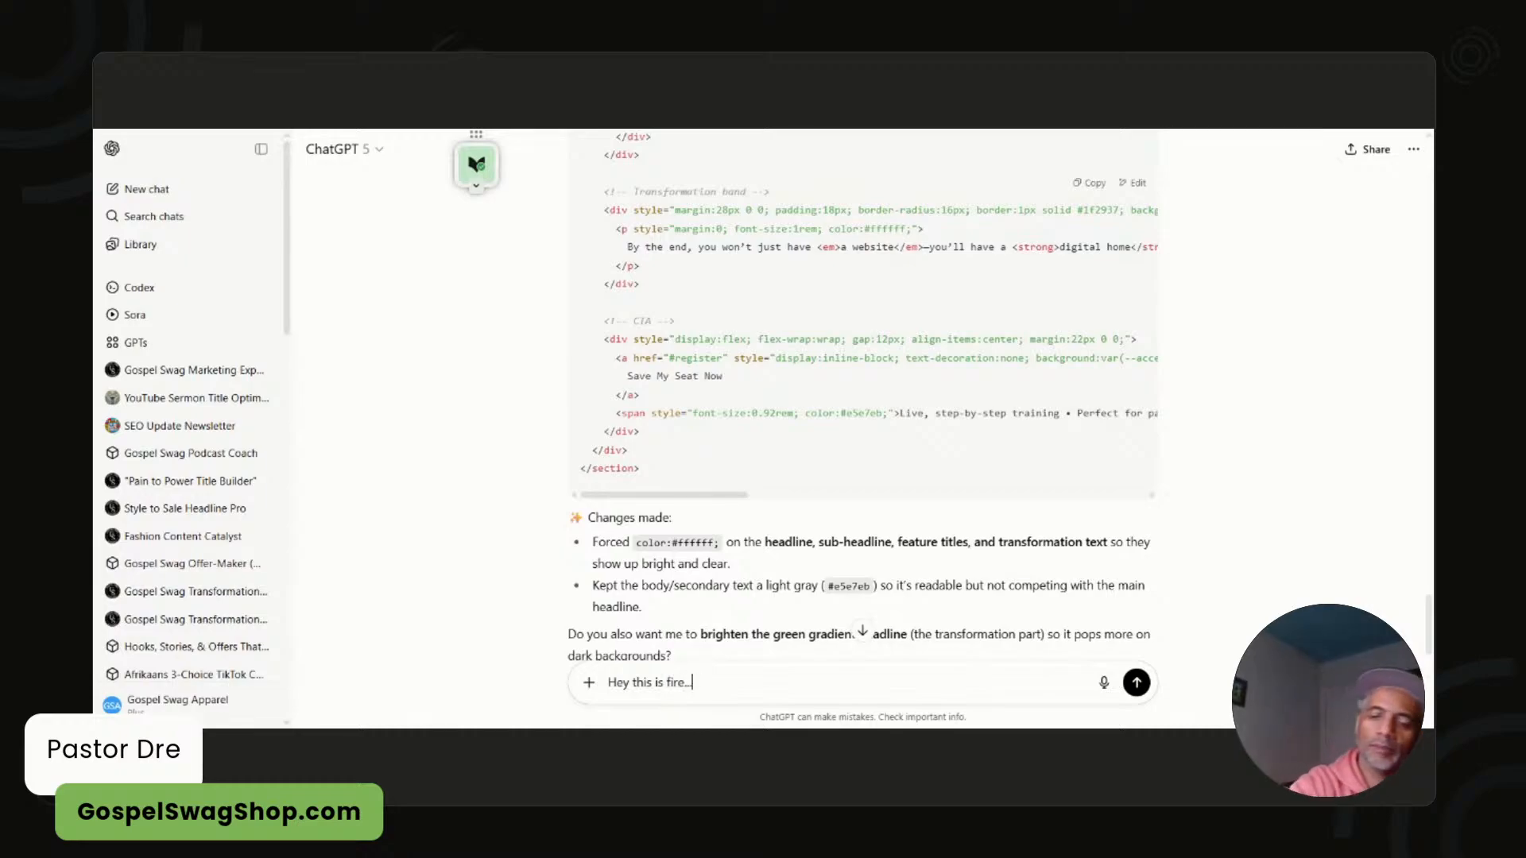
key(Return)
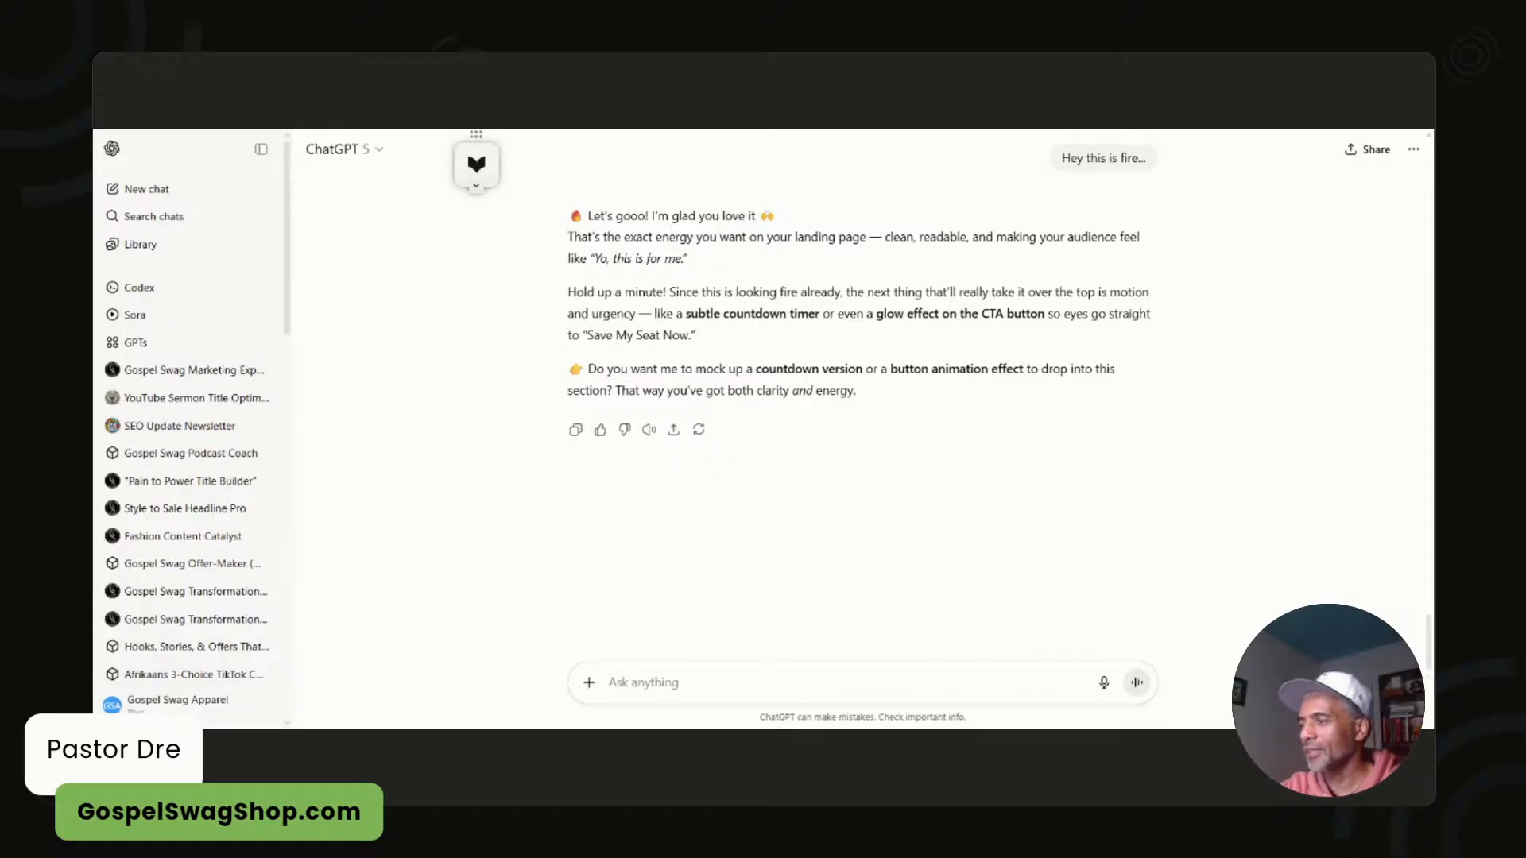
- Reply to ChatGPT's suggestion with "Yes can you give me the html for a countdown"
text(Yes c)
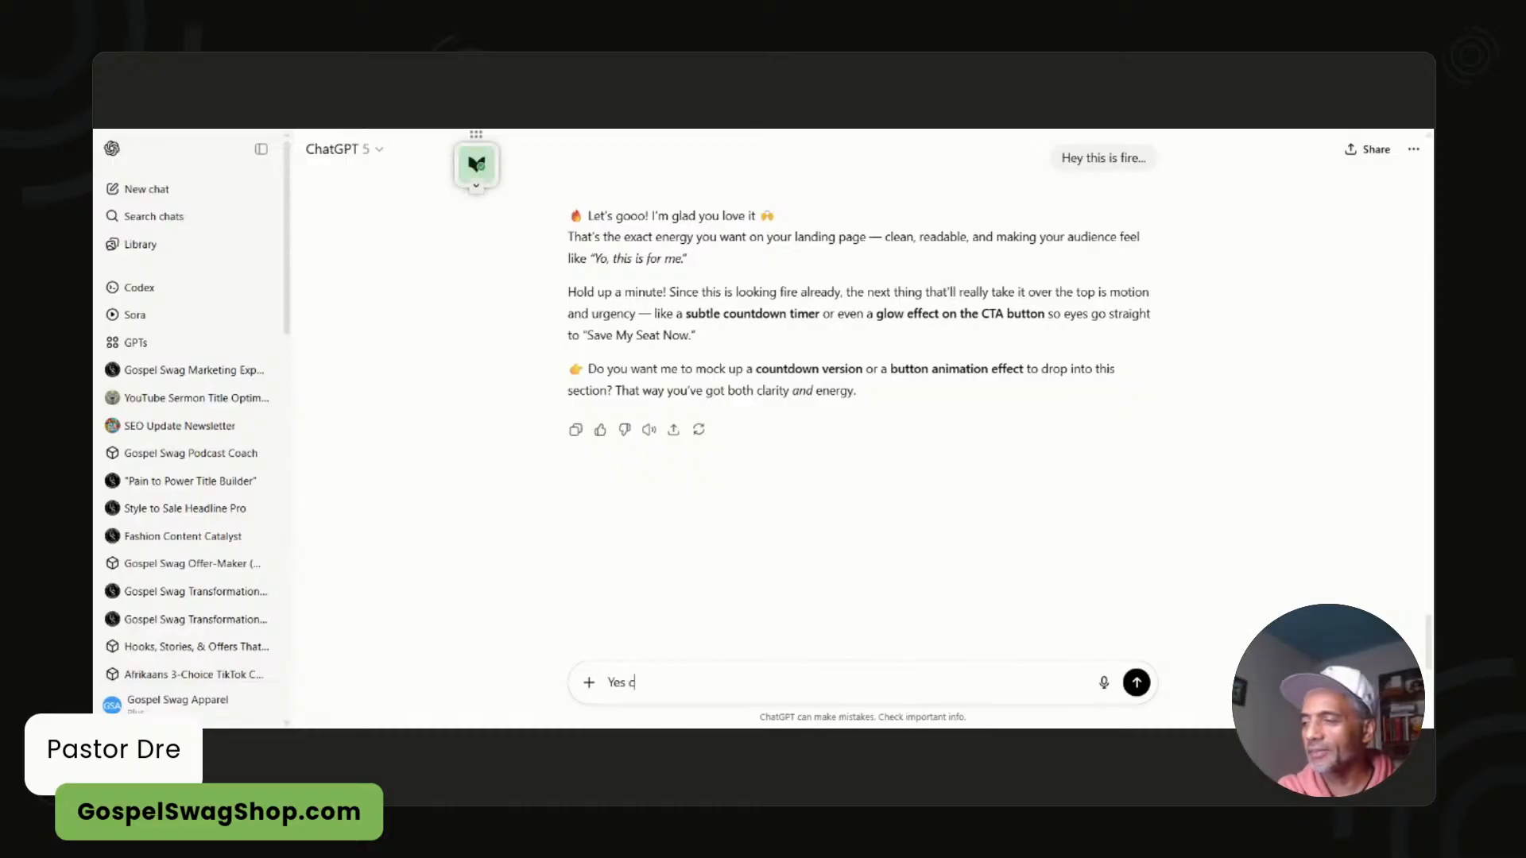
text(an you give )
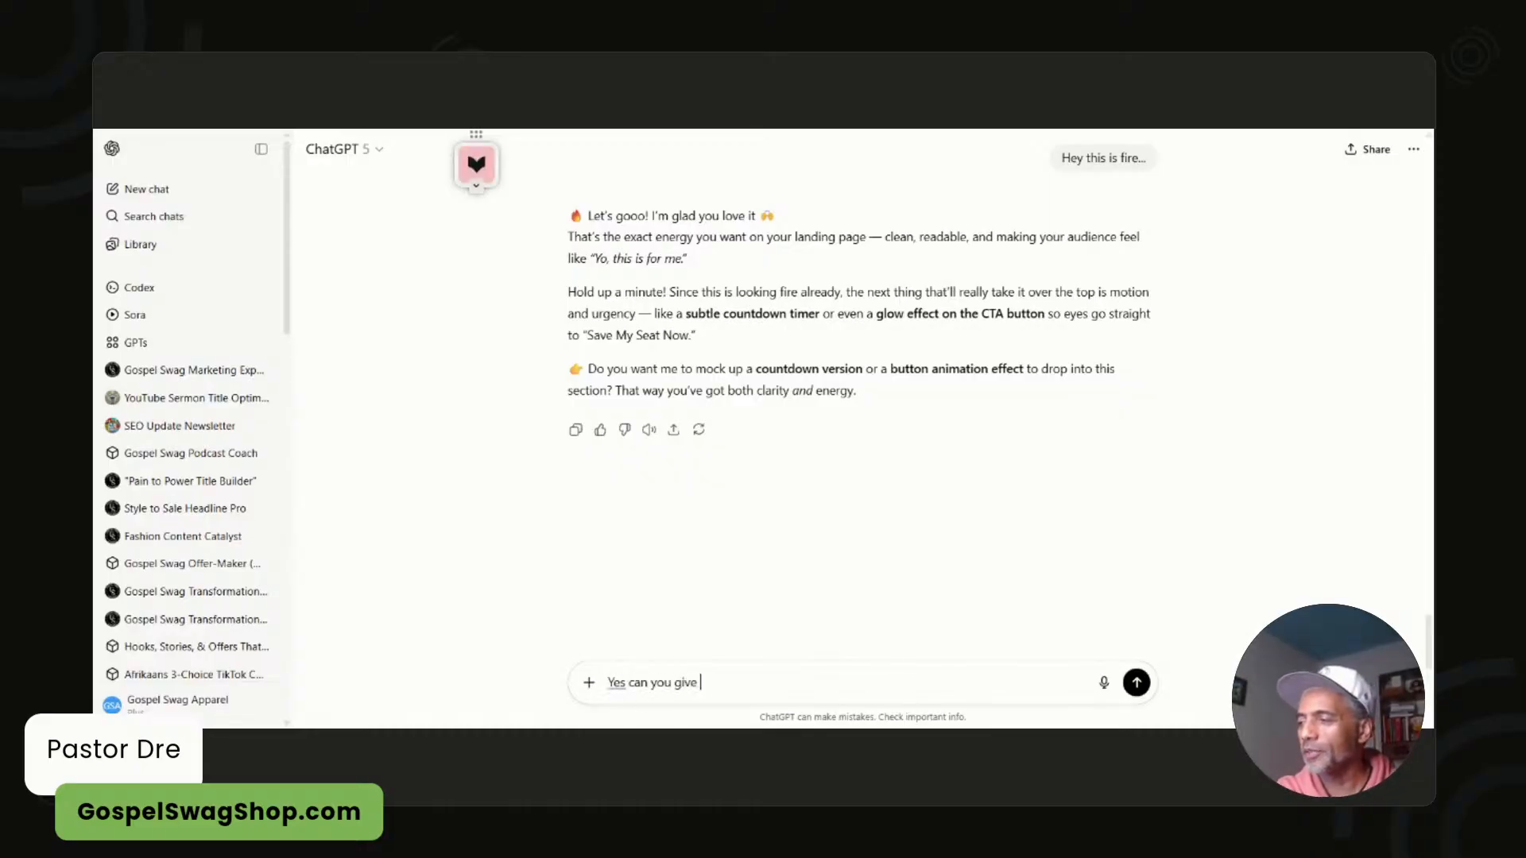
text(me the html )
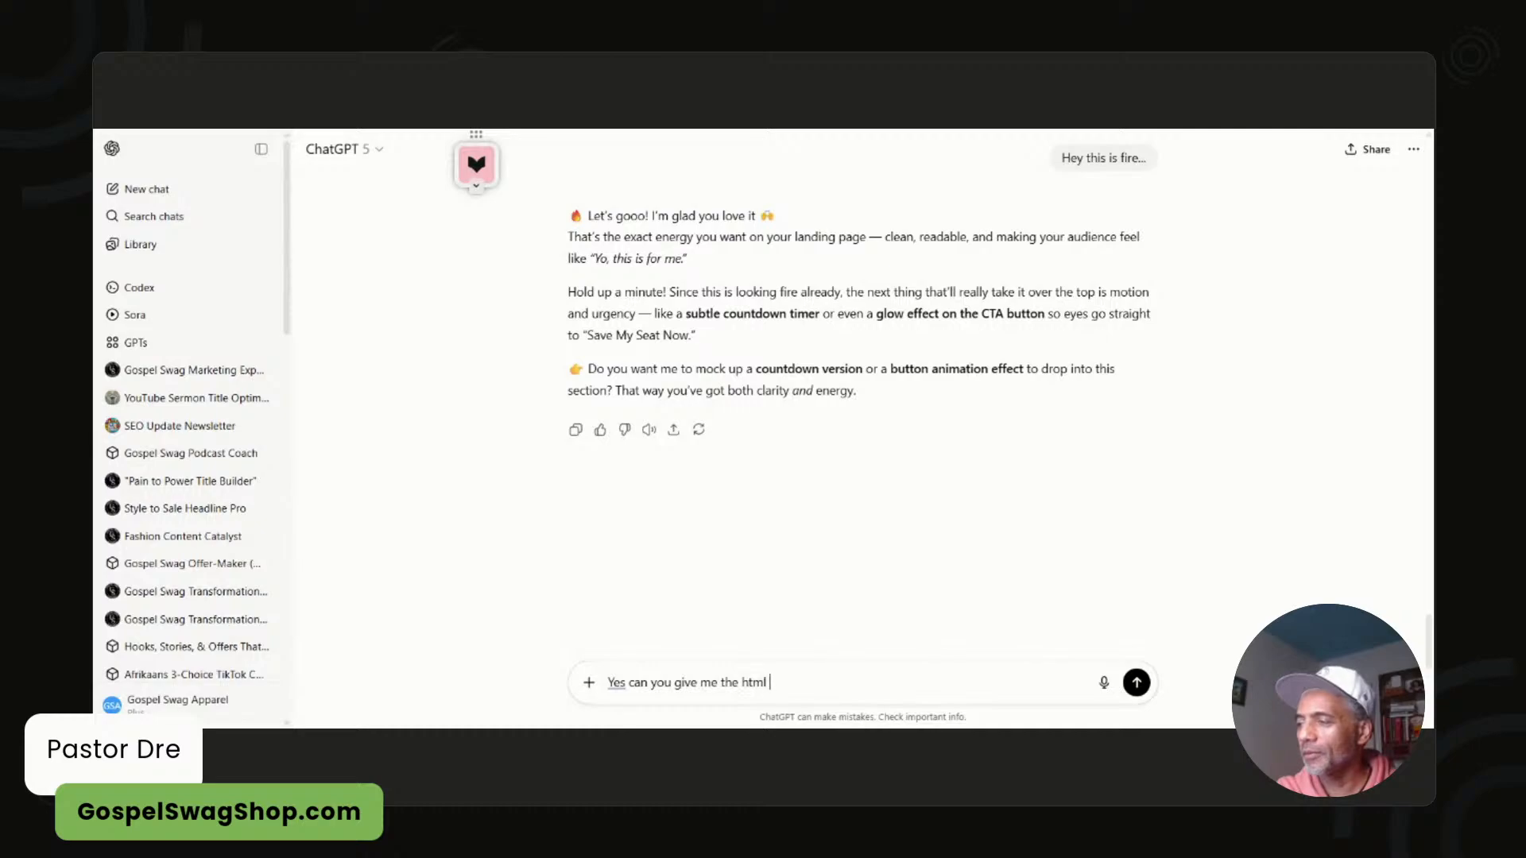
text(for a coutnd)
key(BackSpace)
key(BackSpace)
key(BackSpace)
text(ntdown)
key(Return)
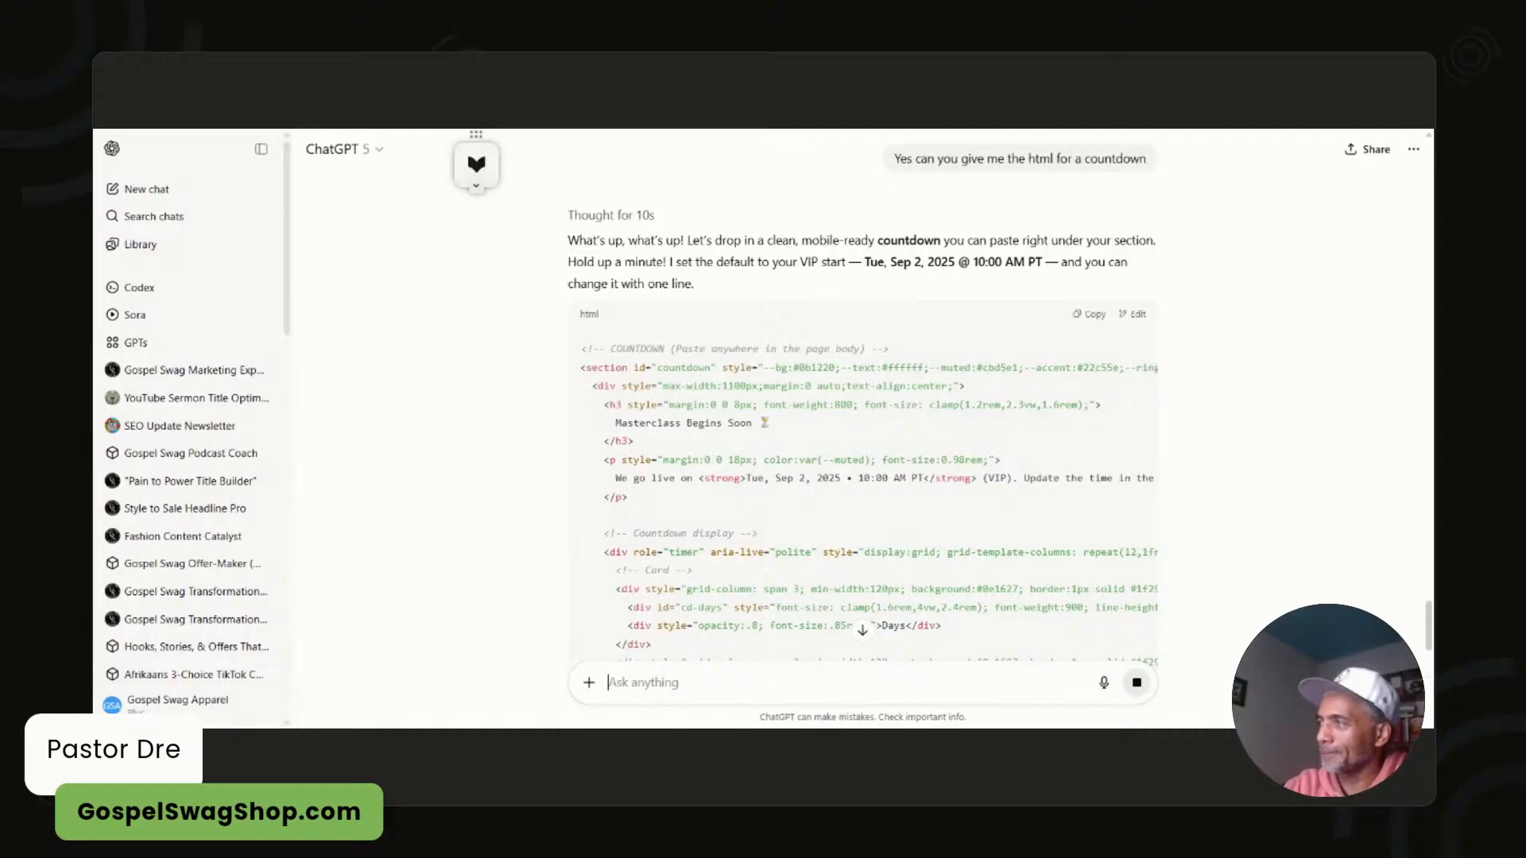
- Examine ChatGPT's countdown HTML from the "Masterclass Begins Soon" heading down to the timer script
scroll(962, 335, up, 3)
click(609, 682)
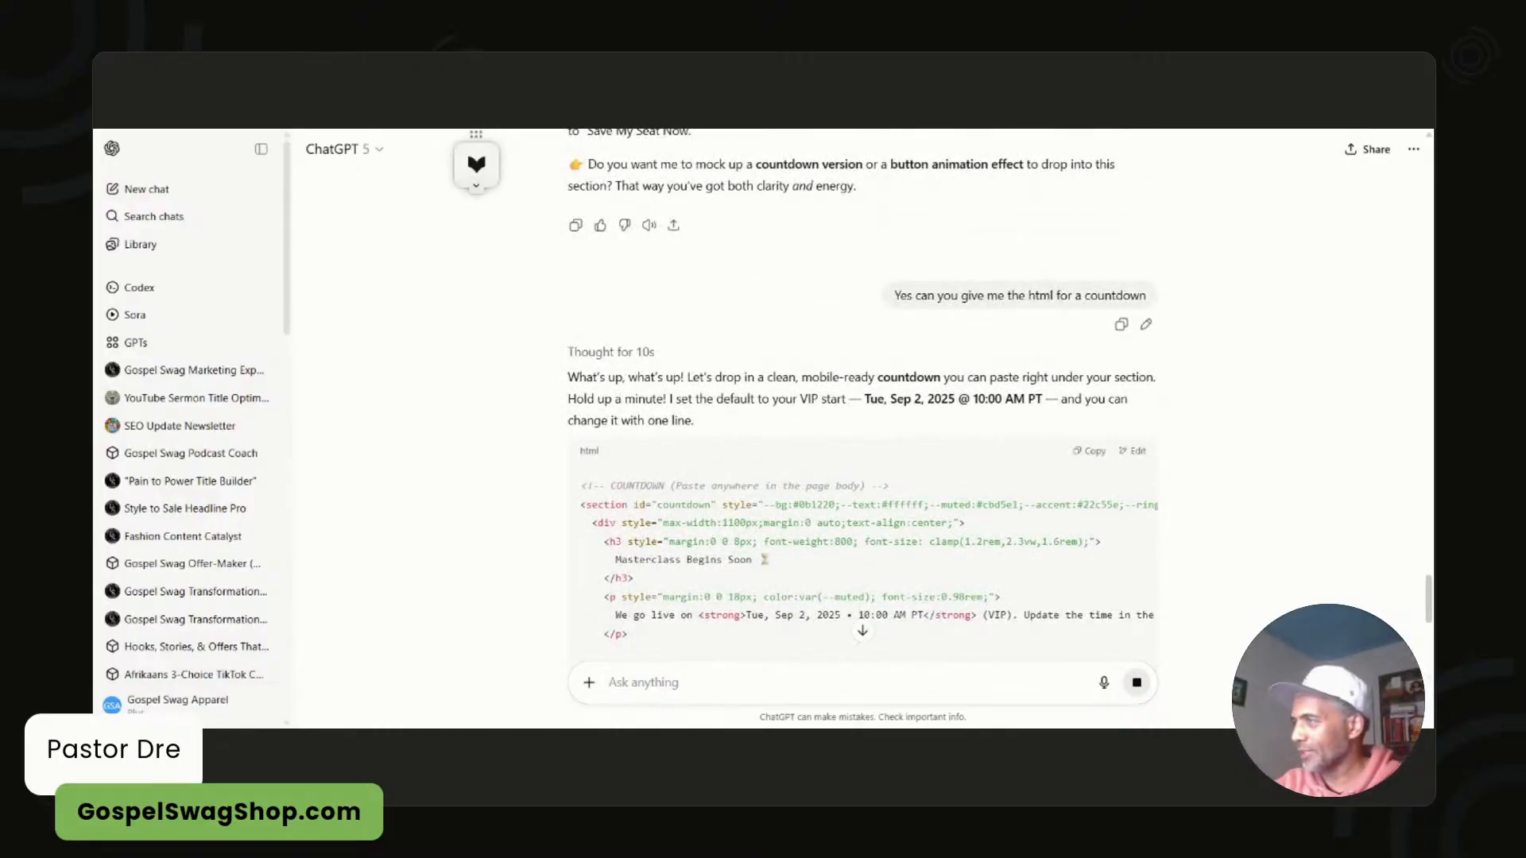
scroll(960, 348, down, 4)
scroll(960, 349, down, 4)
scroll(948, 457, up, 2)
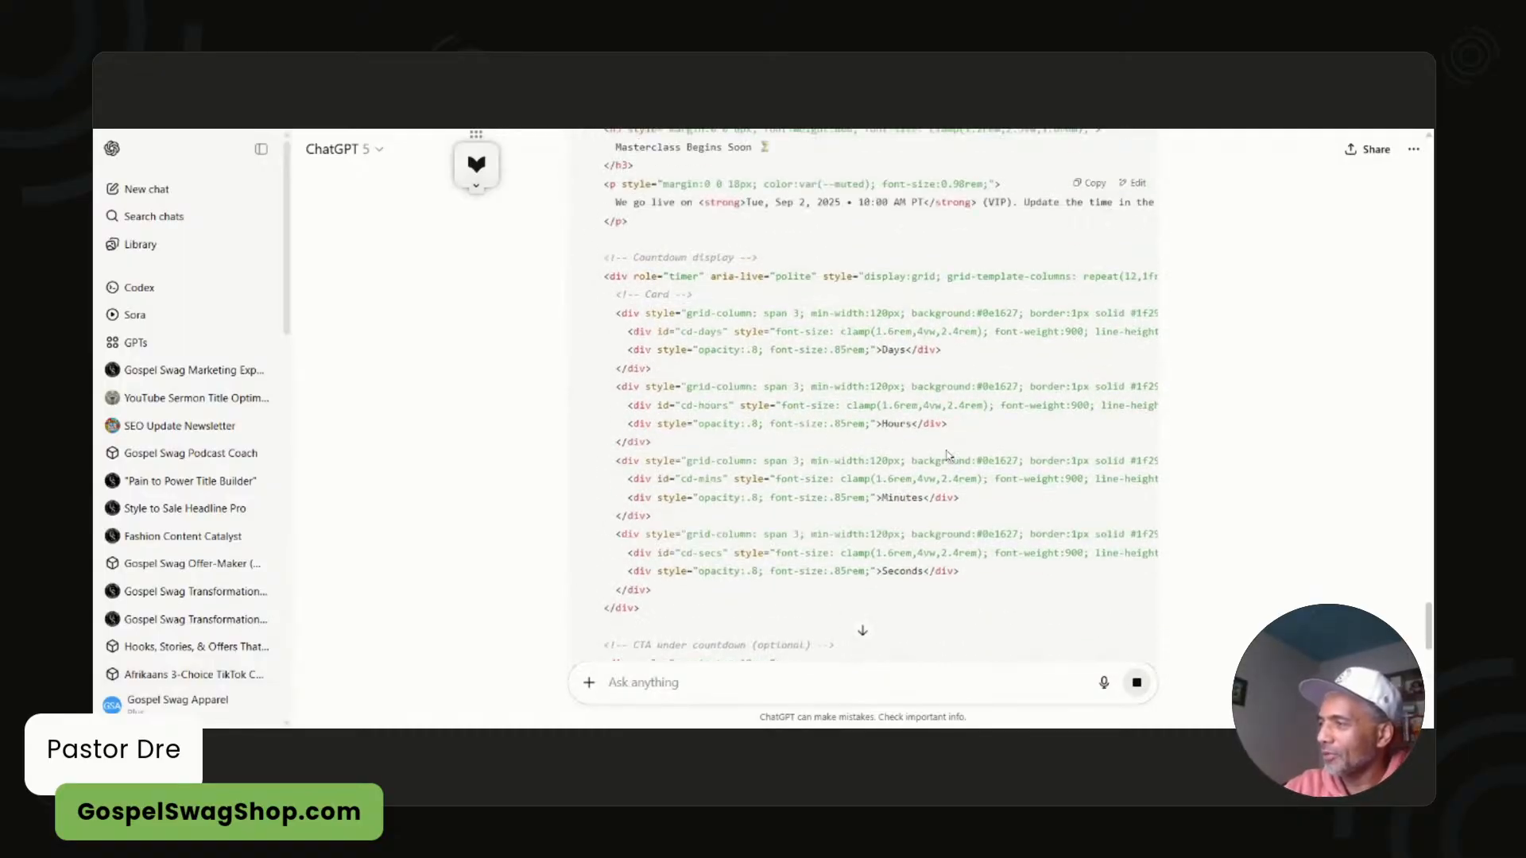
scroll(948, 456, up, 7)
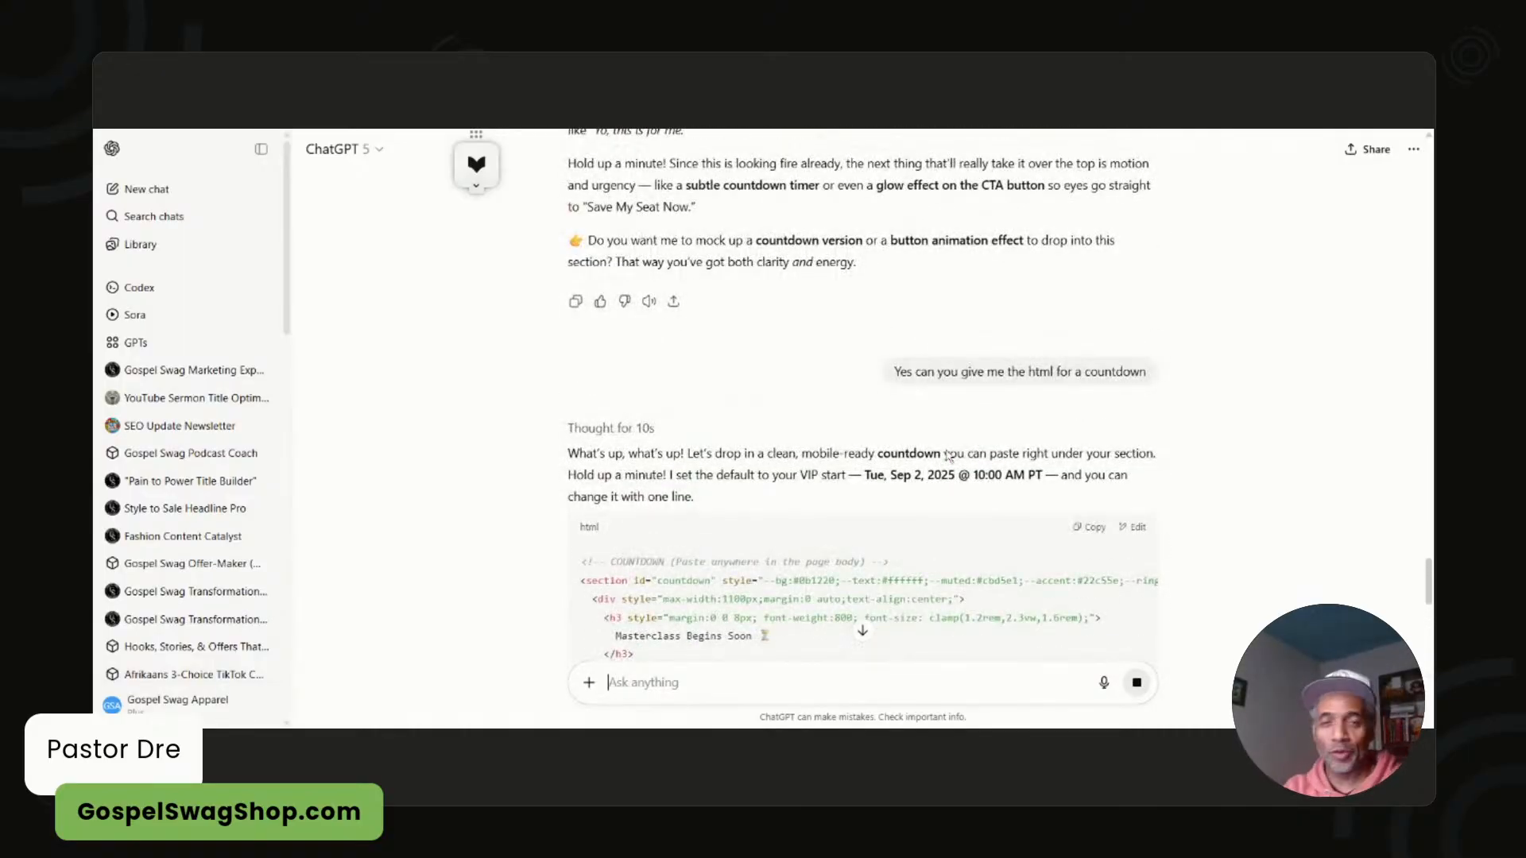
scroll(948, 456, down, 3)
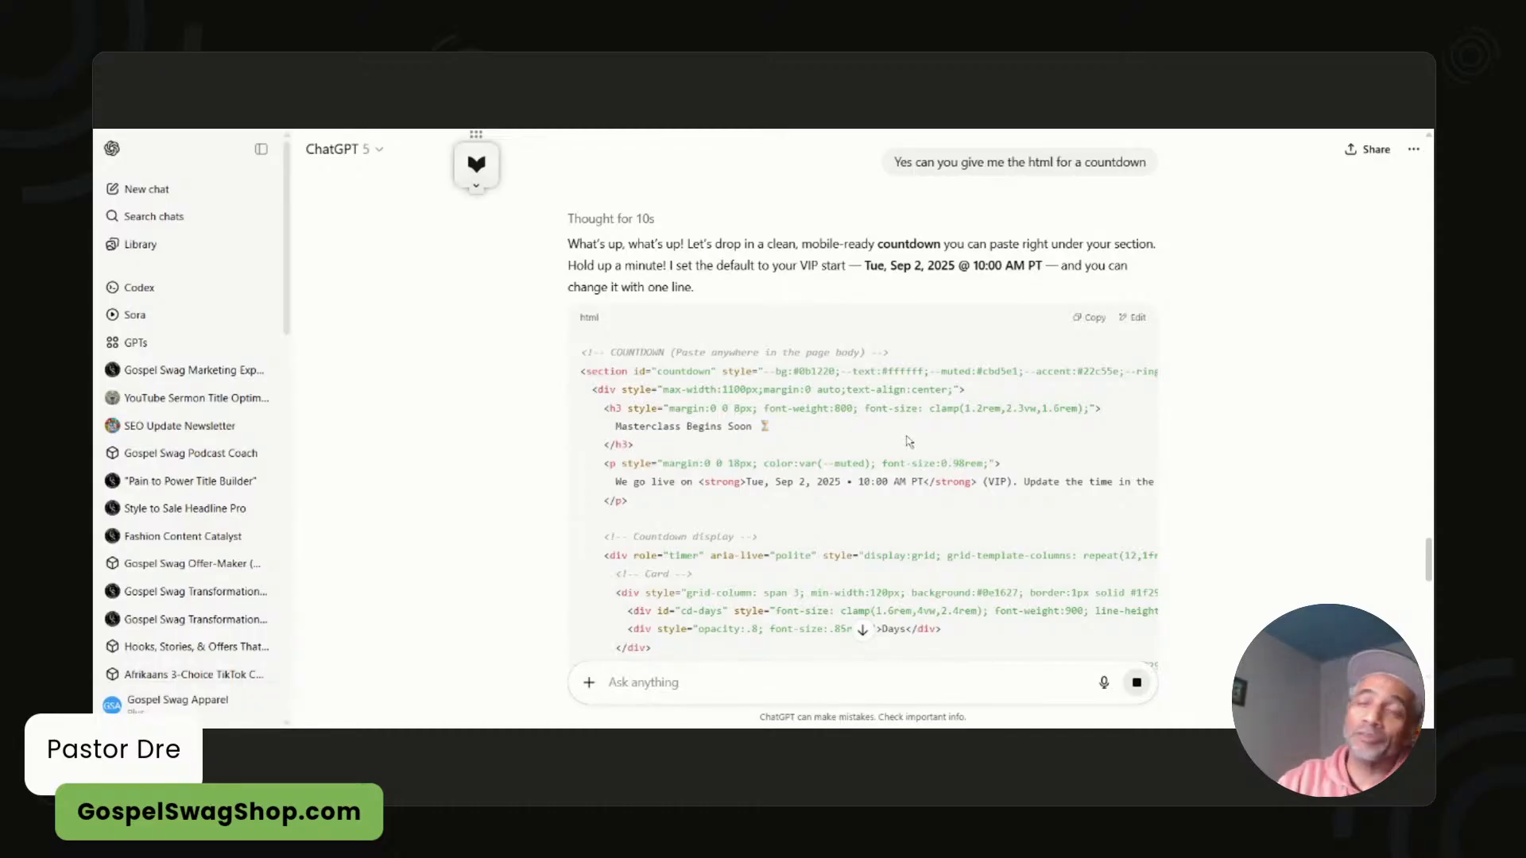
scroll(950, 513, down, 10)
scroll(942, 502, down, 7)
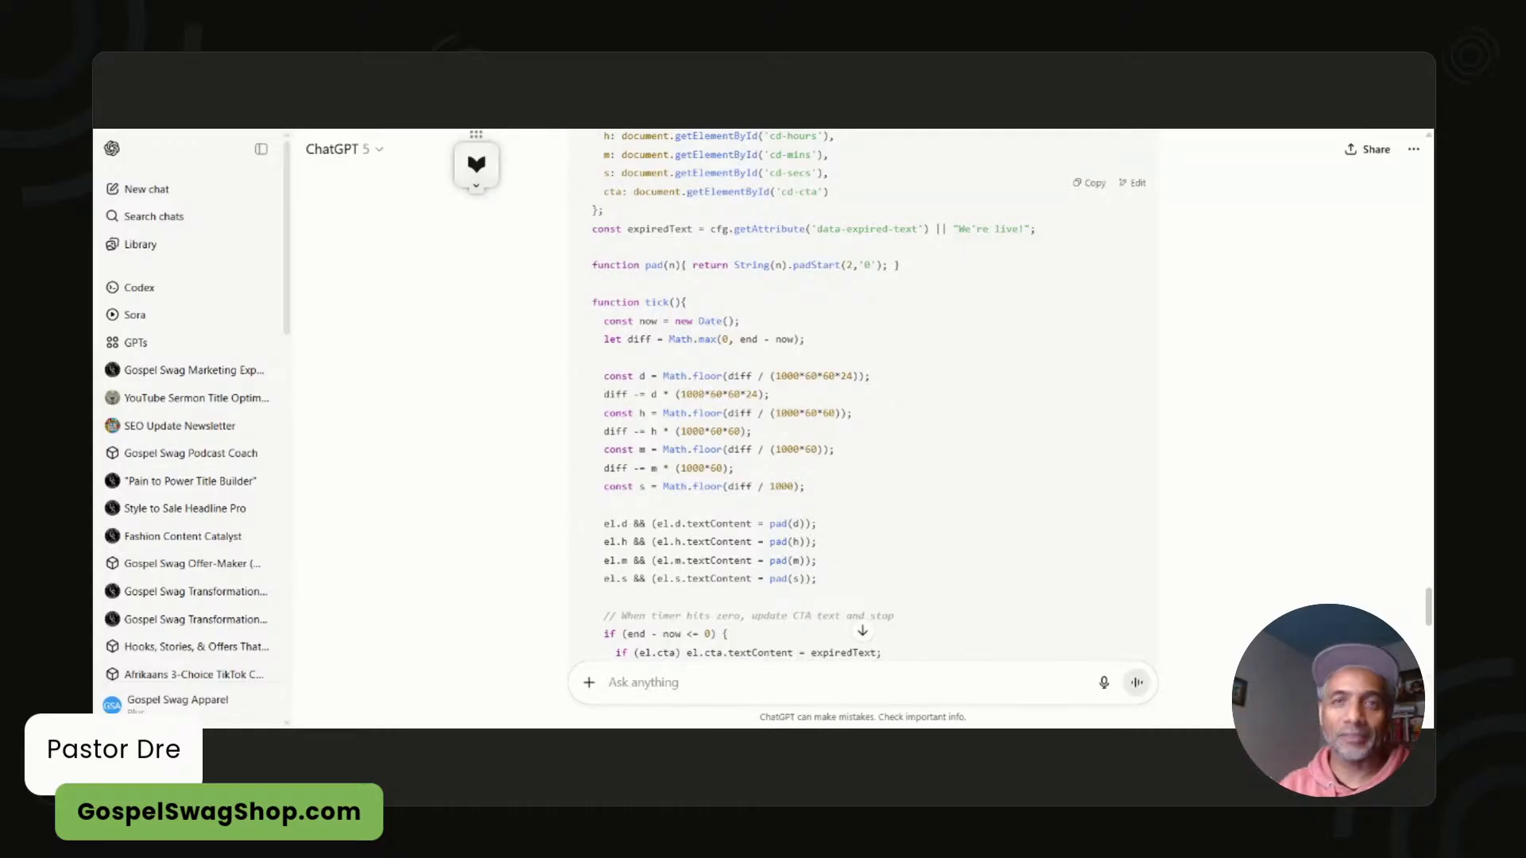
scroll(977, 481, down, 6)
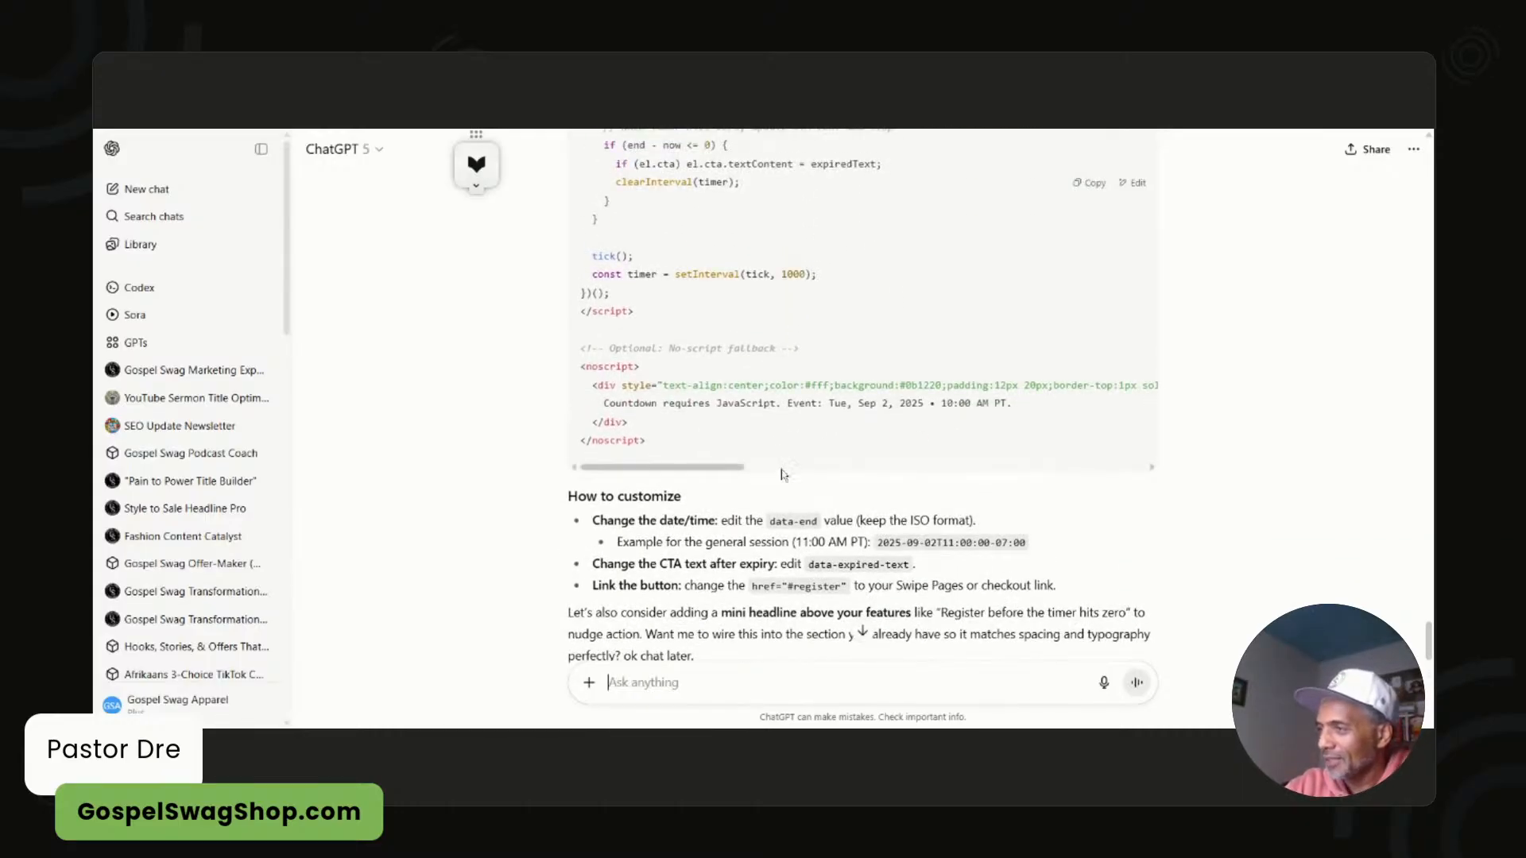
- Read the "How to customize" notes below the countdown code and copy the full HTML
scroll(704, 488, up, 1)
scroll(702, 501, down, 1)
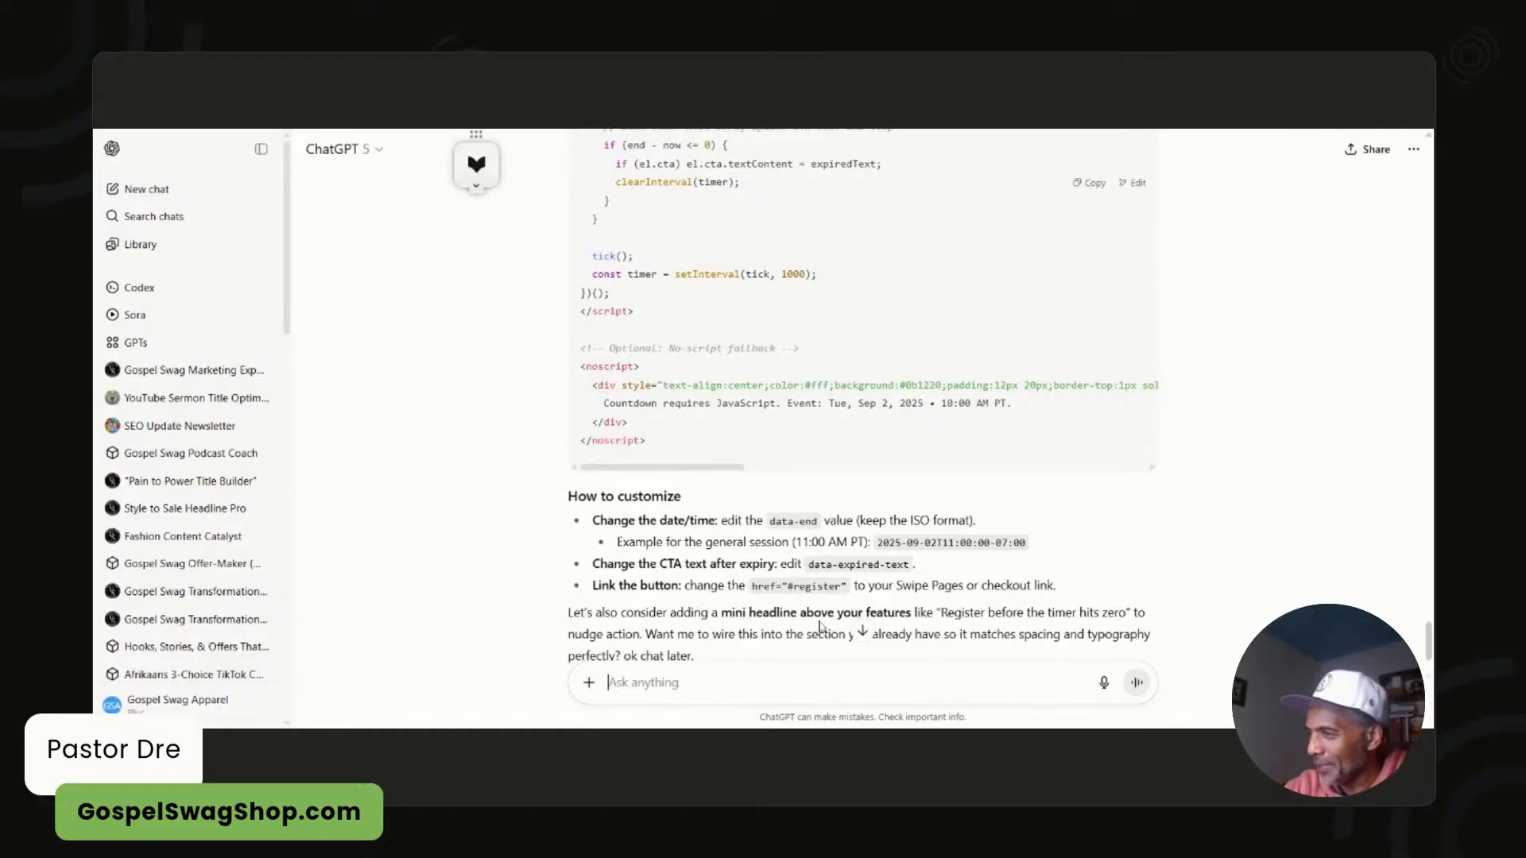
scroll(909, 600, down, 2)
scroll(909, 600, up, 8)
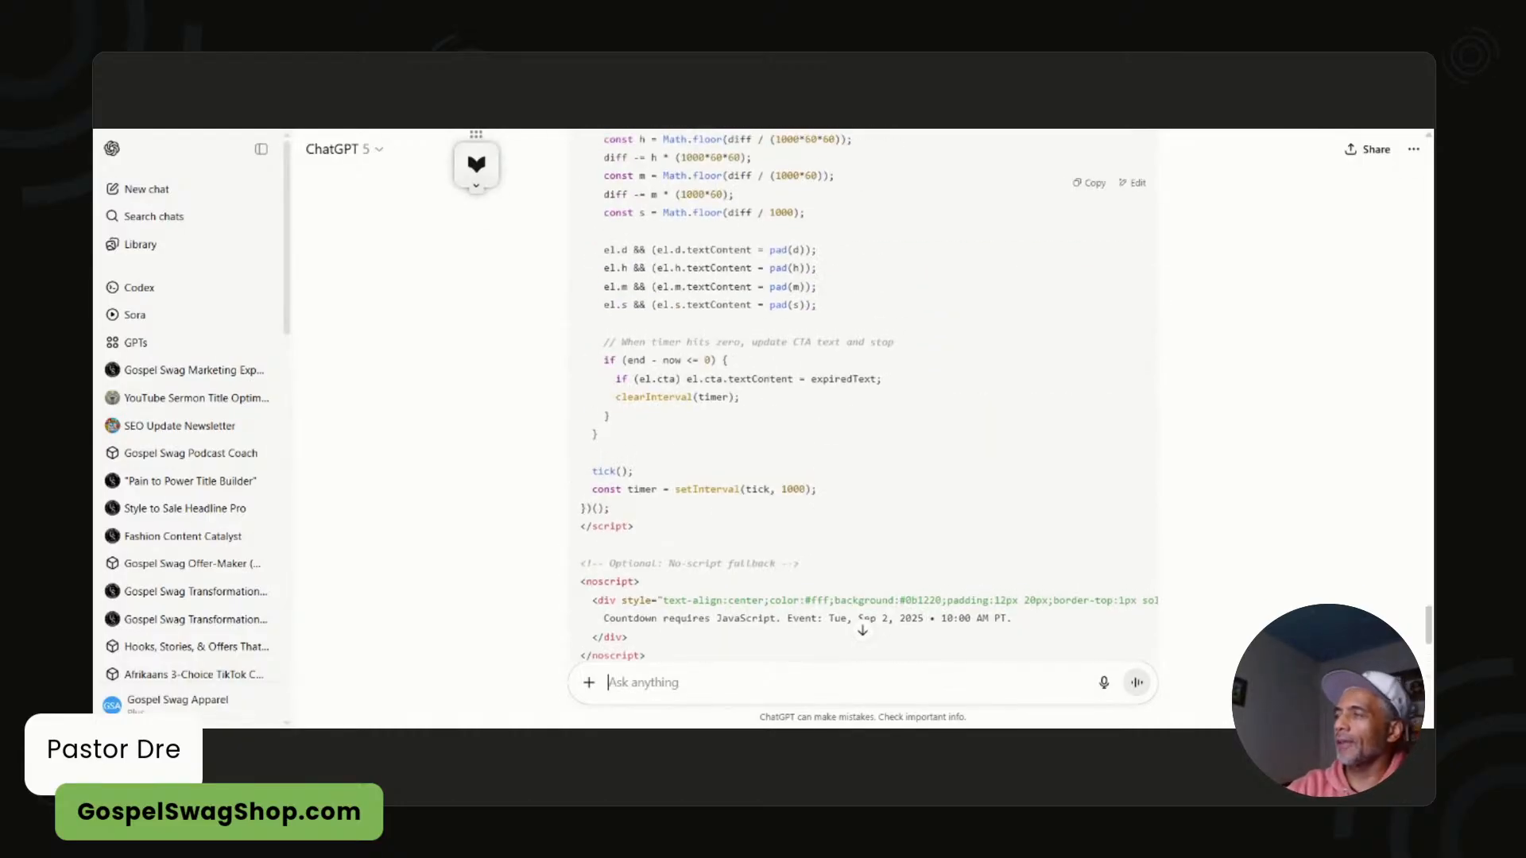
click(1086, 184)
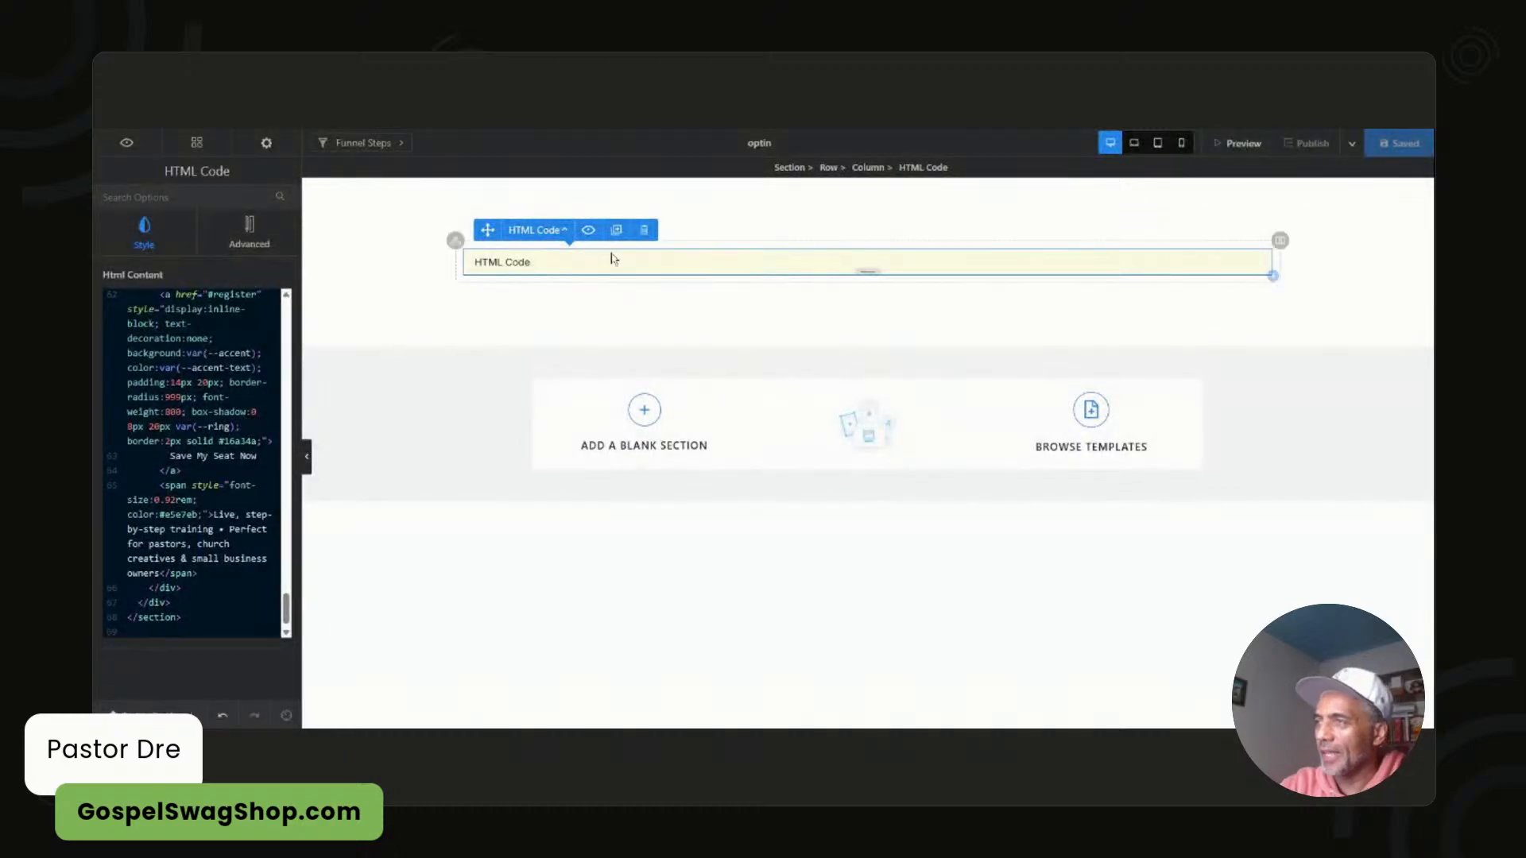
- In the funnel editor's optin page, duplicate the HTML Code module, replace the lower copy's HTML with the countdown code, and save
click(617, 231)
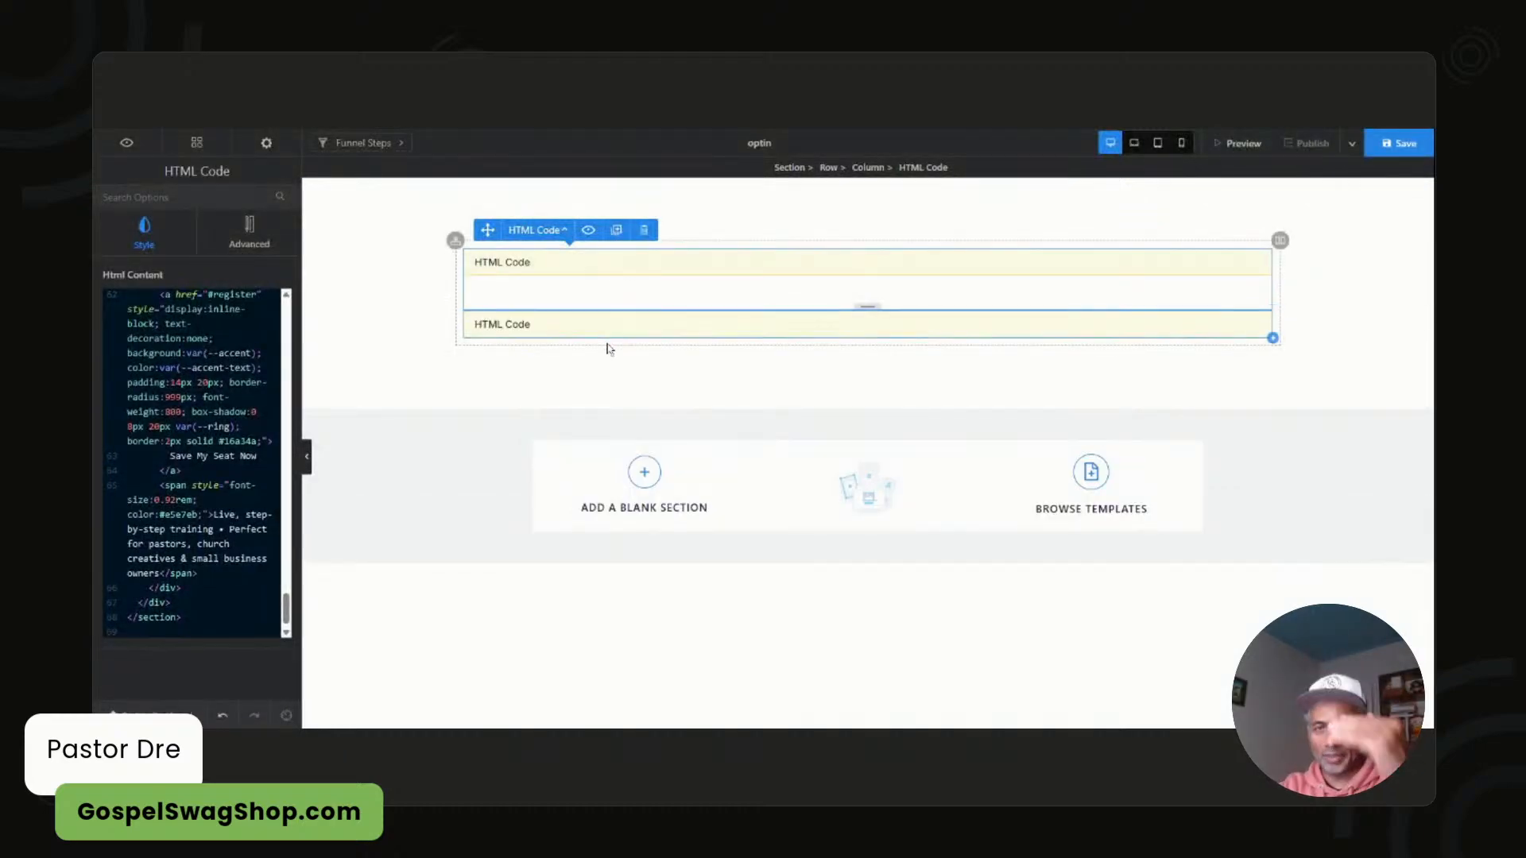
click(530, 332)
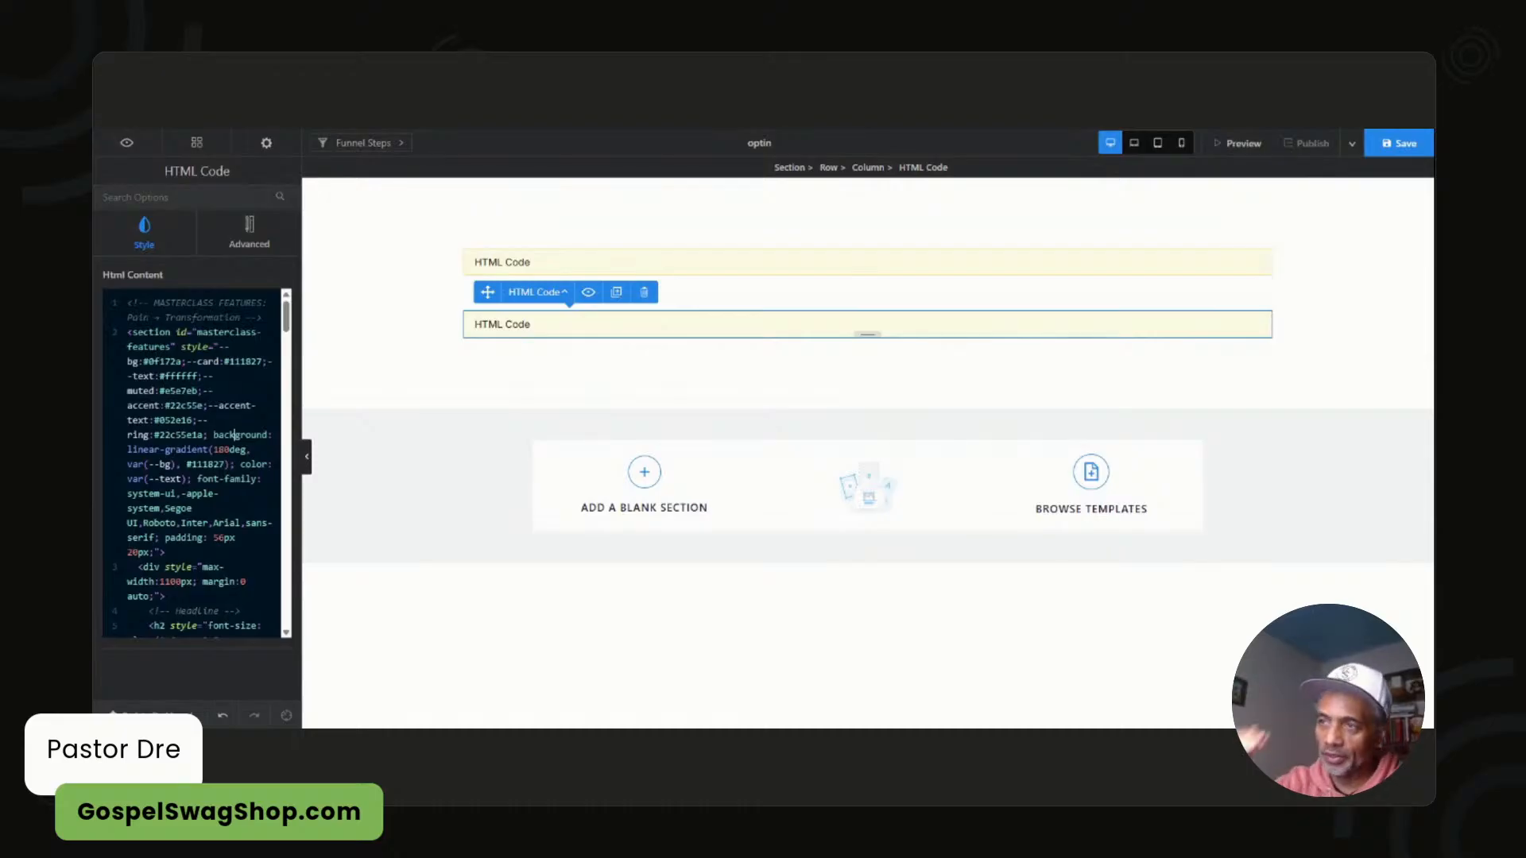
key(ctrl+a)
key(BackSpace)
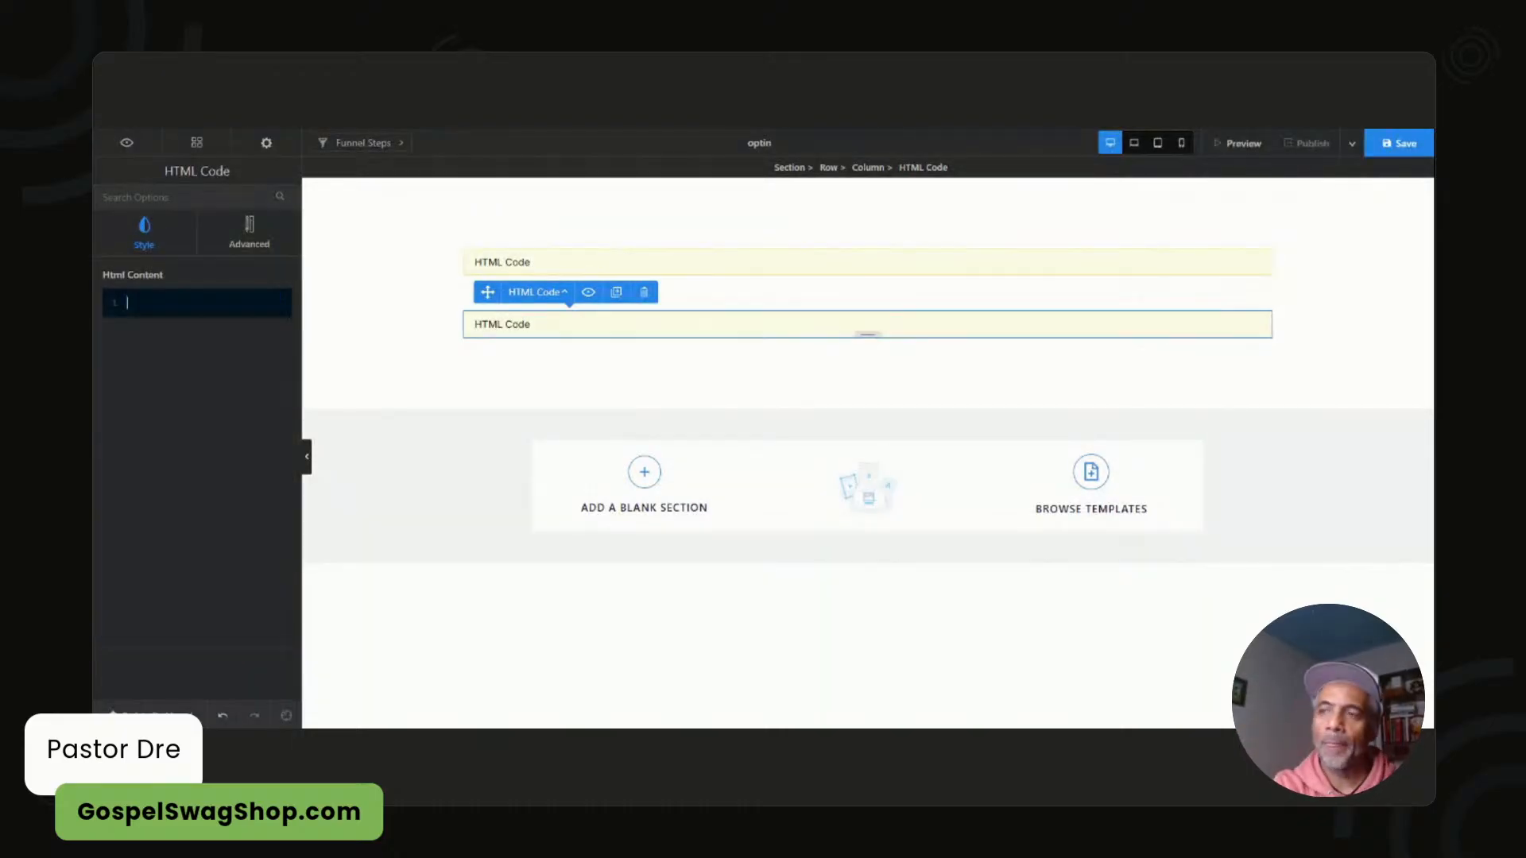
key(ctrl+v)
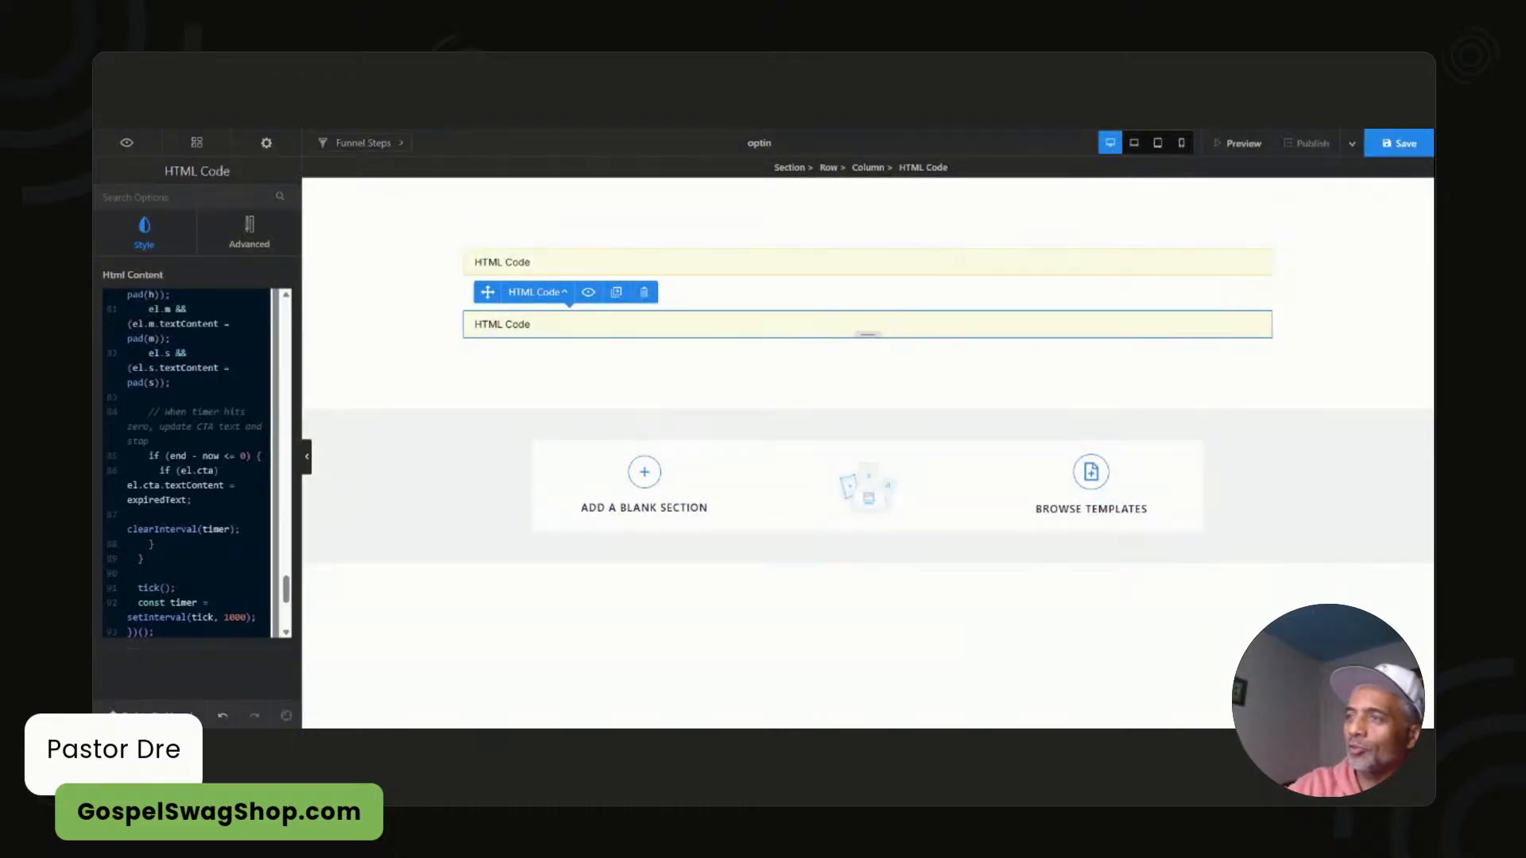
click(1400, 145)
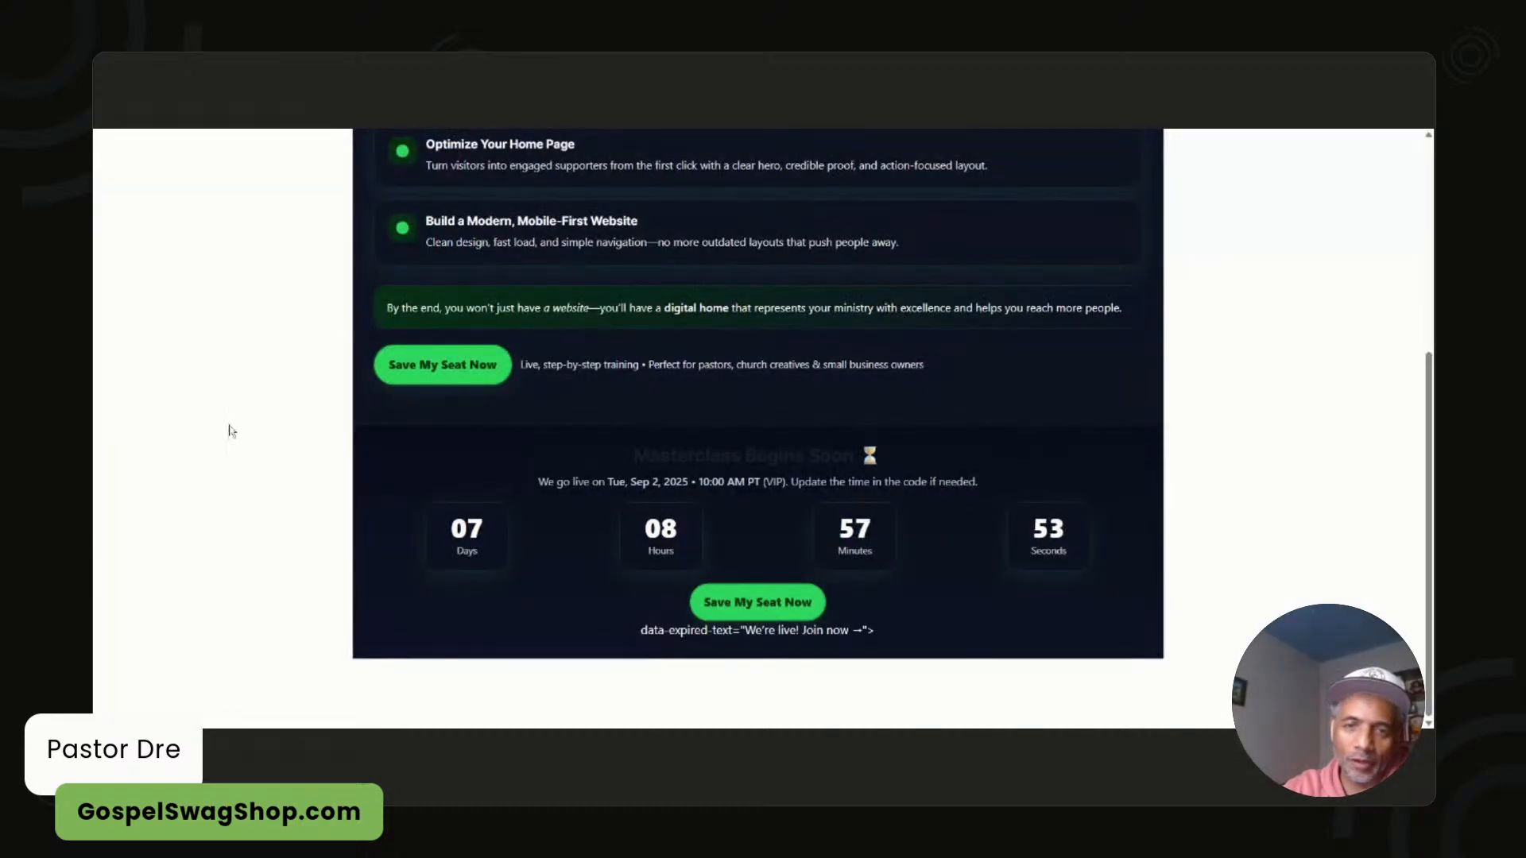
- Check the page preview, comparing the features section with the countdown section below it
scroll(608, 456, up, 3)
scroll(616, 442, down, 3)
scroll(619, 442, down, 1)
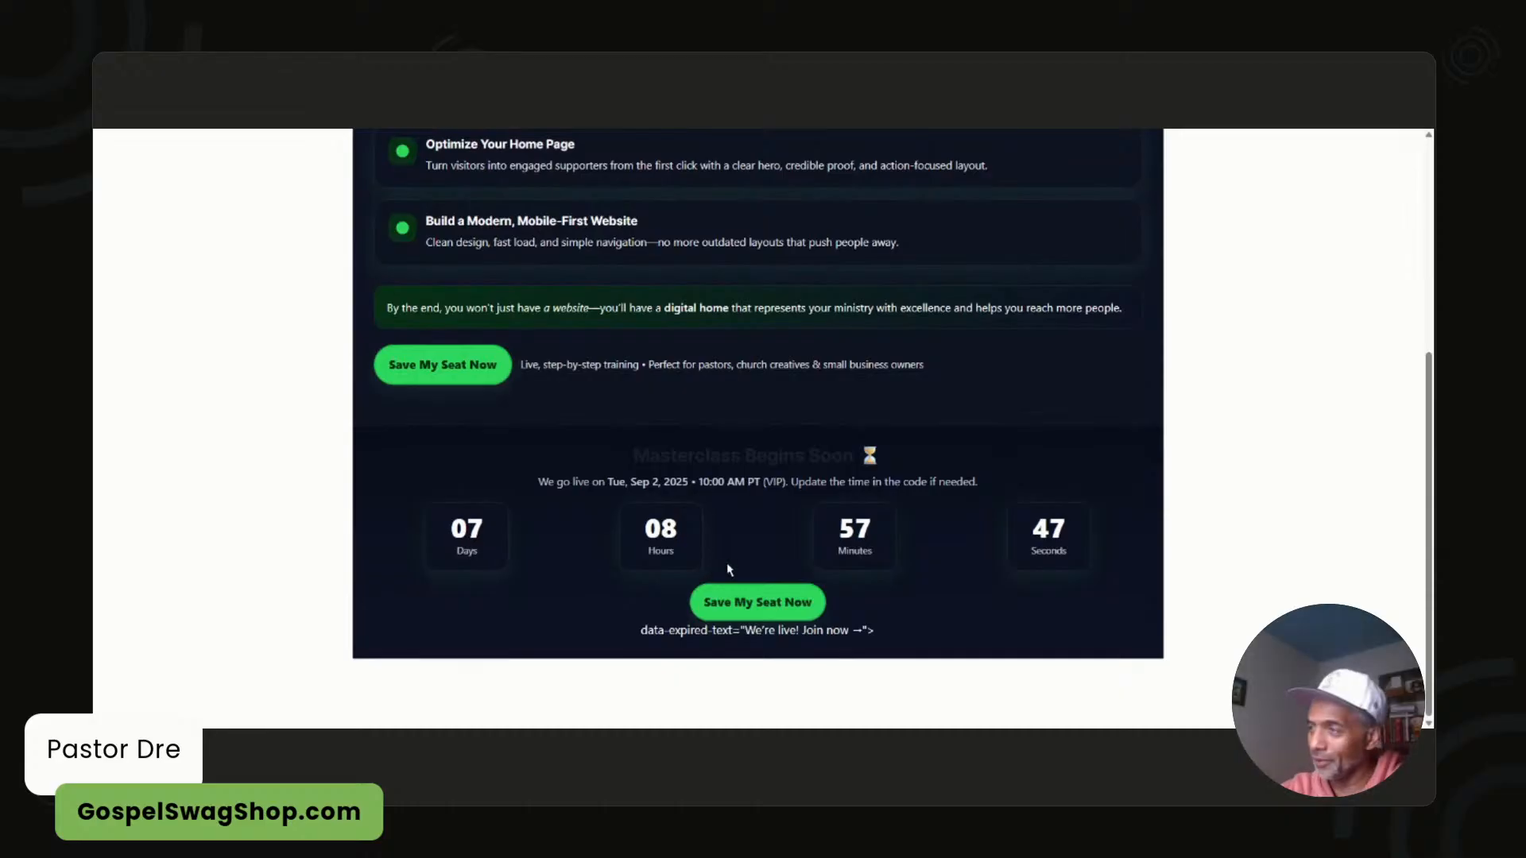
scroll(729, 570, up, 4)
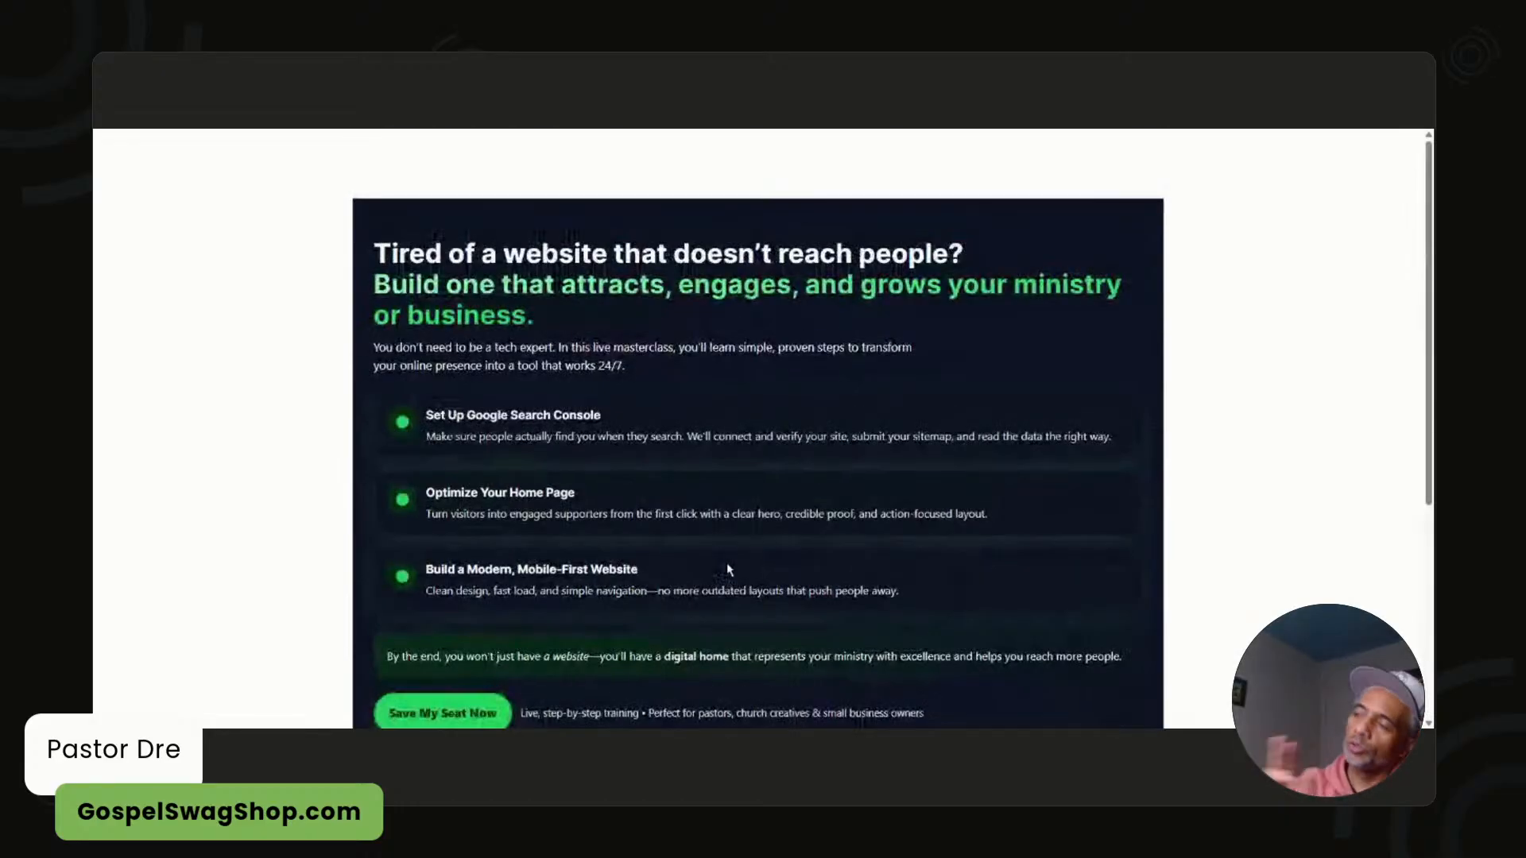
scroll(691, 596, down, 4)
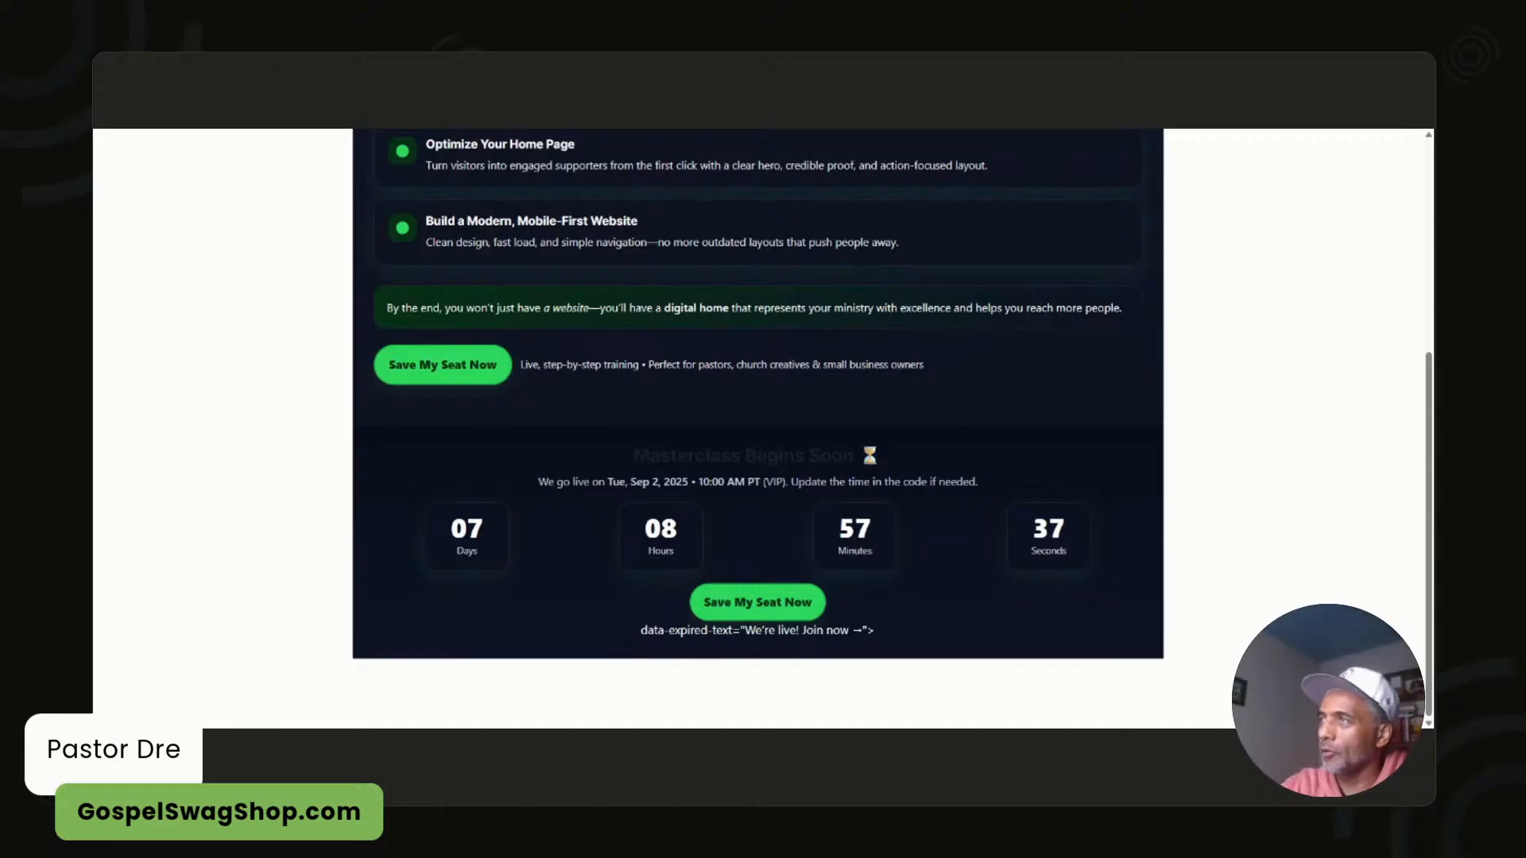
- Return to ChatGPT, recheck the countdown code from its beginning, and copy it again
key(ctrl+Tab)
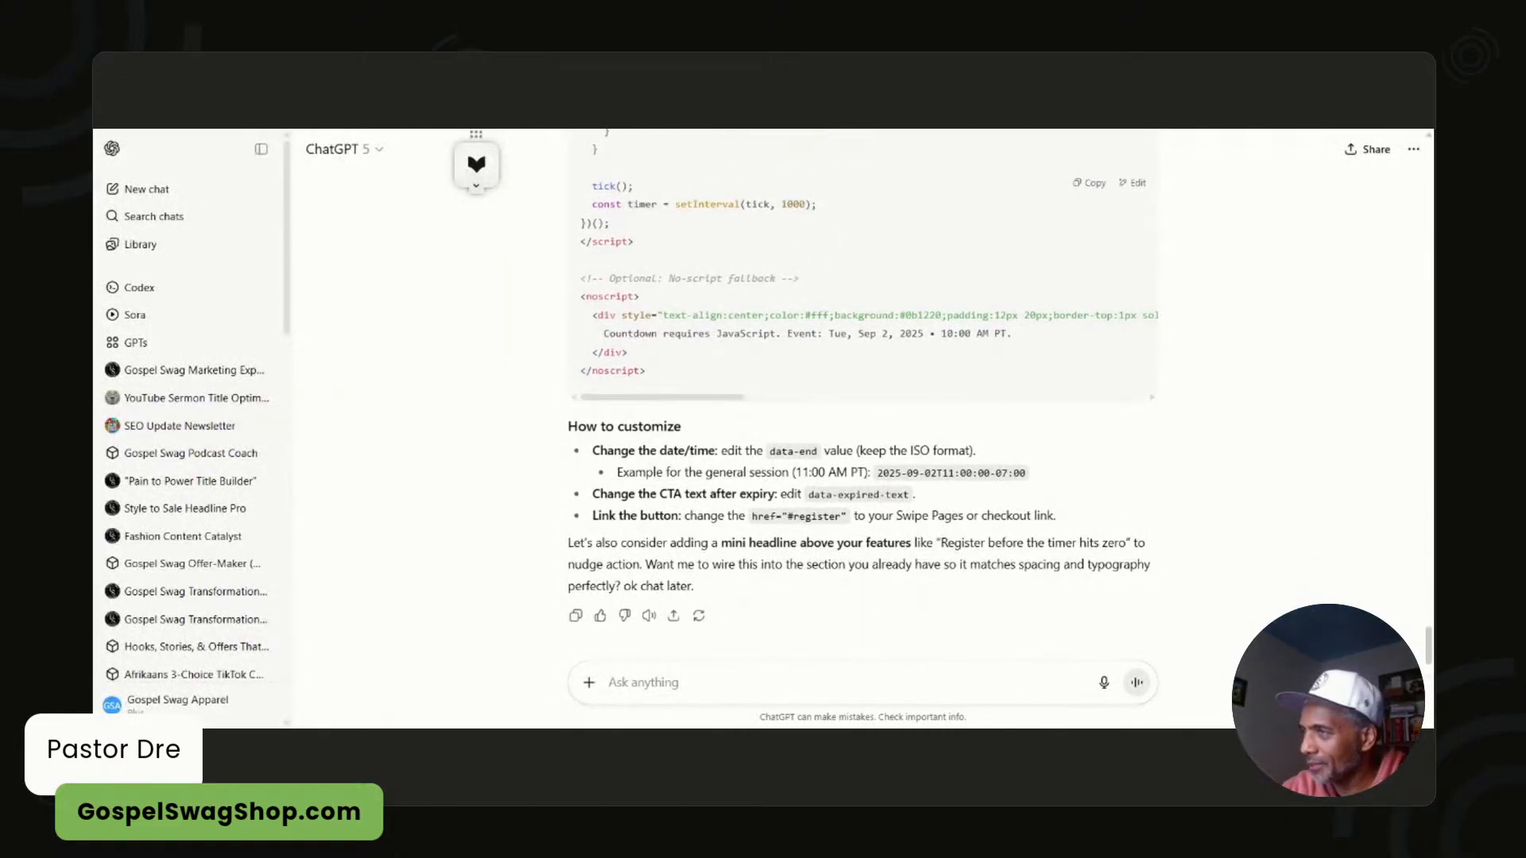
scroll(862, 397, up, 15)
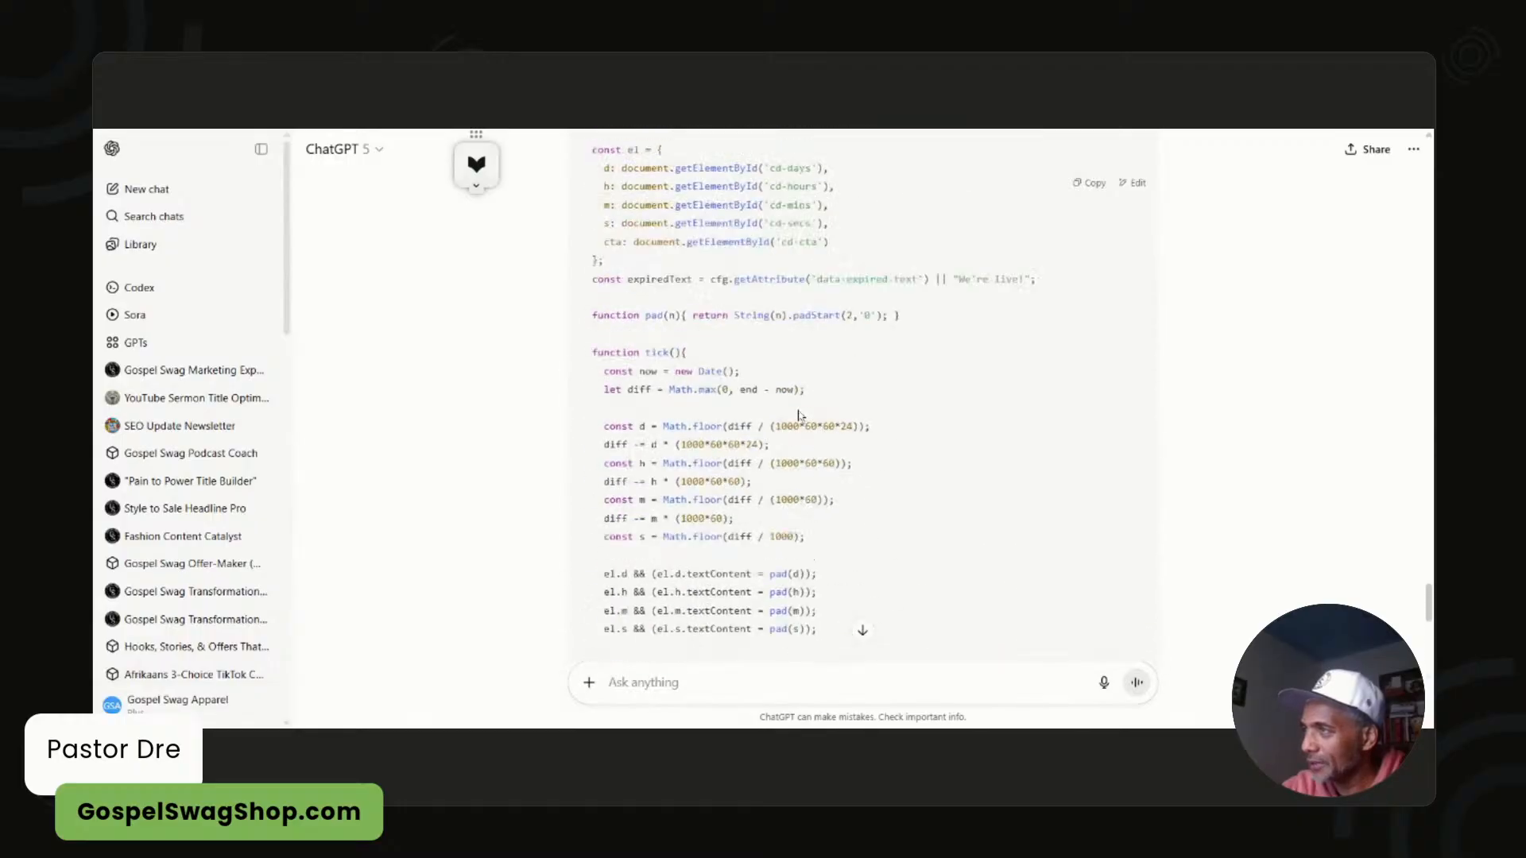
scroll(799, 415, up, 8)
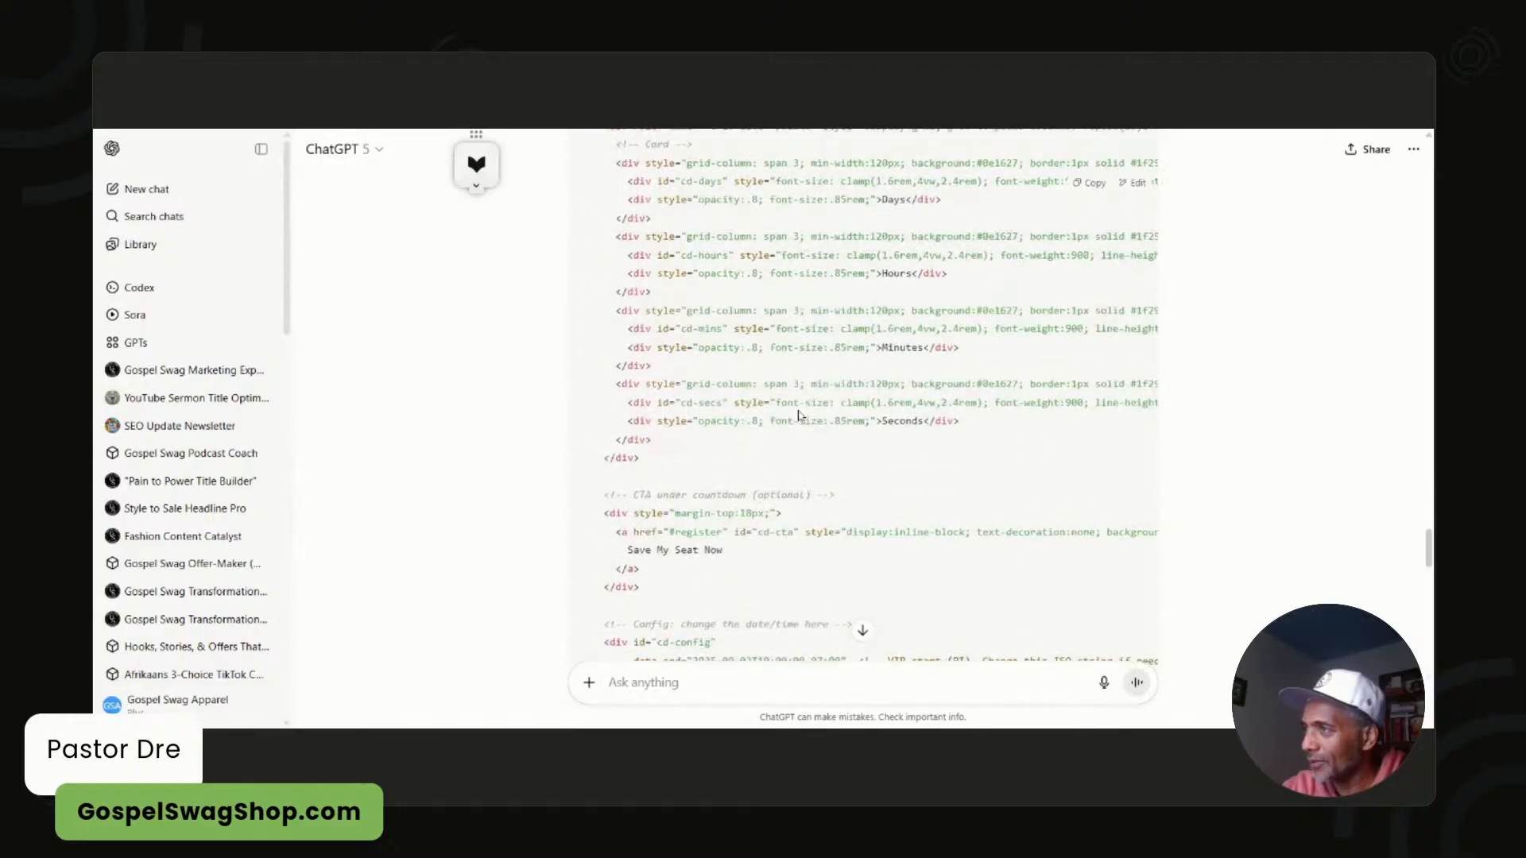
scroll(798, 415, up, 4)
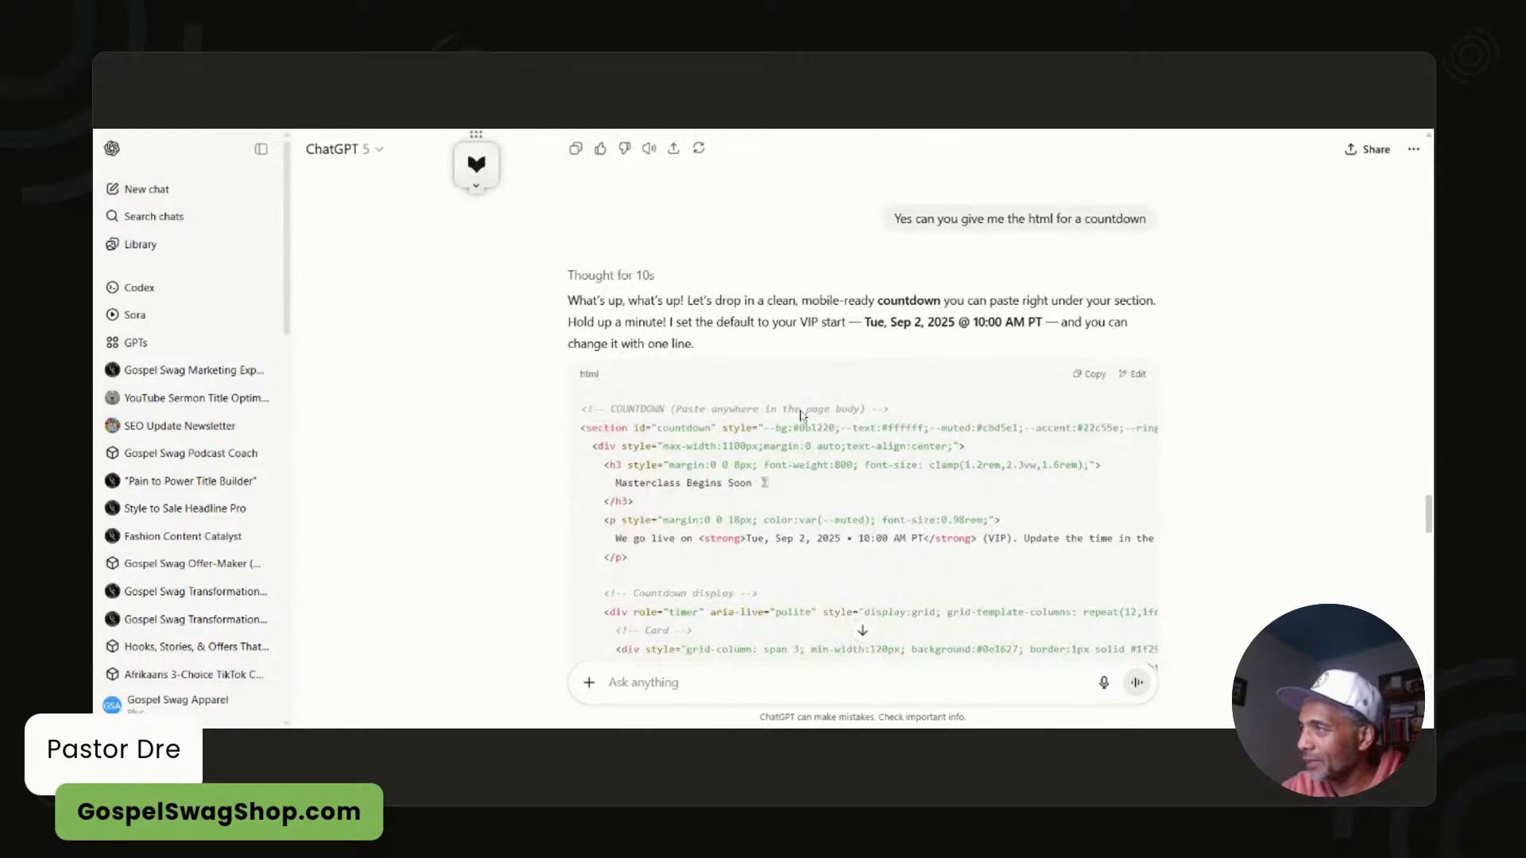
scroll(801, 415, down, 15)
scroll(803, 415, down, 5)
click(1083, 185)
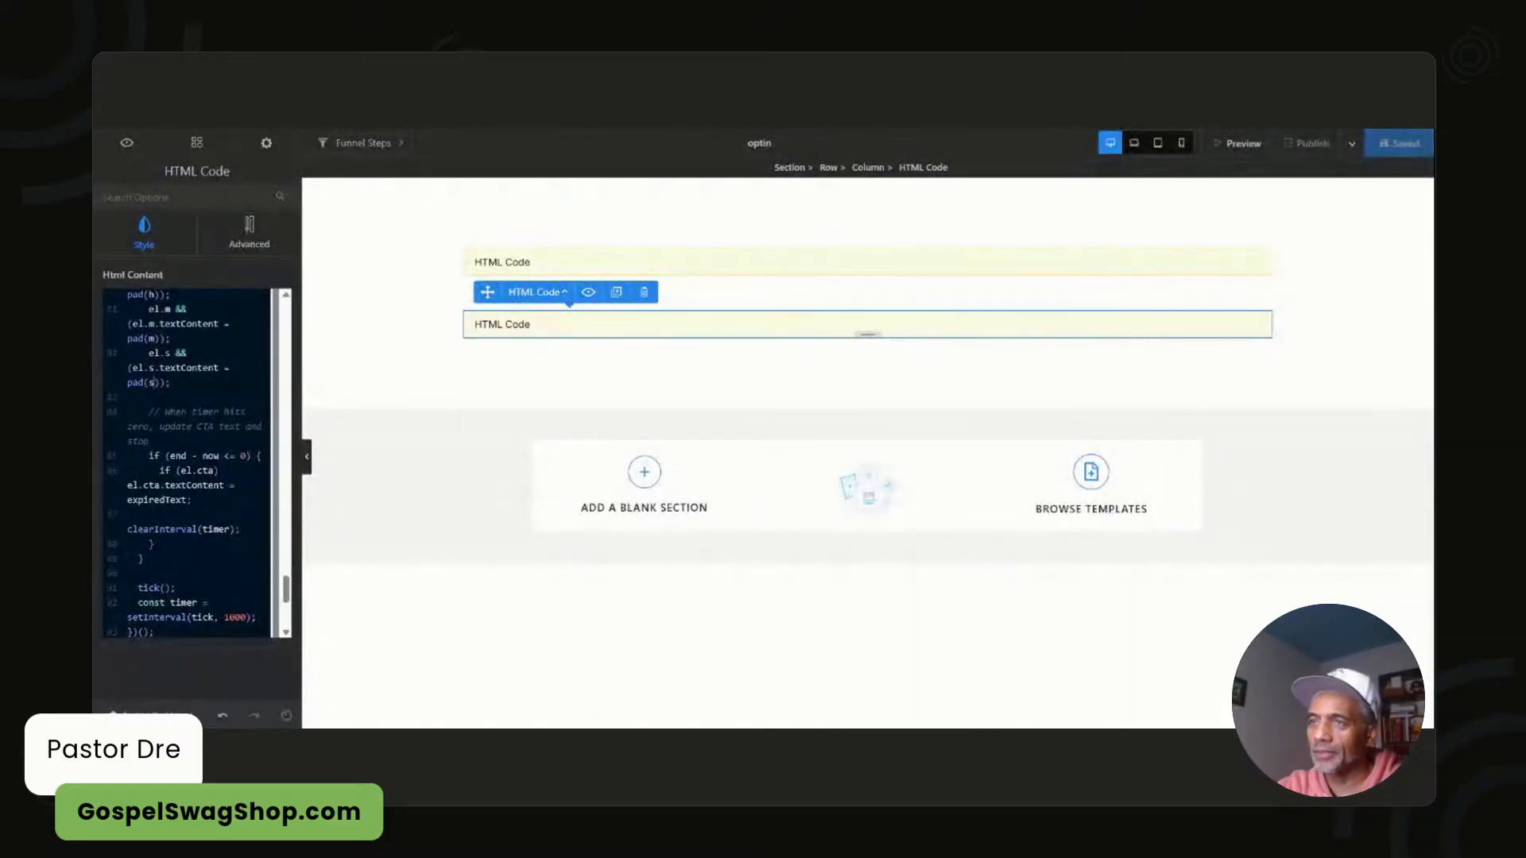
- Replace all HTML in the optin page's lower HTML Code module with the recopied countdown code and check the countdown in the preview
key(ctrl+a)
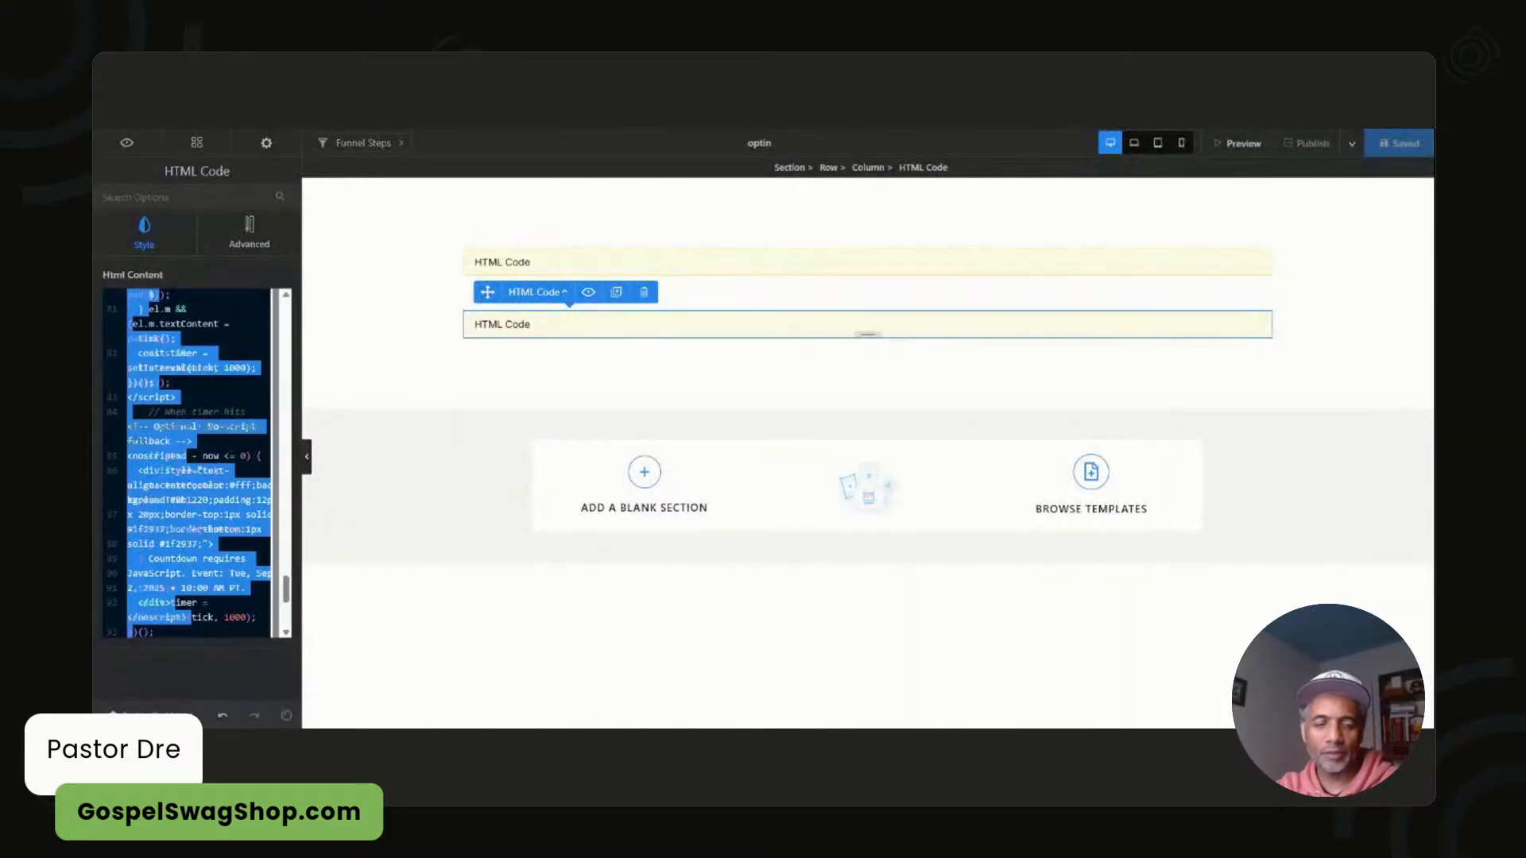
key(Delete)
key(ctrl+v)
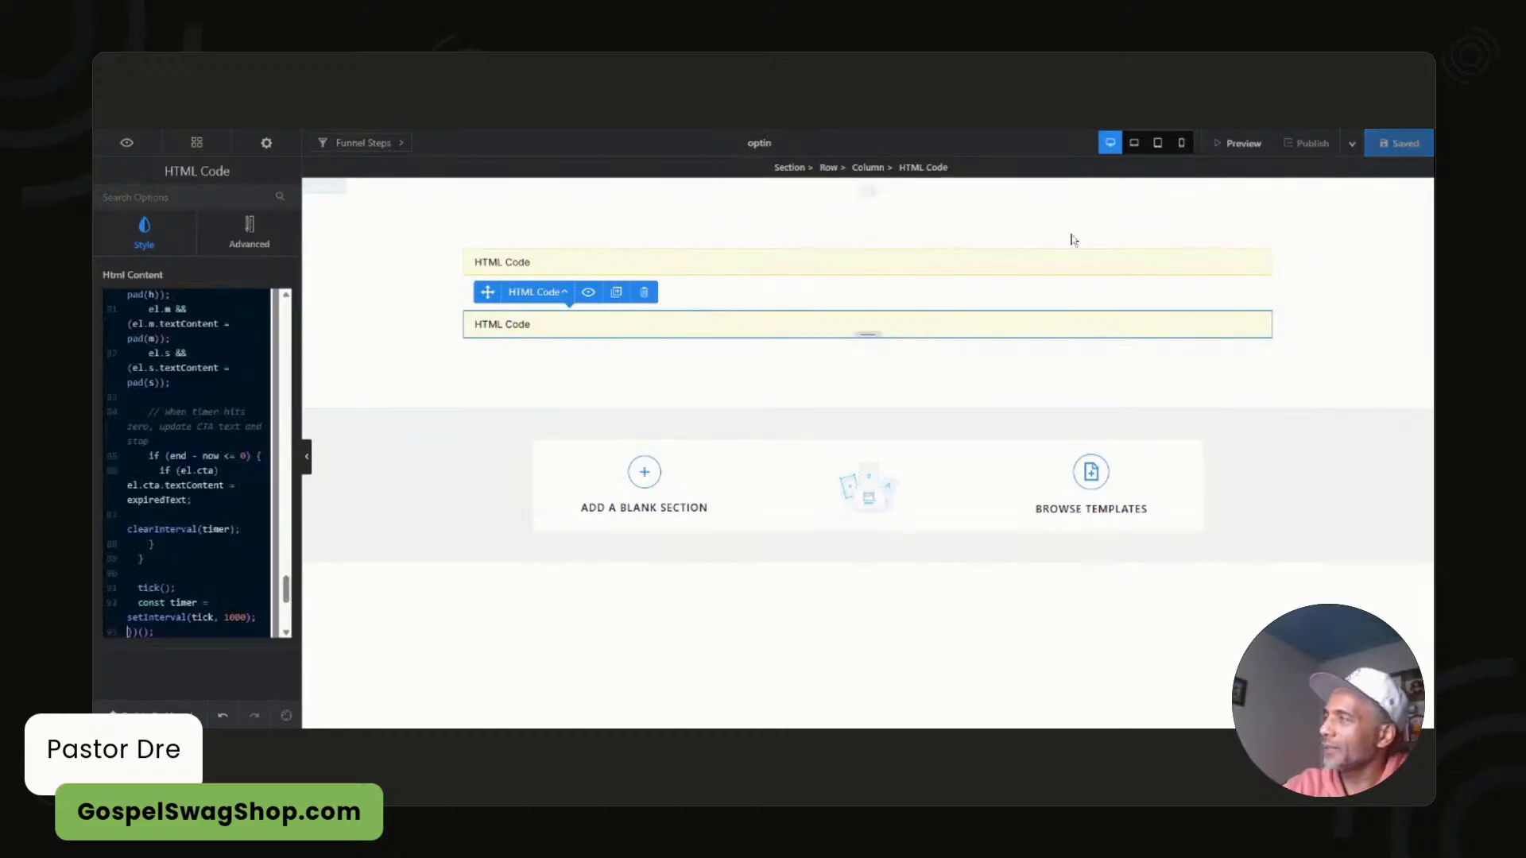
scroll(191, 461, down, 4)
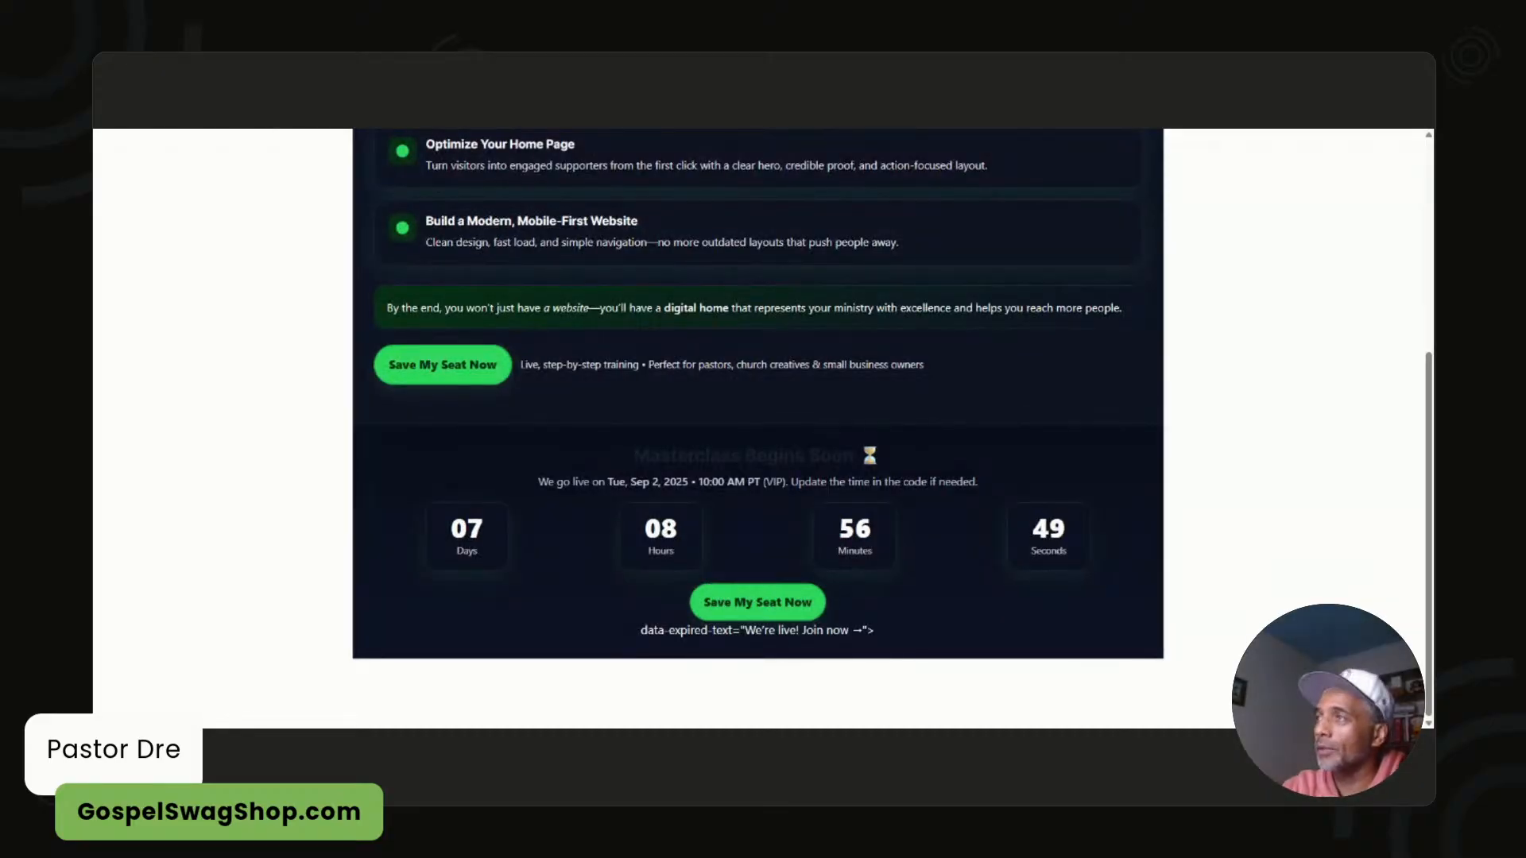
- Switch to ChatGPT and send the feedback "the text on the top is not readable it is too dark"
key(ctrl+Tab)
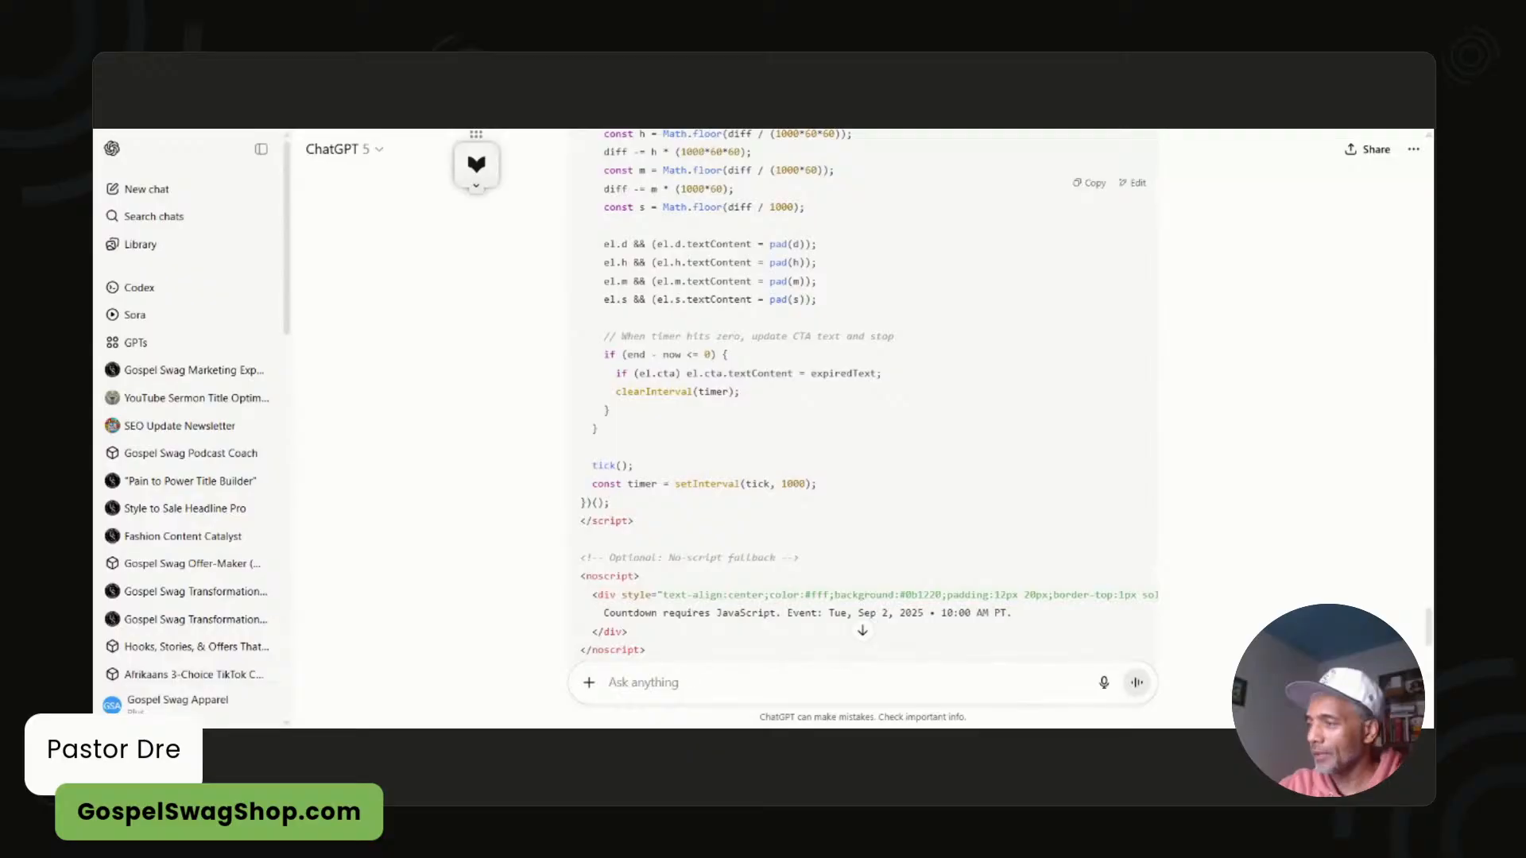
text(the test )
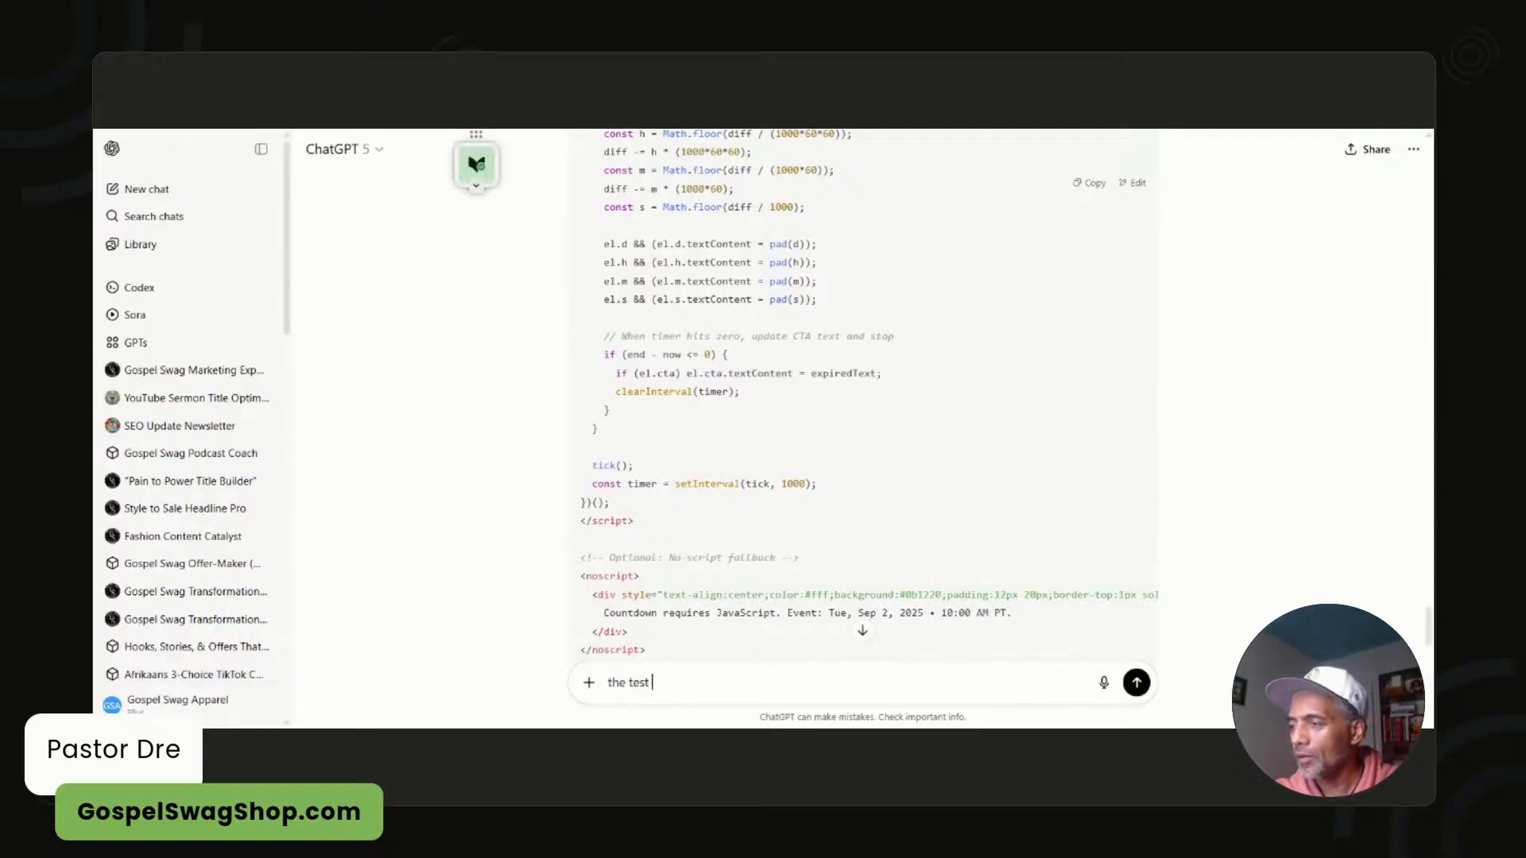
key(BackSpace)
key(BackSpace)
key(BackSpace)
text(xt on the )
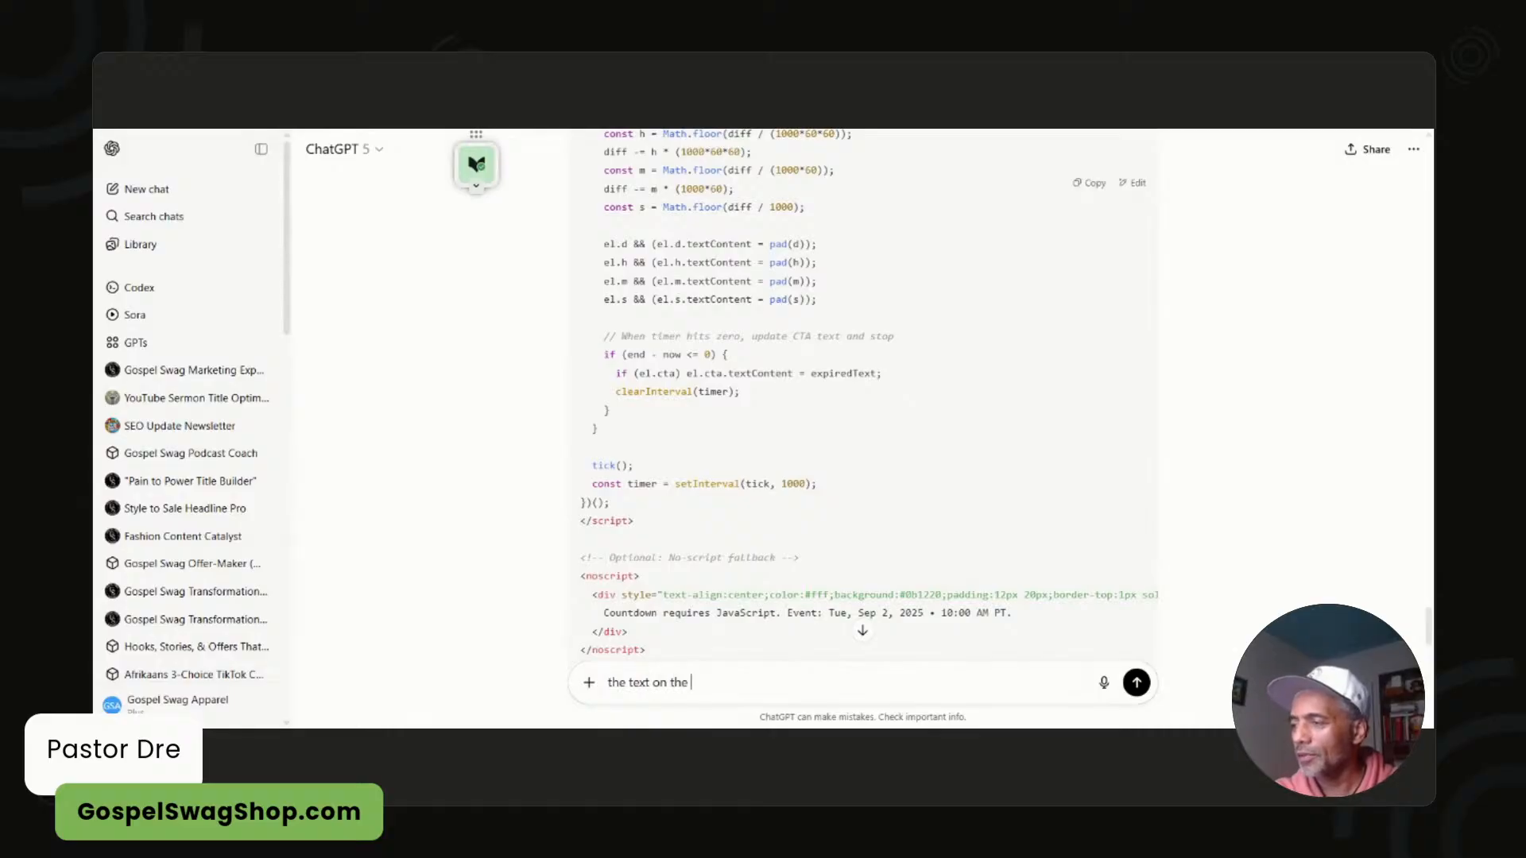
text(top is not read)
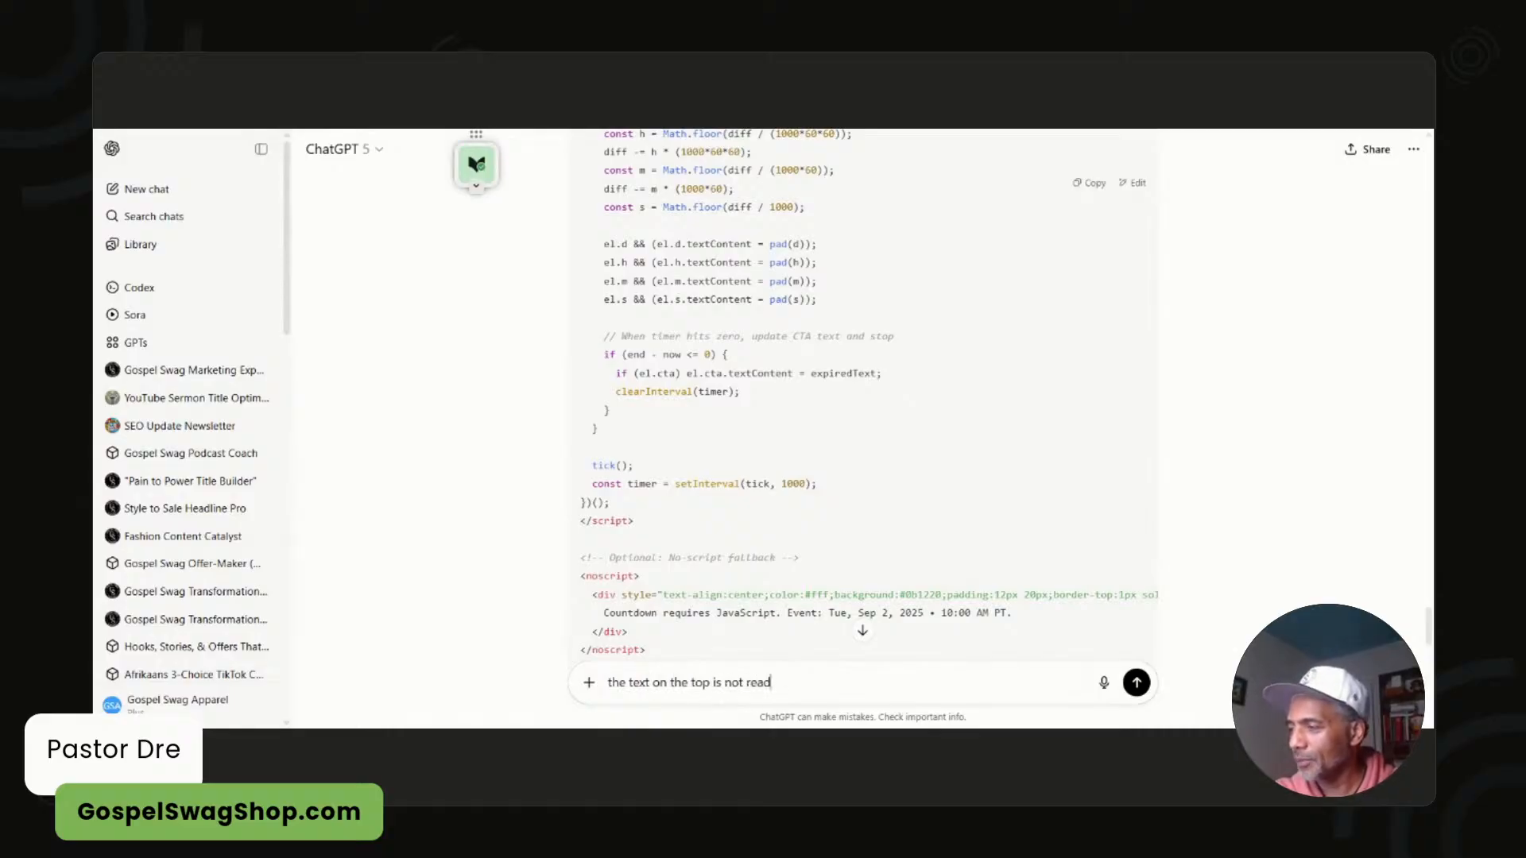
text(able )
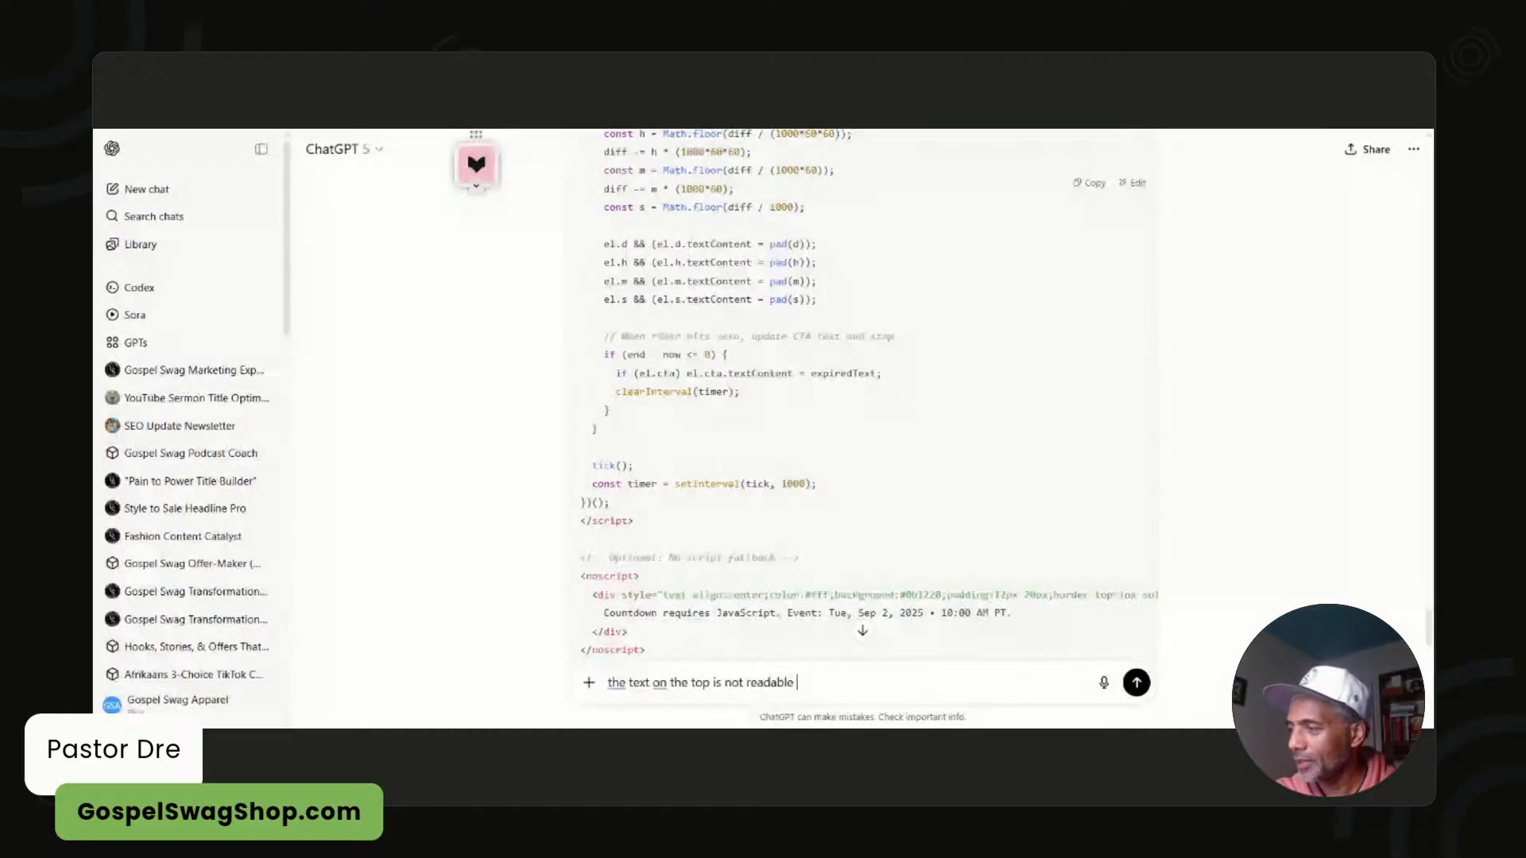
text(it is too dark)
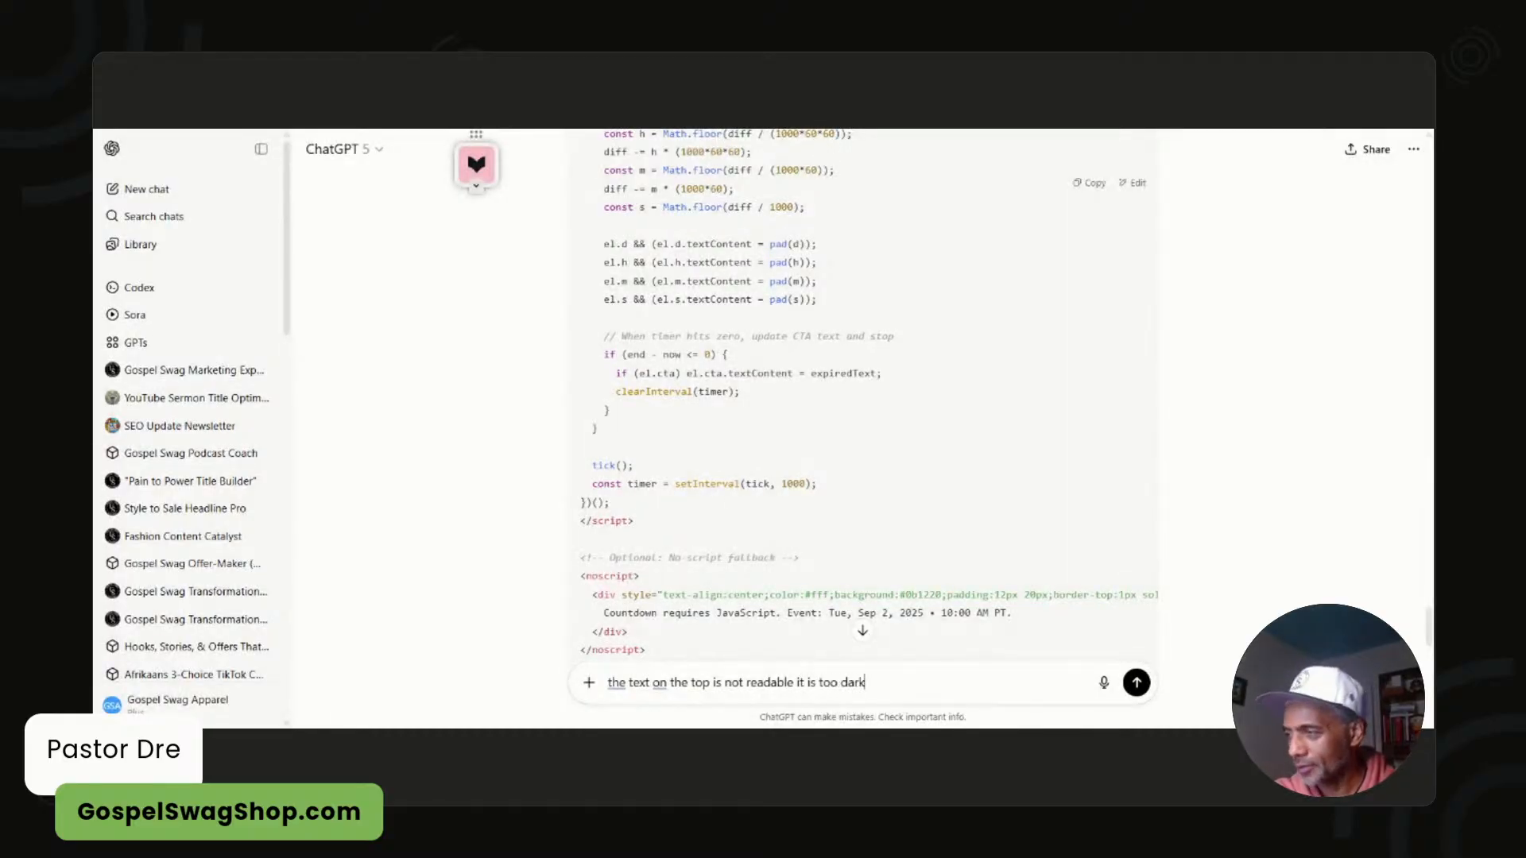
key(Return)
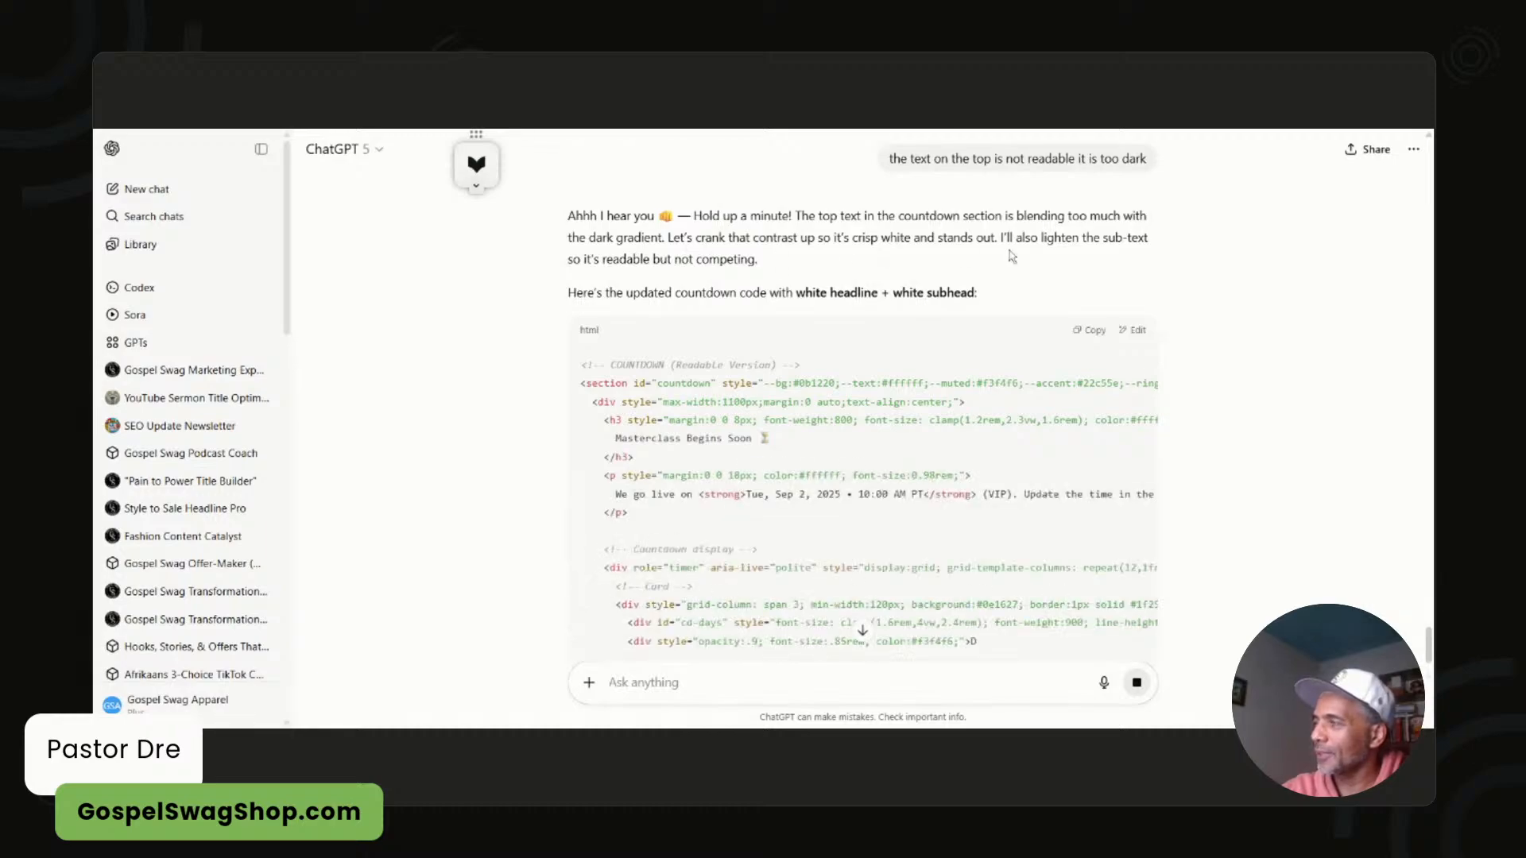
- Review ChatGPT's updated countdown code with the white headline and subhead, and copy the whole code block
scroll(997, 346, down, 3)
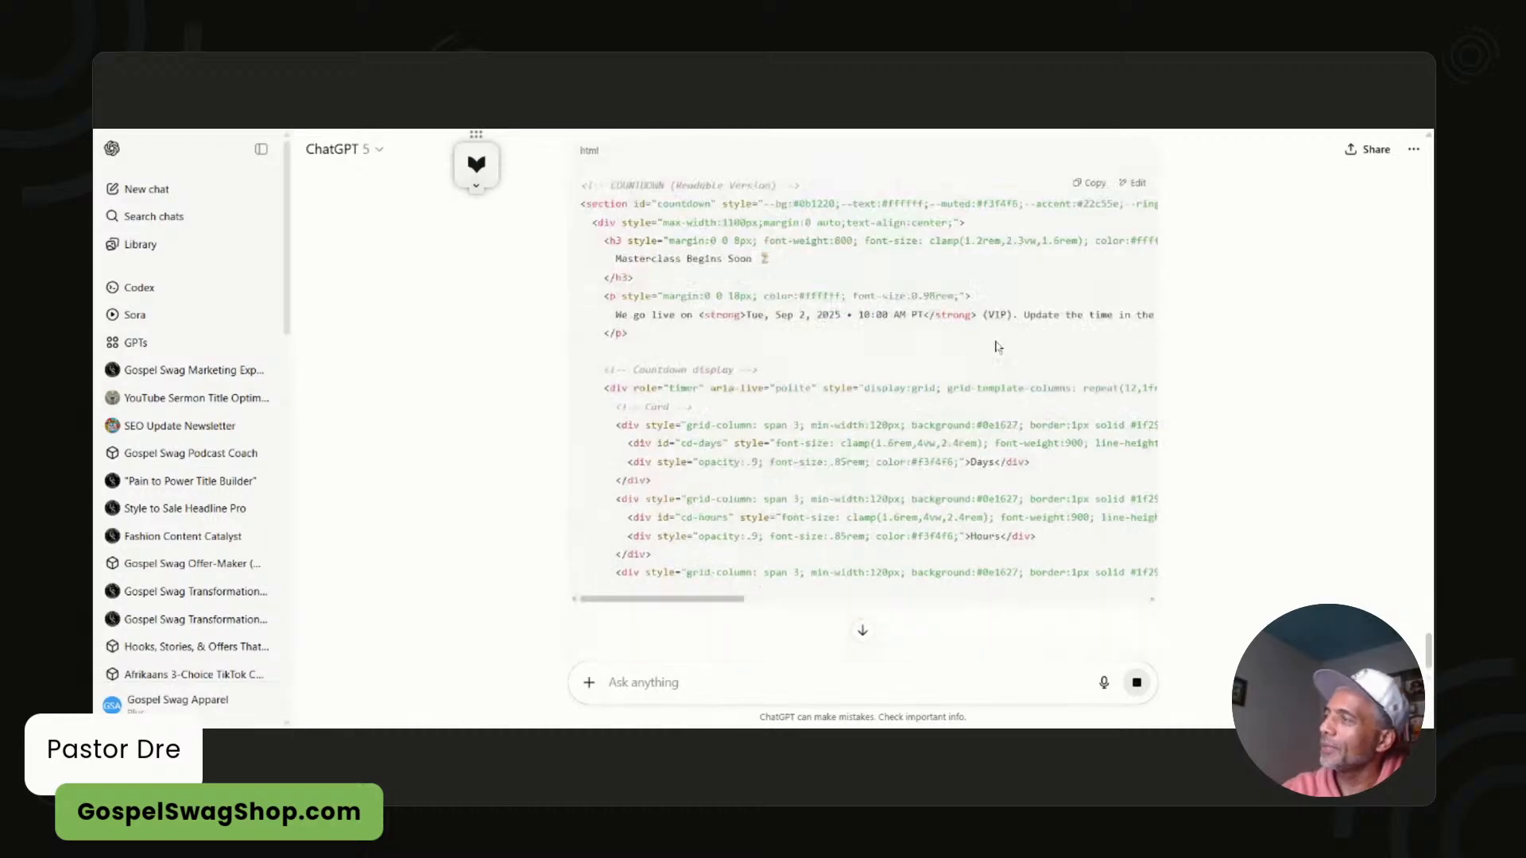
scroll(997, 345, up, 3)
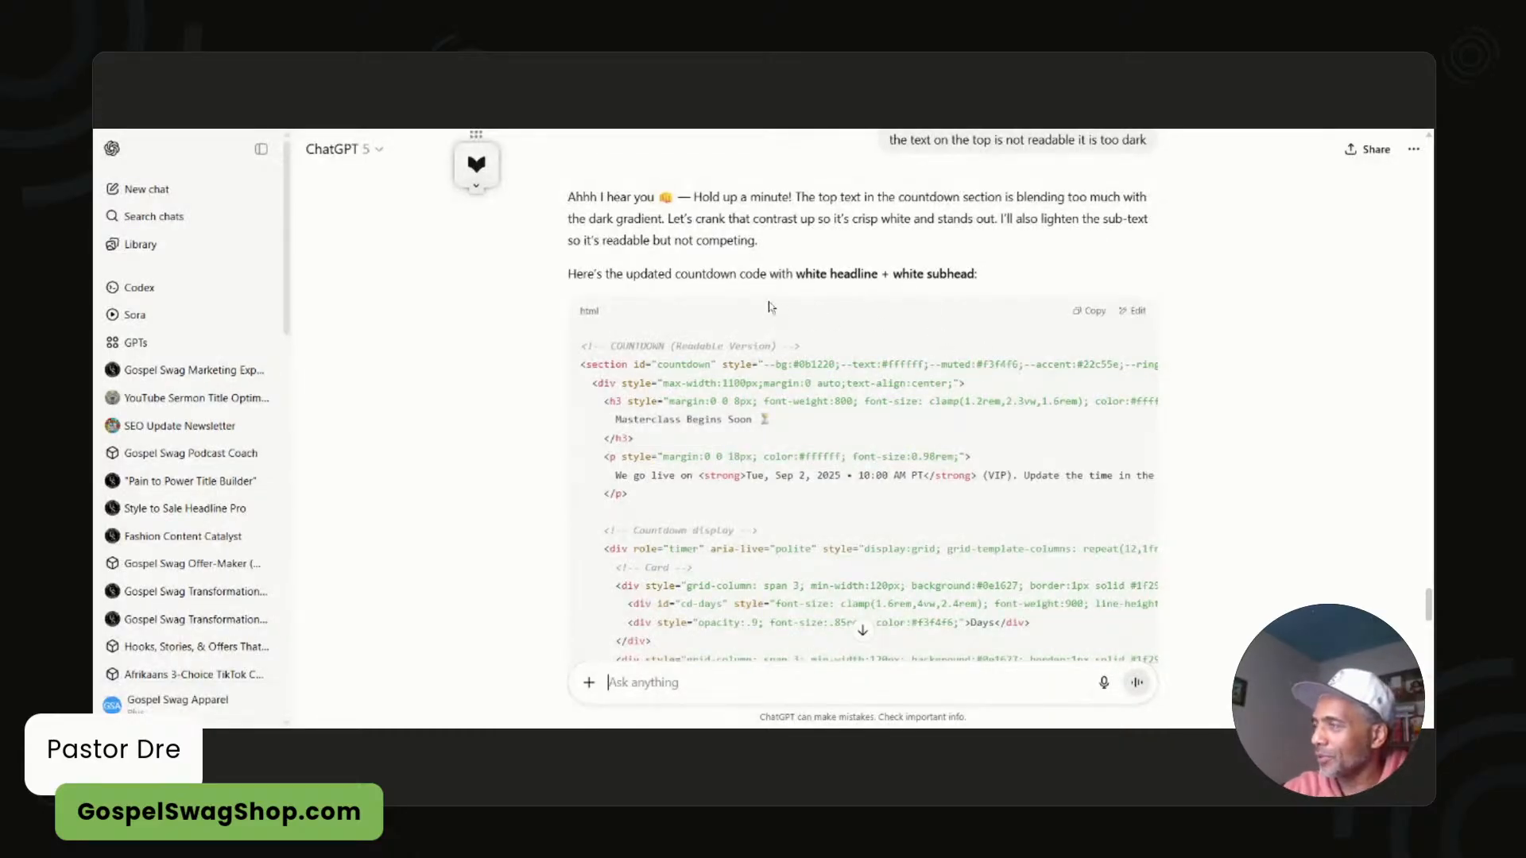
scroll(770, 307, down, 10)
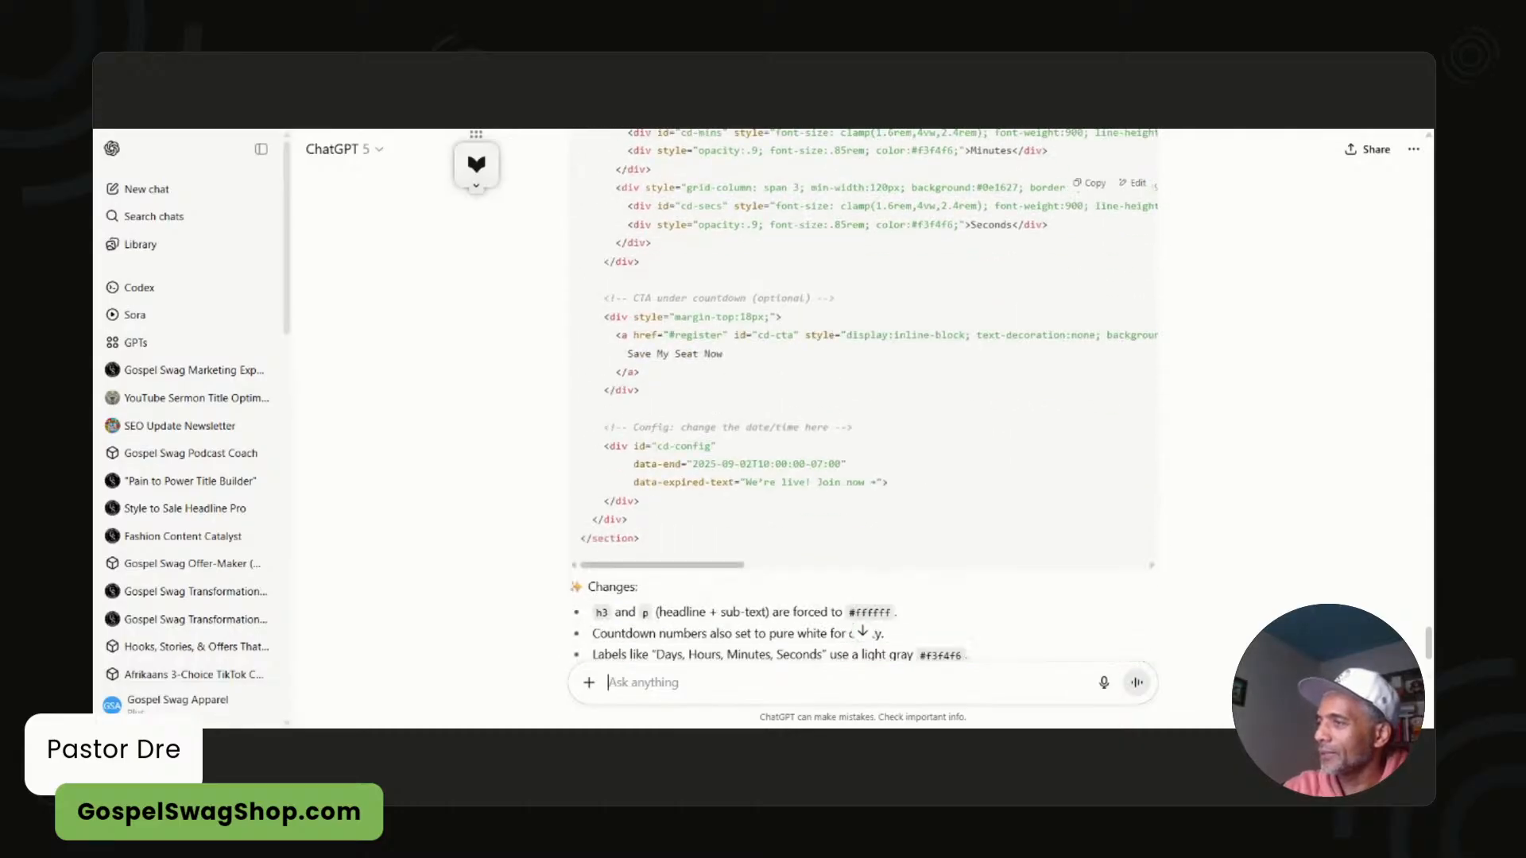
scroll(863, 397, down, 3)
scroll(869, 419, up, 5)
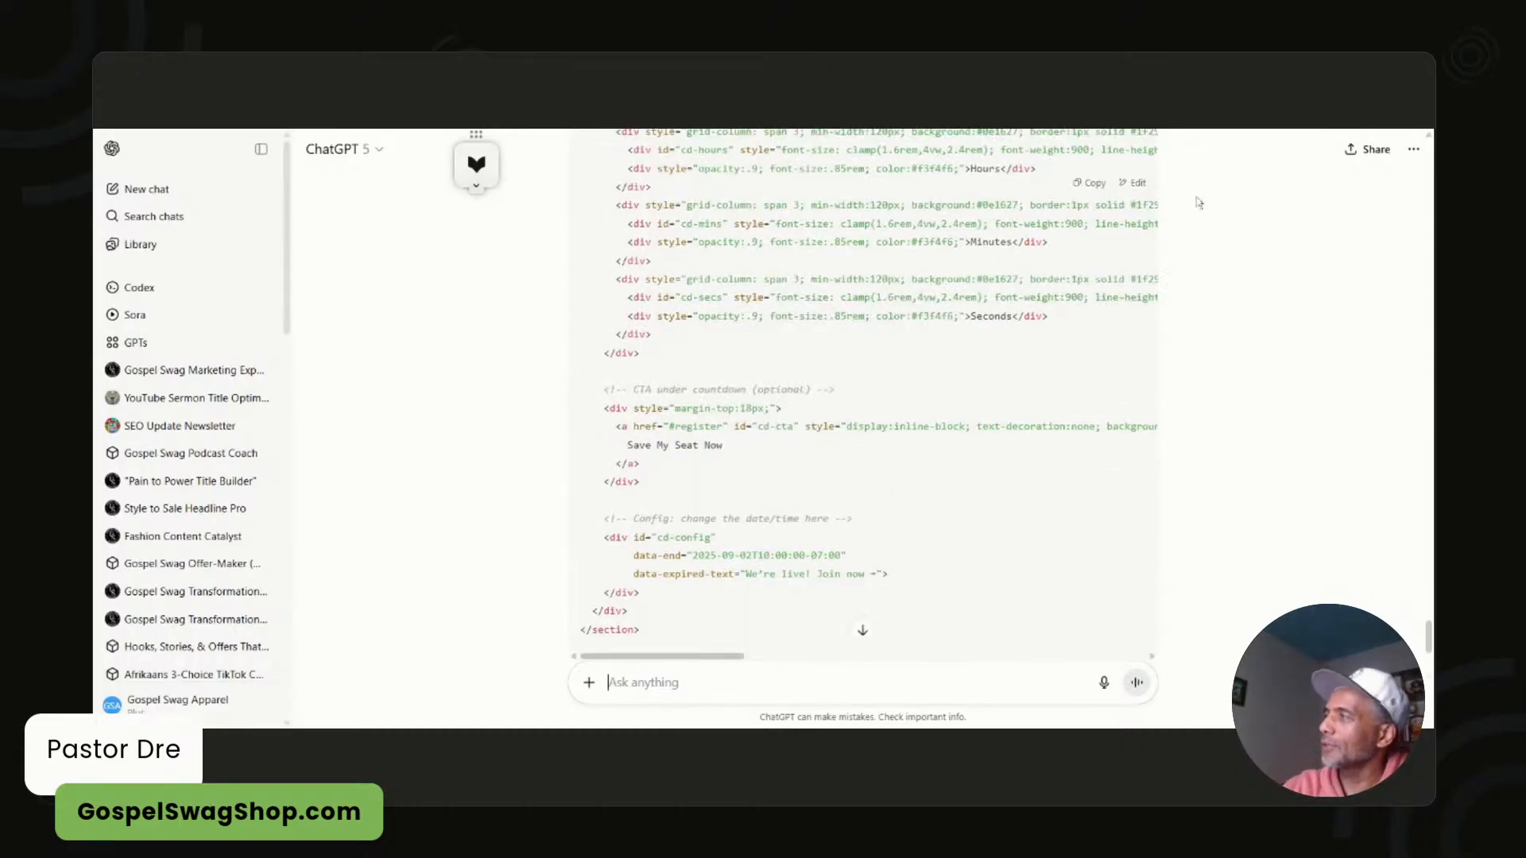
click(1095, 183)
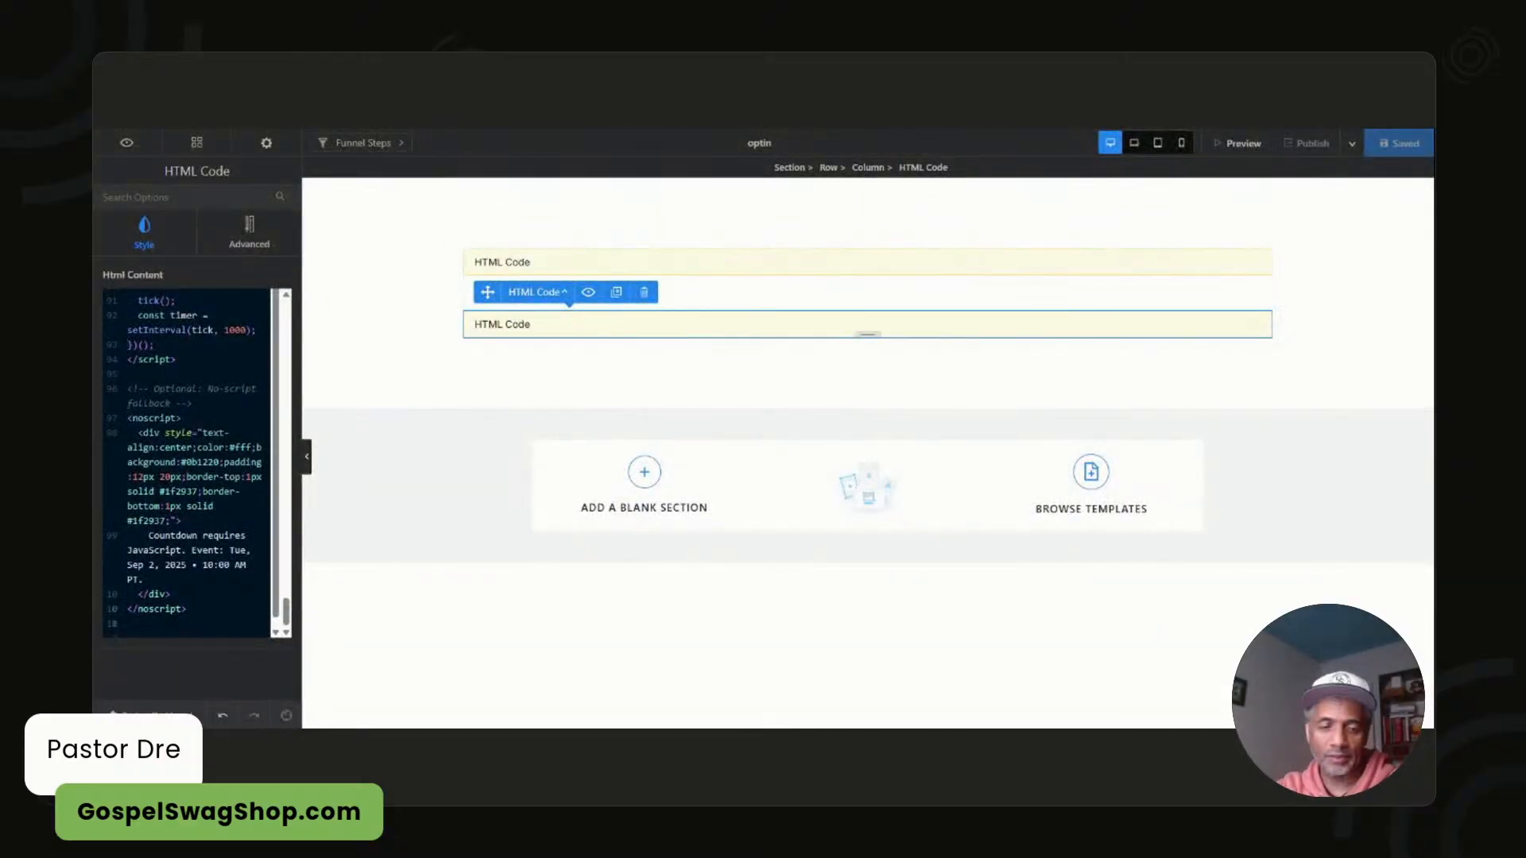
- Replace all HTML in the optin page's lower HTML Code module with the readable countdown code, save, and check the page preview
key(ctrl+a)
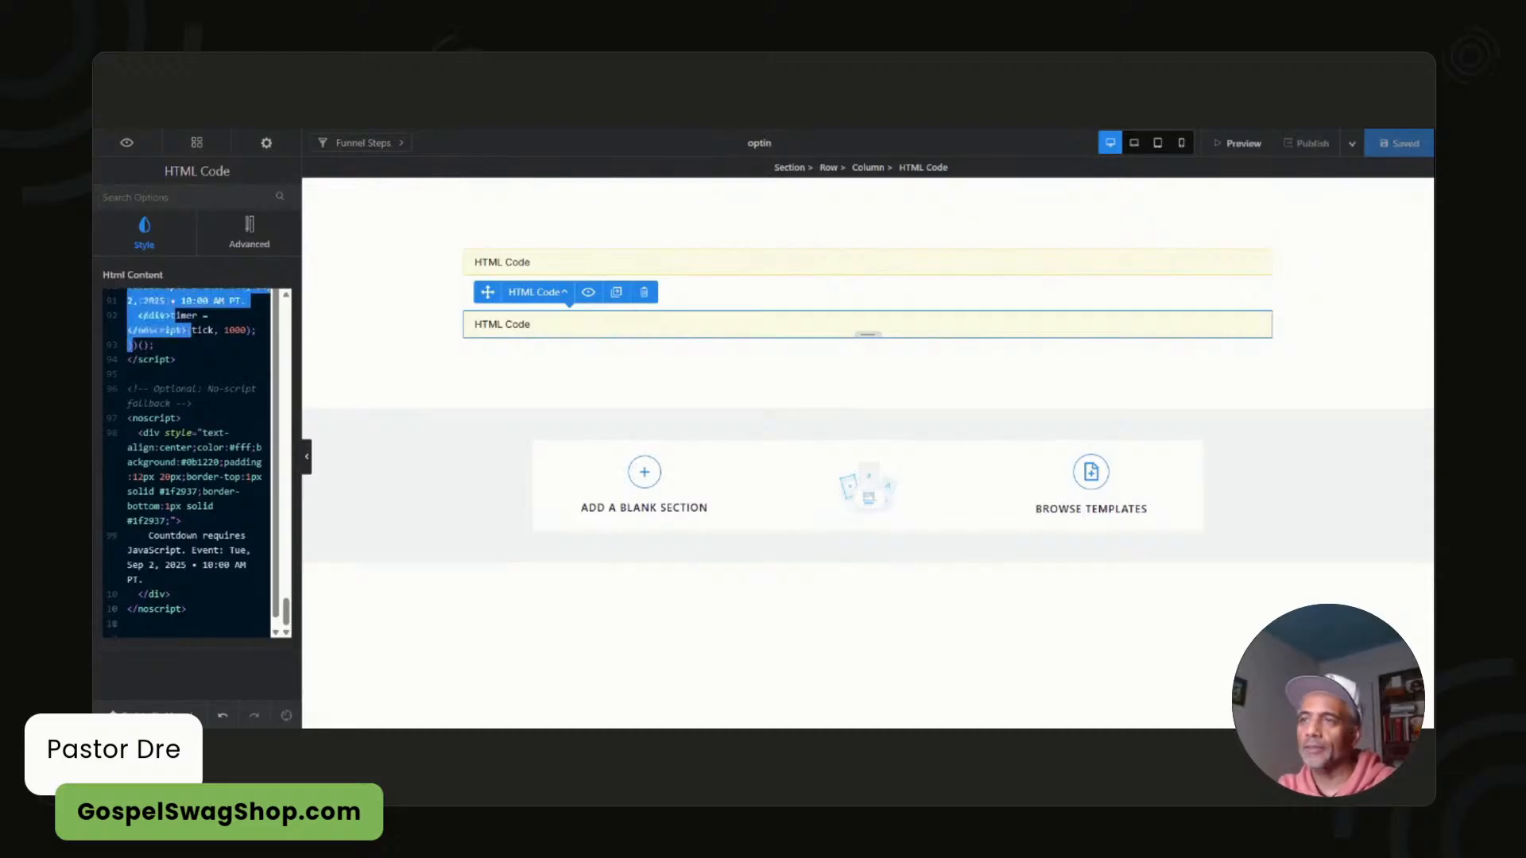
key(ctrl+v)
key(ctrl+a)
key(BackSpace)
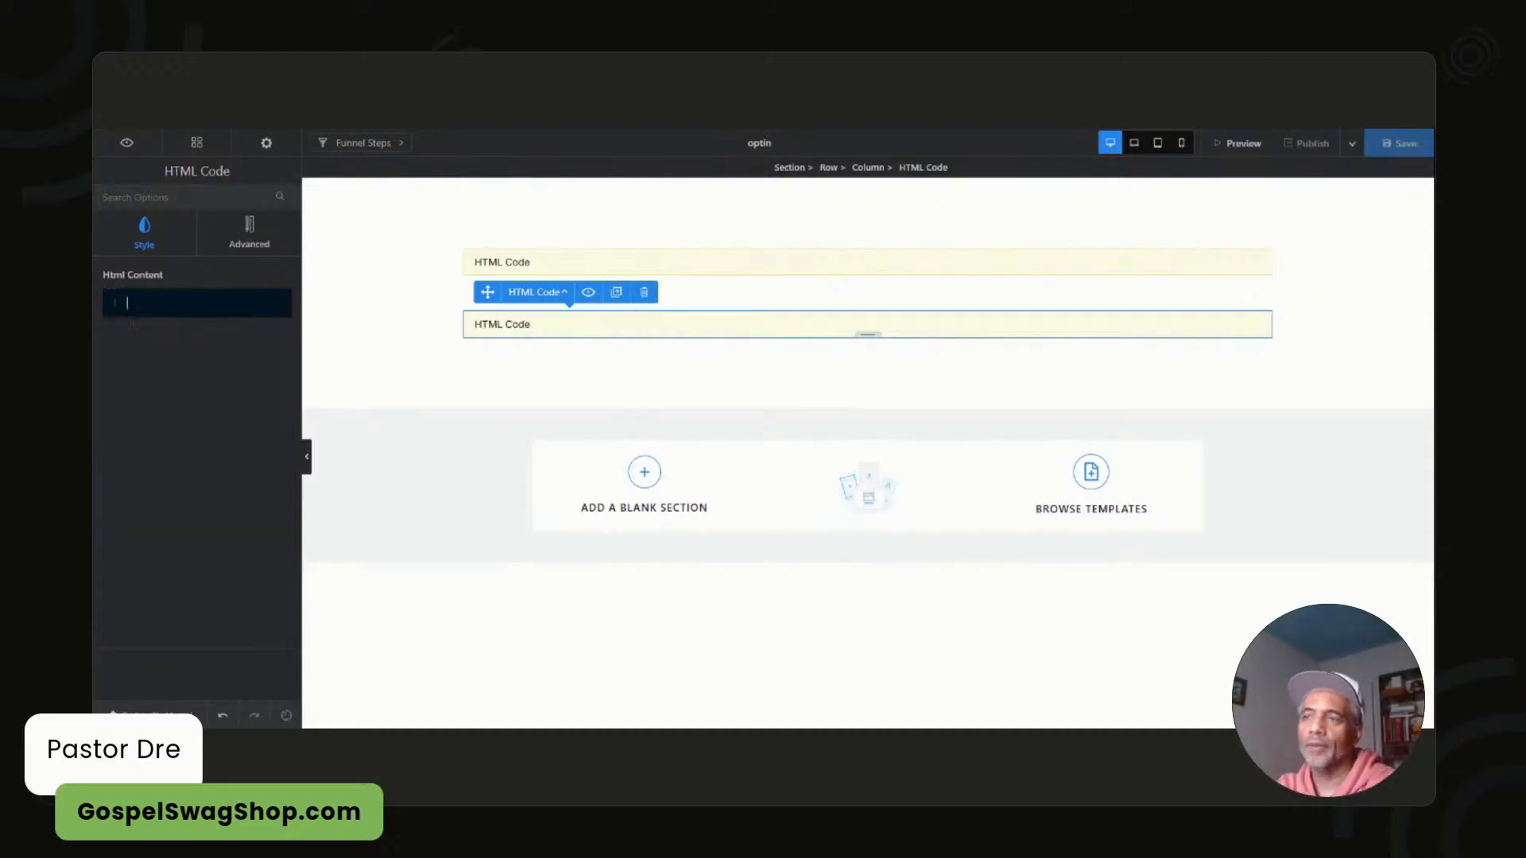
key(ctrl+v)
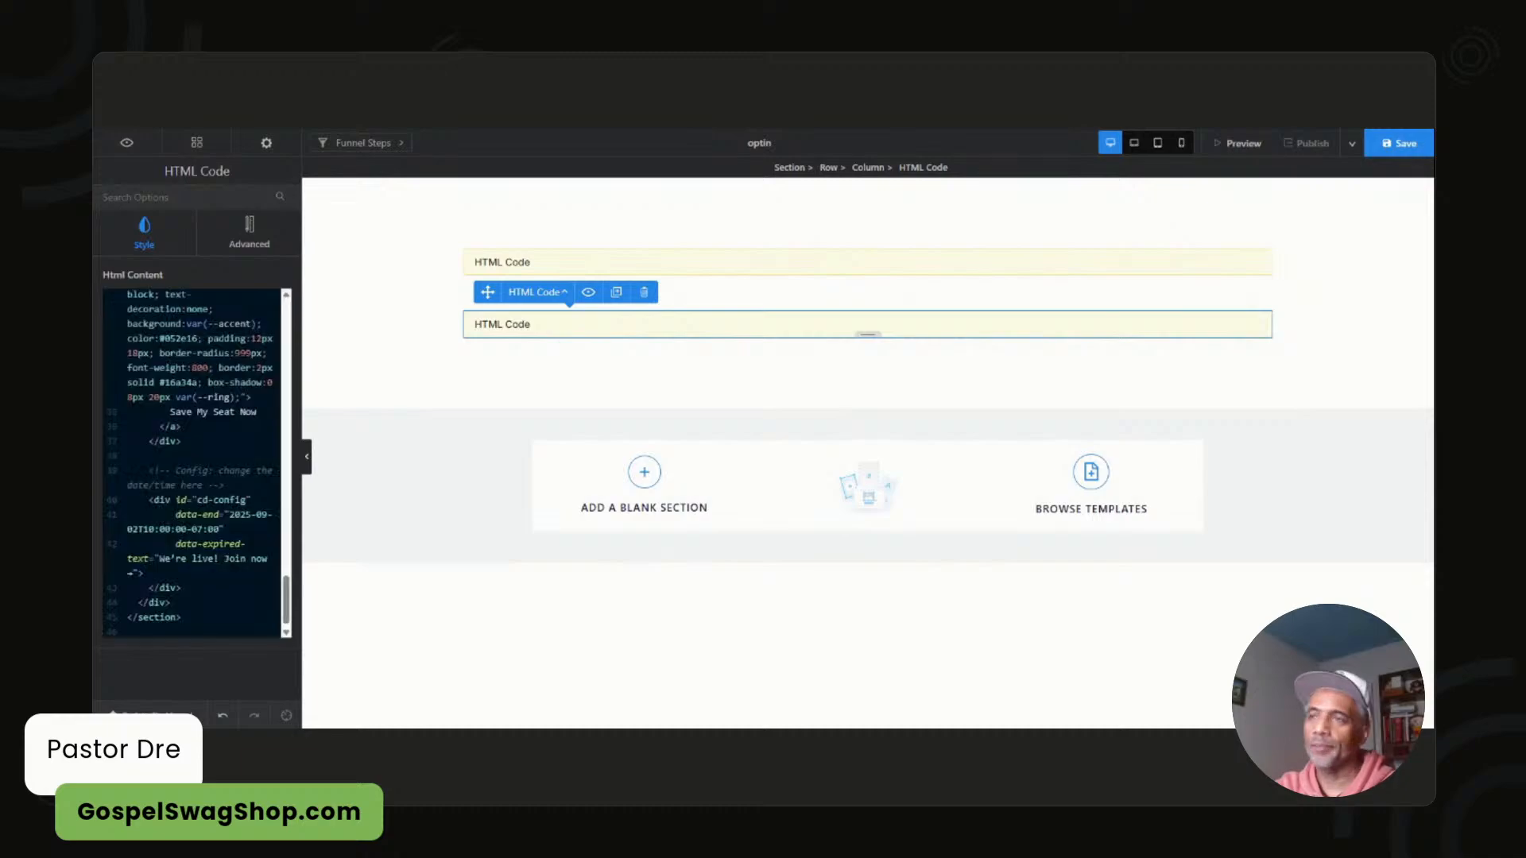
click(1407, 144)
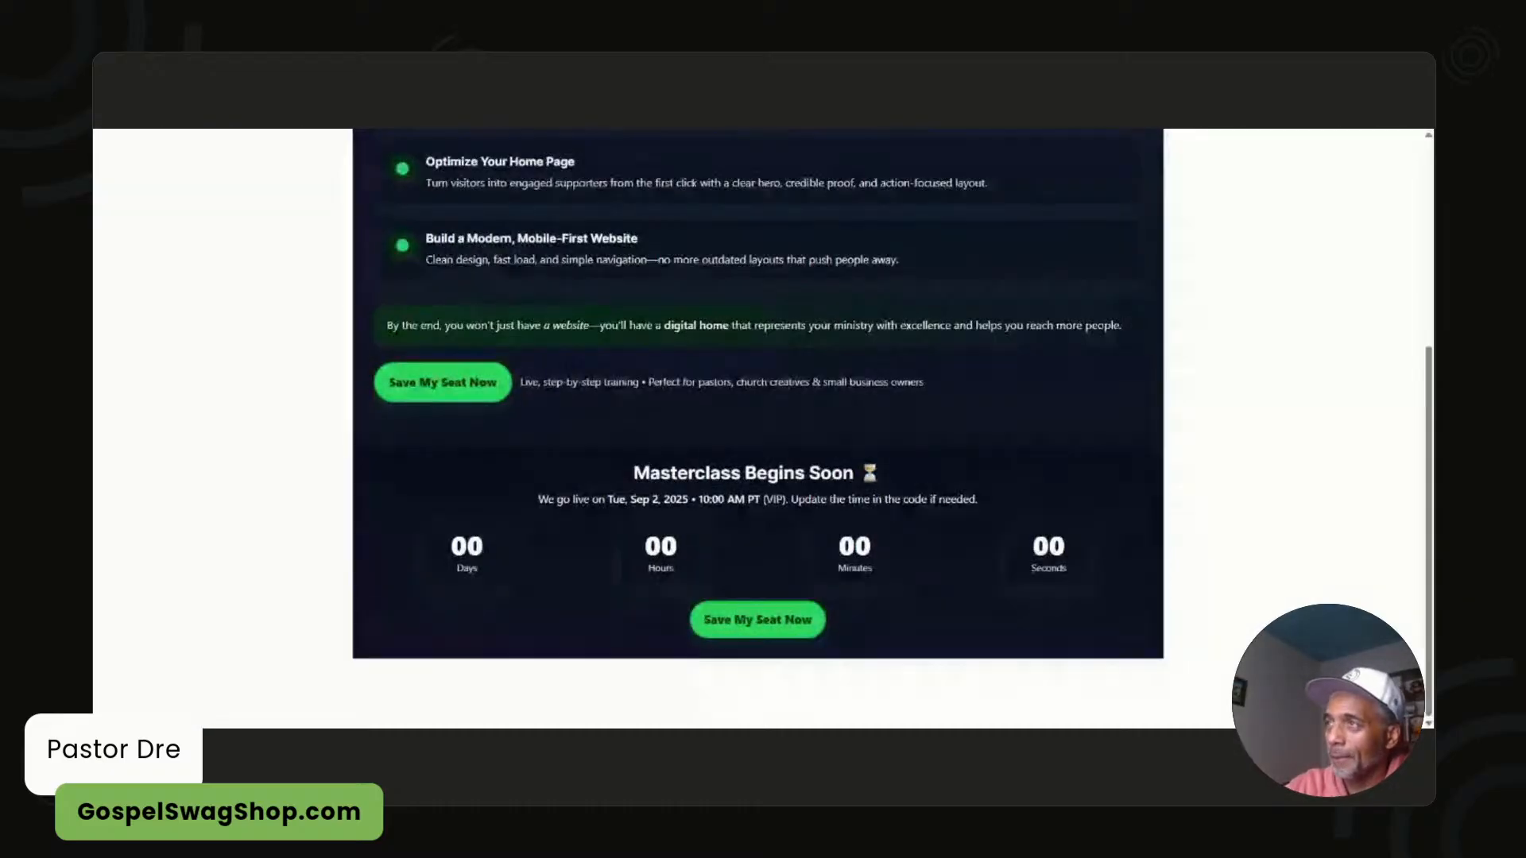
scroll(668, 417, up, 4)
scroll(667, 417, down, 4)
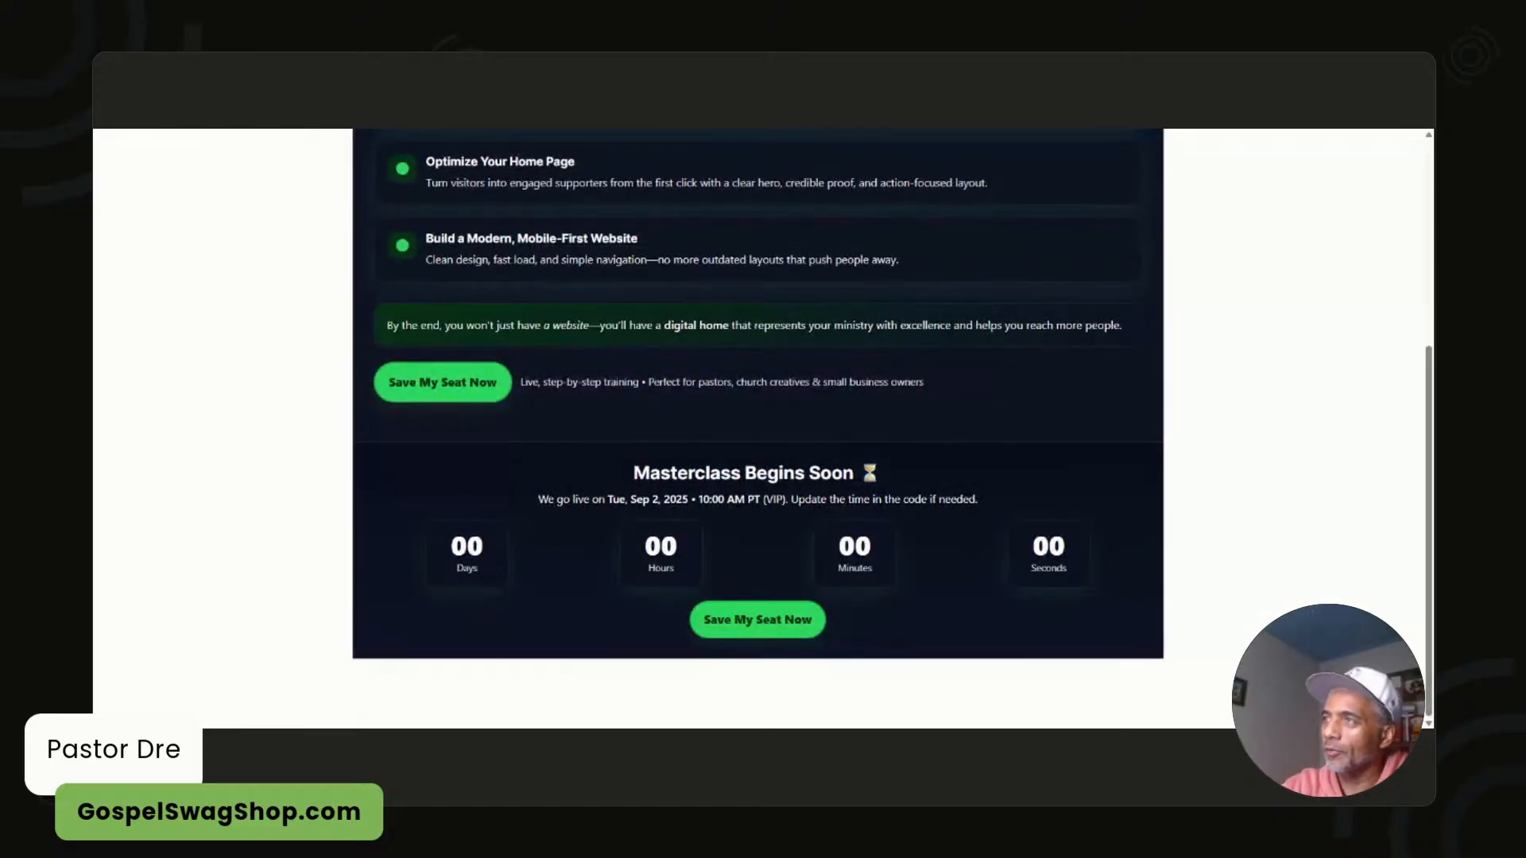
- Switch to ChatGPT and send the request "can you give me the for my head section to make sure everything works together"
key(ctrl+Tab)
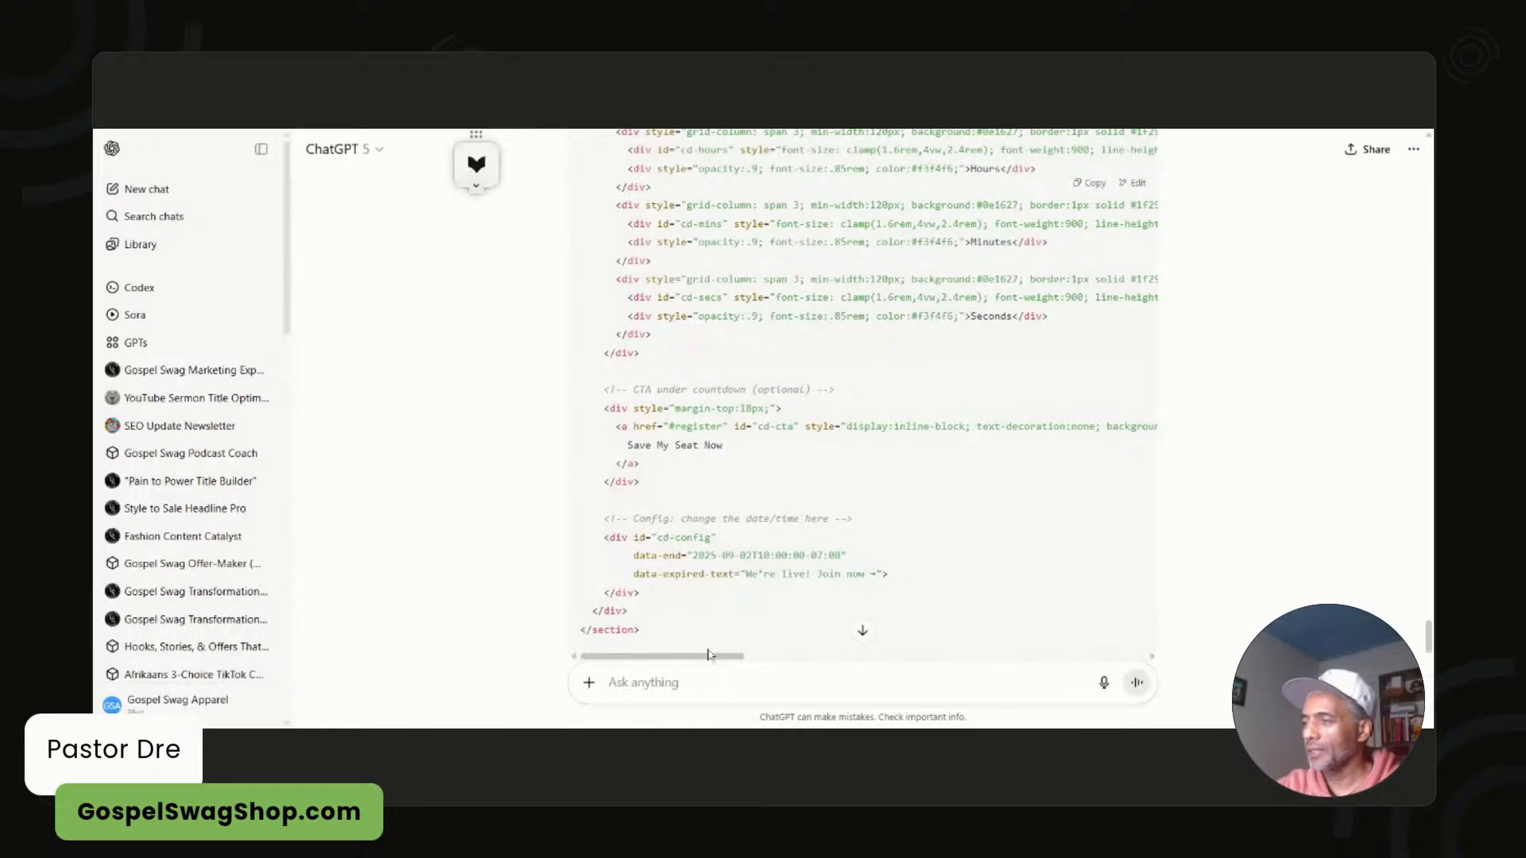
click(711, 682)
text(can you g)
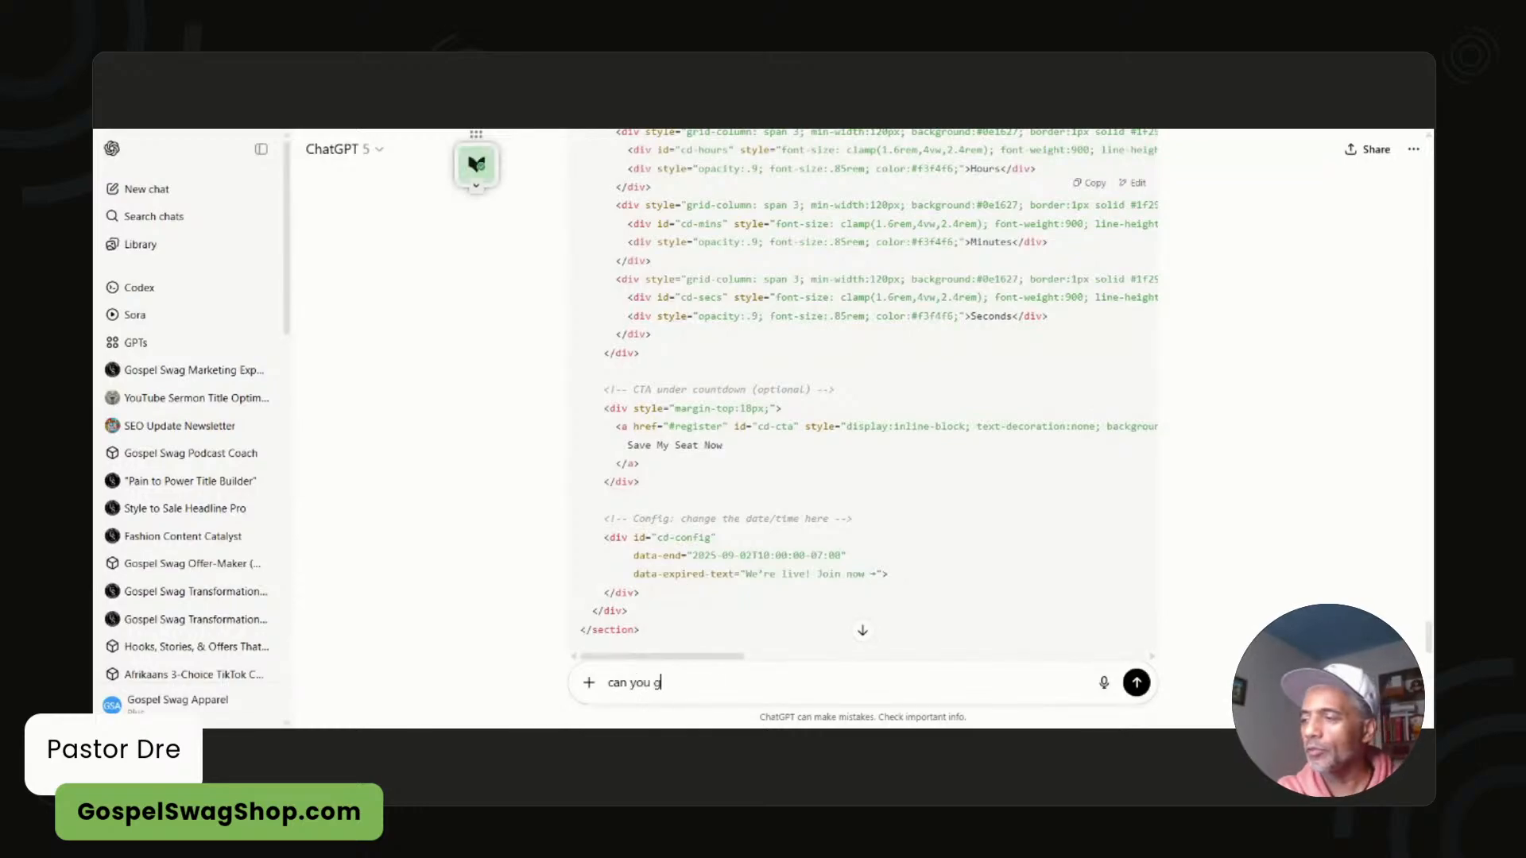
text(ive me the the for )
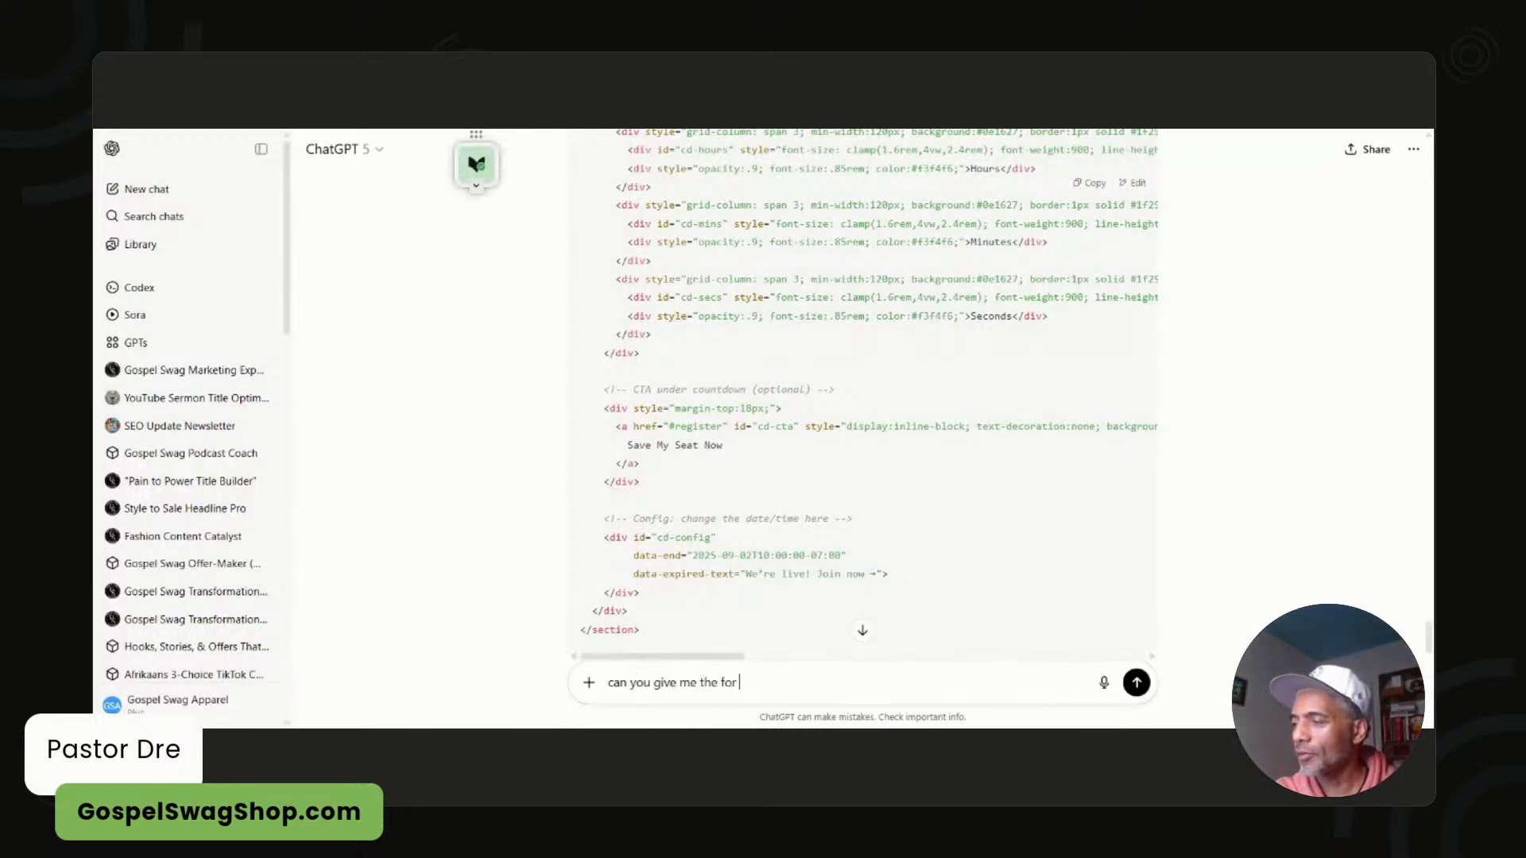
text(my head sec)
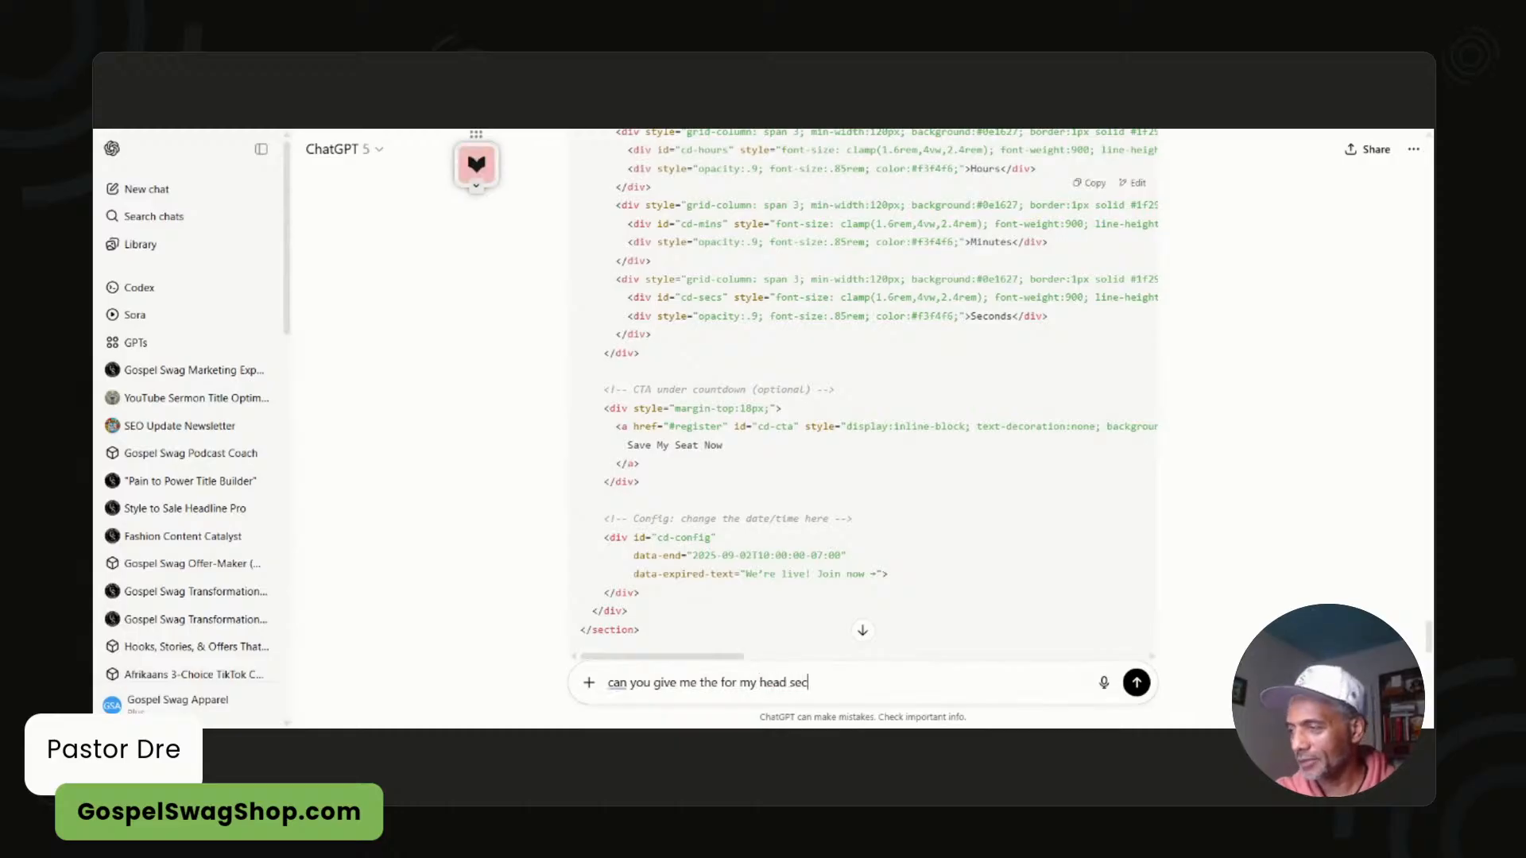
text(tion to maek)
key(BackSpace)
key(BackSpace)
key(BackSpace)
text(ek)
key(BackSpace)
key(BackSpace)
key(BackSpace)
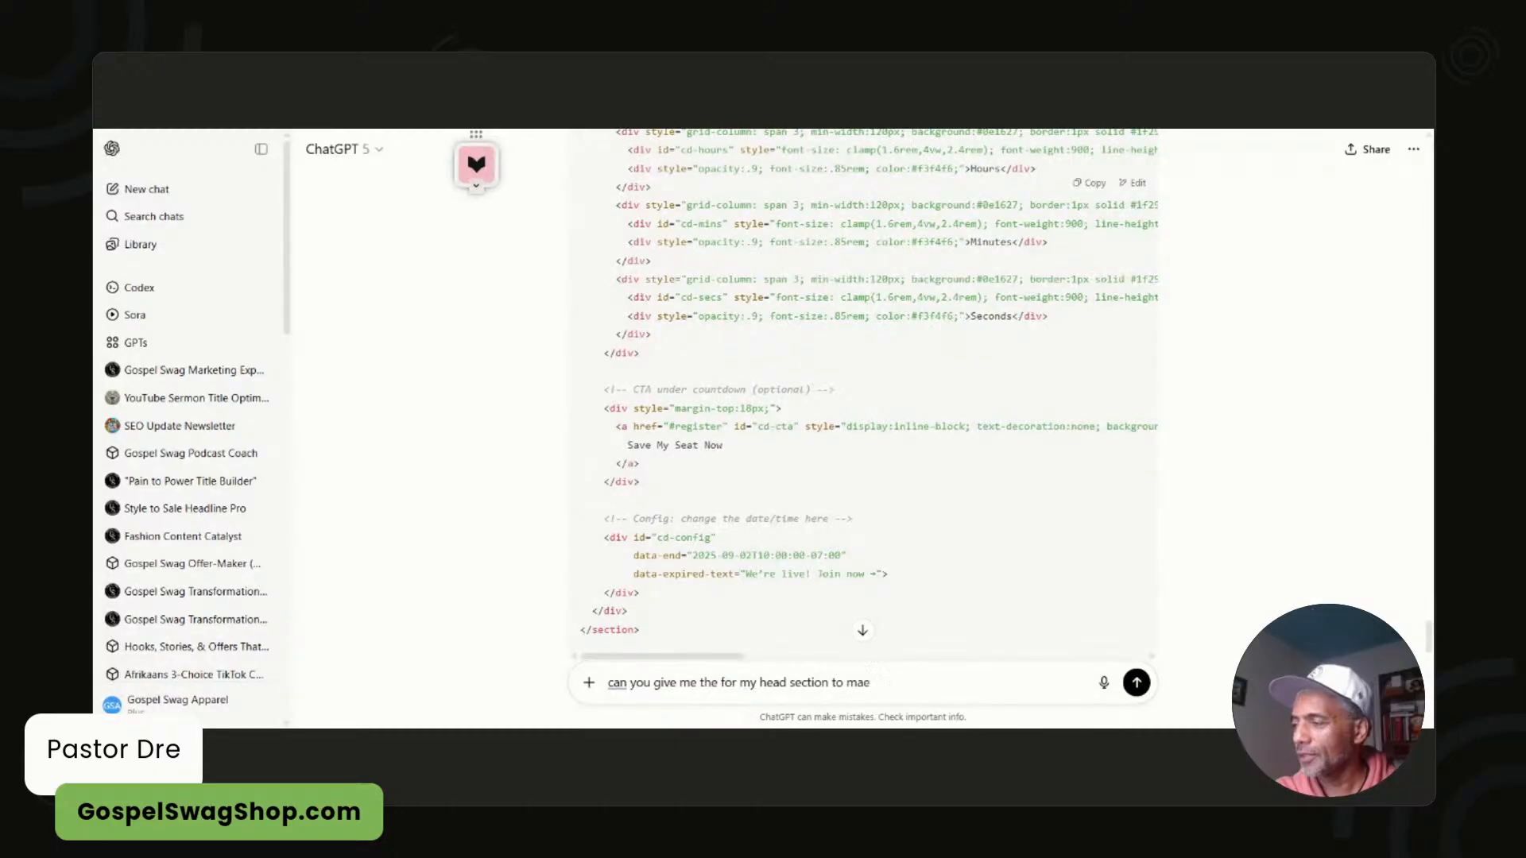
text(ke sure everyting)
key(BackSpace)
key(BackSpace)
key(BackSpace)
key(BackSpace)
text(hing workds)
key(BackSpace)
key(BackSpace)
text(s together)
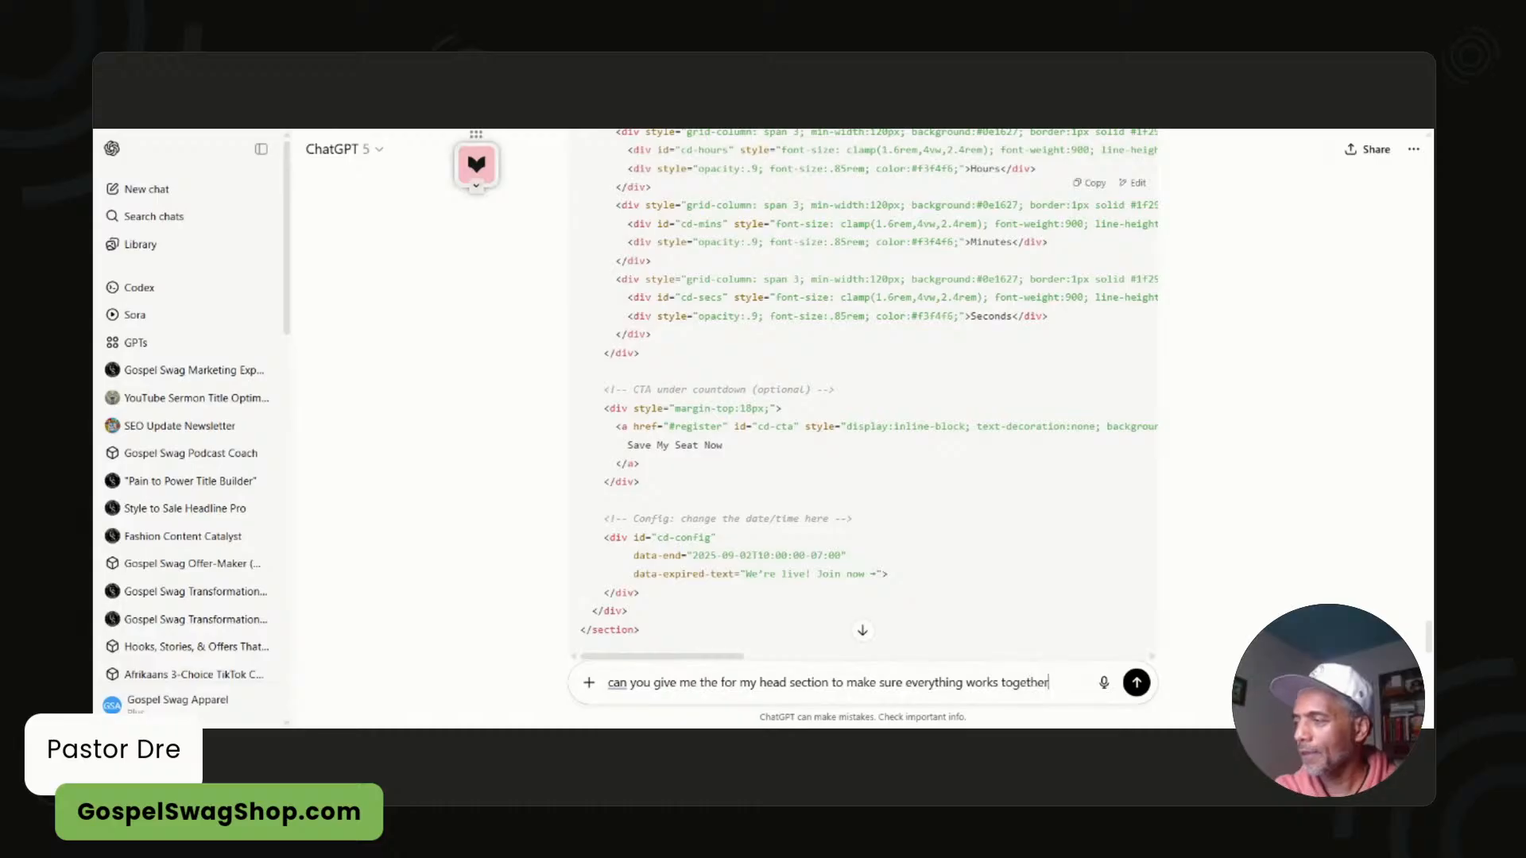
key(Return)
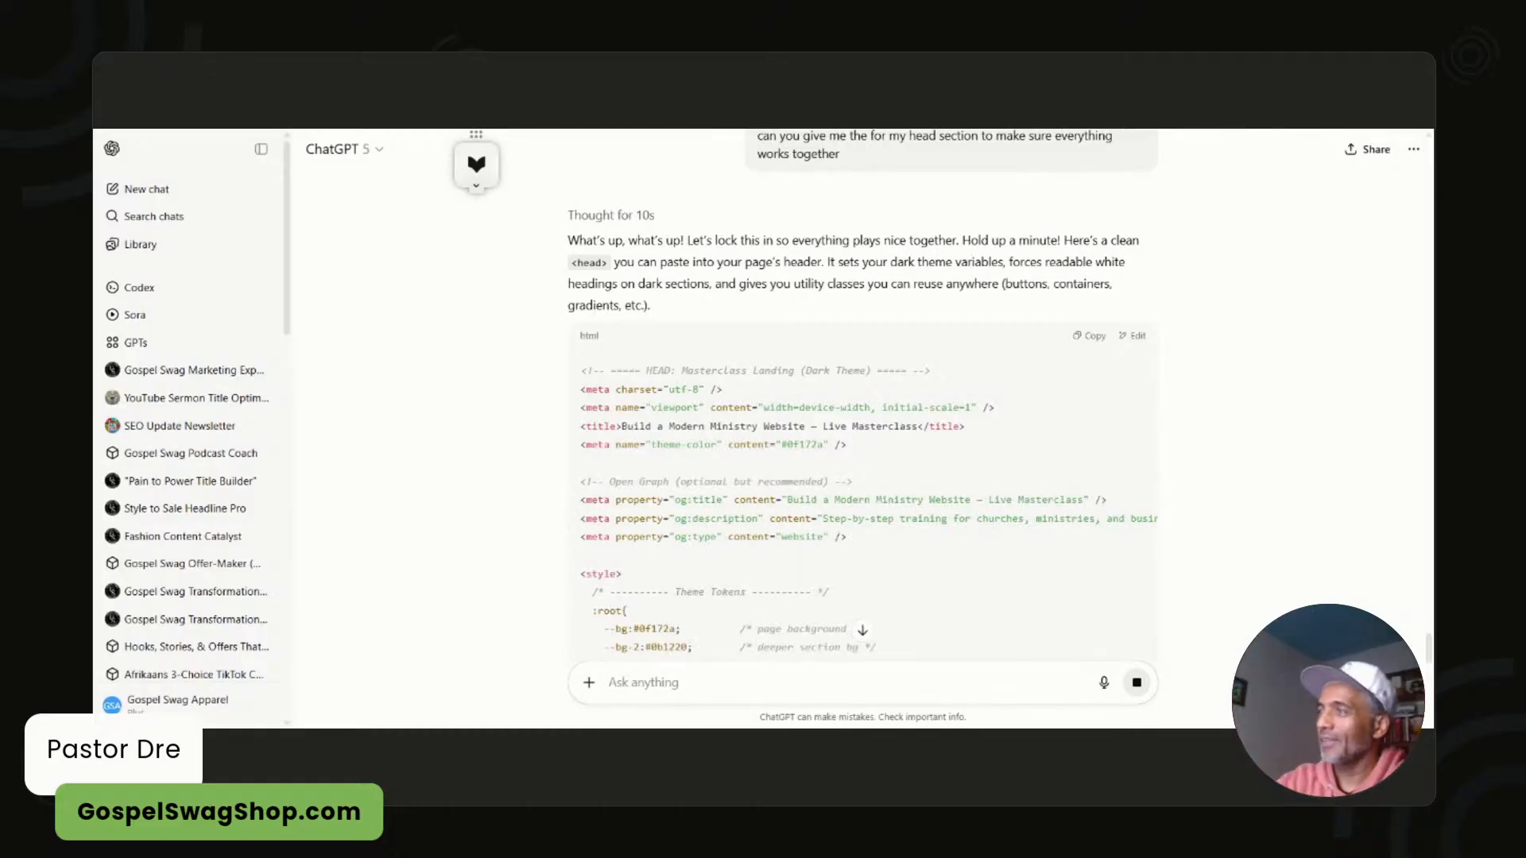
- Look over ChatGPT's reply and copy the generated head code for the dark-theme masterclass landing page
scroll(920, 393, up, 4)
scroll(731, 306, down, 4)
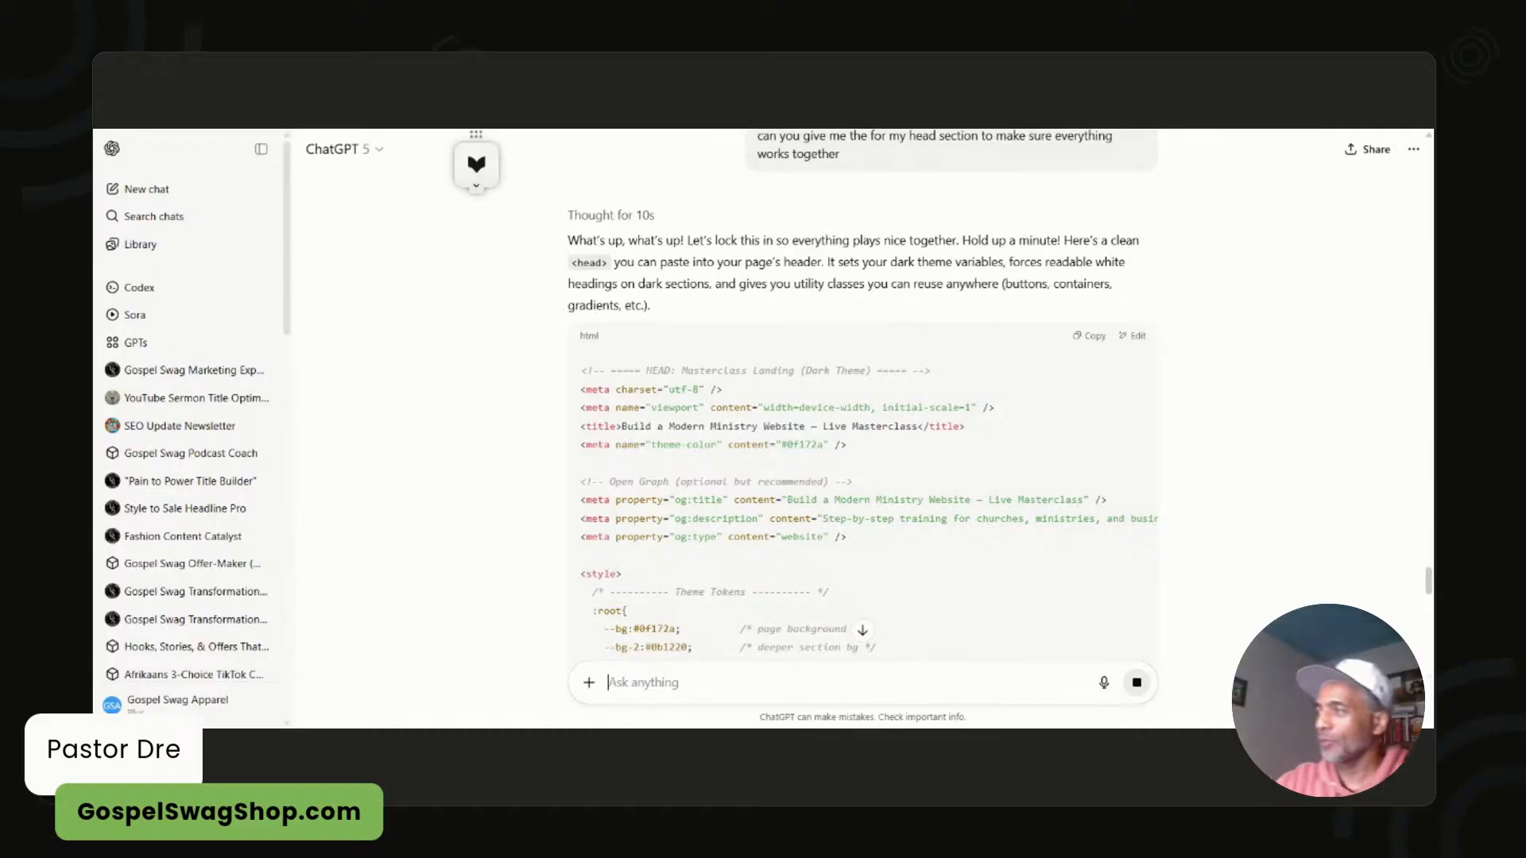
click(1093, 337)
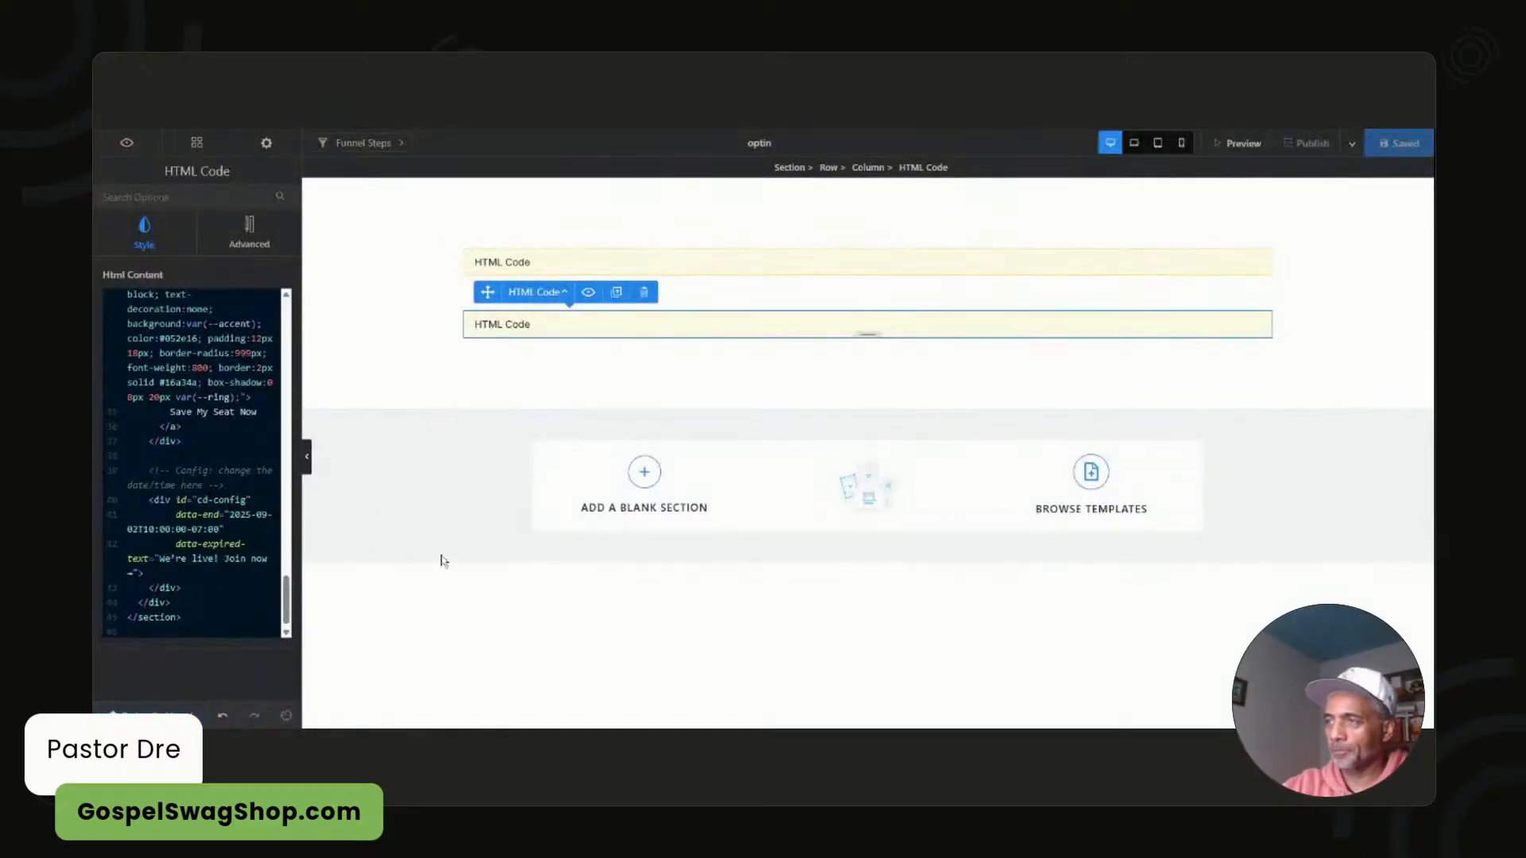
- Switch to Swipe Pages, paste the copied code into the Masterclass funnel's Head scripts under its tracking codes, and save the settings
key(F5)
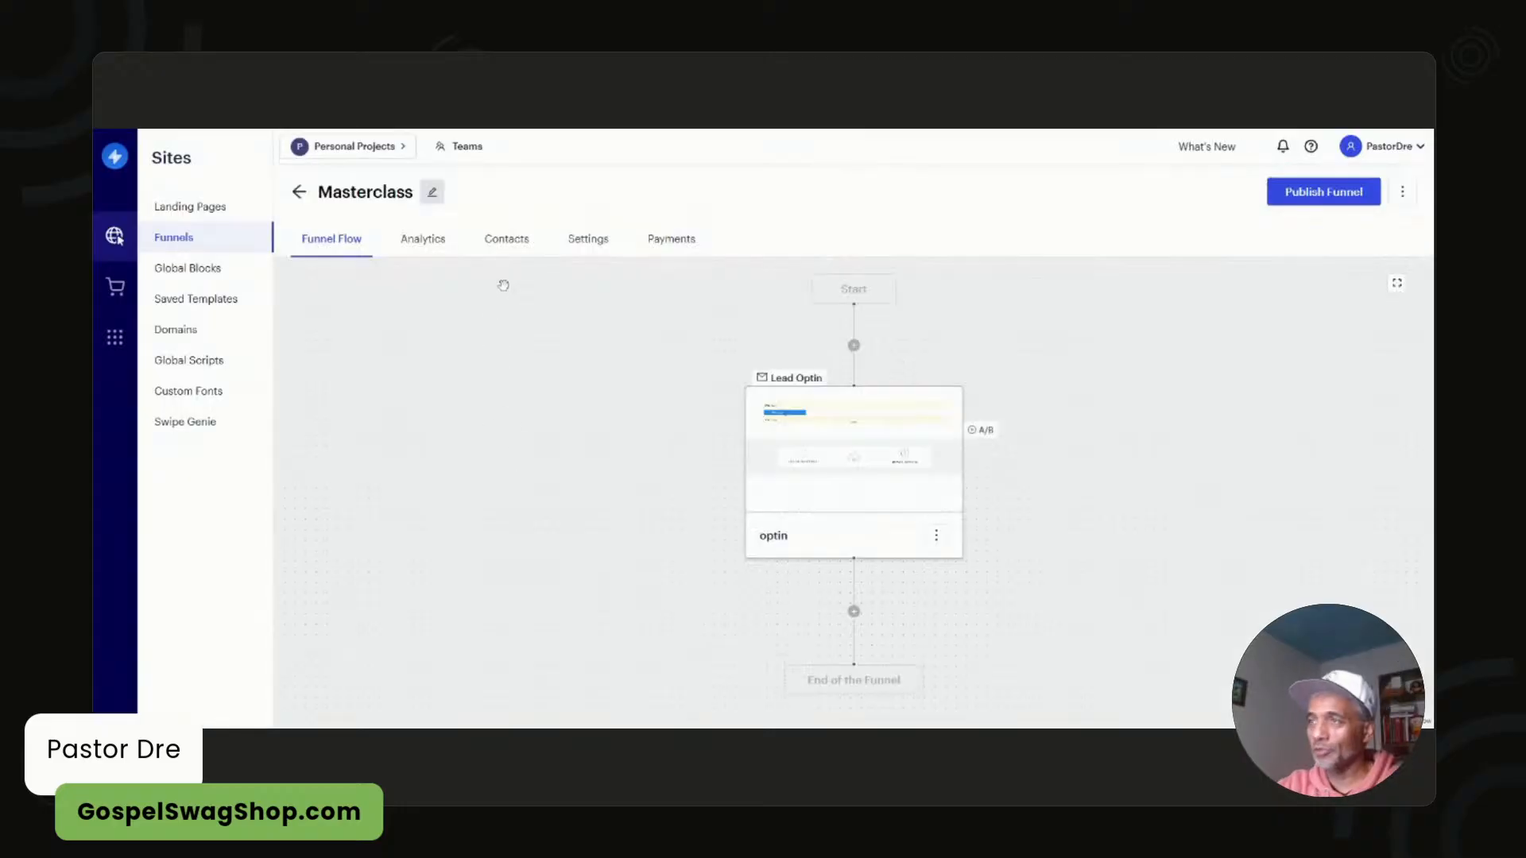
click(587, 247)
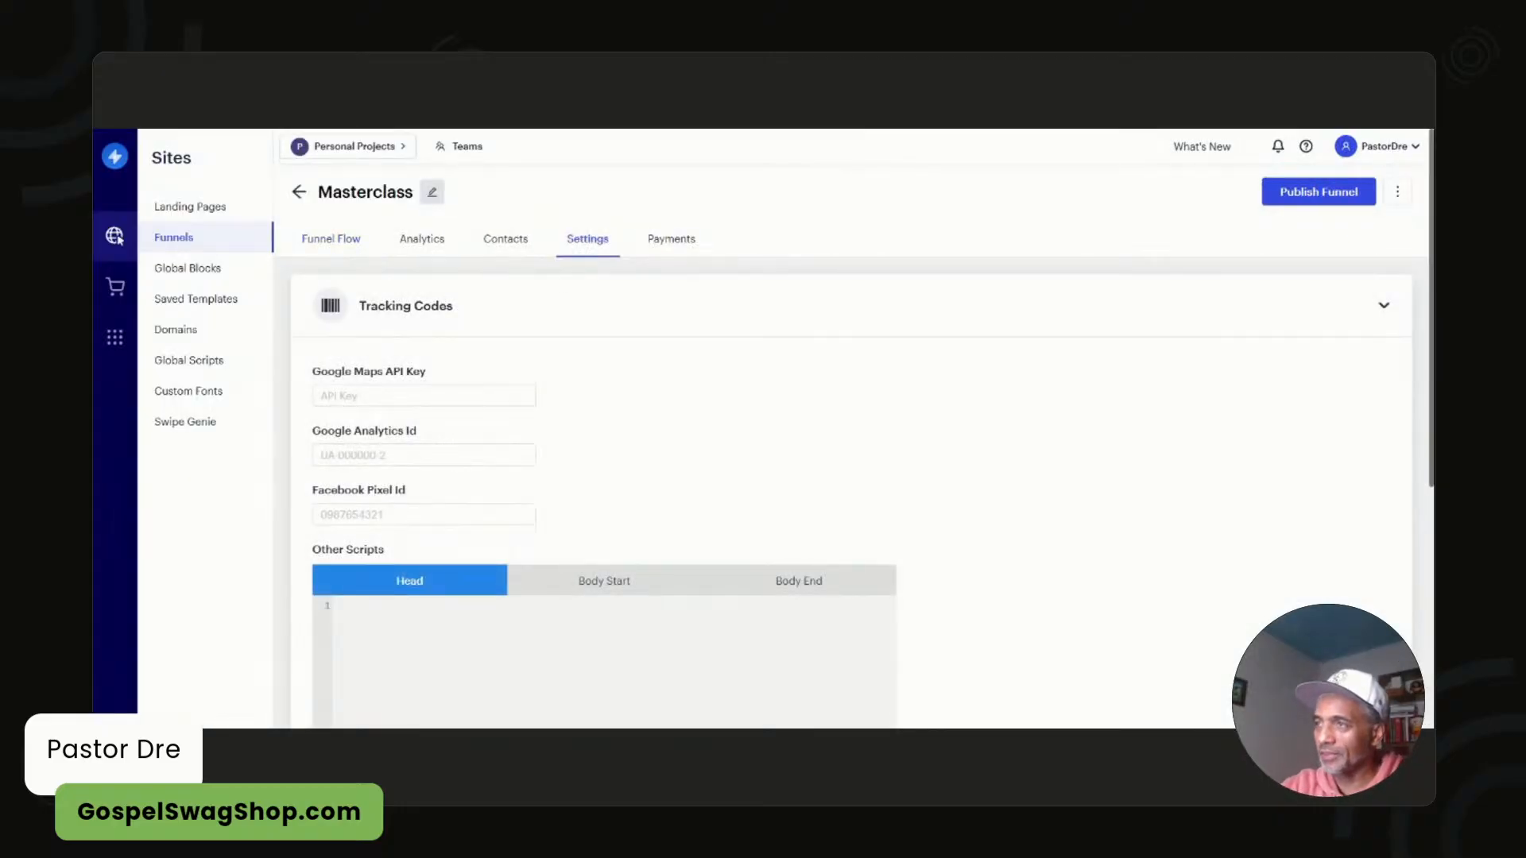
click(407, 644)
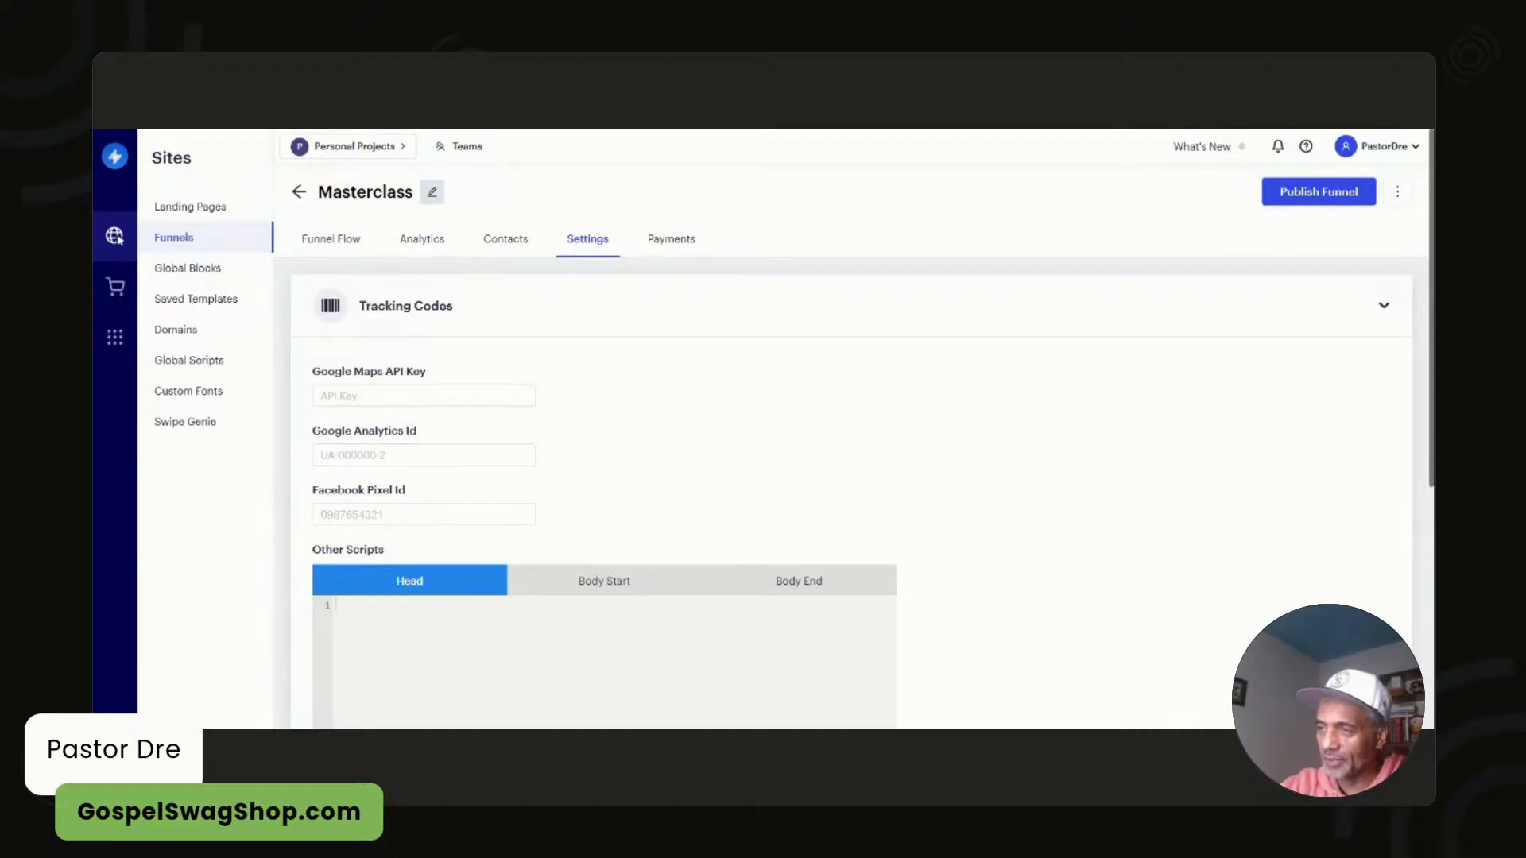
key(ctrl+v)
scroll(604, 620, up, 15)
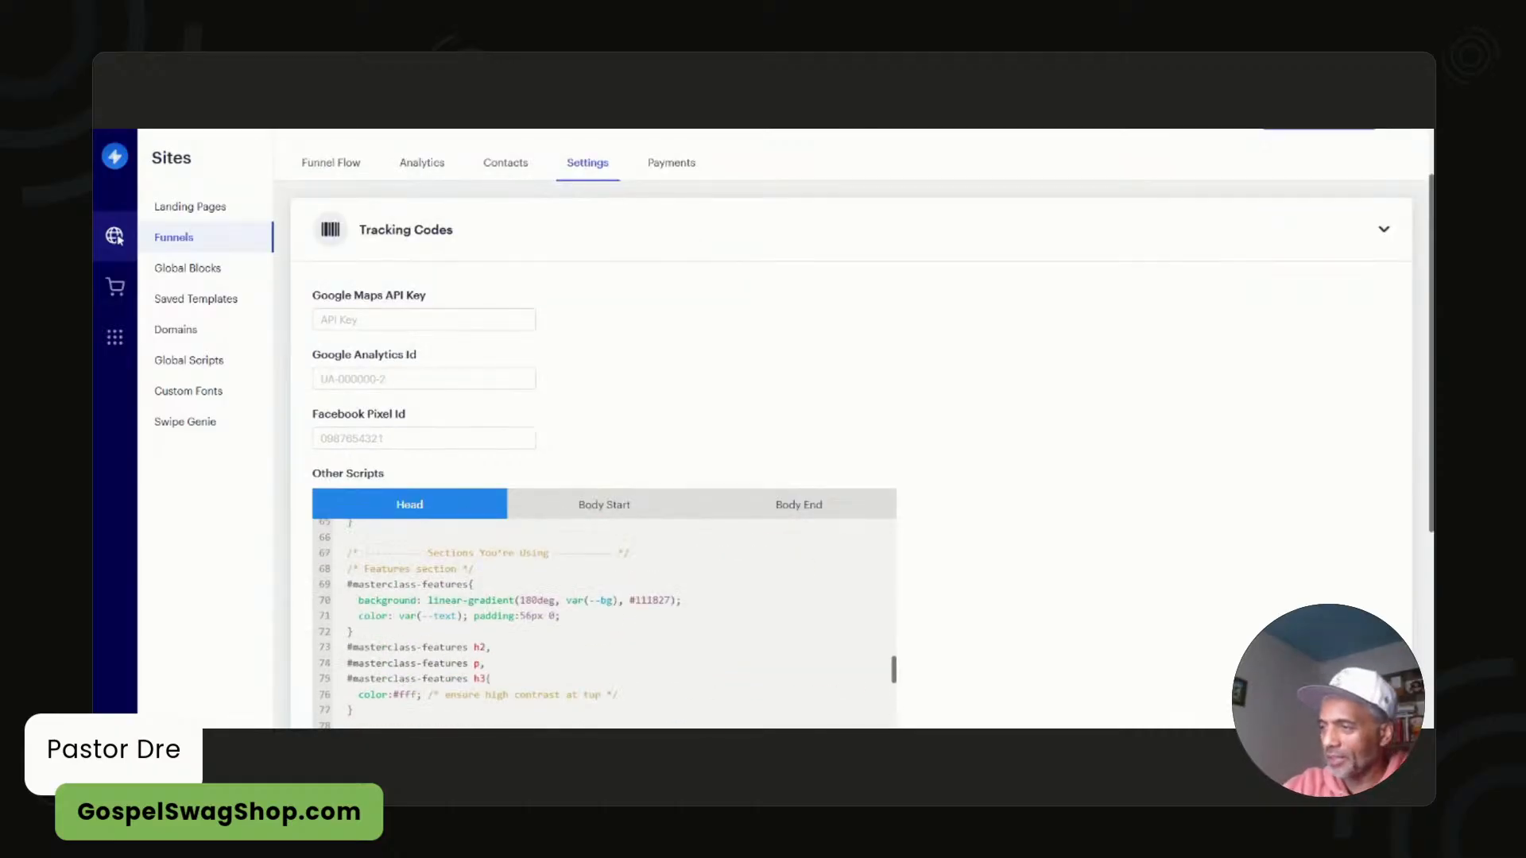
scroll(604, 620, up, 3)
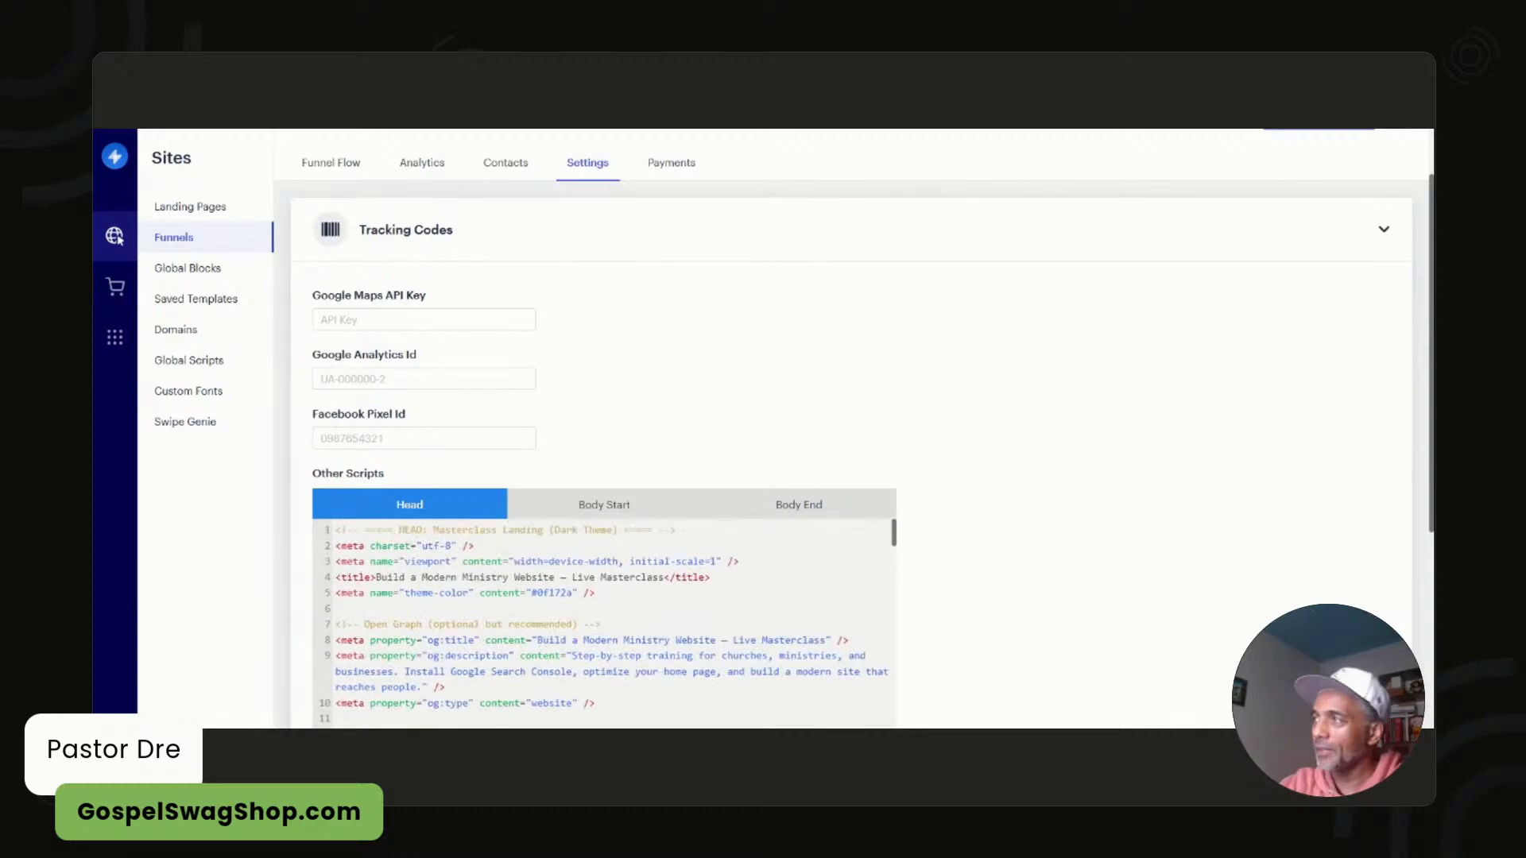
scroll(811, 365, down, 4)
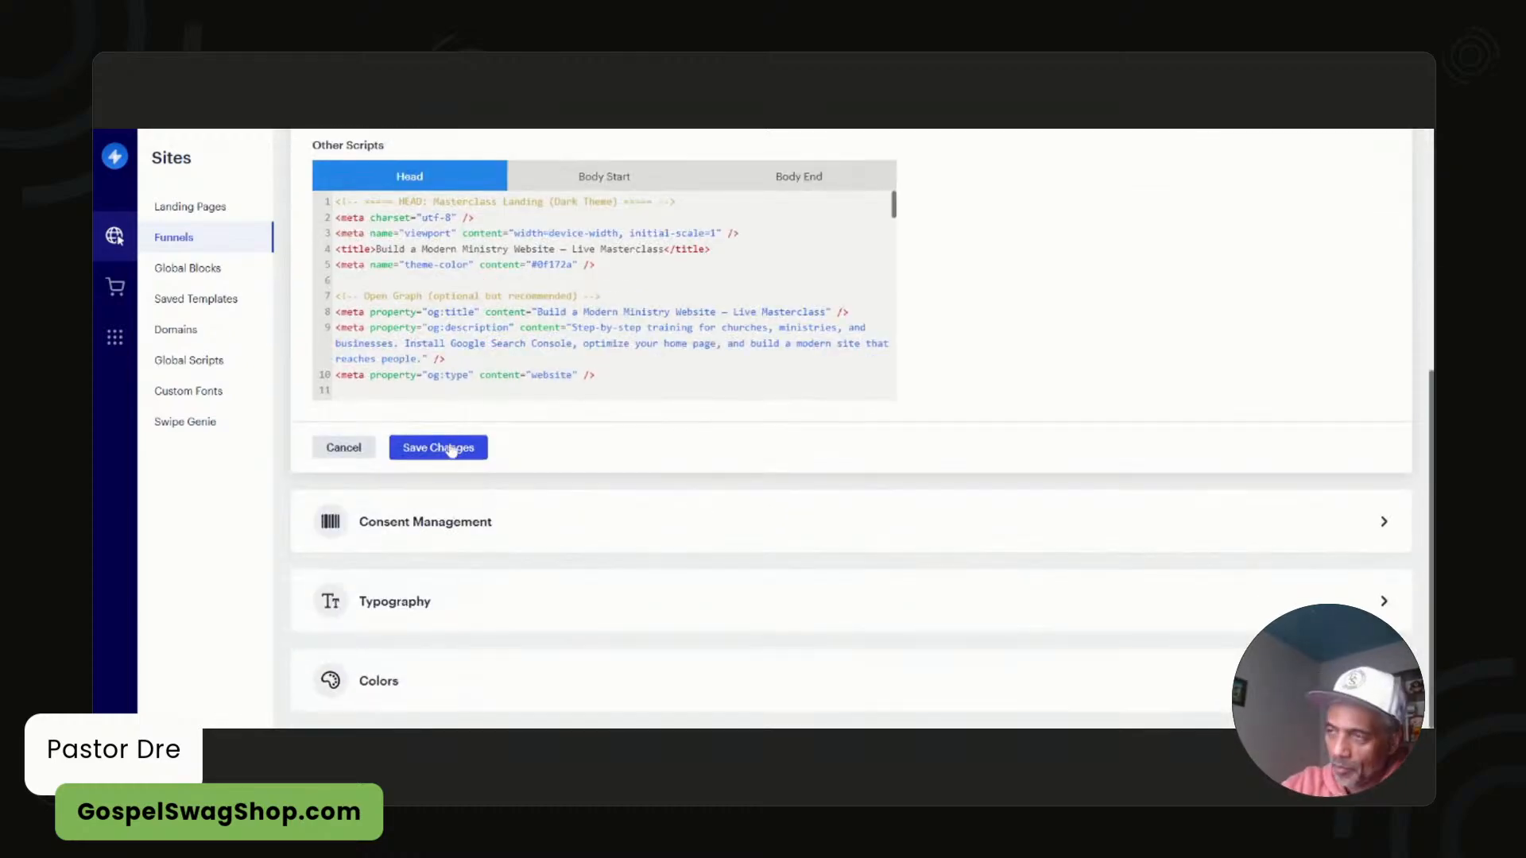
click(449, 449)
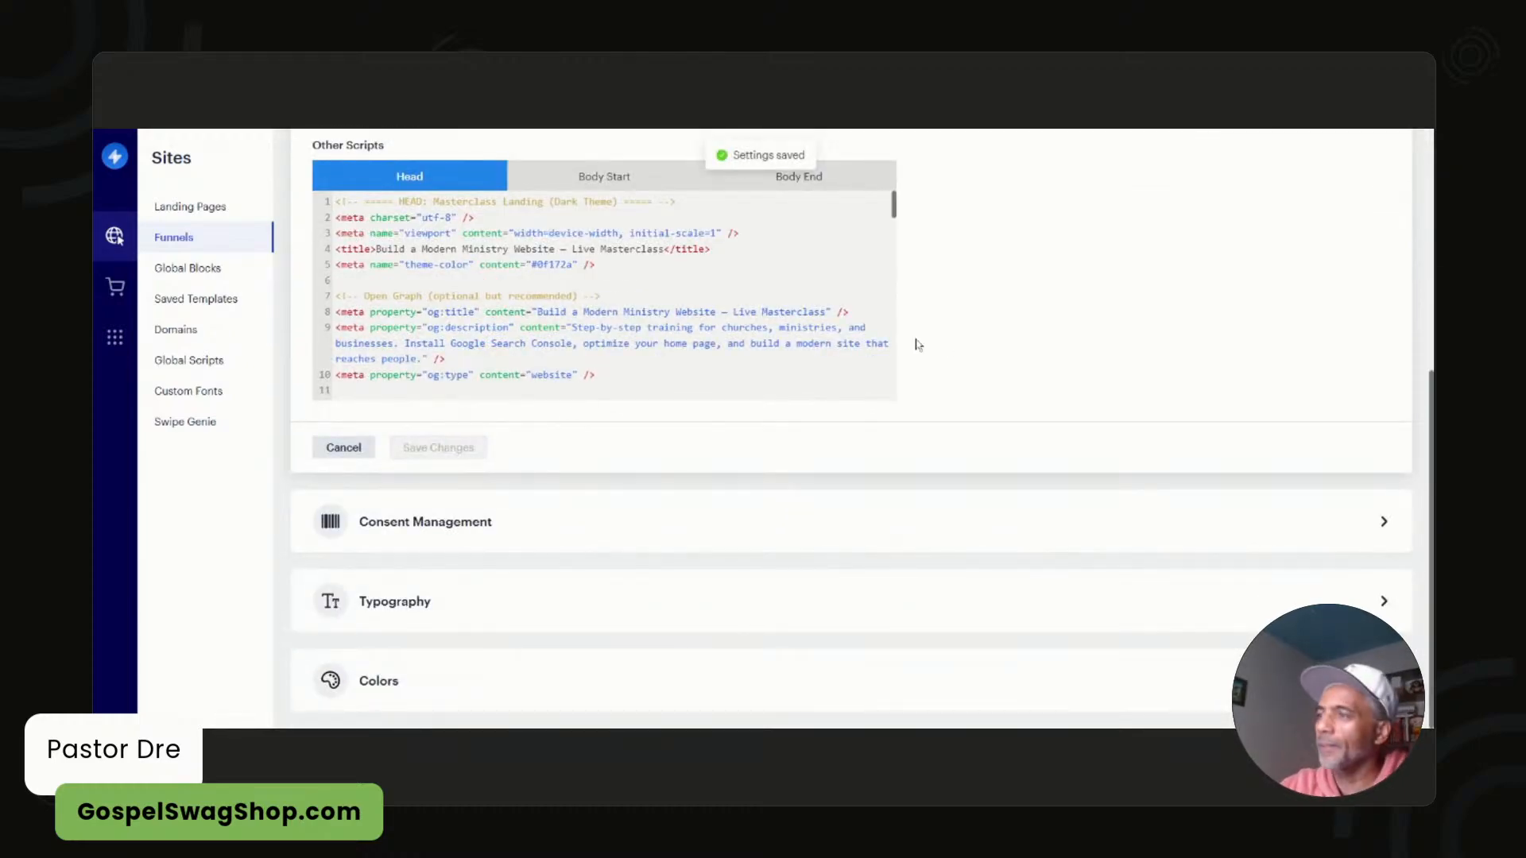
- Publish the Masterclass funnel on the Swipe Pages domain with the URL path masterclass
scroll(930, 346, up, 5)
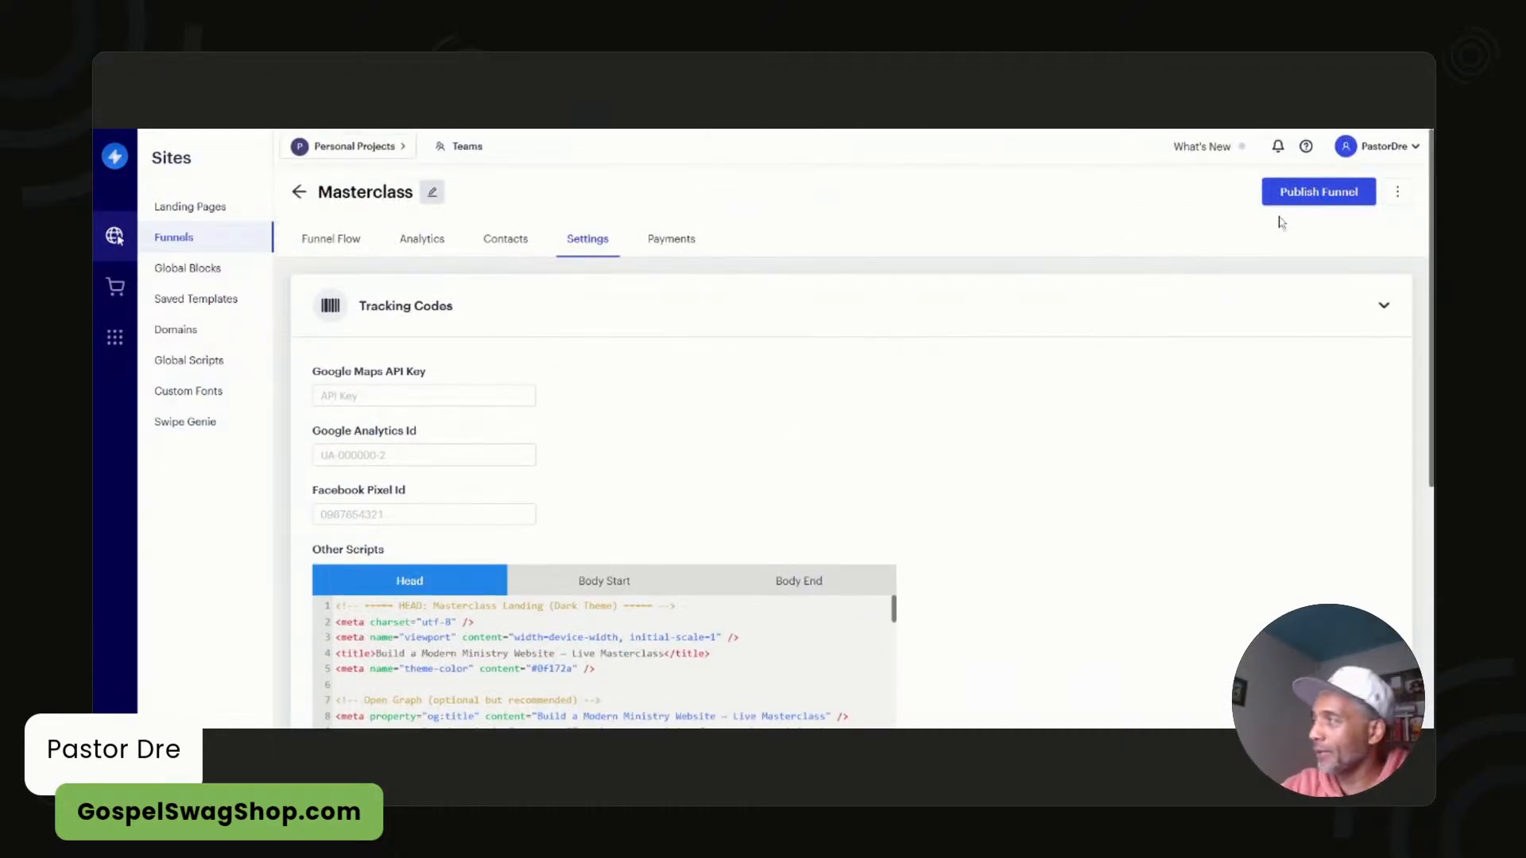
click(1298, 198)
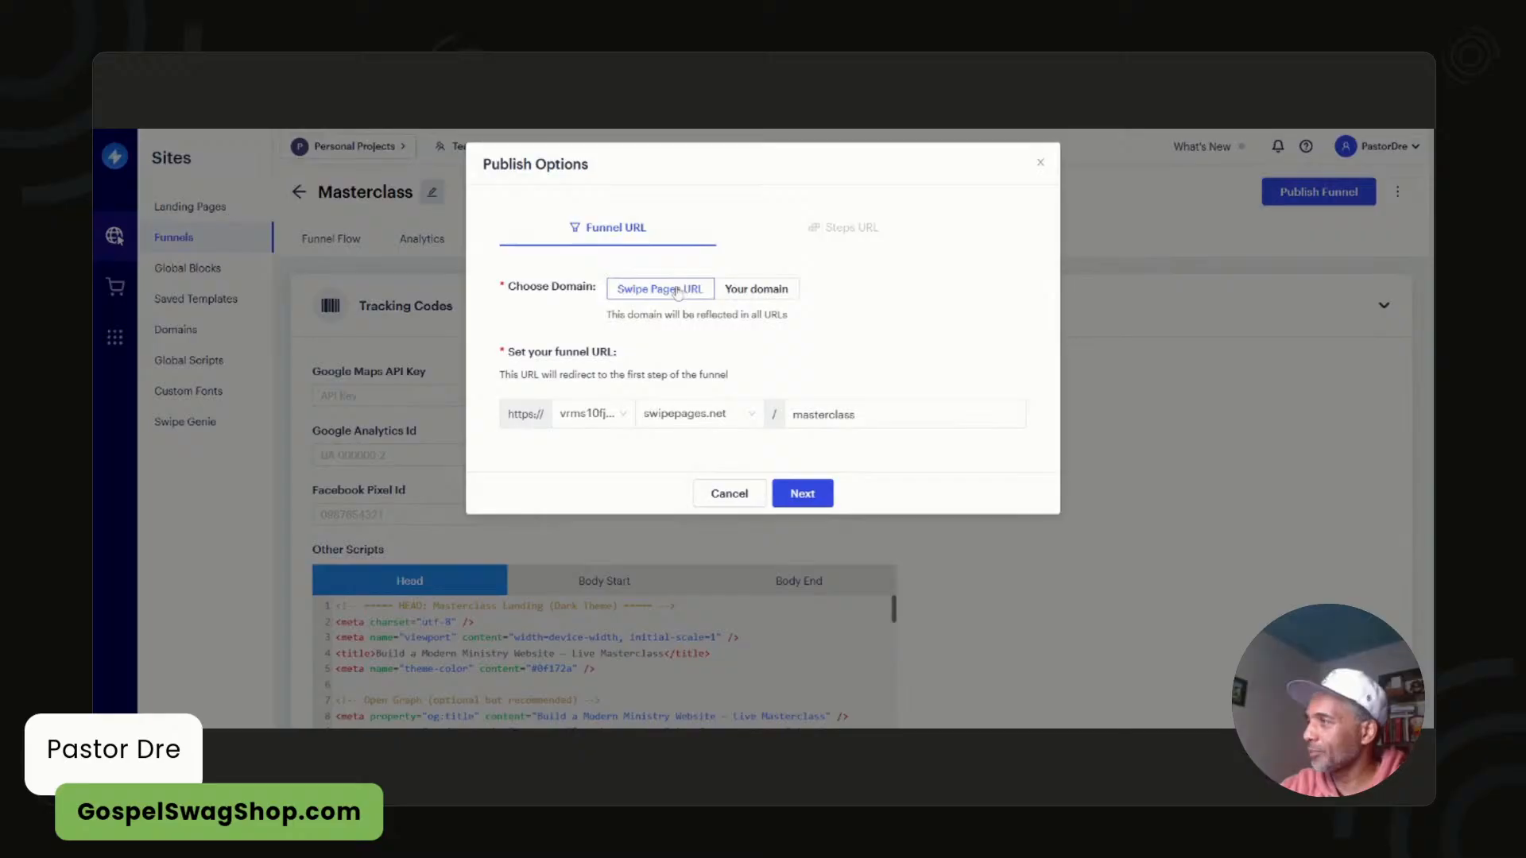
click(803, 493)
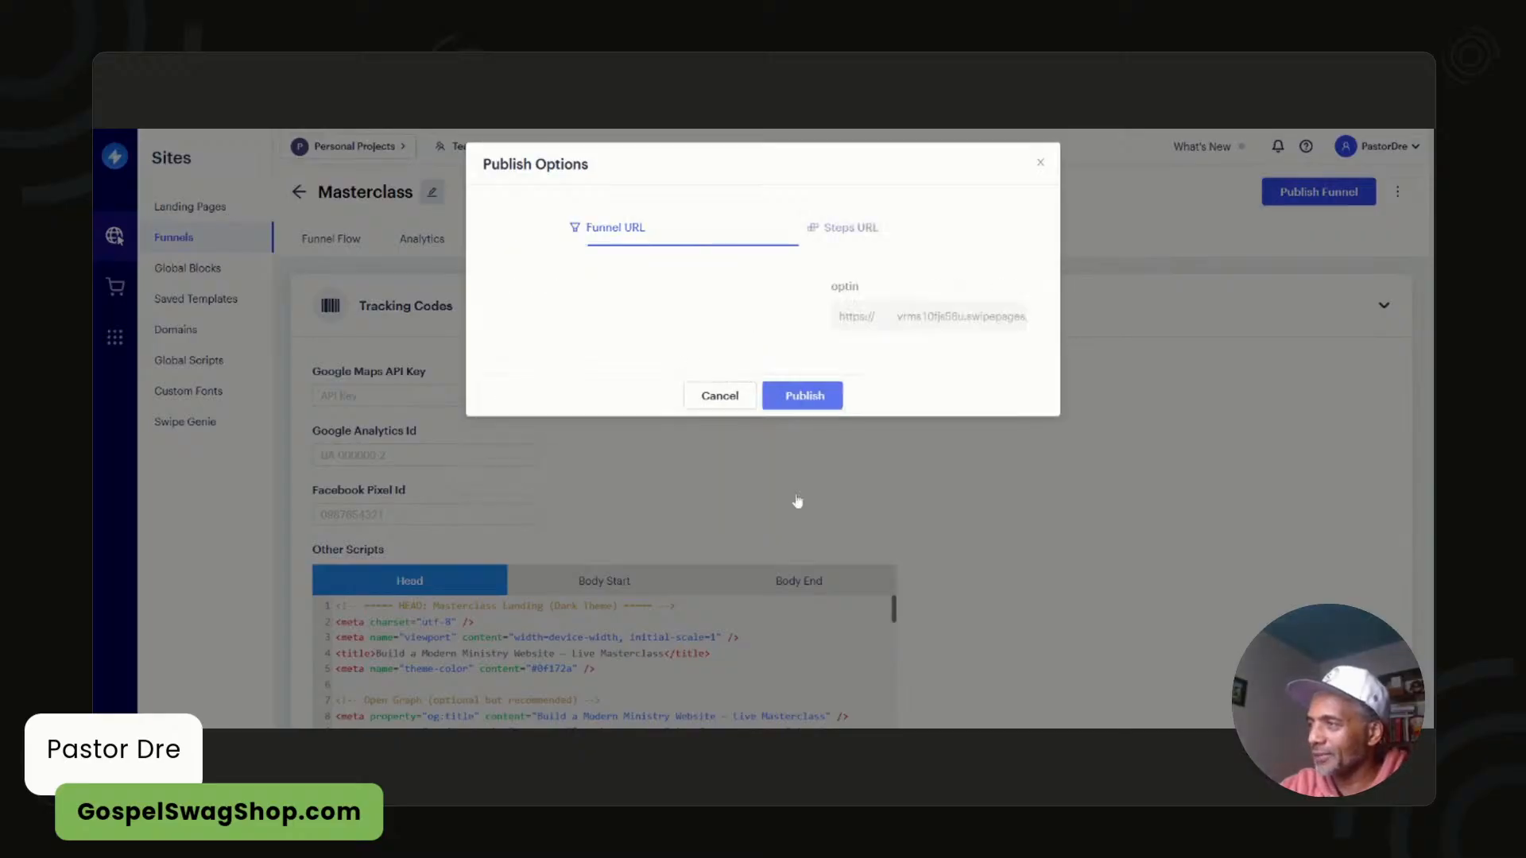
click(818, 400)
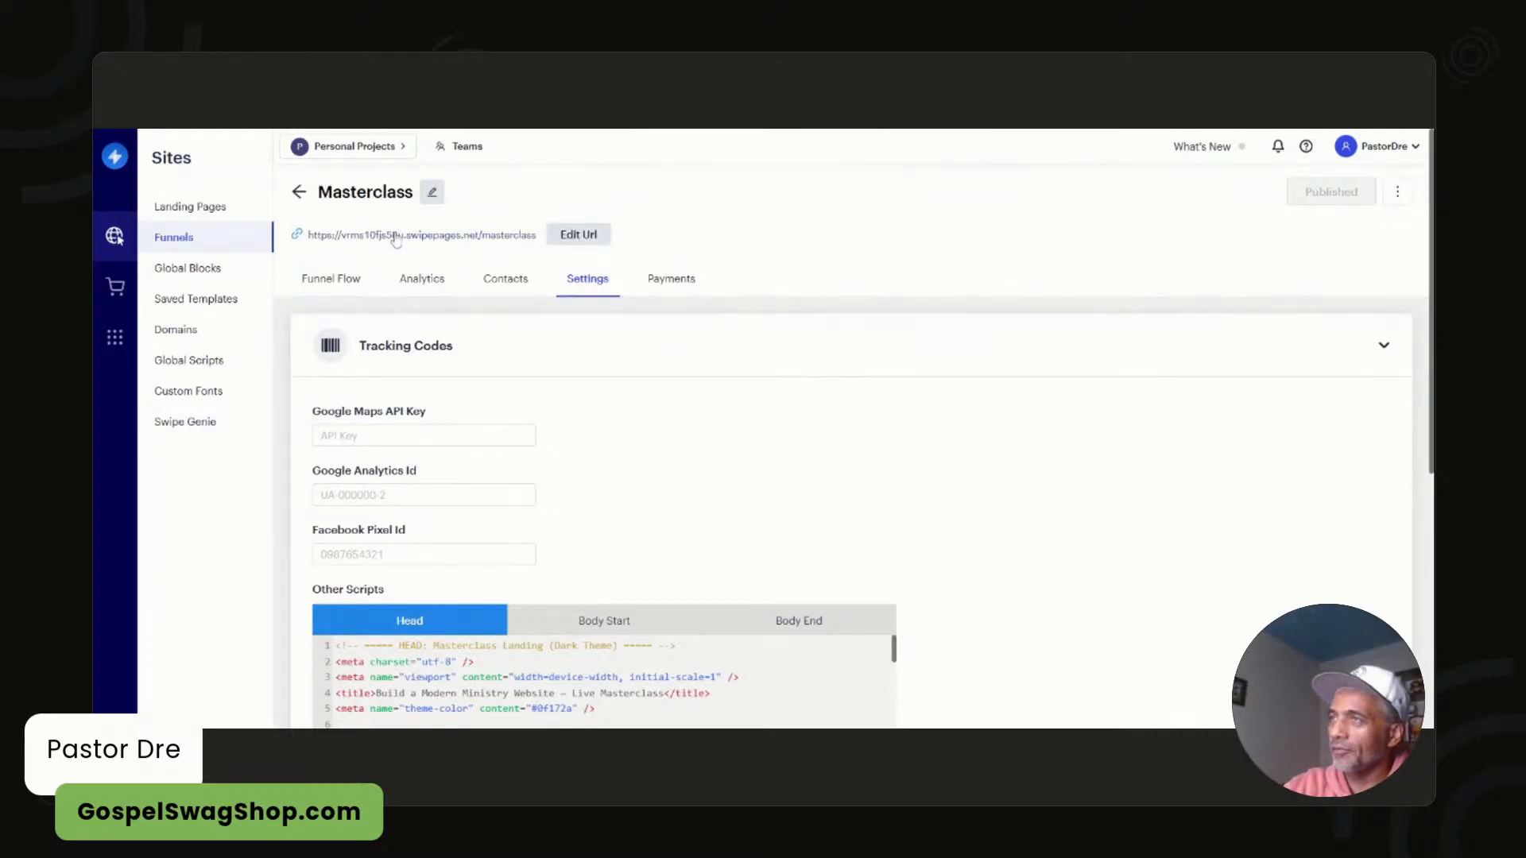
- Open the published Masterclass page and check it from the headline down to the countdown section
click(396, 236)
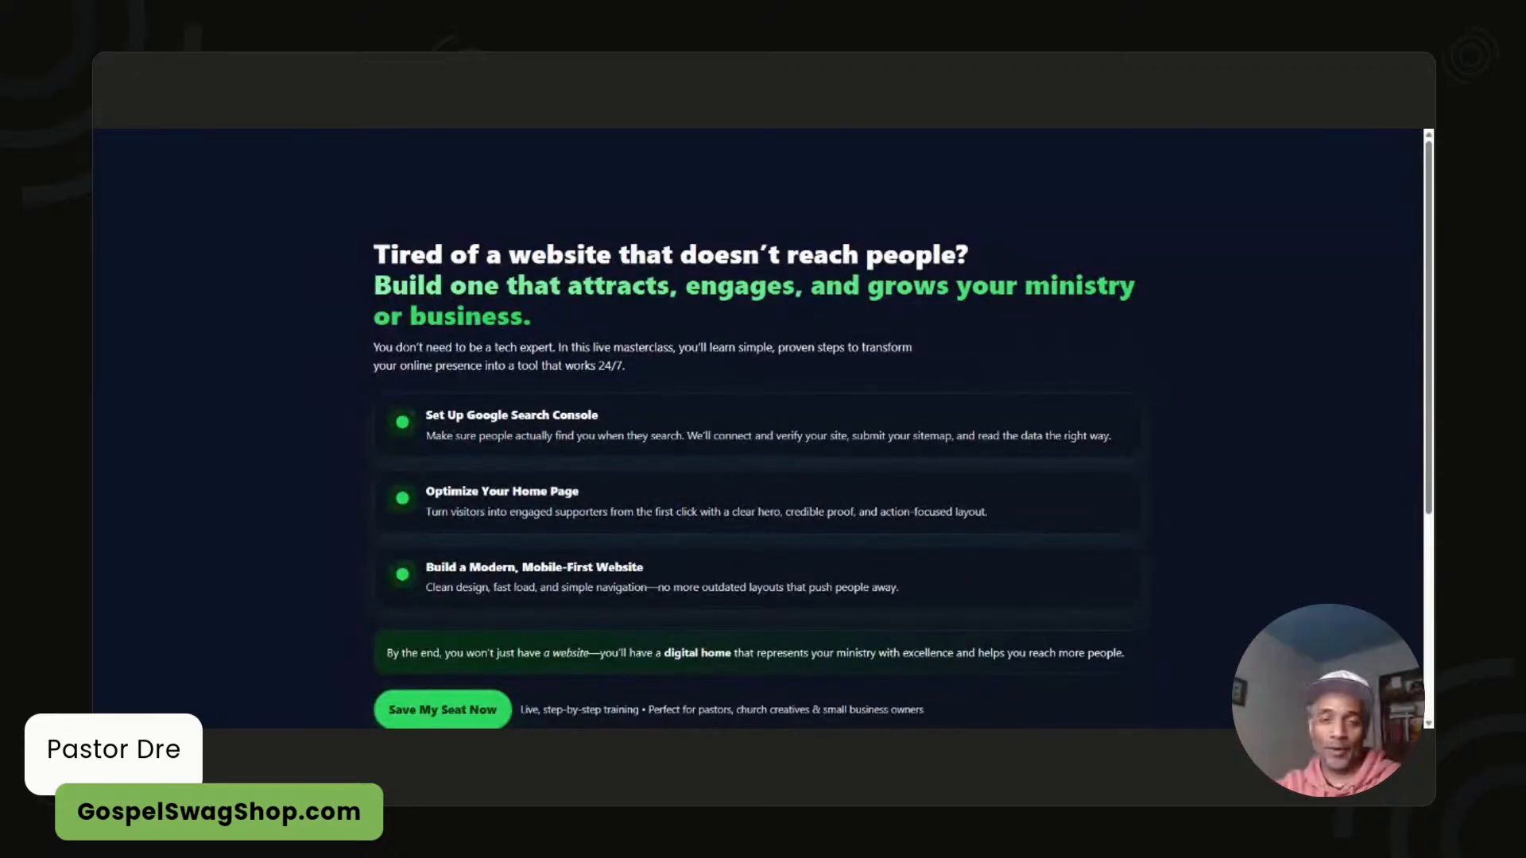
scroll(229, 405, down, 5)
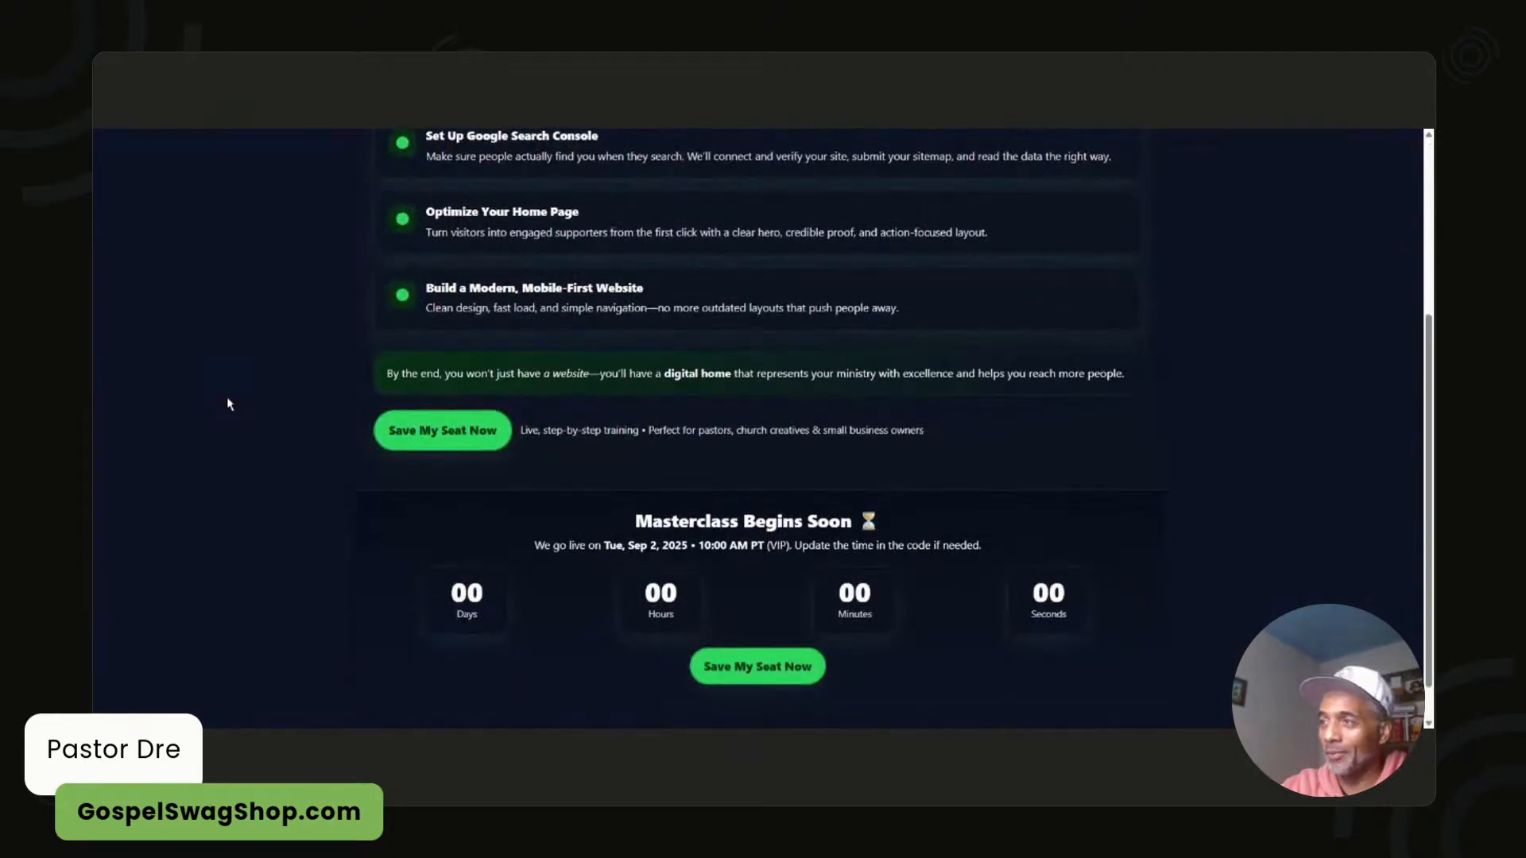
scroll(228, 405, up, 5)
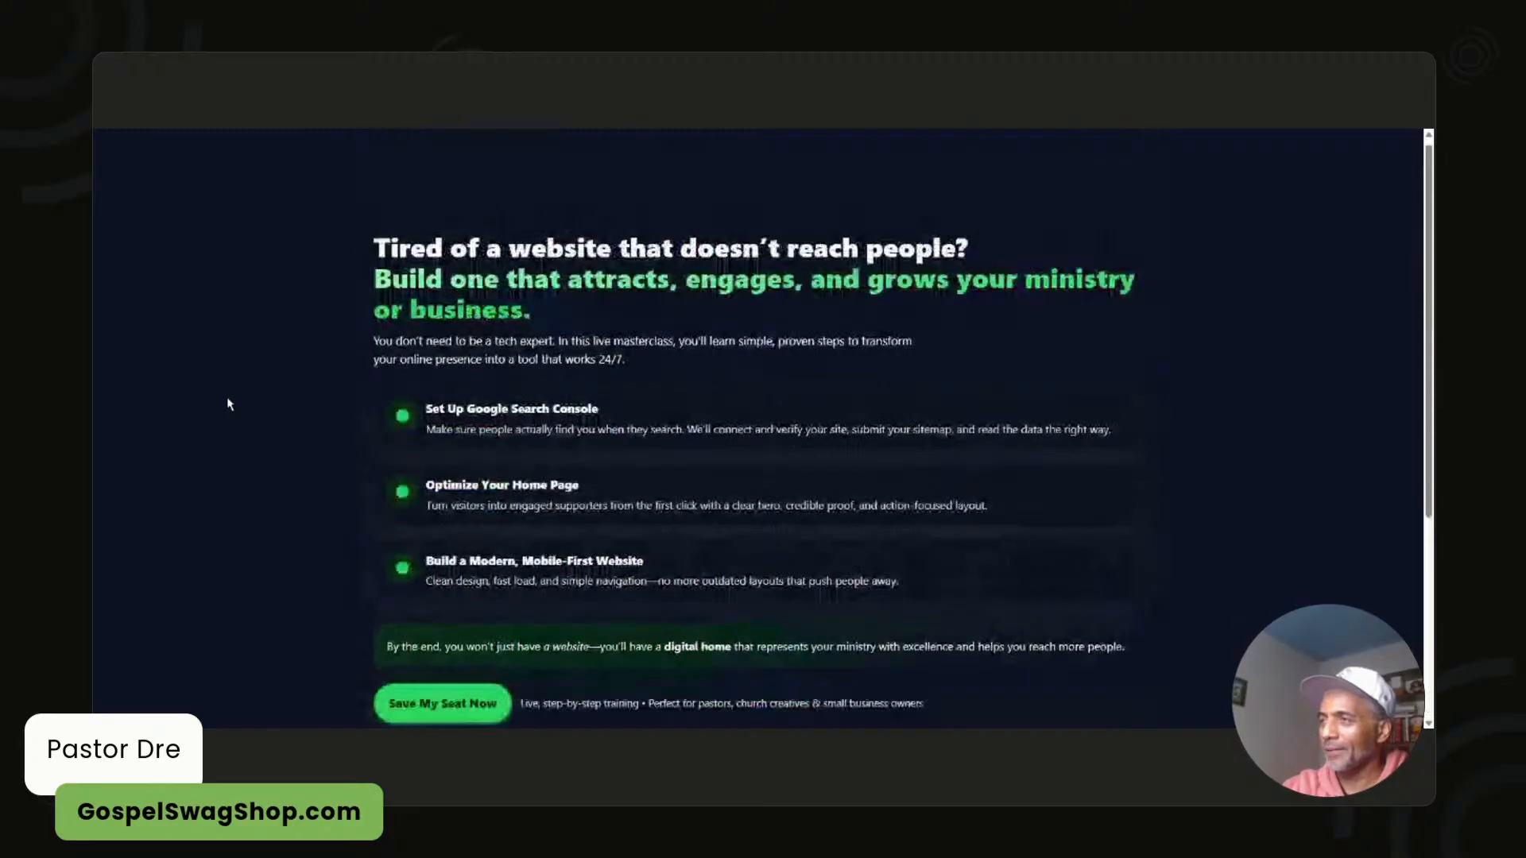
scroll(228, 405, down, 5)
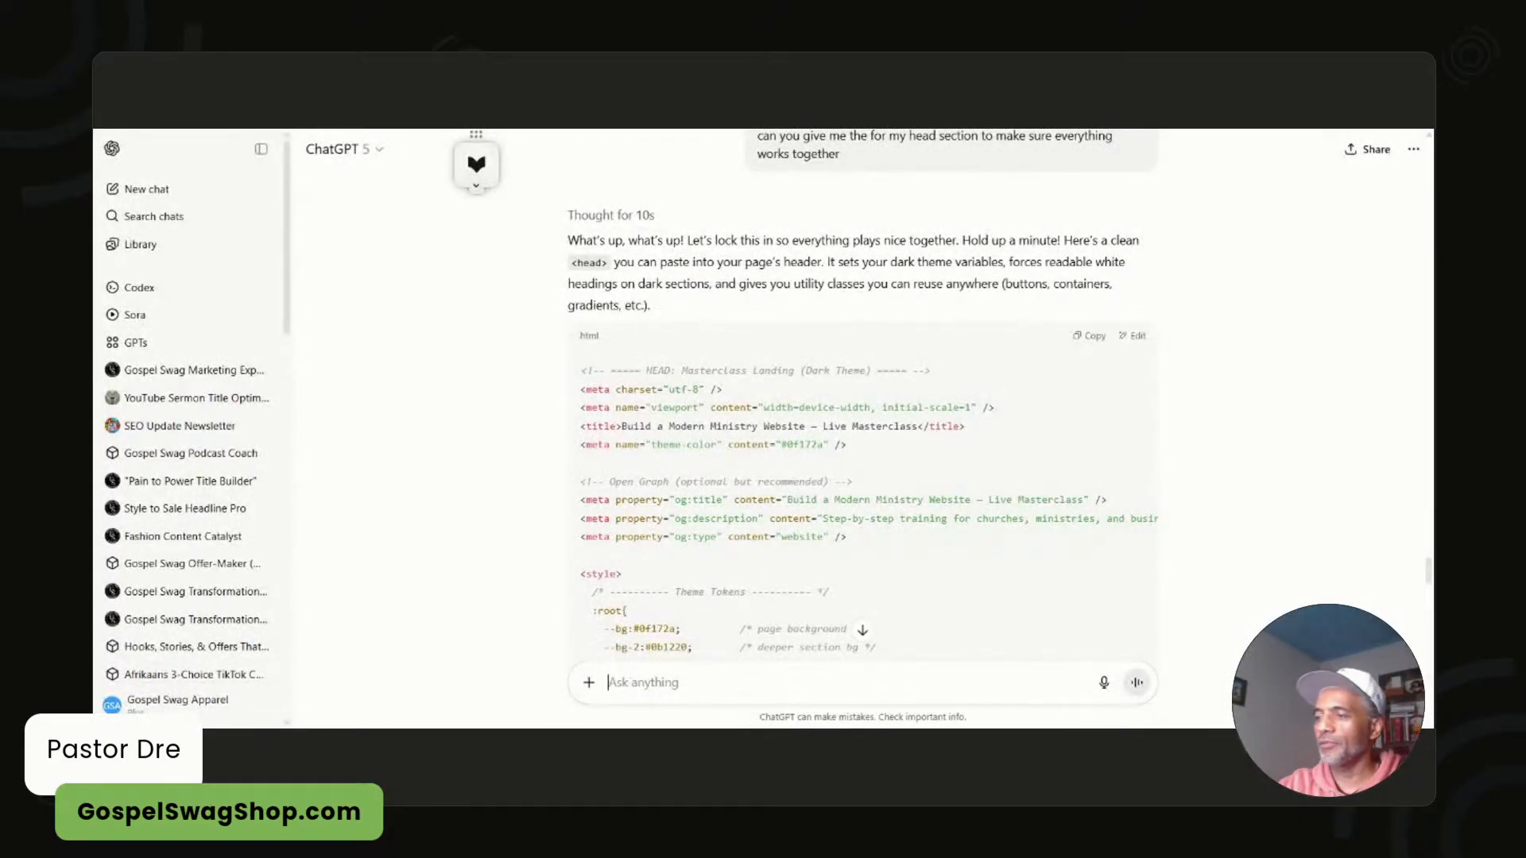
- Switch to ChatGPT and write a message about the countdown, beginning "Hey the clock countdown isnot"
text(Hey the c)
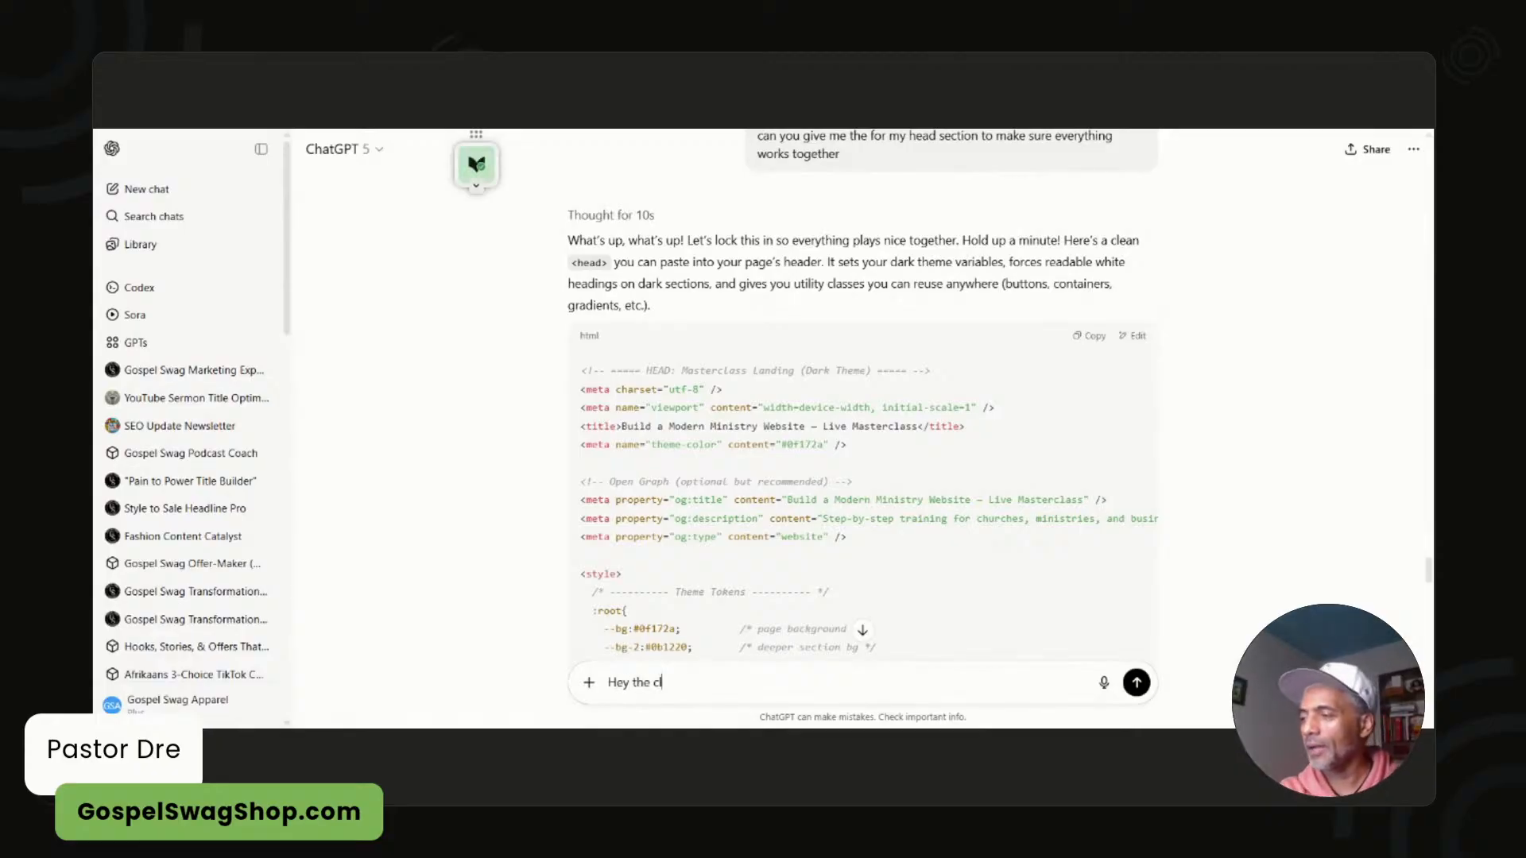
text(lock cout)
key(BackSpace)
text(ntdown isn)
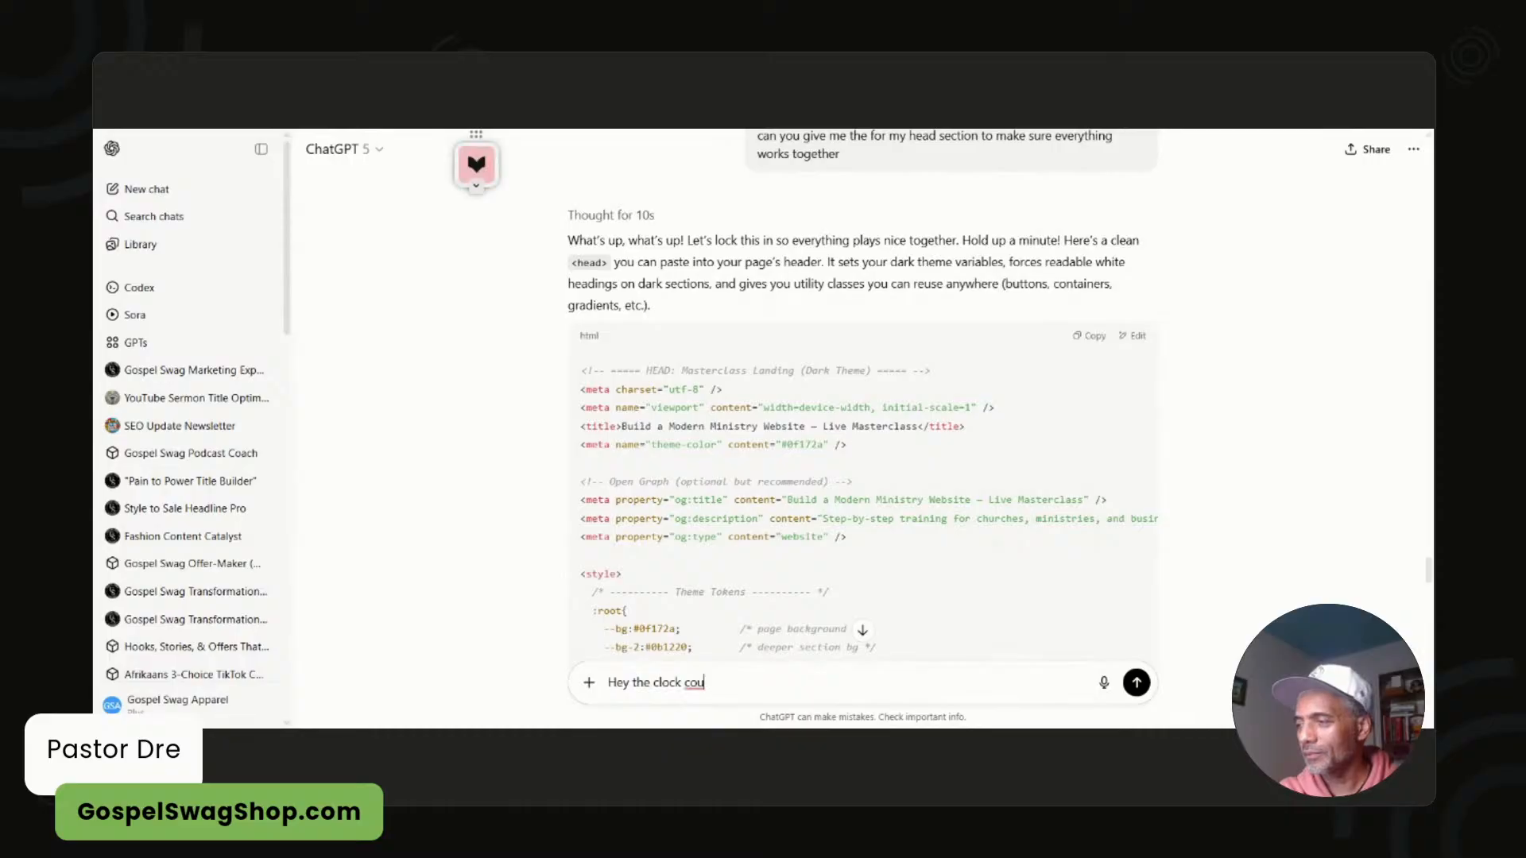
text(ot m)
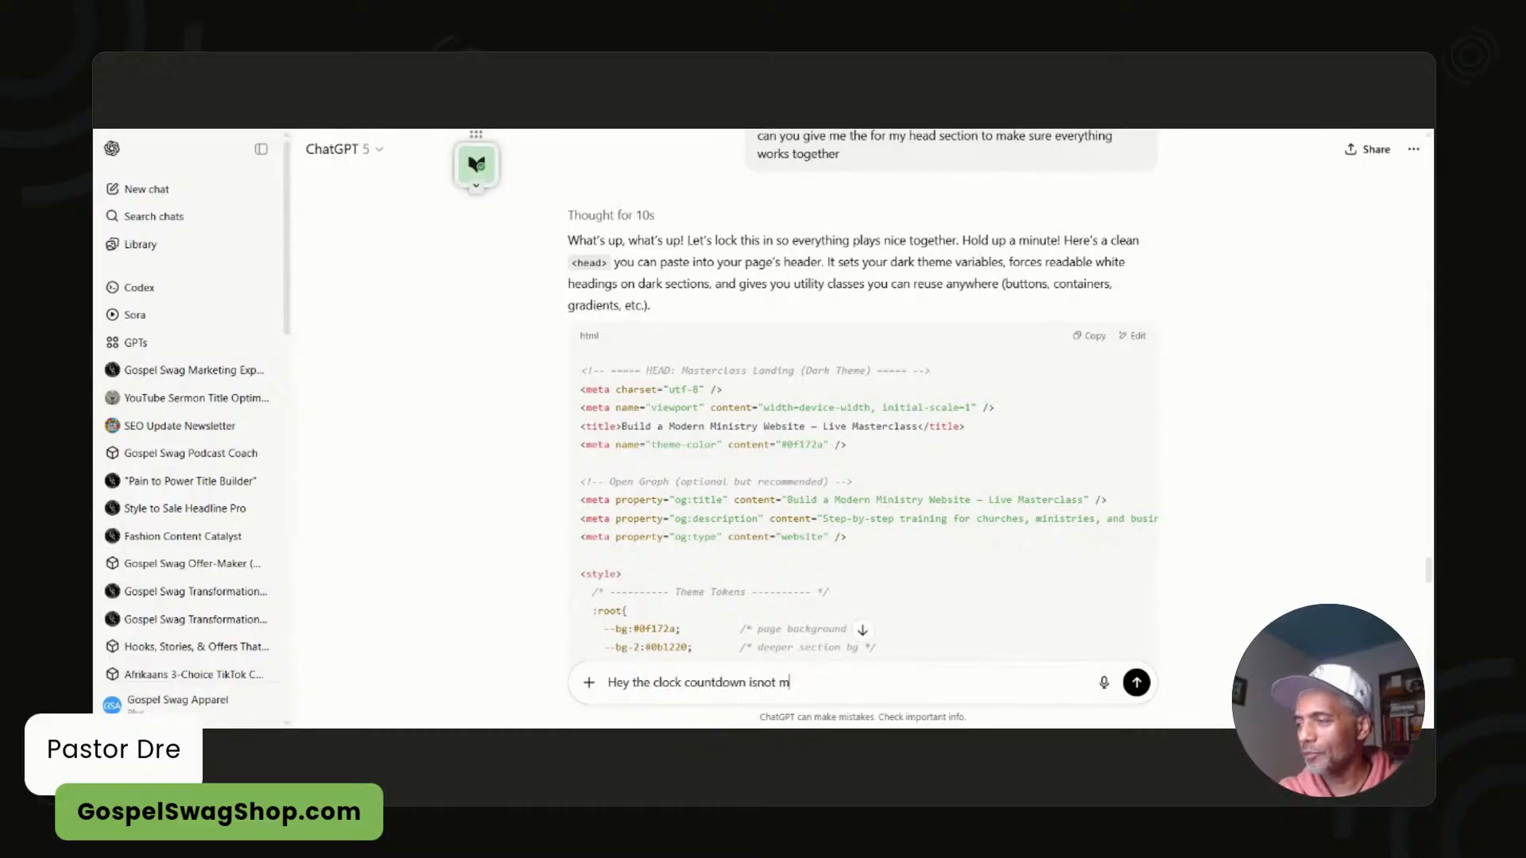
- Send ChatGPT the message "Hey the clock countdown is not moving" and find the Countdown HTML in its reply
text( not)
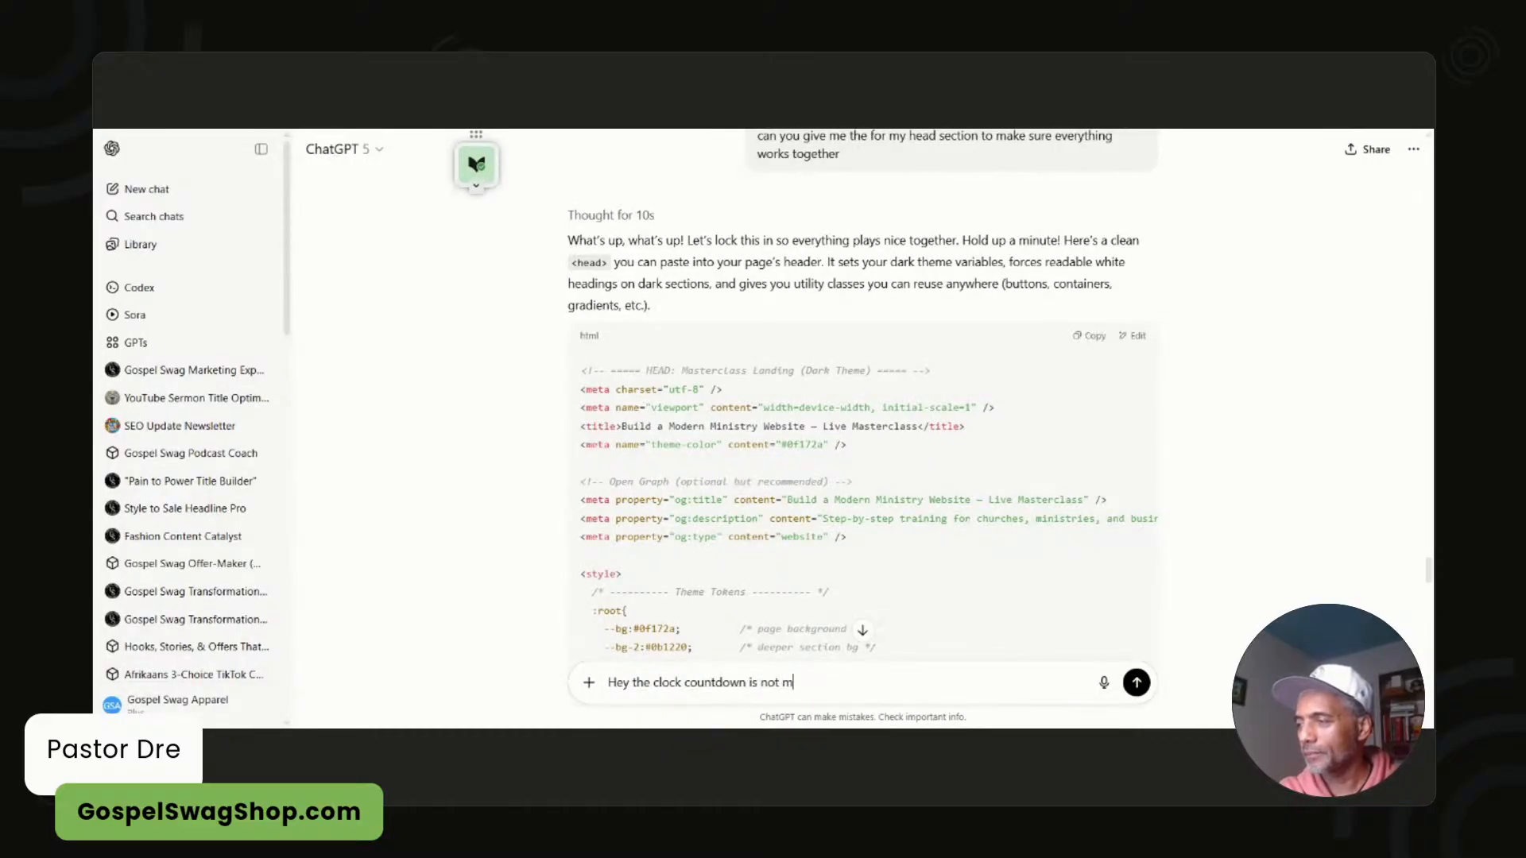
text( moving)
key(Return)
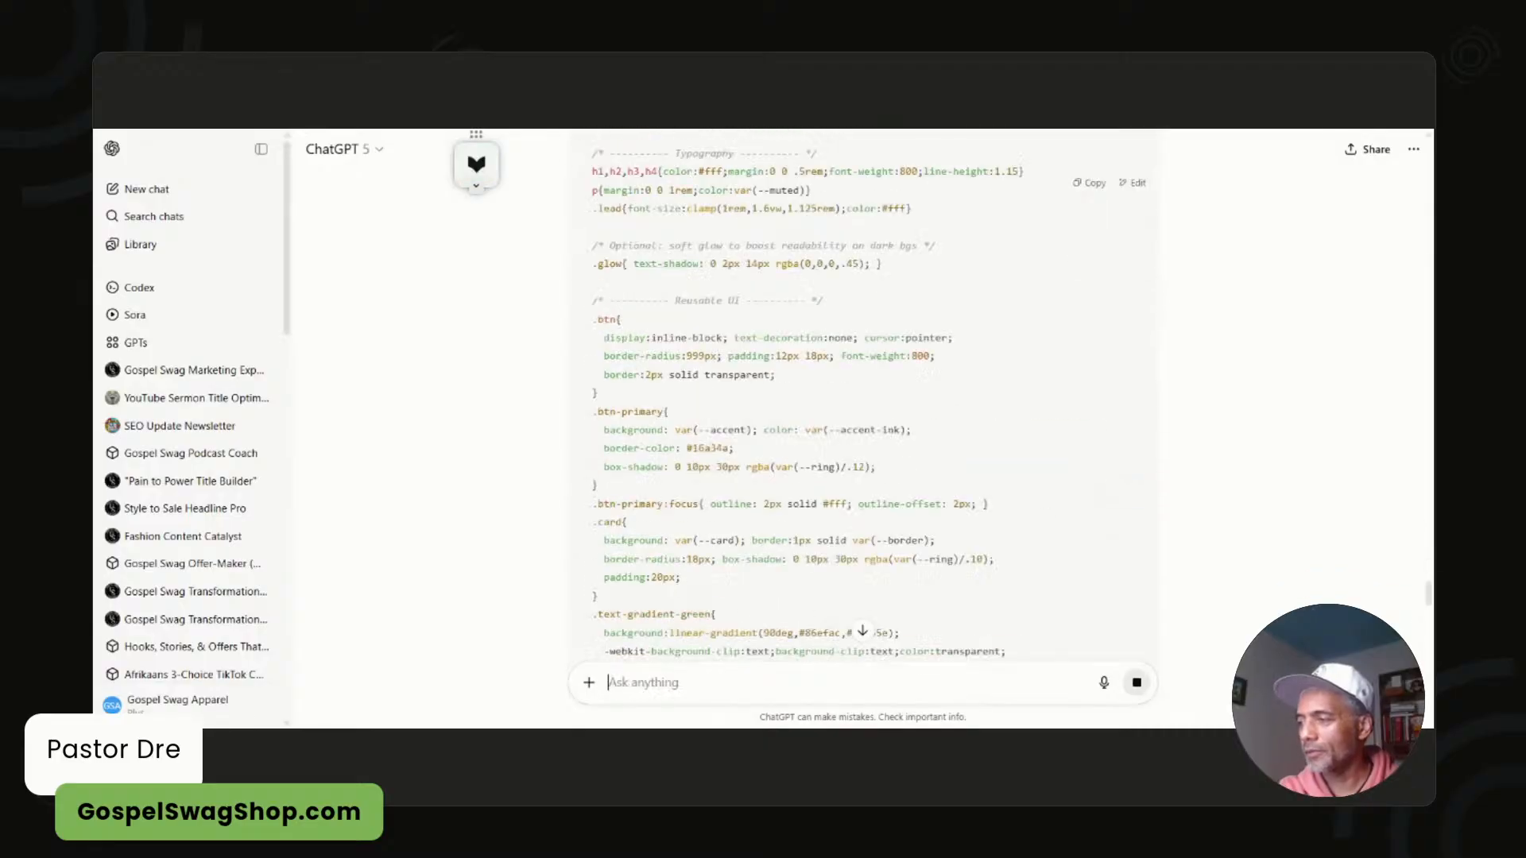
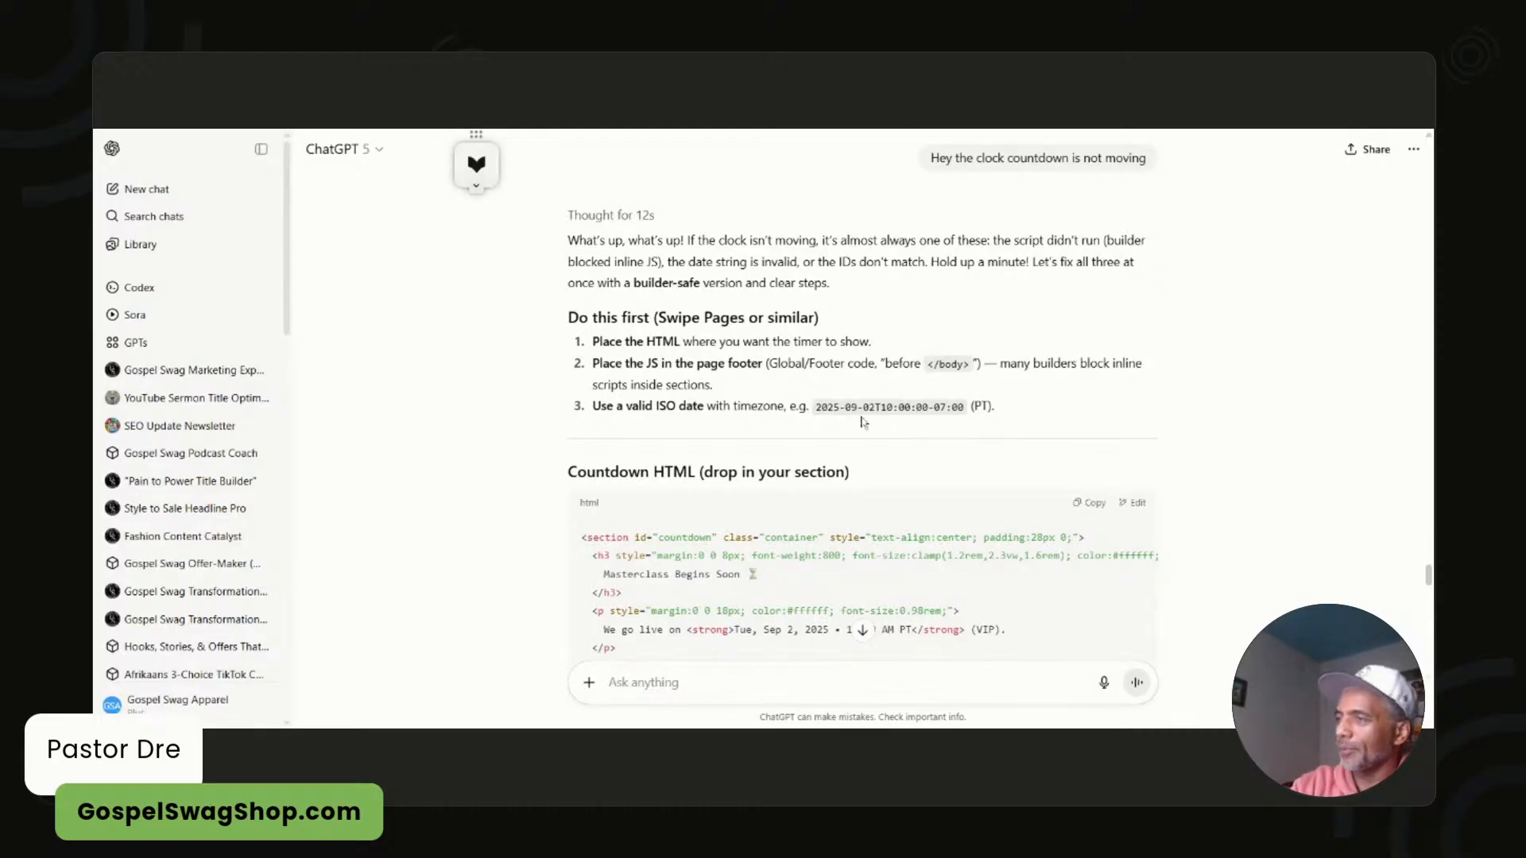
scroll(865, 421, down, 2)
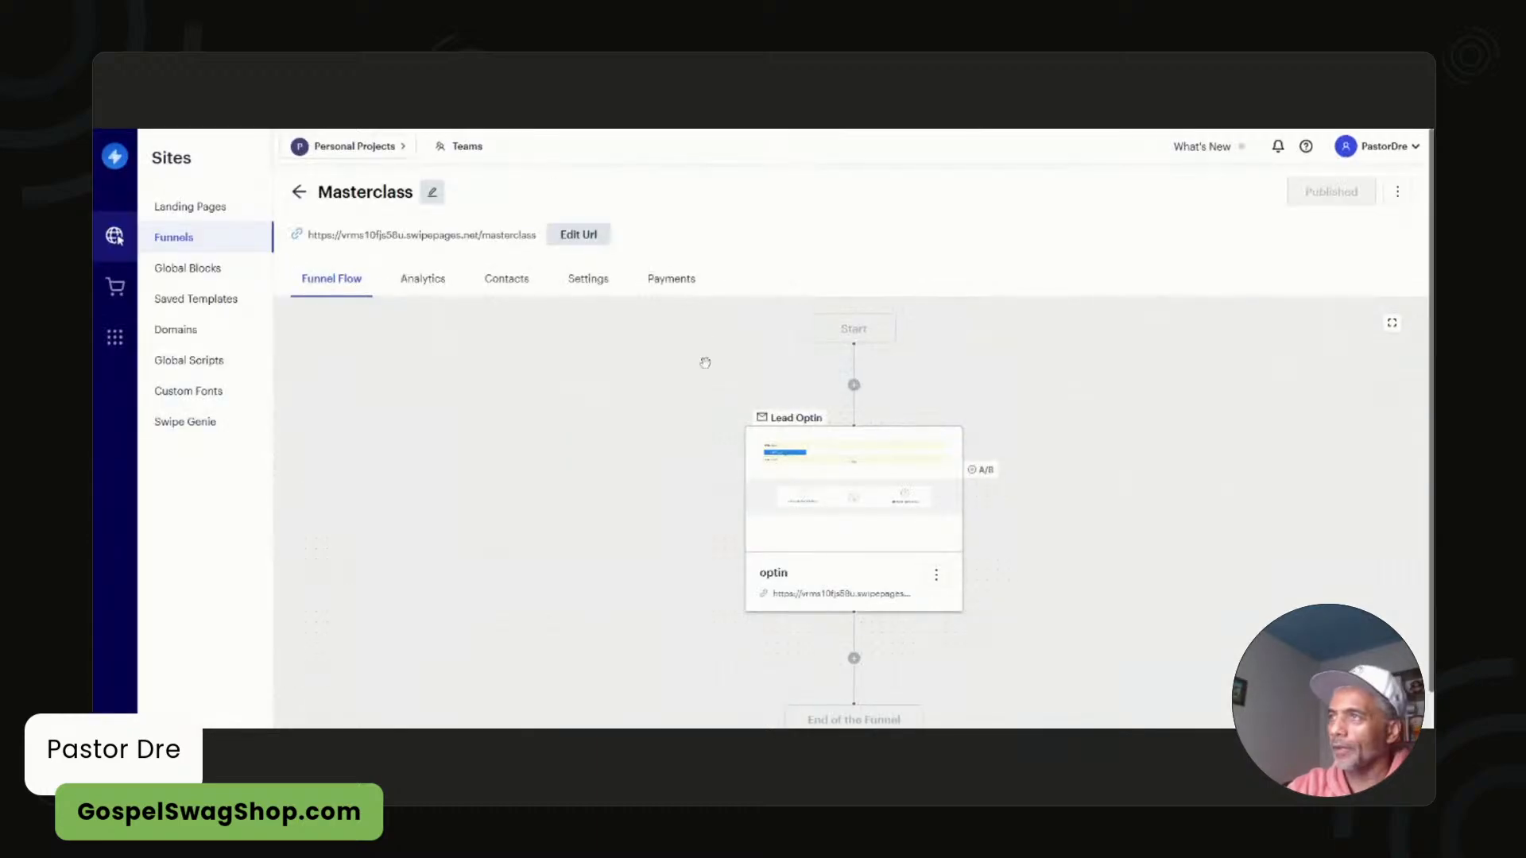
- In Swipe Pages, edit the optin variant, replace the second HTML Code block's content with the copied countdown HTML, and save
mouse_move(802, 461)
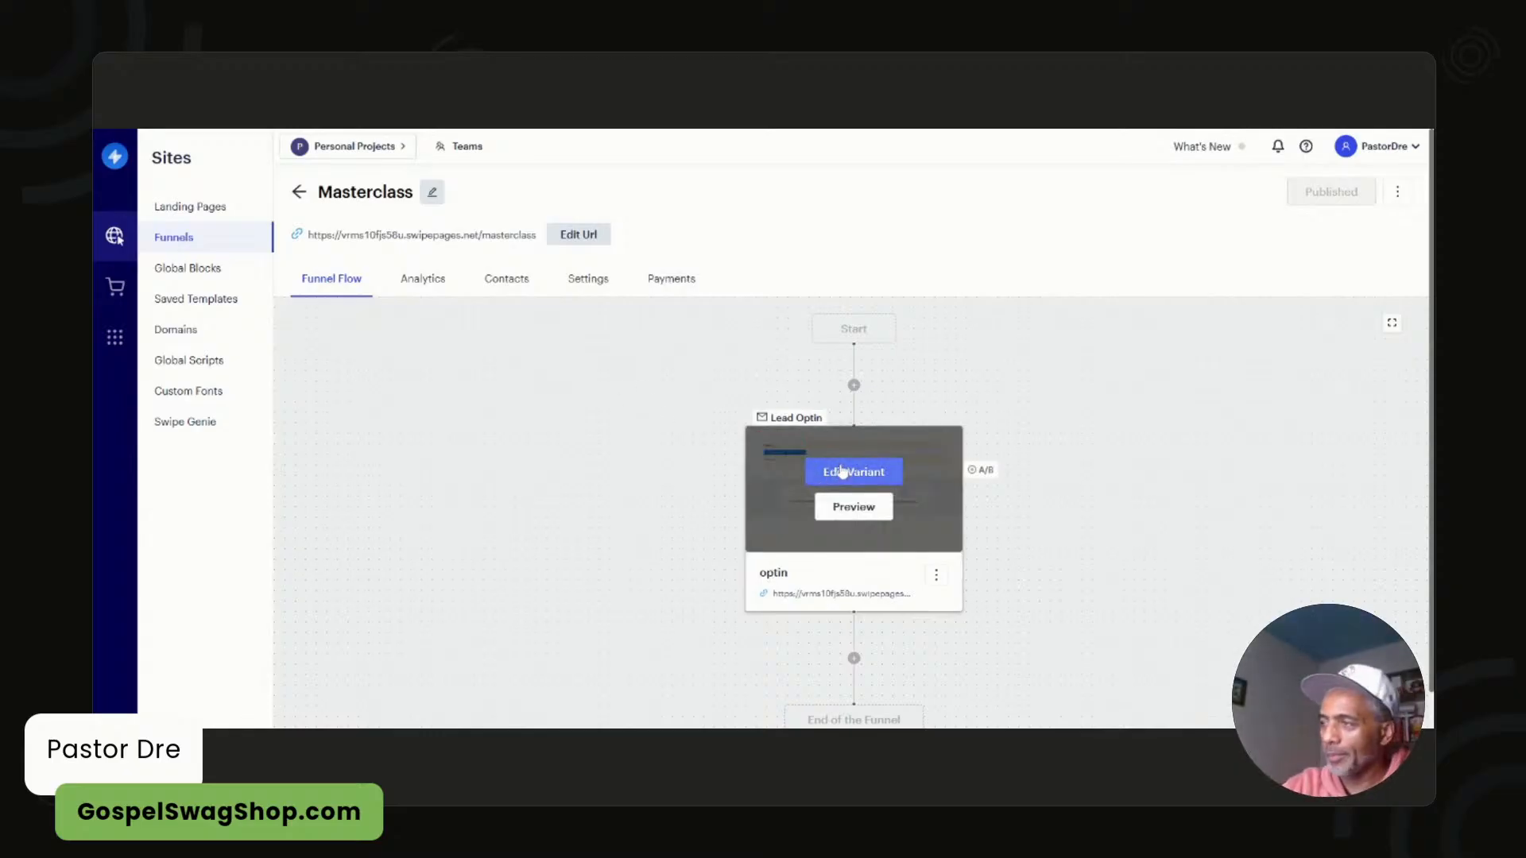
click(842, 472)
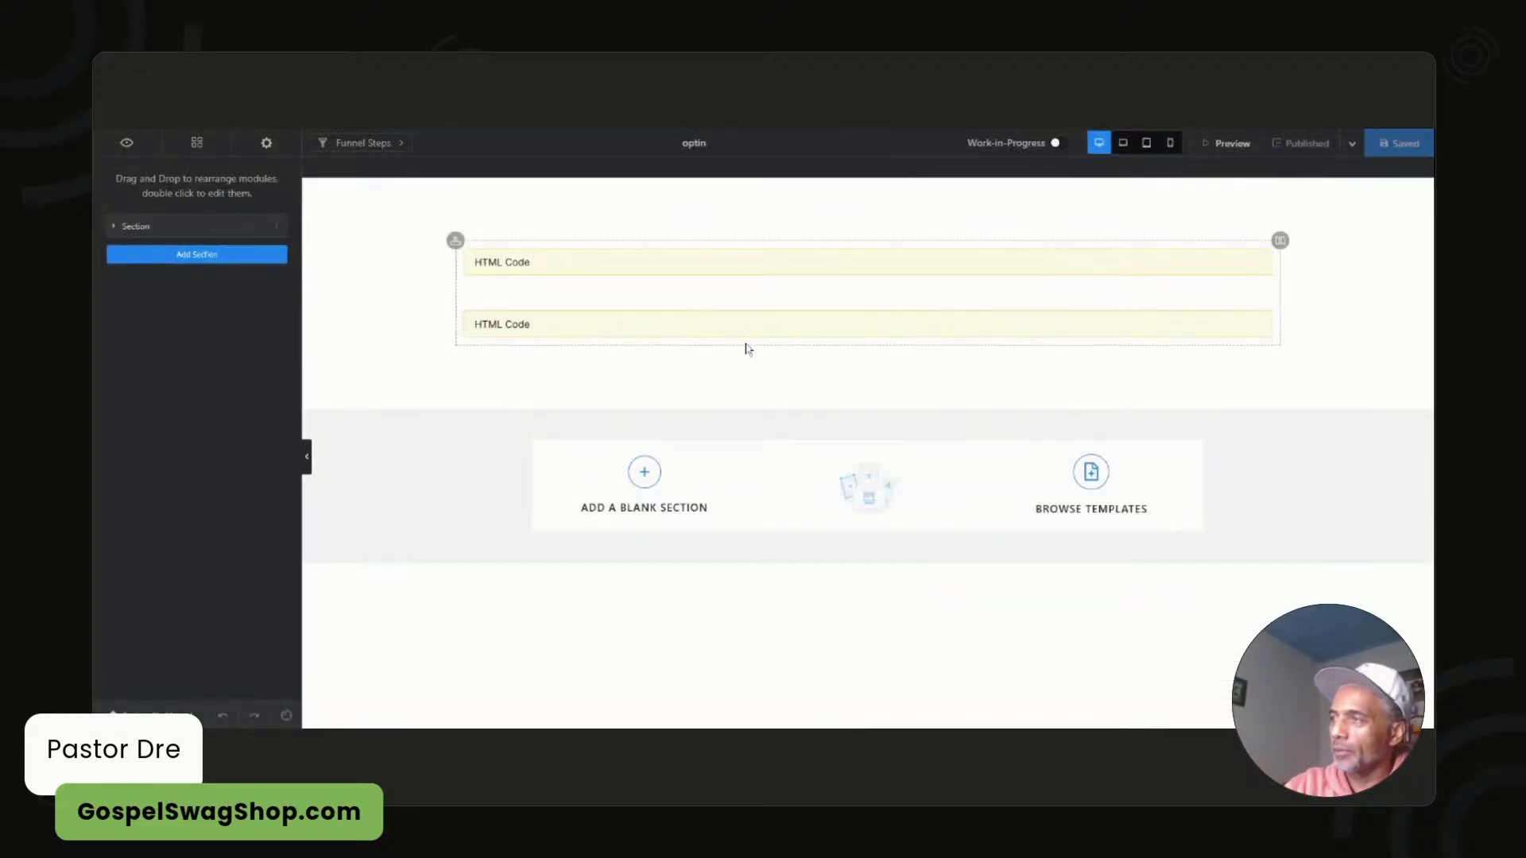
click(737, 335)
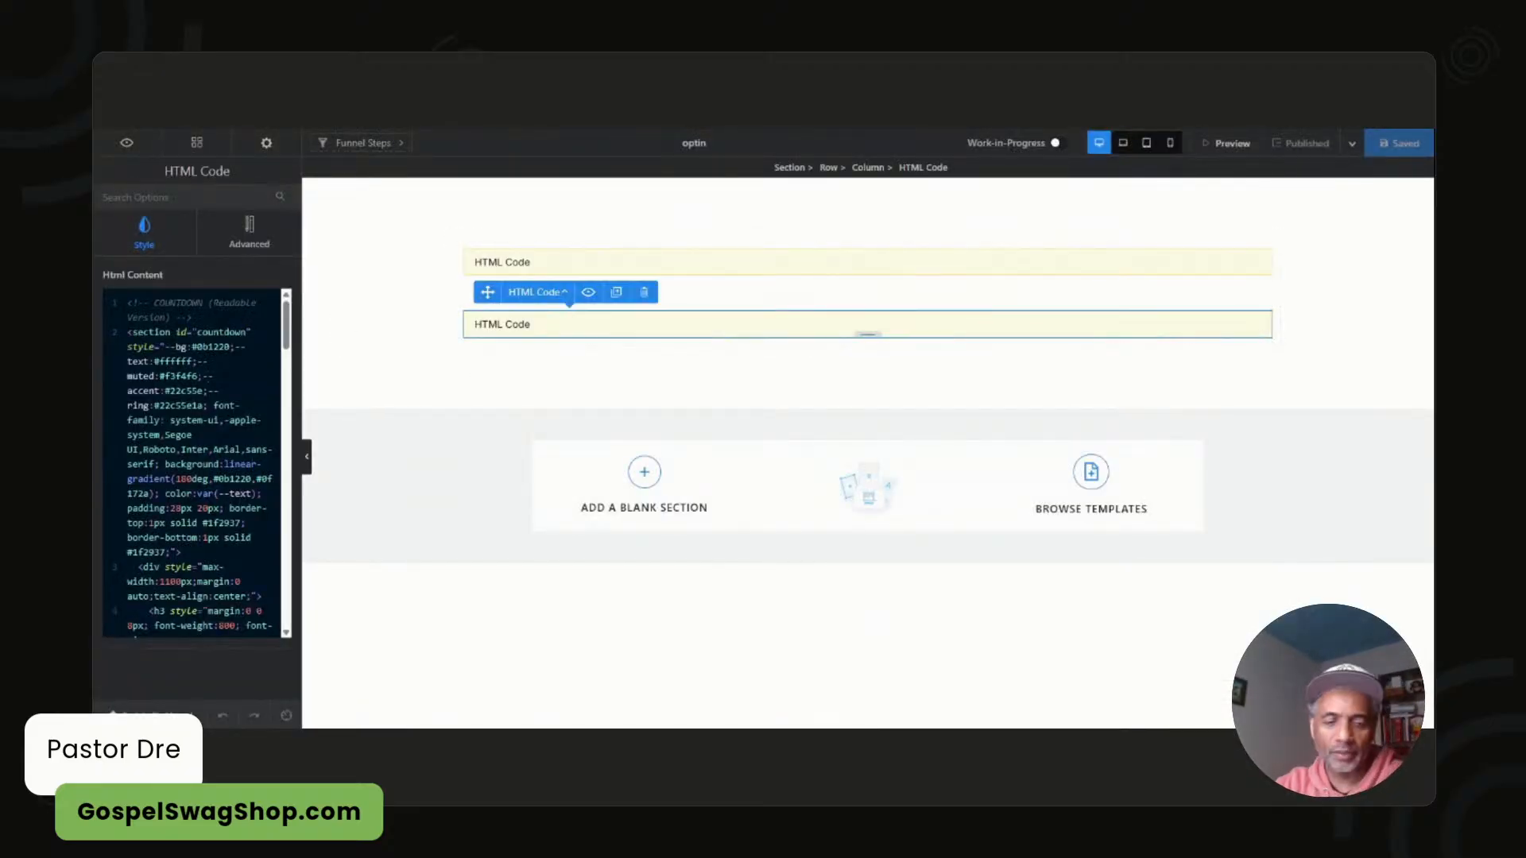
key(ctrl+a)
key(BackSpace)
key(ctrl+v)
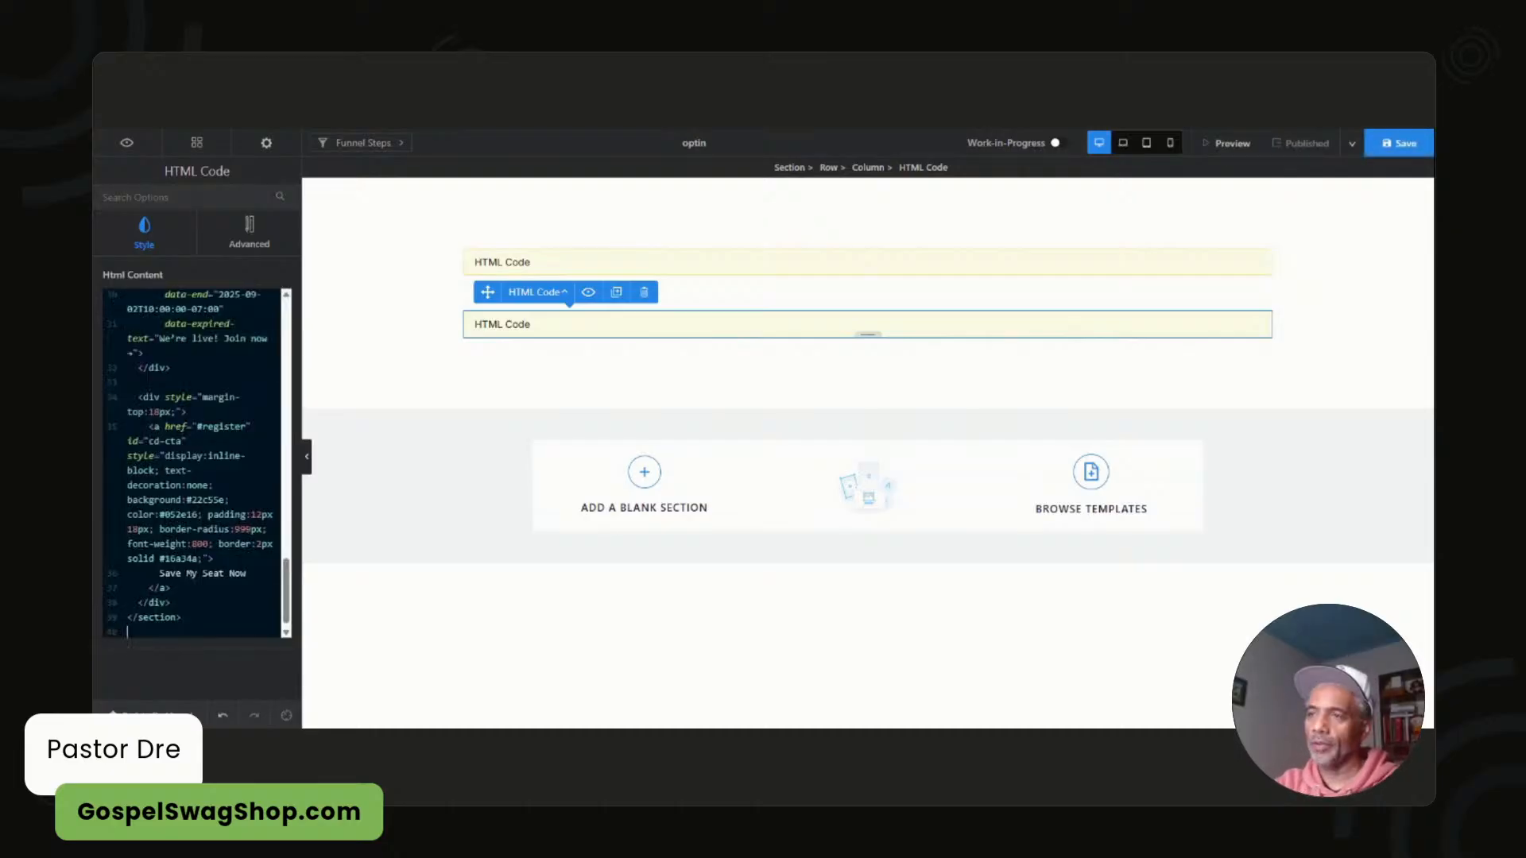
click(1393, 148)
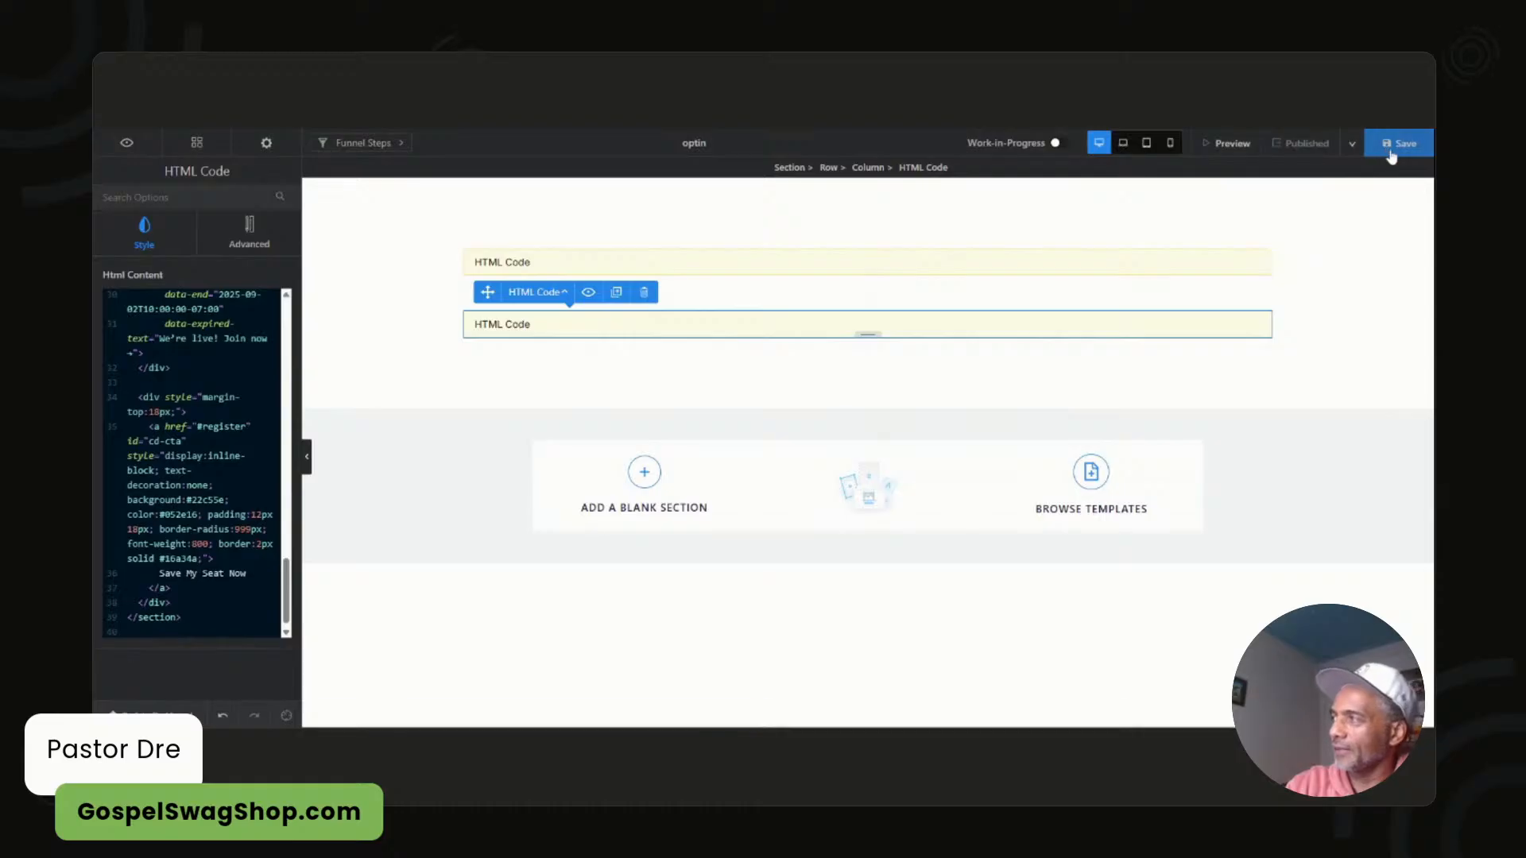
- Return to ChatGPT and copy the Countdown JS code meant for the page footer
click(941, 134)
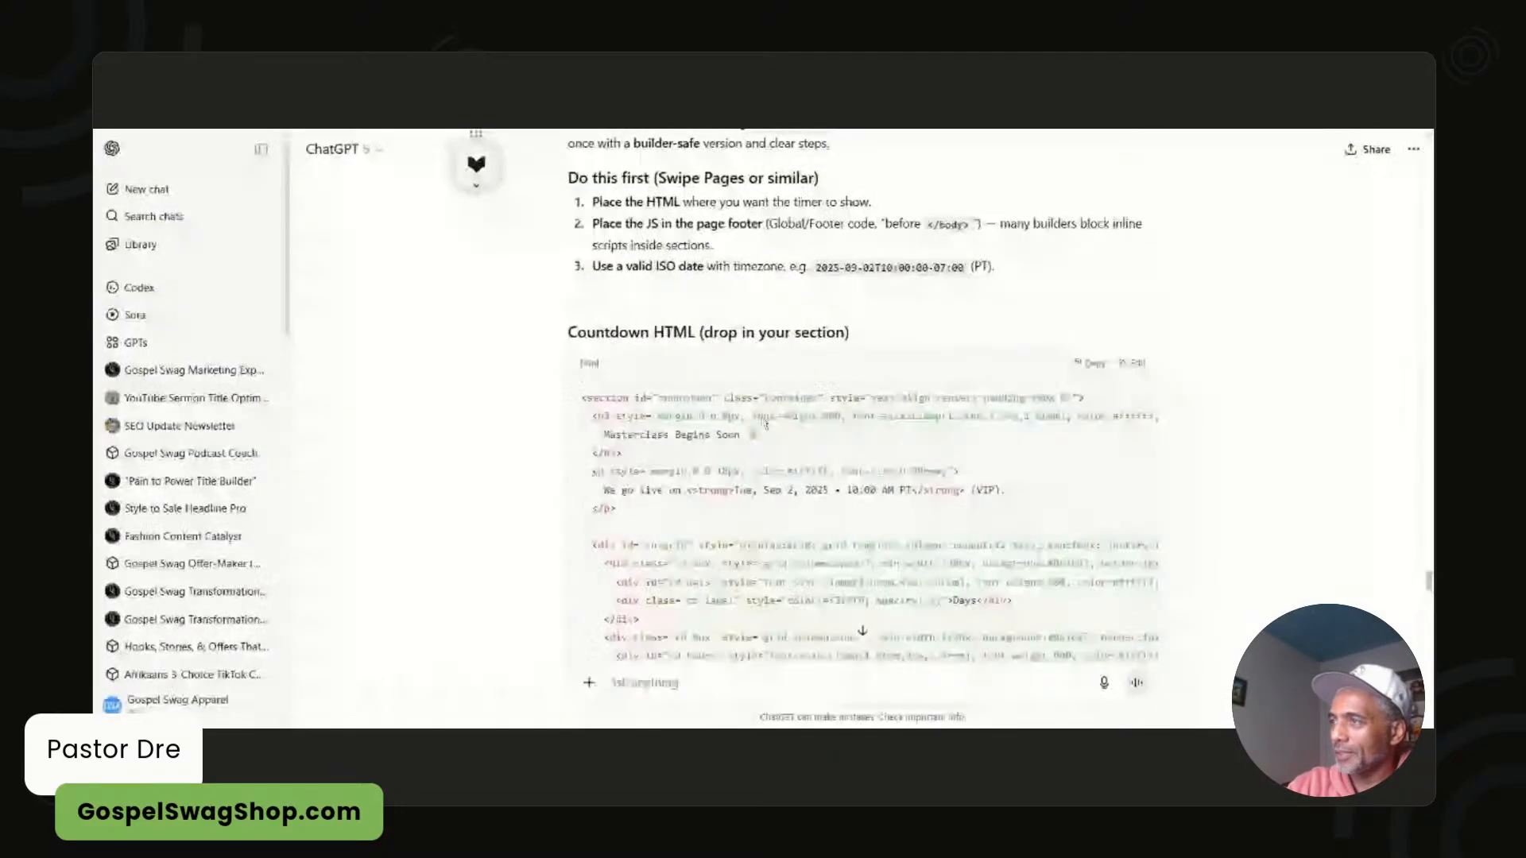
scroll(904, 456, down, 1)
scroll(903, 455, down, 9)
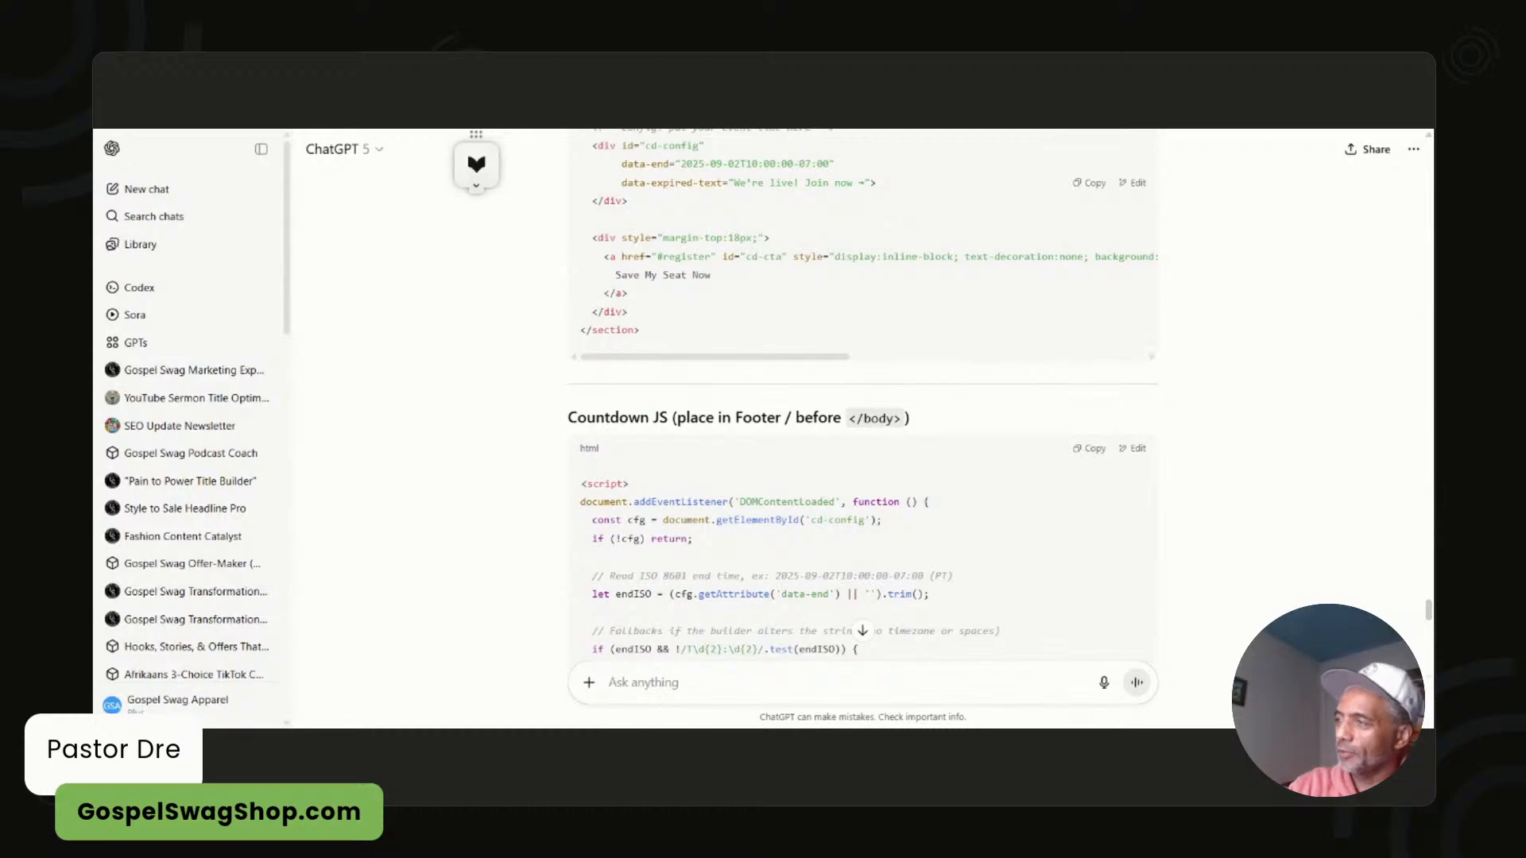
click(1097, 450)
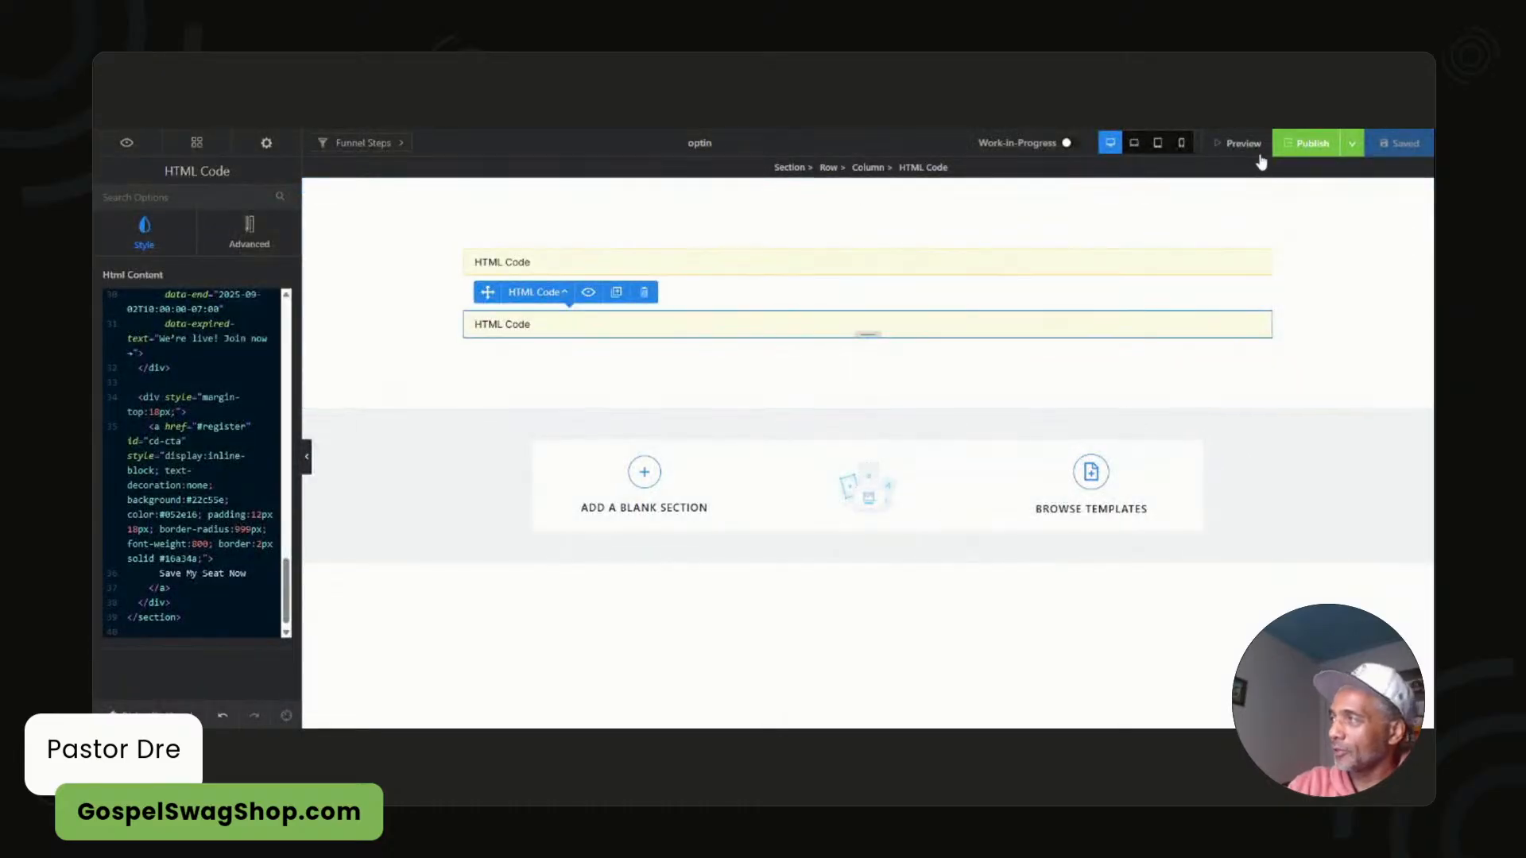
- In Swipe Pages, publish the optin page, and save the copied countdown script in the Masterclass funnel's Body End scripts
click(1293, 146)
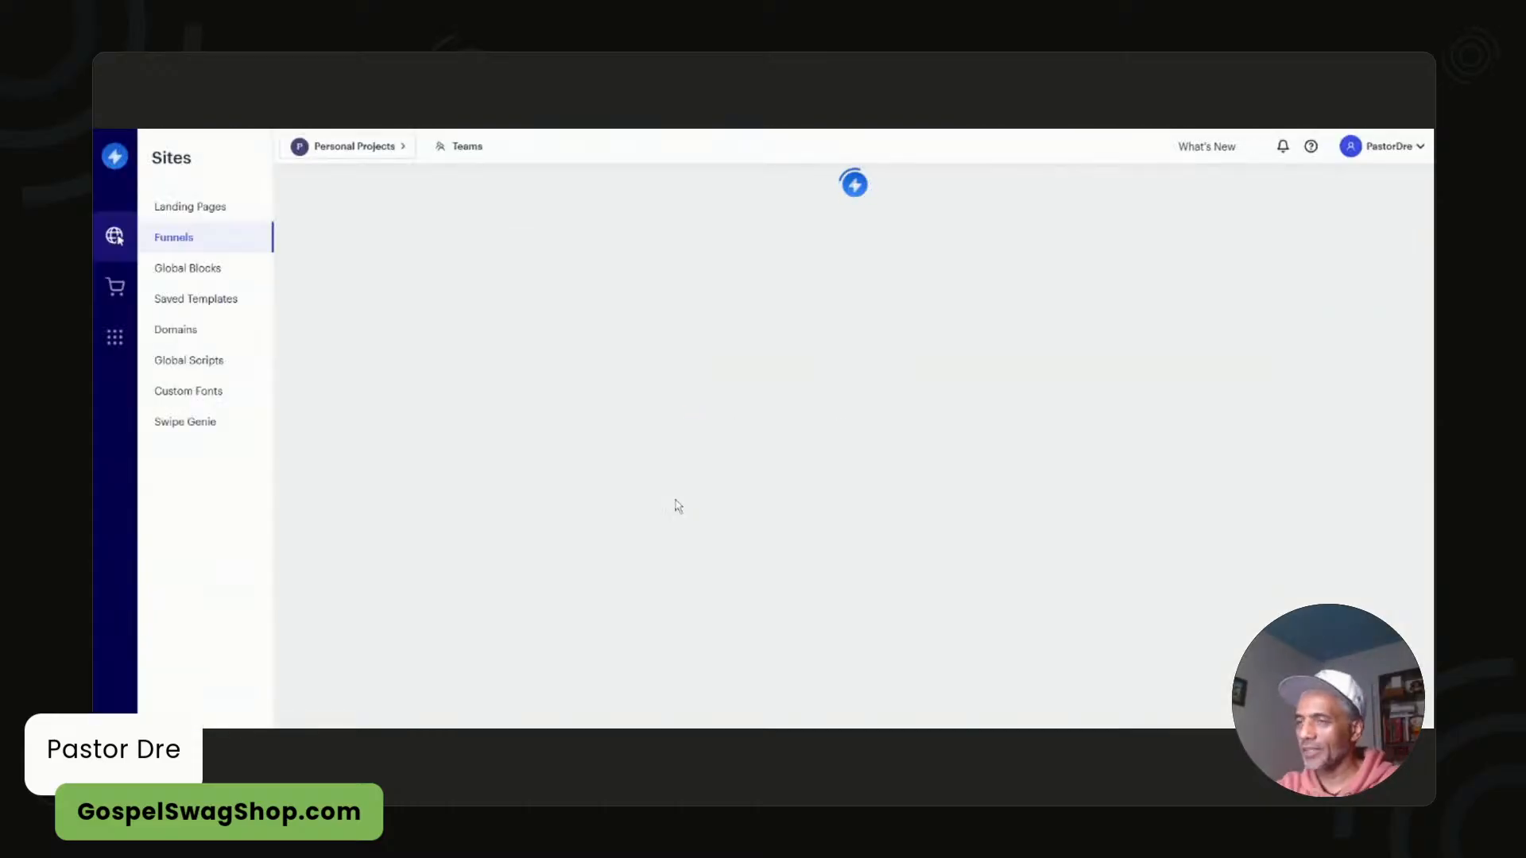
click(588, 279)
scroll(389, 636, down, 2)
scroll(387, 633, down, 1)
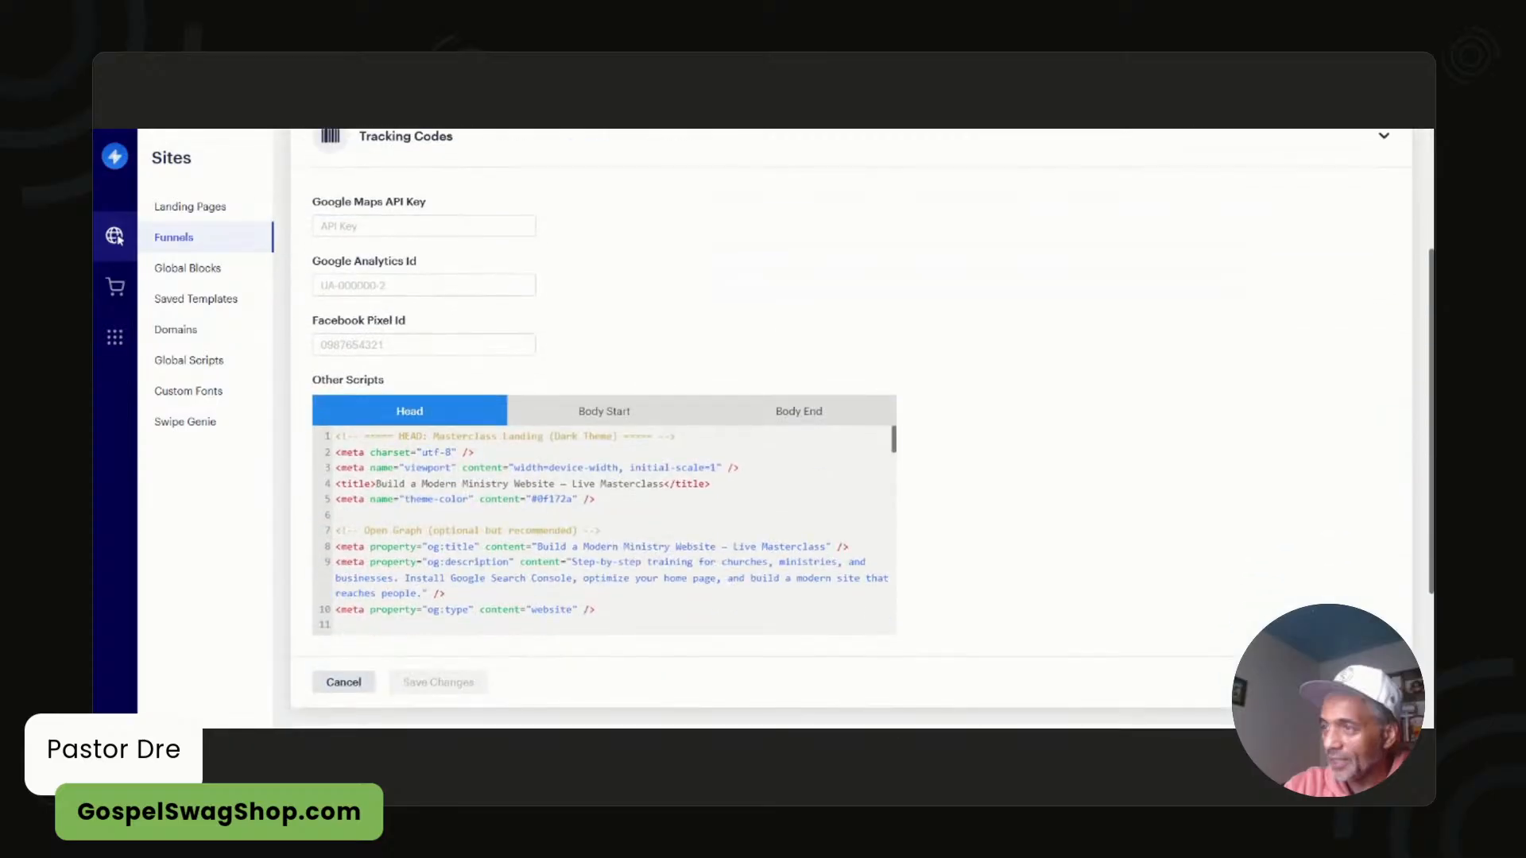
click(832, 420)
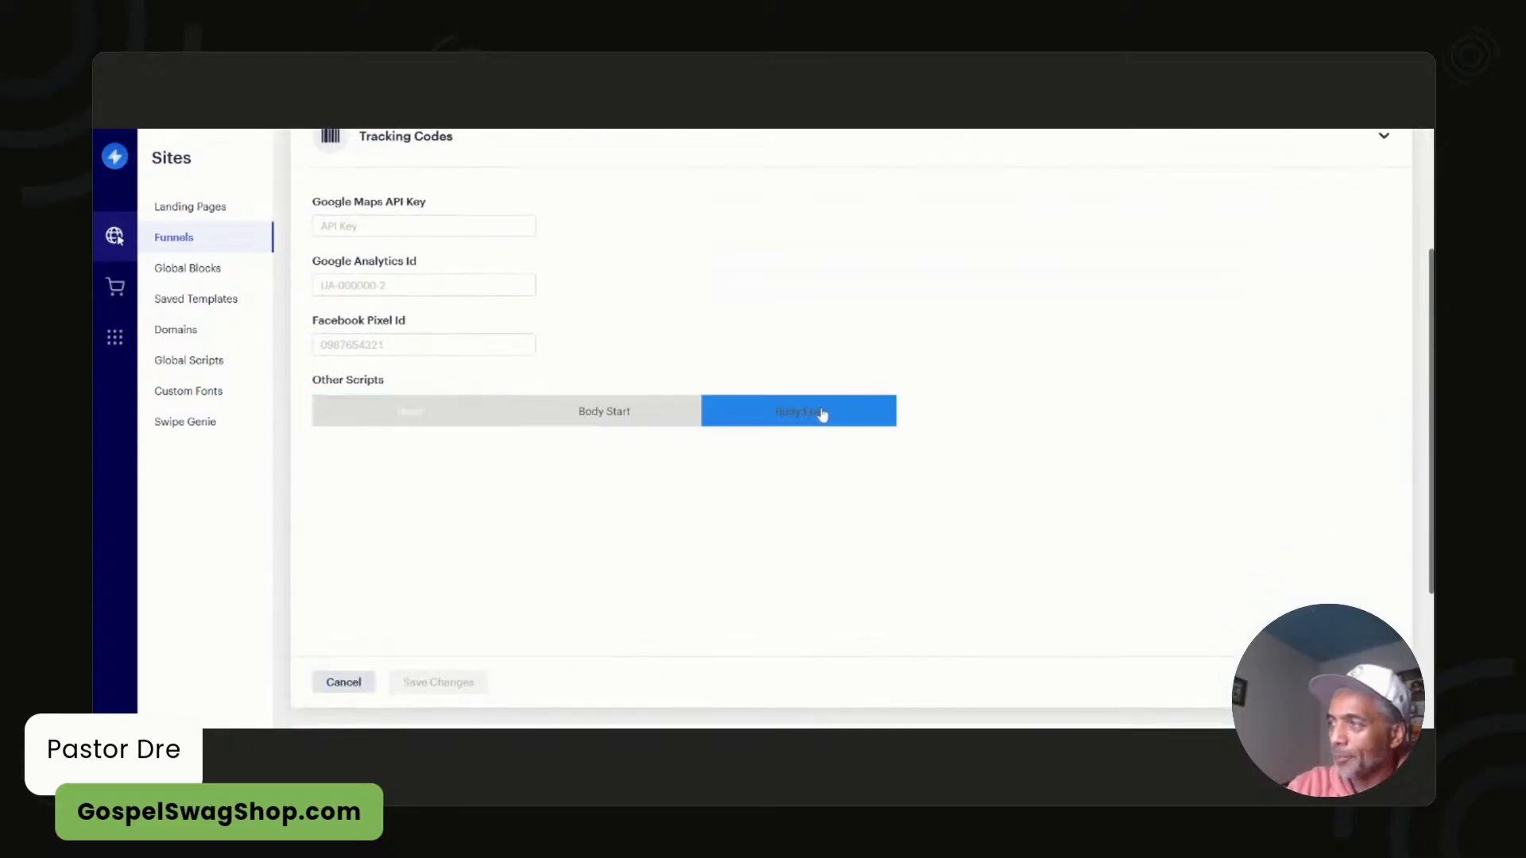
key(ctrl+v)
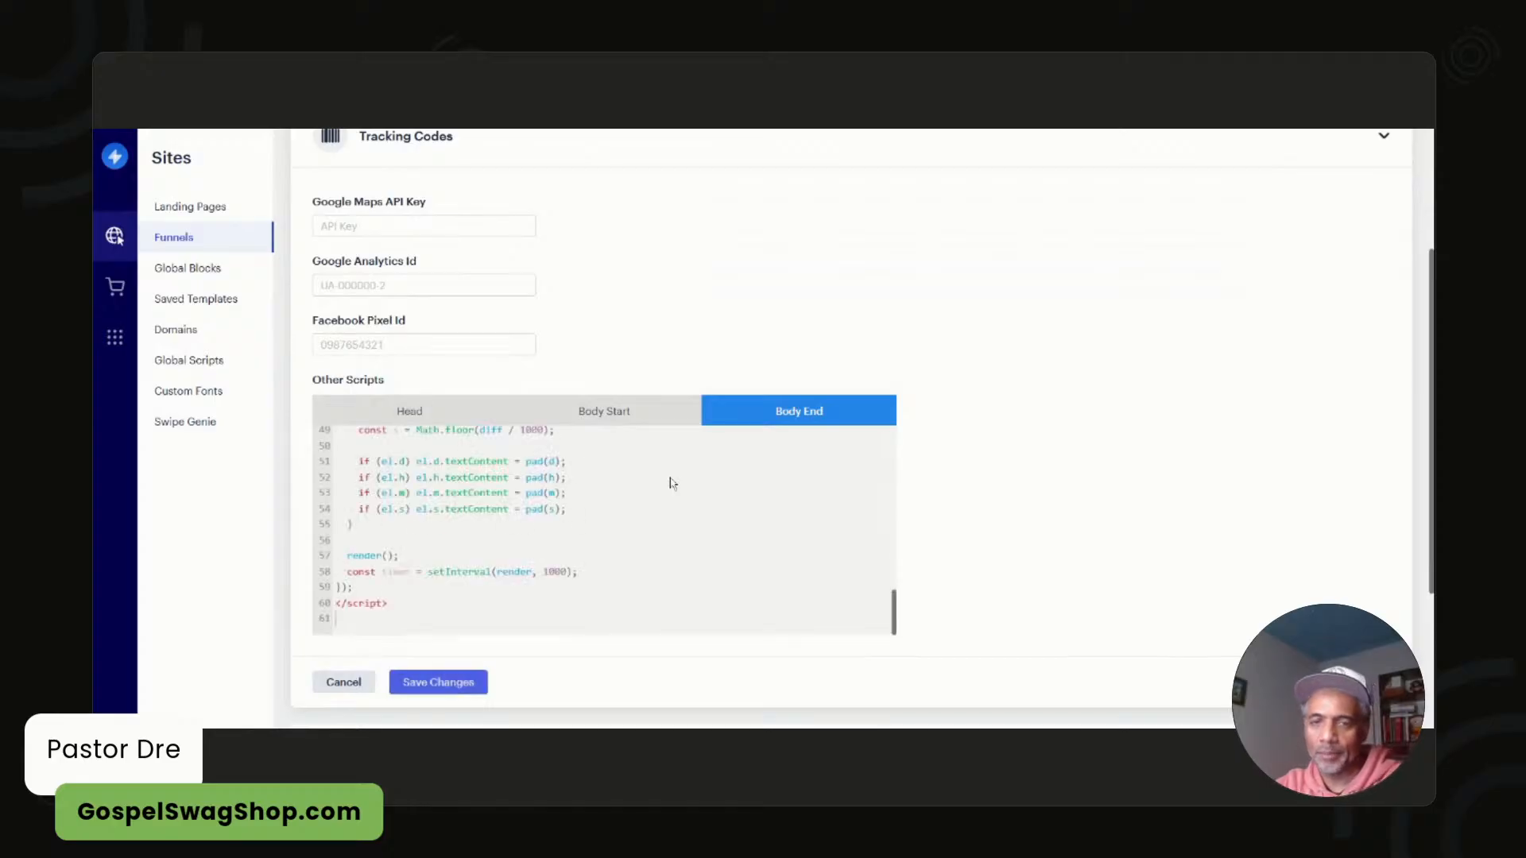
click(486, 681)
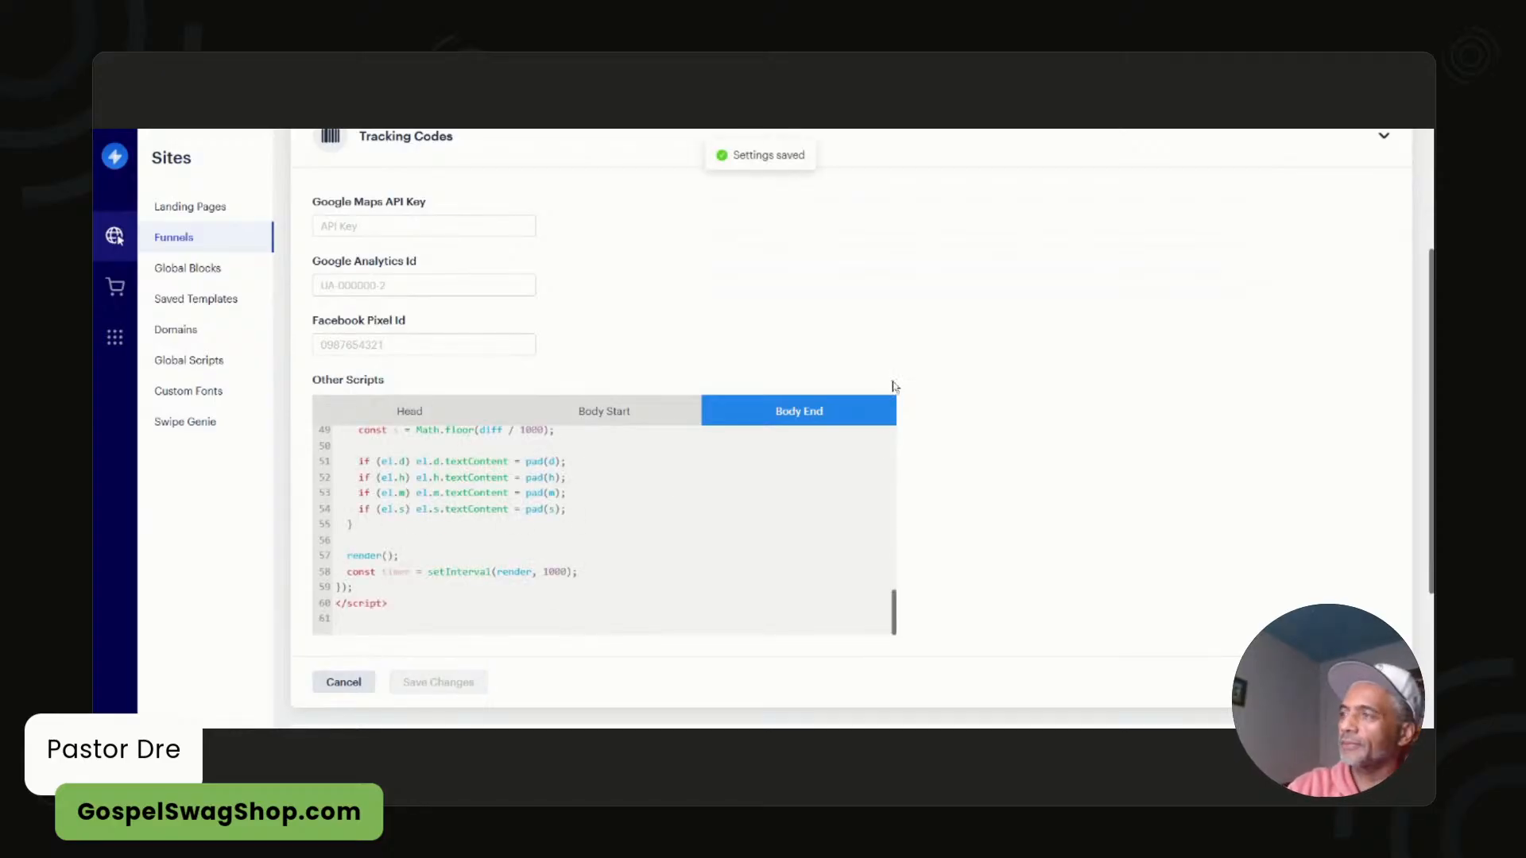
- Publish the Masterclass funnel and open the live optin page from the variant's editor
scroll(892, 386, up, 3)
click(1256, 199)
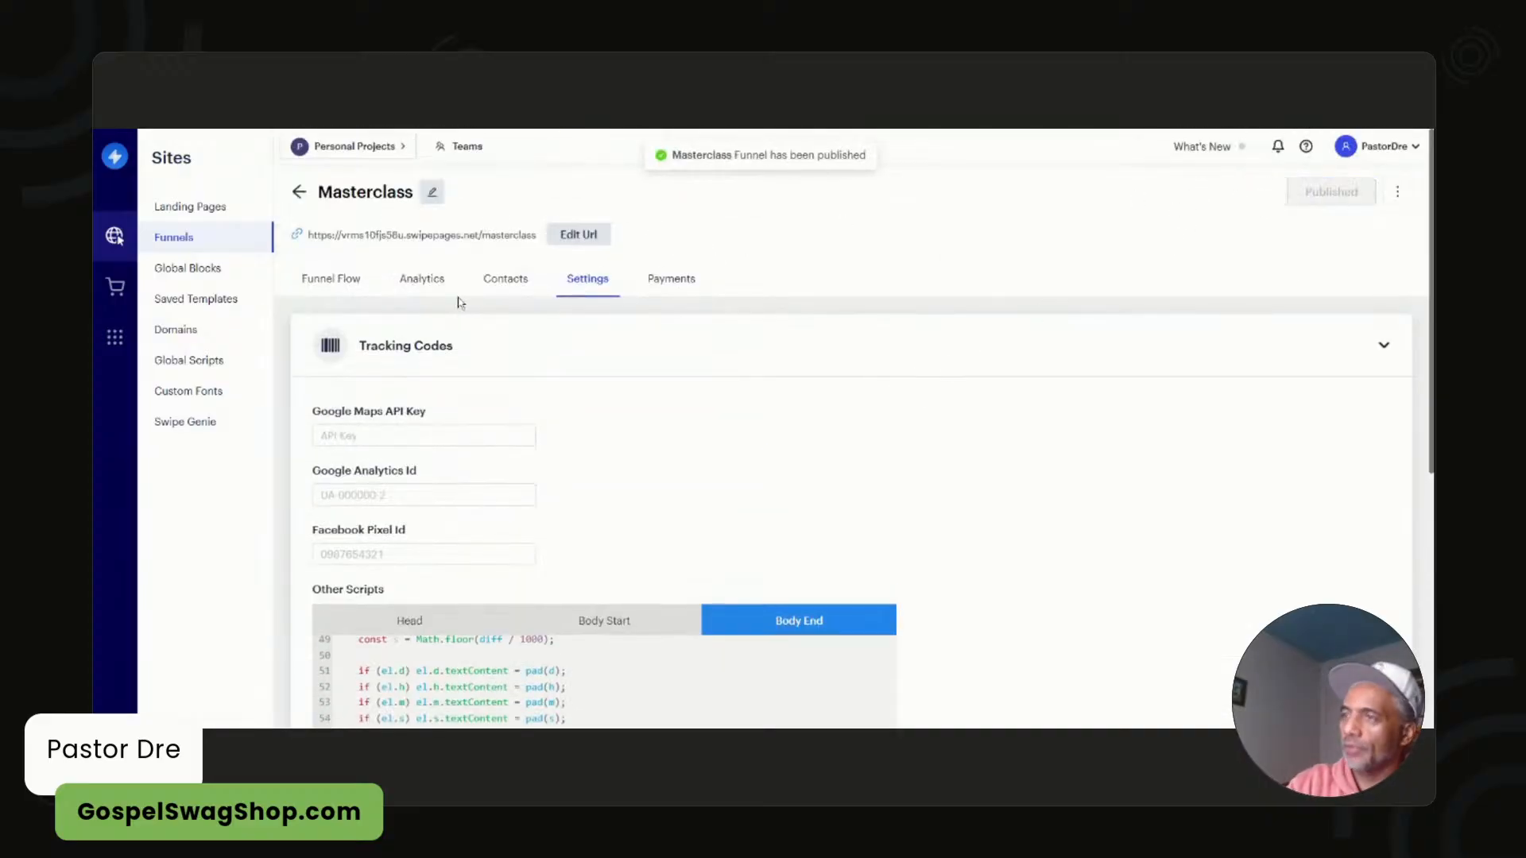
click(342, 287)
mouse_move(953, 467)
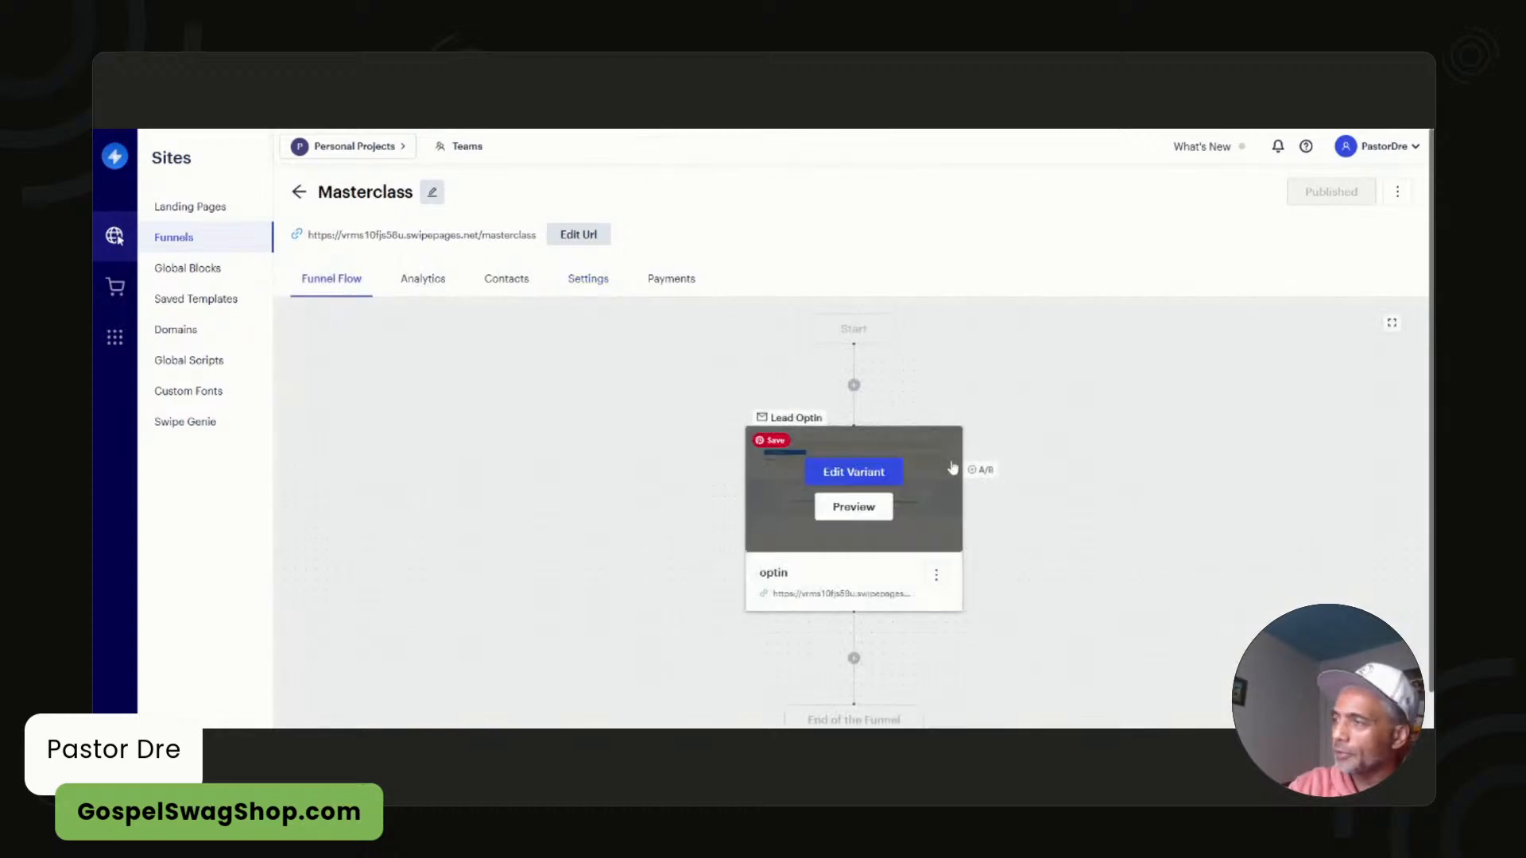
click(871, 477)
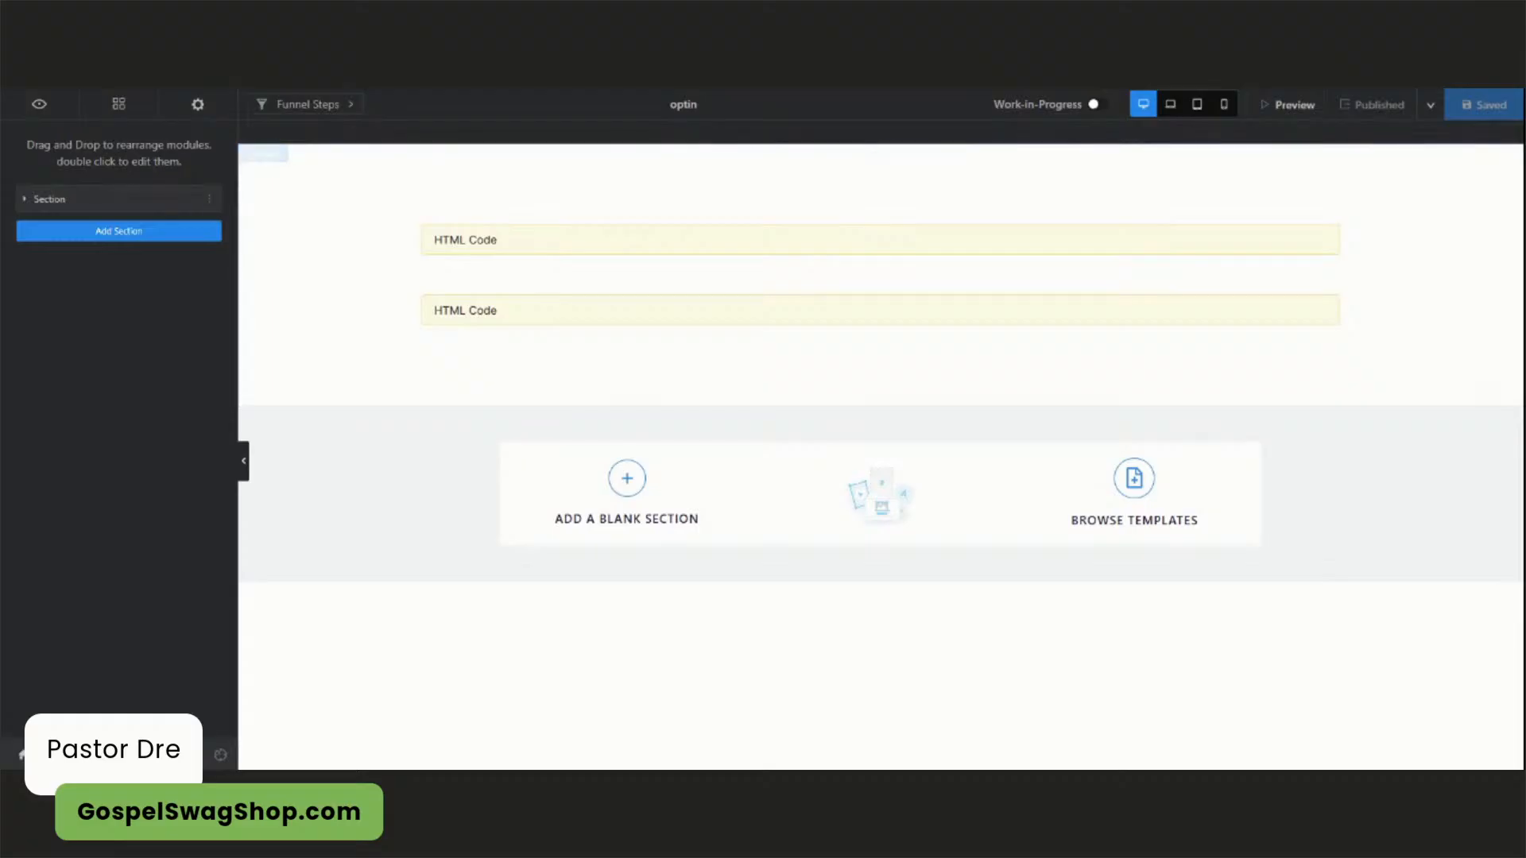
mouse_move(1430, 105)
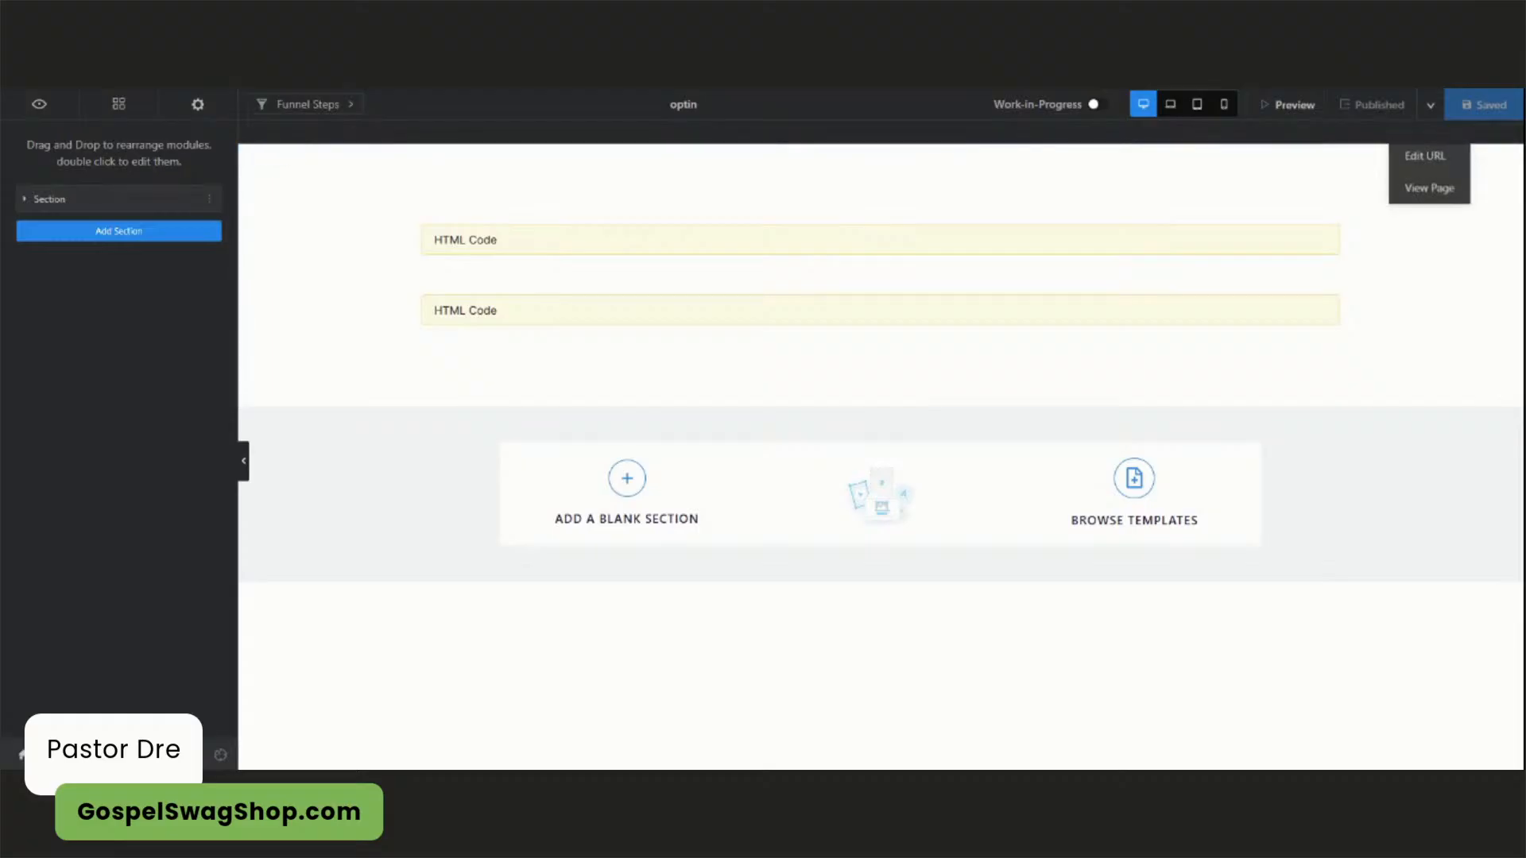
click(1428, 189)
- Examine the live page from the headline to the Masterclass Begins Soon section, checking whether the countdown runs
scroll(552, 332, down, 5)
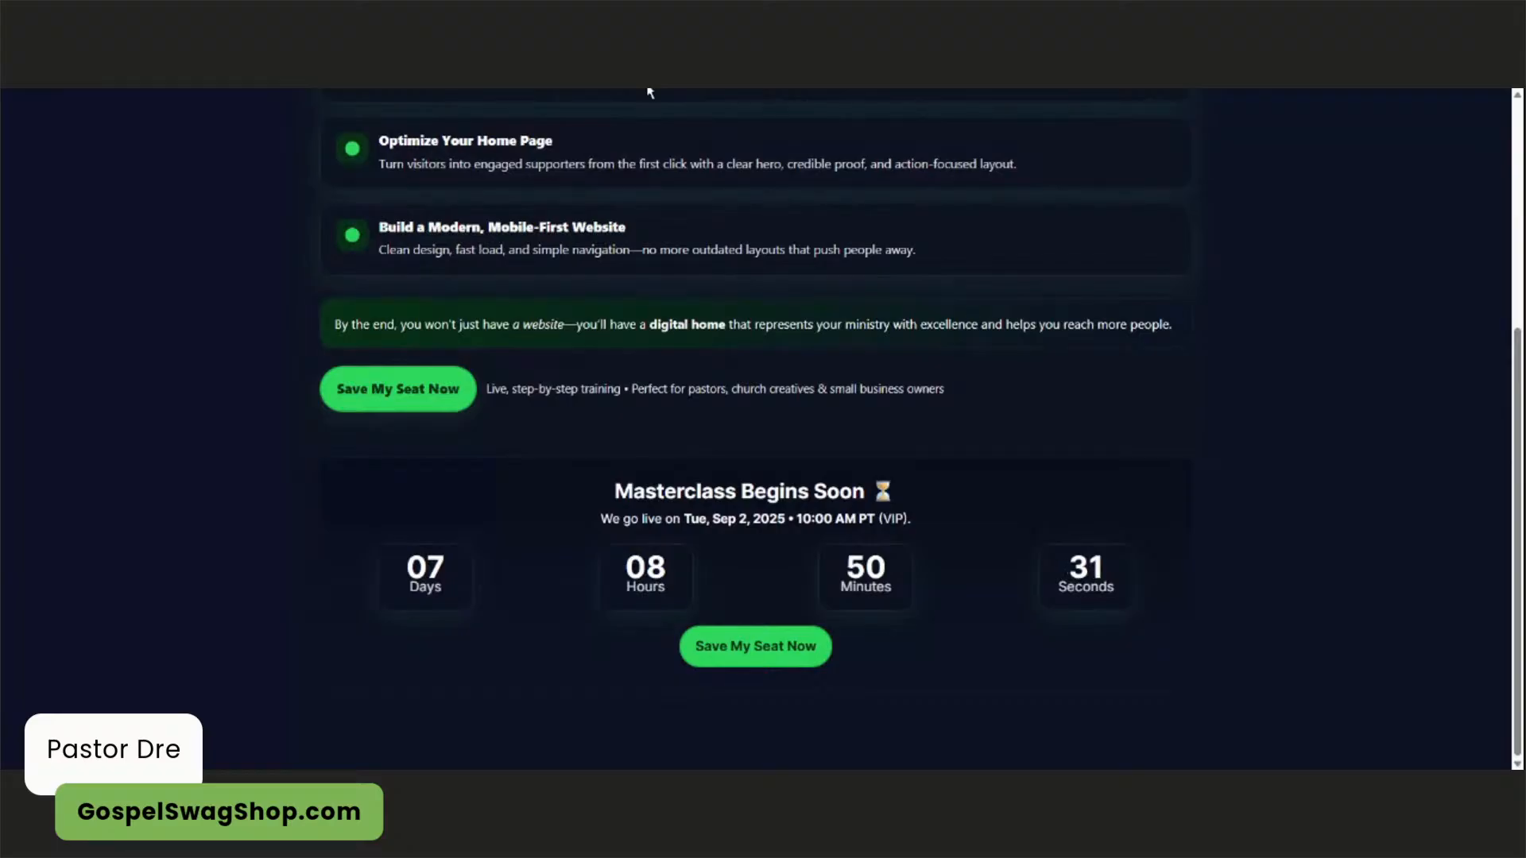
scroll(648, 197, up, 3)
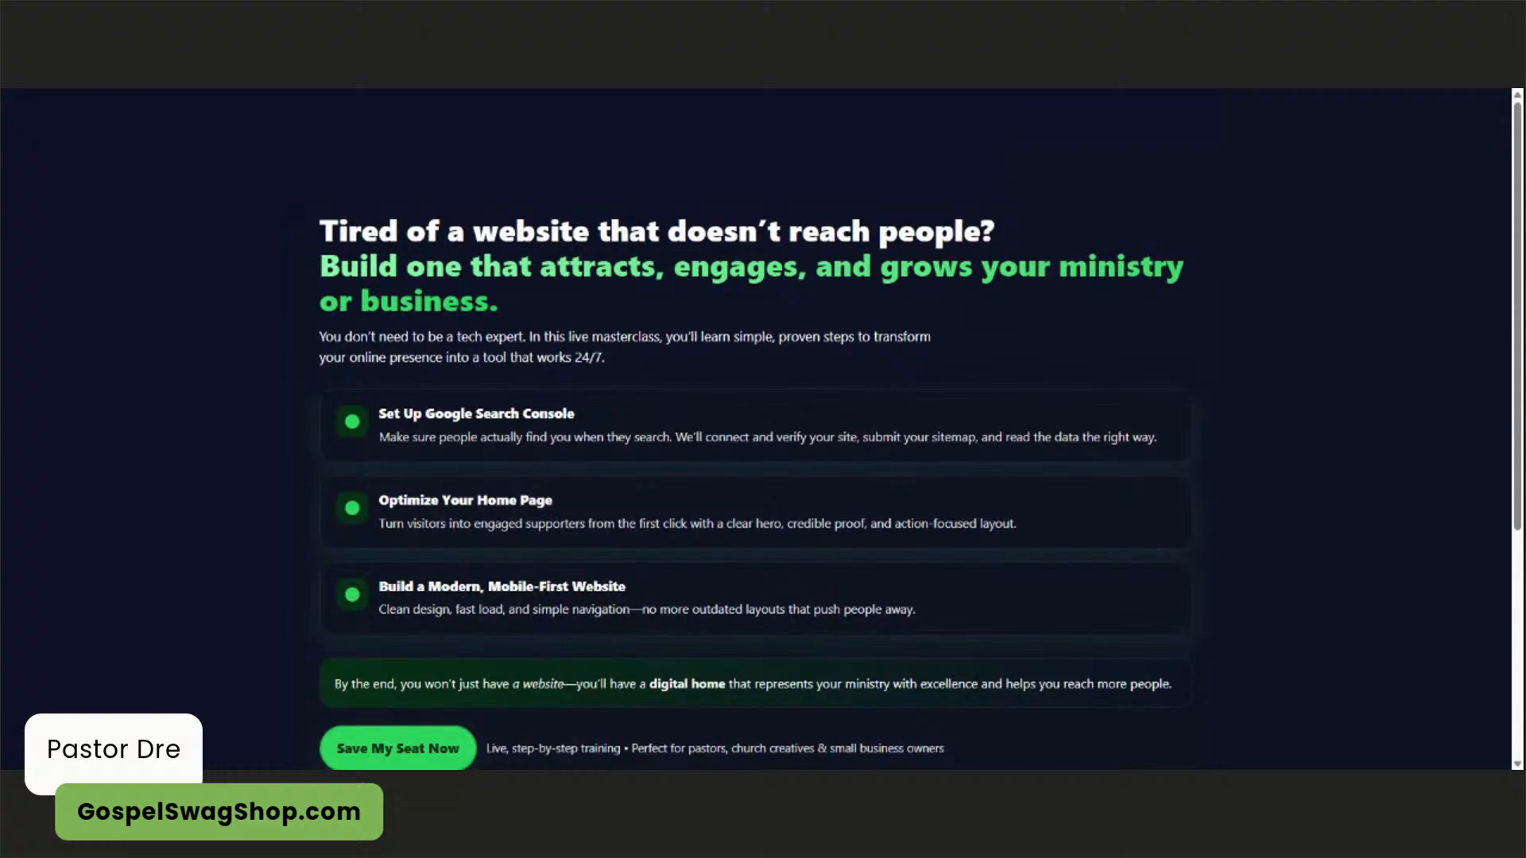
scroll(690, 239, down, 3)
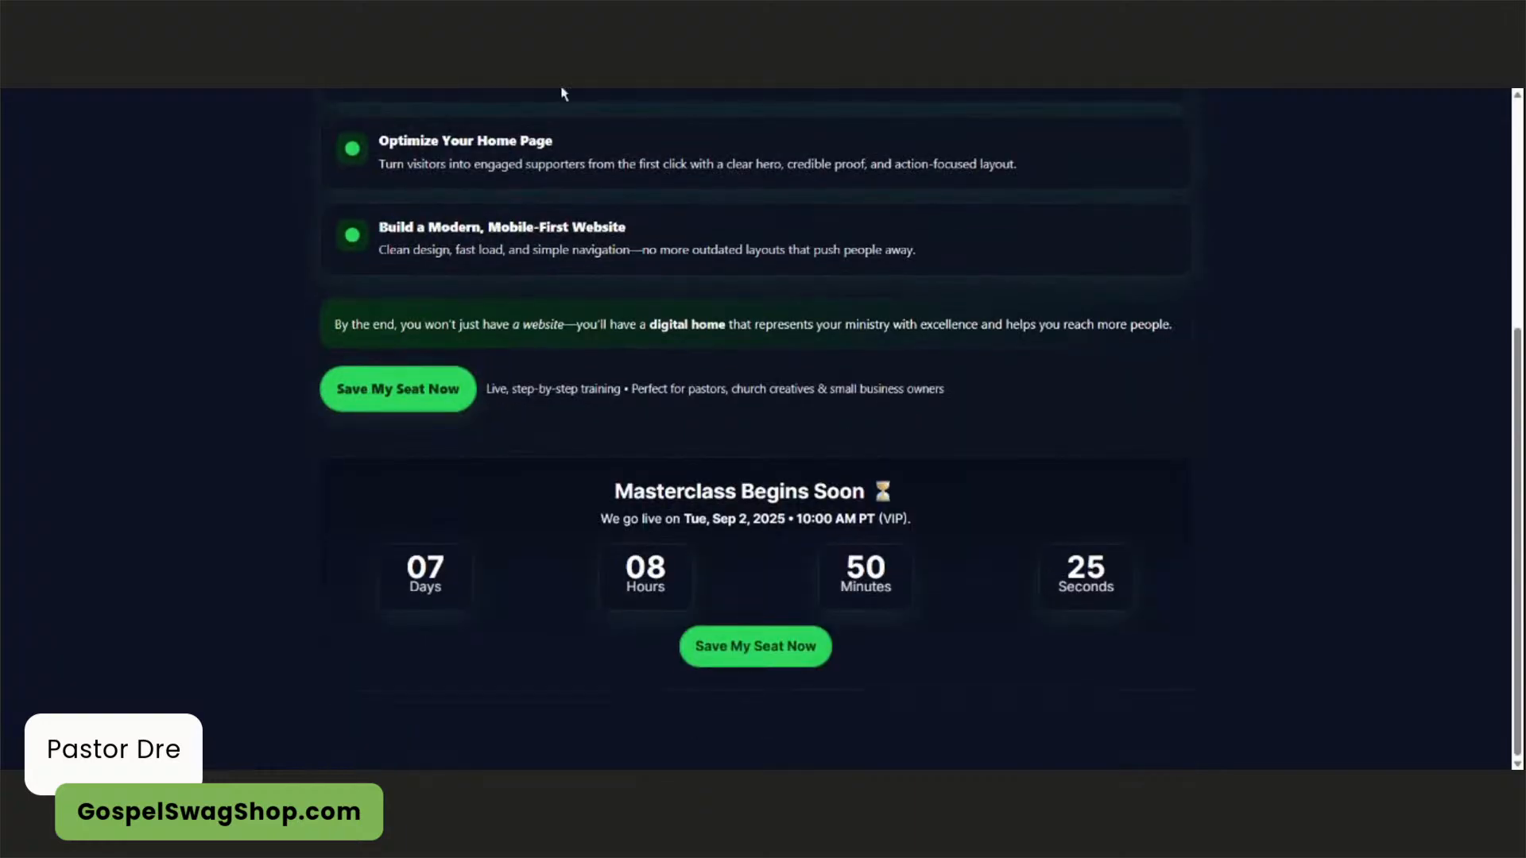
scroll(688, 182, up, 4)
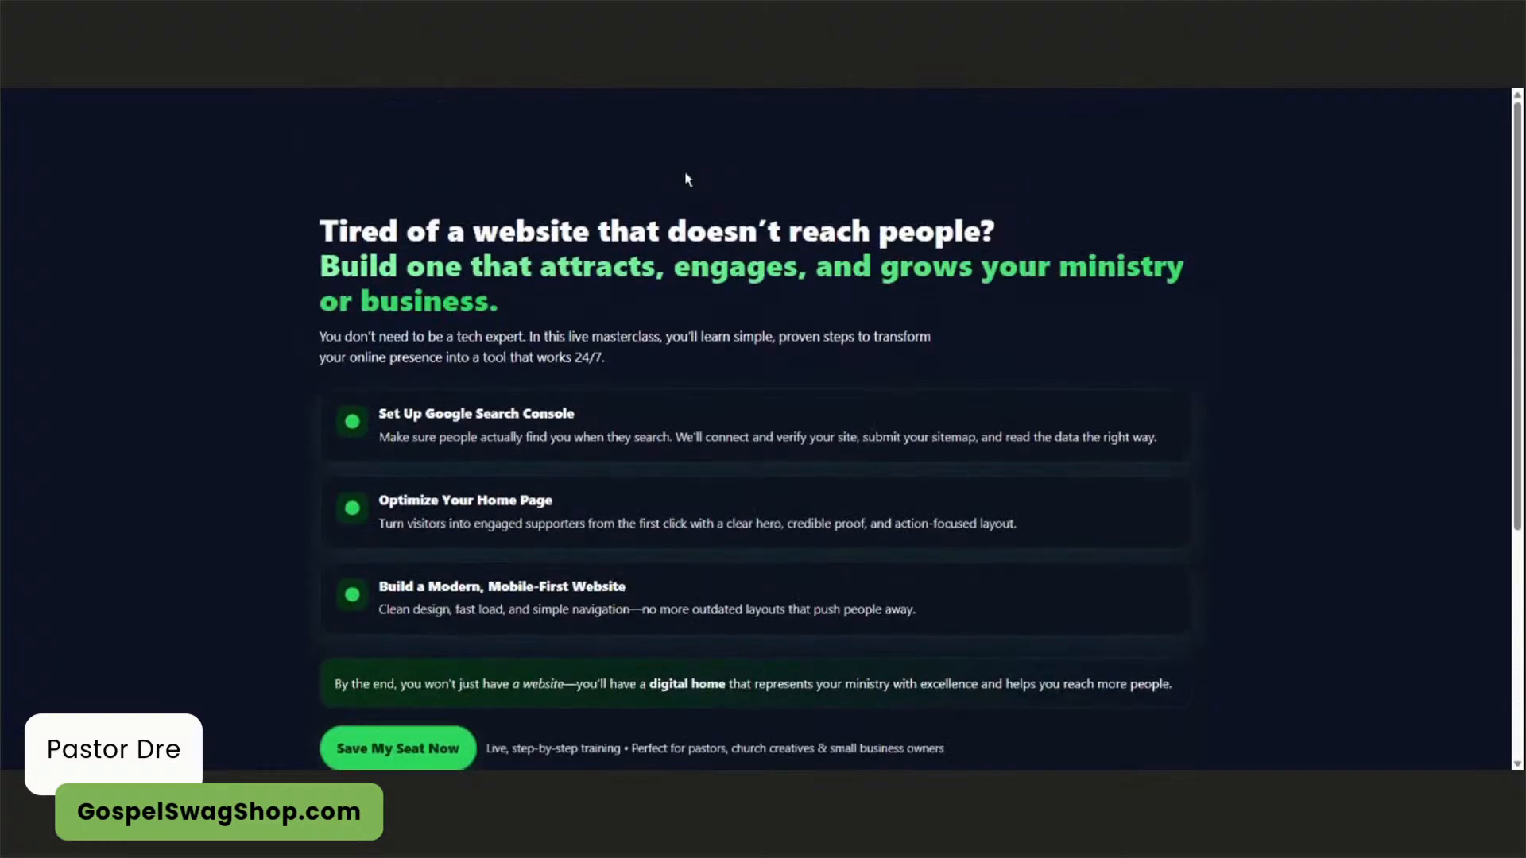
scroll(688, 178, down, 4)
scroll(692, 175, up, 4)
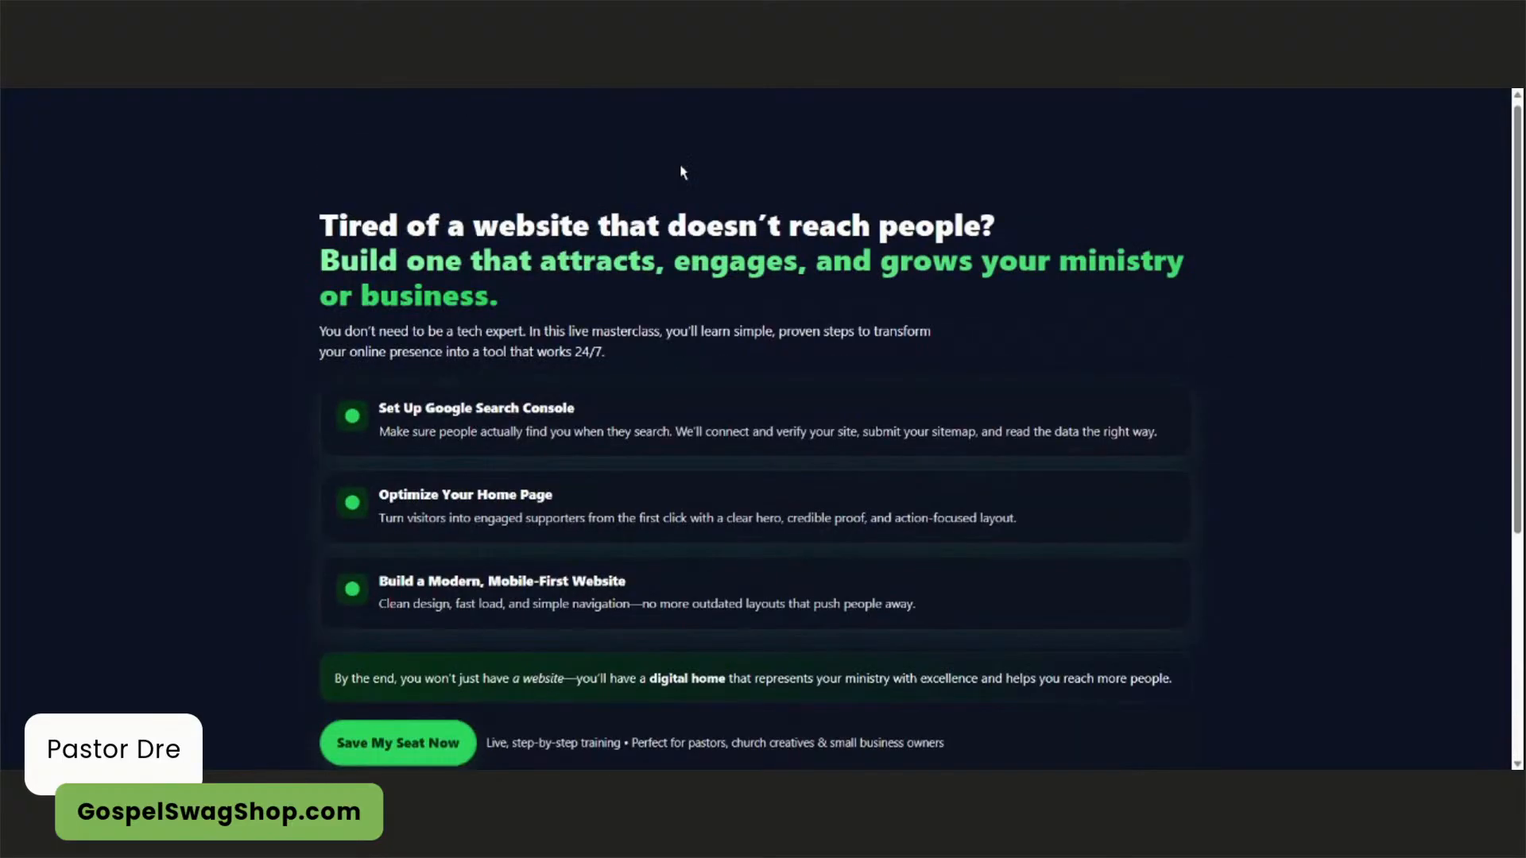
scroll(694, 176, down, 4)
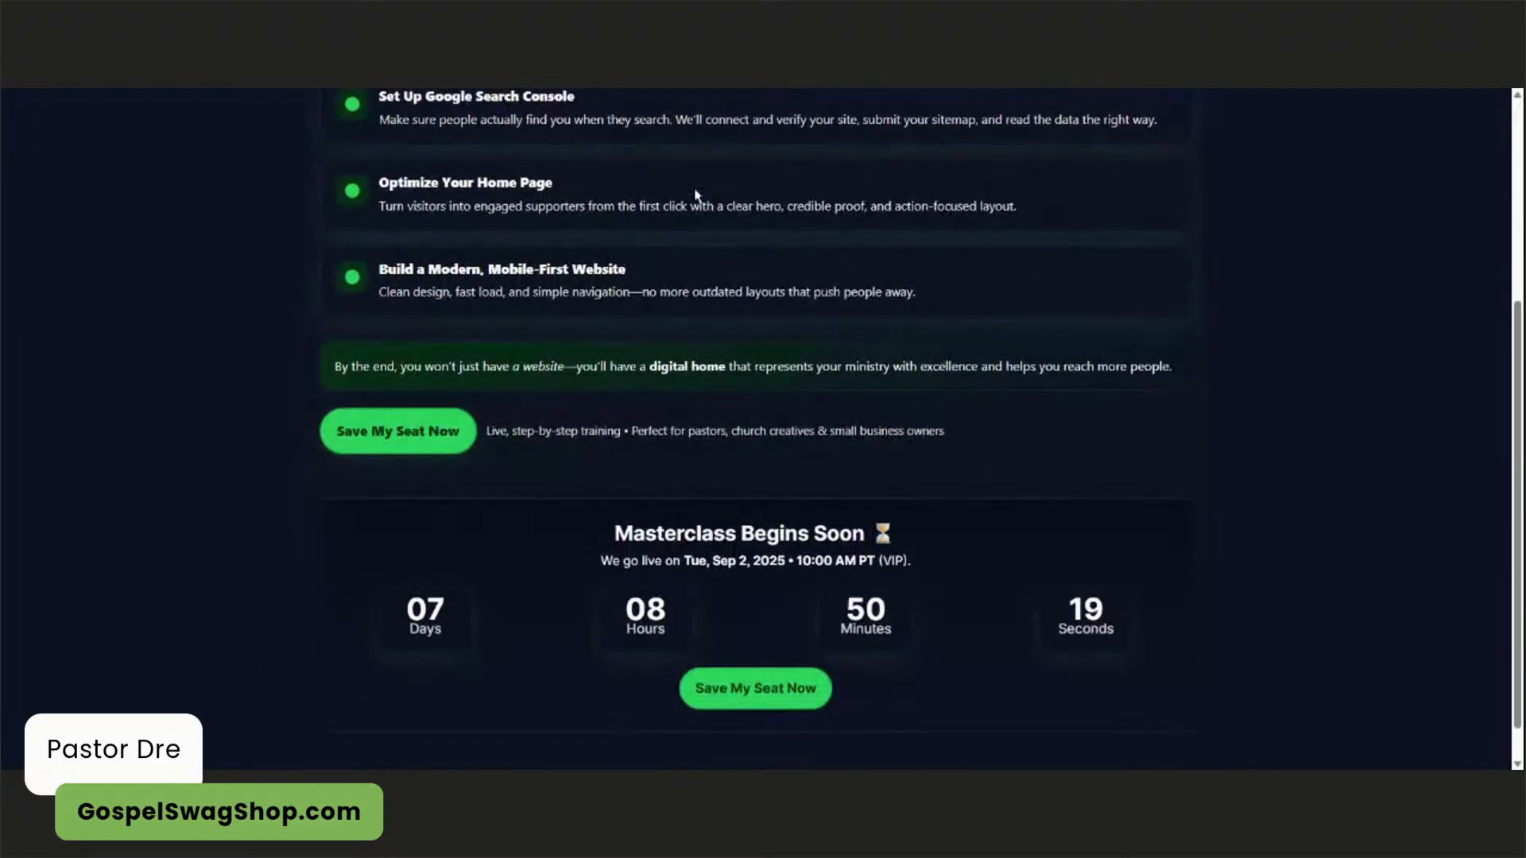
scroll(703, 163, up, 4)
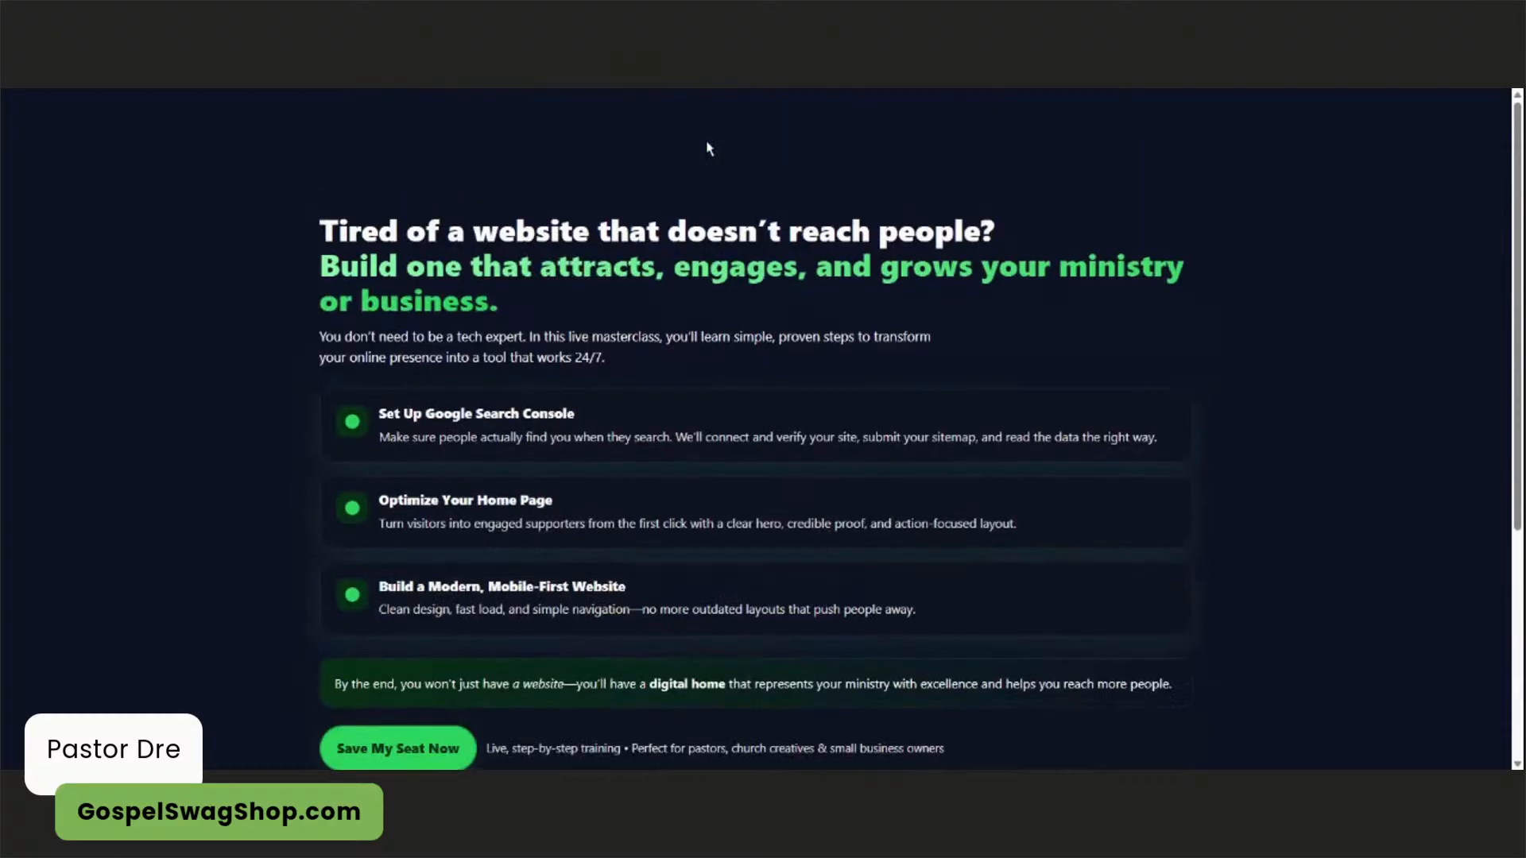
- In ChatGPT, write a request for a payment options section with basic $47, standard $97 and VIP for $297
click(652, 86)
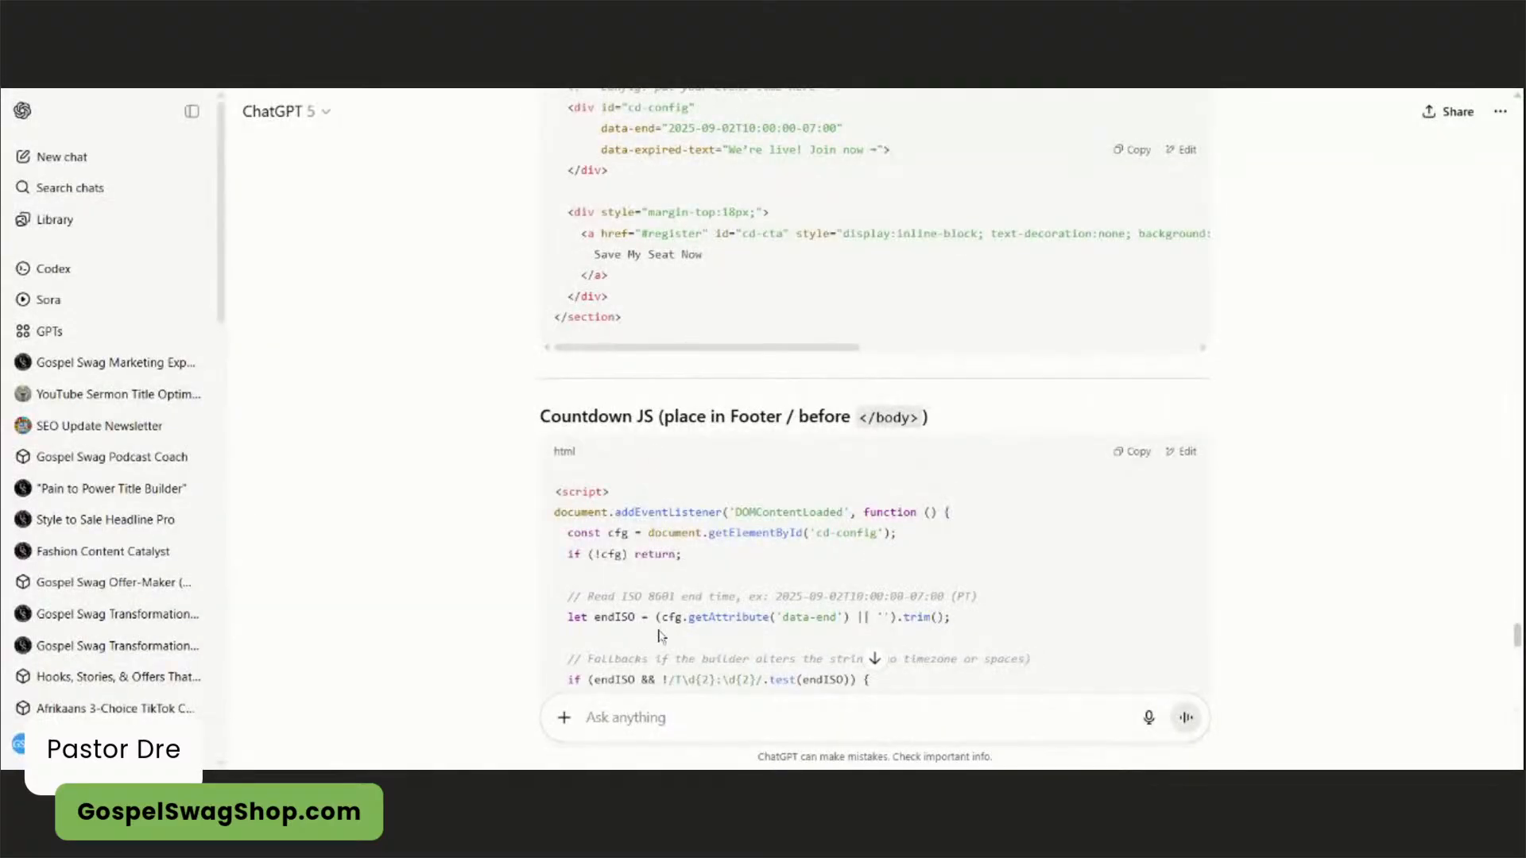
text(can you give )
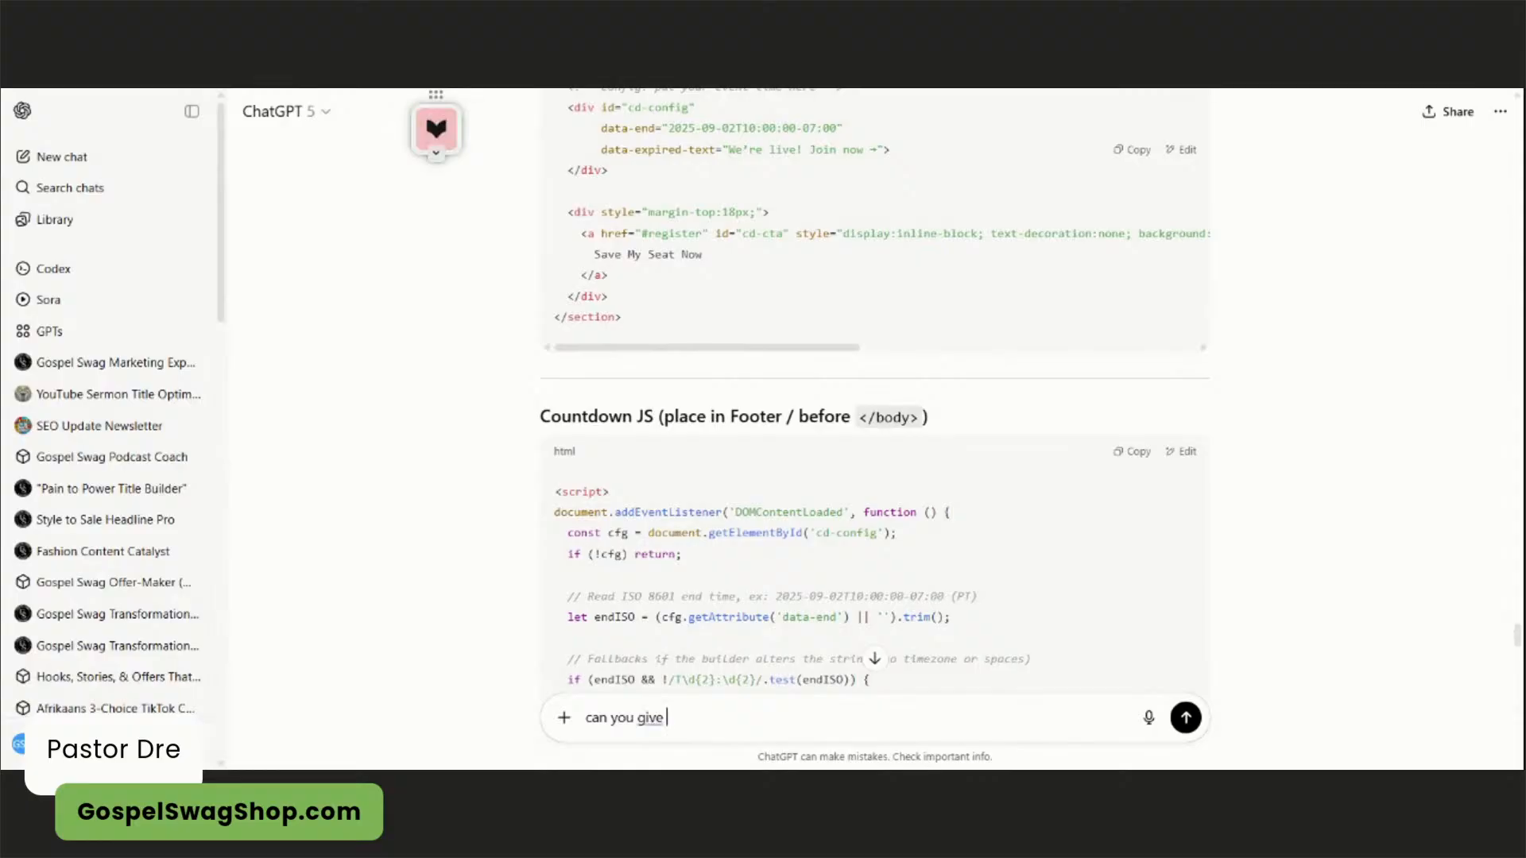
text(a section of the payment options. one is )
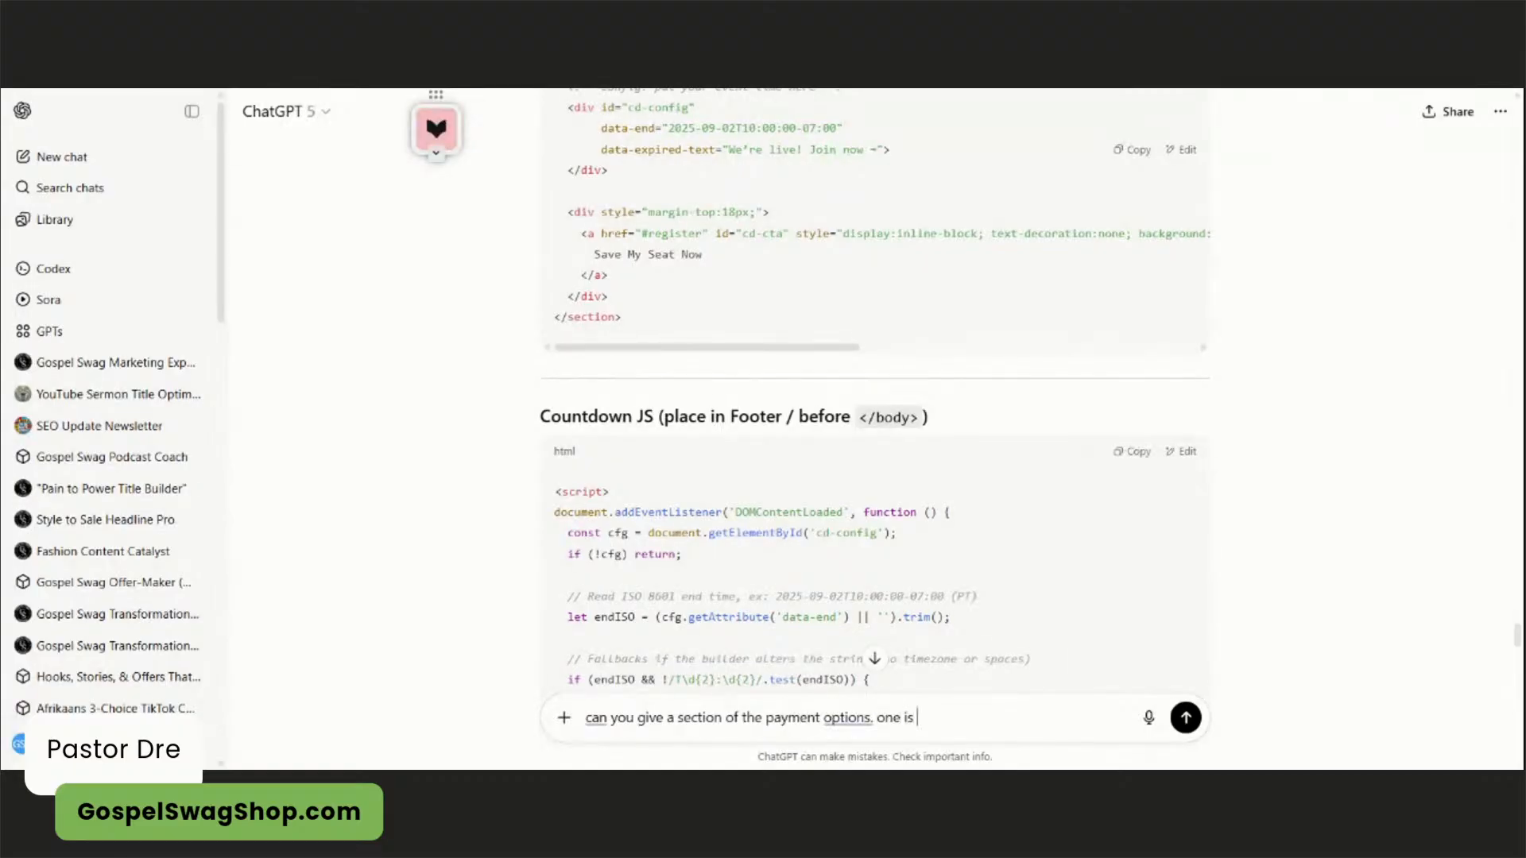
text(ba)
text(sic )
text($47)
text(. )
text(, )
text(stana)
key(BackSpace)
text(dard $)
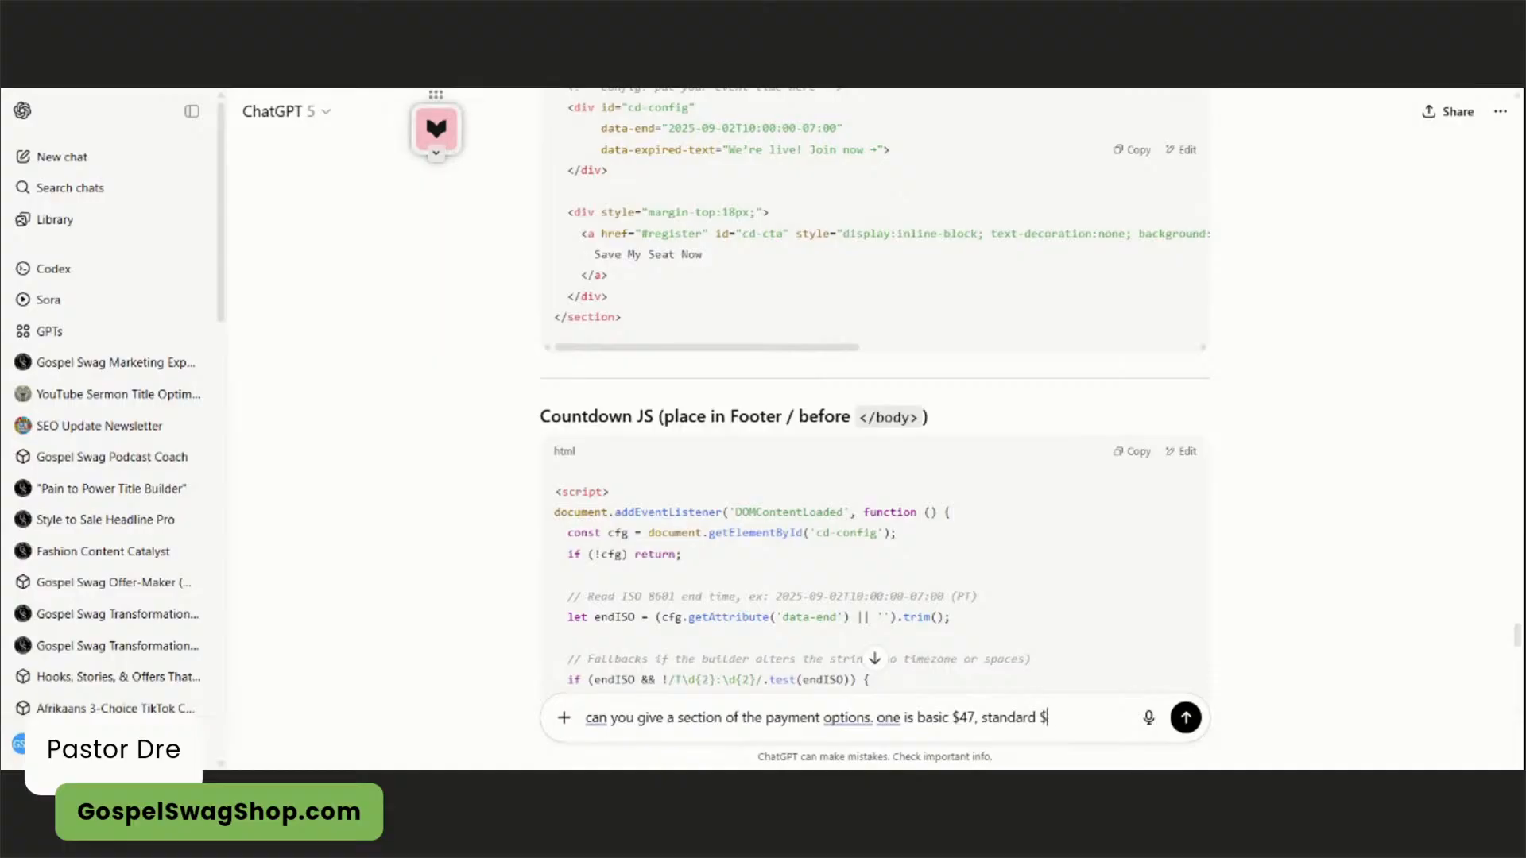
text(97 and VIP for)
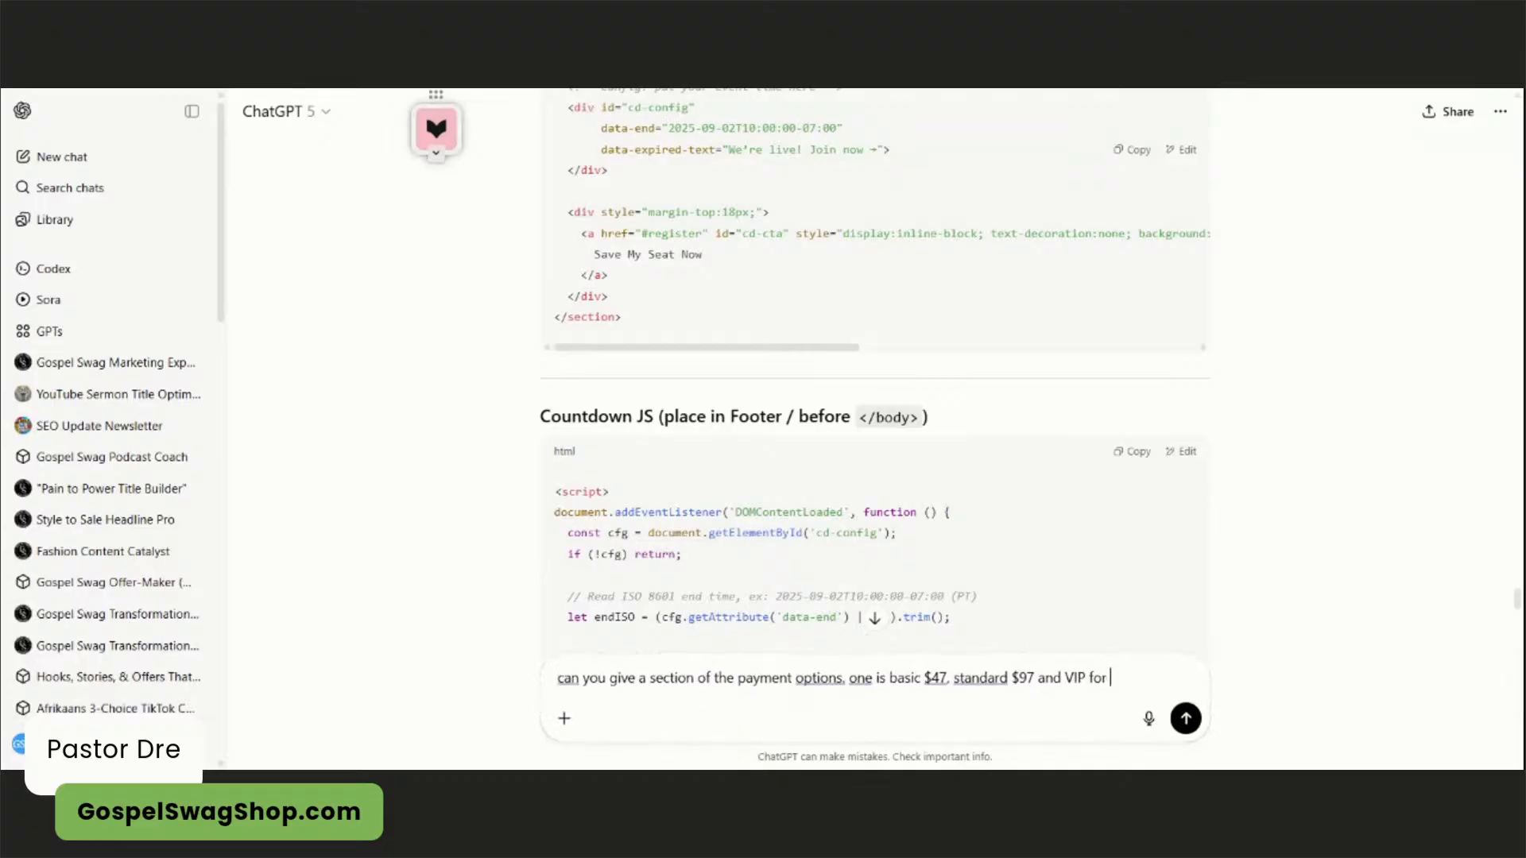
text( $2)
text(97)
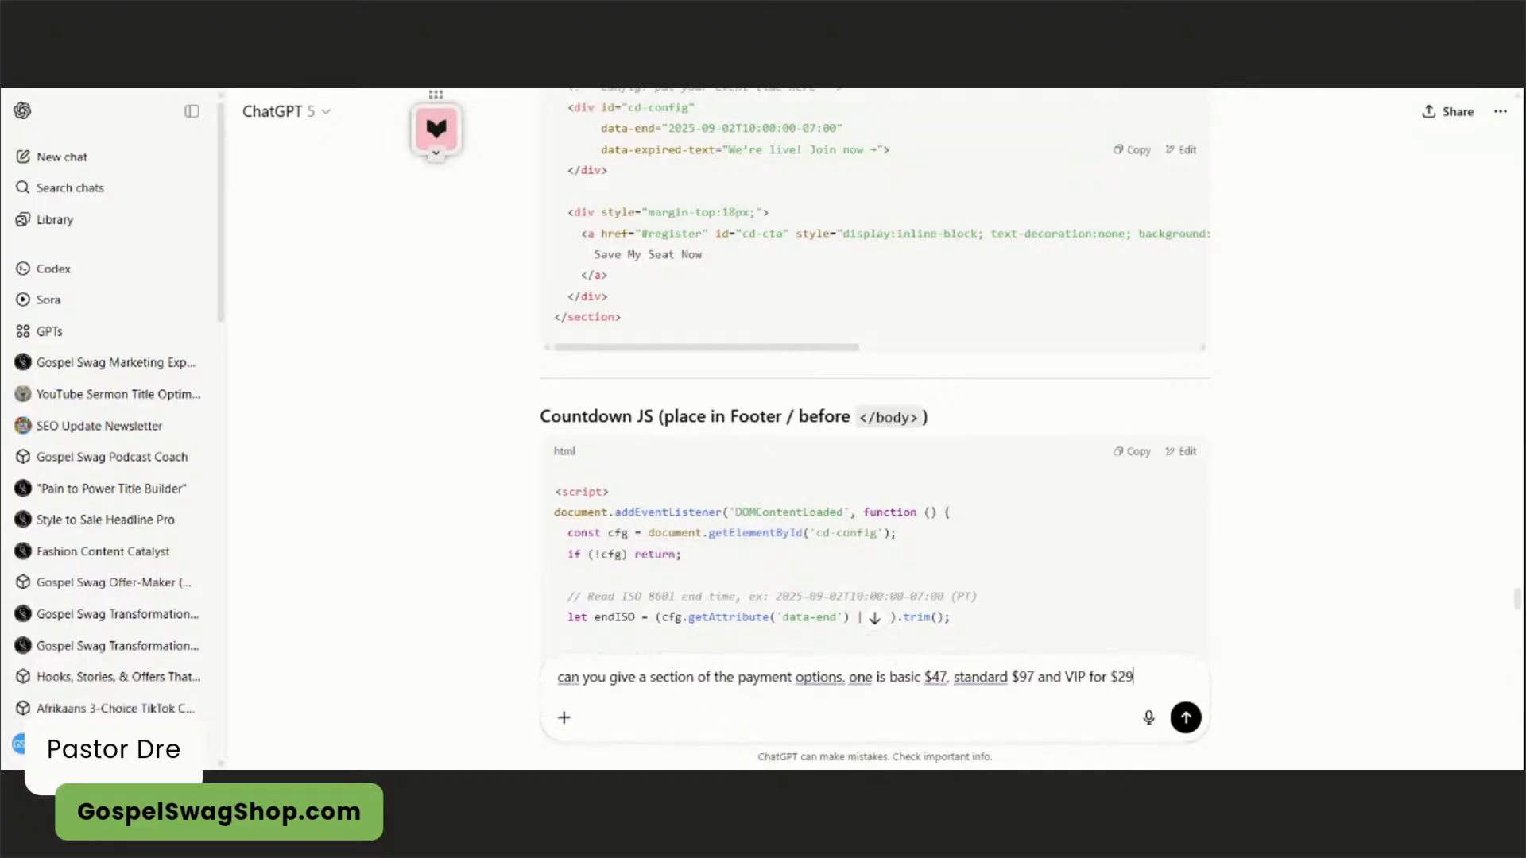
- Extend the request by asking whether there is a better title for the sections, and send it
text( also let me know if )
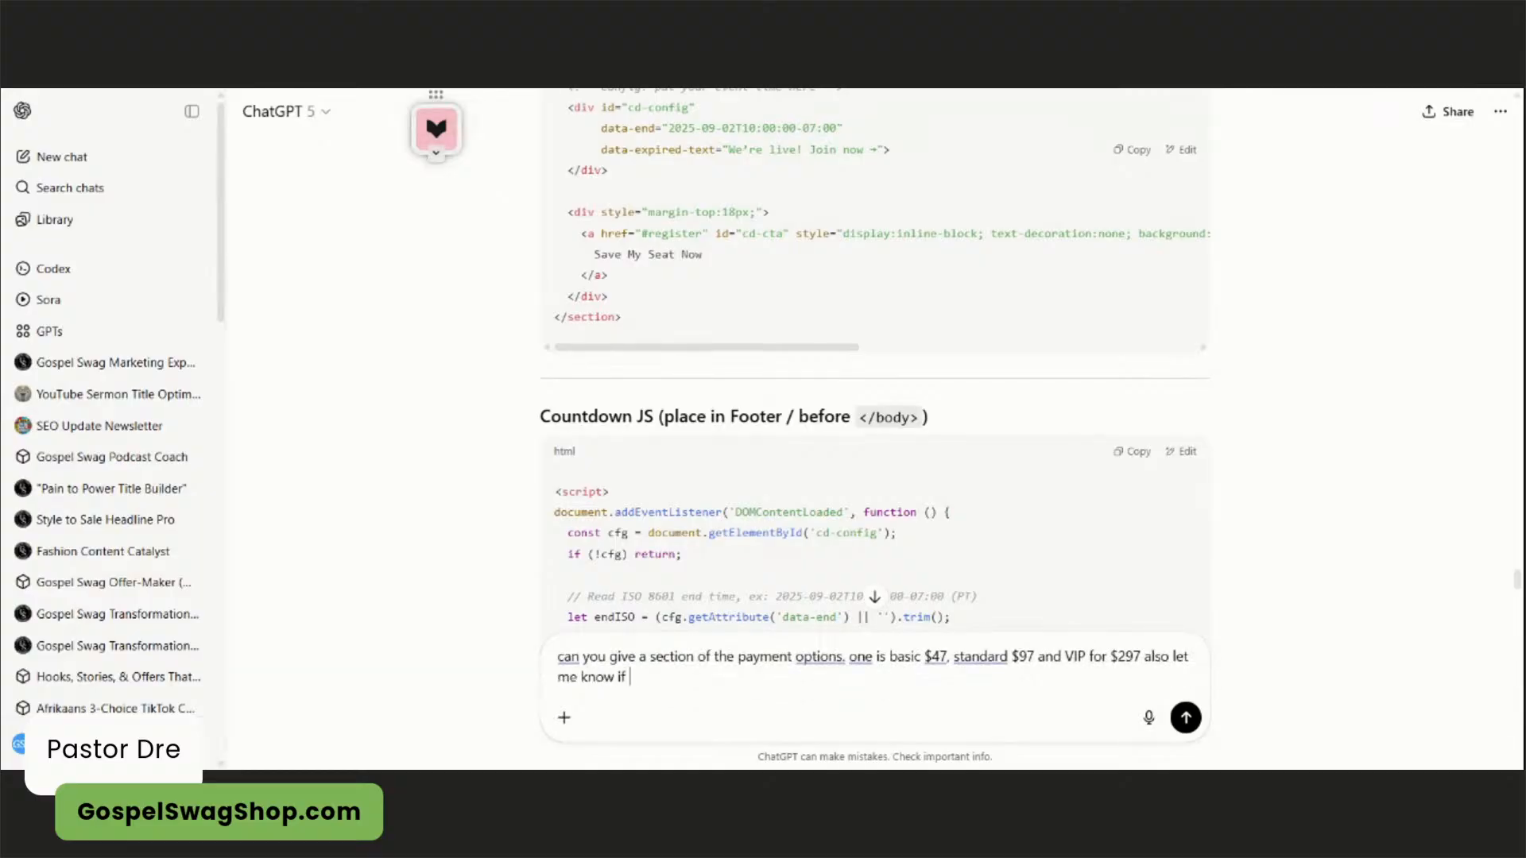
text(you have better title for the secion)
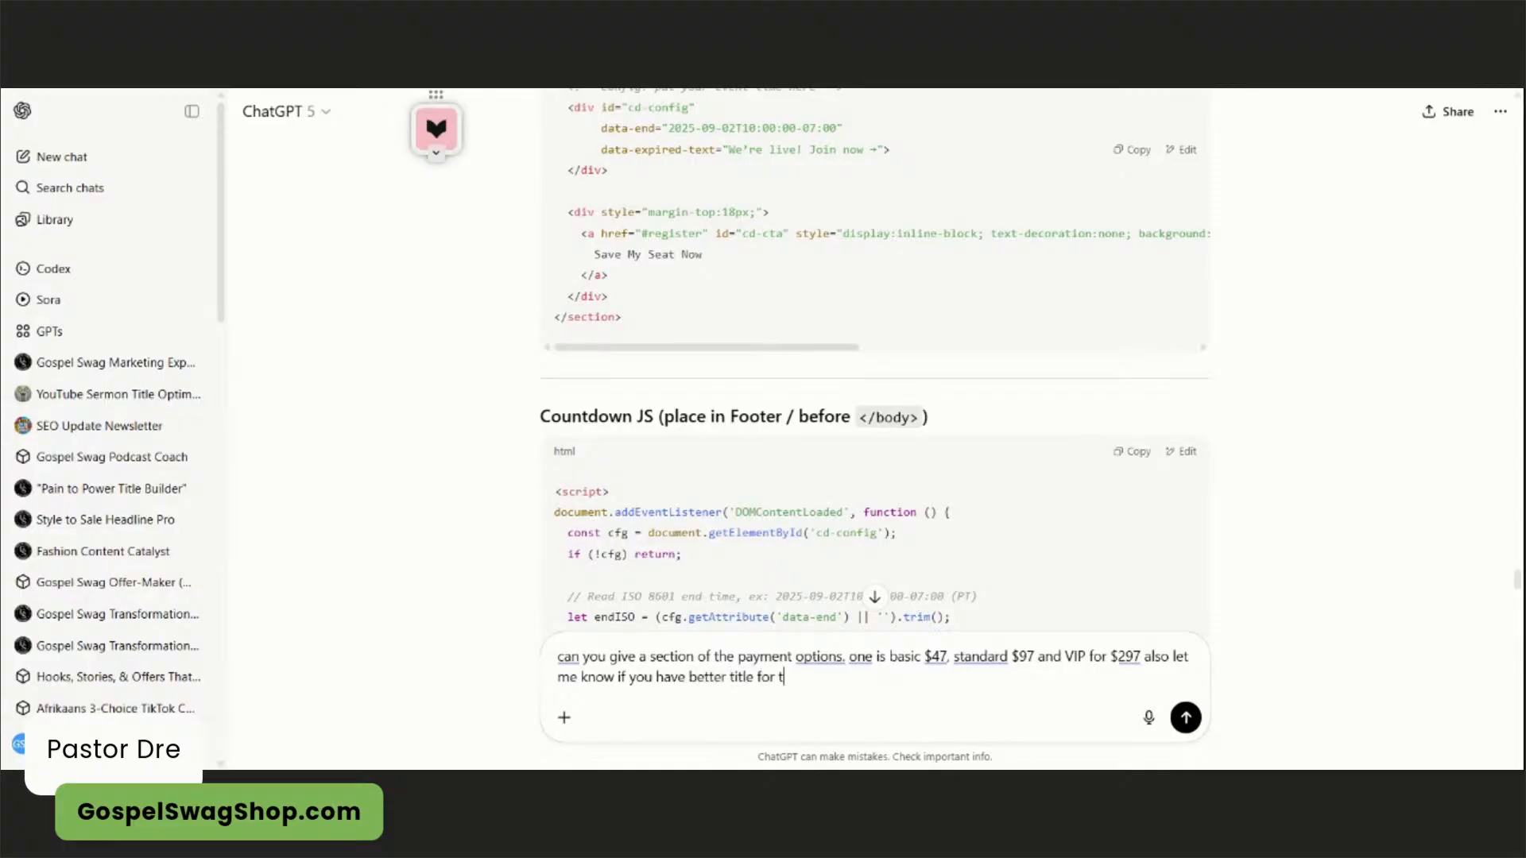
key(BackSpace)
key(BackSpace)
key(BackSpace)
text(tions.)
key(Return)
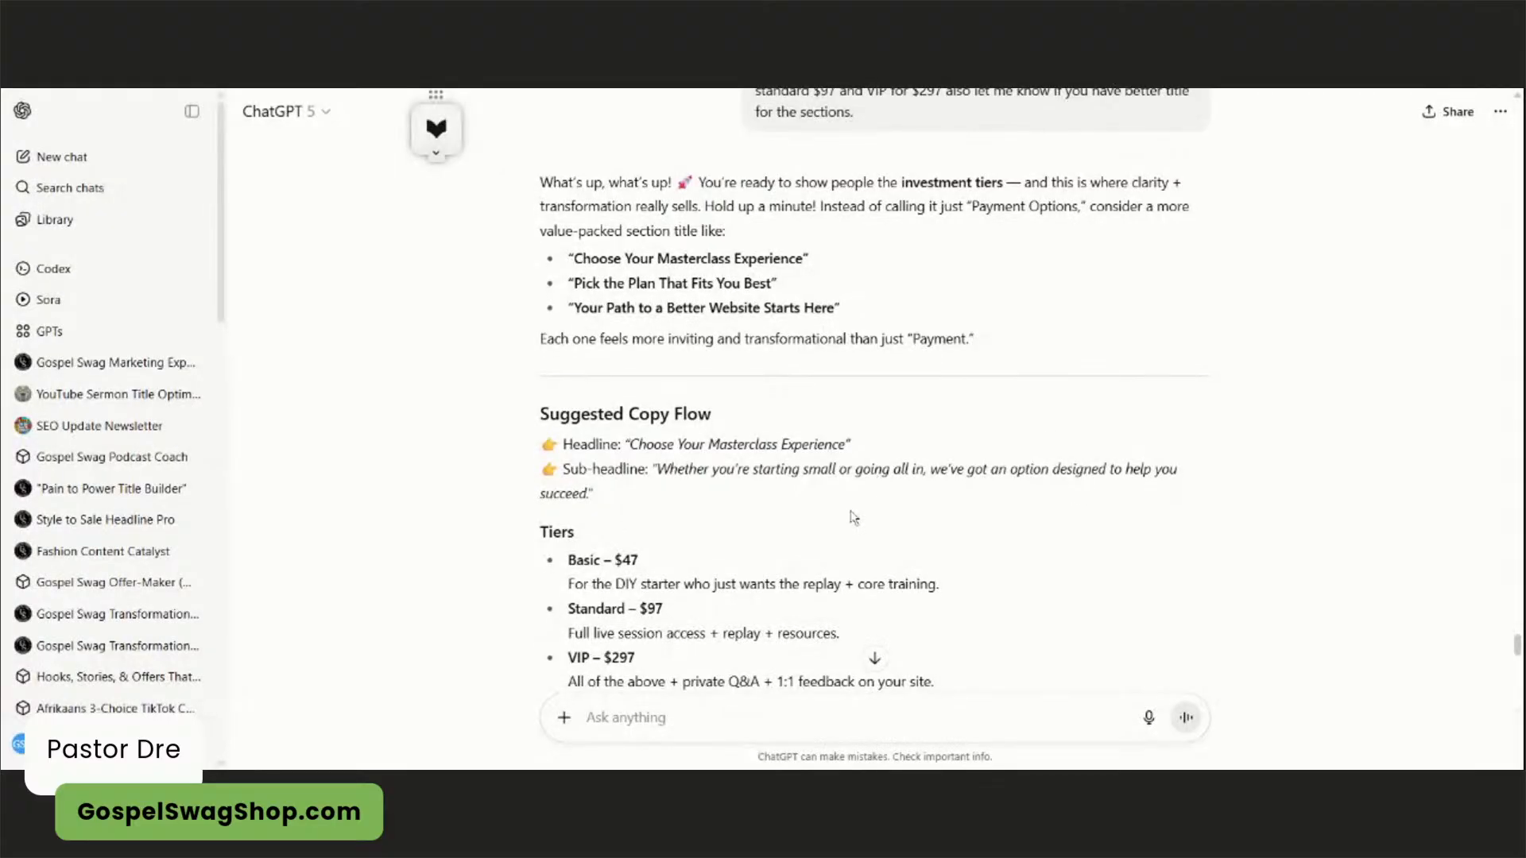
- Review the suggested pricing section and answer "yes" to adding a "Most Popular" badge on Standard and a glow animation on the VIP button
scroll(853, 517, down, 1)
scroll(853, 517, down, 2)
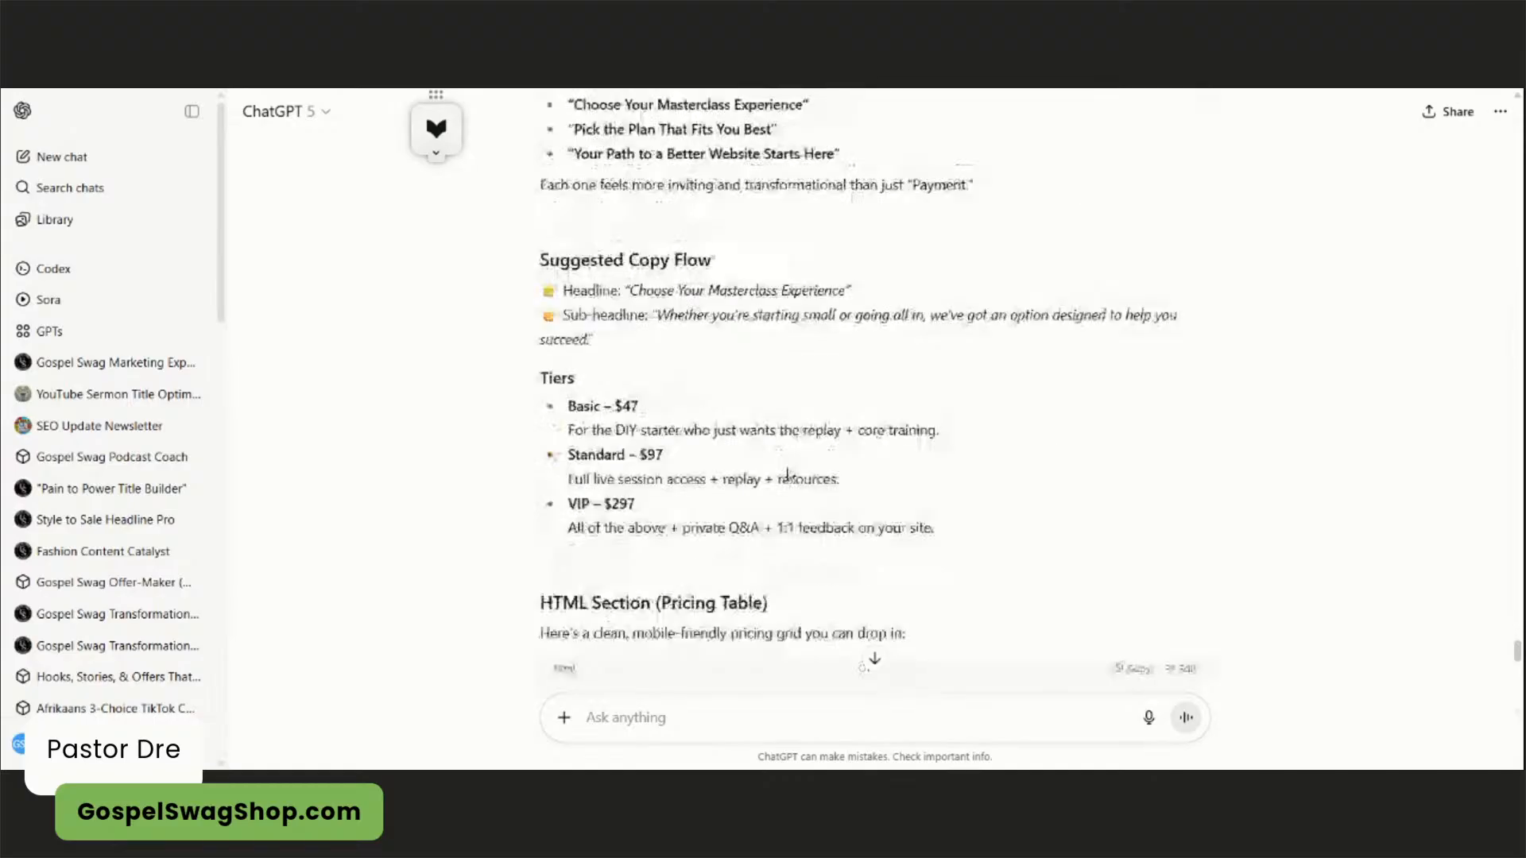
scroll(787, 475, down, 2)
scroll(652, 389, down, 2)
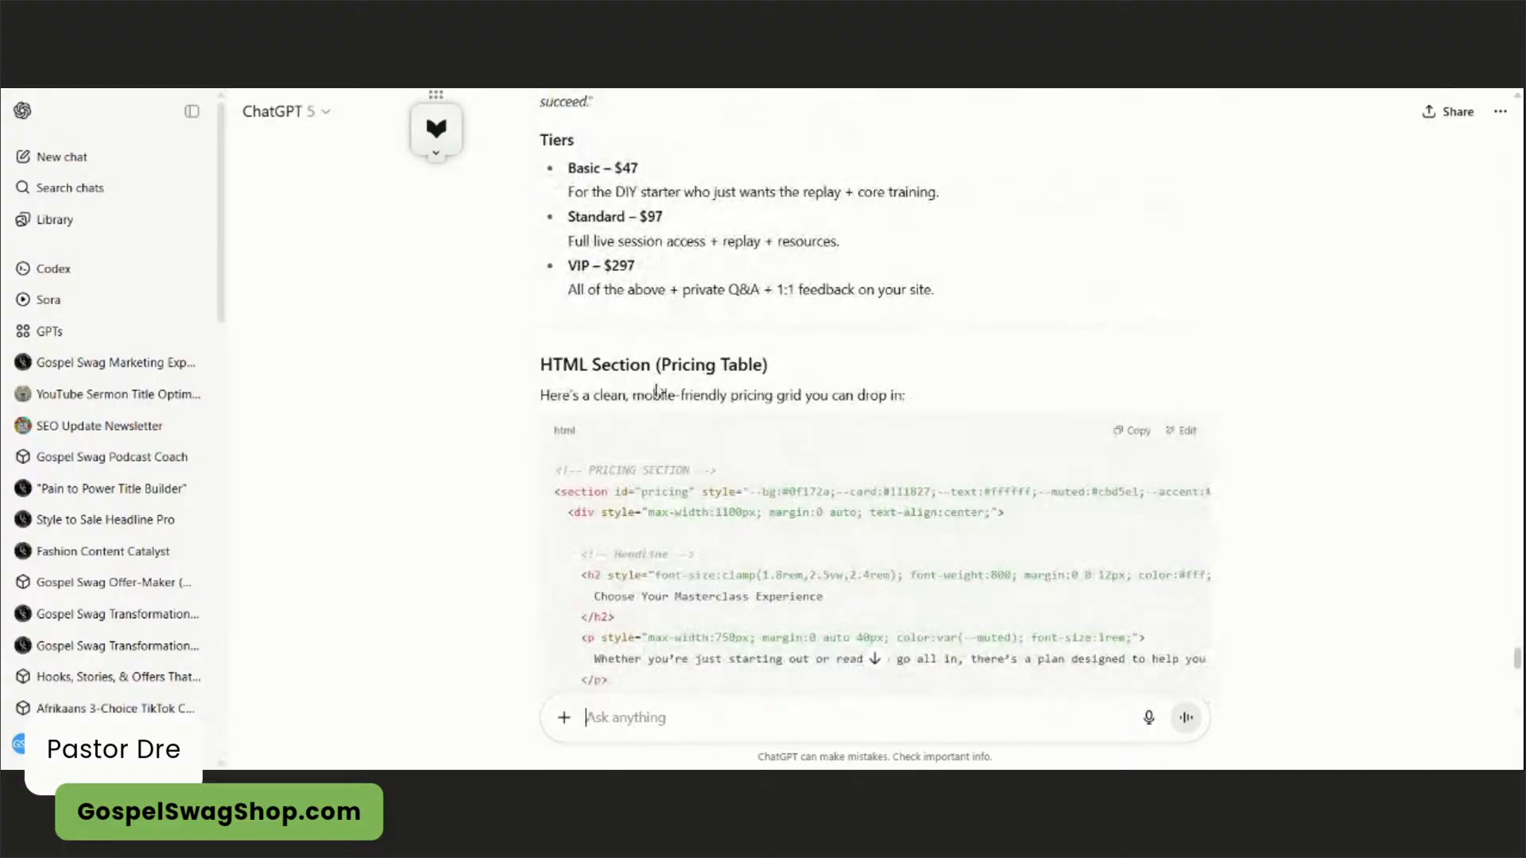
scroll(775, 422, down, 4)
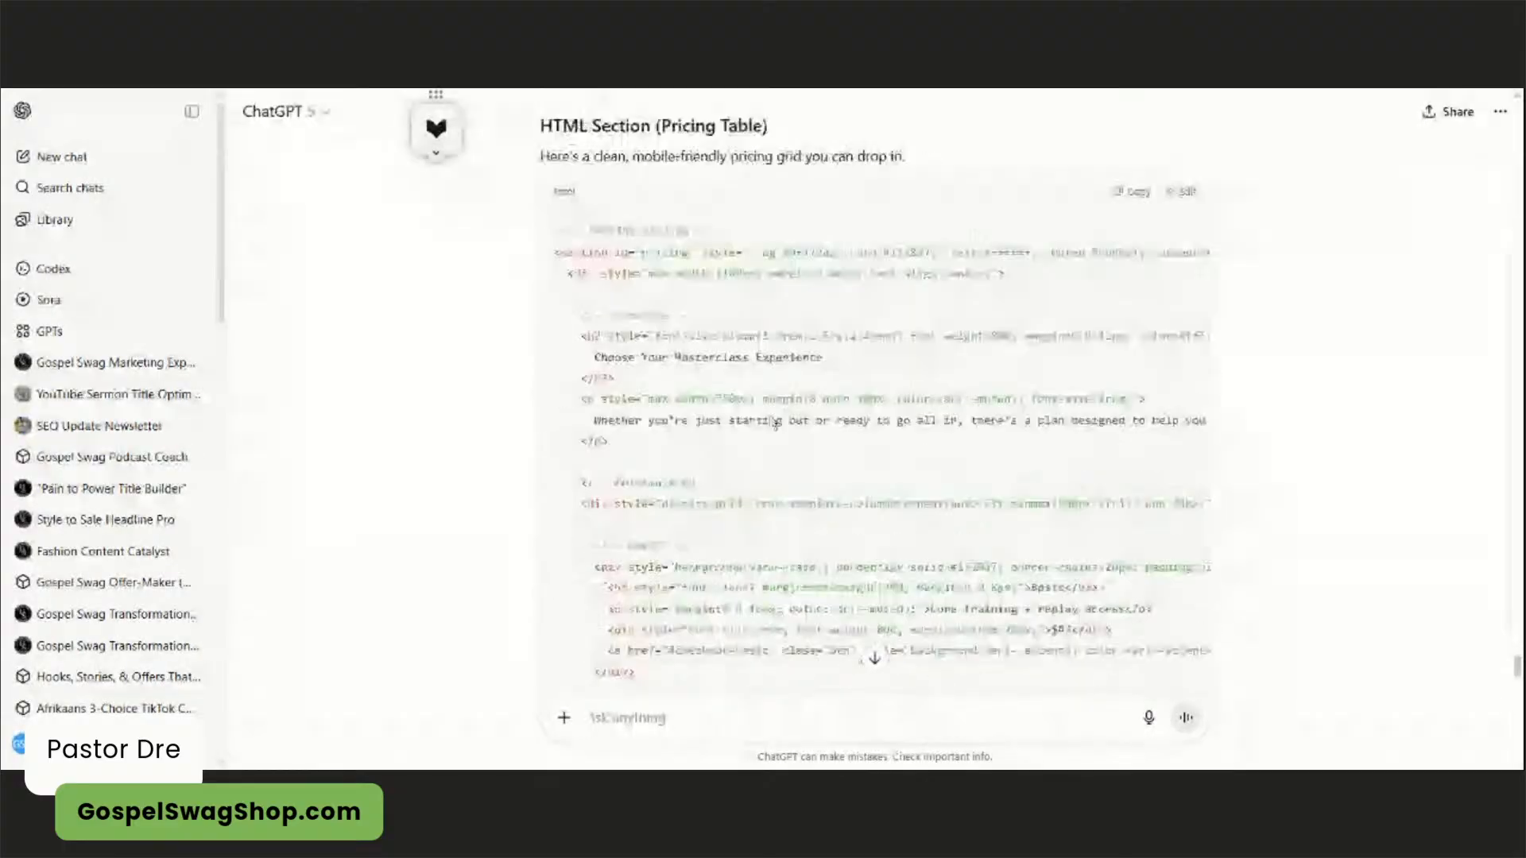
scroll(775, 424, down, 6)
scroll(775, 423, down, 7)
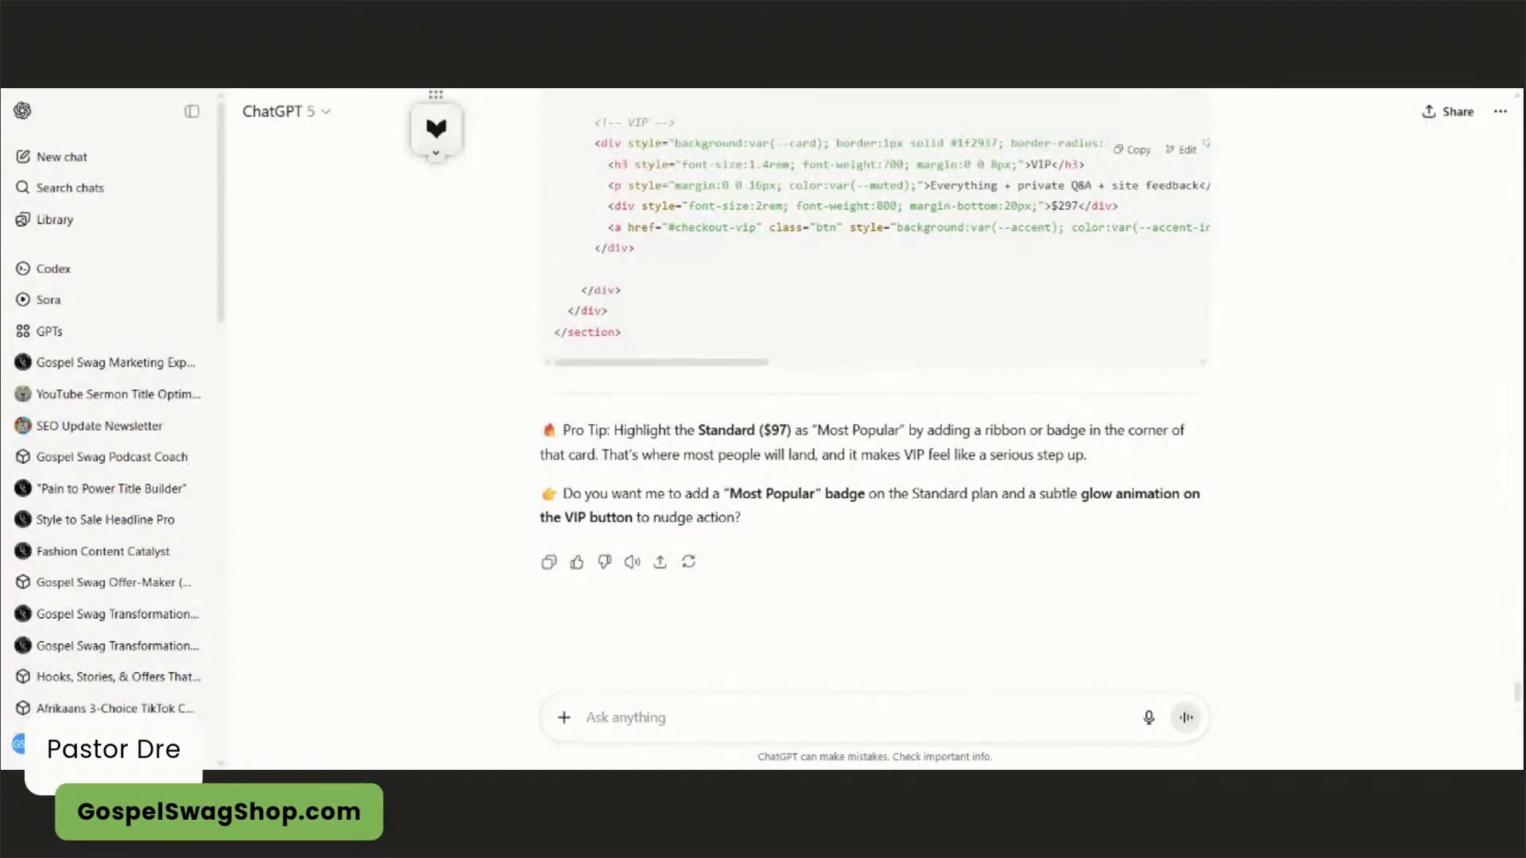
text(yes)
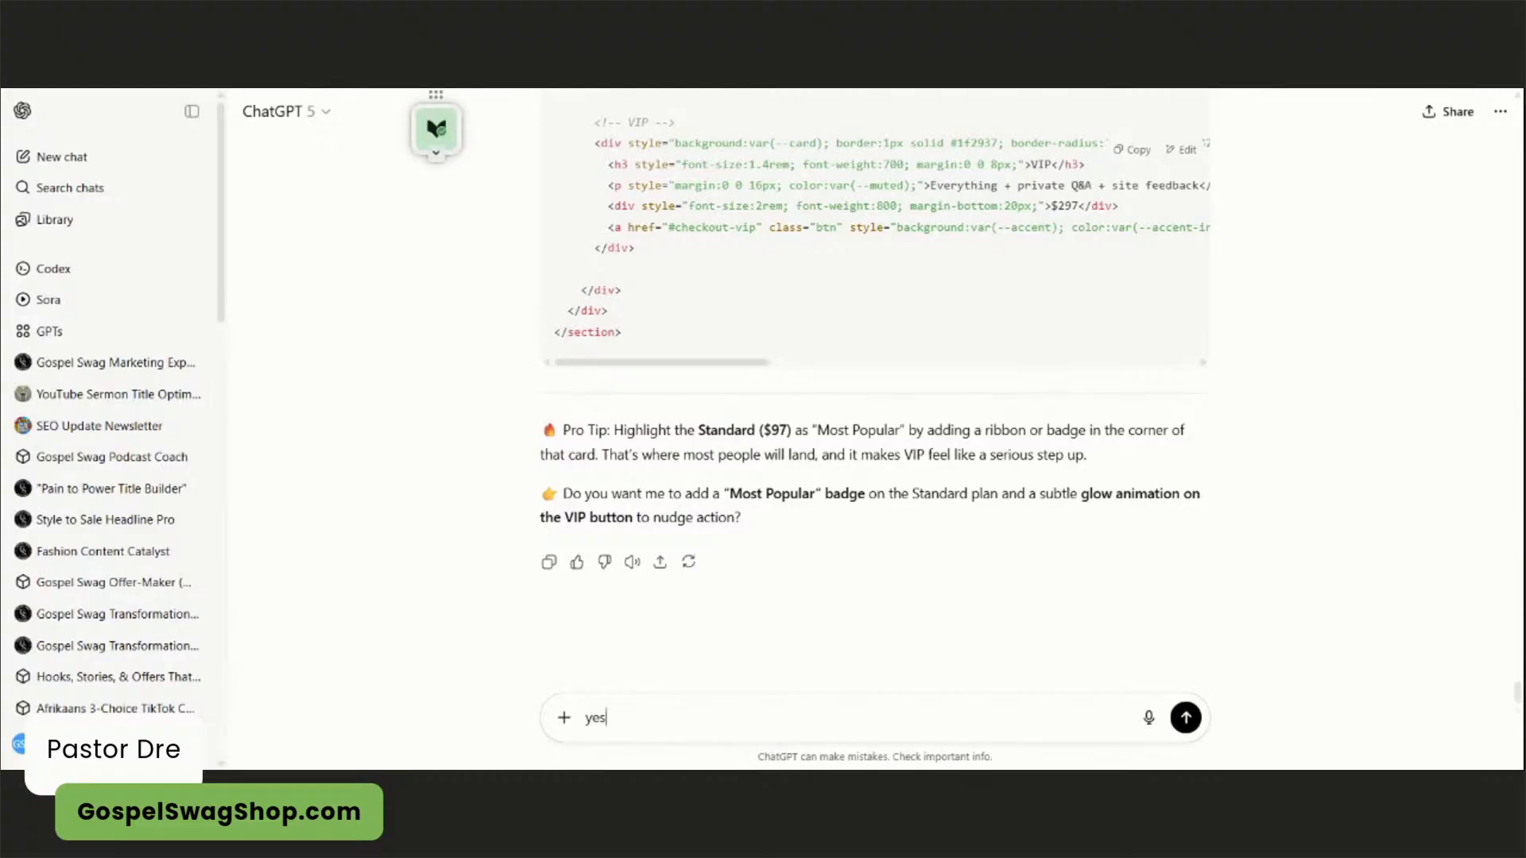
key(Return)
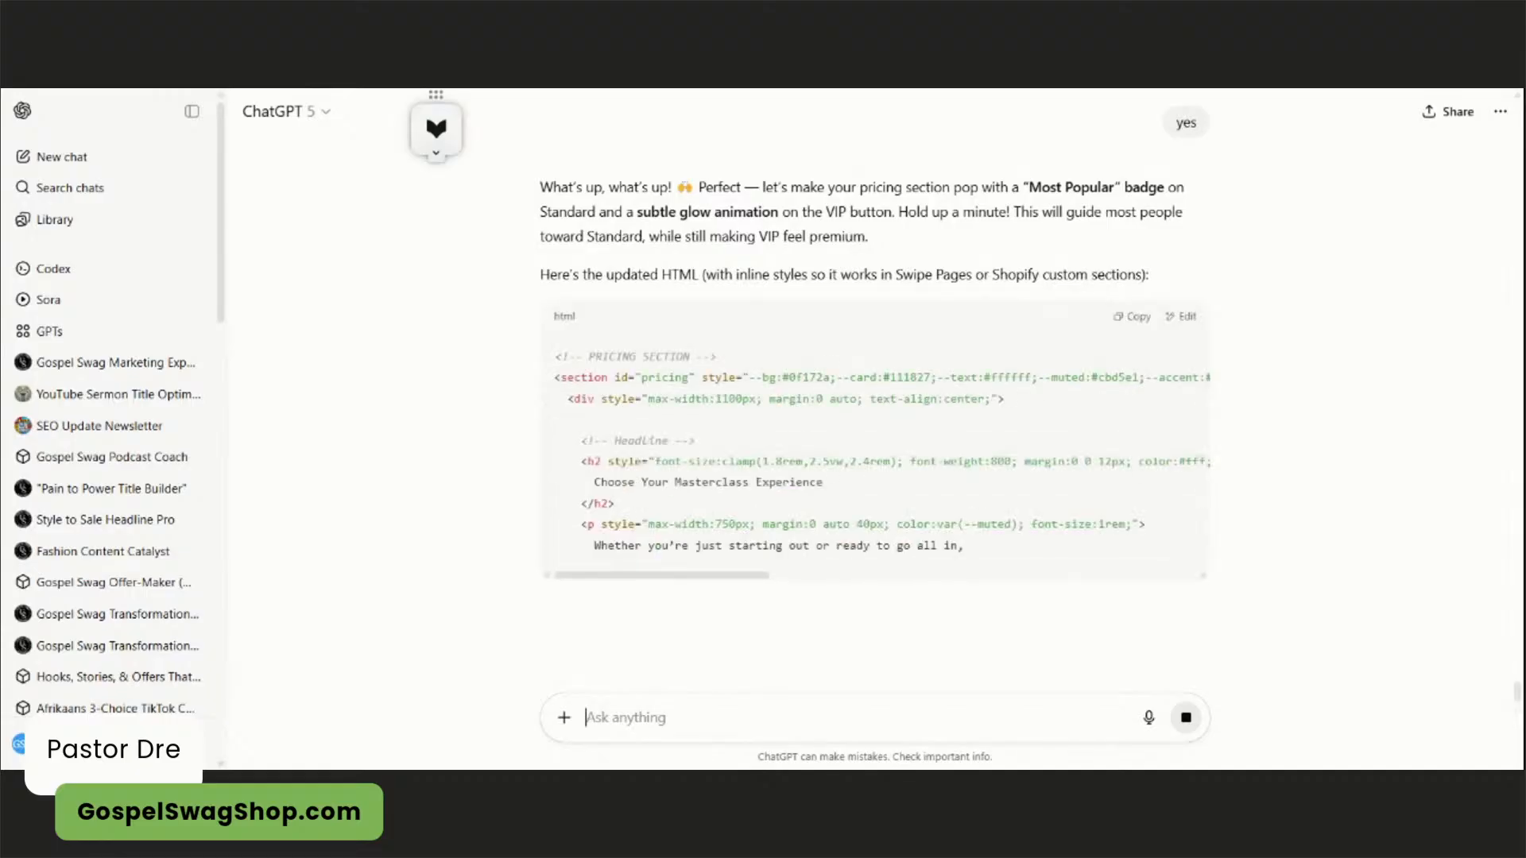
- Review the updated pricing section reply and copy its full HTML code, including the glow animation styles
scroll(828, 632, down, 1)
scroll(828, 633, down, 2)
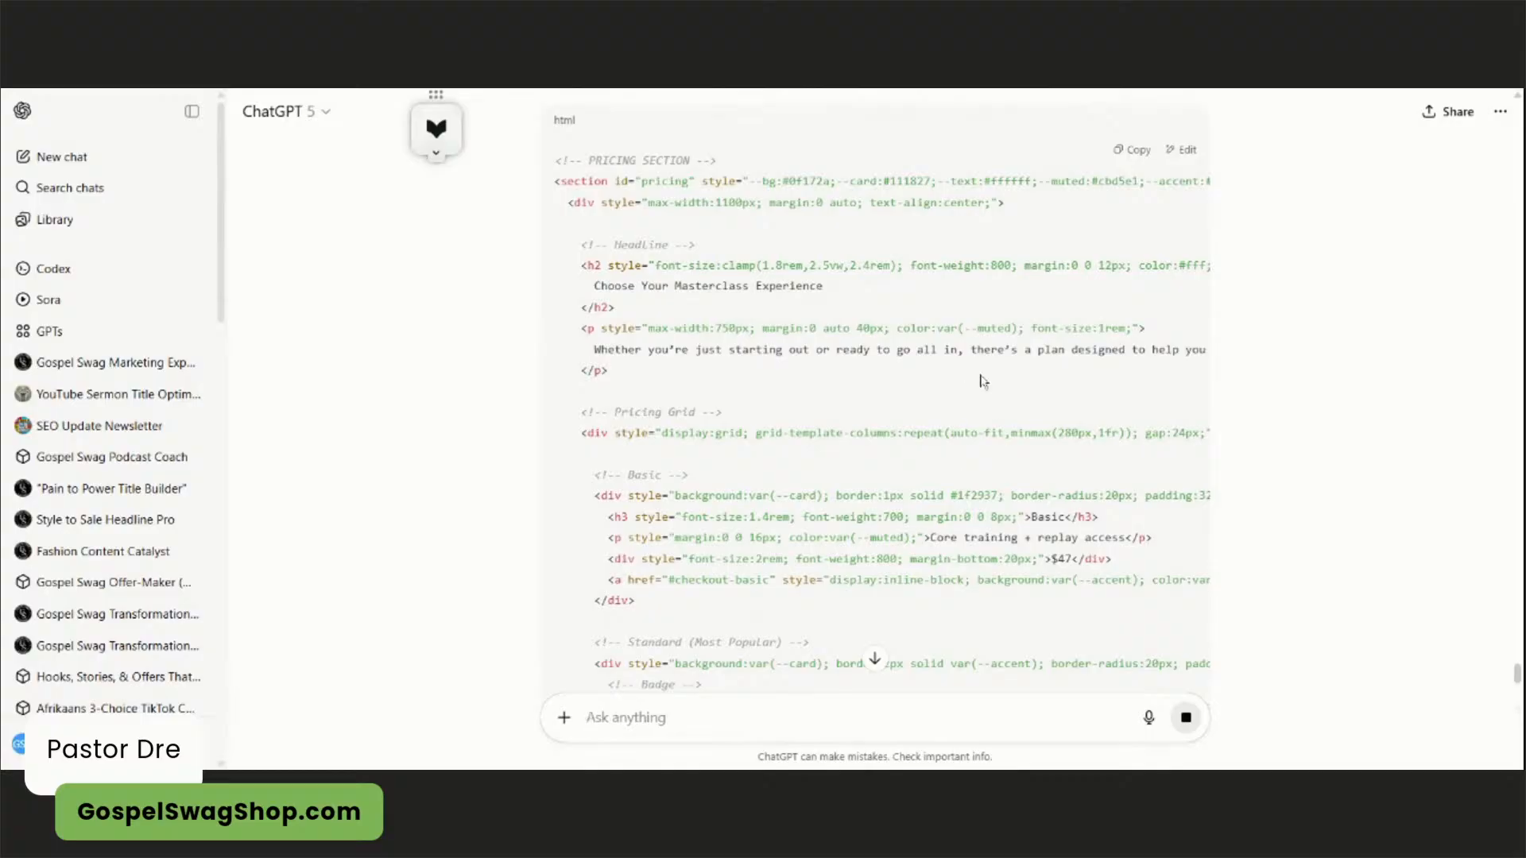
scroll(995, 449, down, 5)
scroll(999, 447, down, 6)
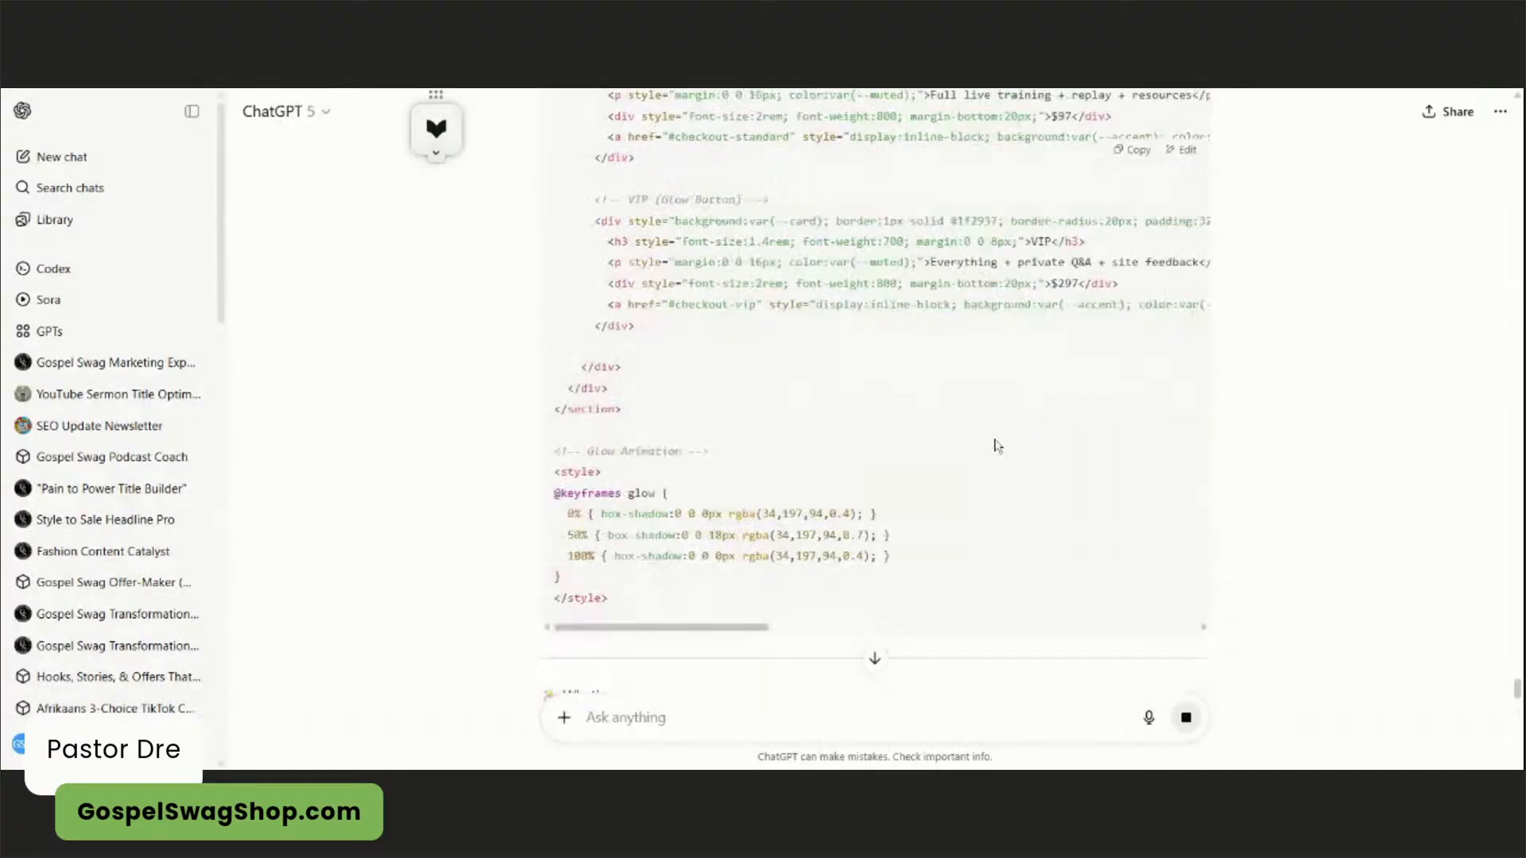
scroll(998, 444, up, 15)
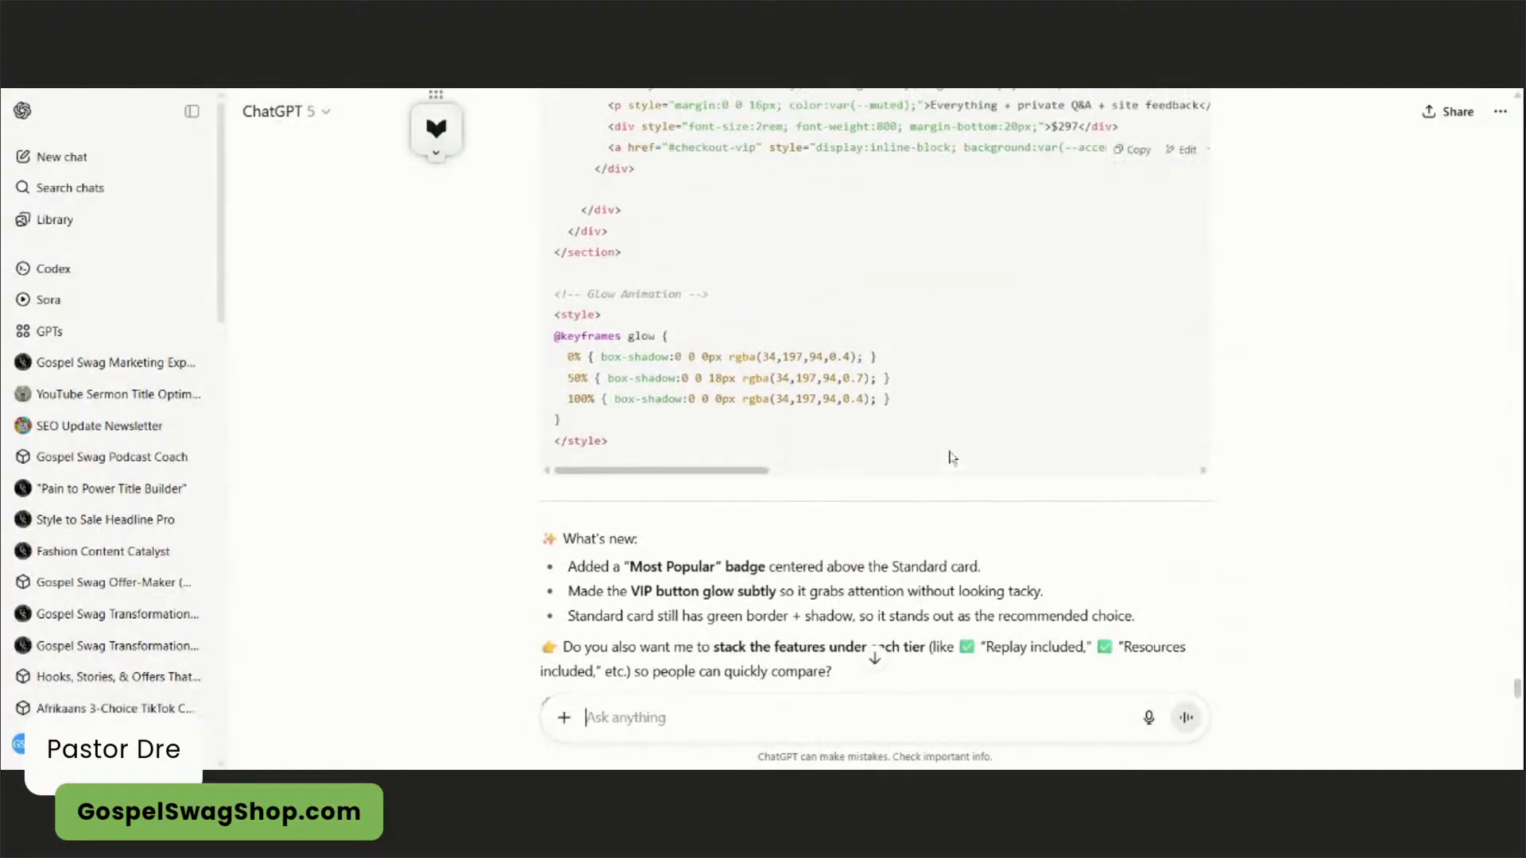
scroll(870, 648, up, 5)
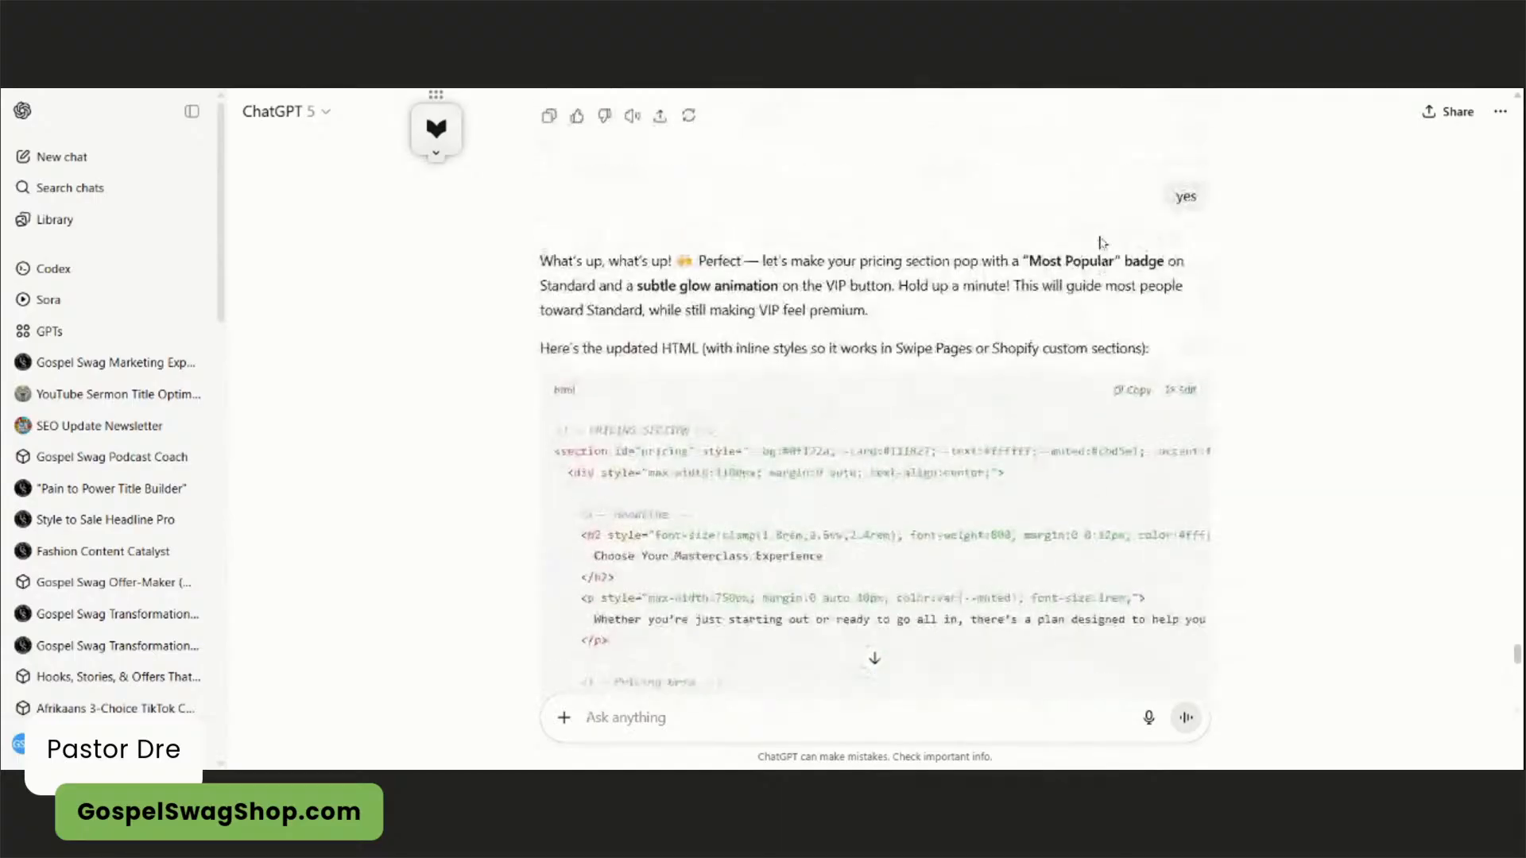
click(1132, 526)
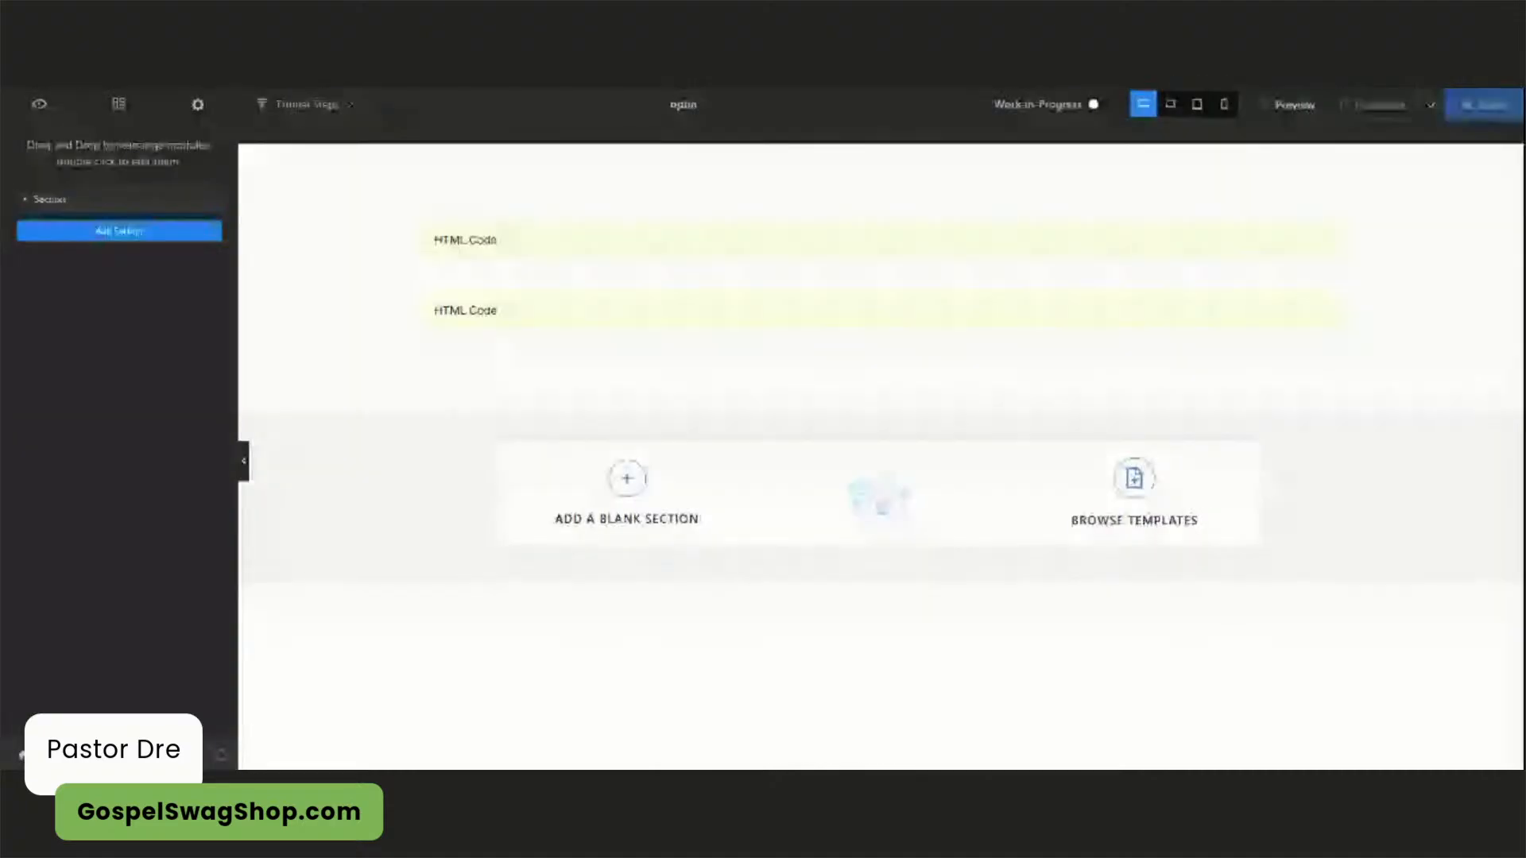
- In the Swipe Pages optin editor, duplicate the countdown HTML Code block and replace the copy's content with the copied pricing code
double_click(520, 314)
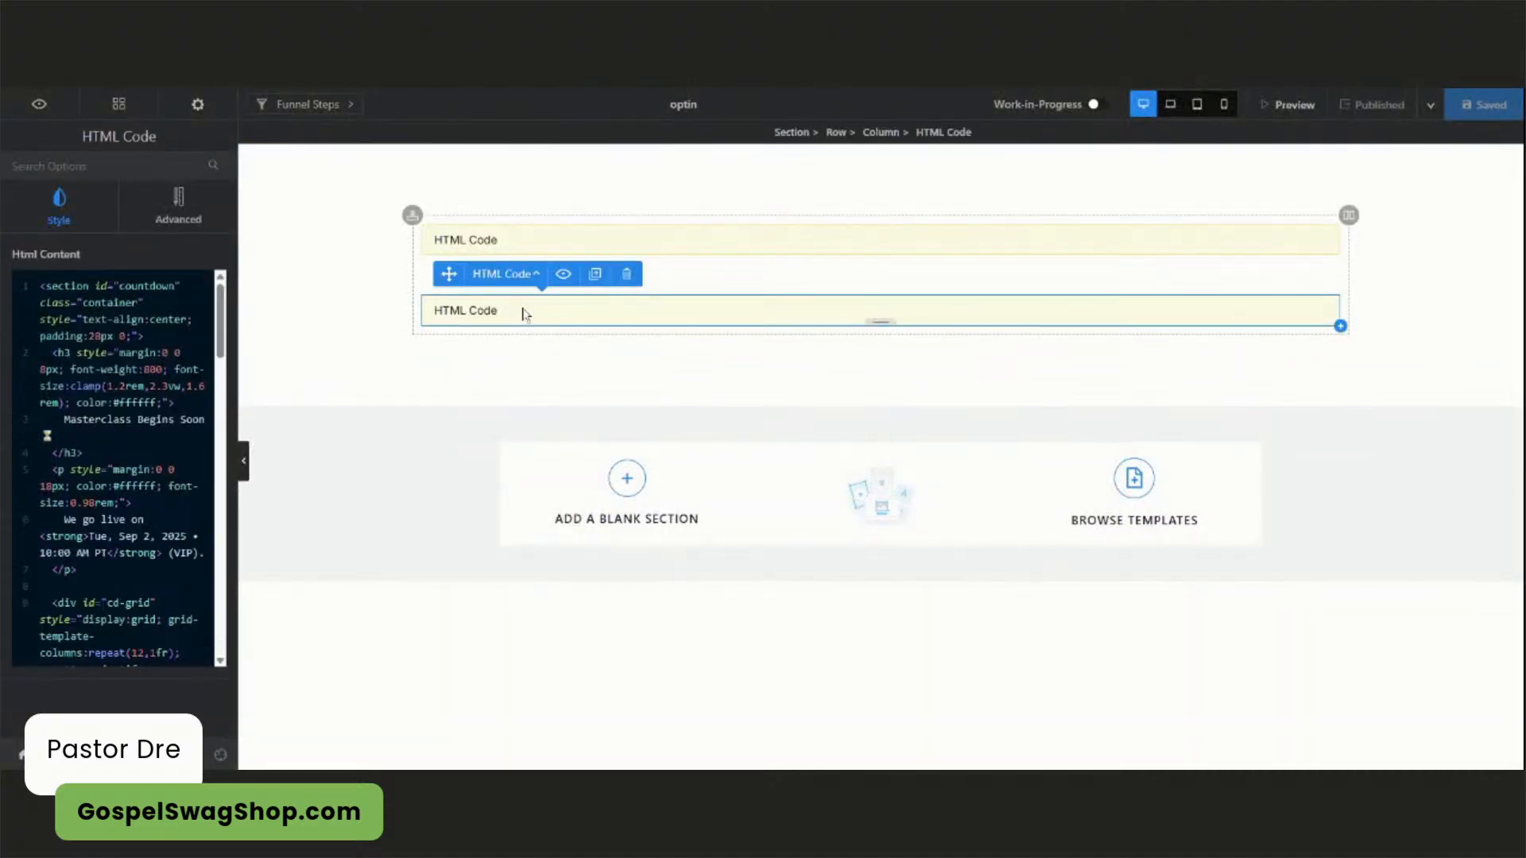
click(595, 273)
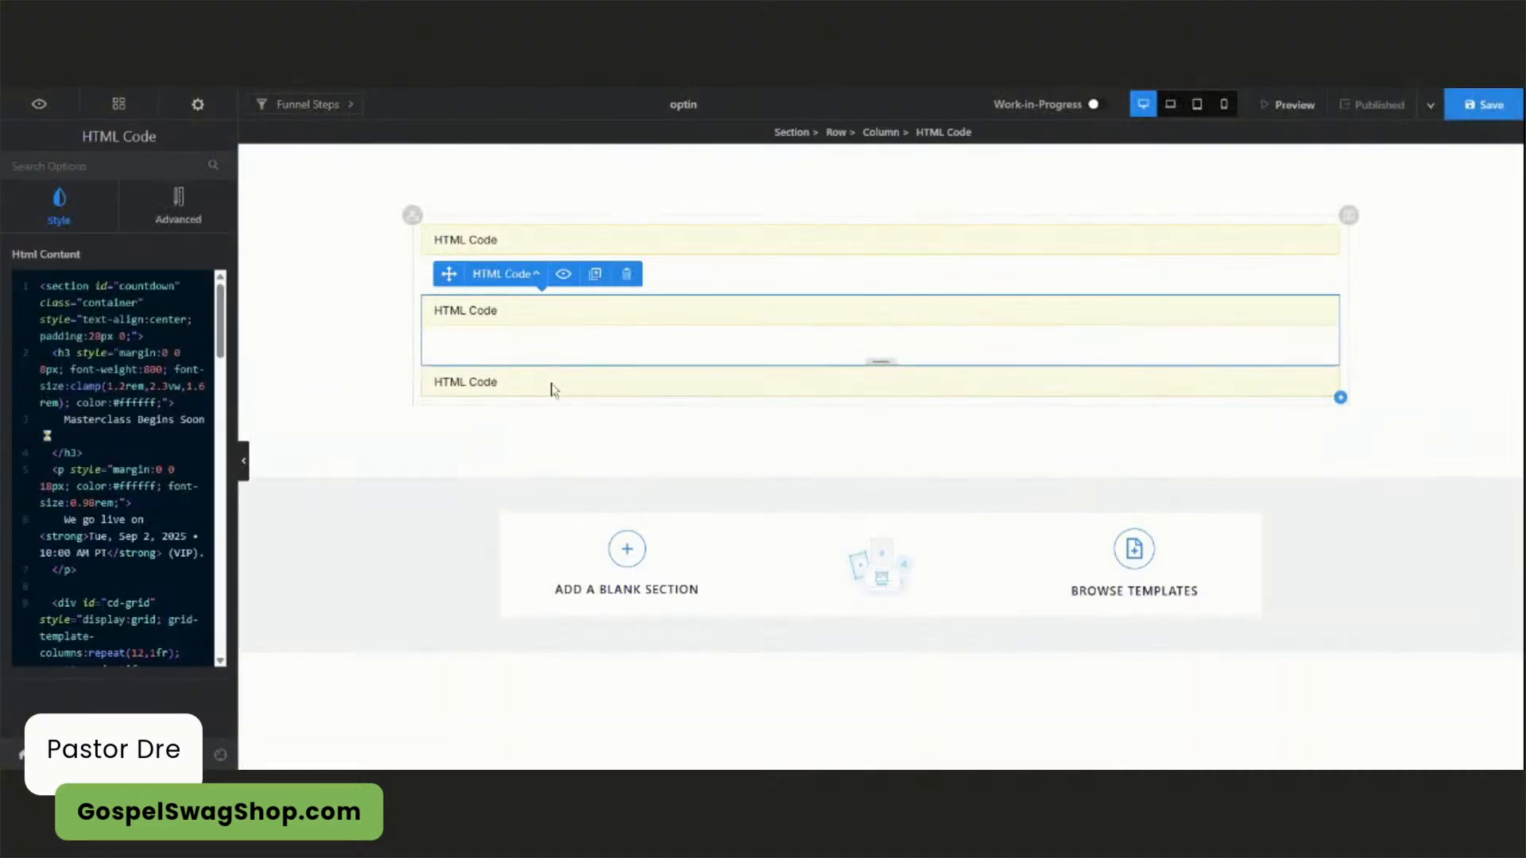
key(ctrl+a)
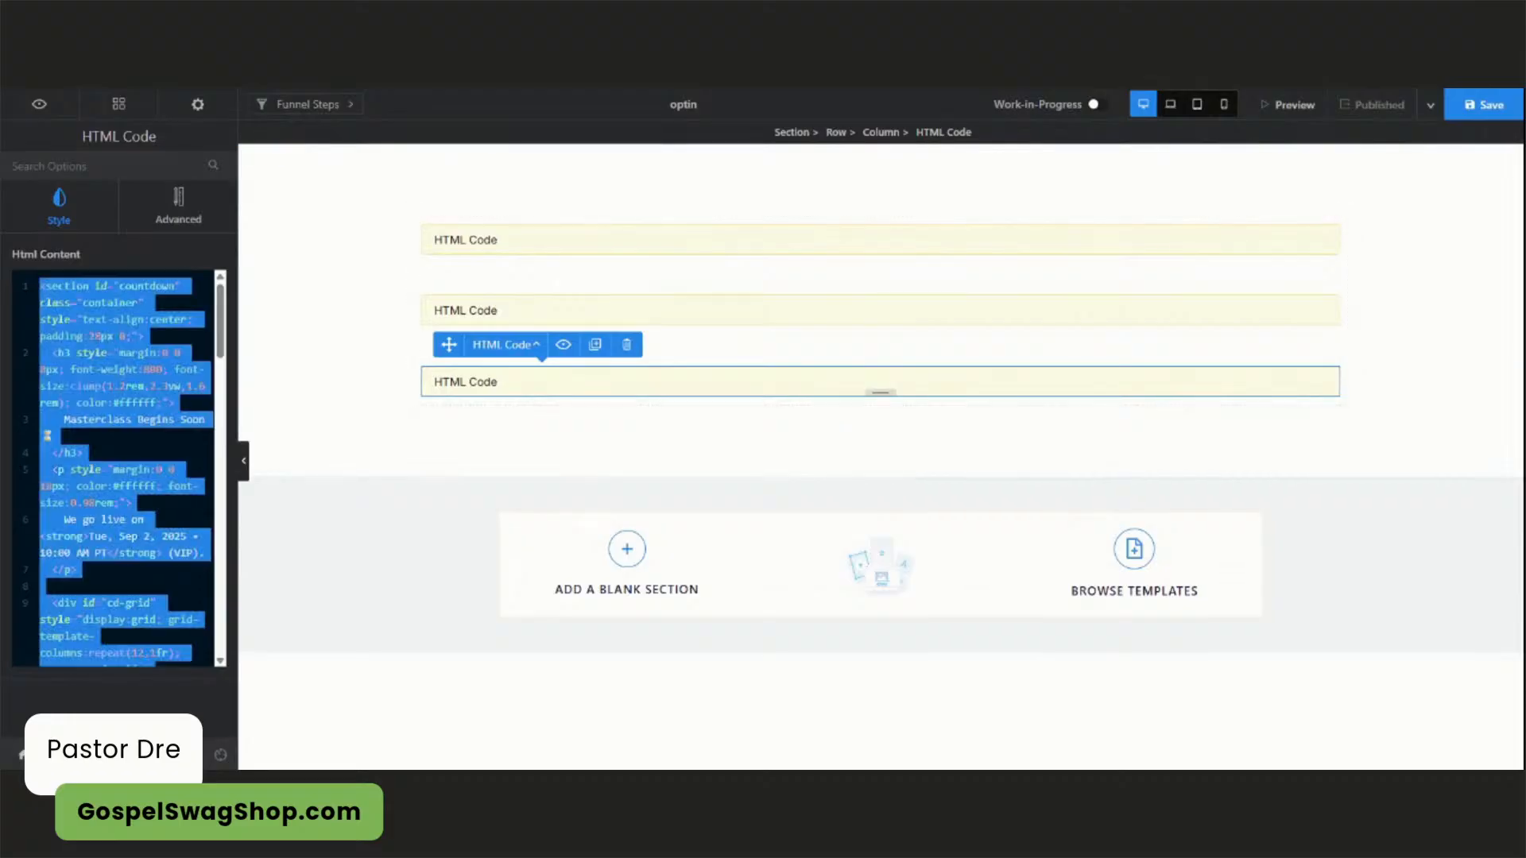
key(BackSpace)
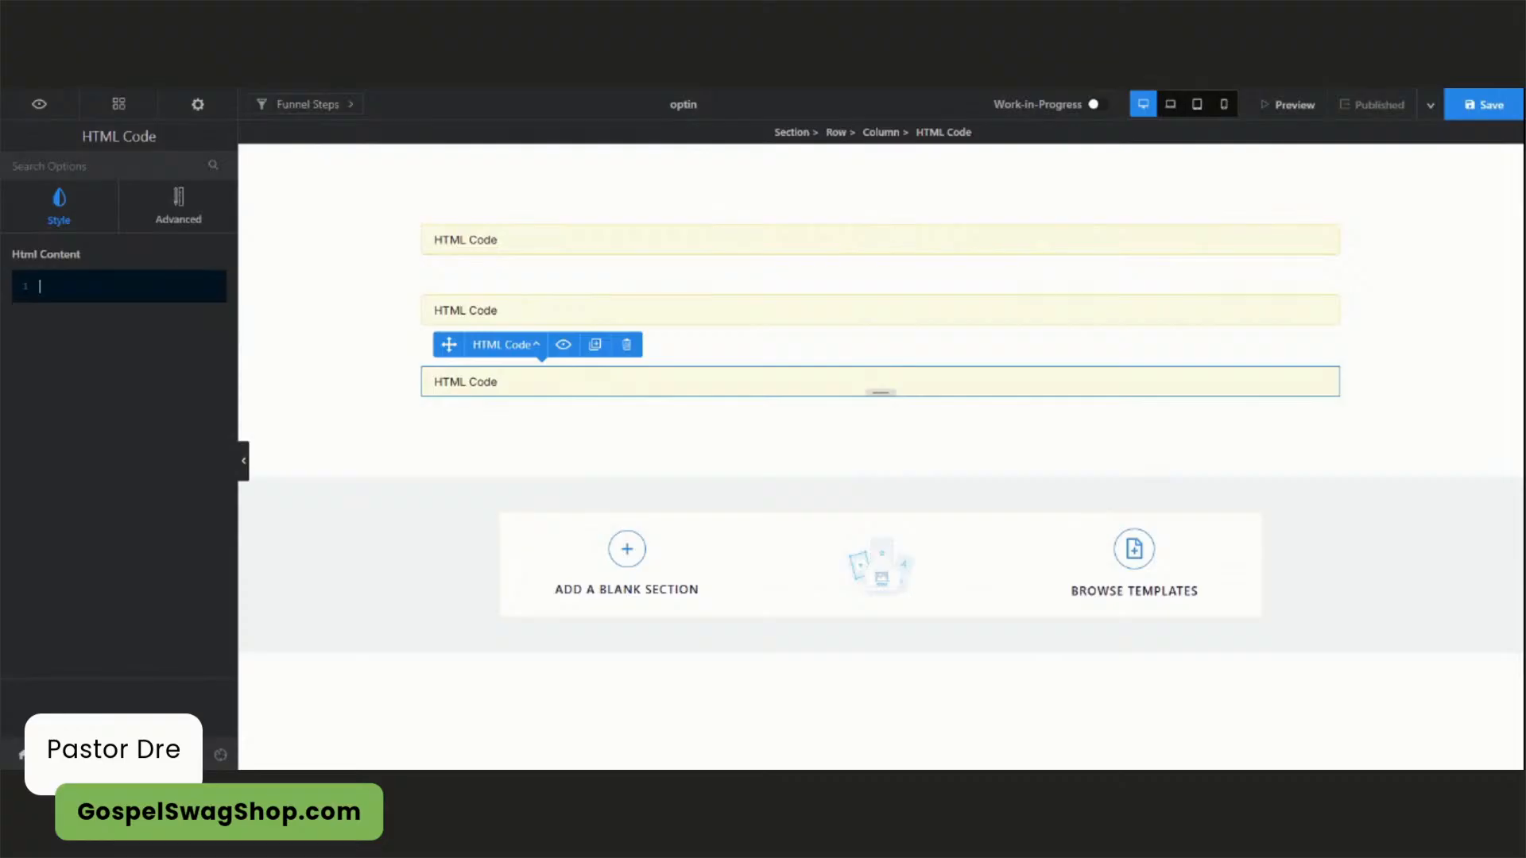
key(ctrl+v)
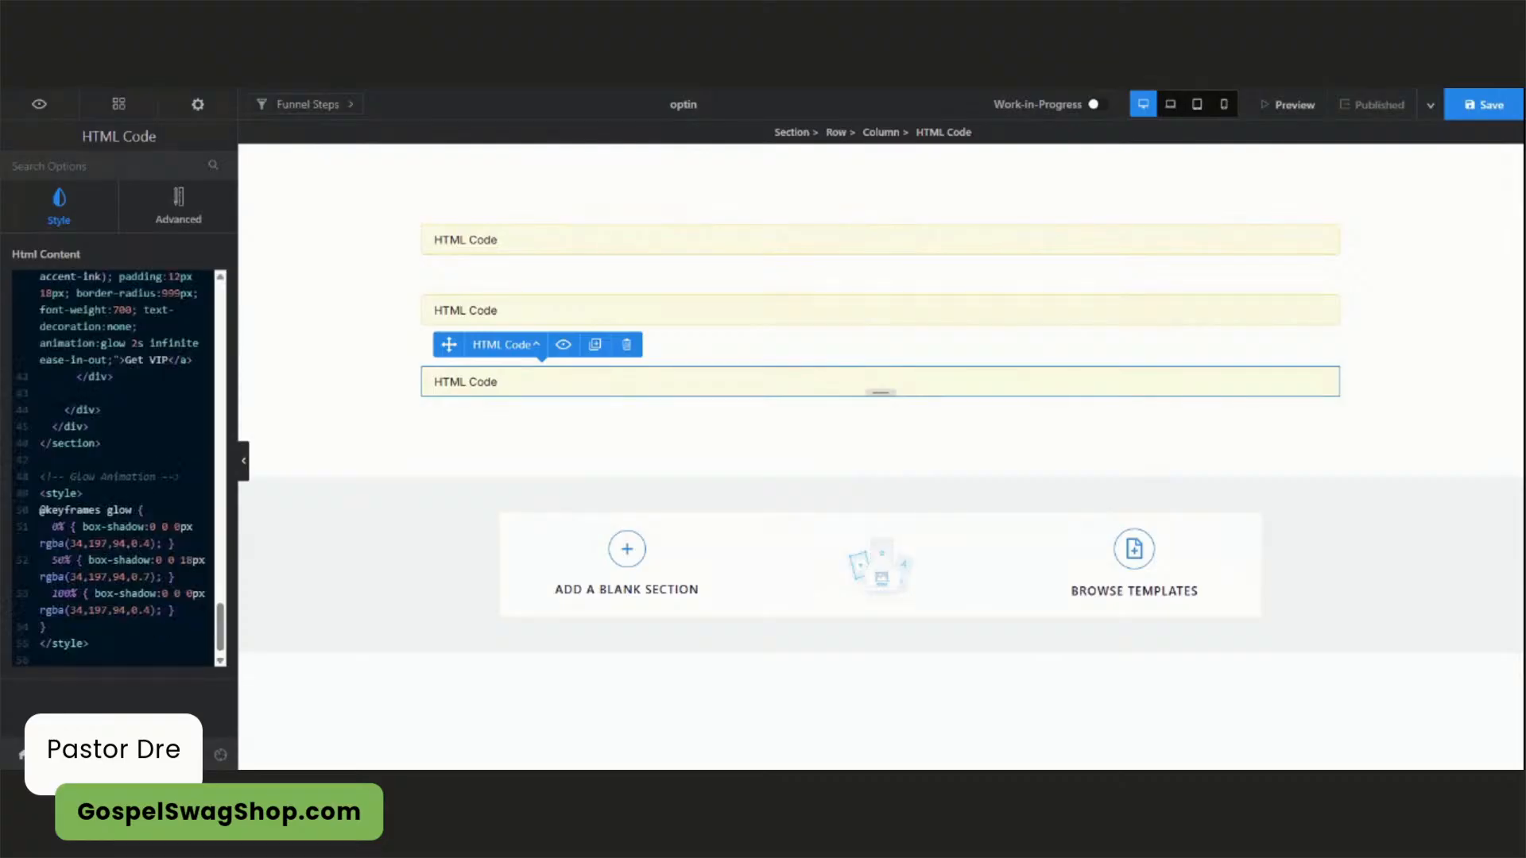
- Save and publish the optin page, and open its live version
click(1484, 105)
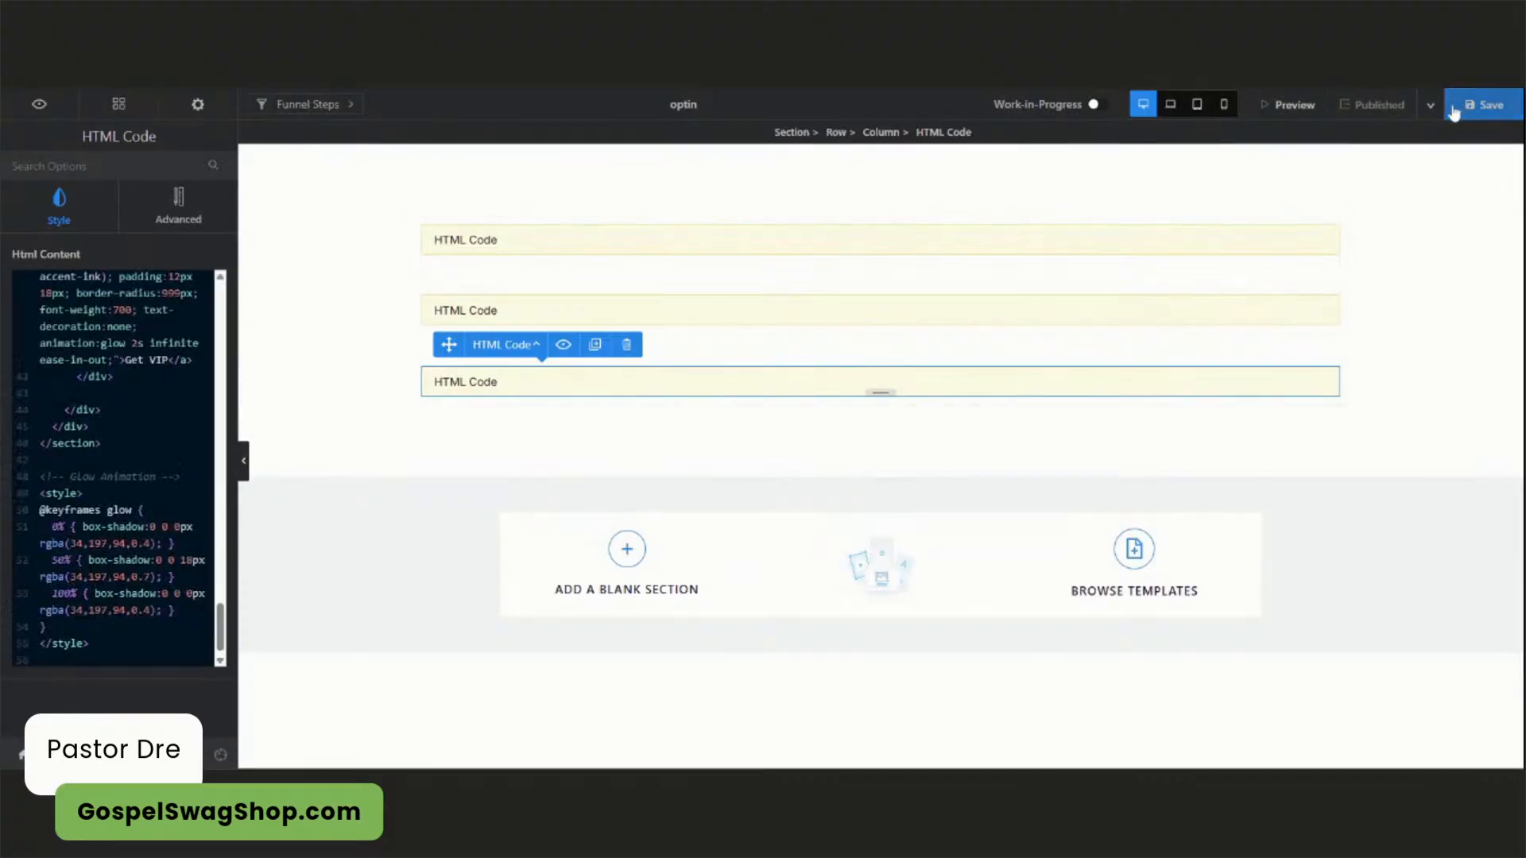
click(1407, 114)
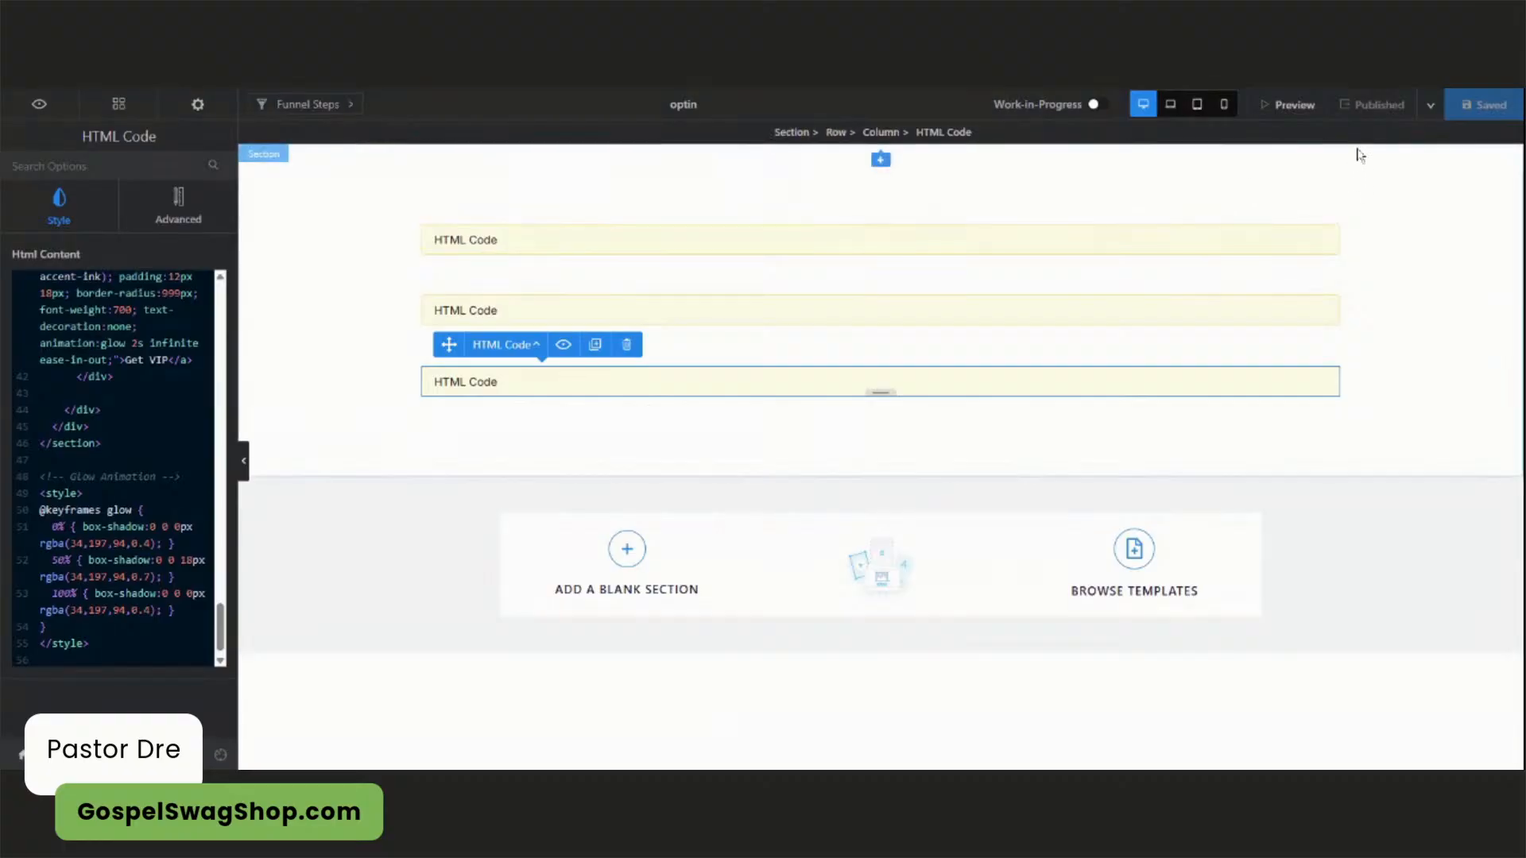
click(1431, 104)
click(1429, 191)
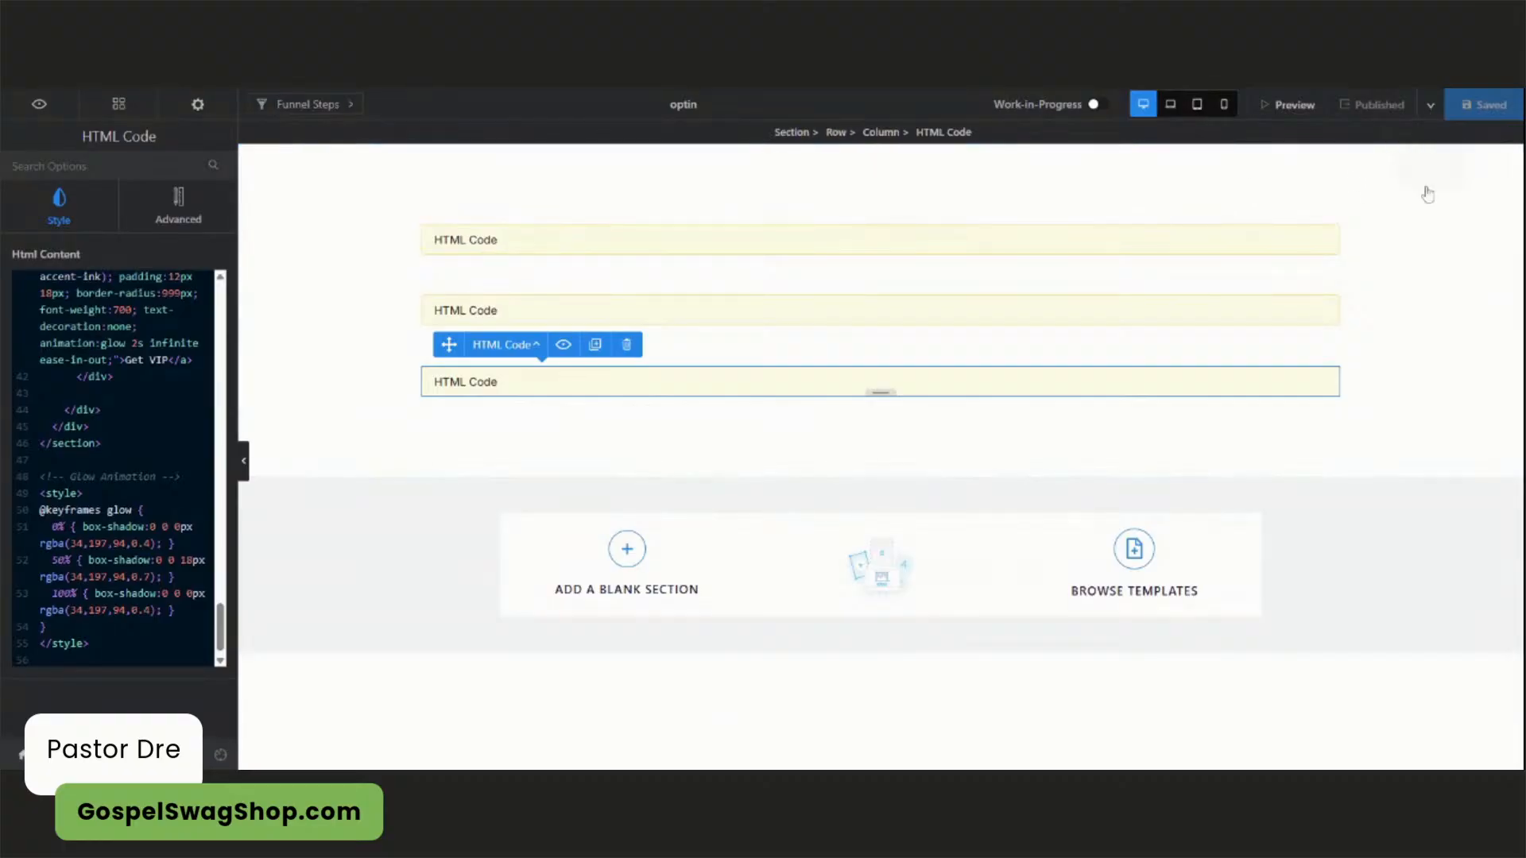
- Examine the live page from the headline through the countdown to the Choose Your Masterclass Experience pricing section
scroll(558, 430, down, 3)
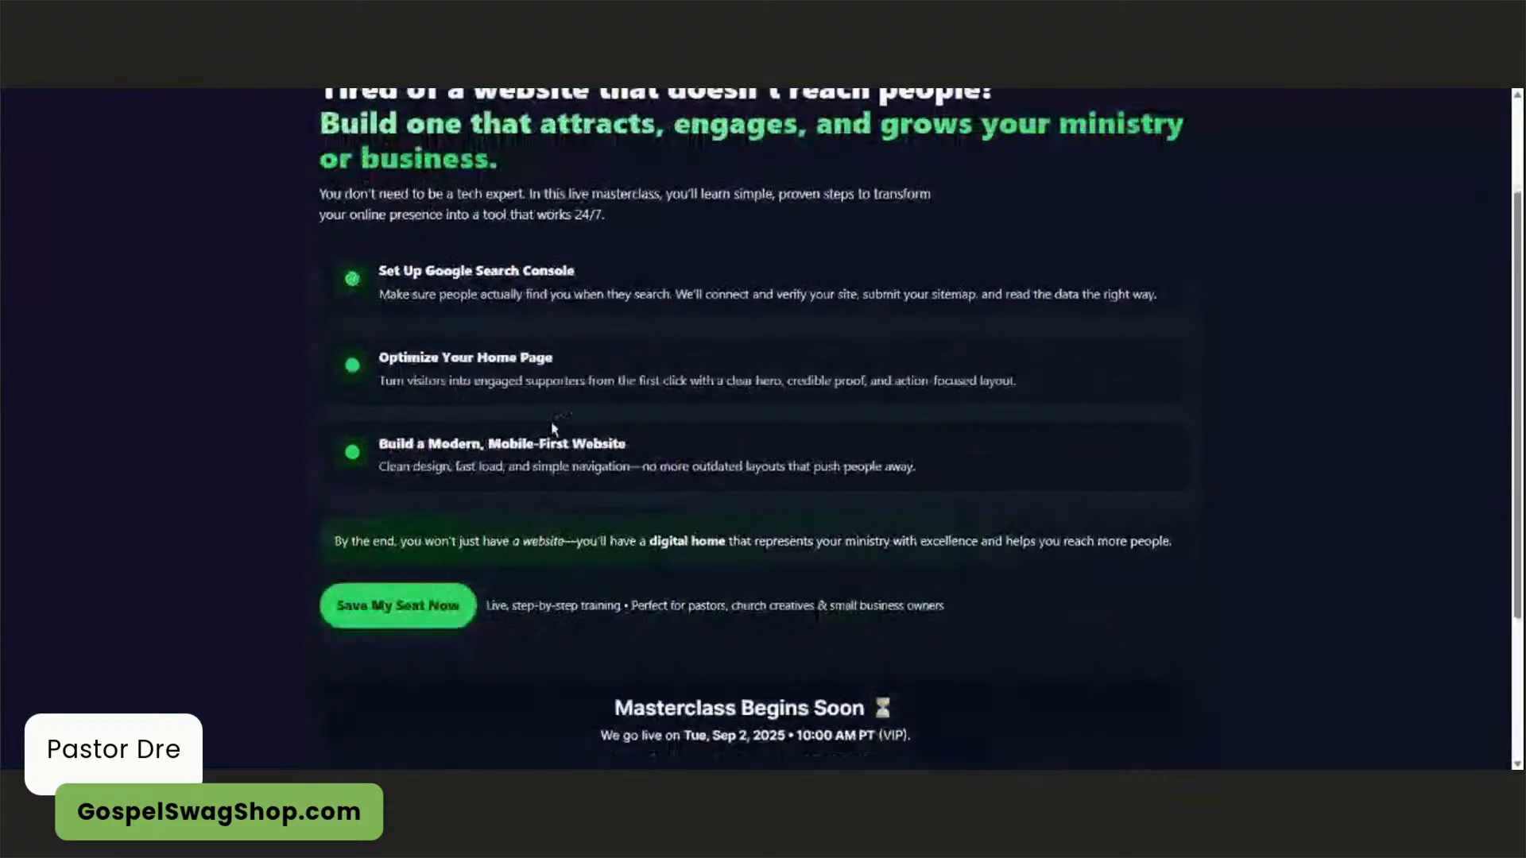
scroll(557, 430, down, 2)
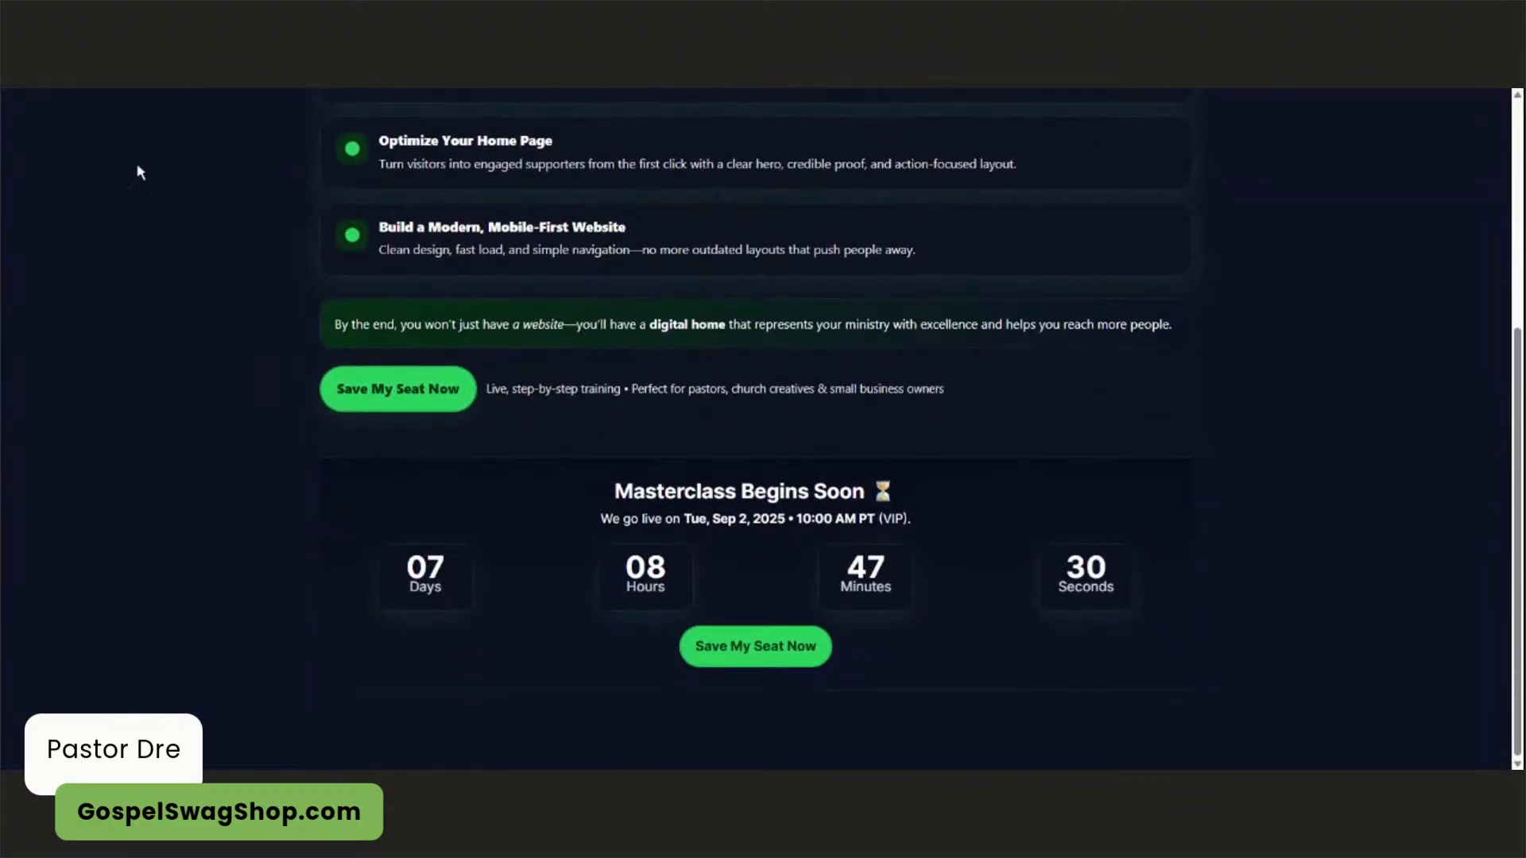
scroll(691, 429, down, 2)
scroll(690, 429, down, 5)
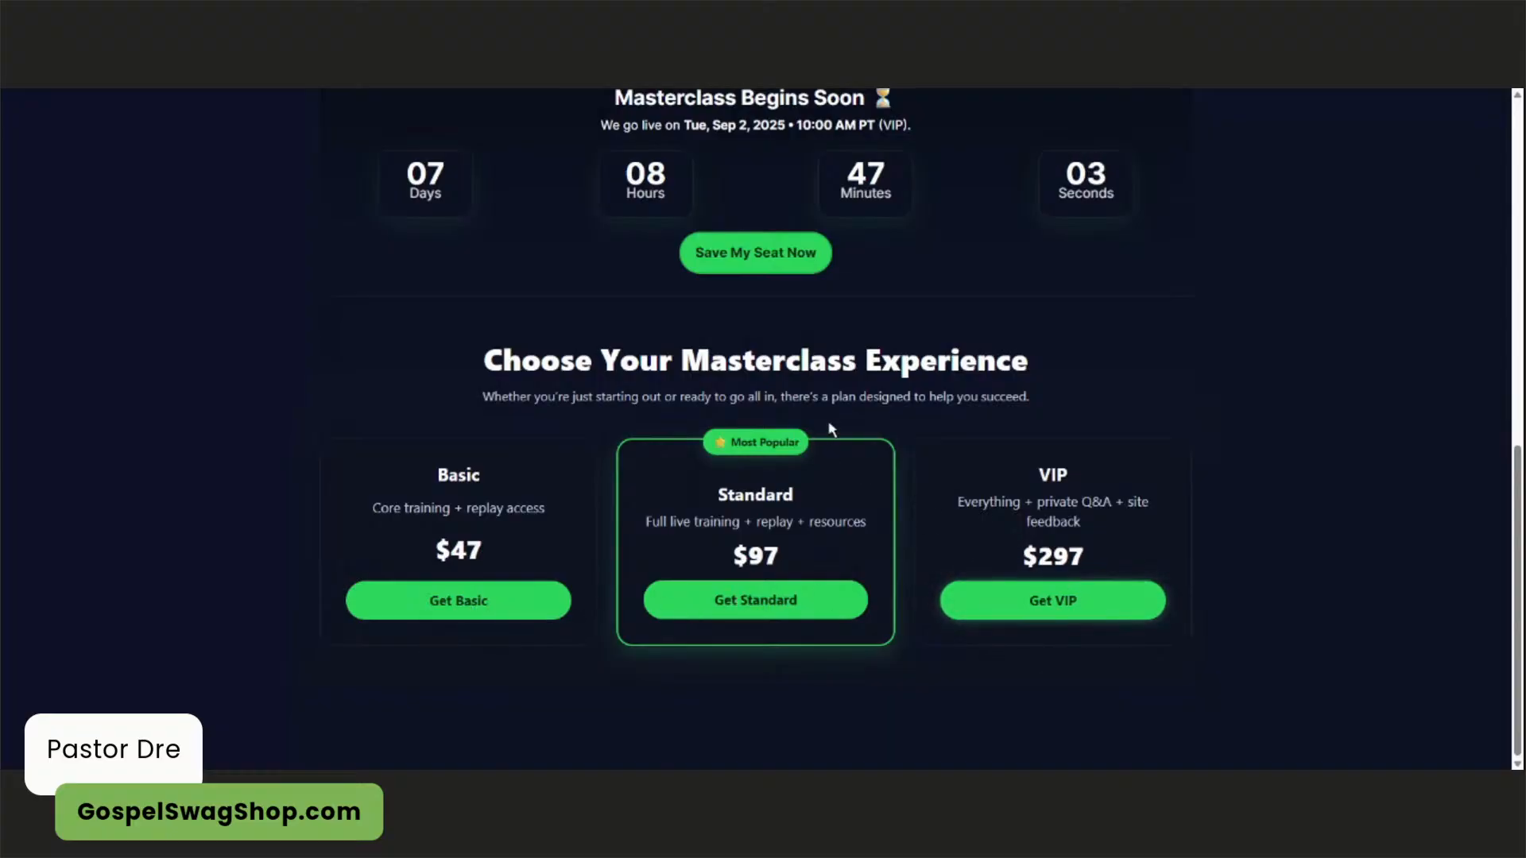
scroll(824, 435, up, 8)
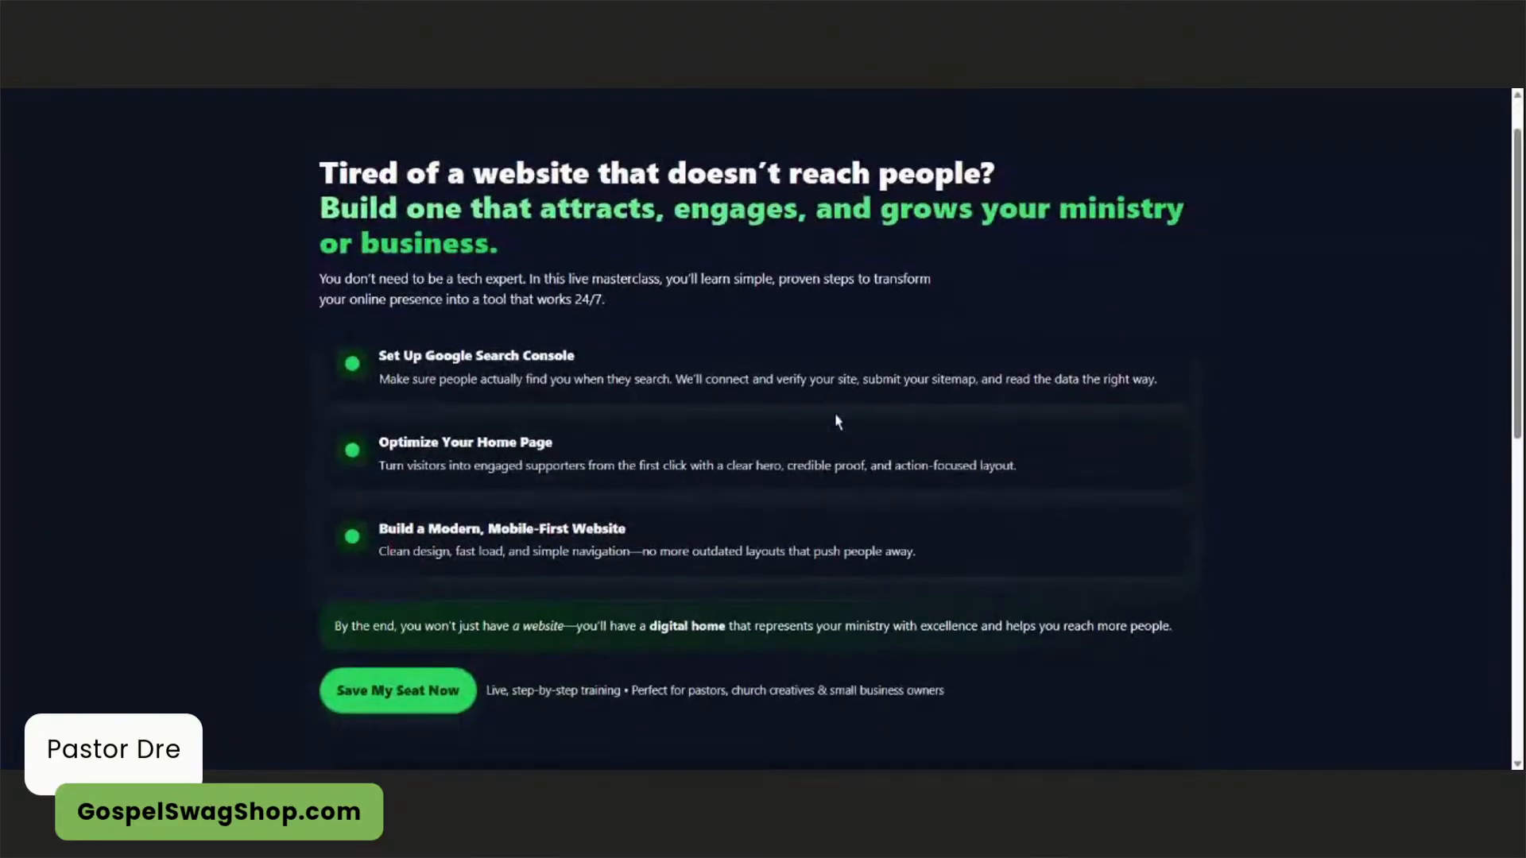
scroll(834, 413, down, 8)
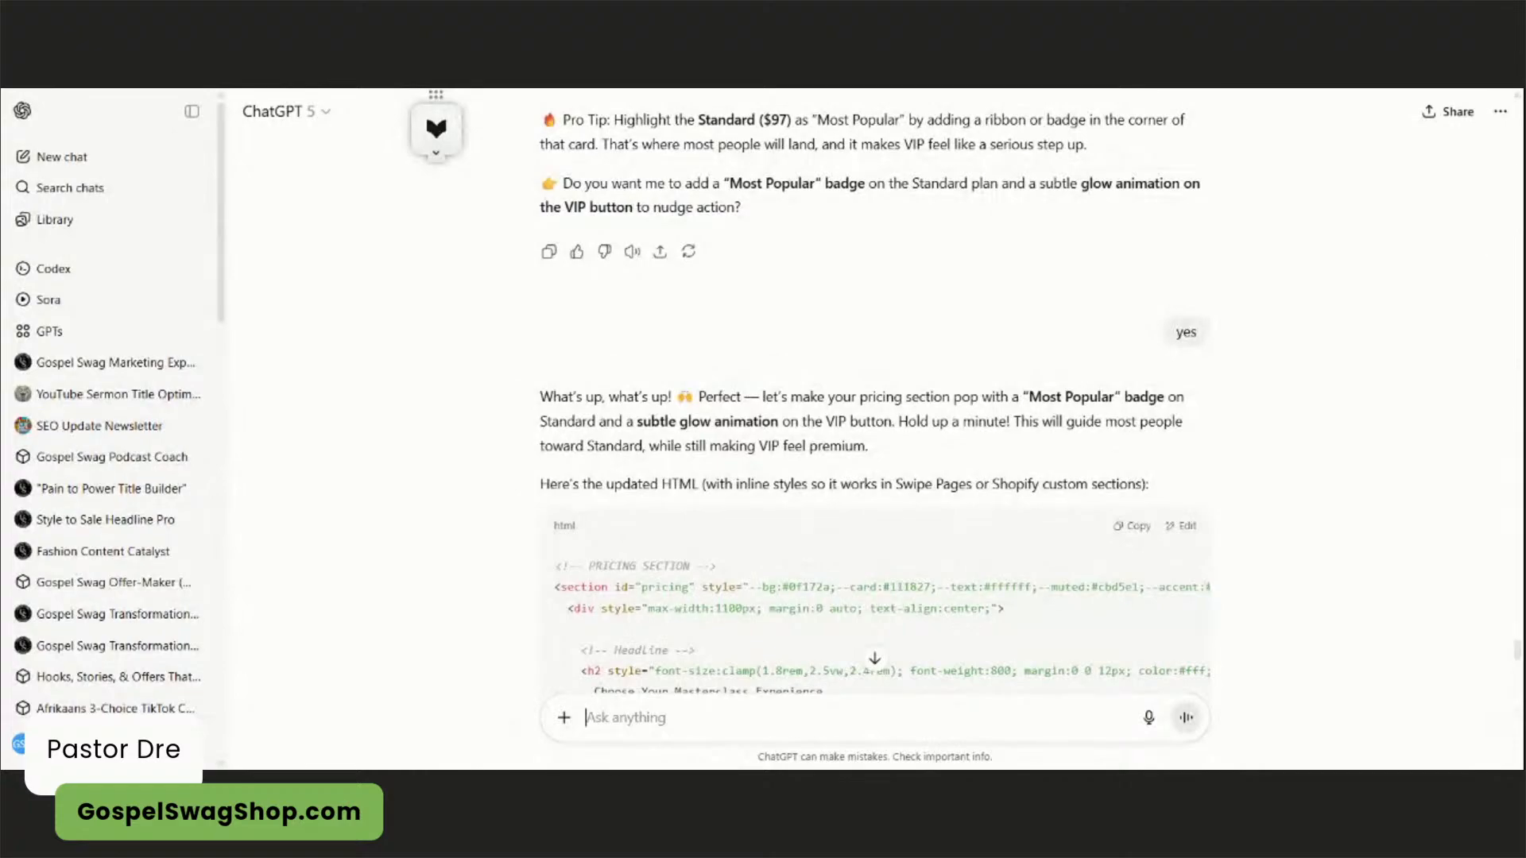
- Return to ChatGPT and send the message "the page is looking fire."
text(the page)
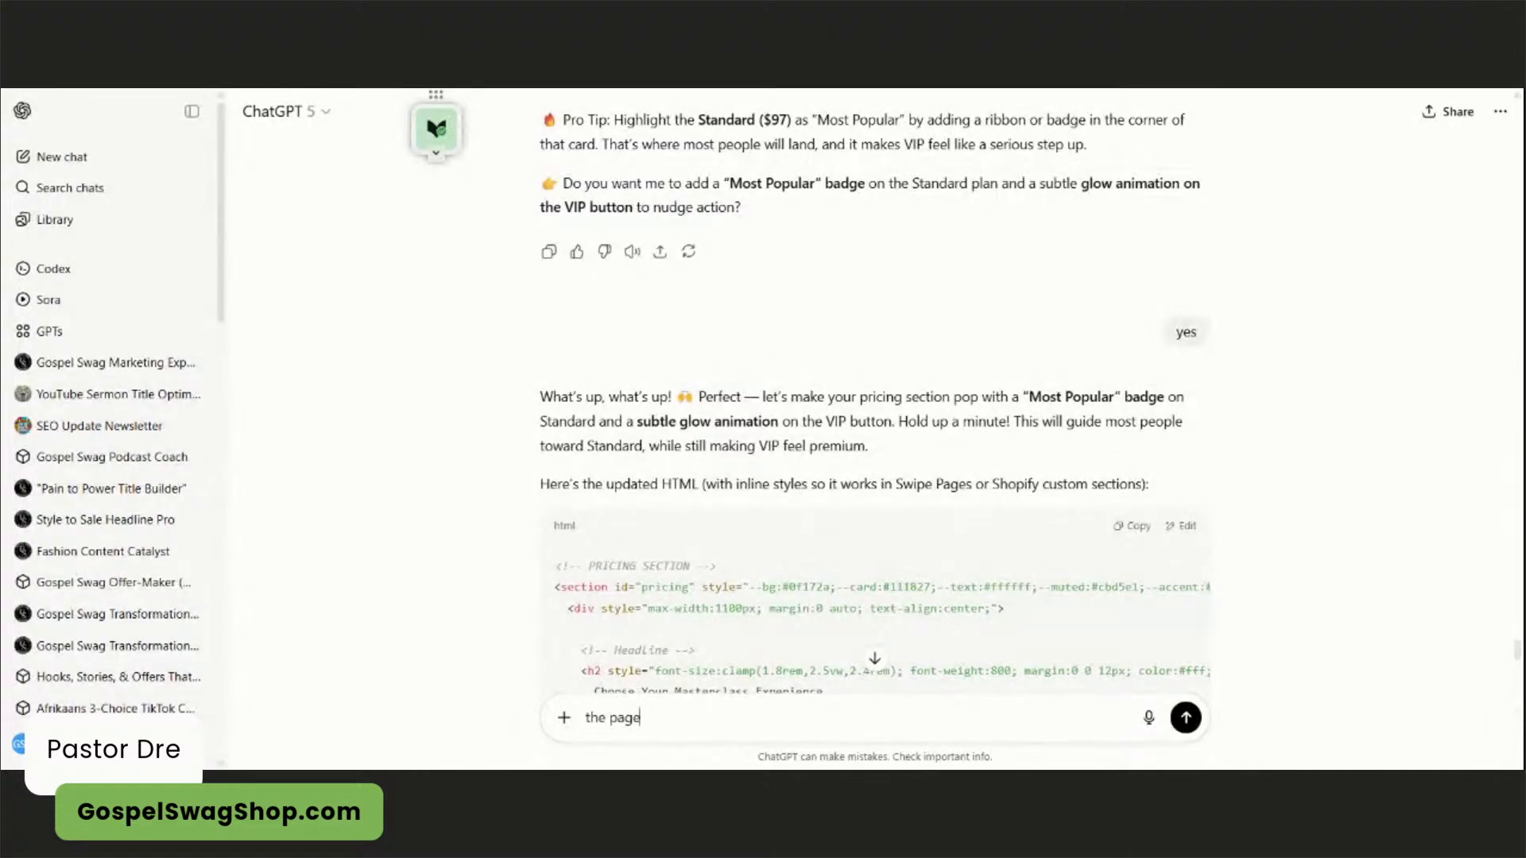
text( is looing)
key(BackSpace)
text(ginf so)
key(BackSpace)
key(BackSpace)
key(BackSpace)
key(BackSpace)
key(BackSpace)
text(ng fire)
key(Return)
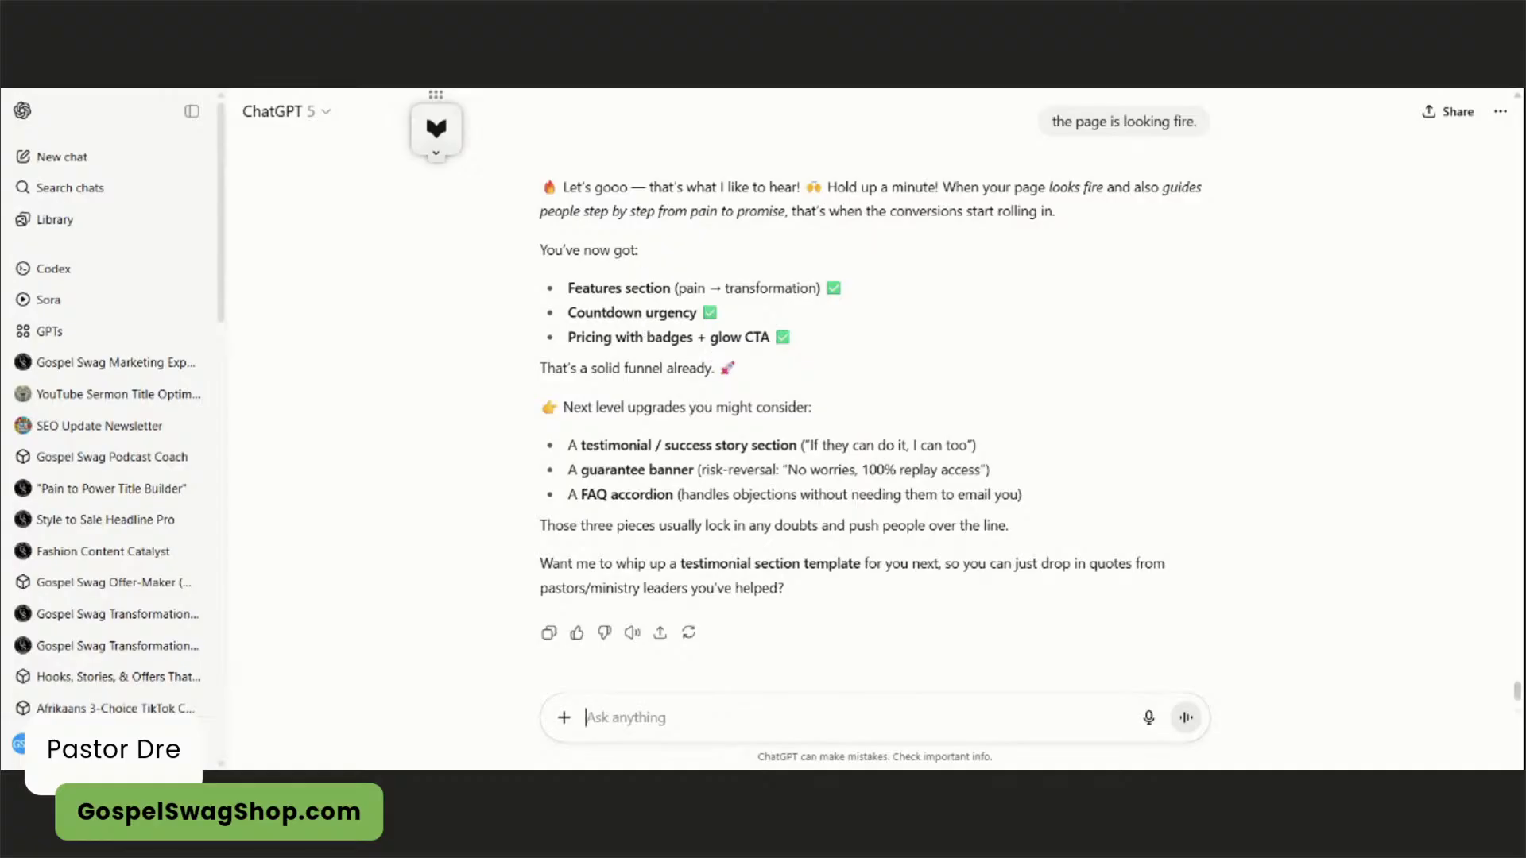
- Send ChatGPT the message "Yes lets add a FAQ section"
scroll(700, 353, down, 1)
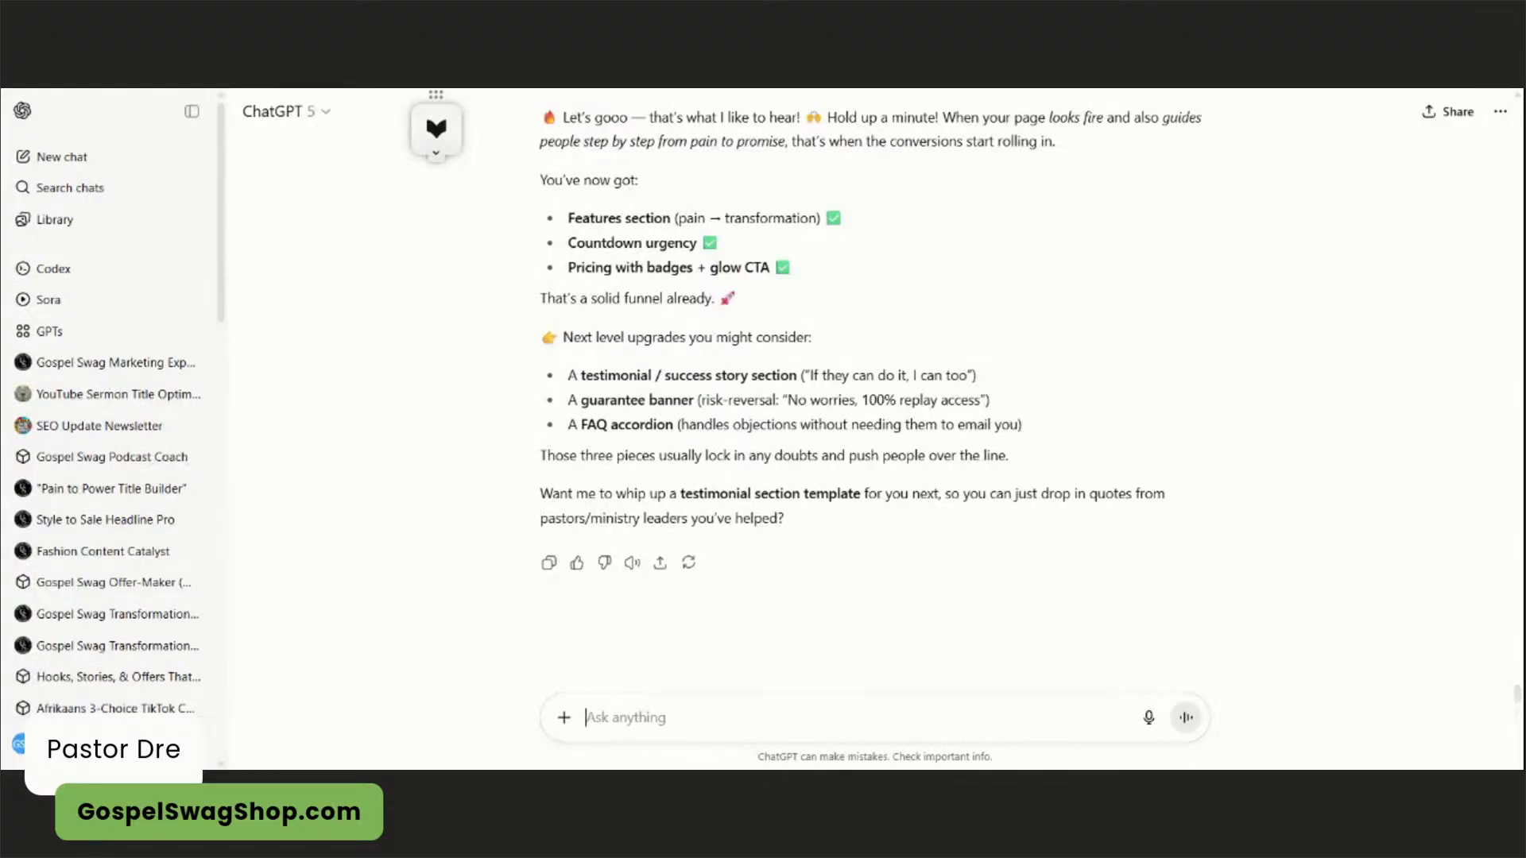
text(Yes lets add)
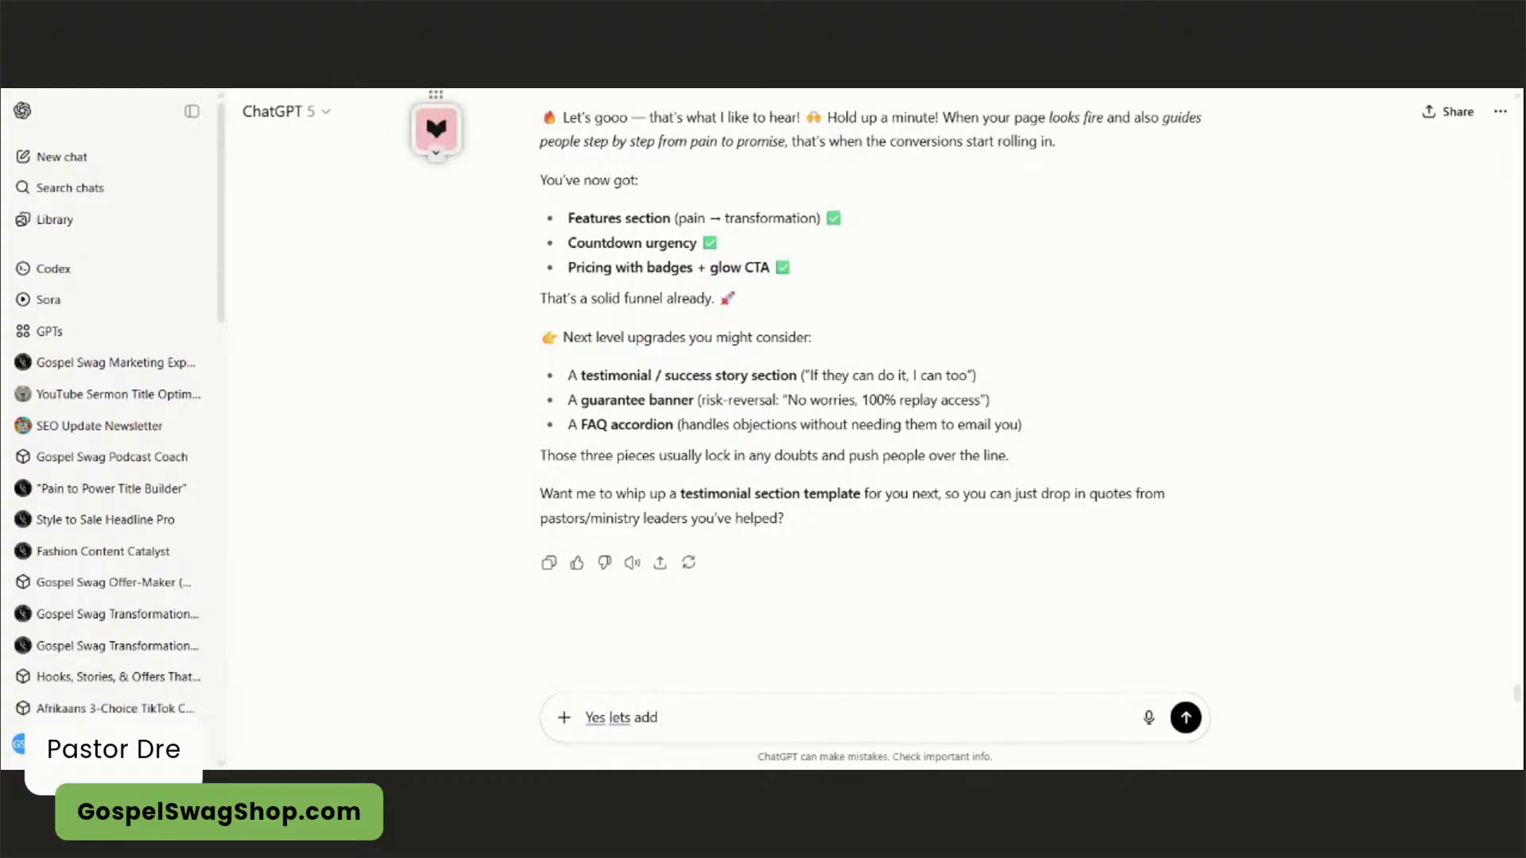
text( a FAQ)
key(BackSpace)
text(Q section)
key(Return)
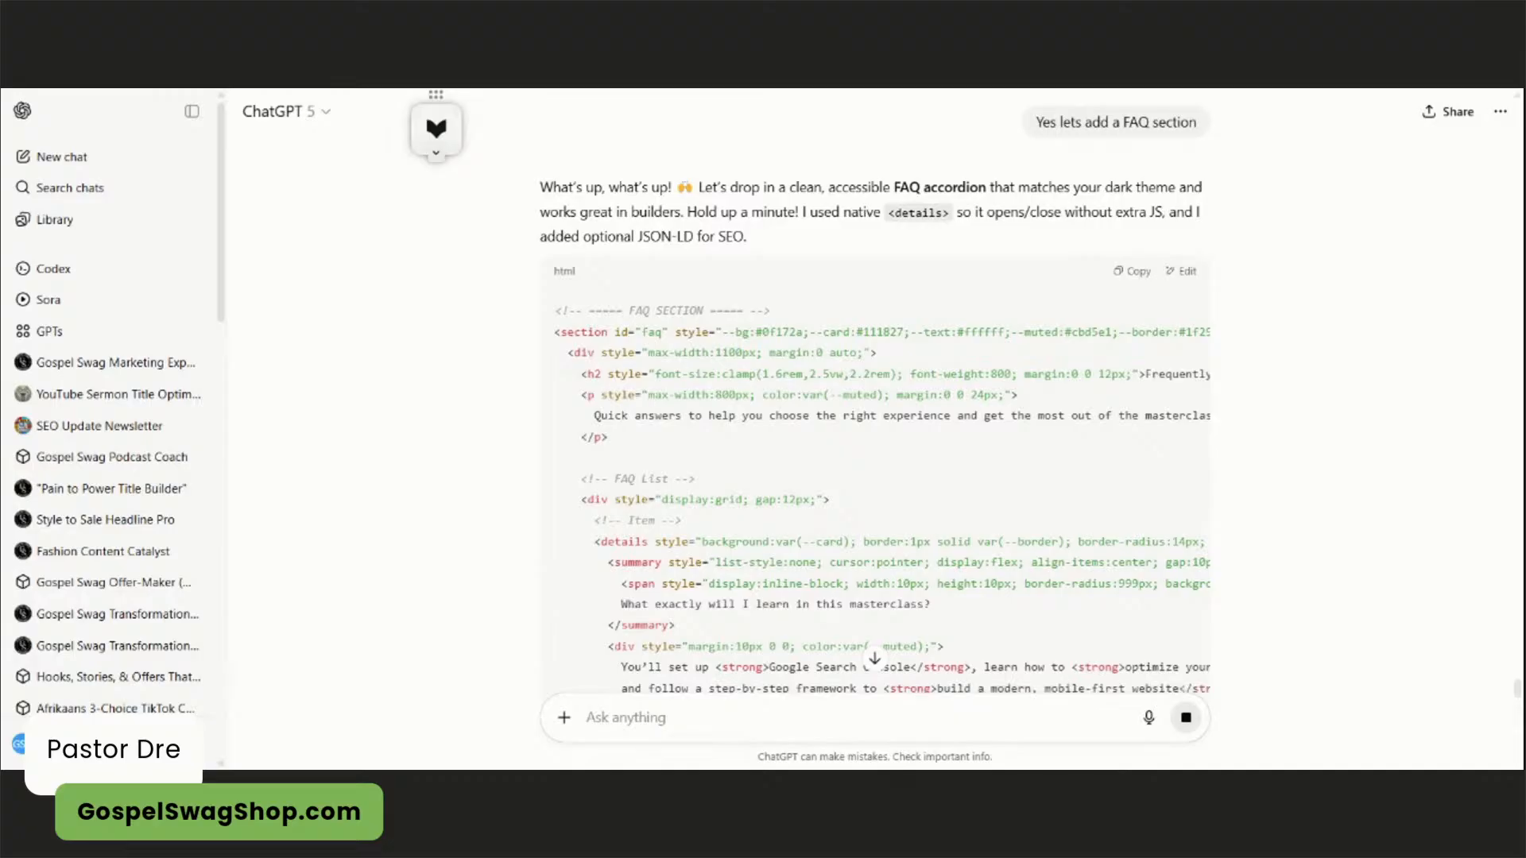
- Review ChatGPT's FAQ accordion answer through the optional JSON-LD part, and copy the HTML code of the FAQ section
scroll(719, 493, up, 1)
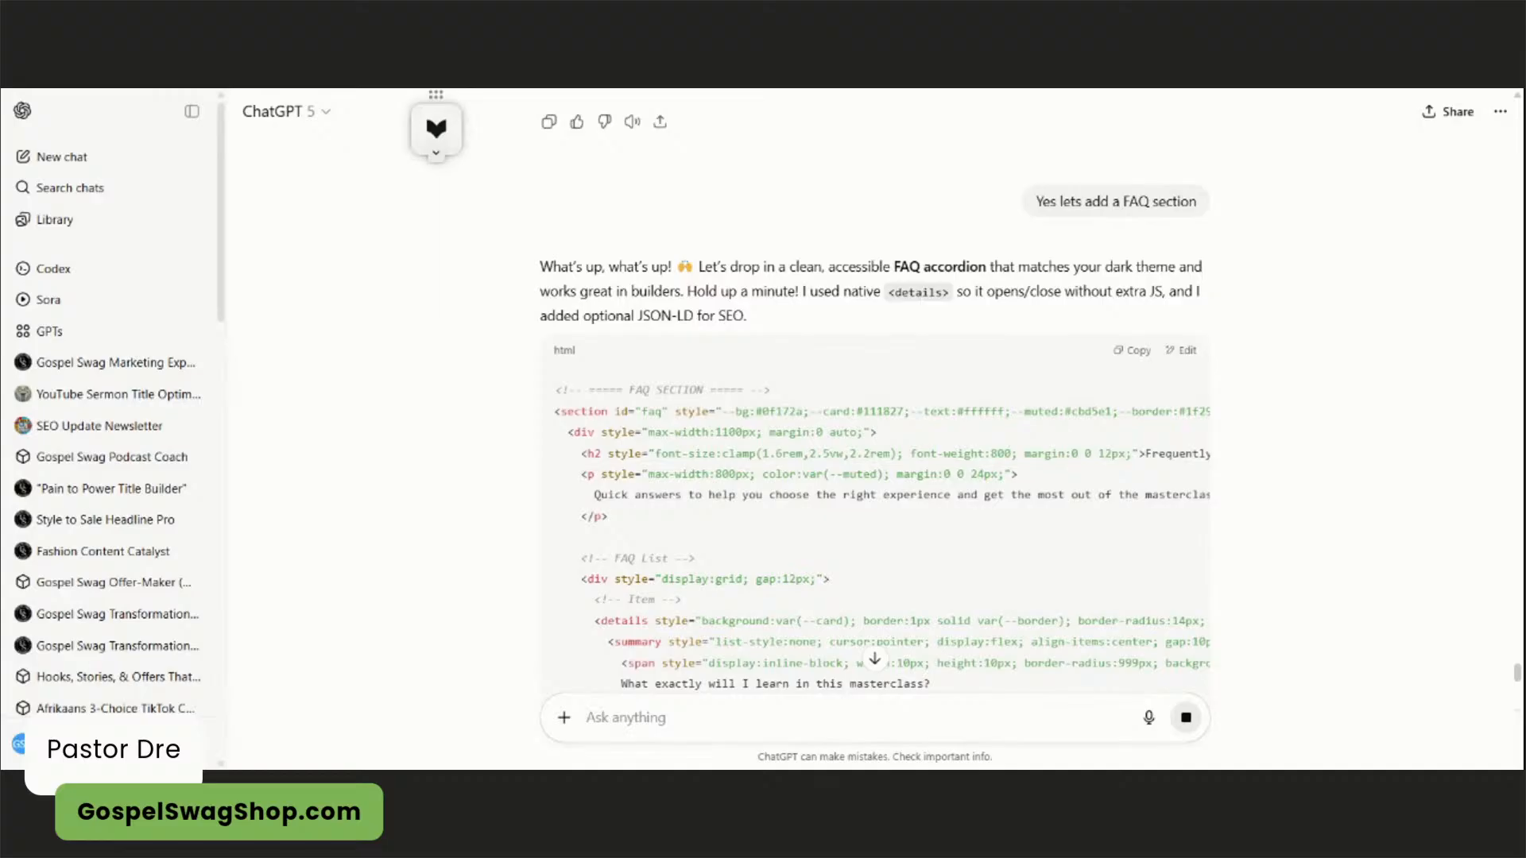
scroll(1005, 310, down, 8)
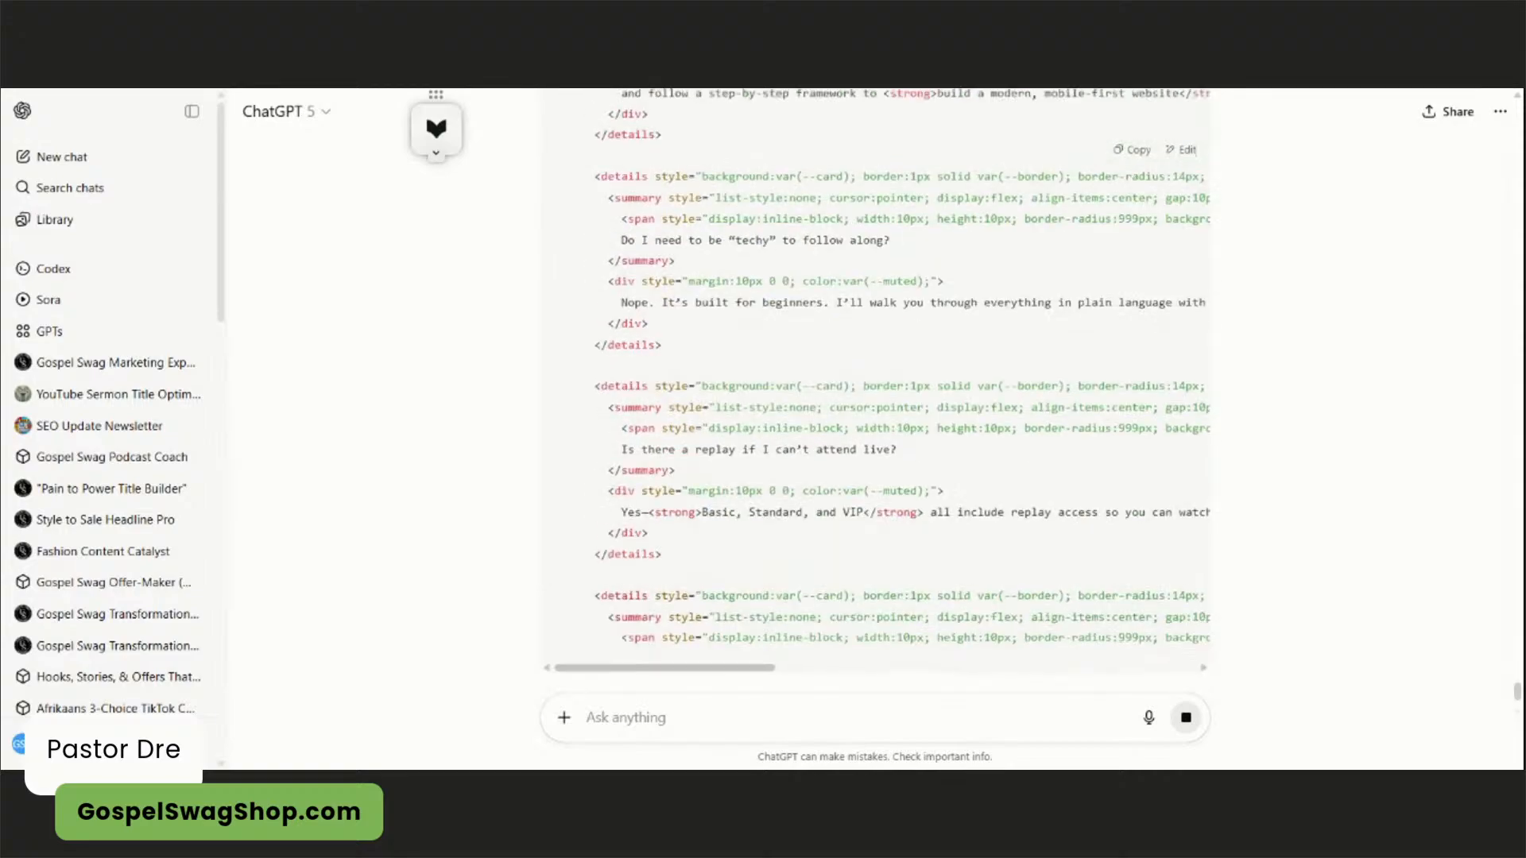
scroll(1054, 335, down, 2)
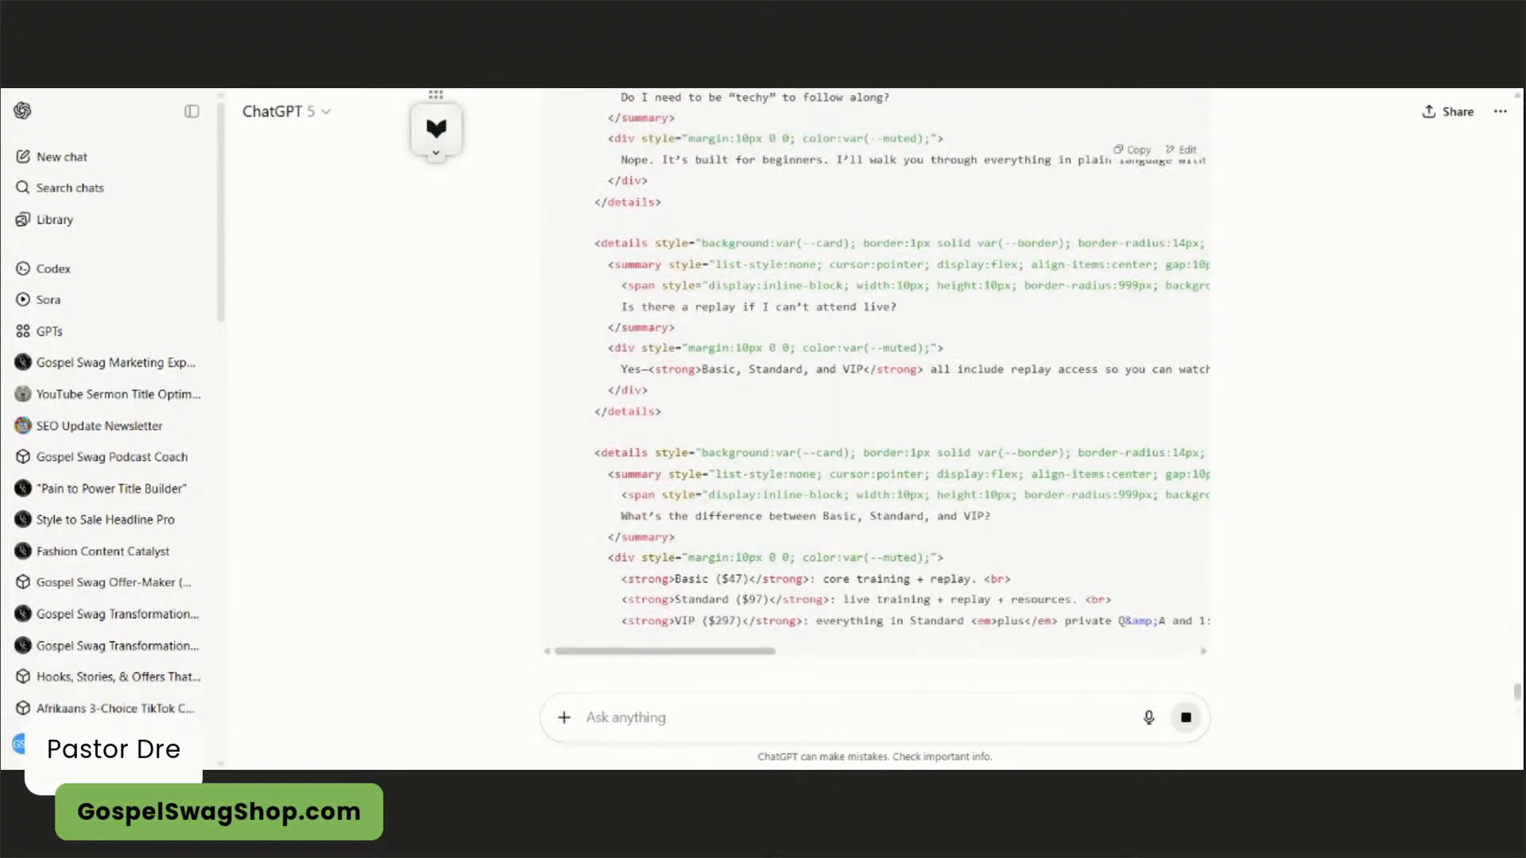
scroll(1072, 360, down, 2)
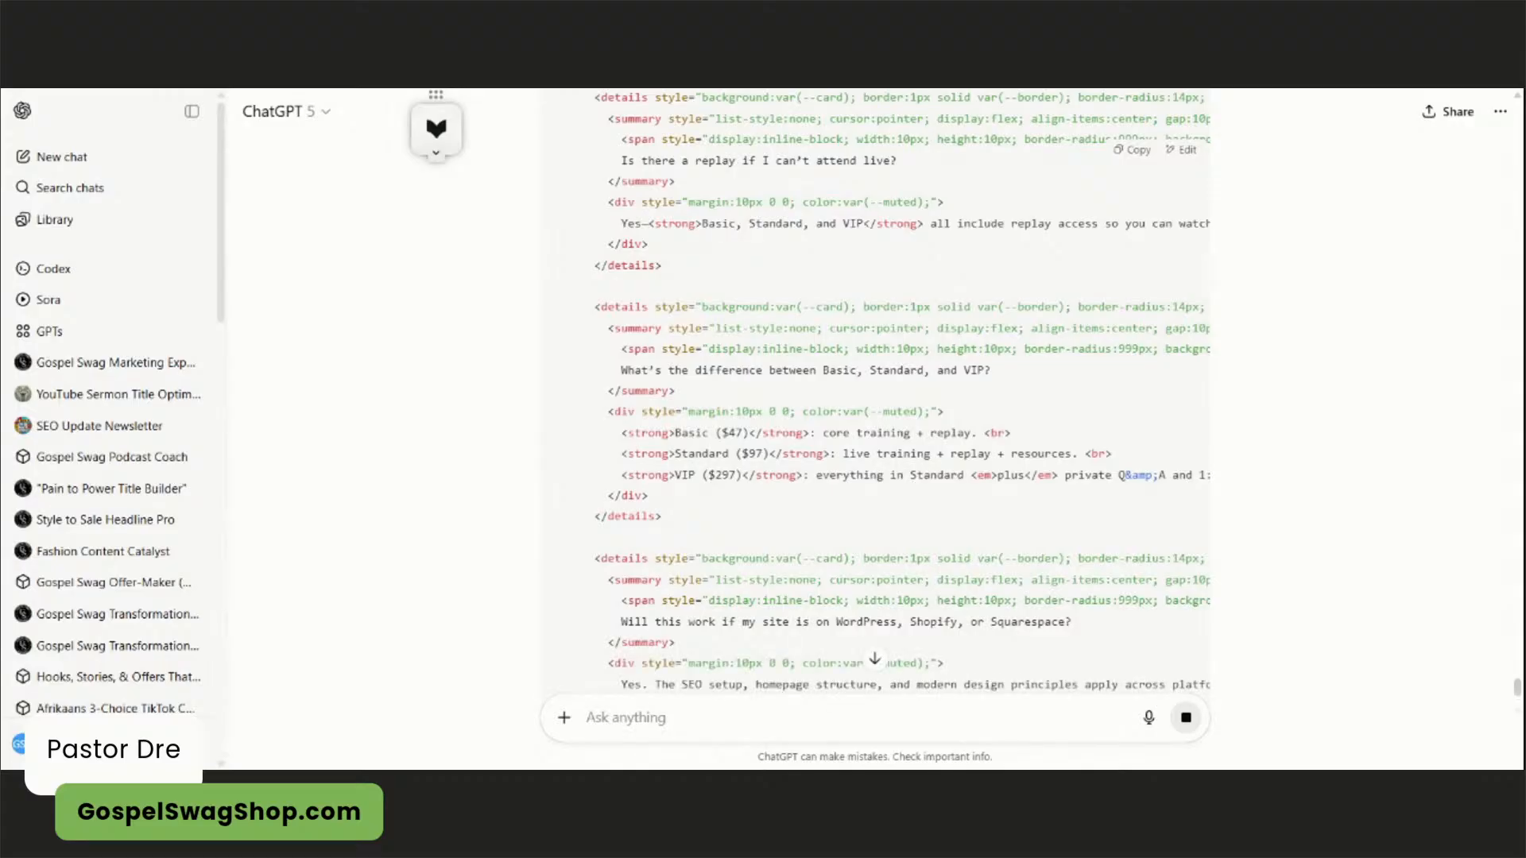
scroll(875, 390, down, 4)
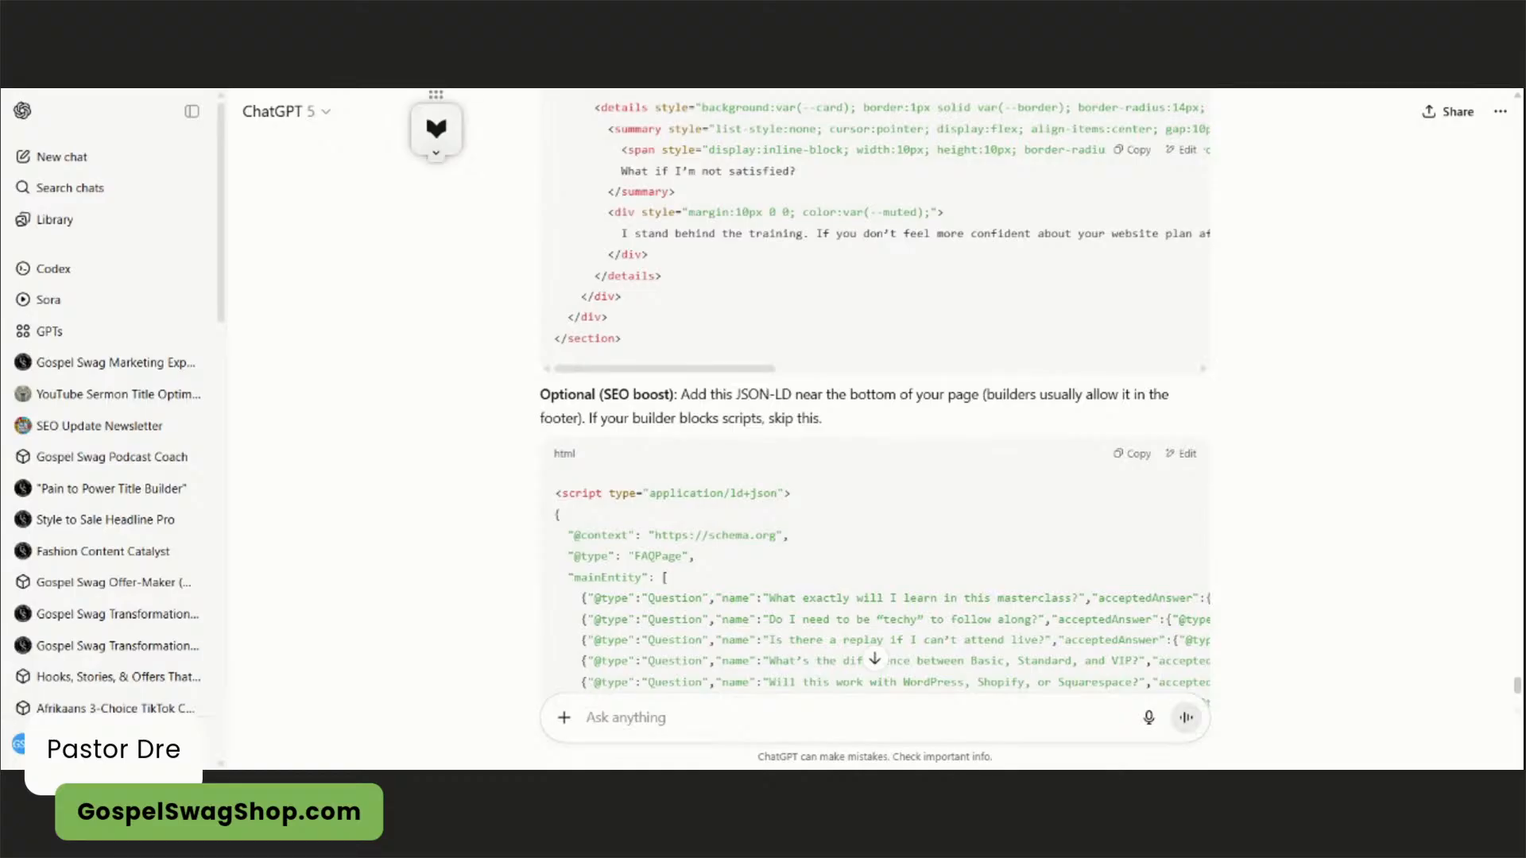
scroll(849, 422, down, 4)
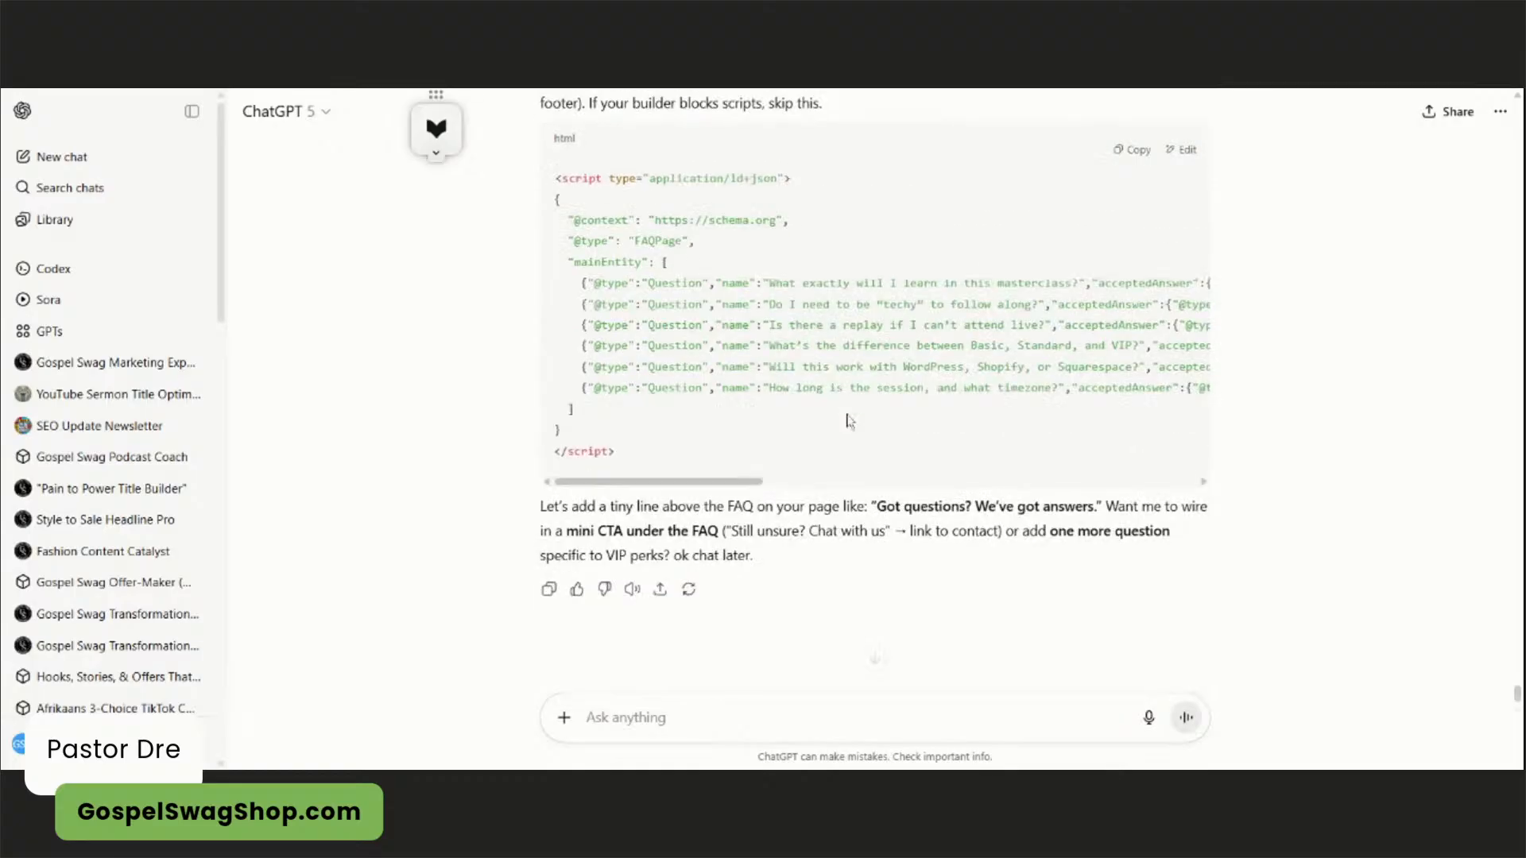
scroll(851, 423, up, 5)
scroll(851, 423, up, 4)
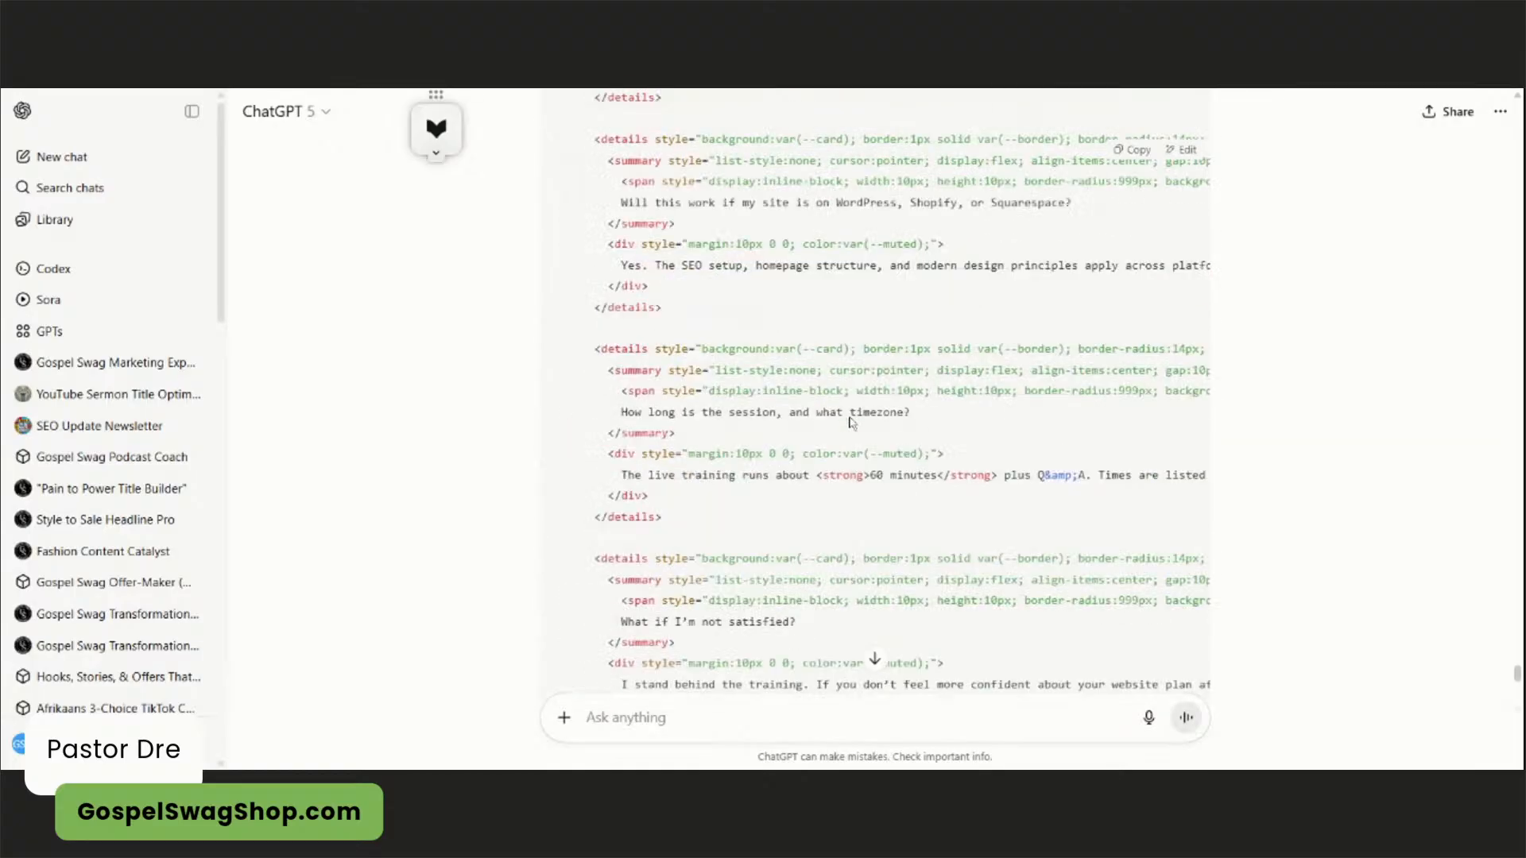
scroll(851, 423, up, 10)
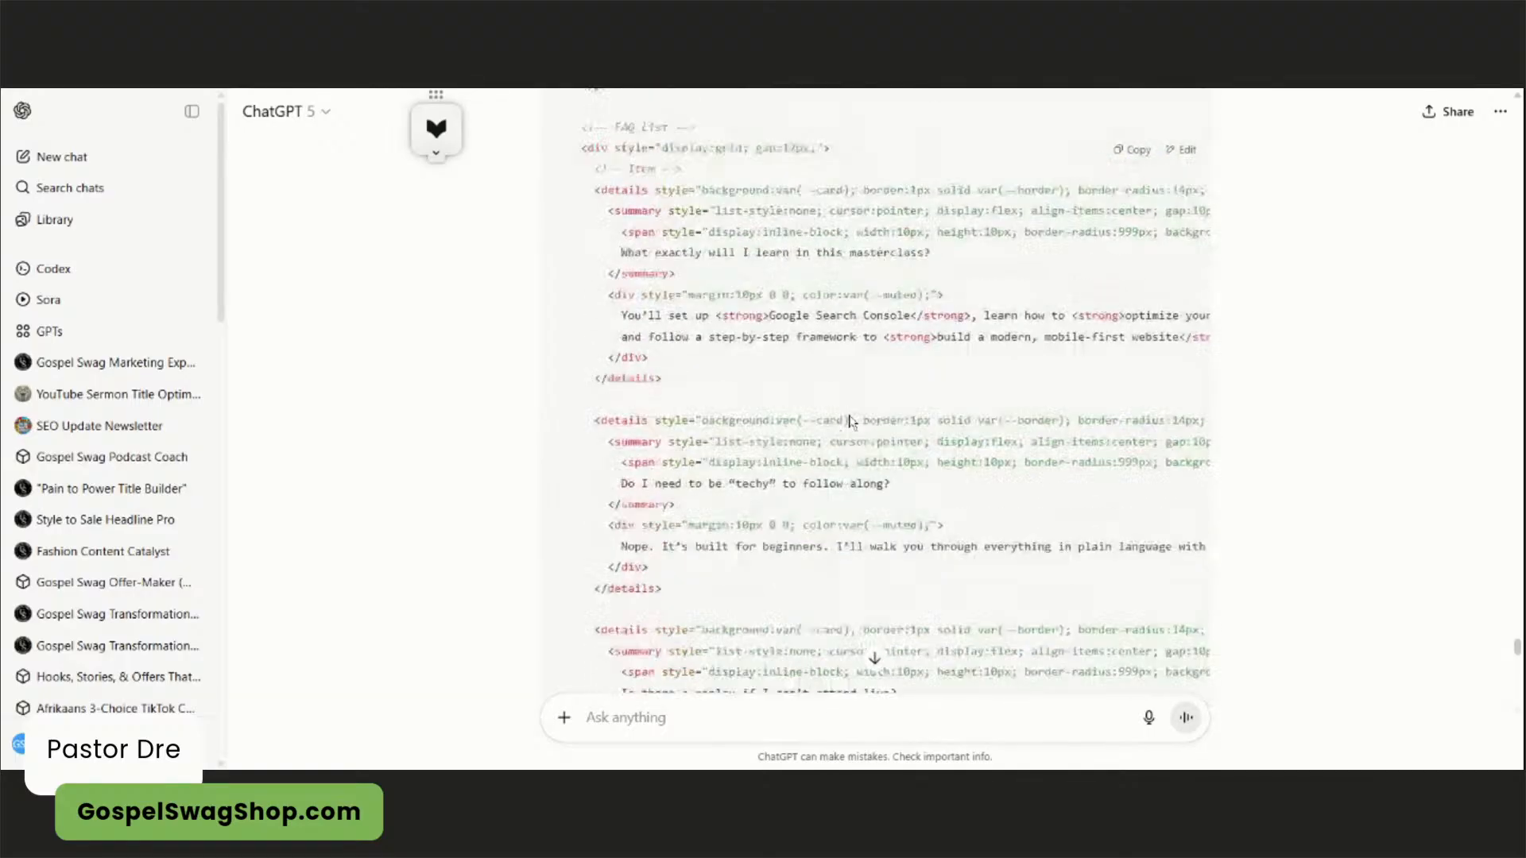
scroll(850, 422, up, 2)
click(1131, 397)
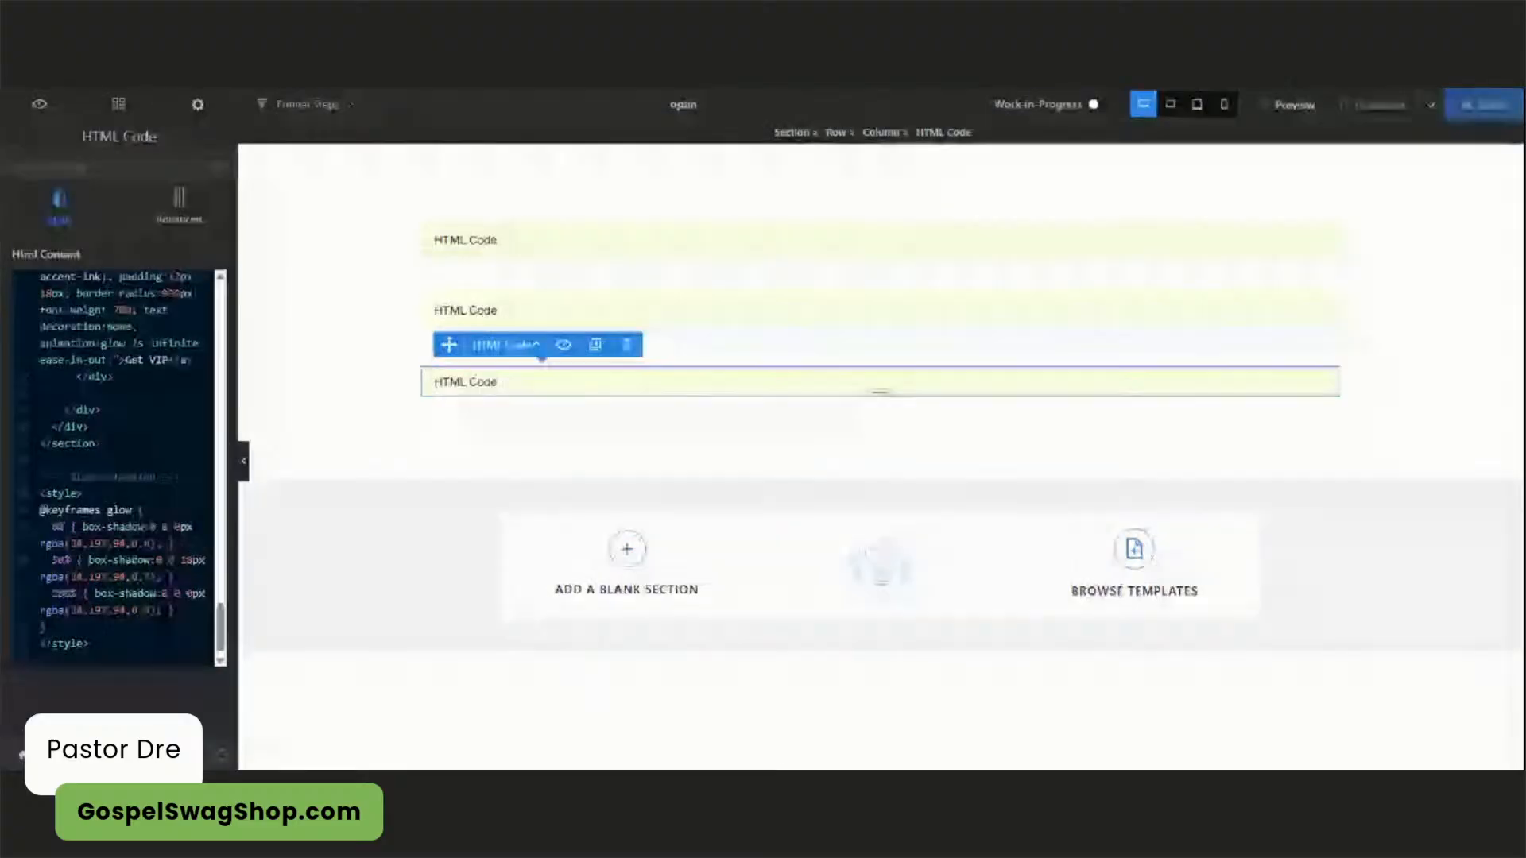
- In the Swipe Pages optin editor, duplicate the pricing HTML Code block and replace the copy's content with the copied FAQ code
click(598, 345)
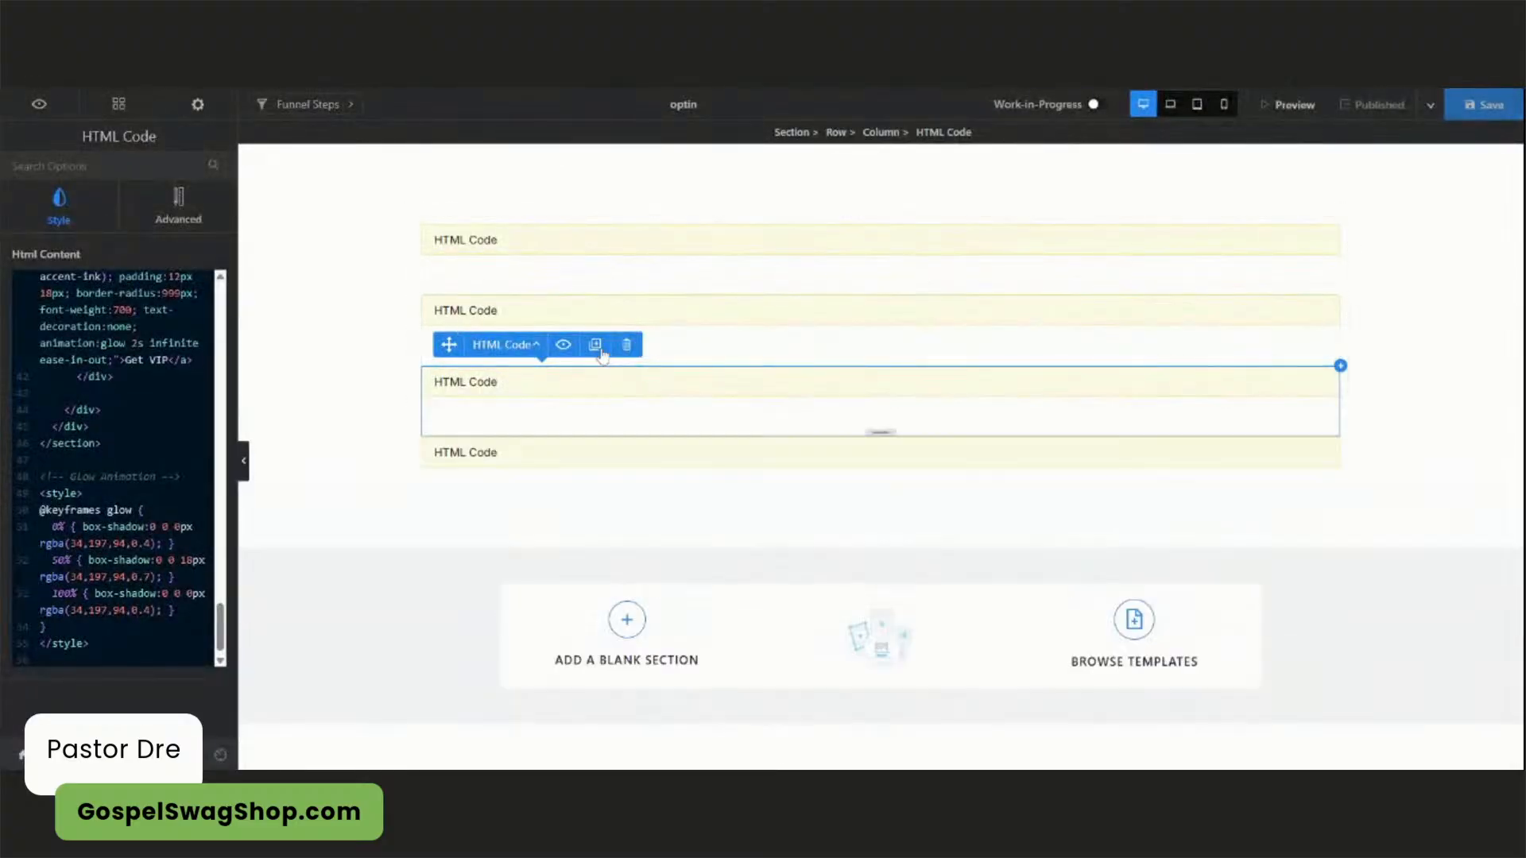
click(556, 450)
click(182, 470)
key(ctrl+a)
key(BackSpace)
key(ctrl+v)
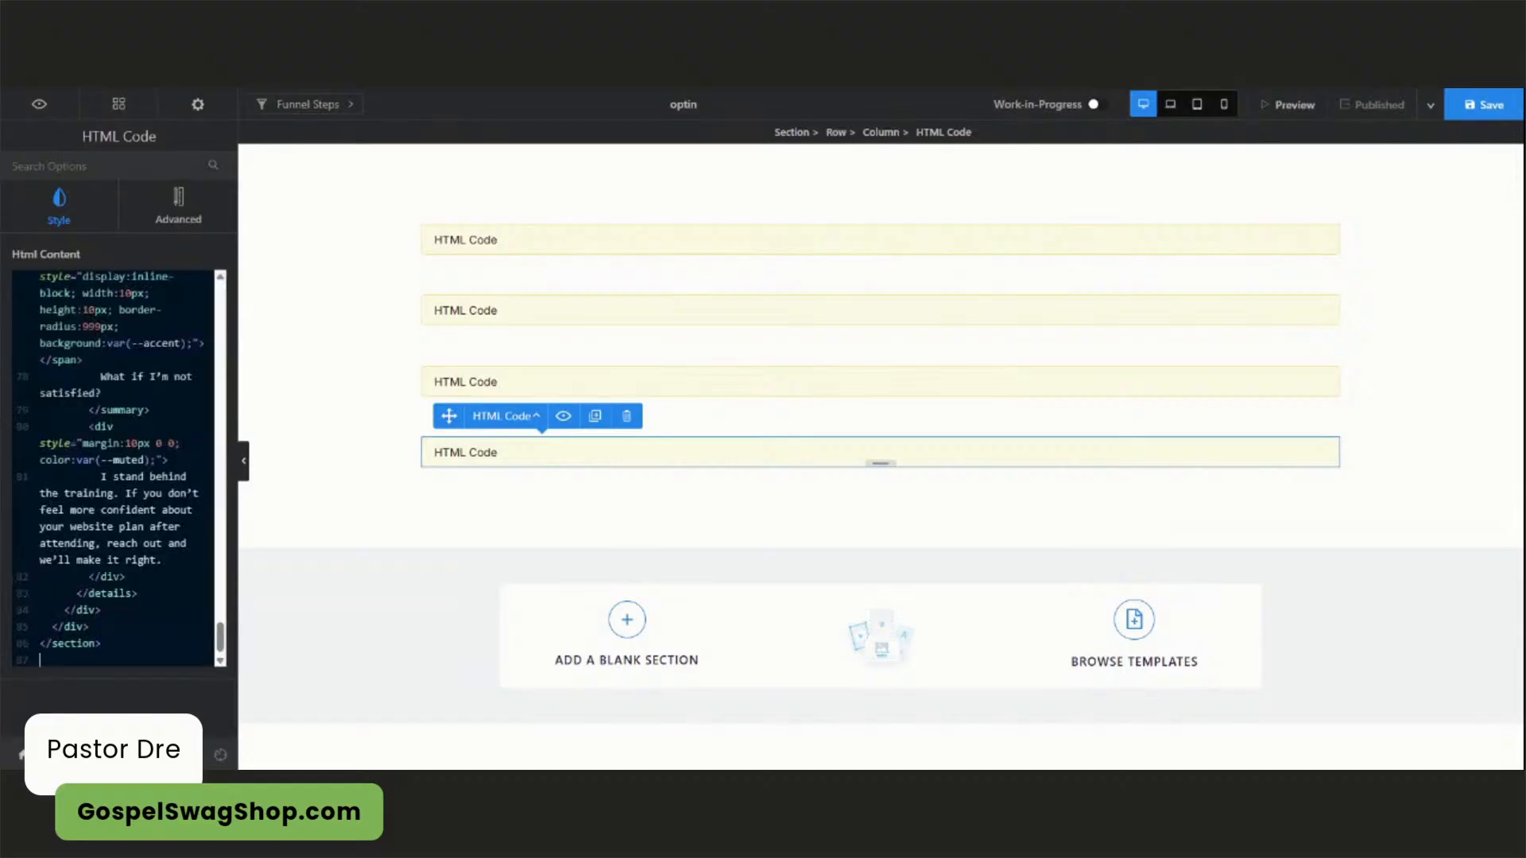
- Save and publish the optin page, and go to the Frequently Asked Questions section on its live version
click(1490, 115)
click(1393, 112)
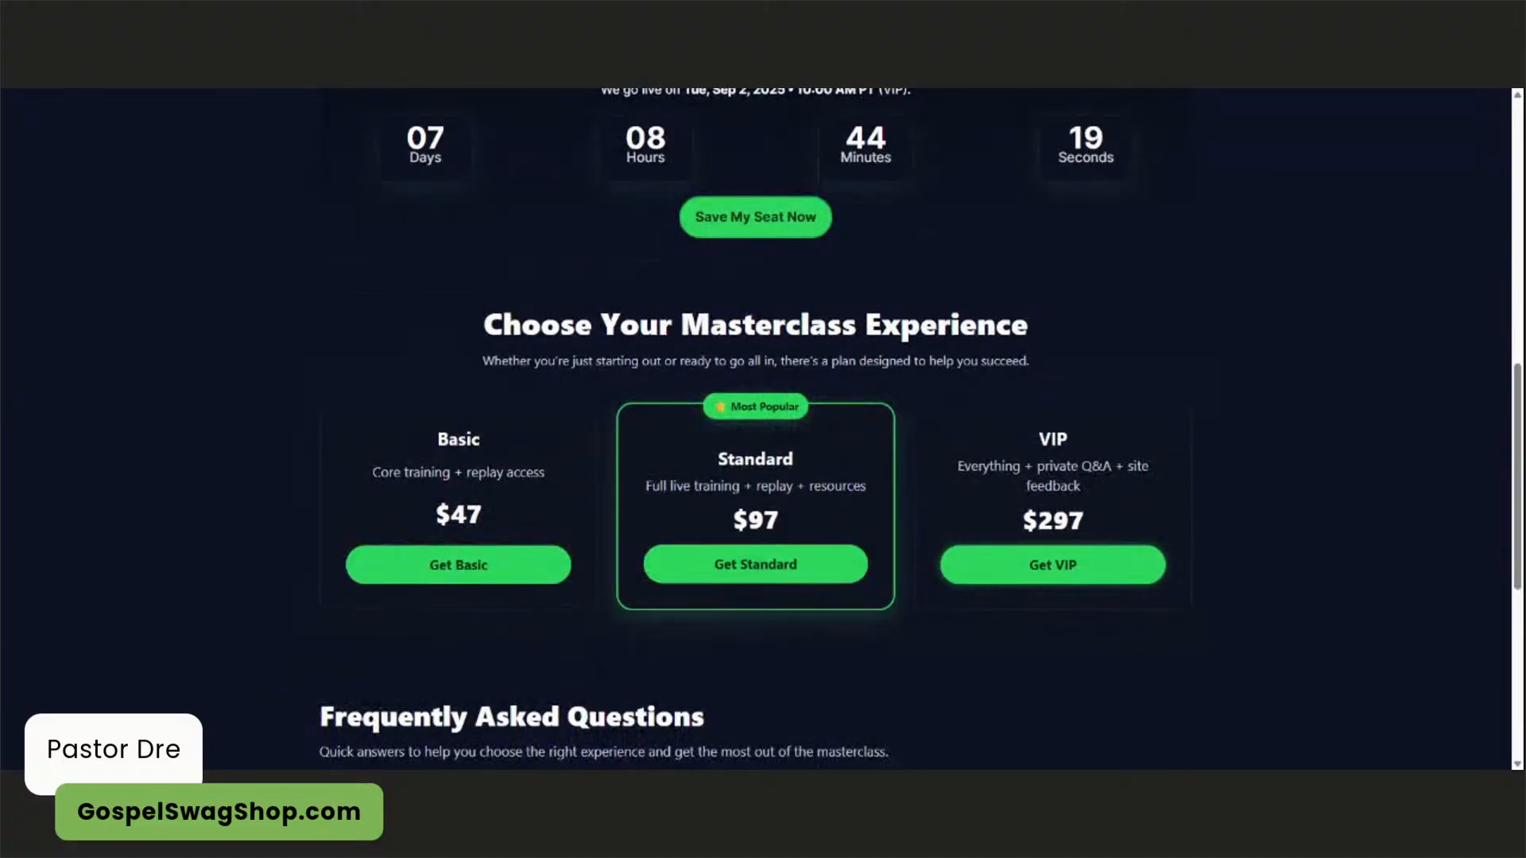
scroll(730, 464, down, 4)
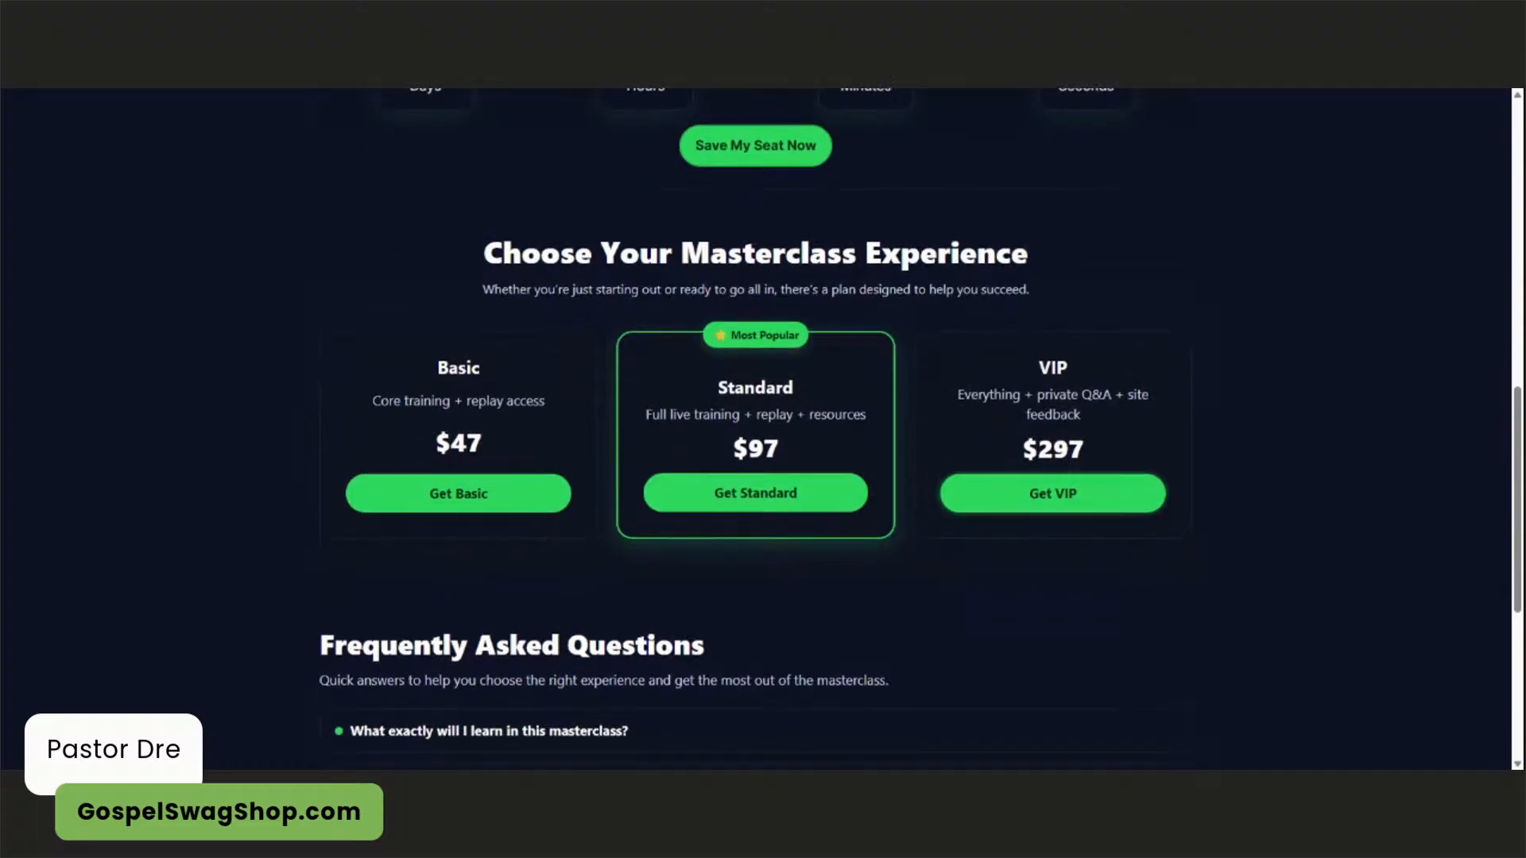
scroll(730, 464, down, 1)
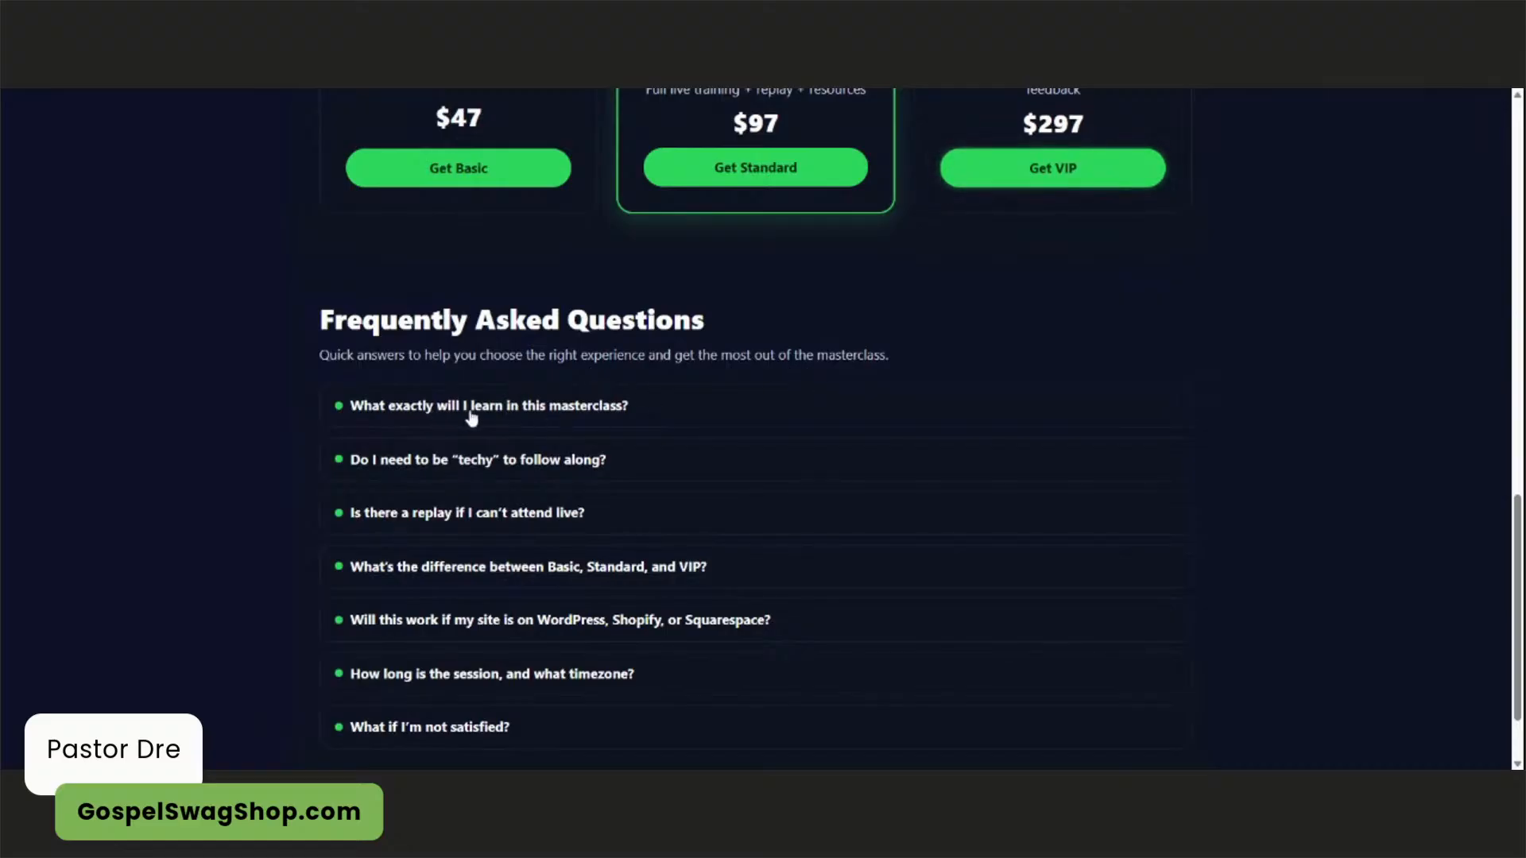
- Expand the FAQ questions one by one on the live page, from the masterclass content to "What if I'm not satisfied?", and read the answers
click(577, 419)
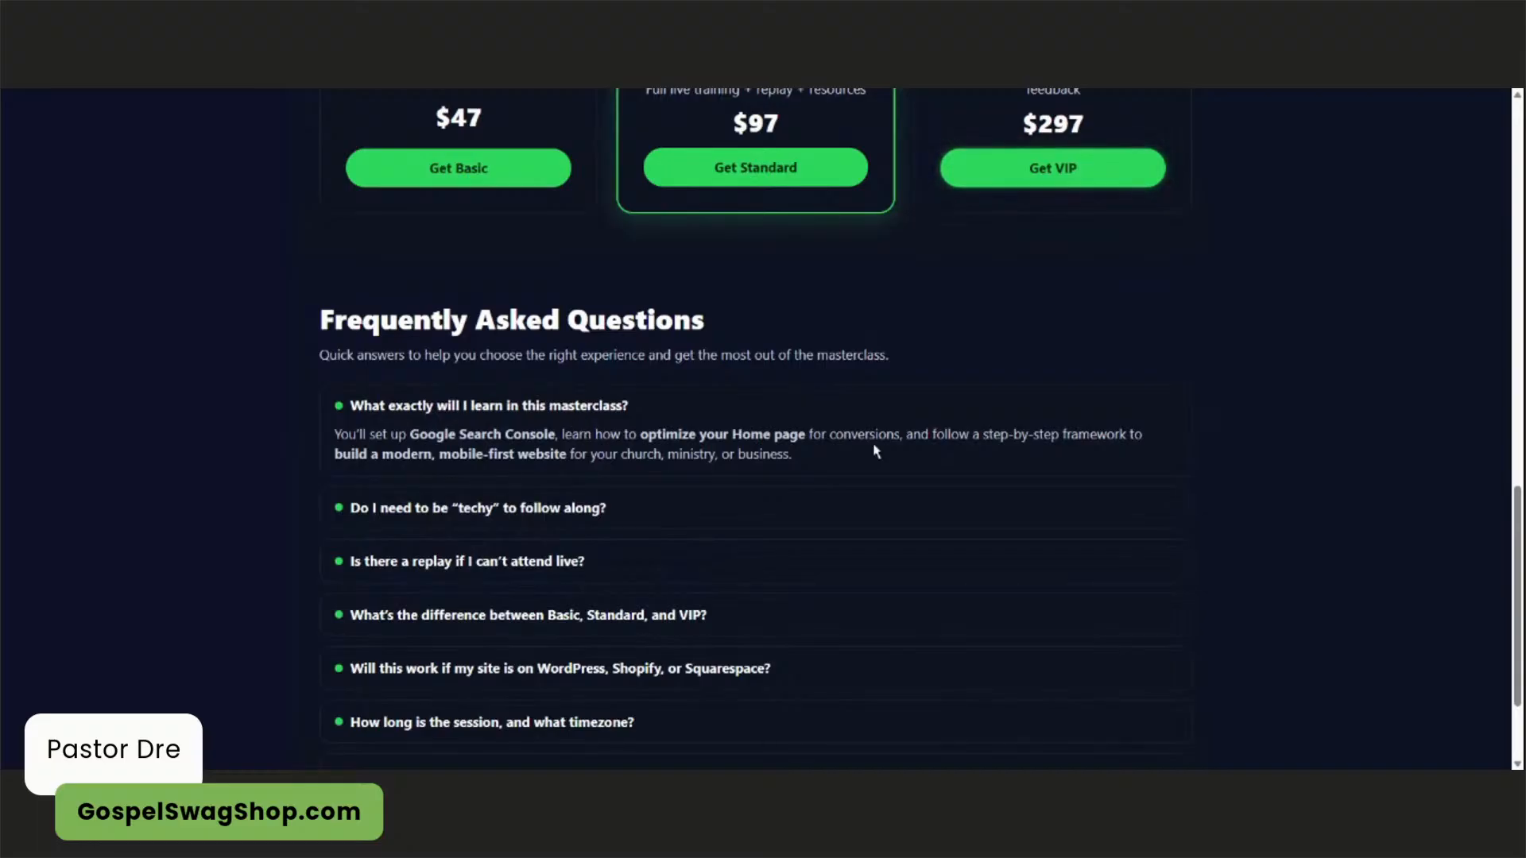
click(463, 511)
scroll(467, 509, down, 2)
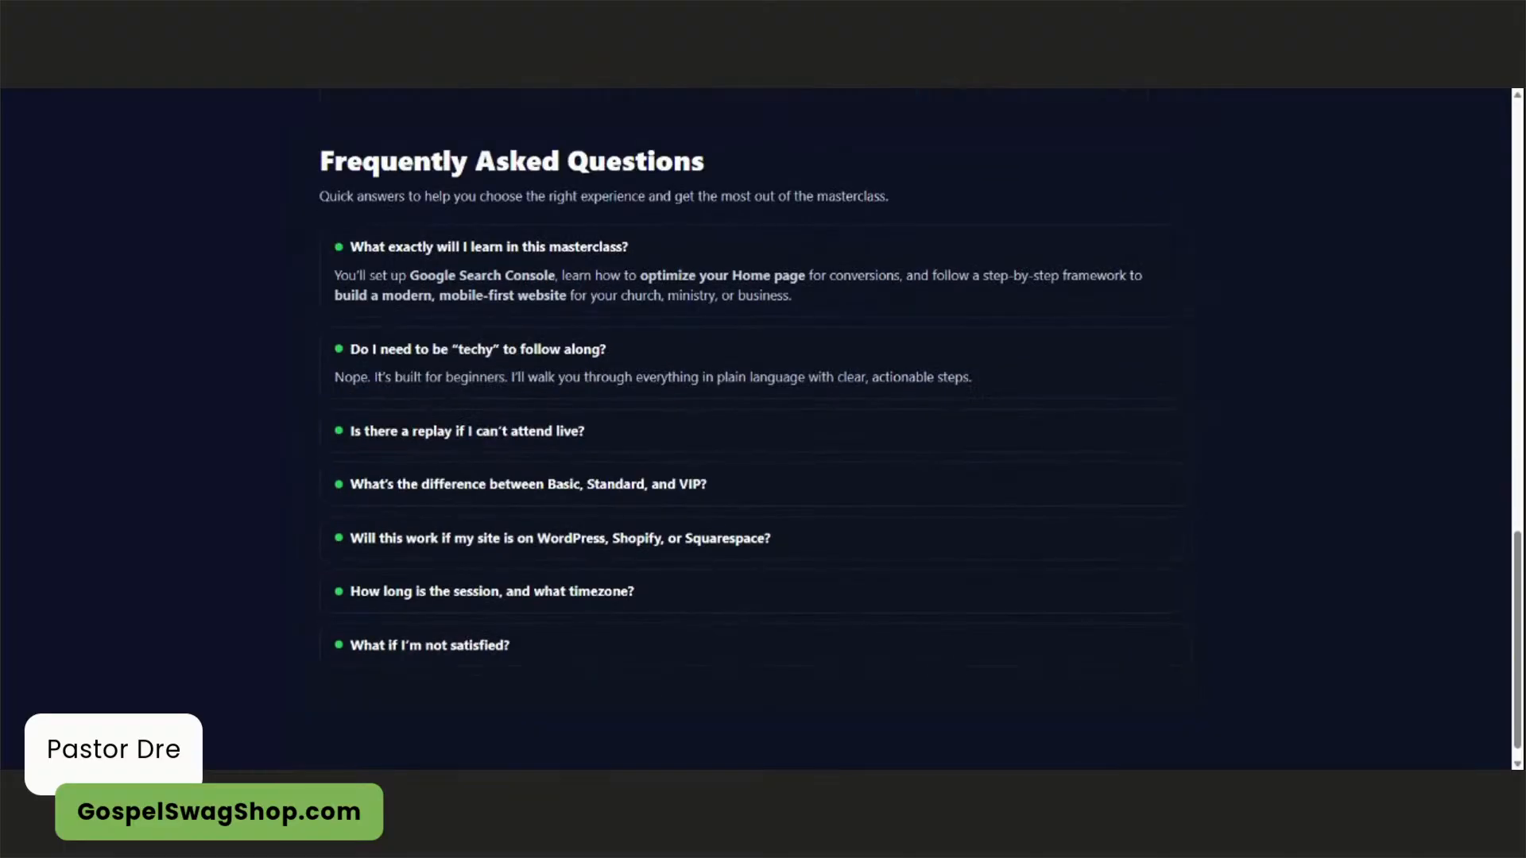
click(439, 434)
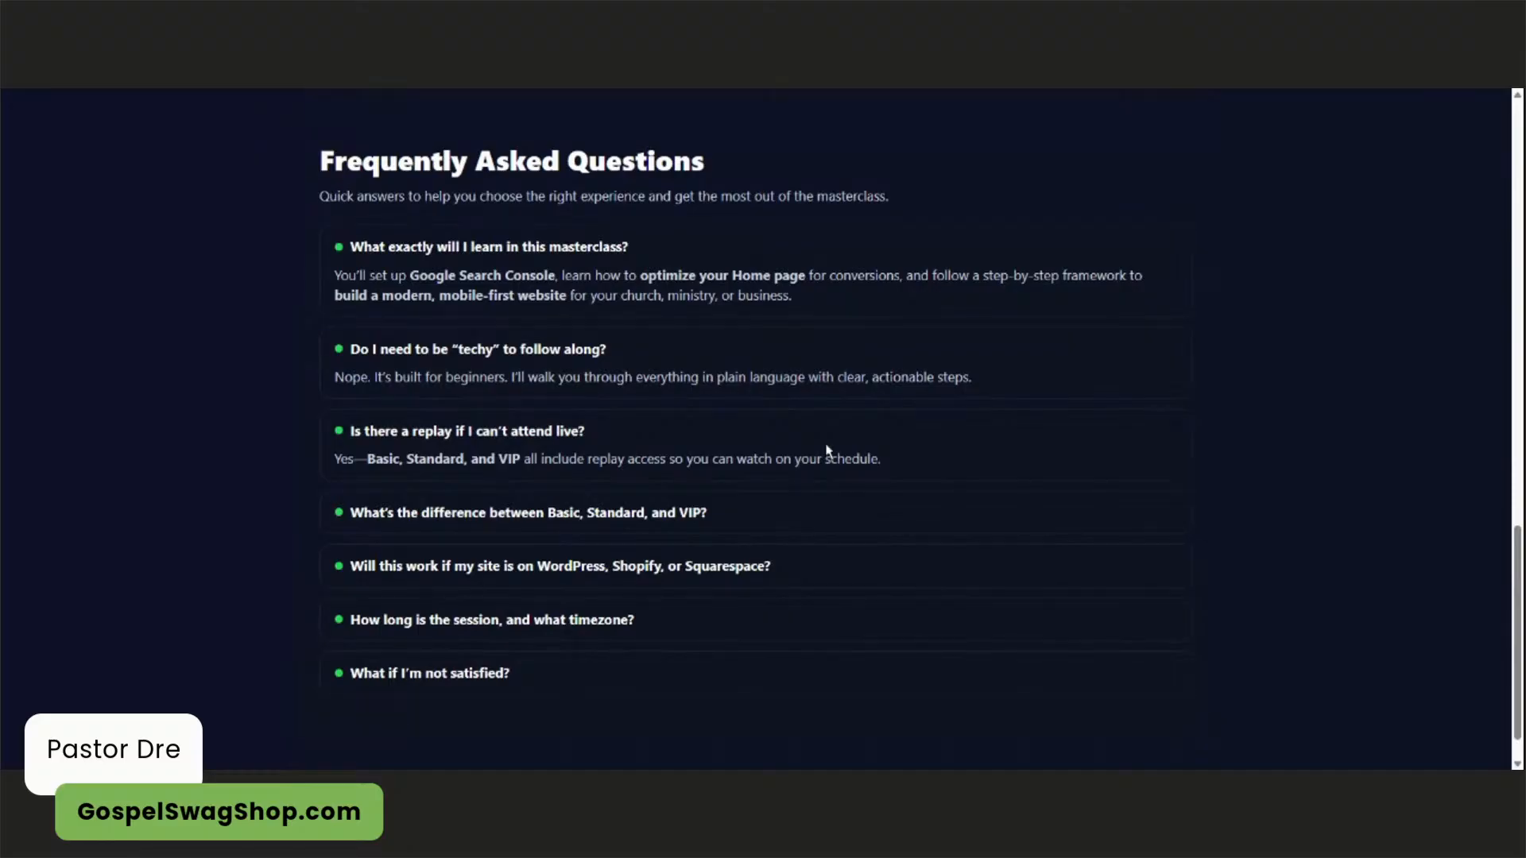
click(427, 518)
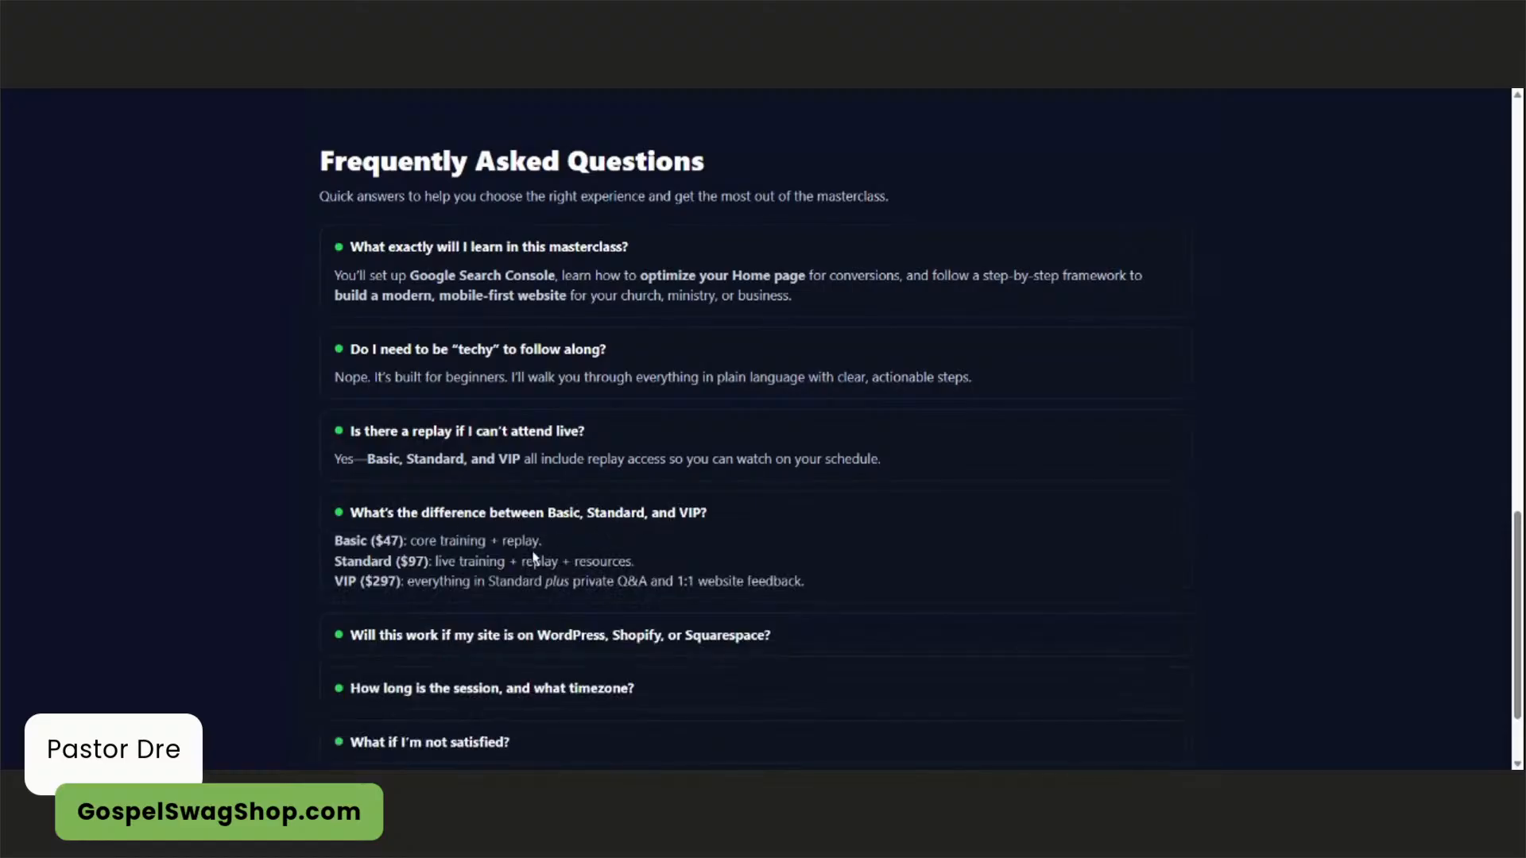
scroll(477, 538, down, 2)
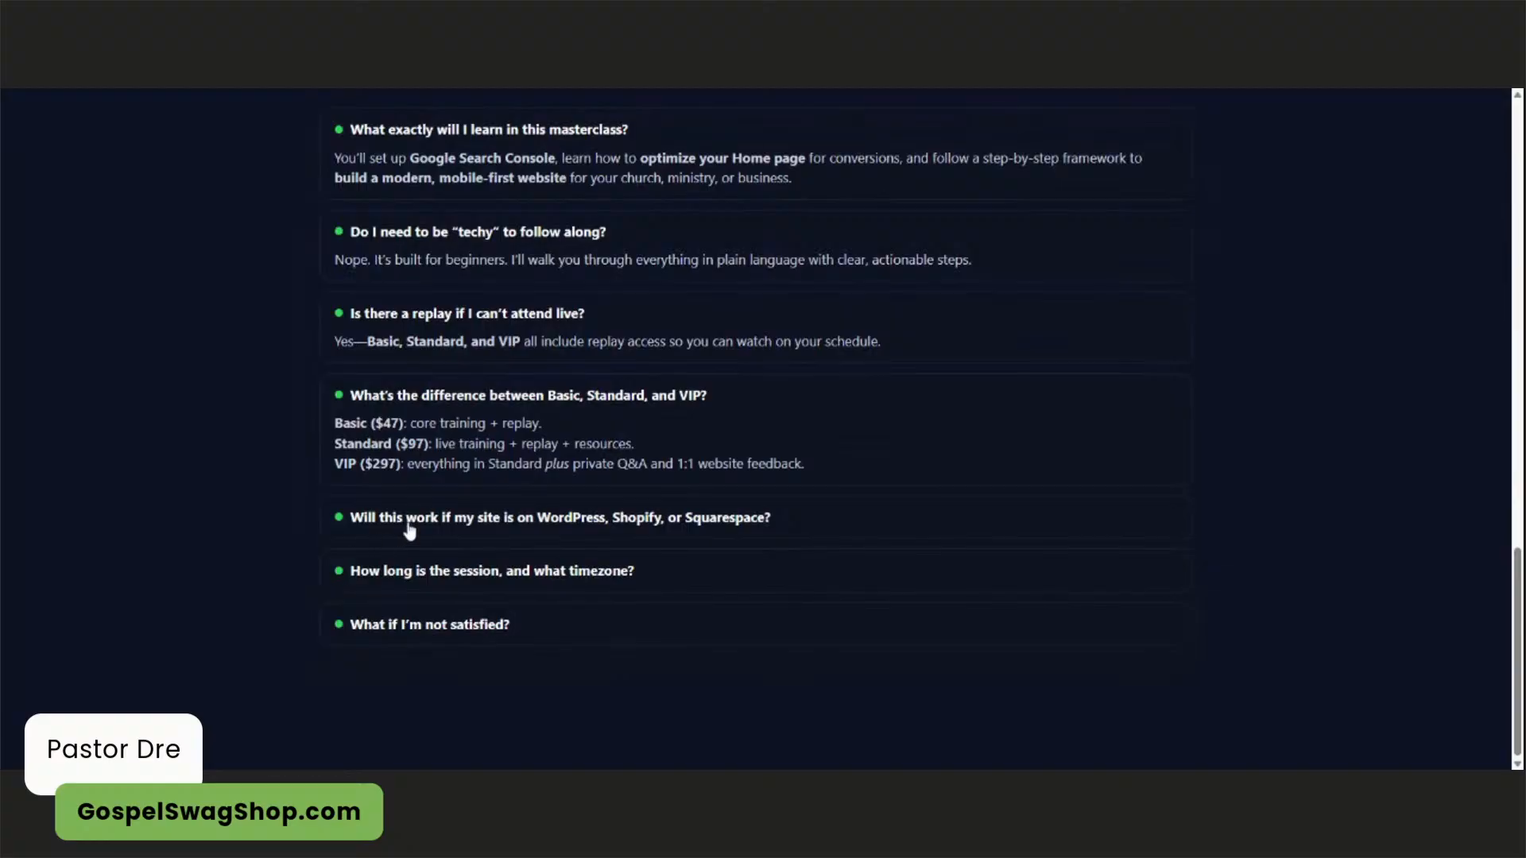
click(554, 526)
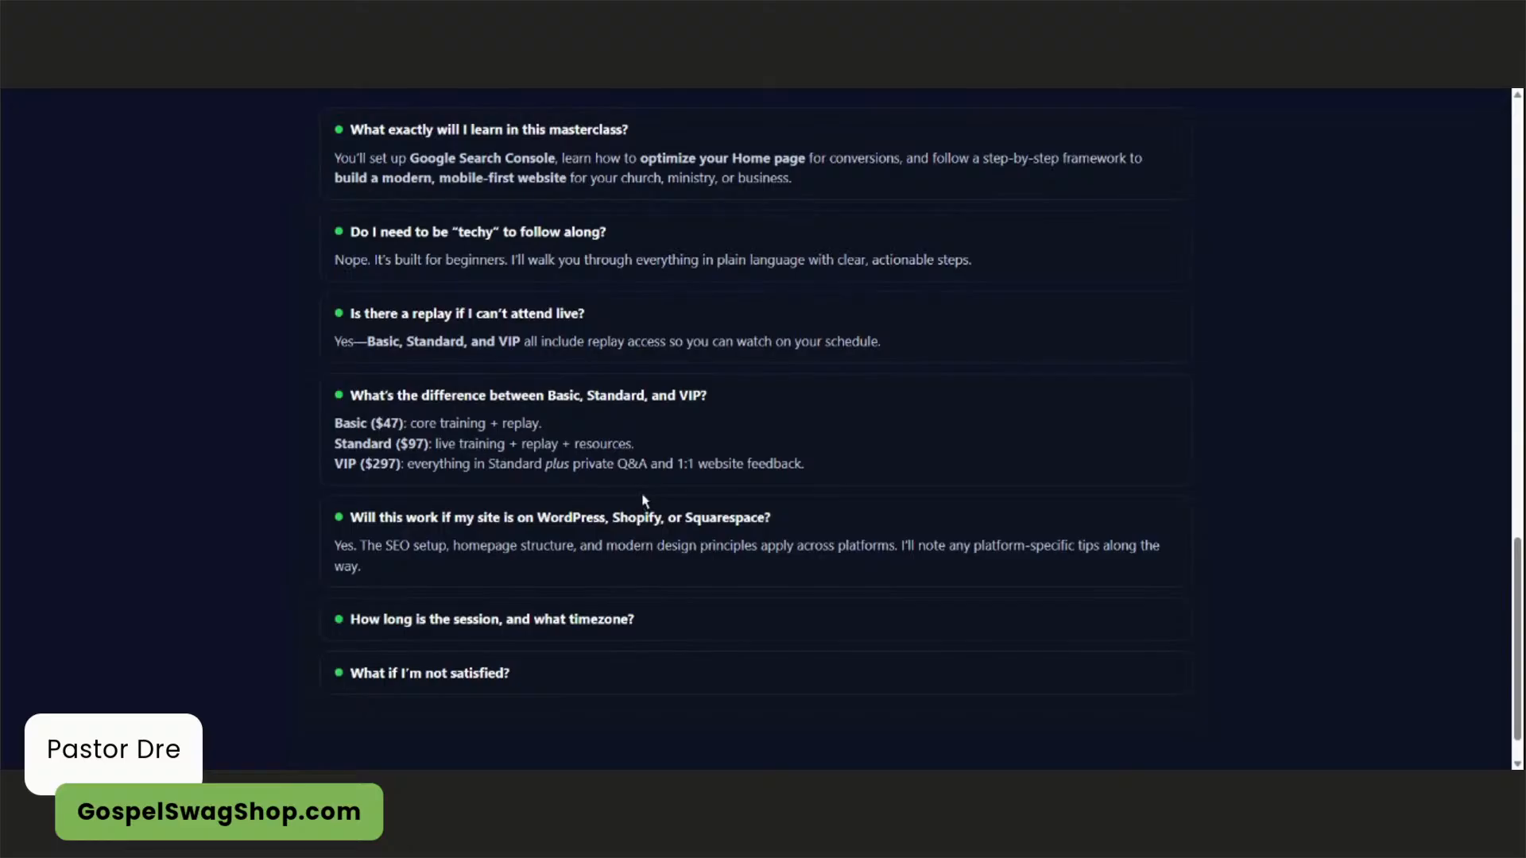
click(521, 628)
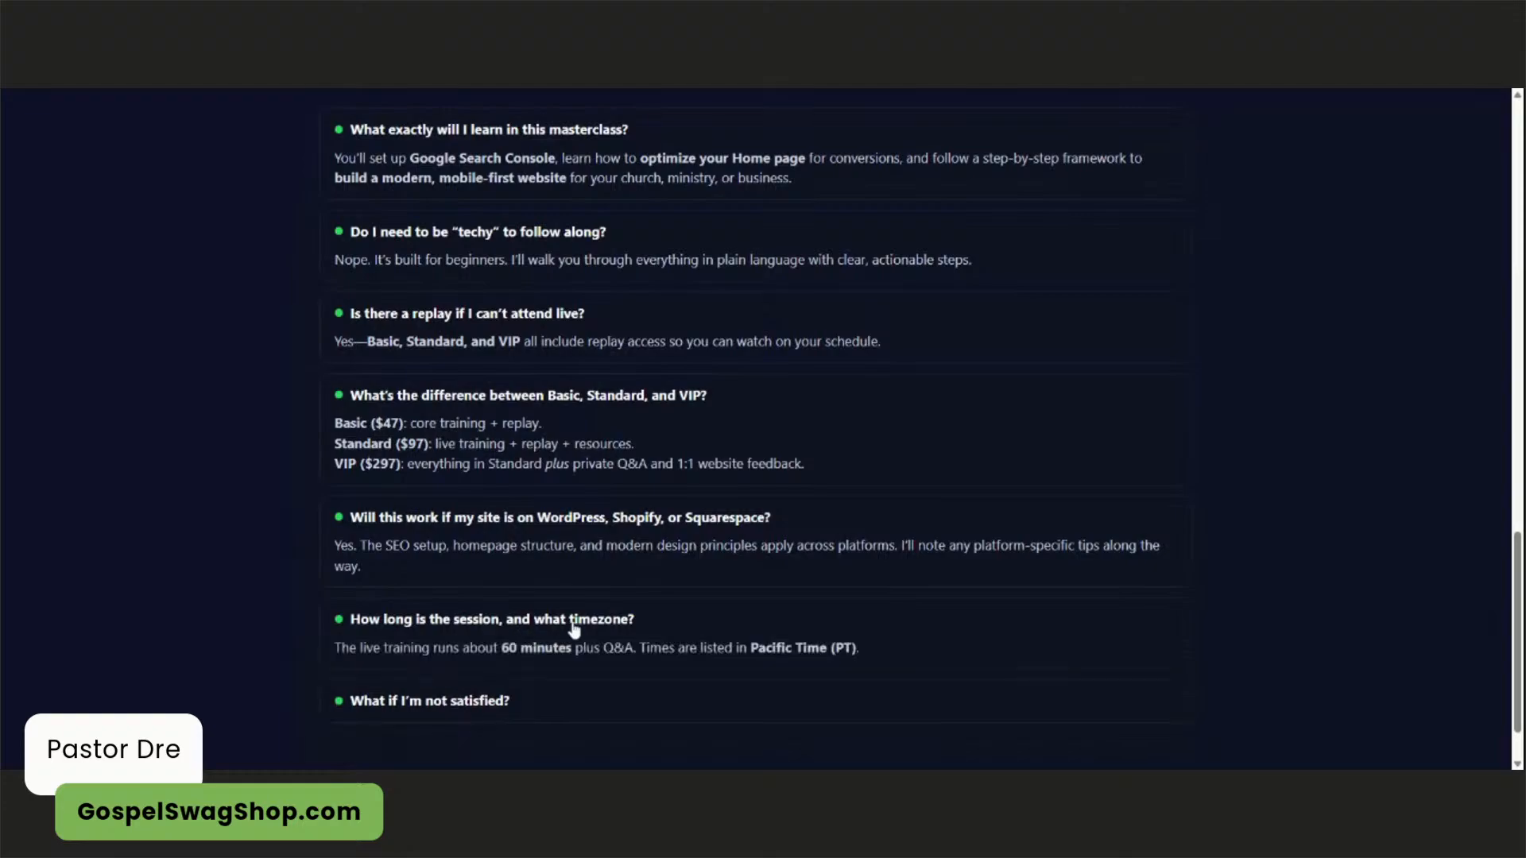
scroll(584, 631, down, 1)
click(479, 627)
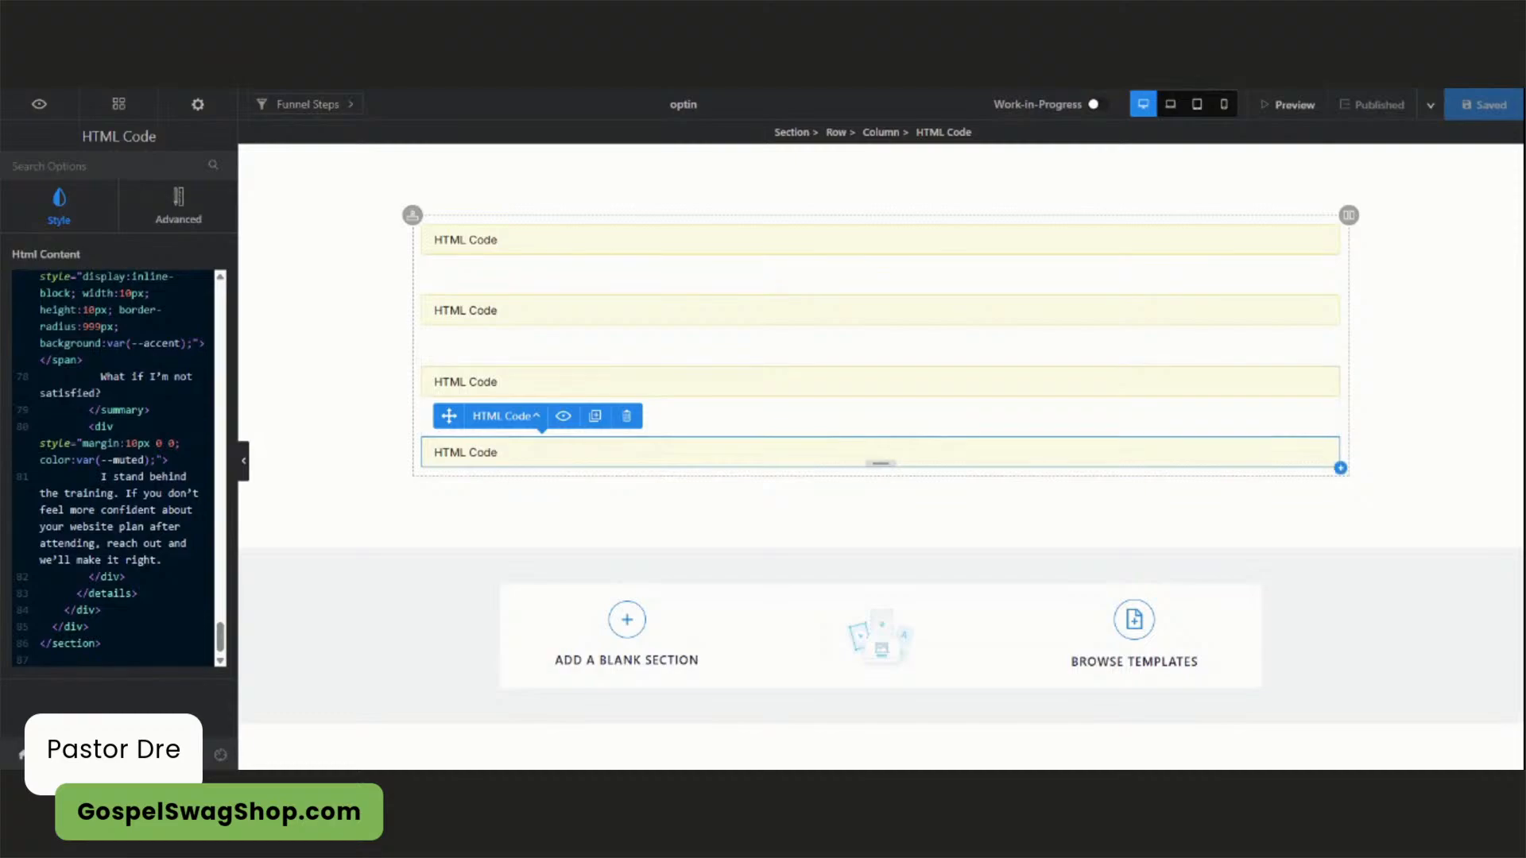
- Back in the Swipe Pages editor, delete the whole "Will this work if my site is on WordPress, Shopify, or Squarespace?" item from the FAQ block's HTML
scroll(119, 469, up, 4)
scroll(120, 469, up, 4)
scroll(120, 469, up, 5)
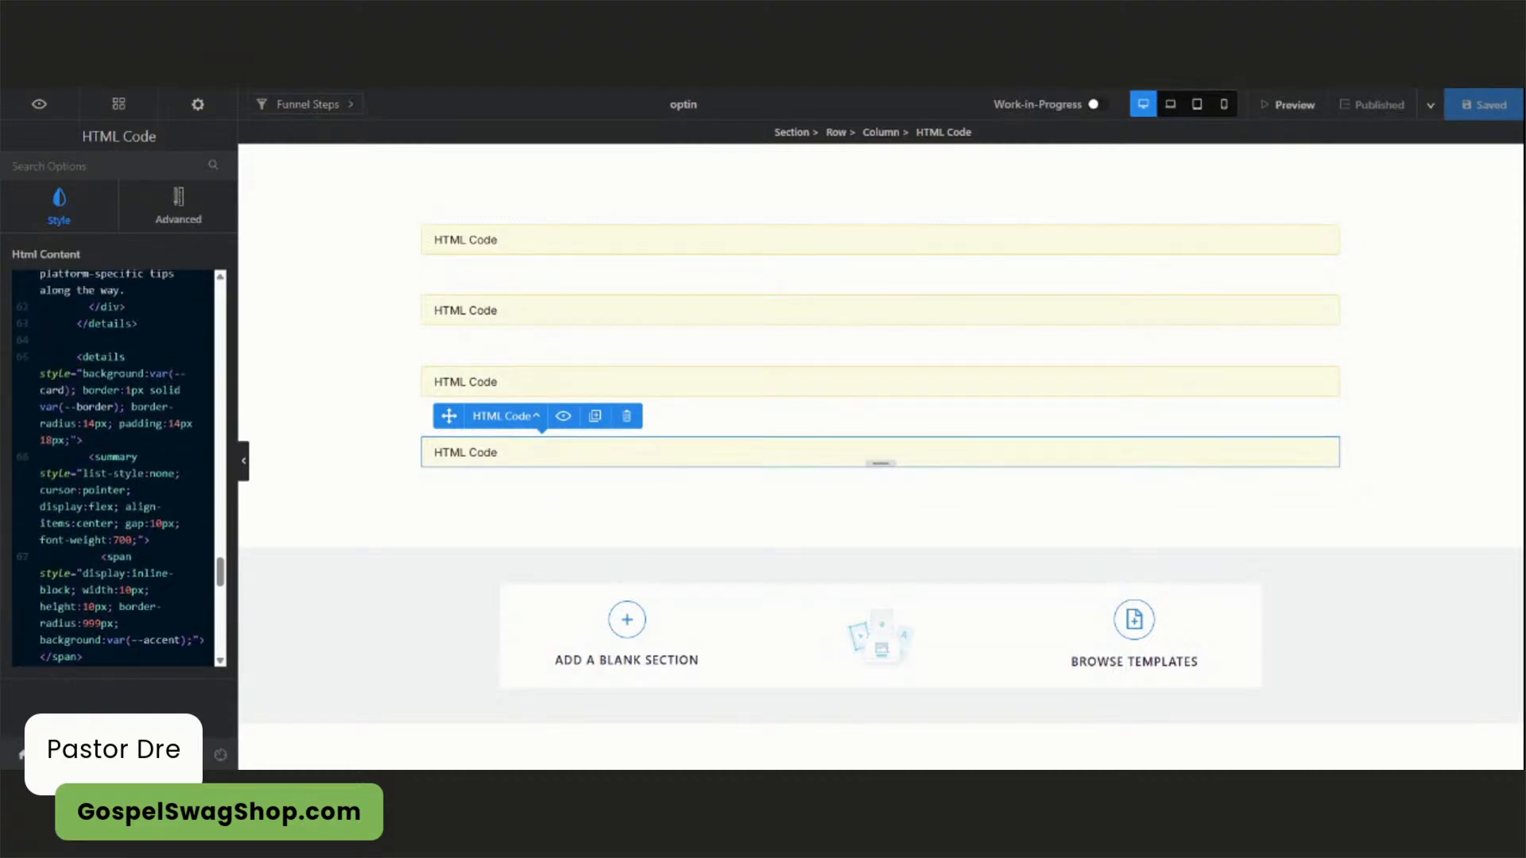
scroll(119, 469, up, 2)
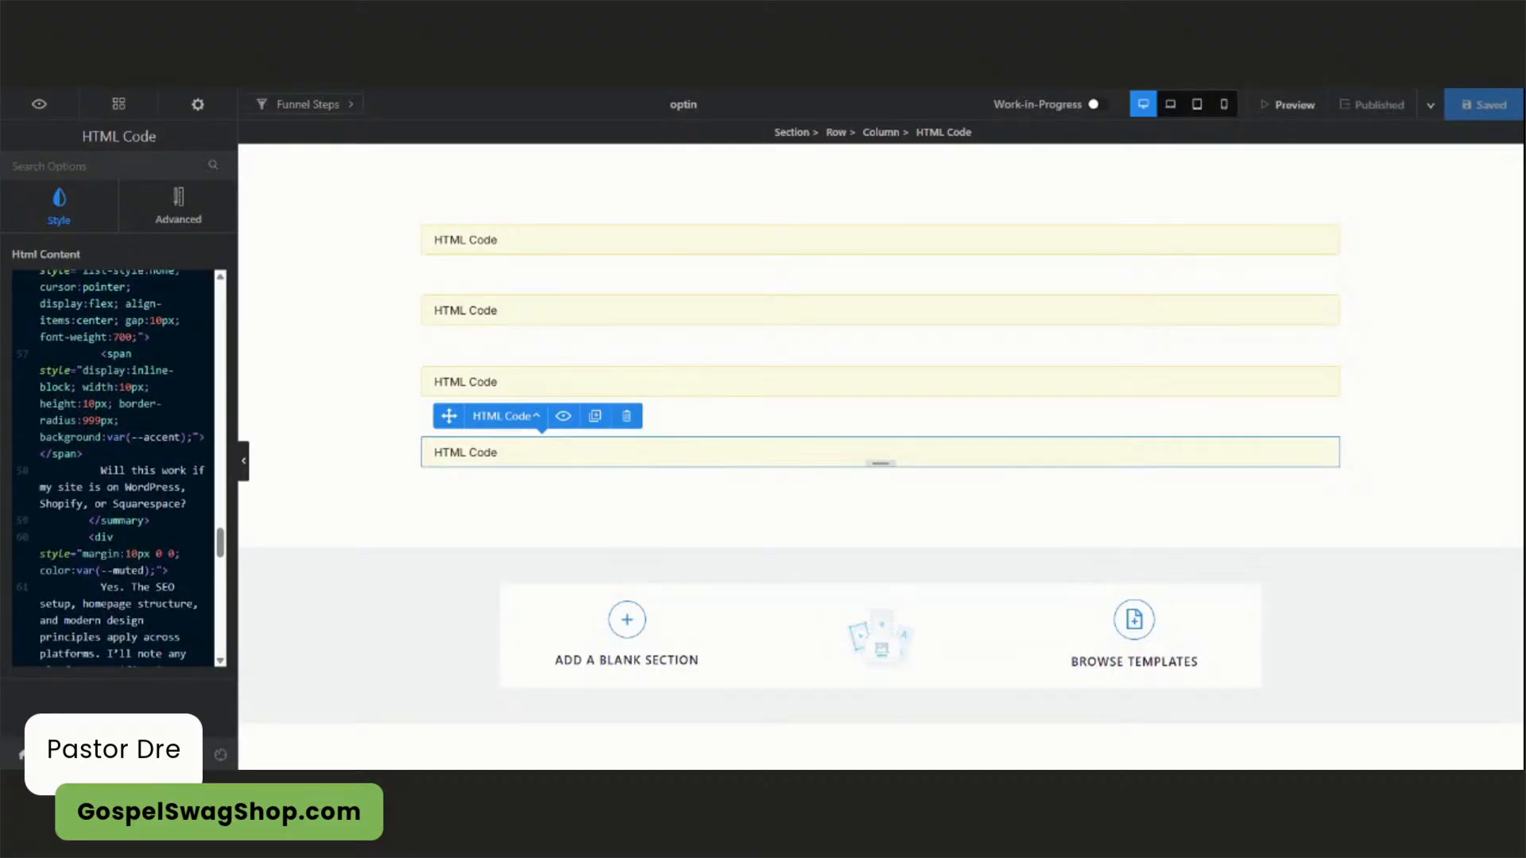
scroll(119, 469, down, 2)
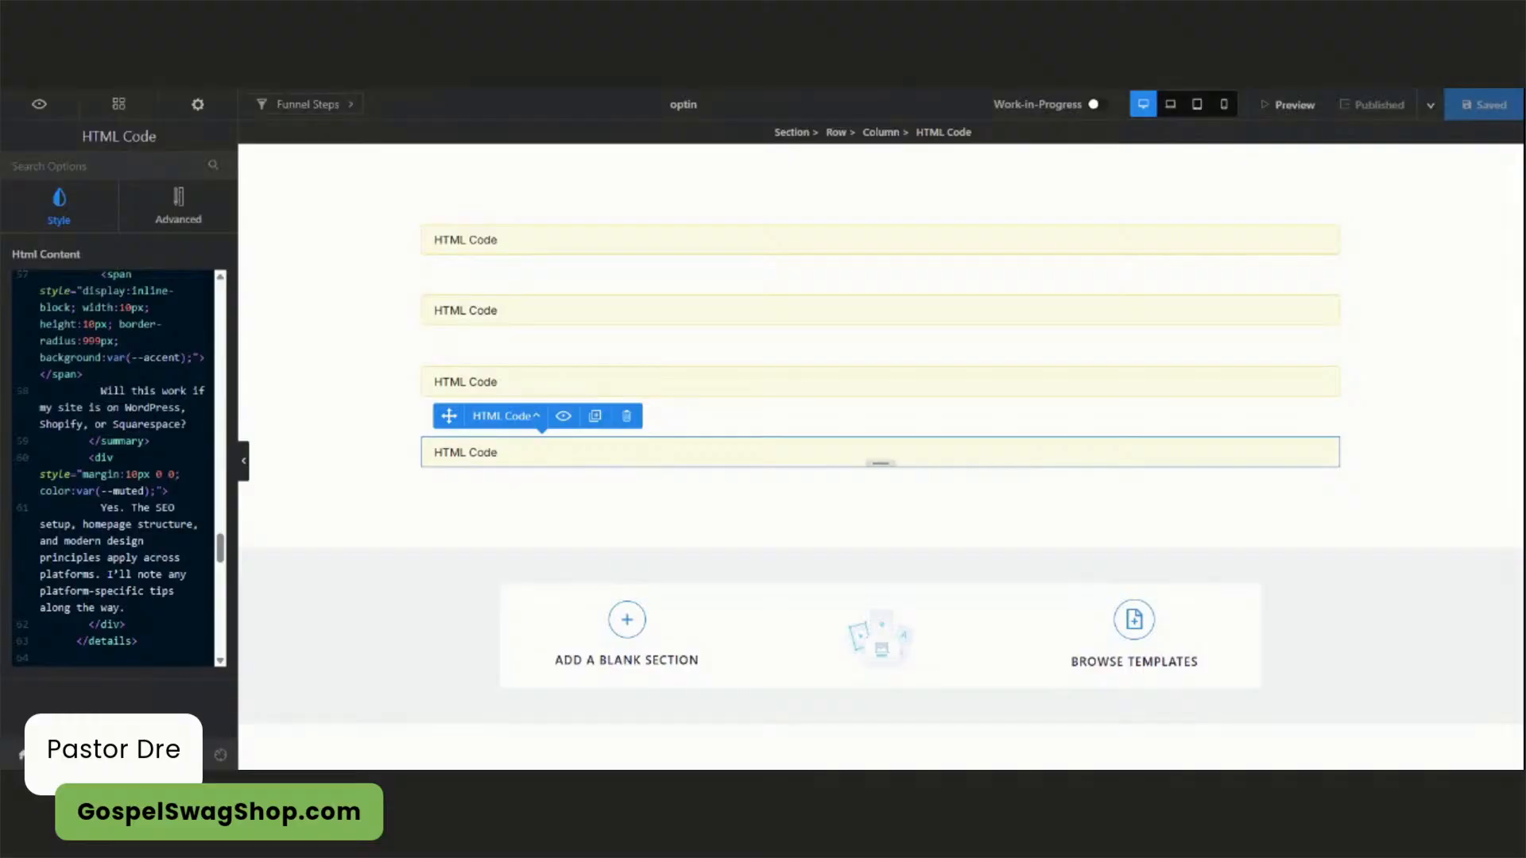
scroll(120, 469, up, 3)
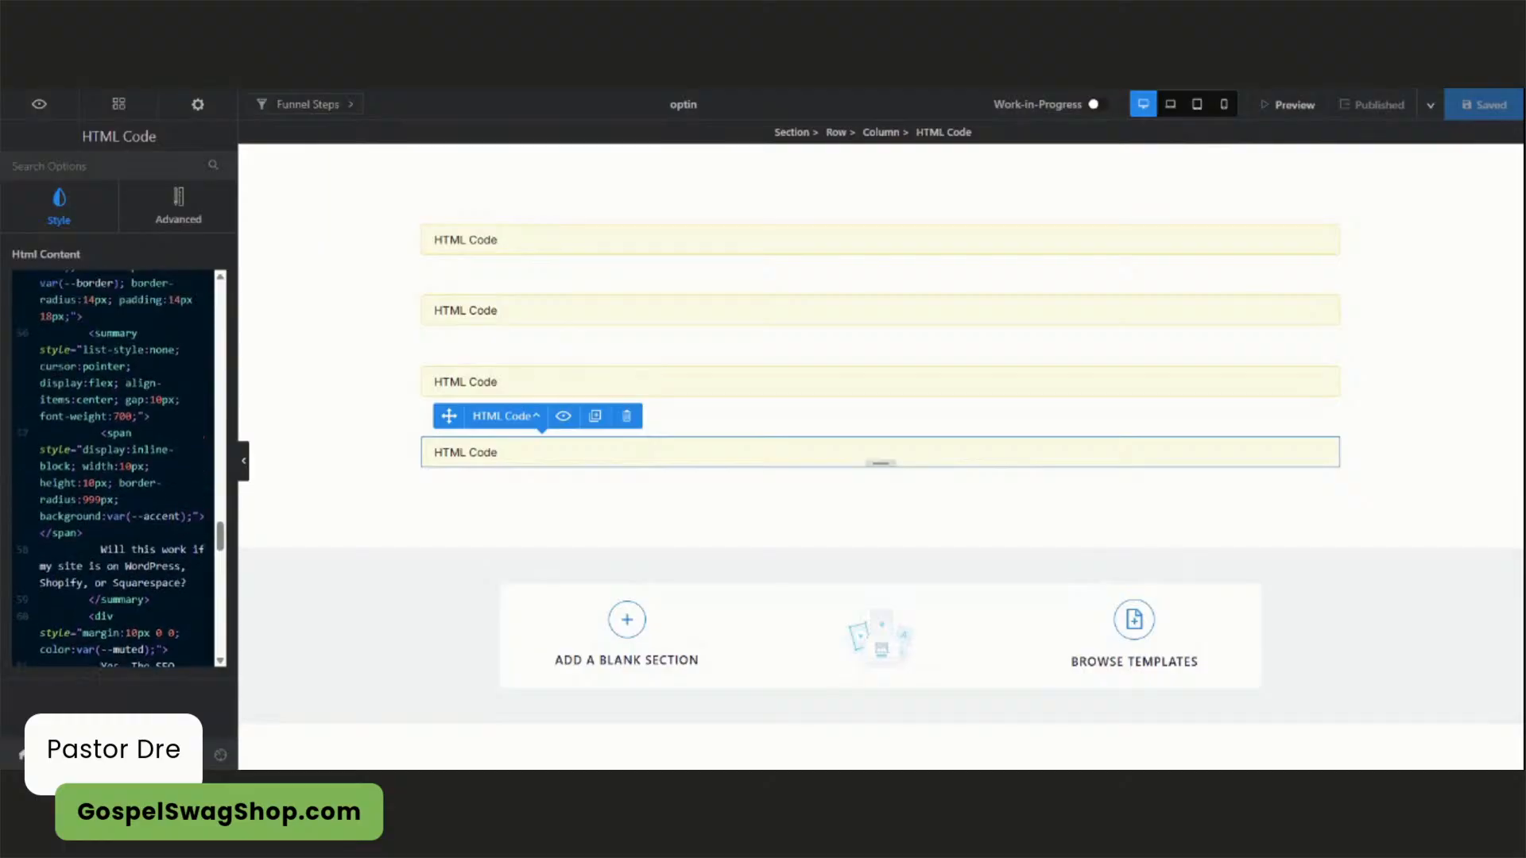
scroll(119, 469, up, 2)
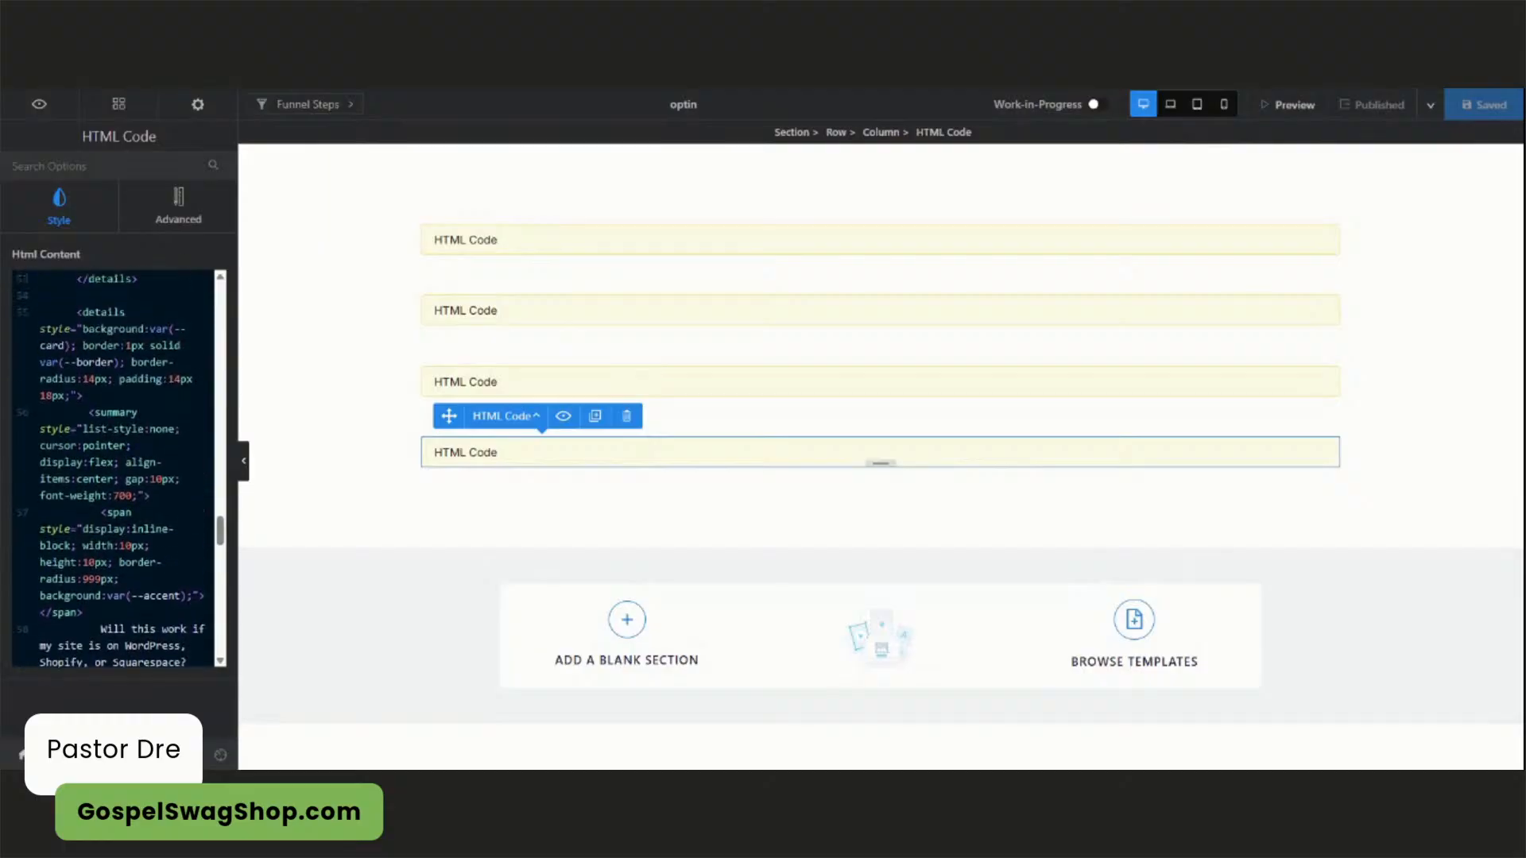
scroll(119, 469, down, 1)
scroll(119, 469, up, 3)
scroll(119, 469, up, 2)
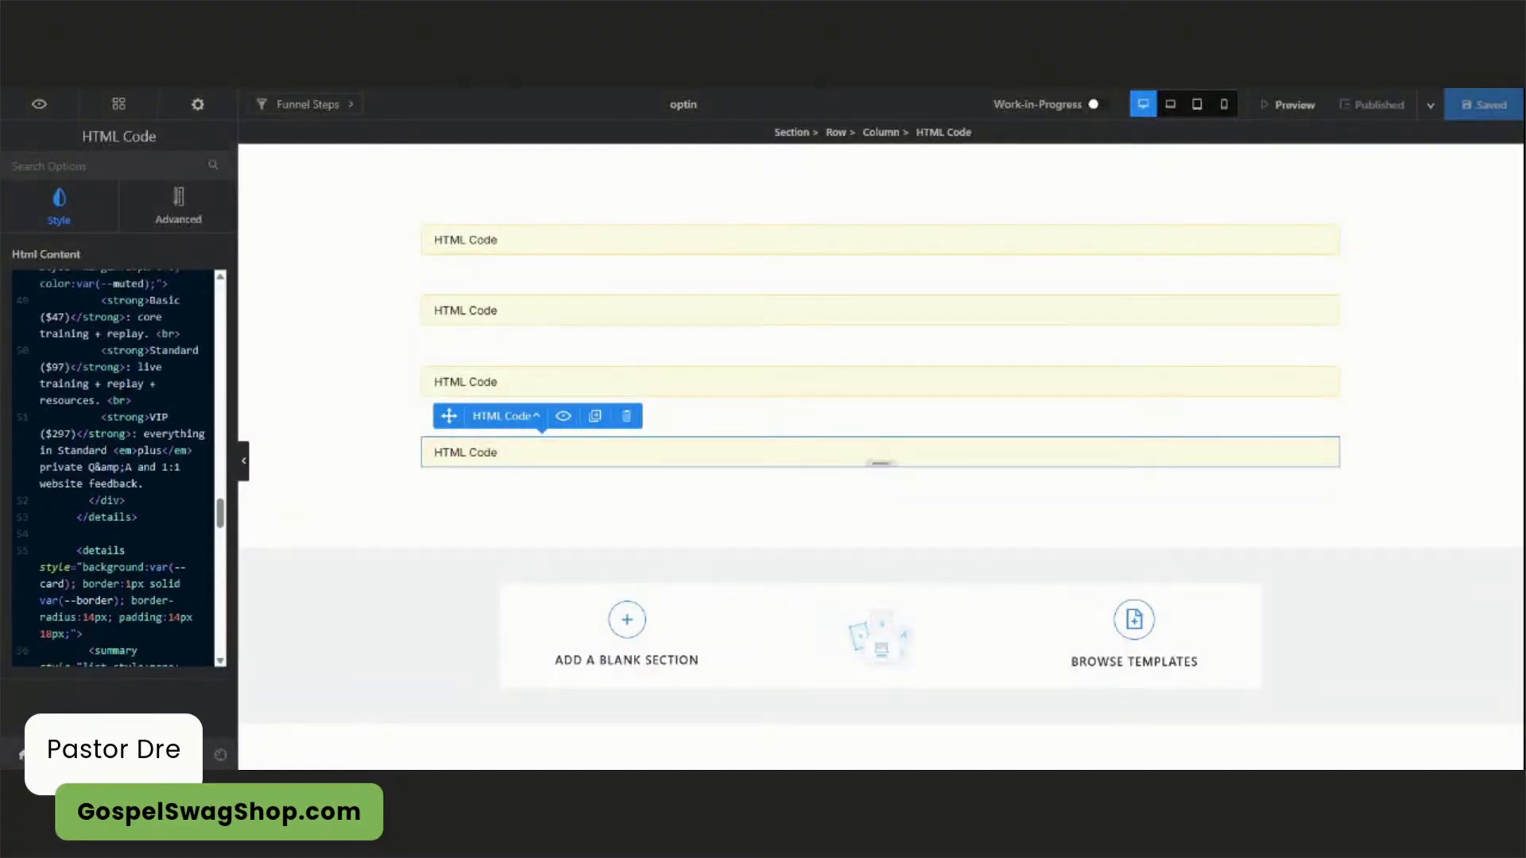
scroll(120, 469, up, 2)
scroll(119, 469, down, 6)
scroll(119, 469, down, 5)
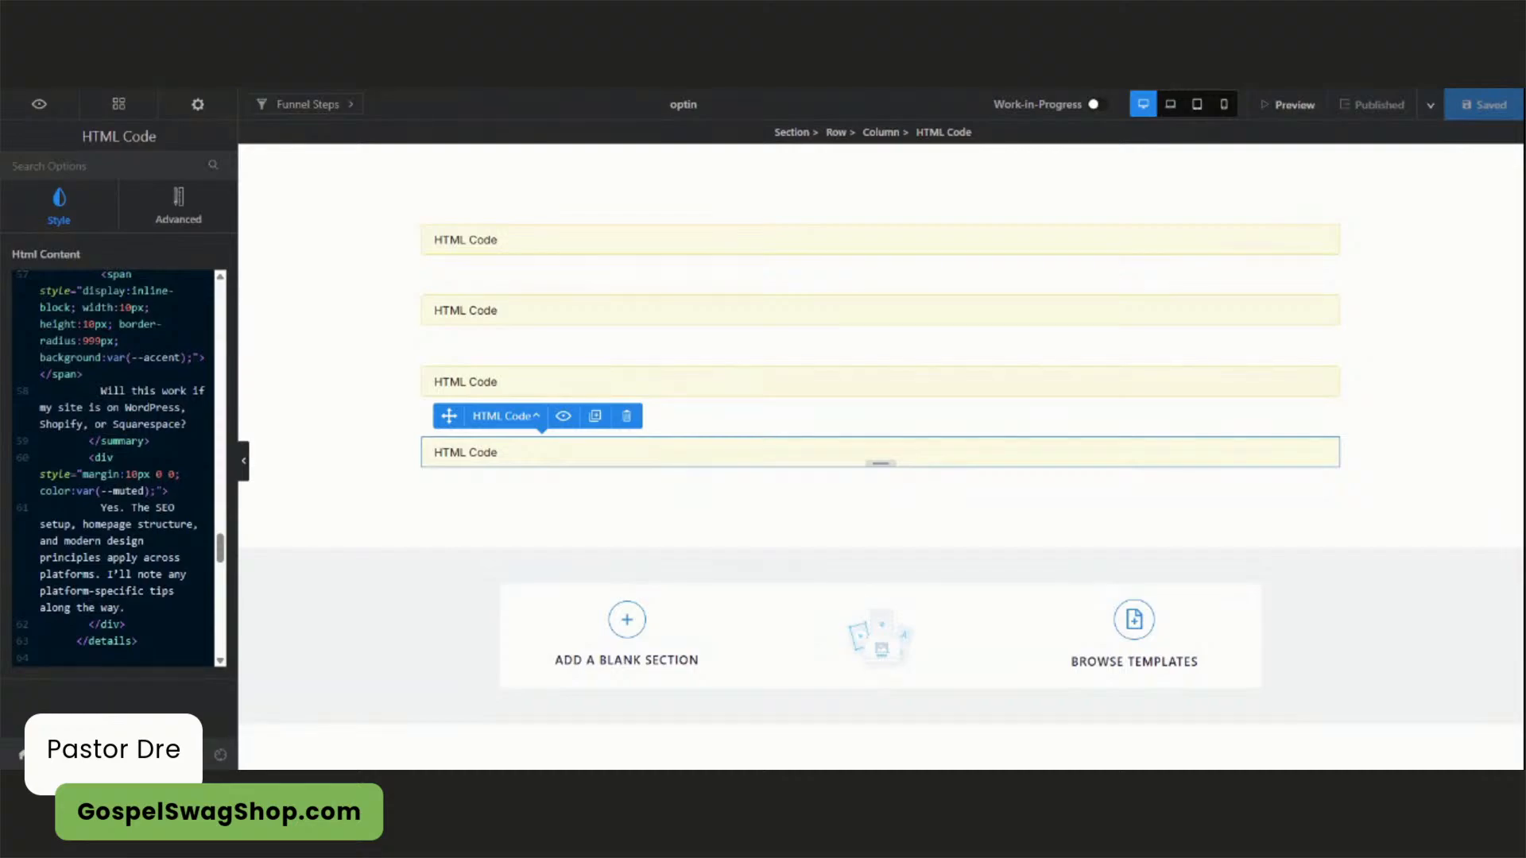
scroll(119, 469, down, 3)
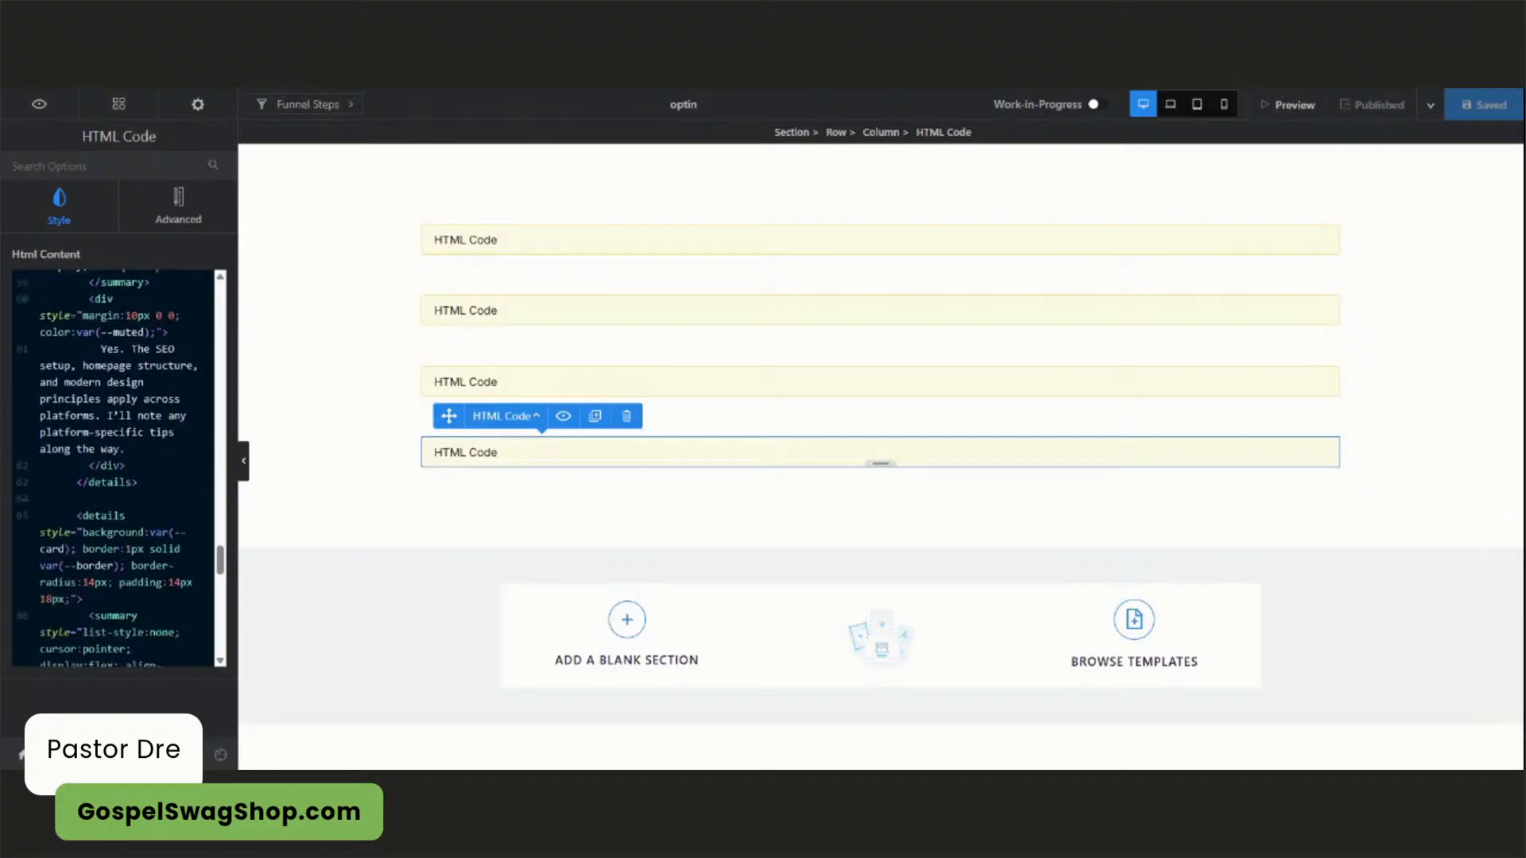
drag(136, 482, 52, 326)
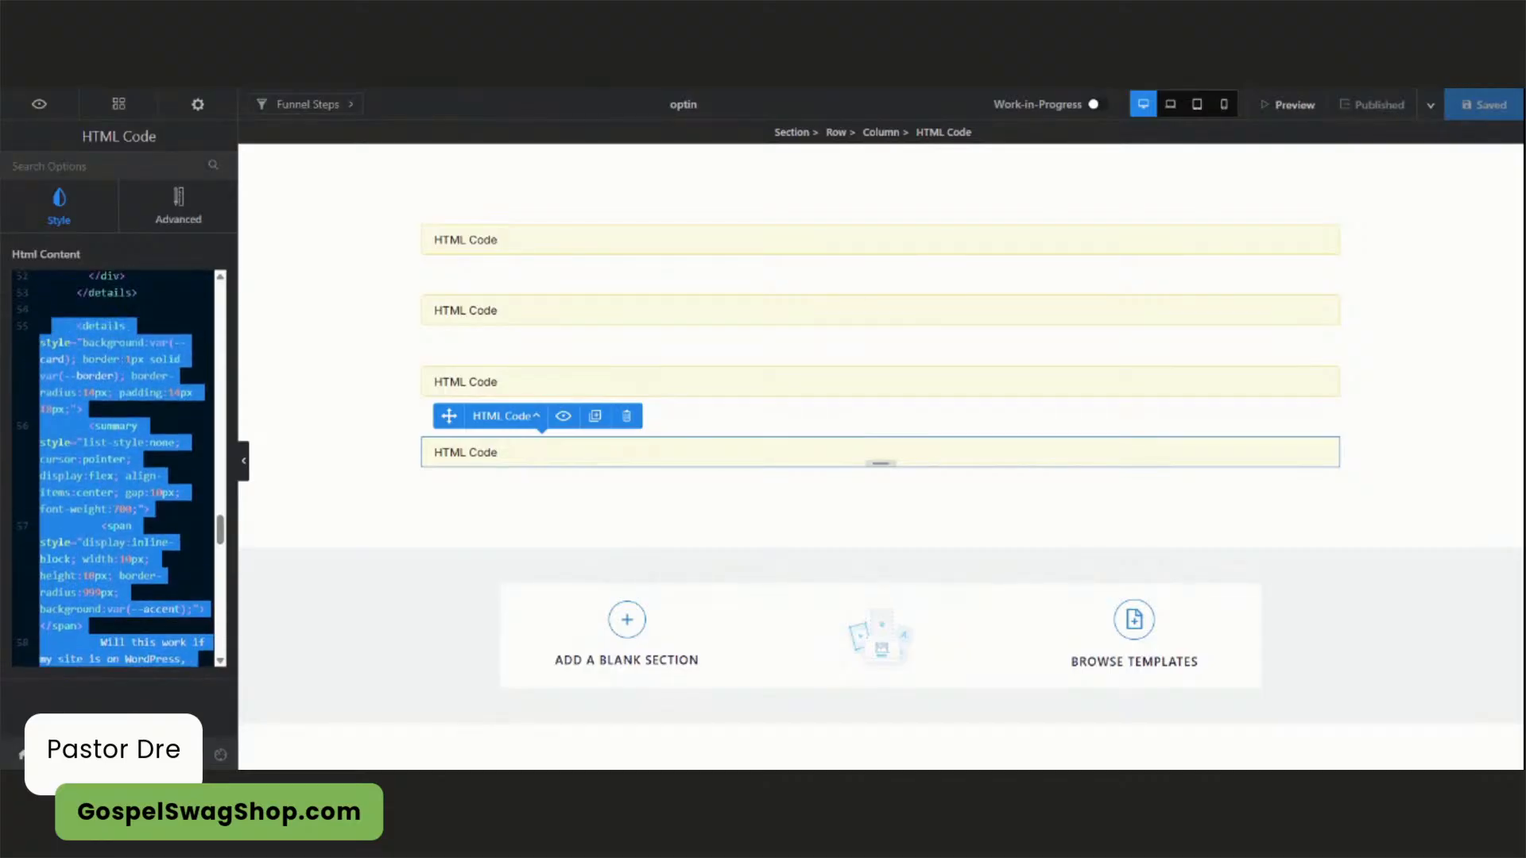
key(ctrl+v)
key(BackSpace)
key(BackSpace)
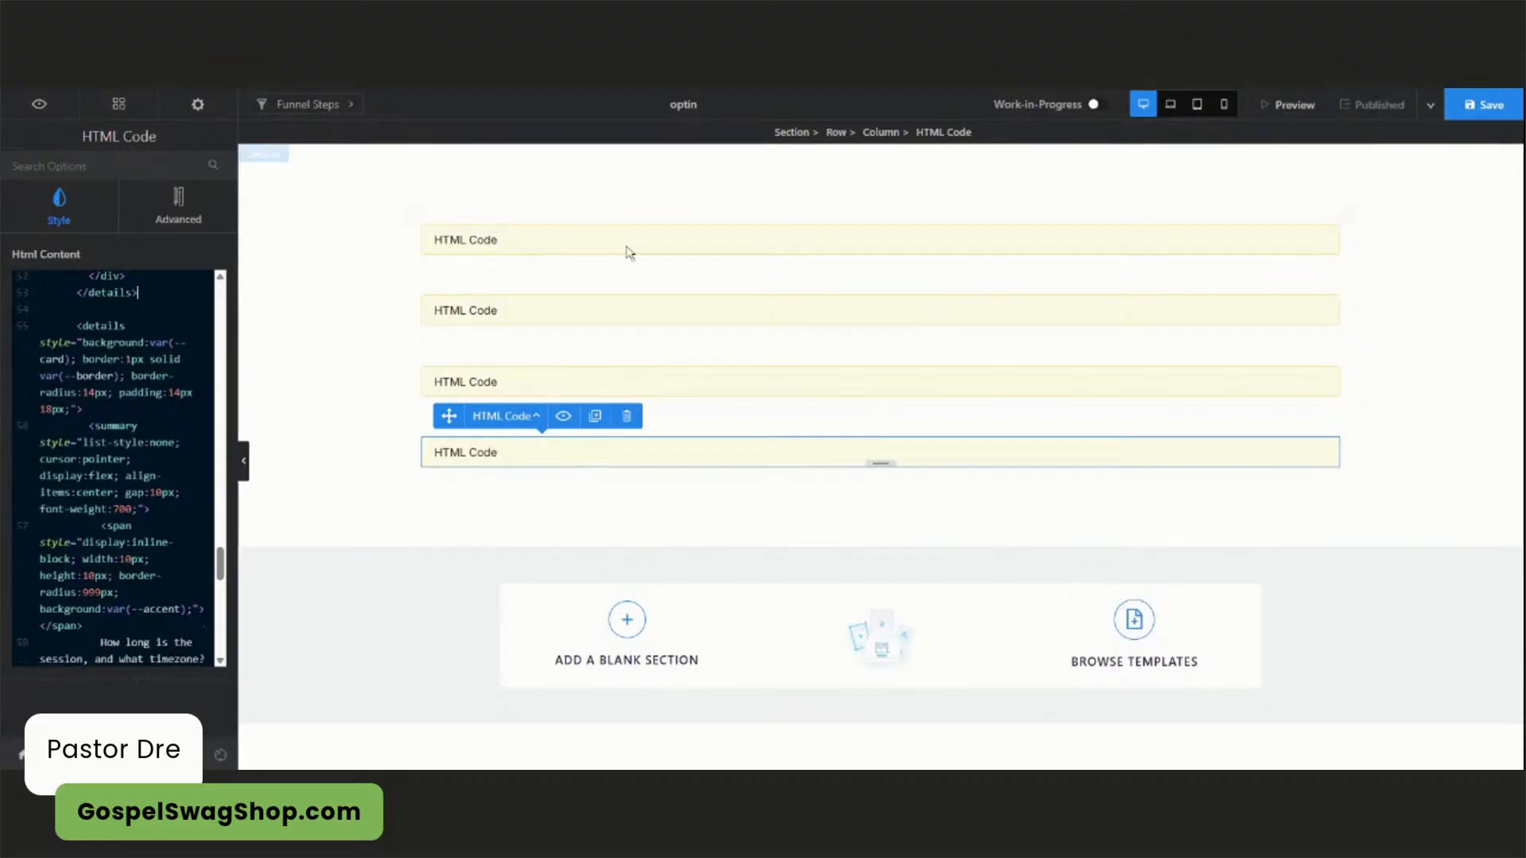
- Save and publish the optin page, and check its live version from the Frequently Asked Questions section up to the countdown
click(1478, 106)
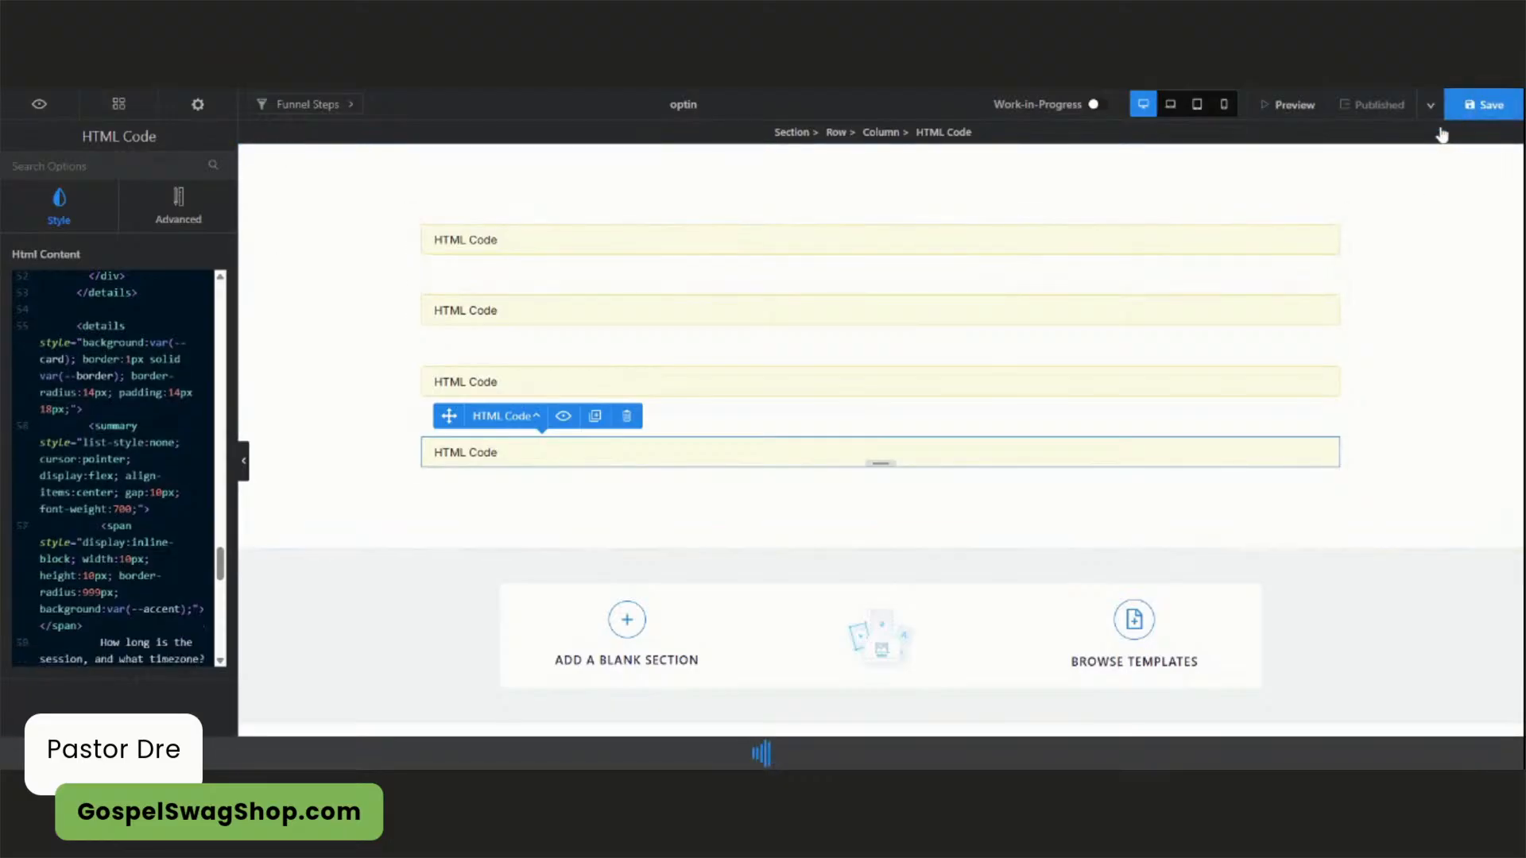
click(1387, 104)
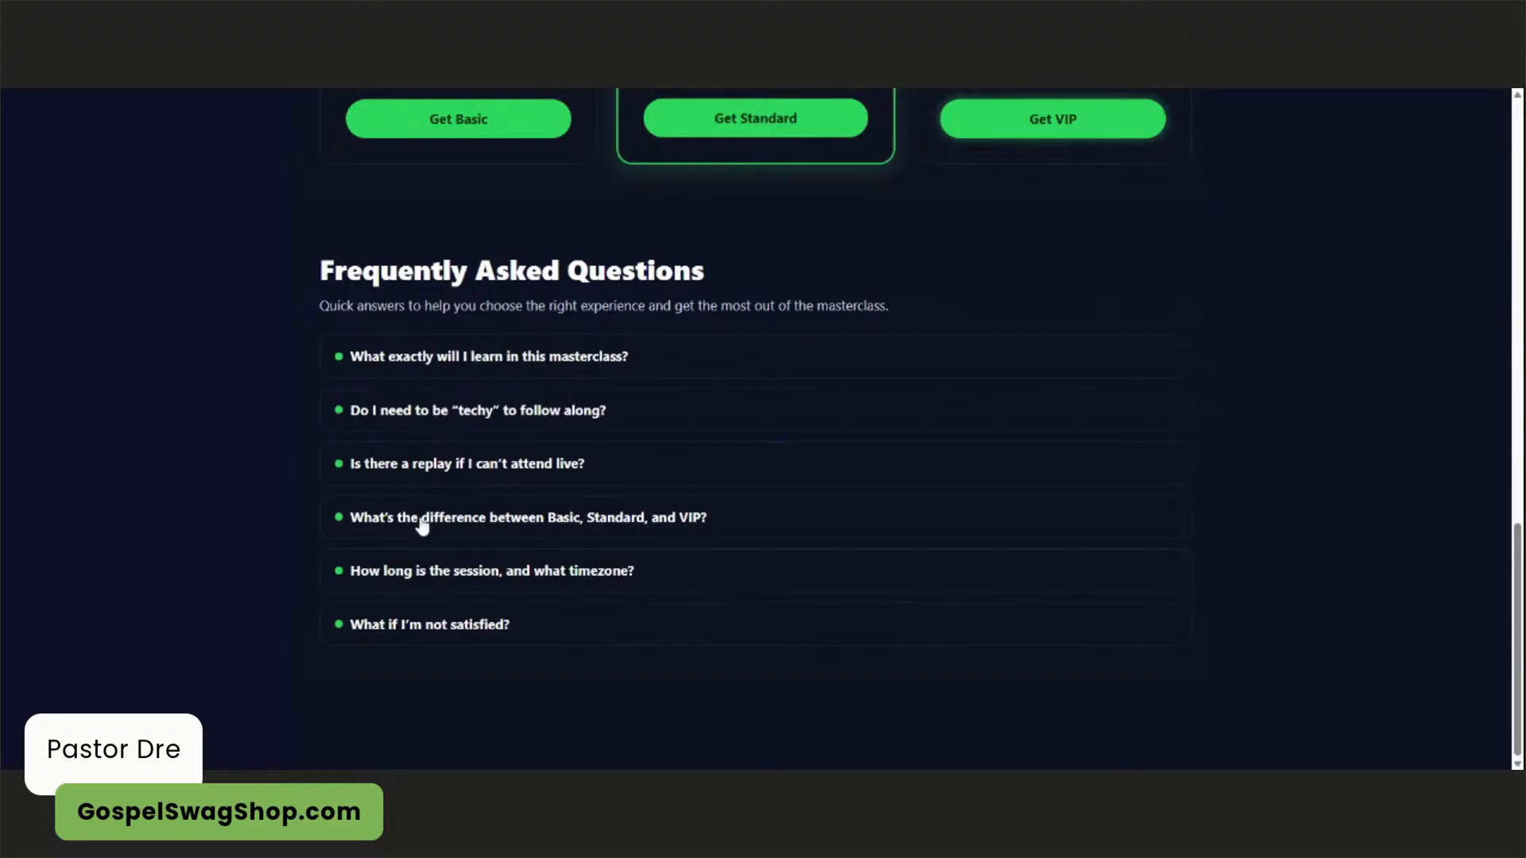
scroll(460, 604, up, 10)
scroll(471, 604, up, 3)
scroll(480, 569, down, 10)
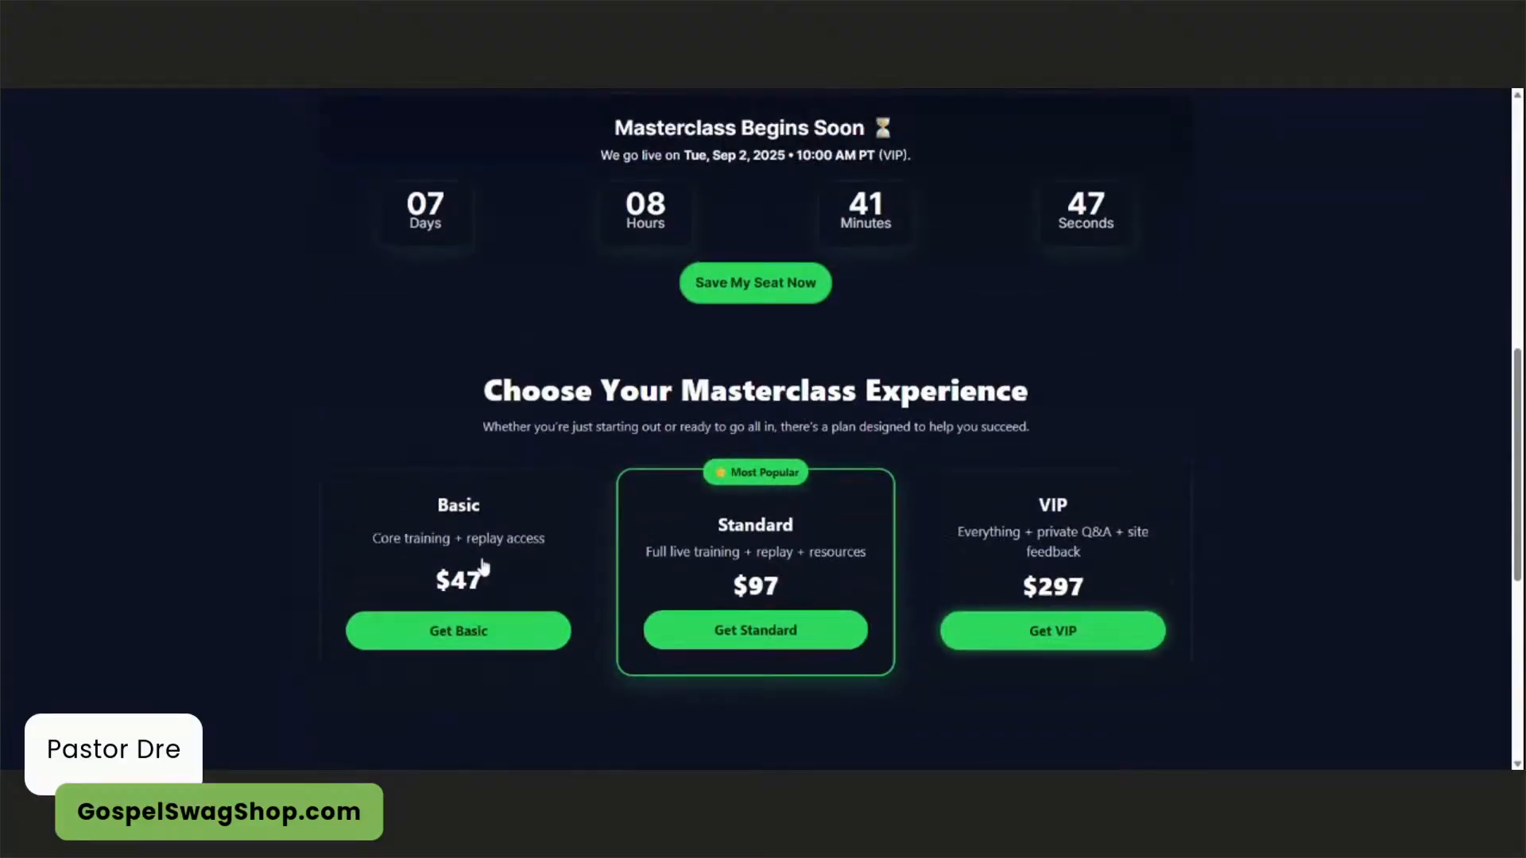
scroll(482, 564, up, 2)
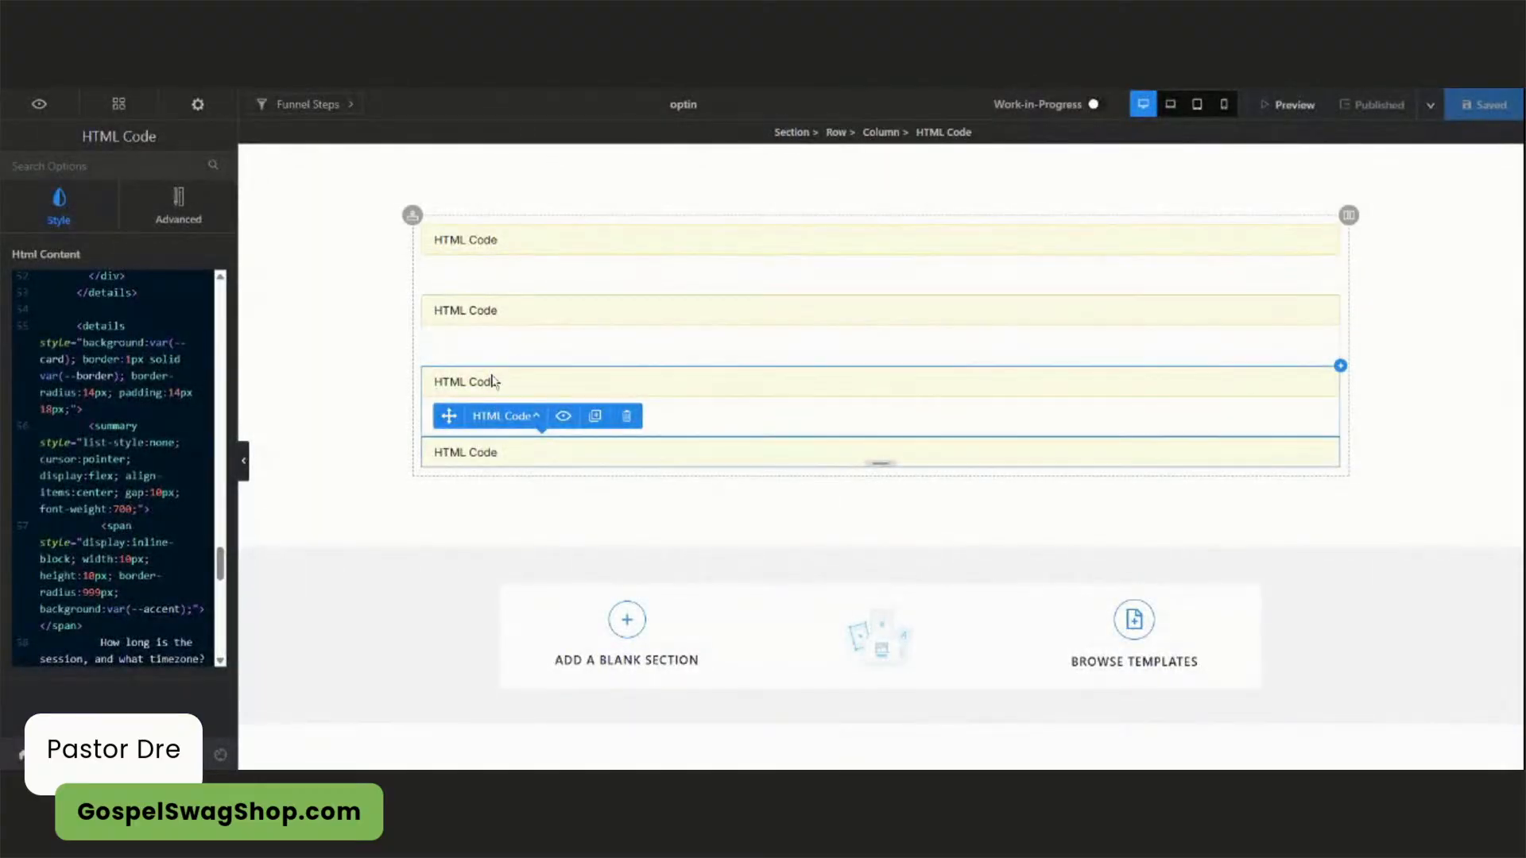
- In the Swipe Pages editor, open the countdown and pricing HTML Code blocks to inspect their code
click(493, 382)
click(474, 323)
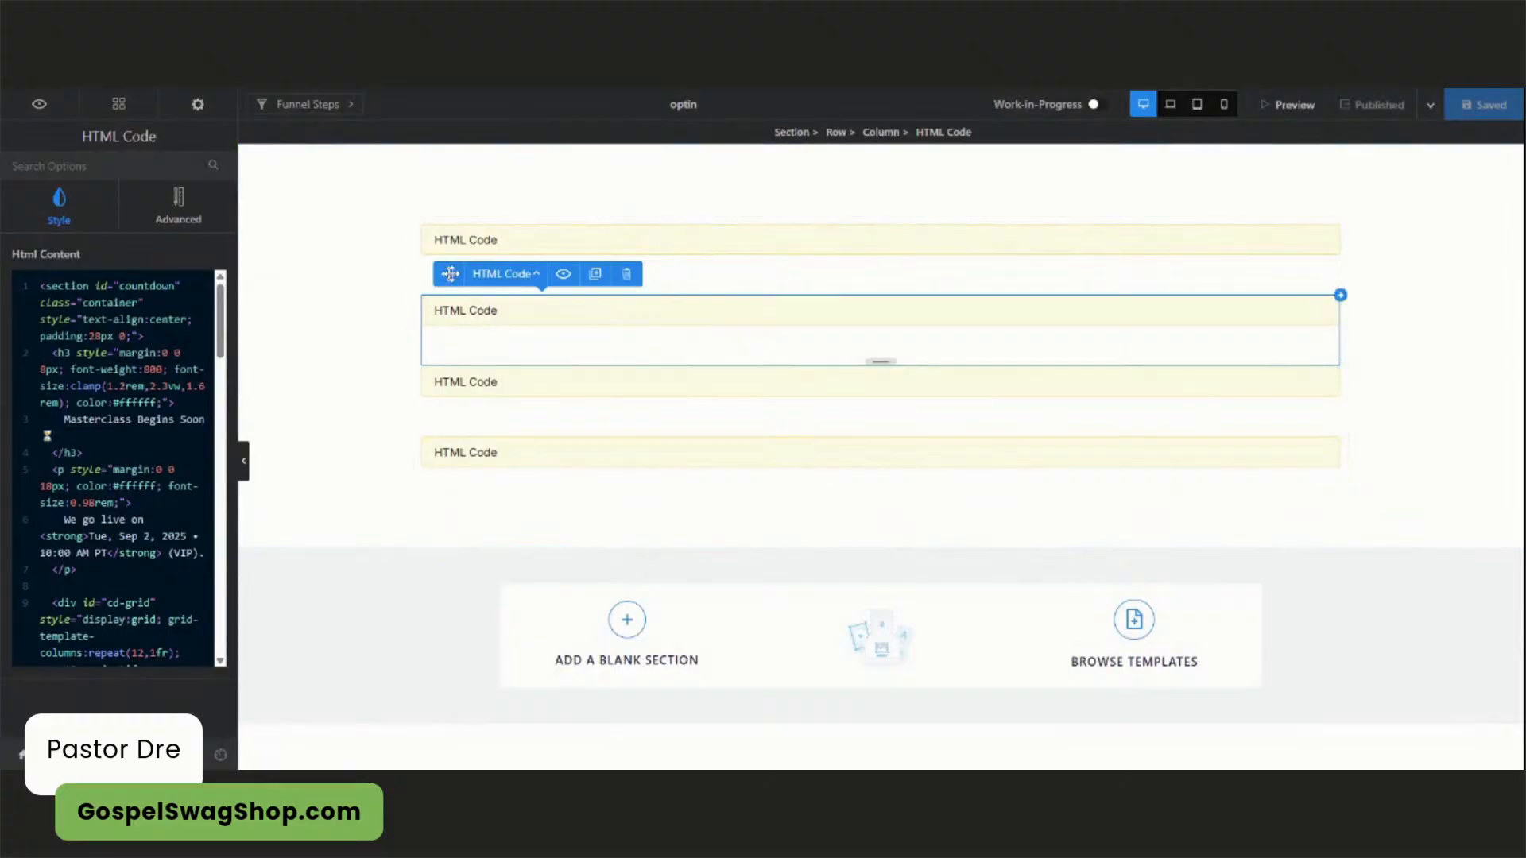
click(464, 383)
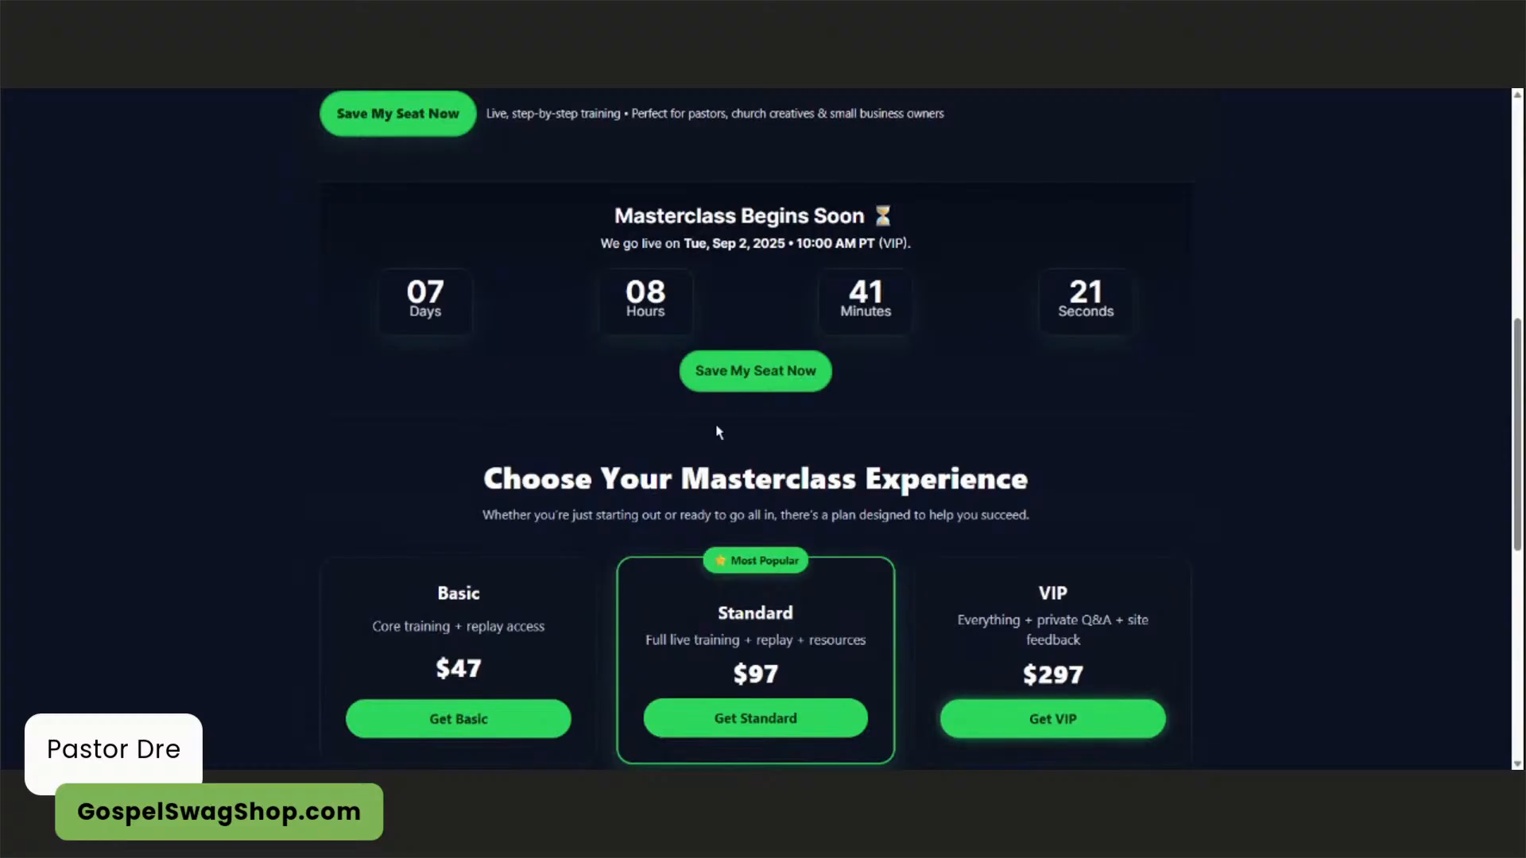
- On the live page, review how the countdown, pricing and Frequently Asked Questions sections follow one another
scroll(723, 429, down, 4)
scroll(725, 436, down, 3)
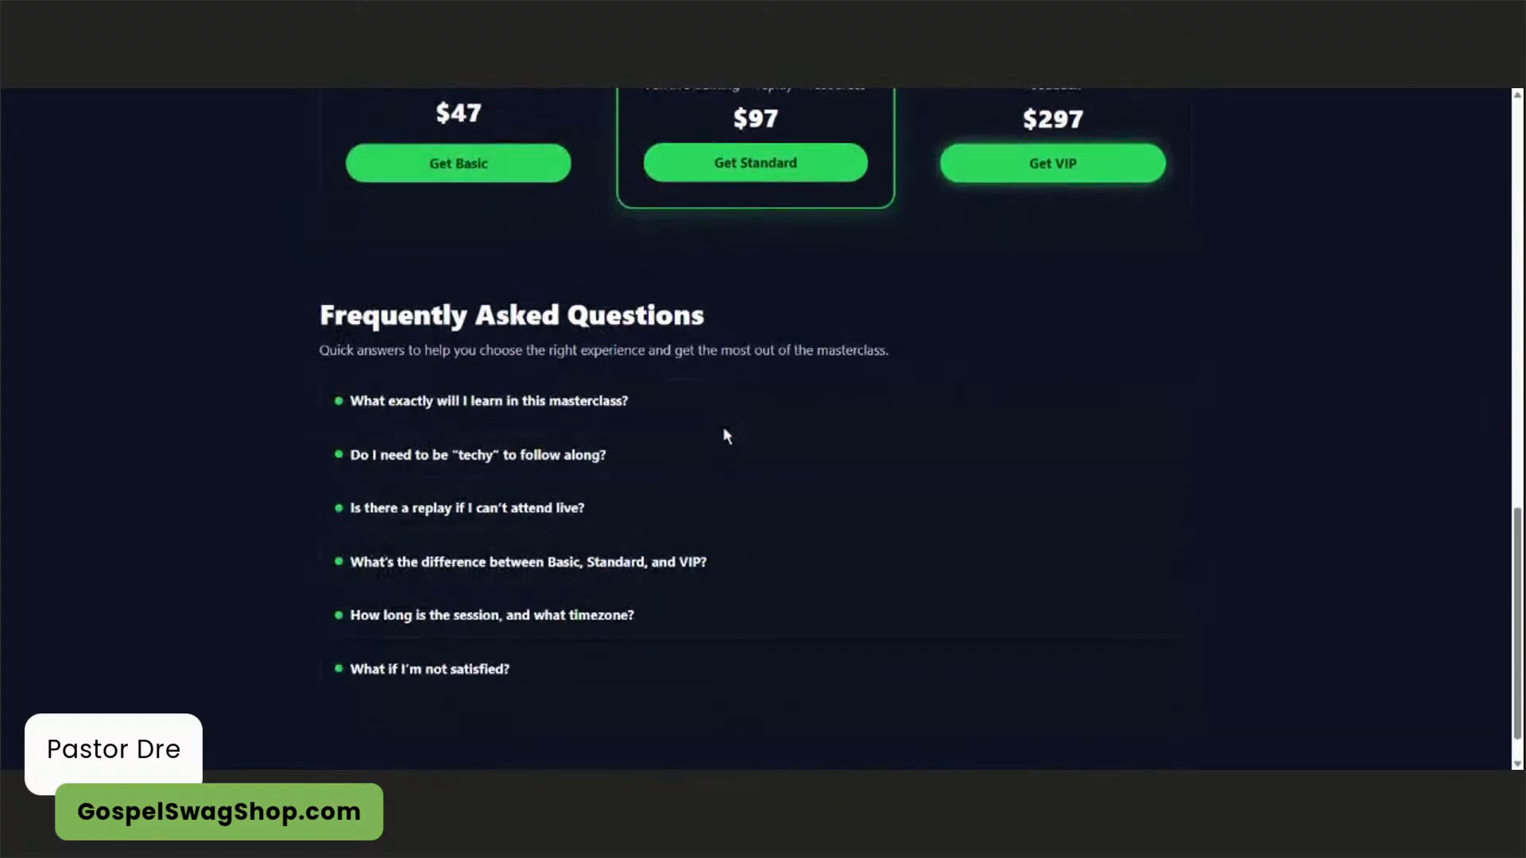
scroll(725, 436, up, 15)
scroll(726, 436, down, 2)
scroll(762, 429, down, 2)
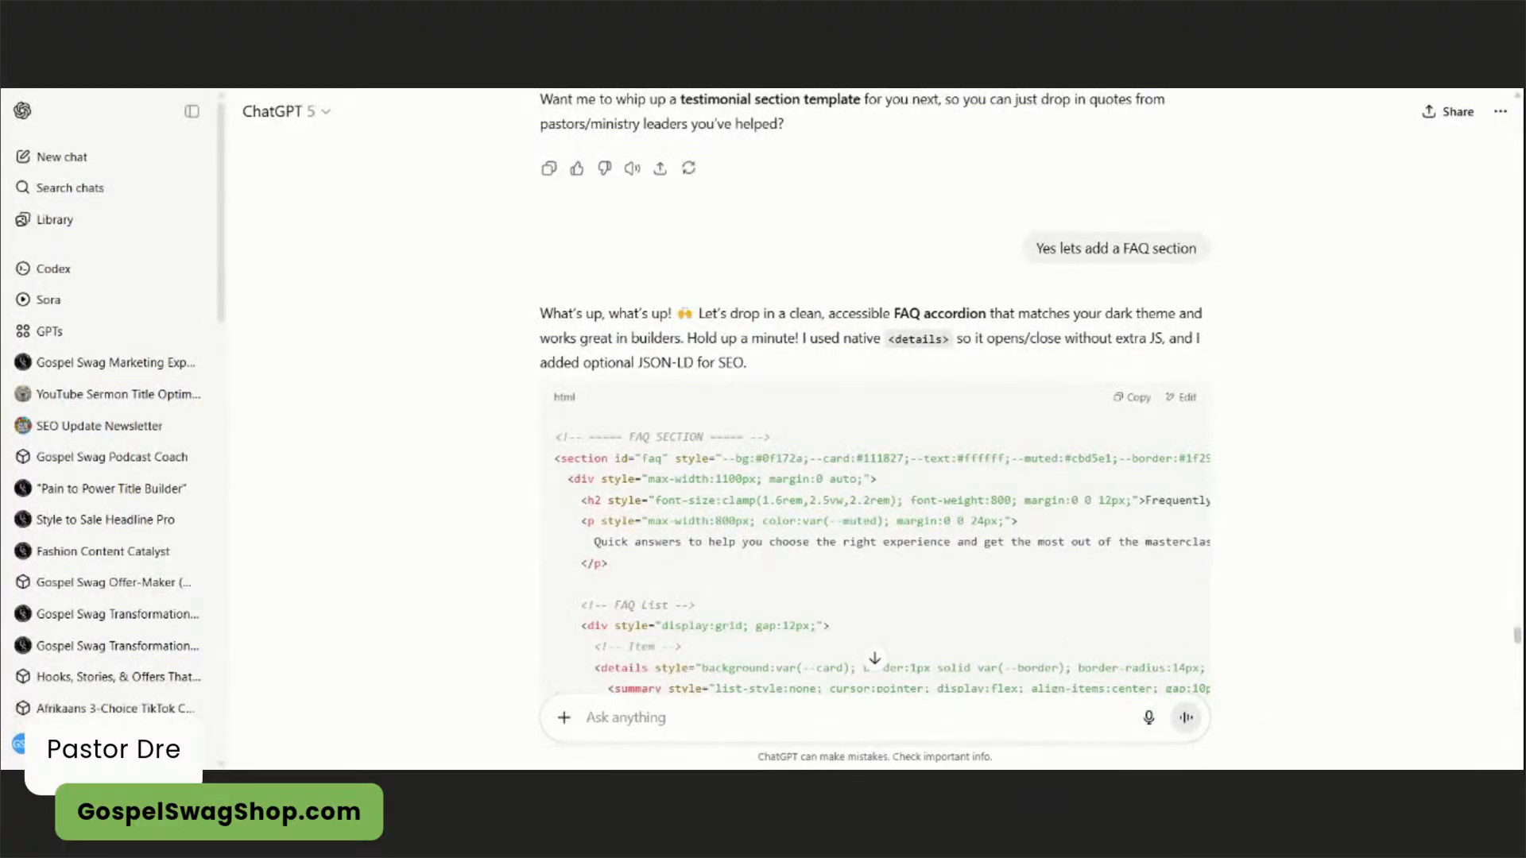
- In ChatGPT, say that the page is looking good and ask for another section that will create engagement
text(it is looking )
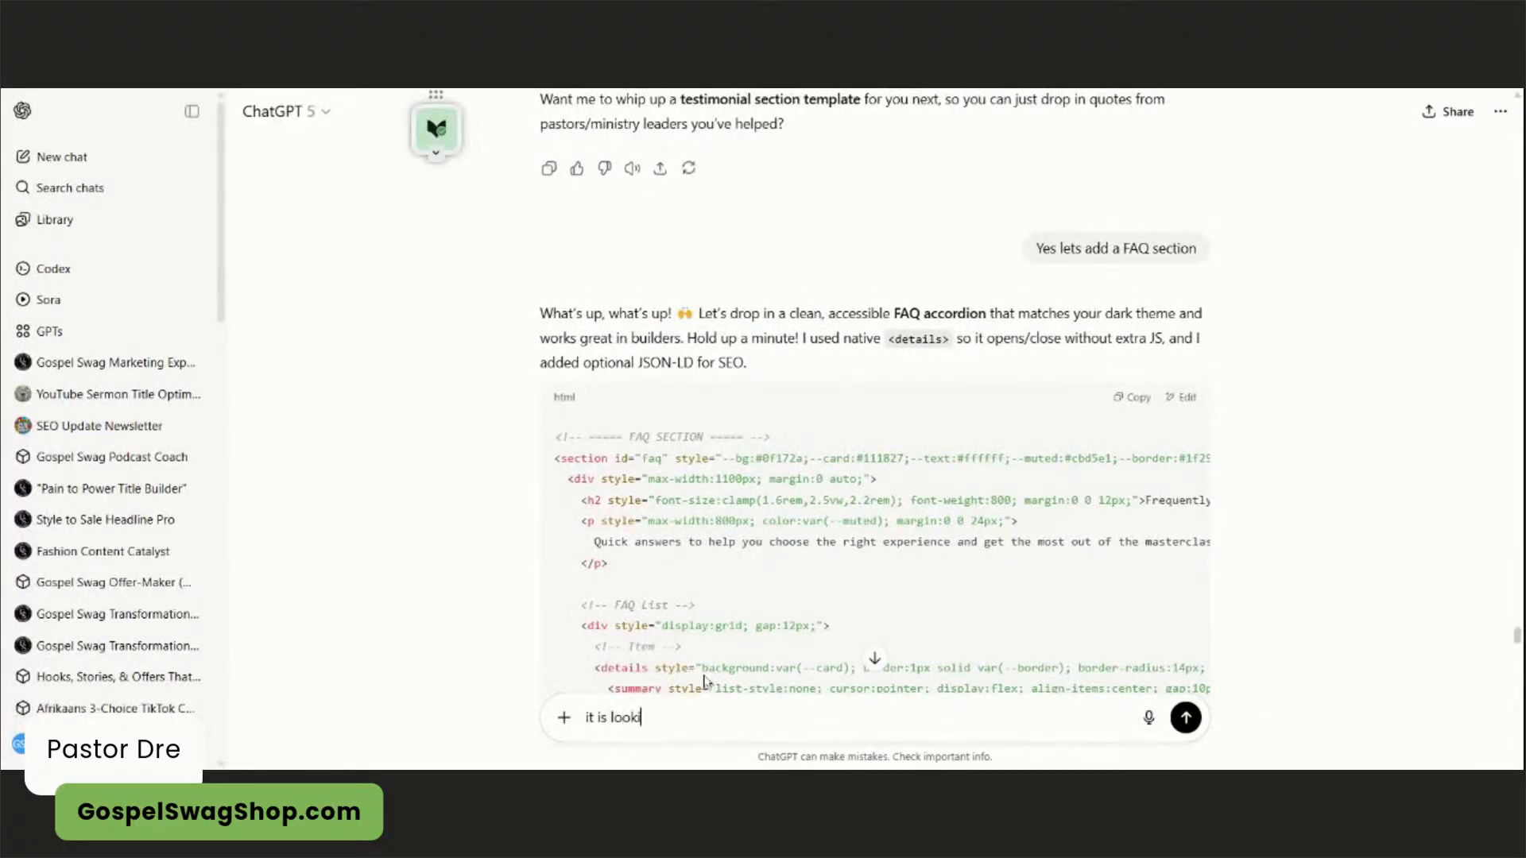
text(good. Can you give me an of another section that will create e)
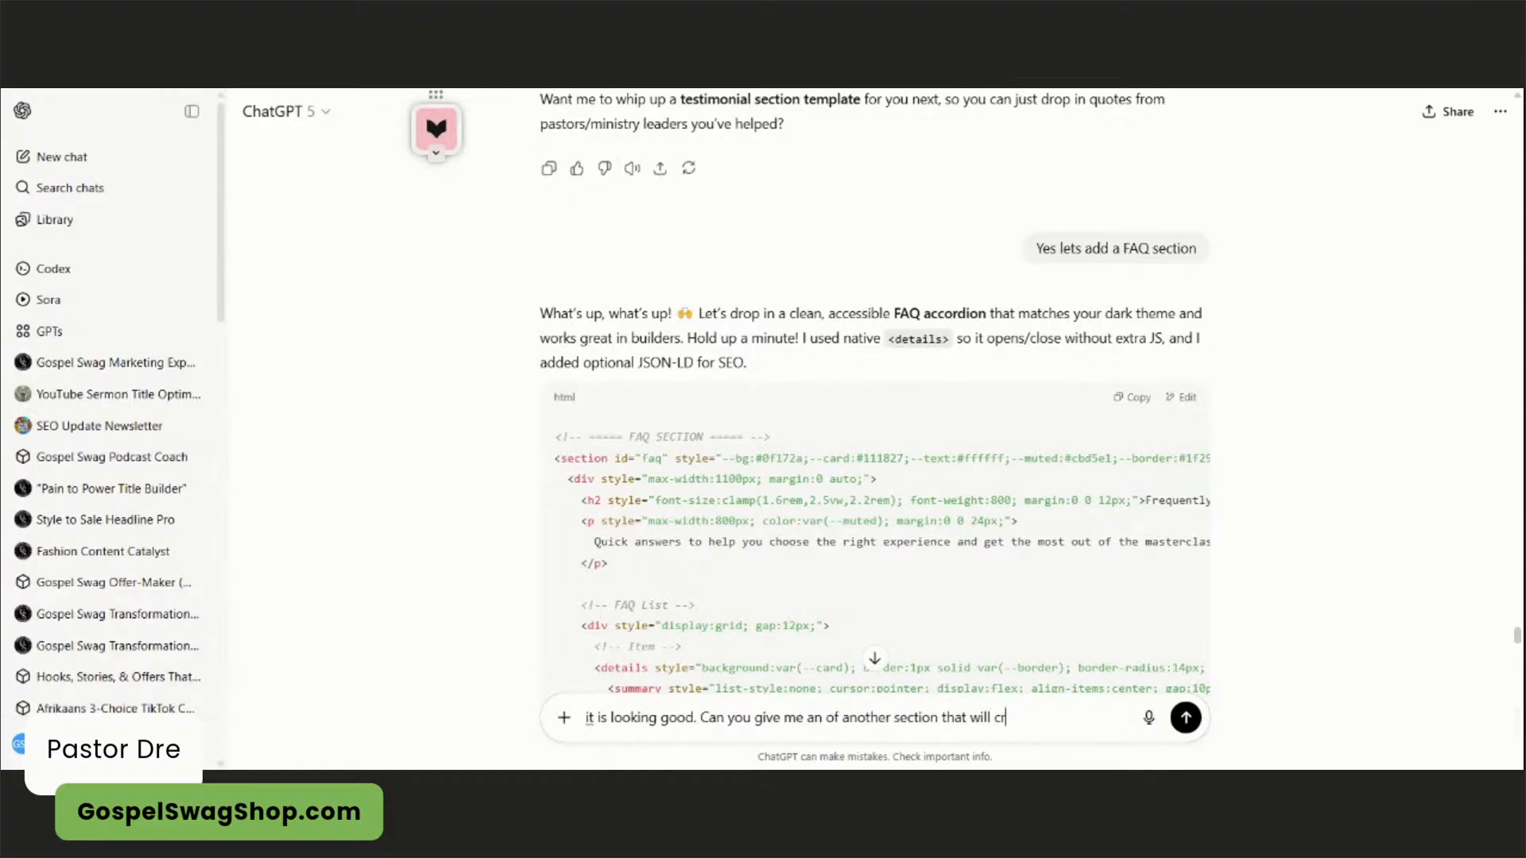
text(agement?)
key(Return)
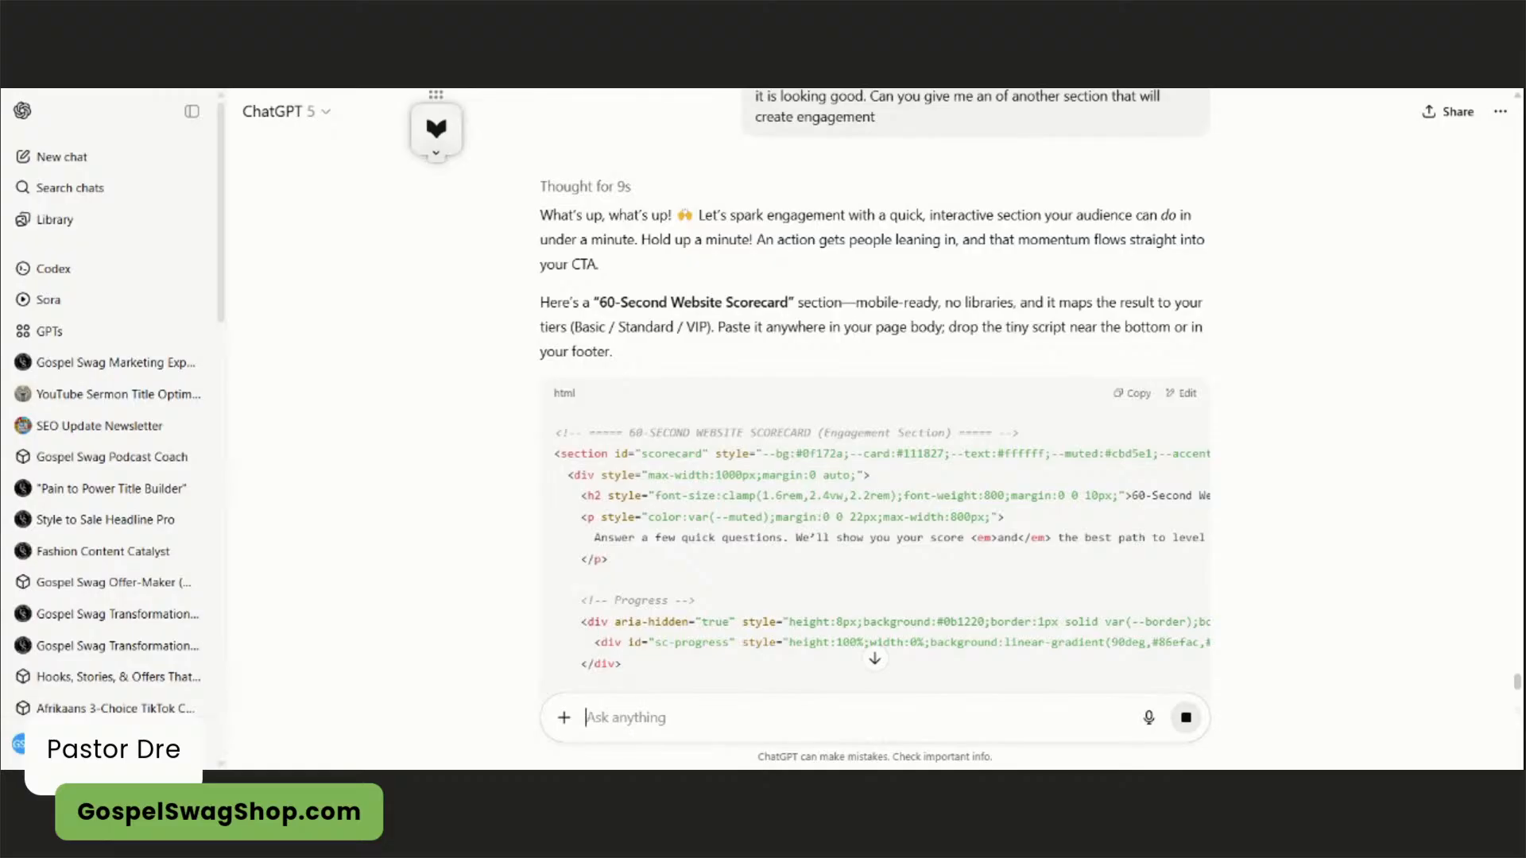
- Read through the generated "60-Second Website Scorecard" code, from its questions down to the script's end
scroll(875, 390, down, 7)
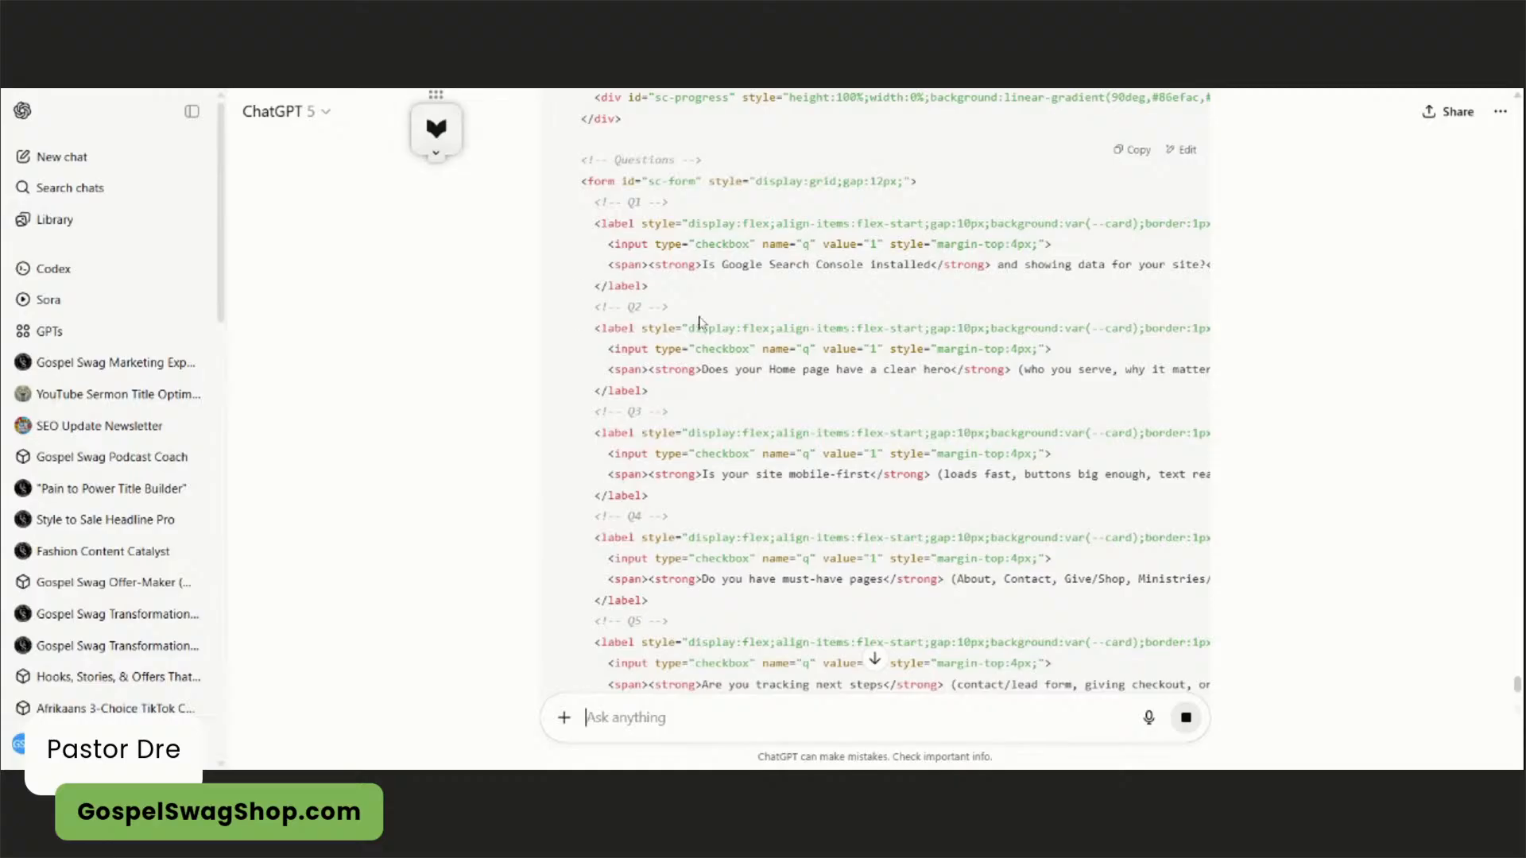
scroll(705, 324, down, 6)
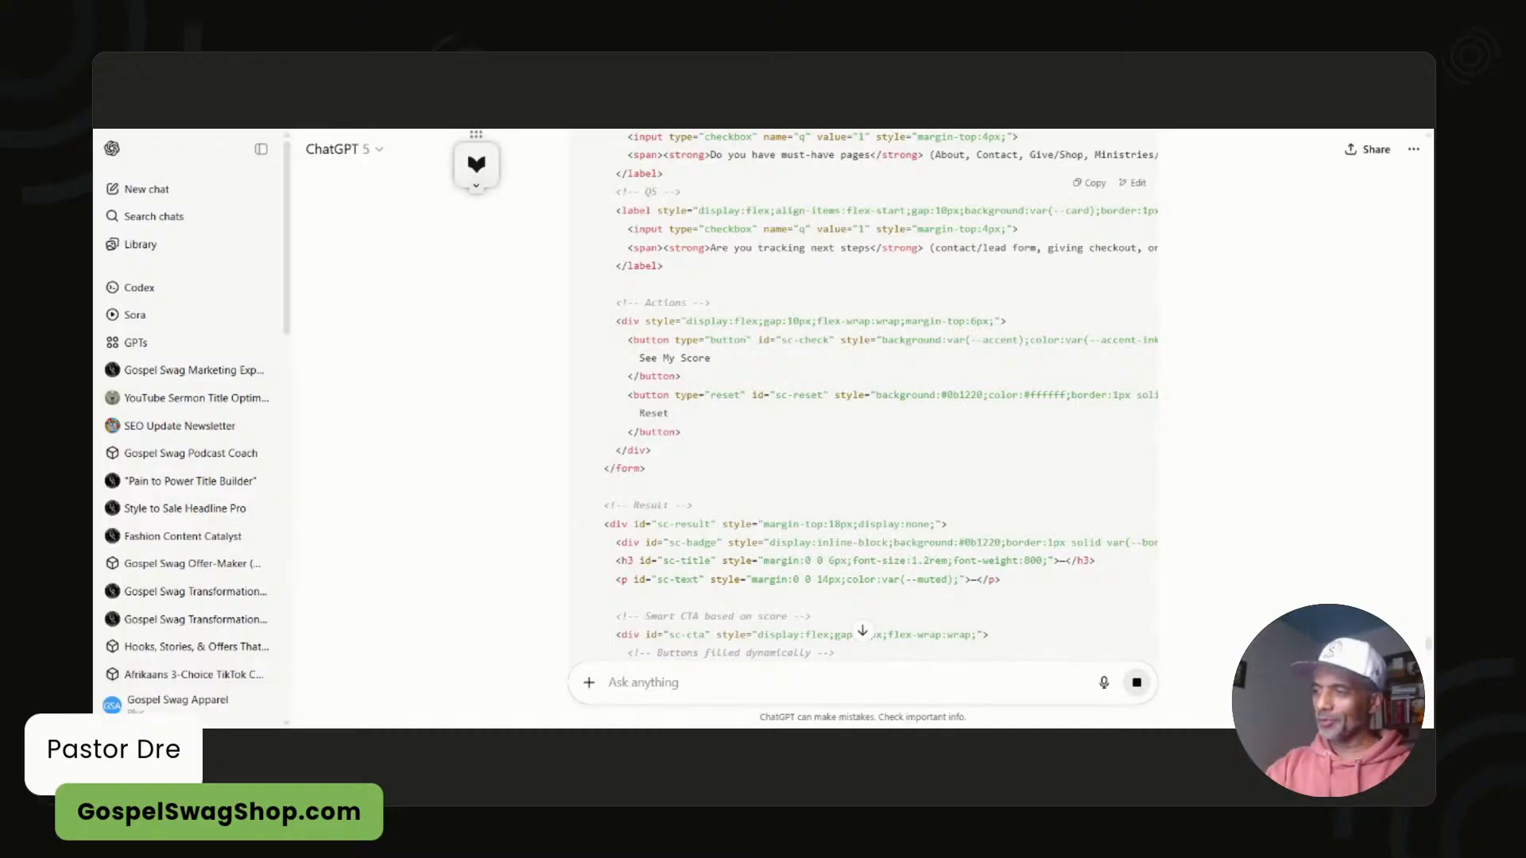
scroll(570, 315, down, 5)
scroll(607, 321, down, 3)
scroll(608, 326, down, 3)
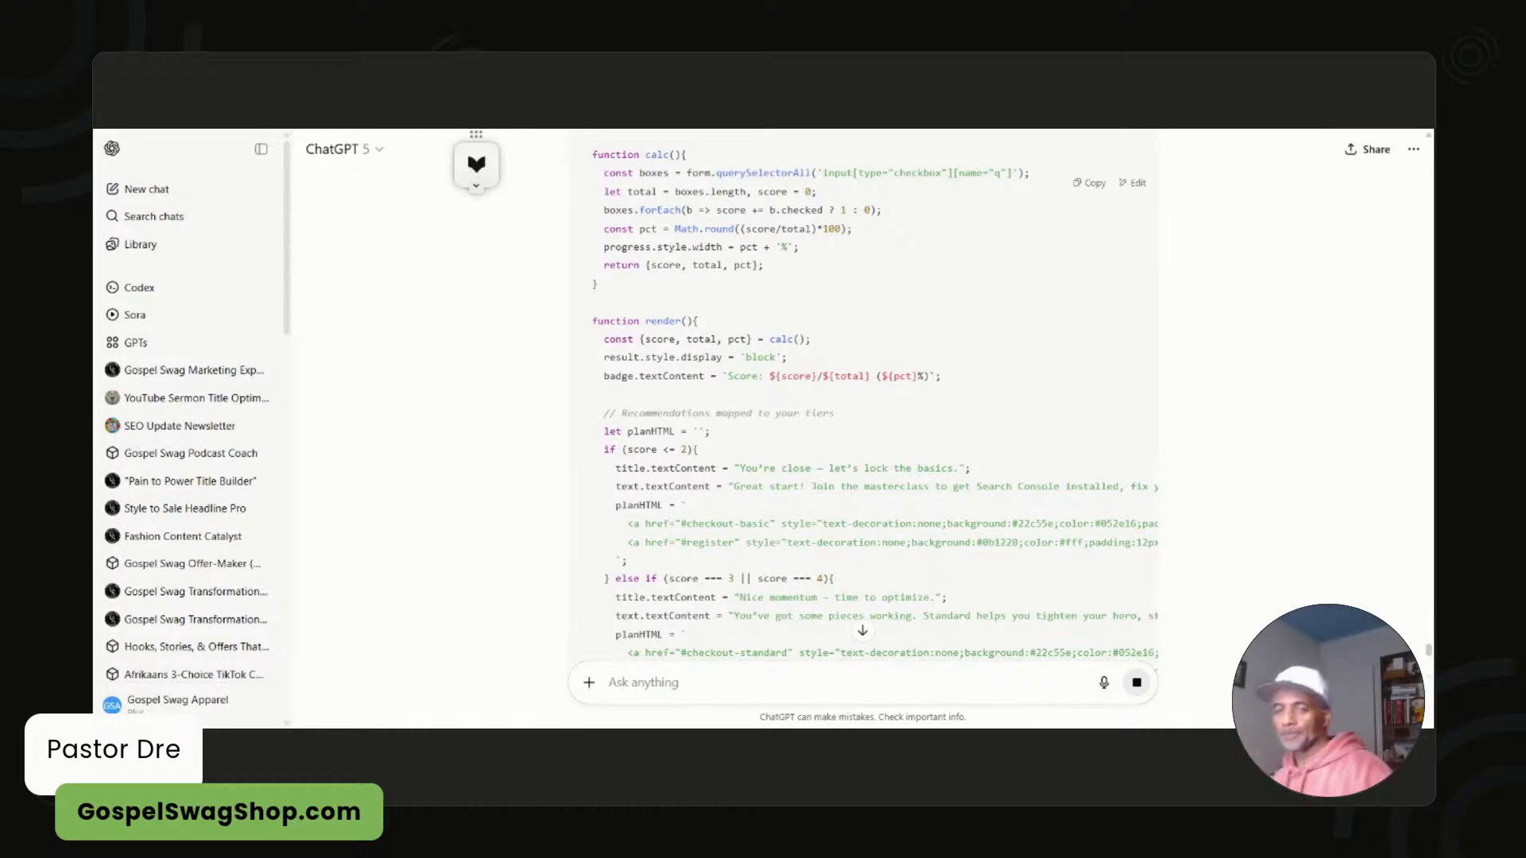
scroll(863, 413, down, 8)
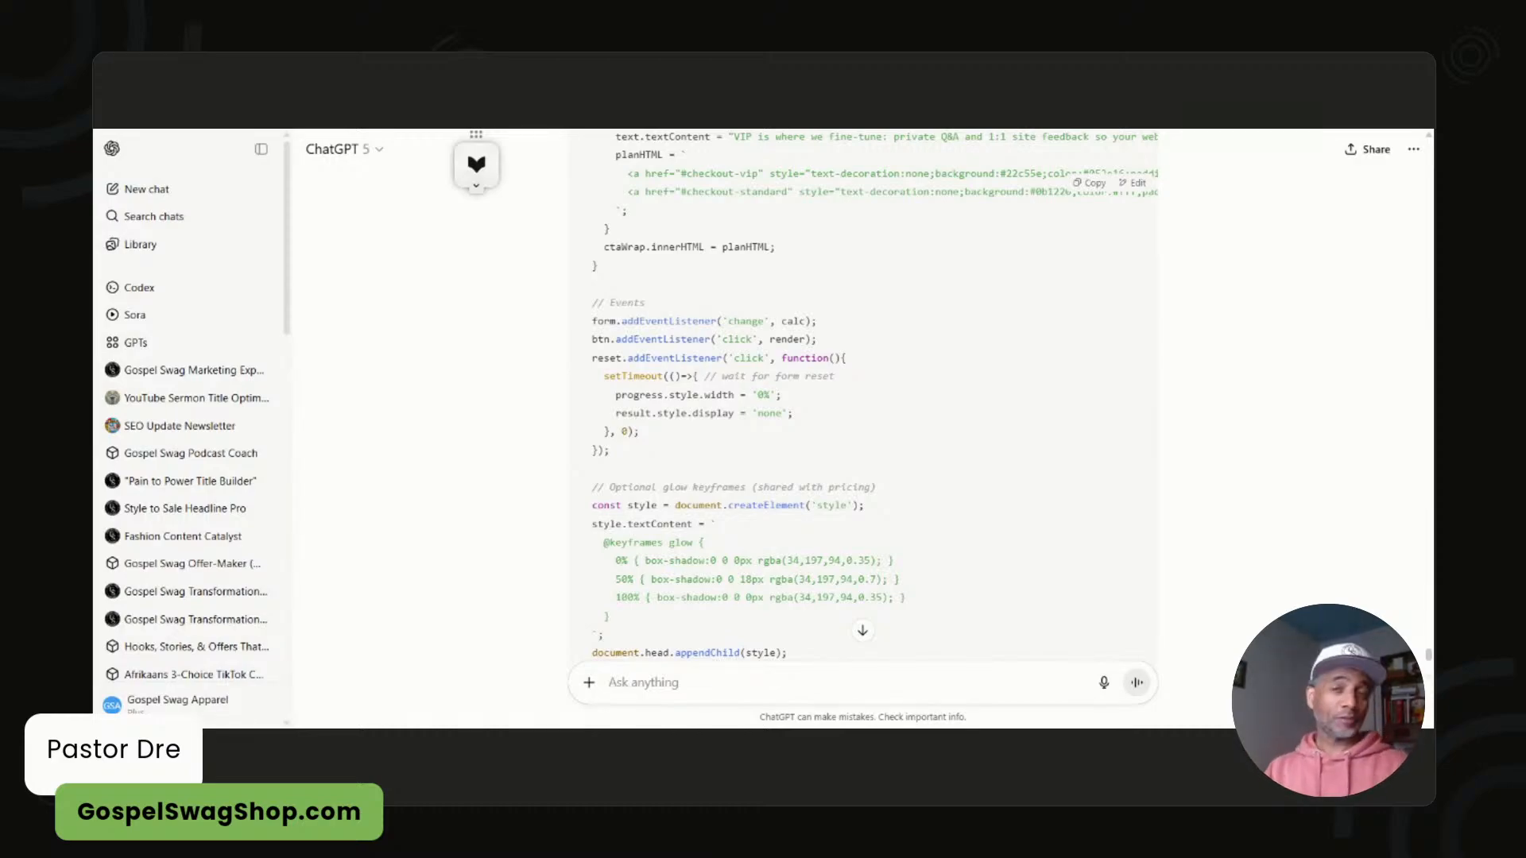
scroll(695, 443, down, 5)
- Copy the generated scorecard code and read the "Why this works" notes beneath it
scroll(695, 442, up, 3)
scroll(711, 451, up, 10)
scroll(711, 451, up, 7)
click(1089, 183)
scroll(770, 441, down, 13)
scroll(771, 436, down, 10)
scroll(771, 436, down, 3)
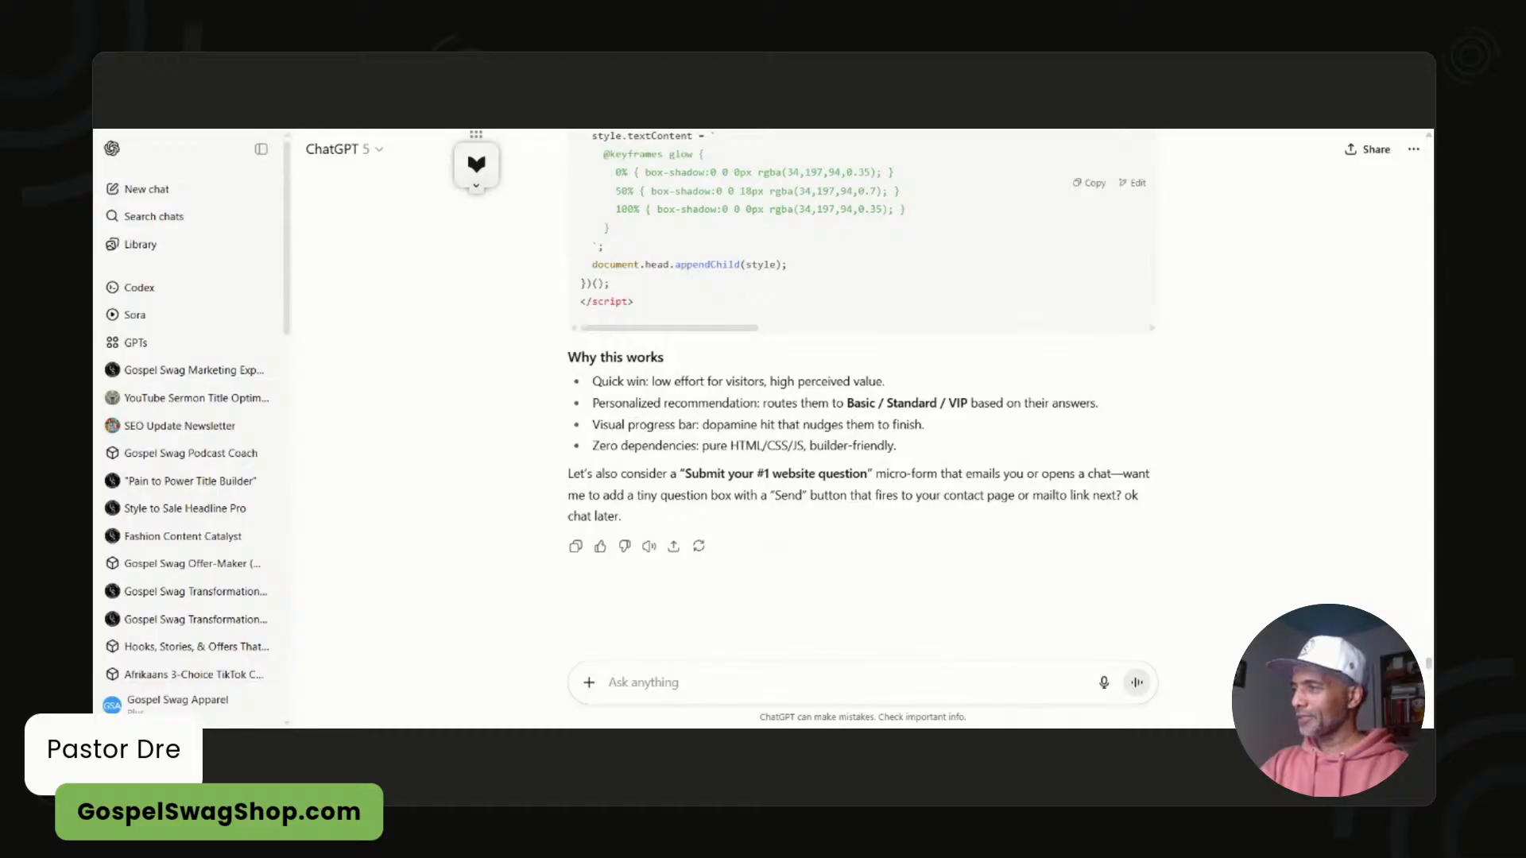
scroll(559, 130, up, 2)
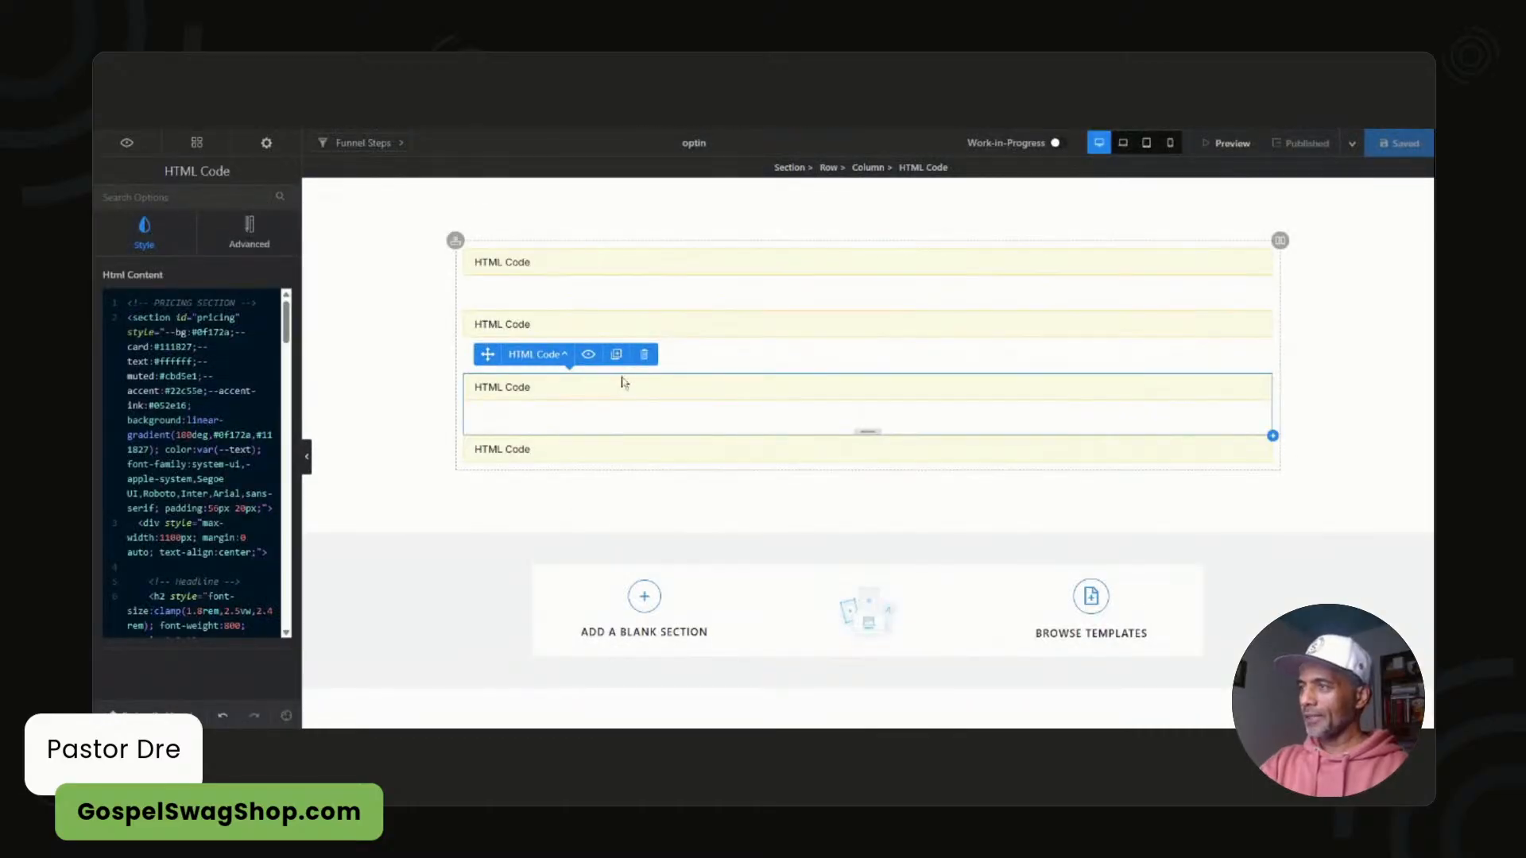
- In the Swipe Pages editor, duplicate the FAQ HTML Code block and replace the copy's content with the copied scorecard code
click(623, 444)
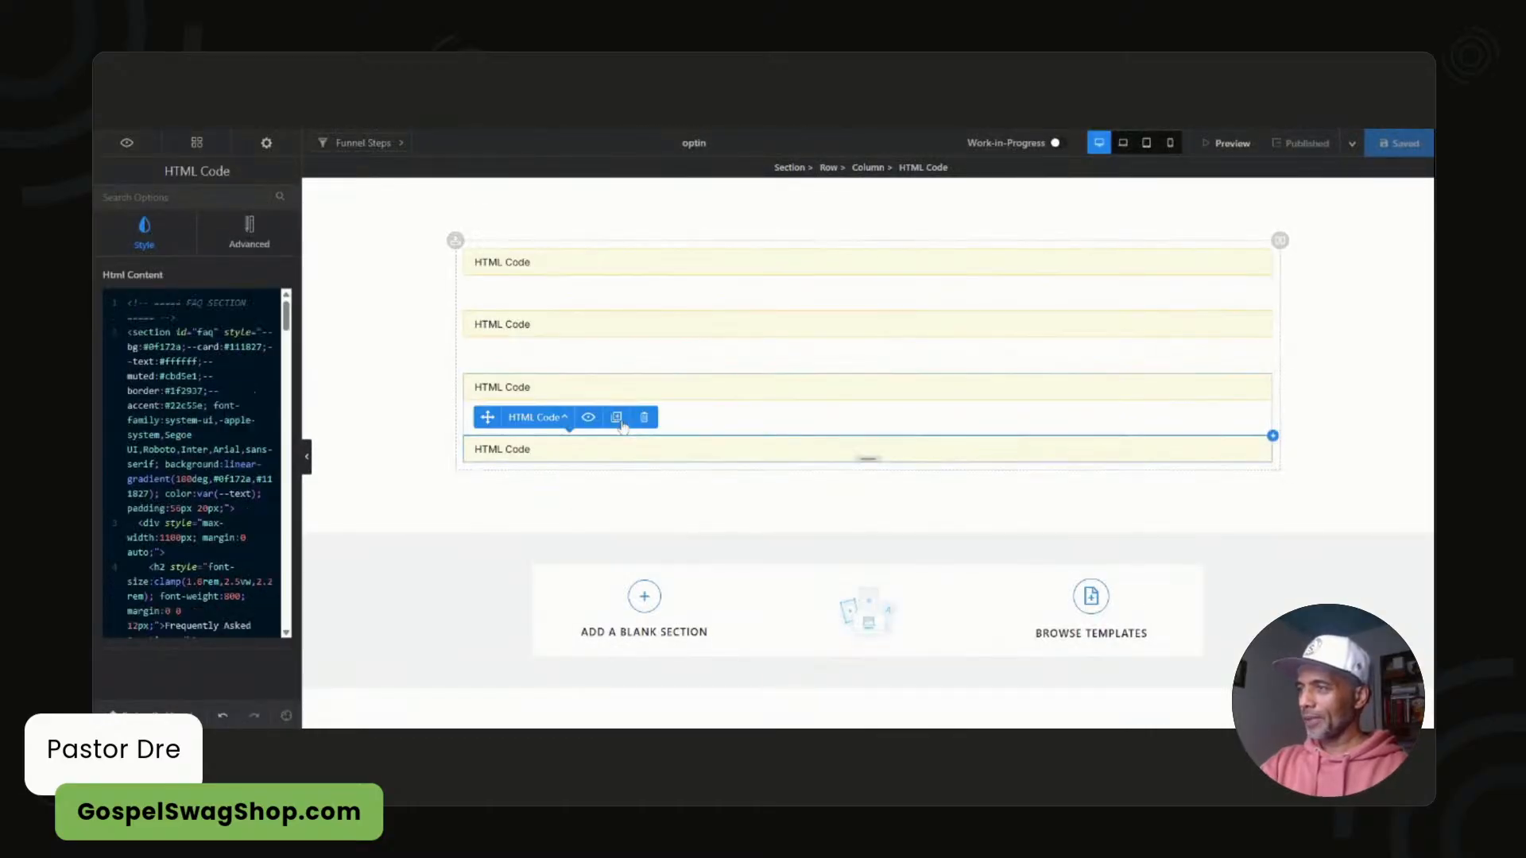
click(617, 418)
click(554, 511)
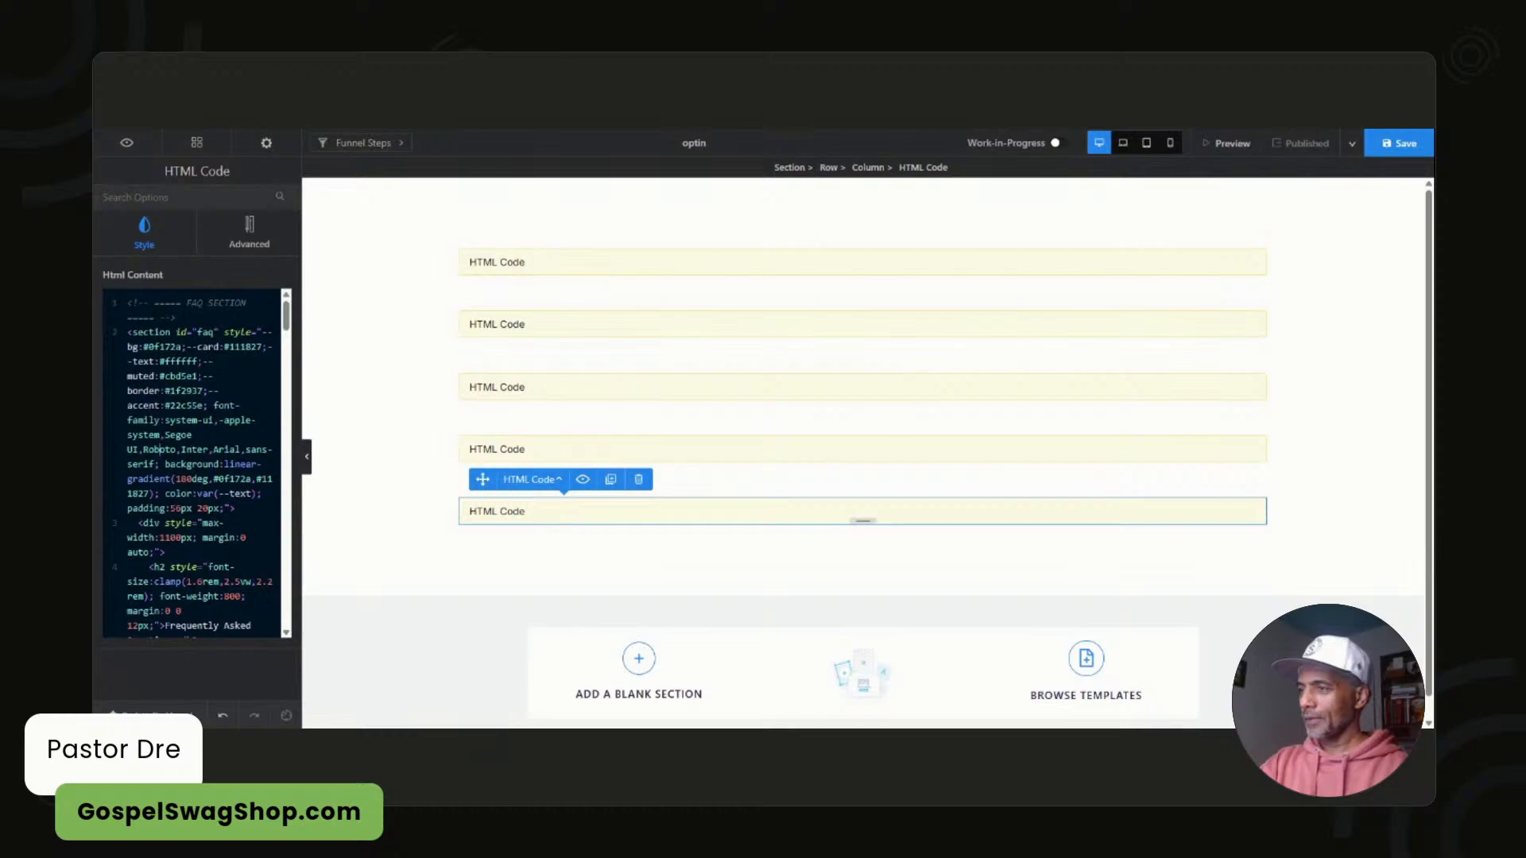
key(ctrl+a)
key(BackSpace)
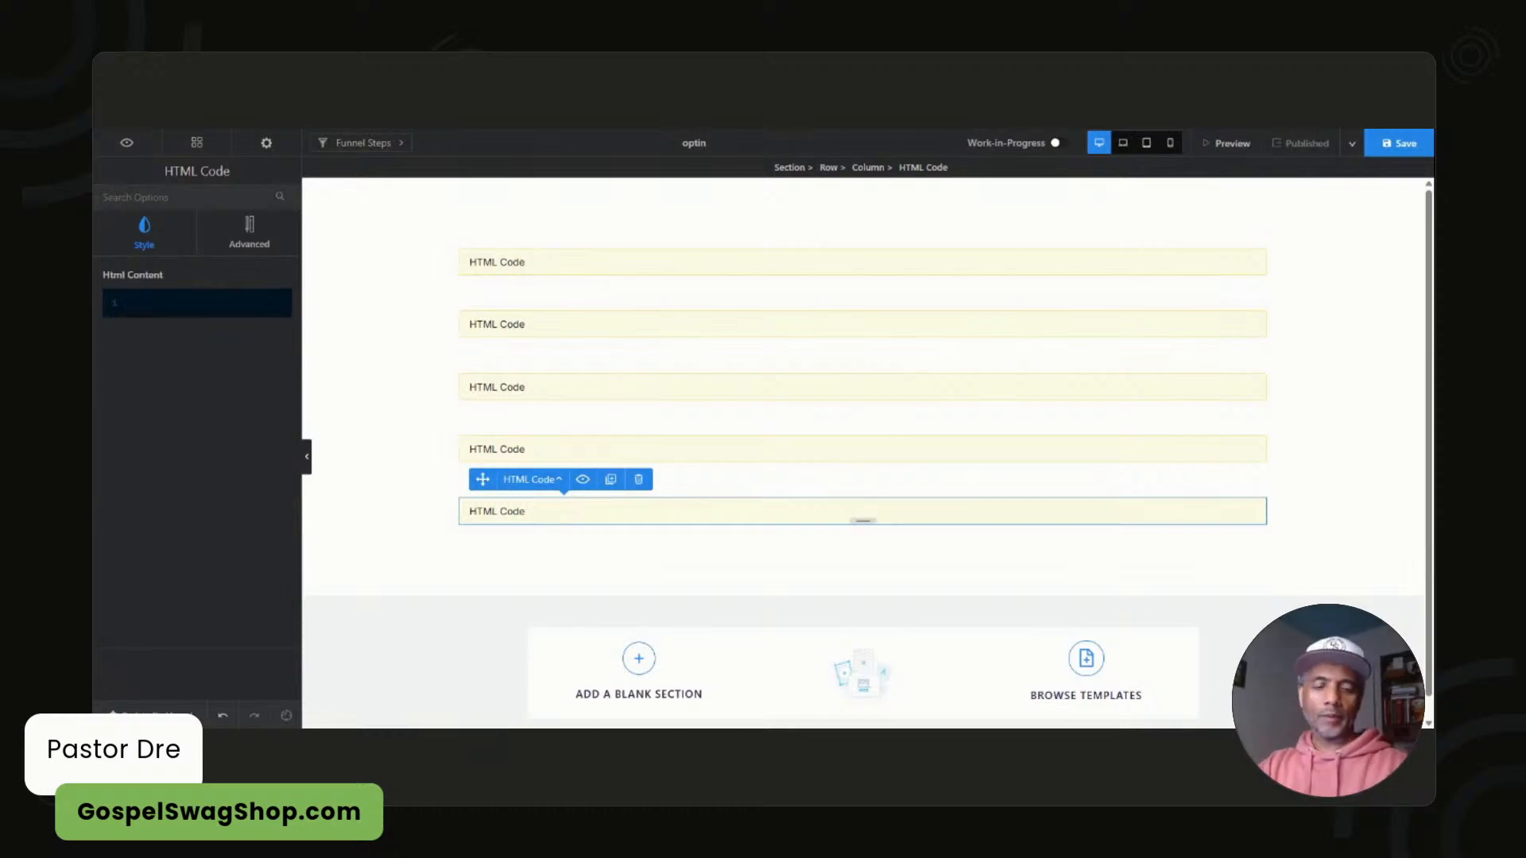
key(ctrl+v)
- Save and publish the optin page, and go to the 60-Second Website Scorecard section on its live version
click(1387, 149)
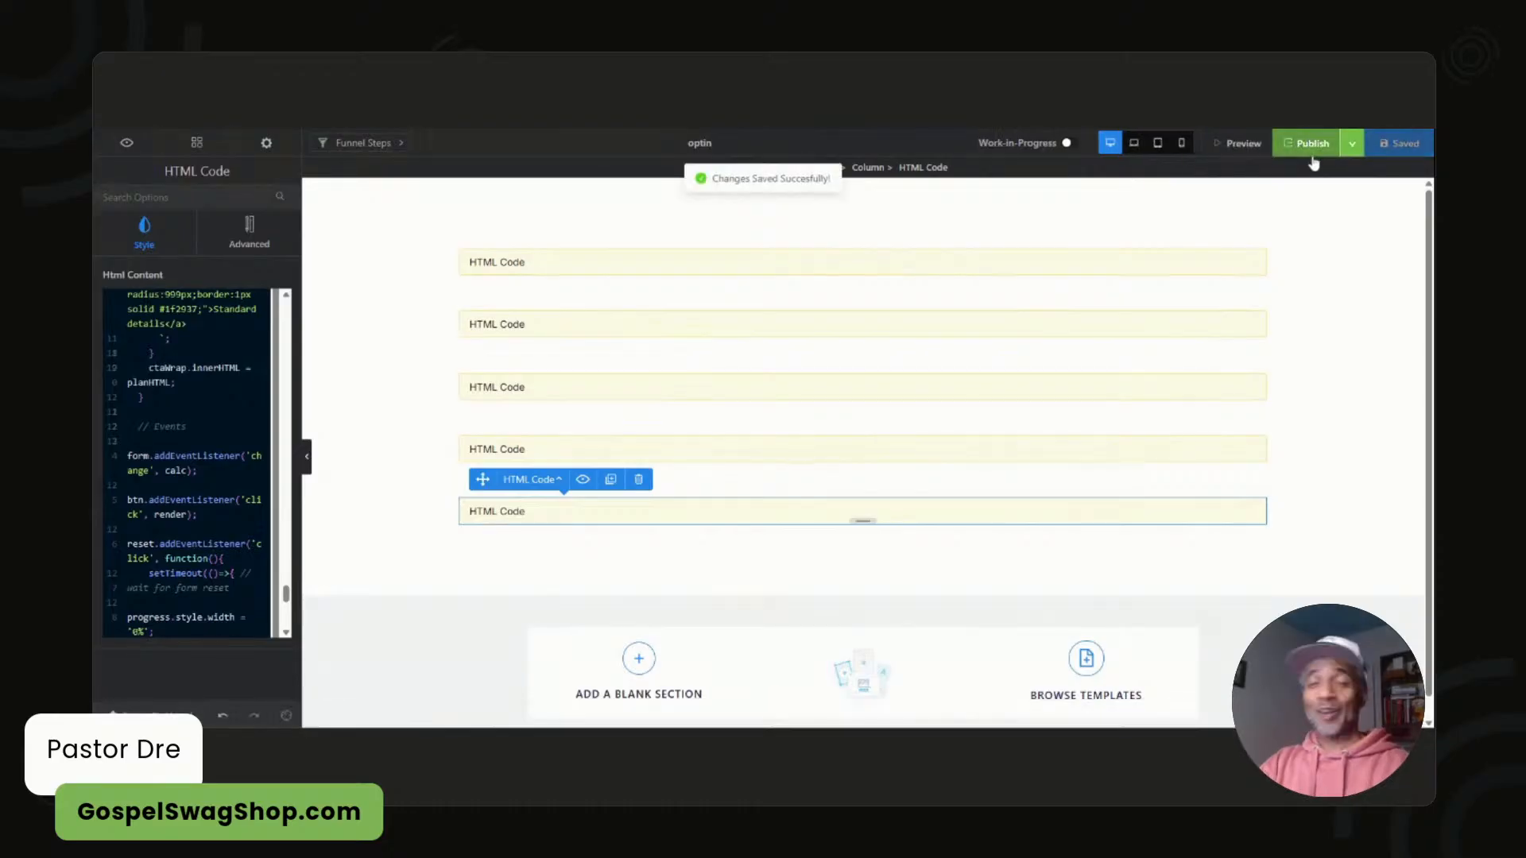
click(1304, 144)
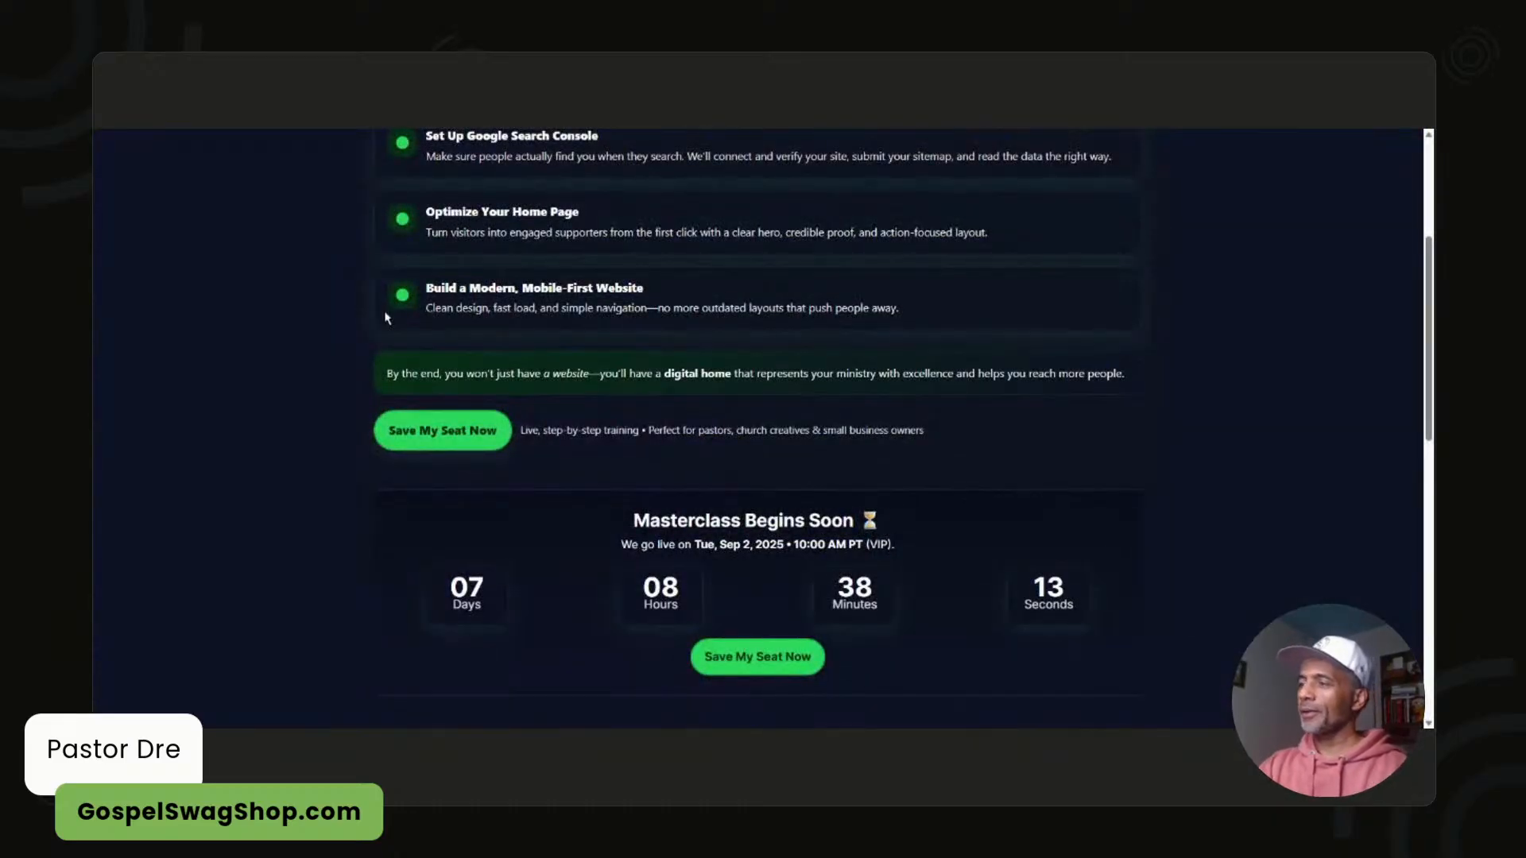
scroll(638, 552, down, 1)
scroll(637, 549, down, 5)
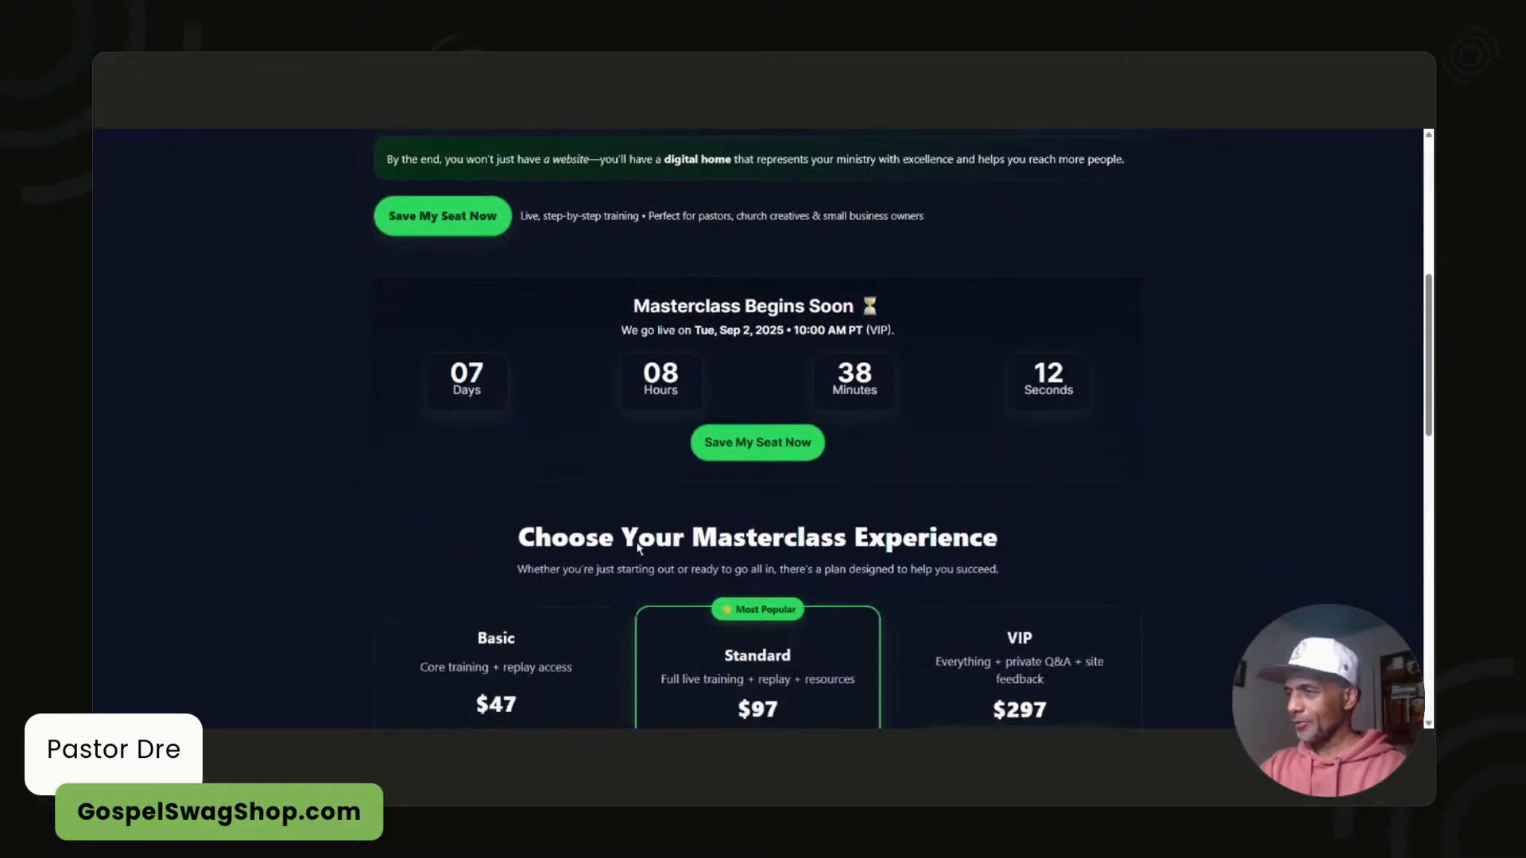
scroll(638, 546, down, 10)
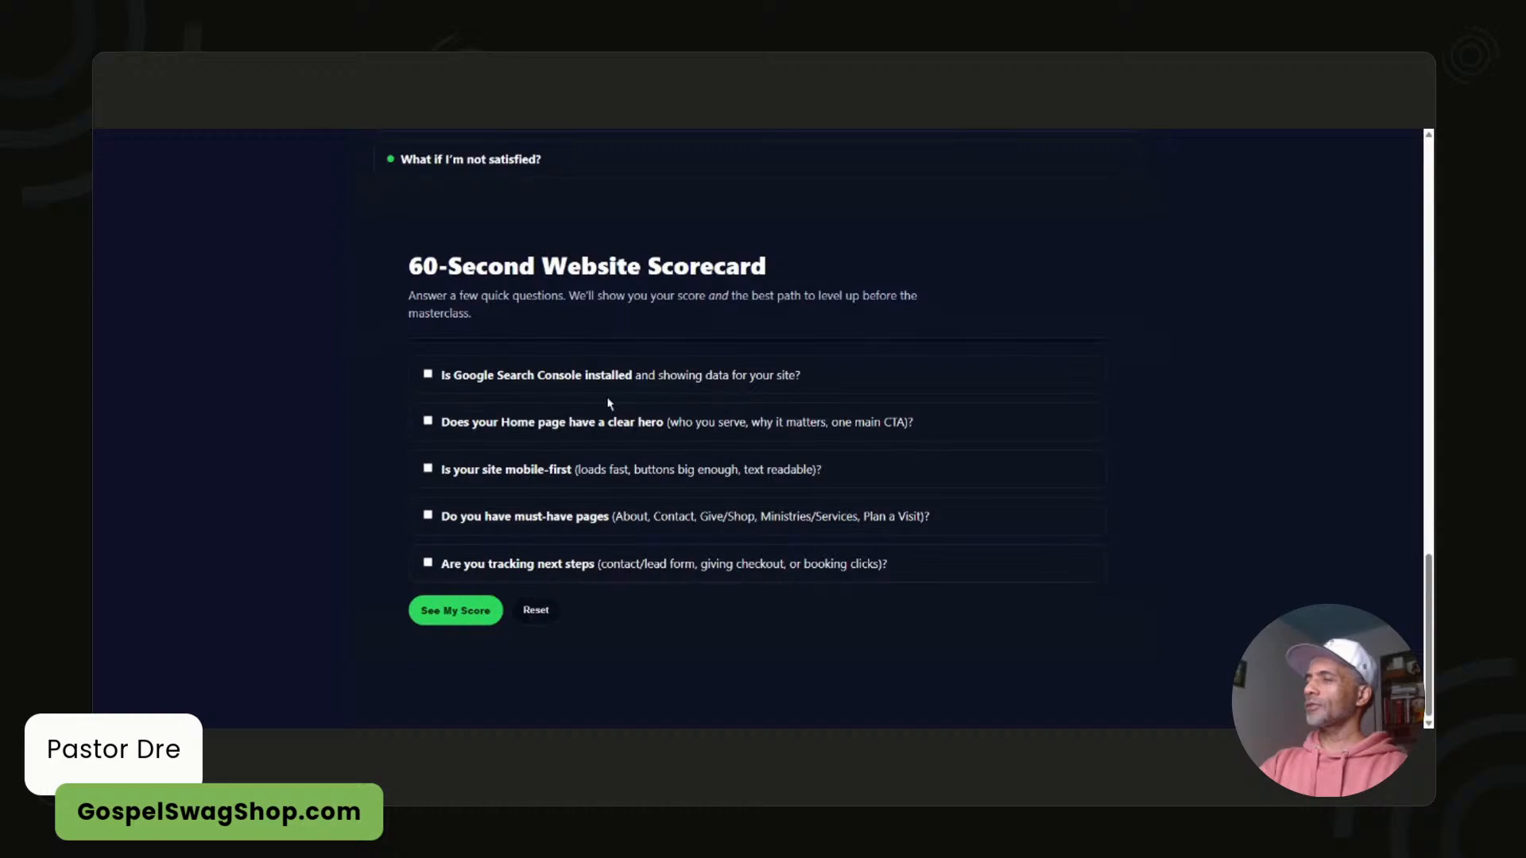
- Test the live scorecard with the Google Search Console, mobile-first and tracking next steps questions checked, and show the score
click(429, 374)
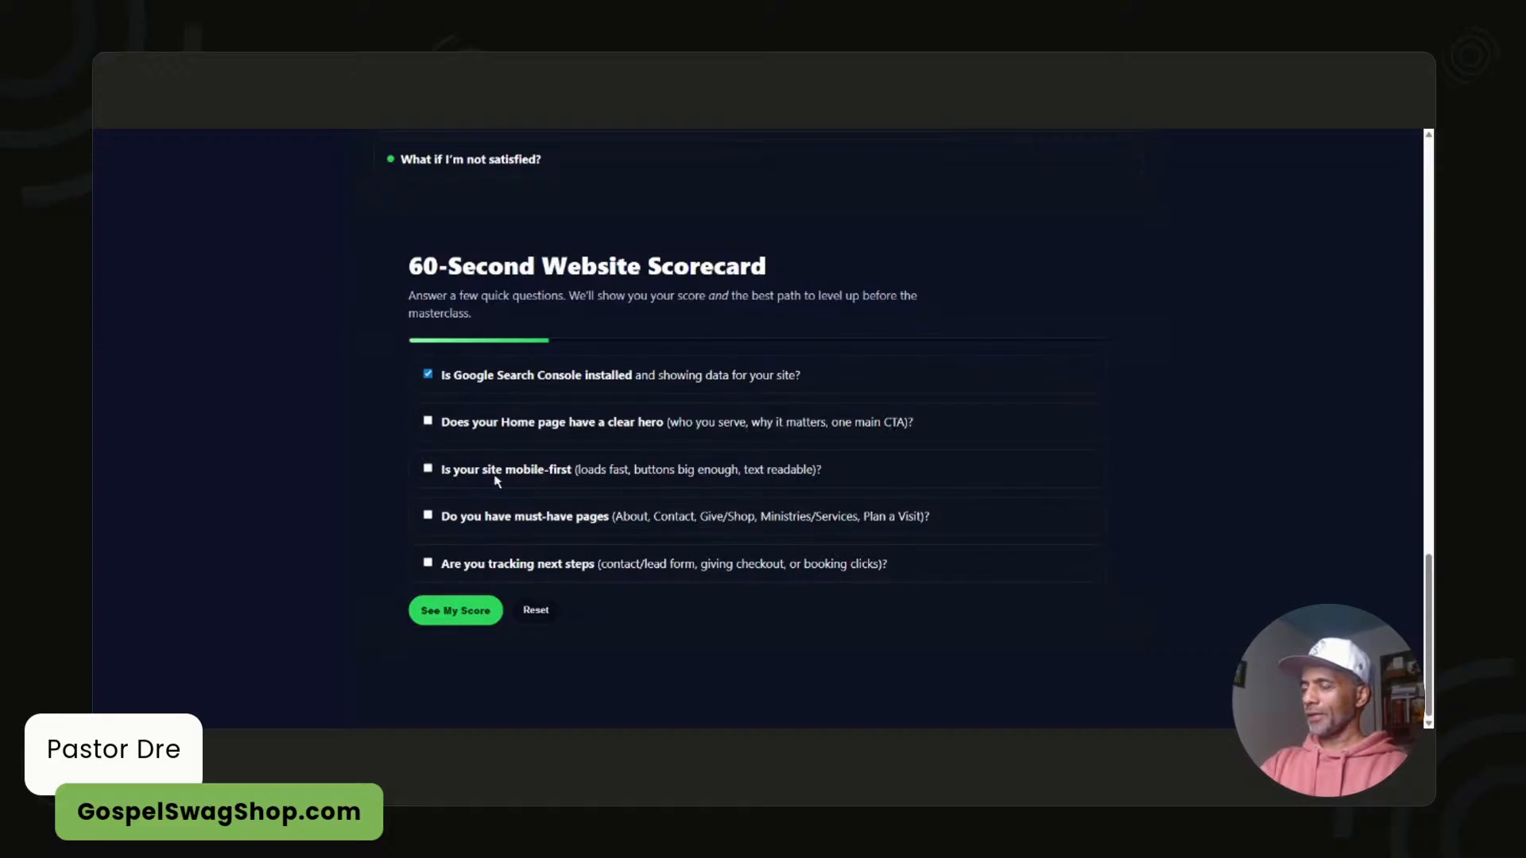
click(428, 470)
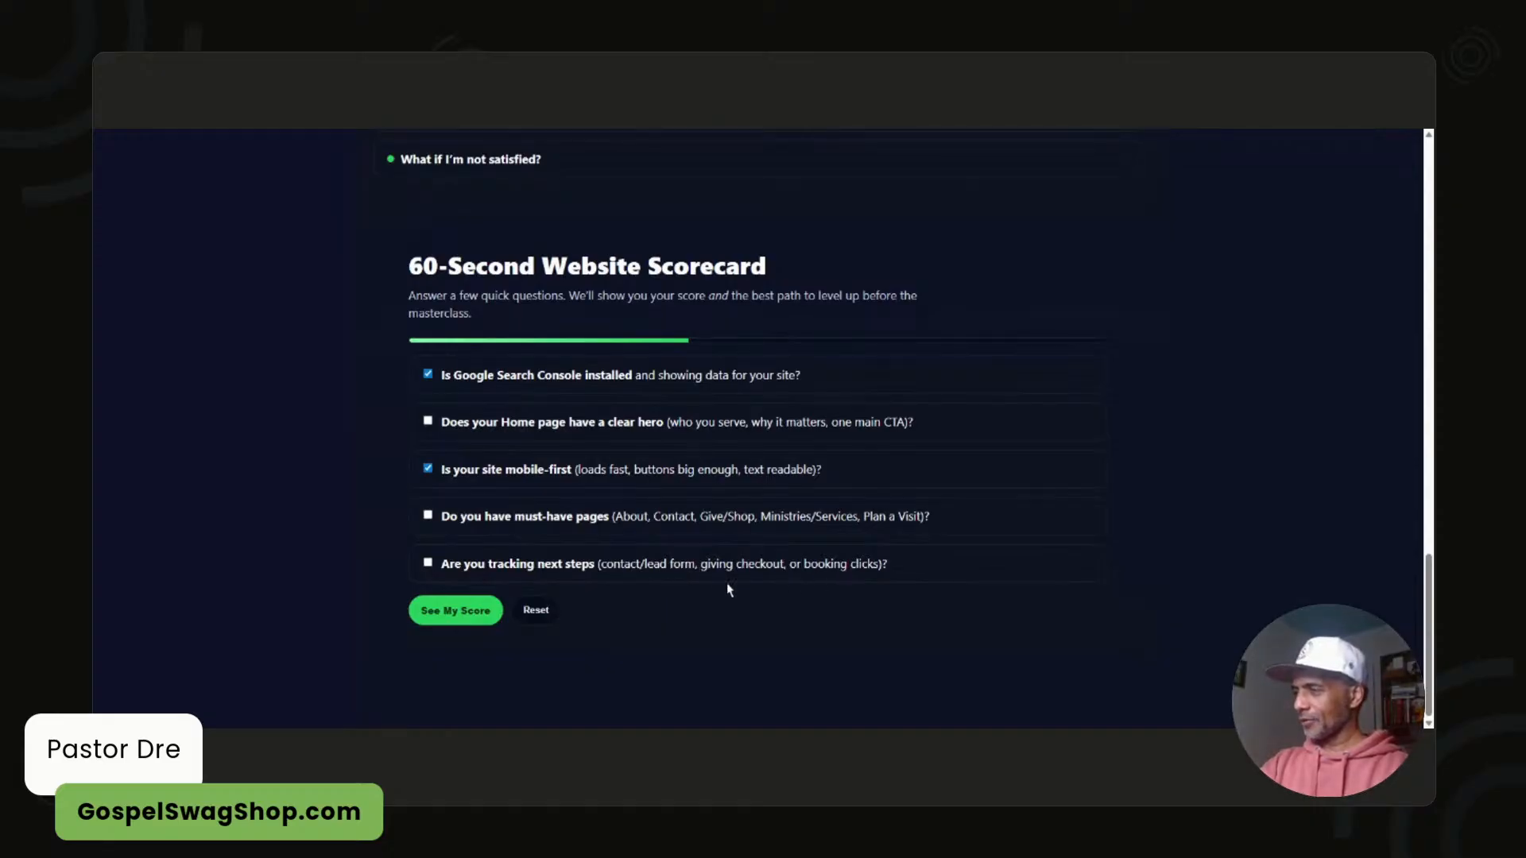
click(429, 564)
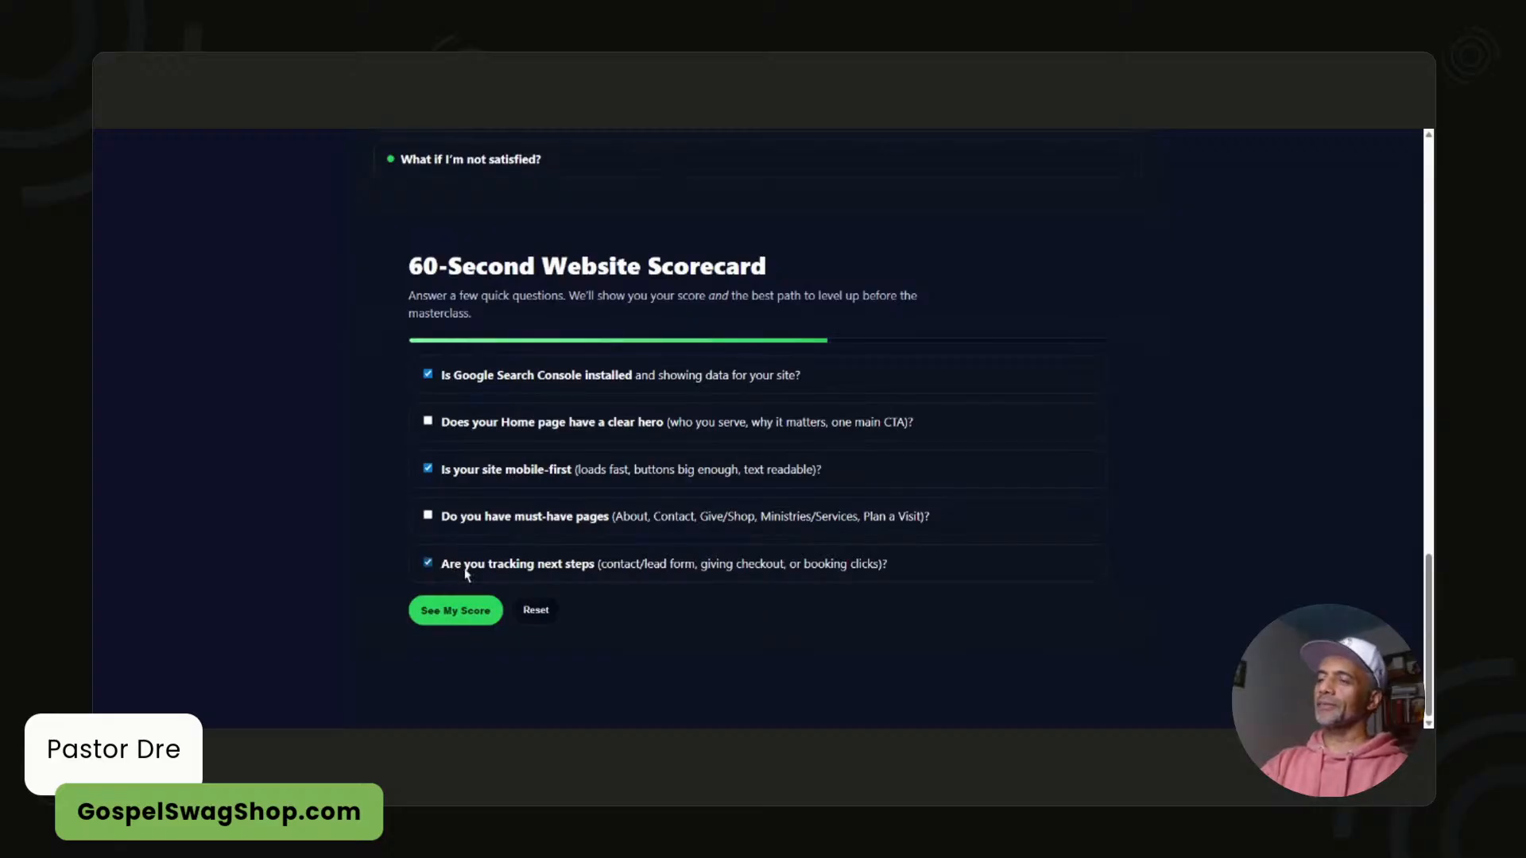
click(459, 610)
scroll(536, 477, down, 2)
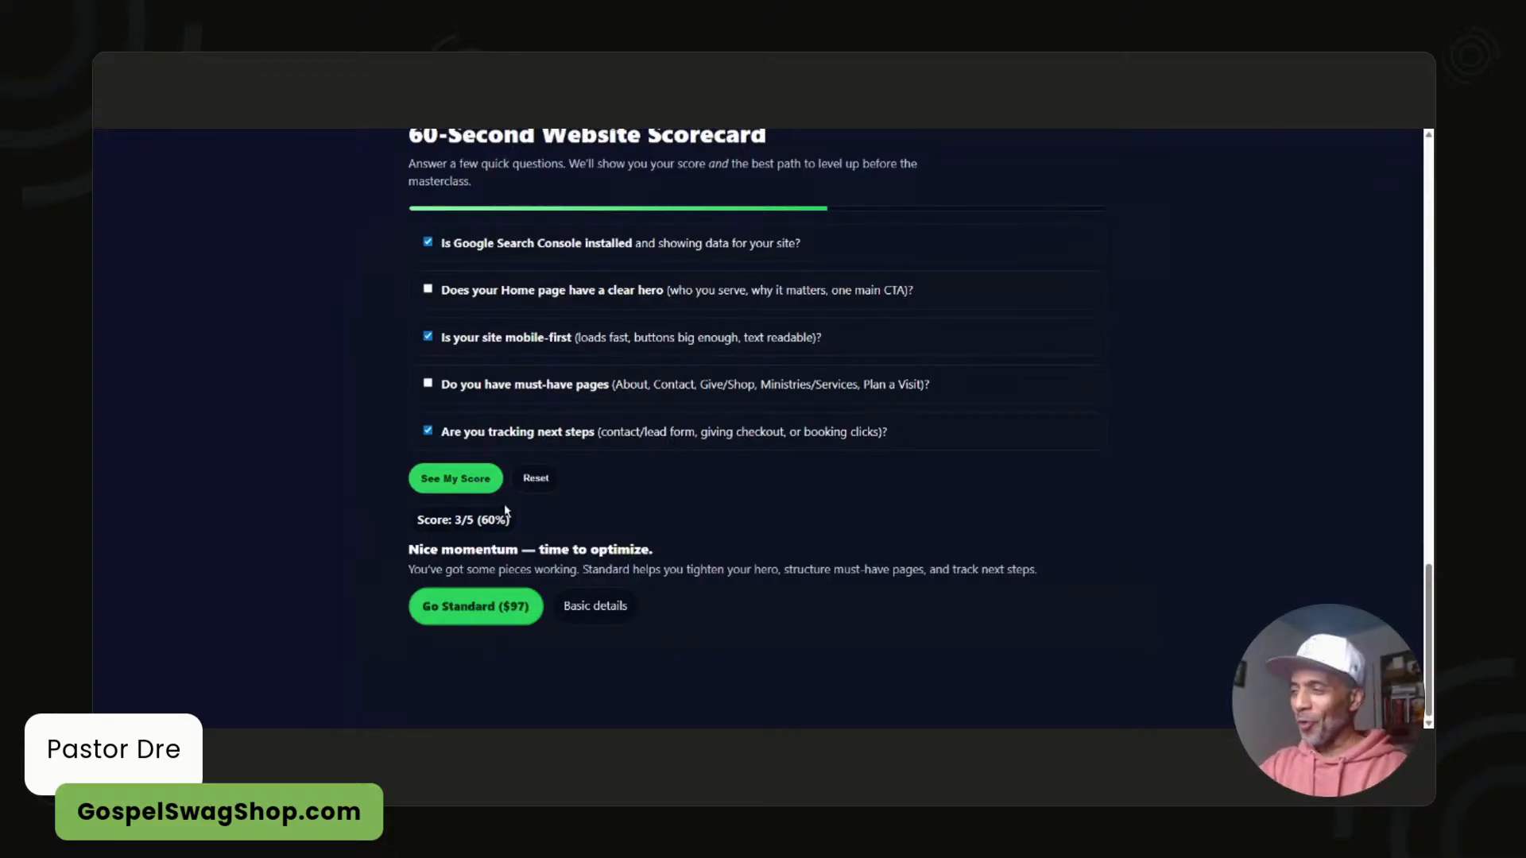
- In the Swipe Pages editor, move the scorecard HTML Code block above the FAQ block, and save and publish the page
scroll(529, 428, up, 4)
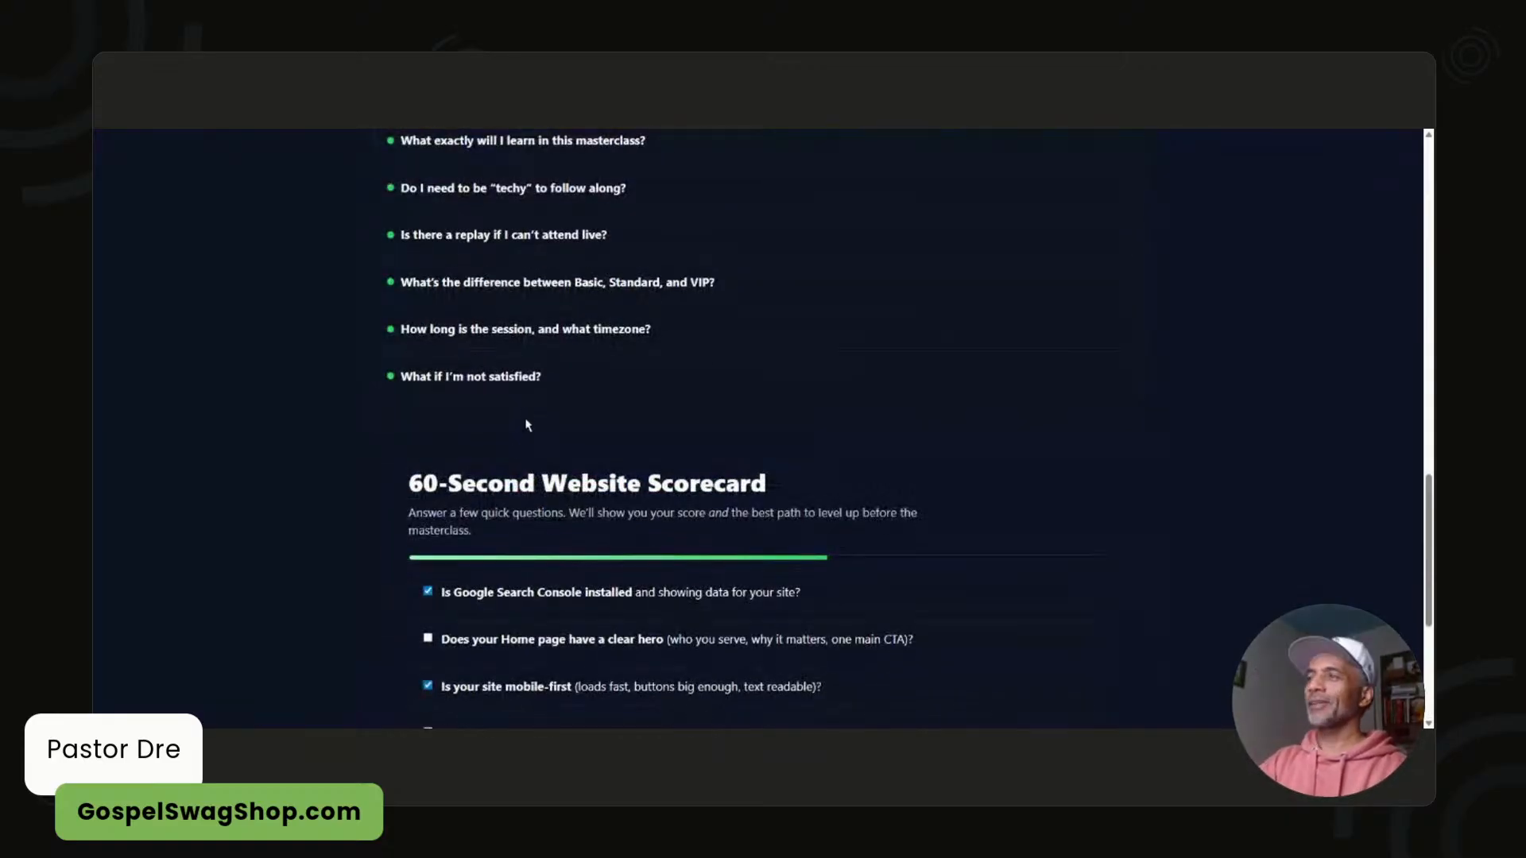
scroll(515, 332, up, 7)
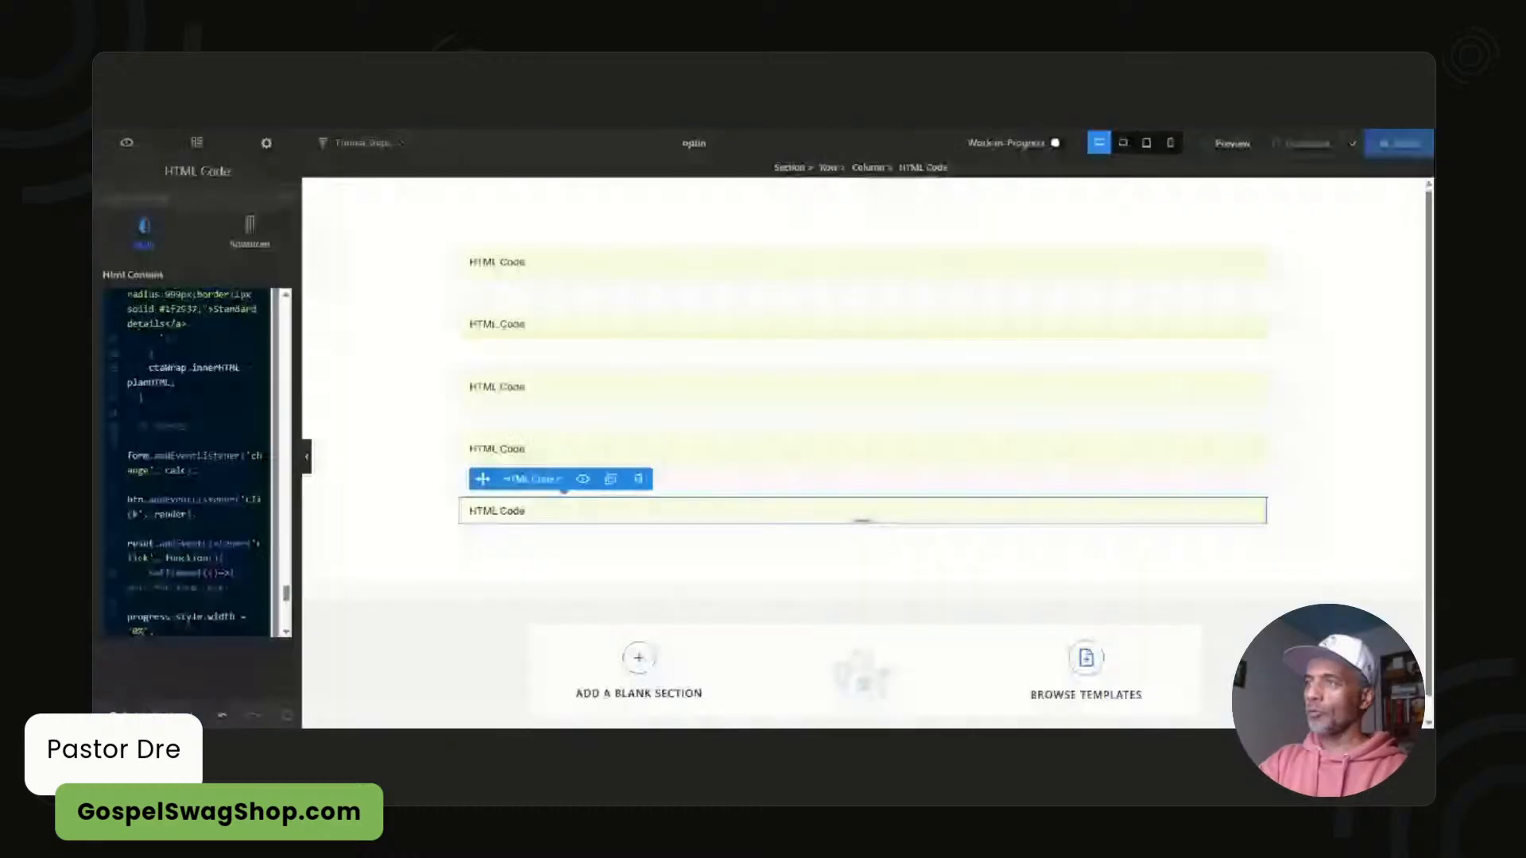
drag(481, 477, 479, 435)
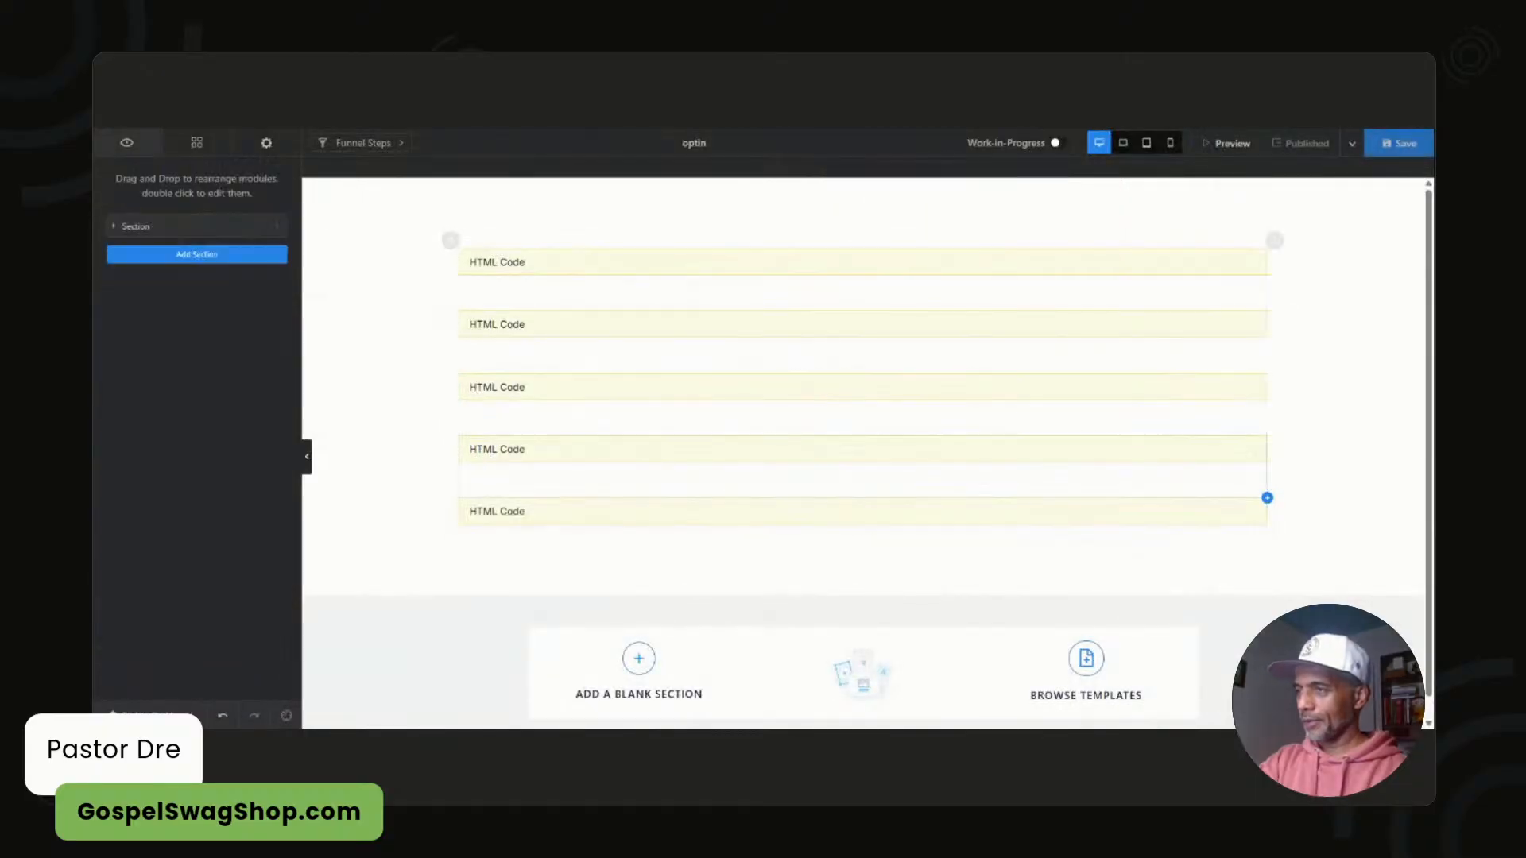
click(1405, 145)
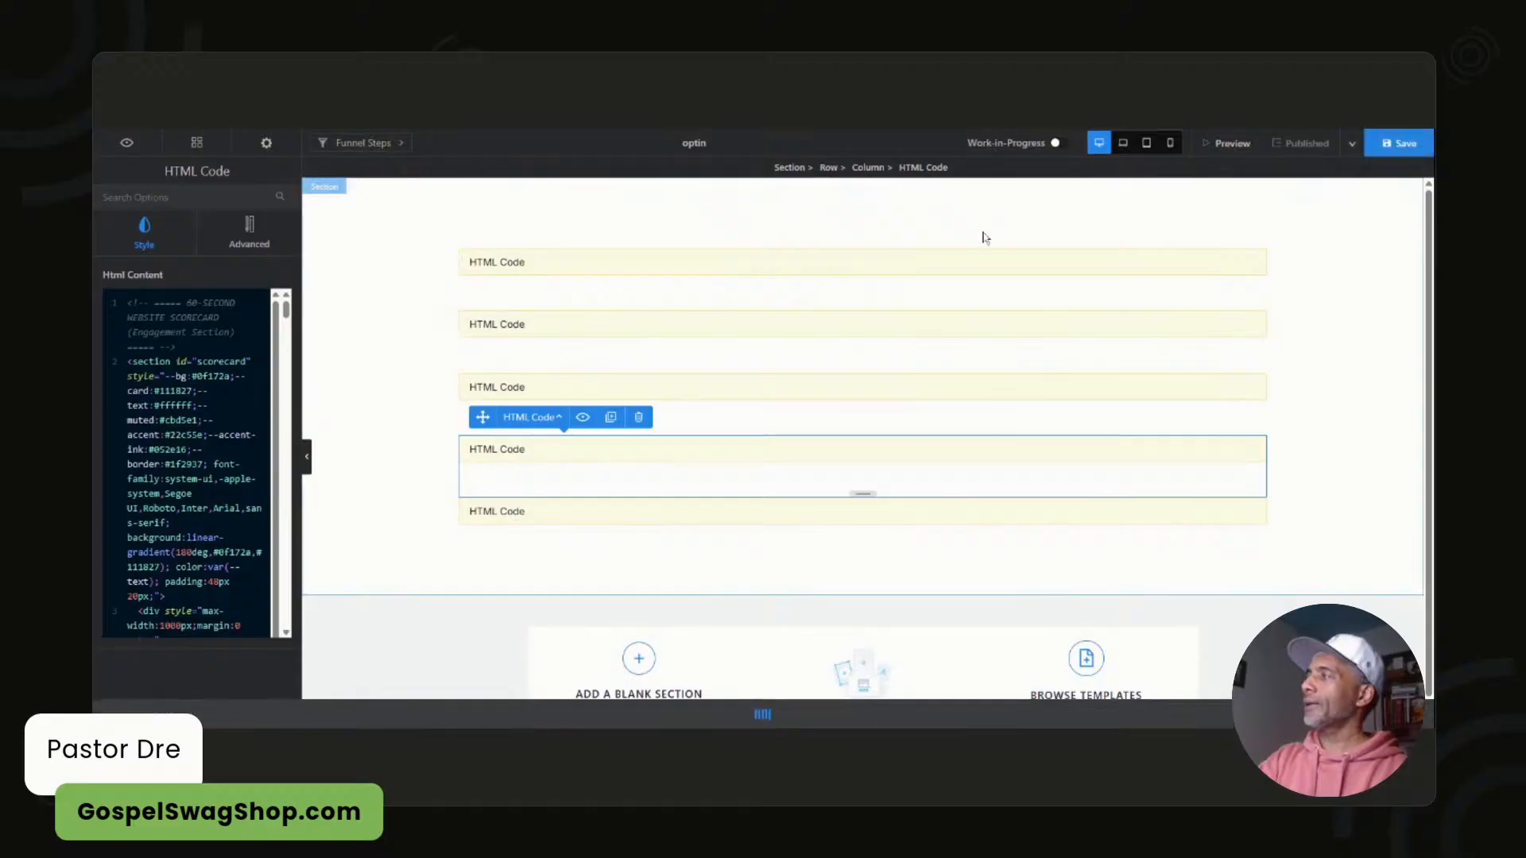
click(1308, 143)
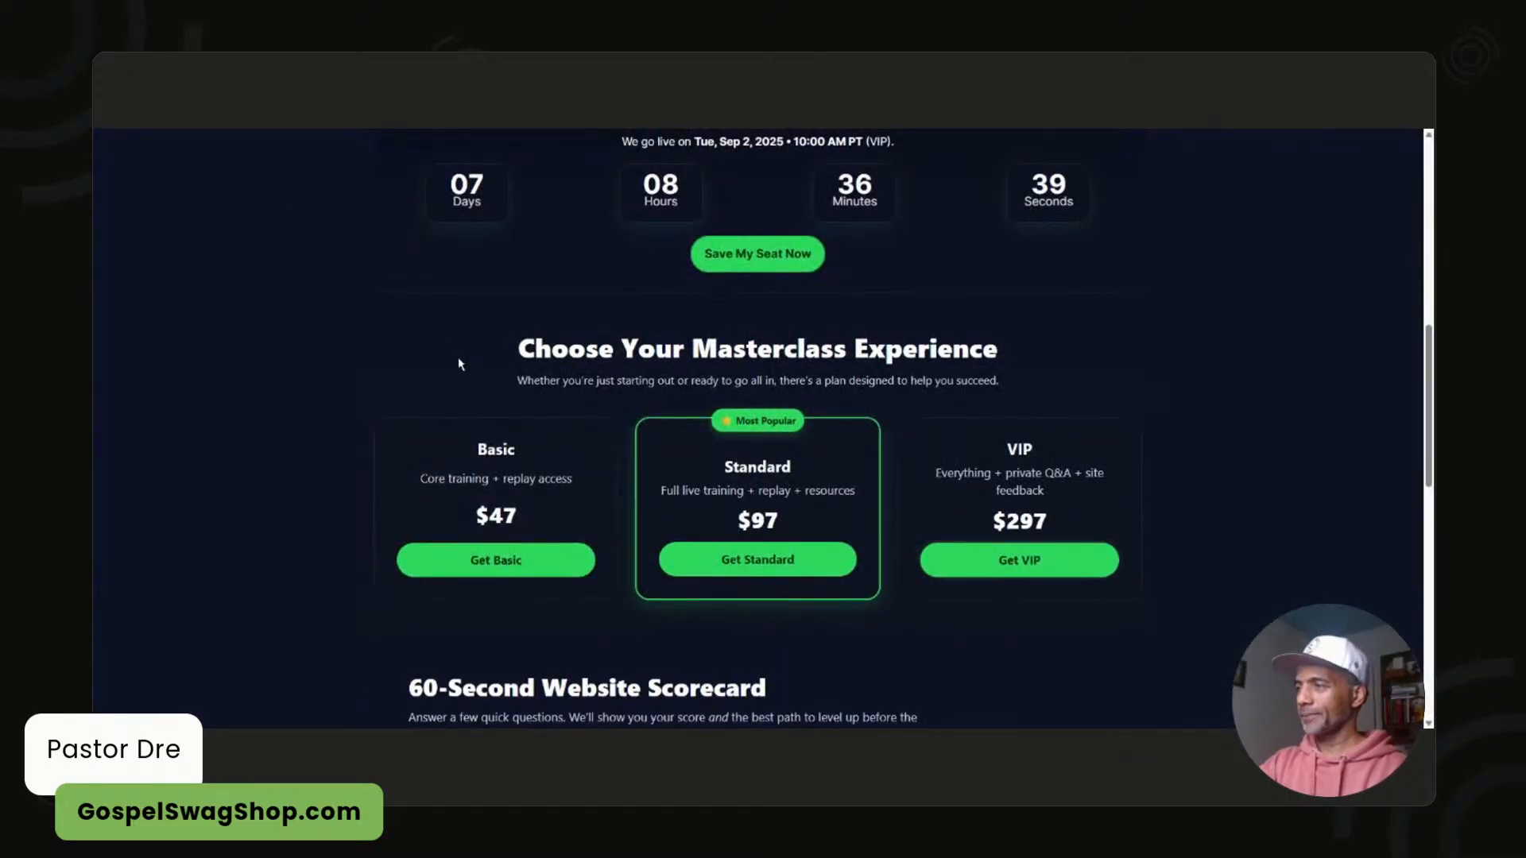
- Check the scorecard's new placement below the pricing section on the live page
scroll(464, 365, down, 1)
scroll(498, 400, up, 5)
scroll(499, 408, down, 10)
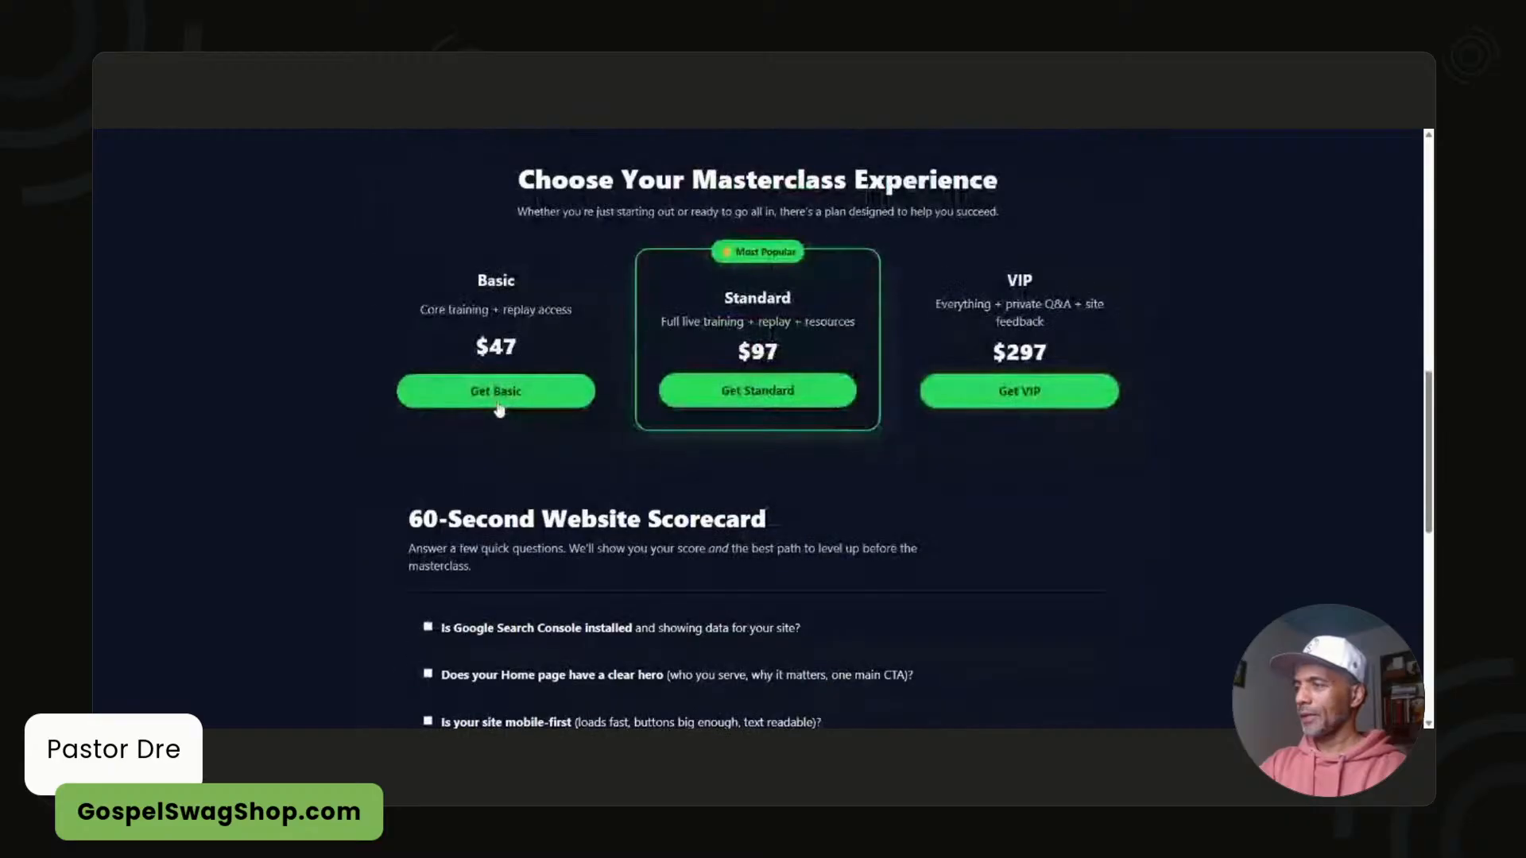
scroll(499, 408, down, 3)
scroll(498, 407, up, 9)
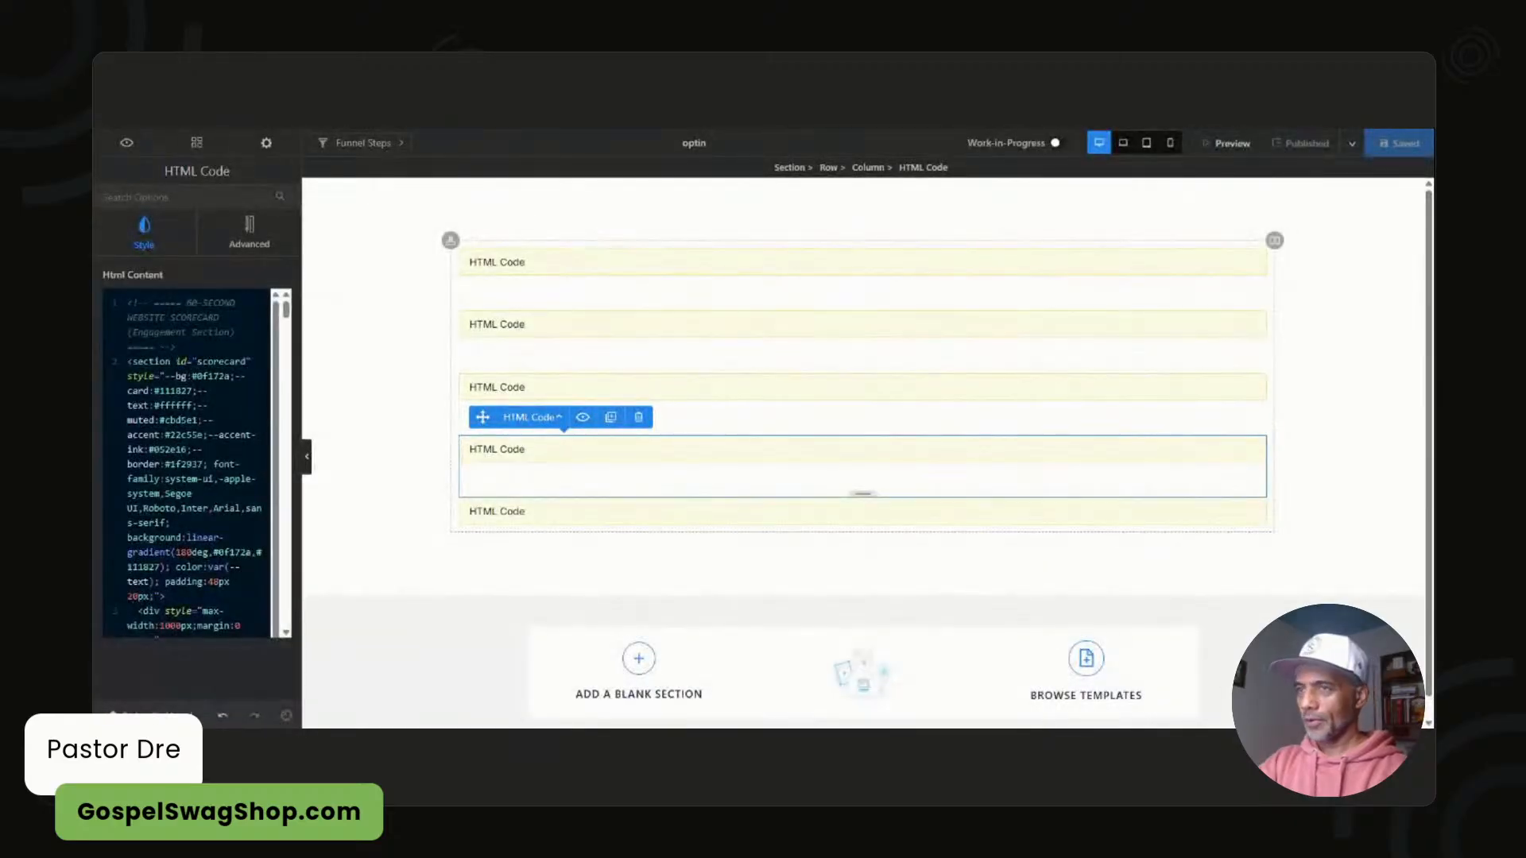
- Move the scorecard HTML Code block up one position, above the pricing block, and save the page
drag(483, 416, 477, 376)
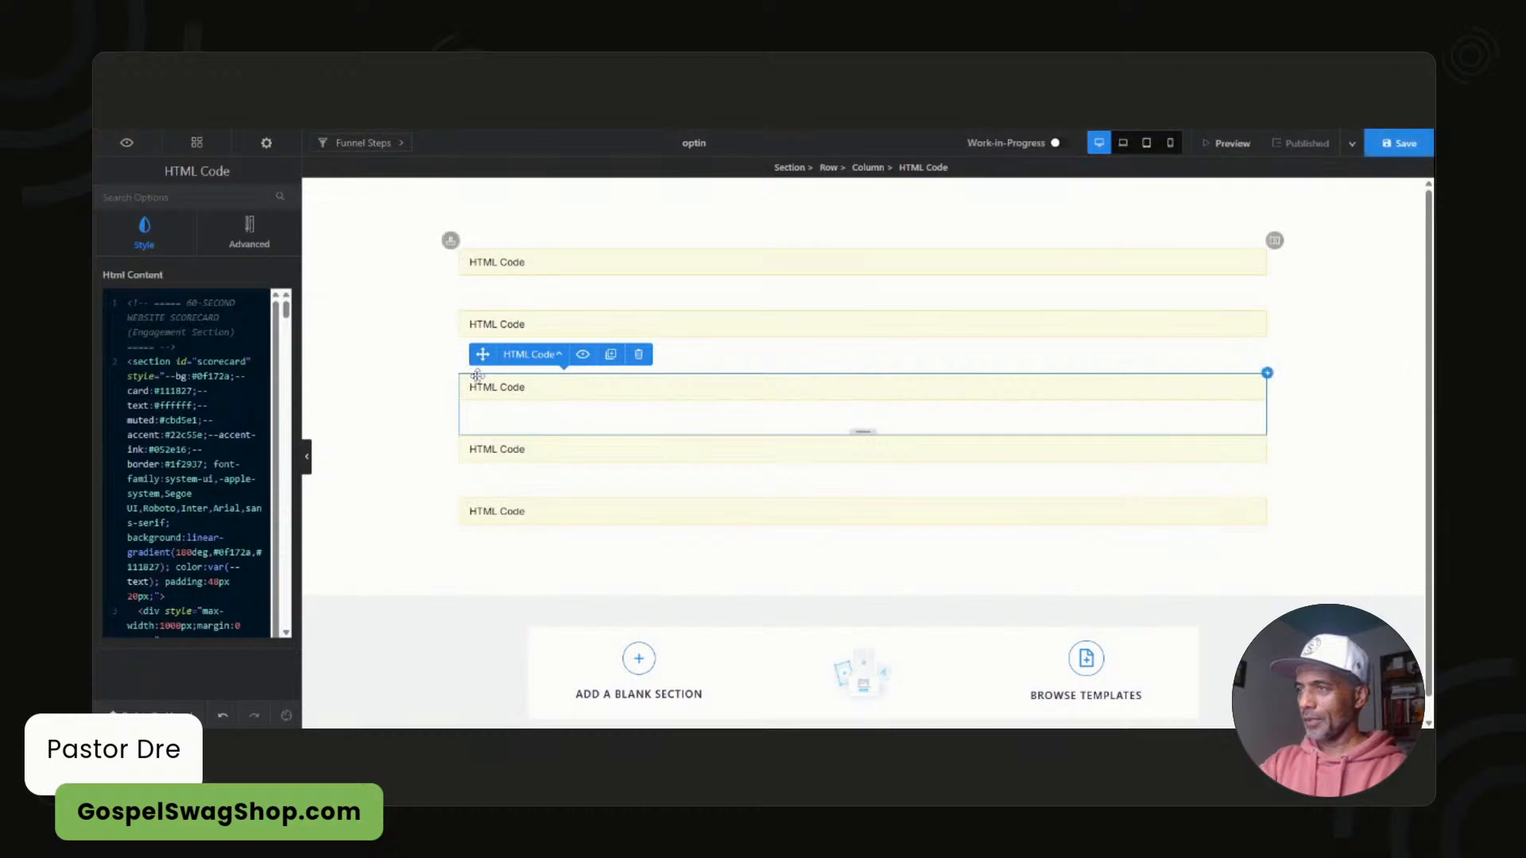
click(1405, 151)
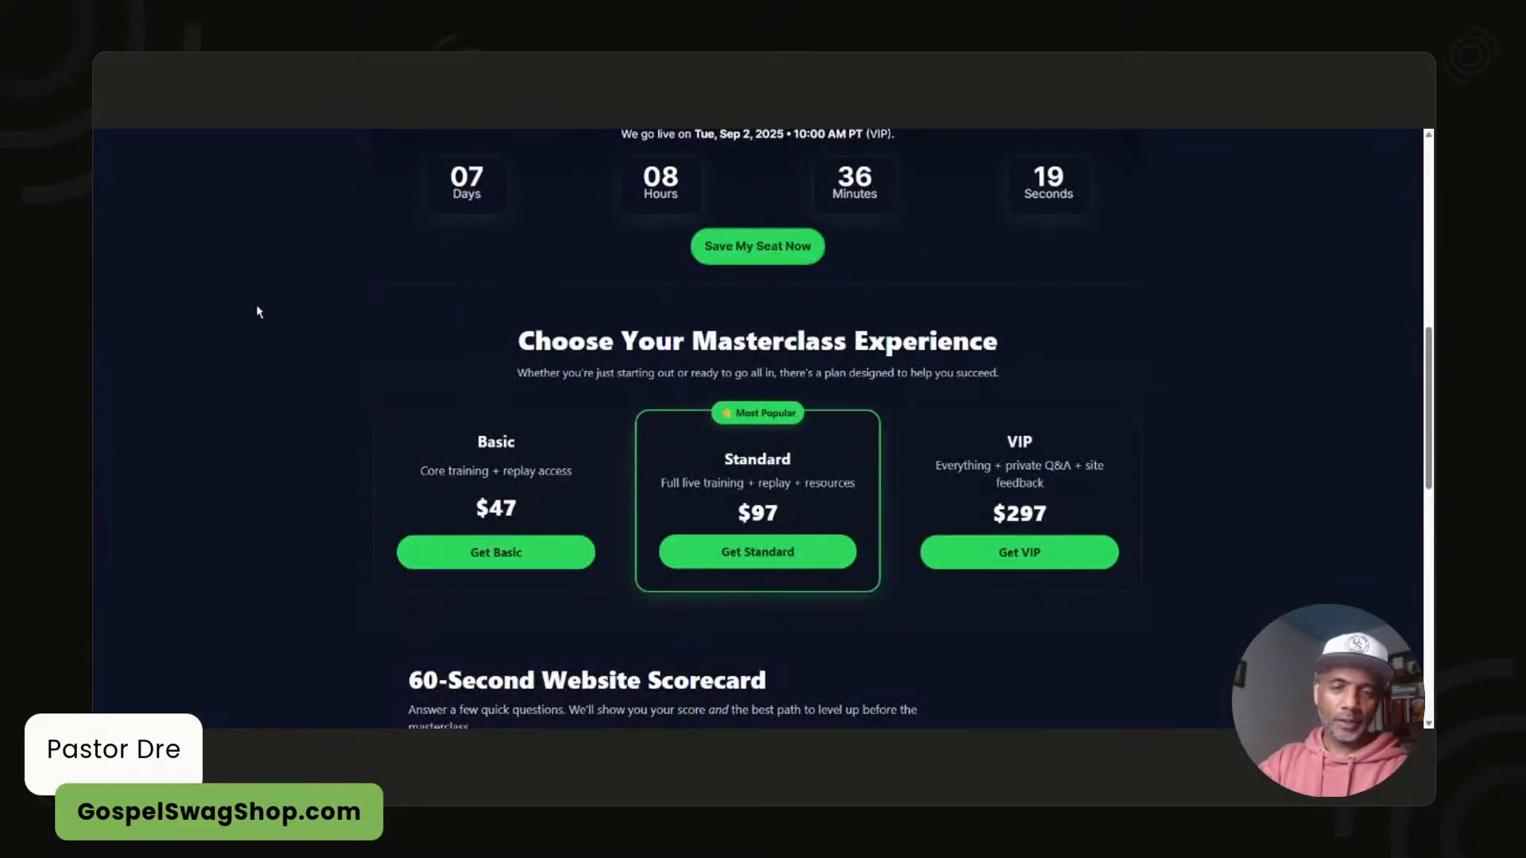
- Check the section order on the live page, from the hero and countdown through the scorecard to the pricing
scroll(256, 306, down, 5)
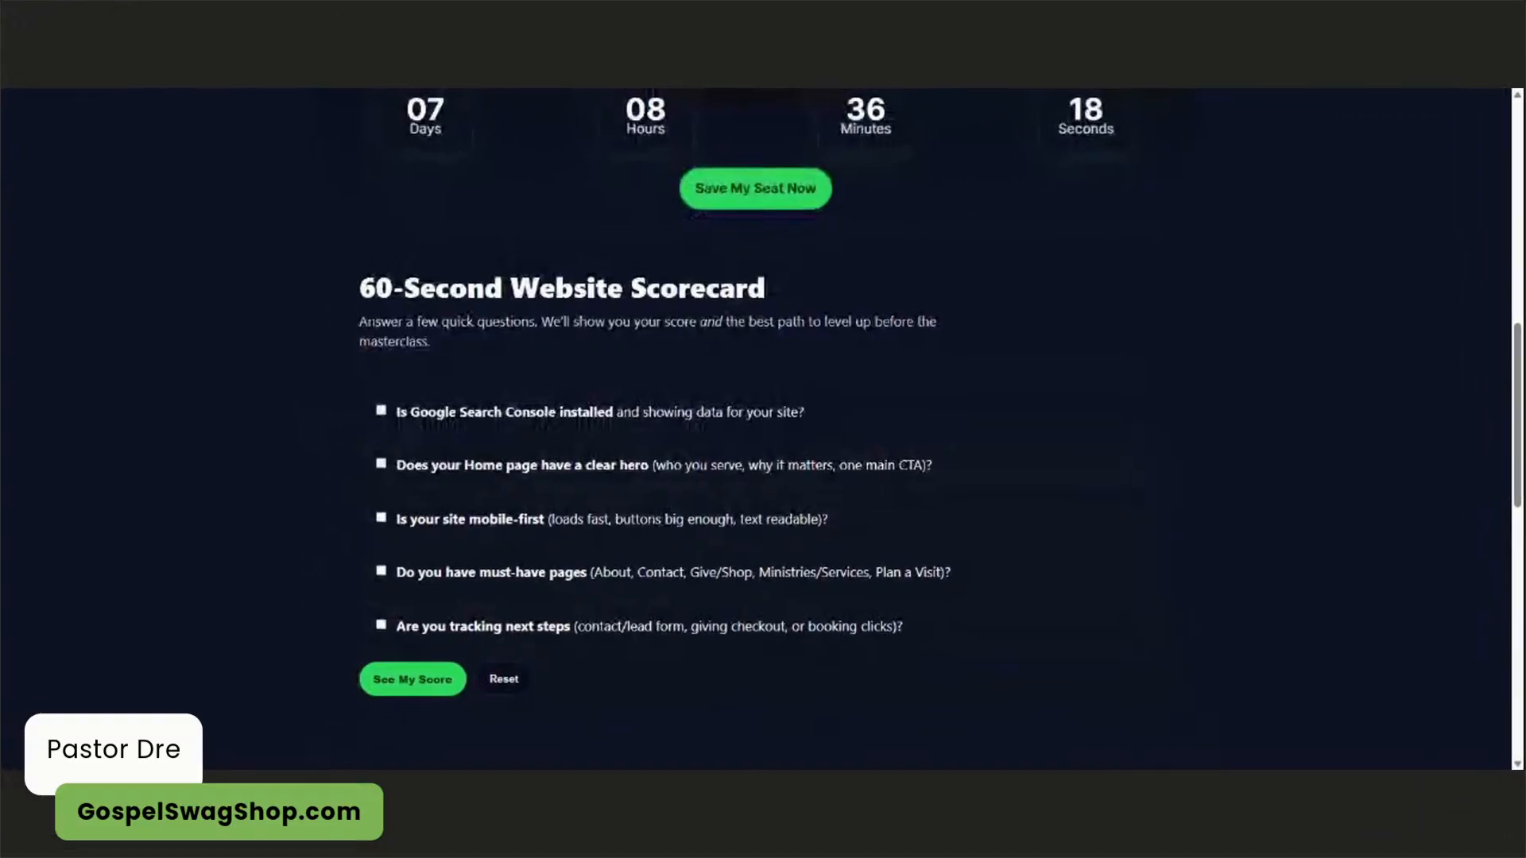
scroll(526, 451, up, 8)
scroll(509, 453, up, 3)
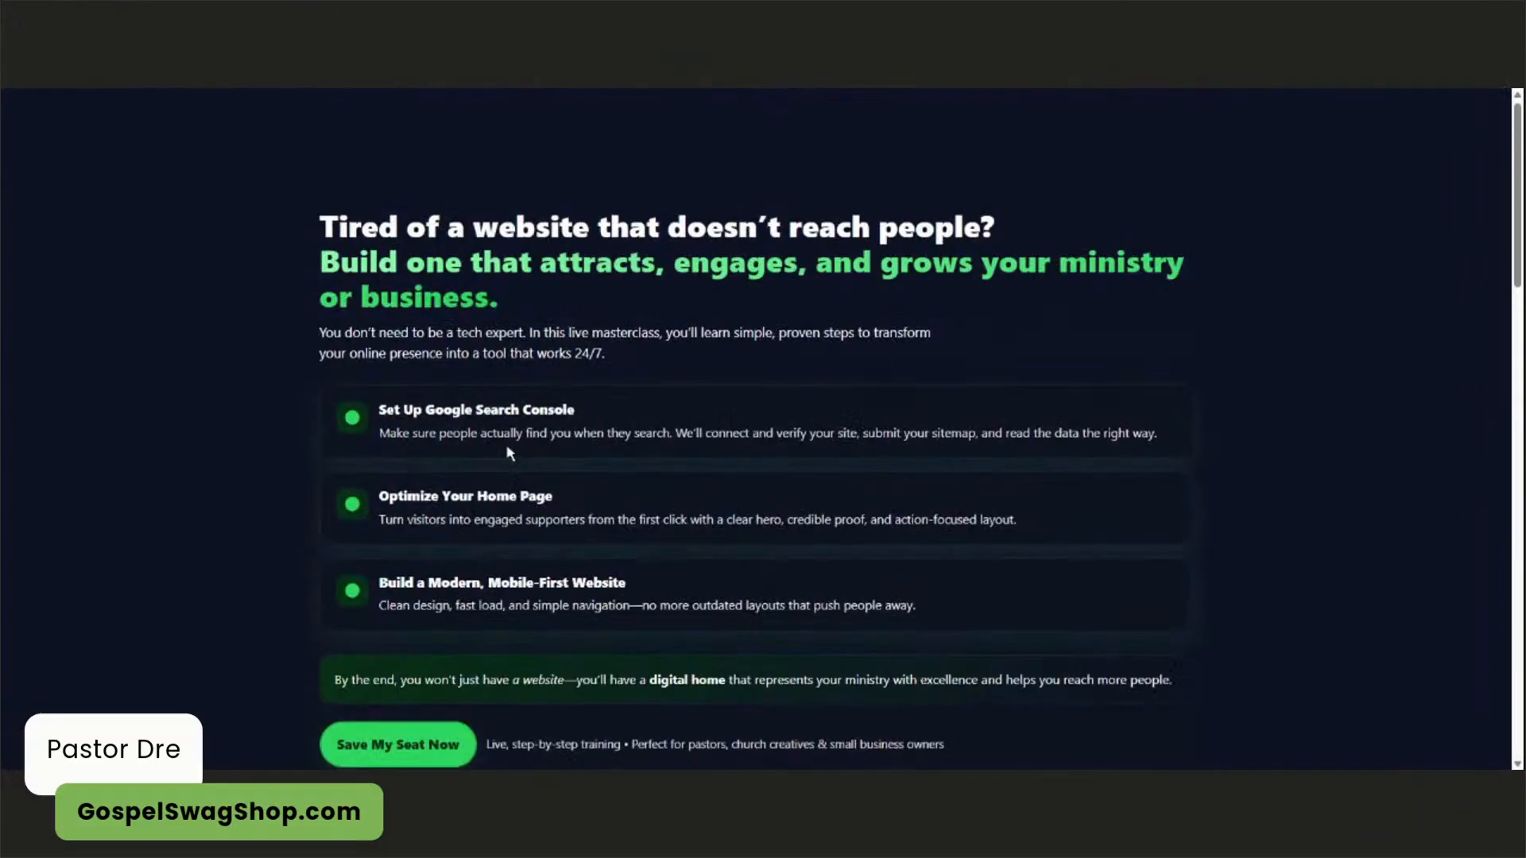
scroll(509, 453, down, 3)
scroll(755, 429, down, 2)
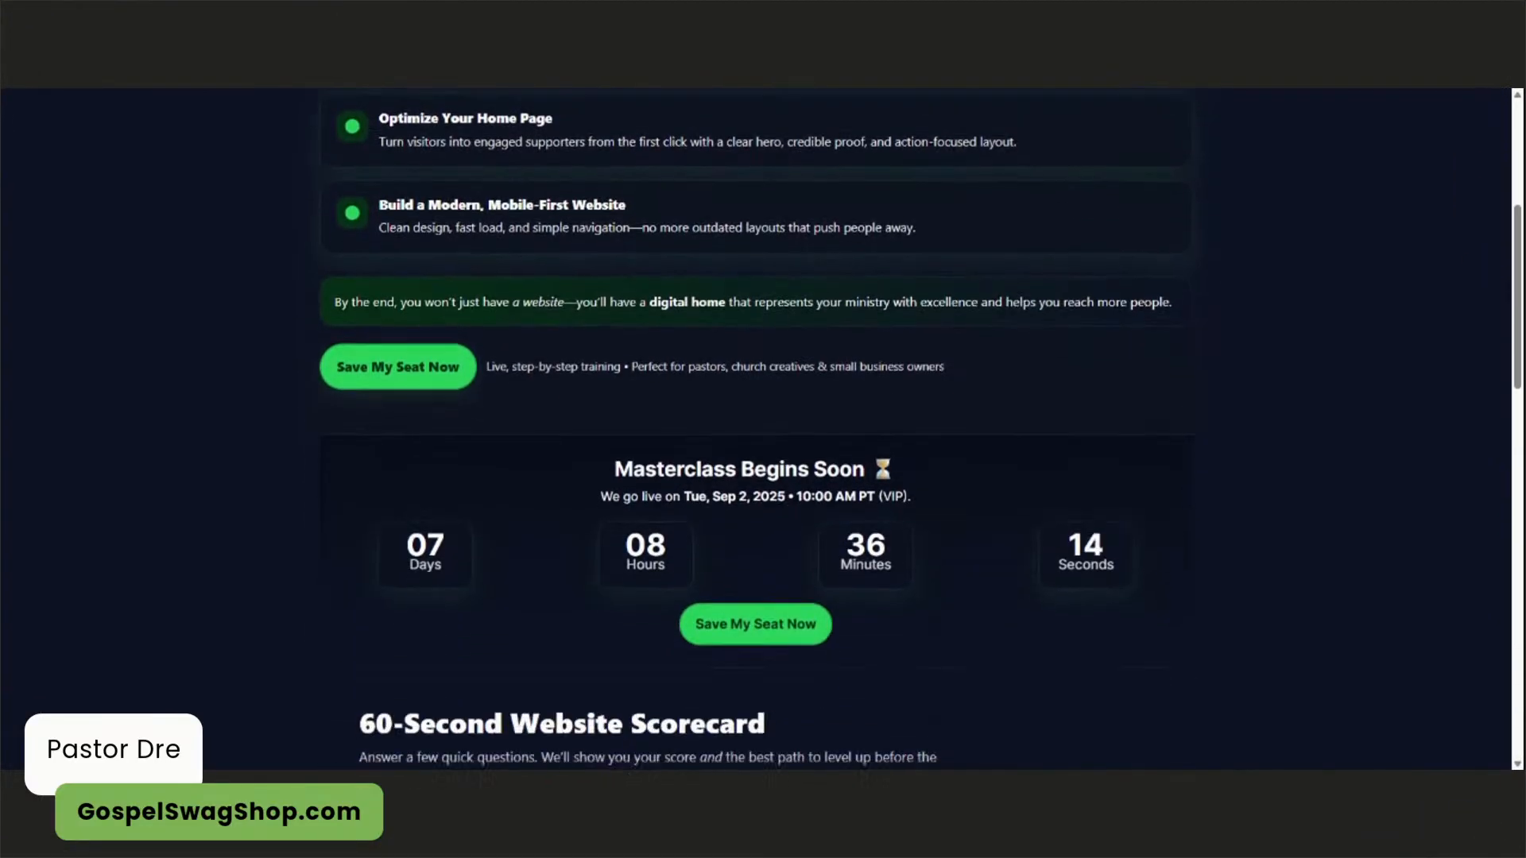
scroll(756, 429, up, 4)
scroll(755, 429, down, 3)
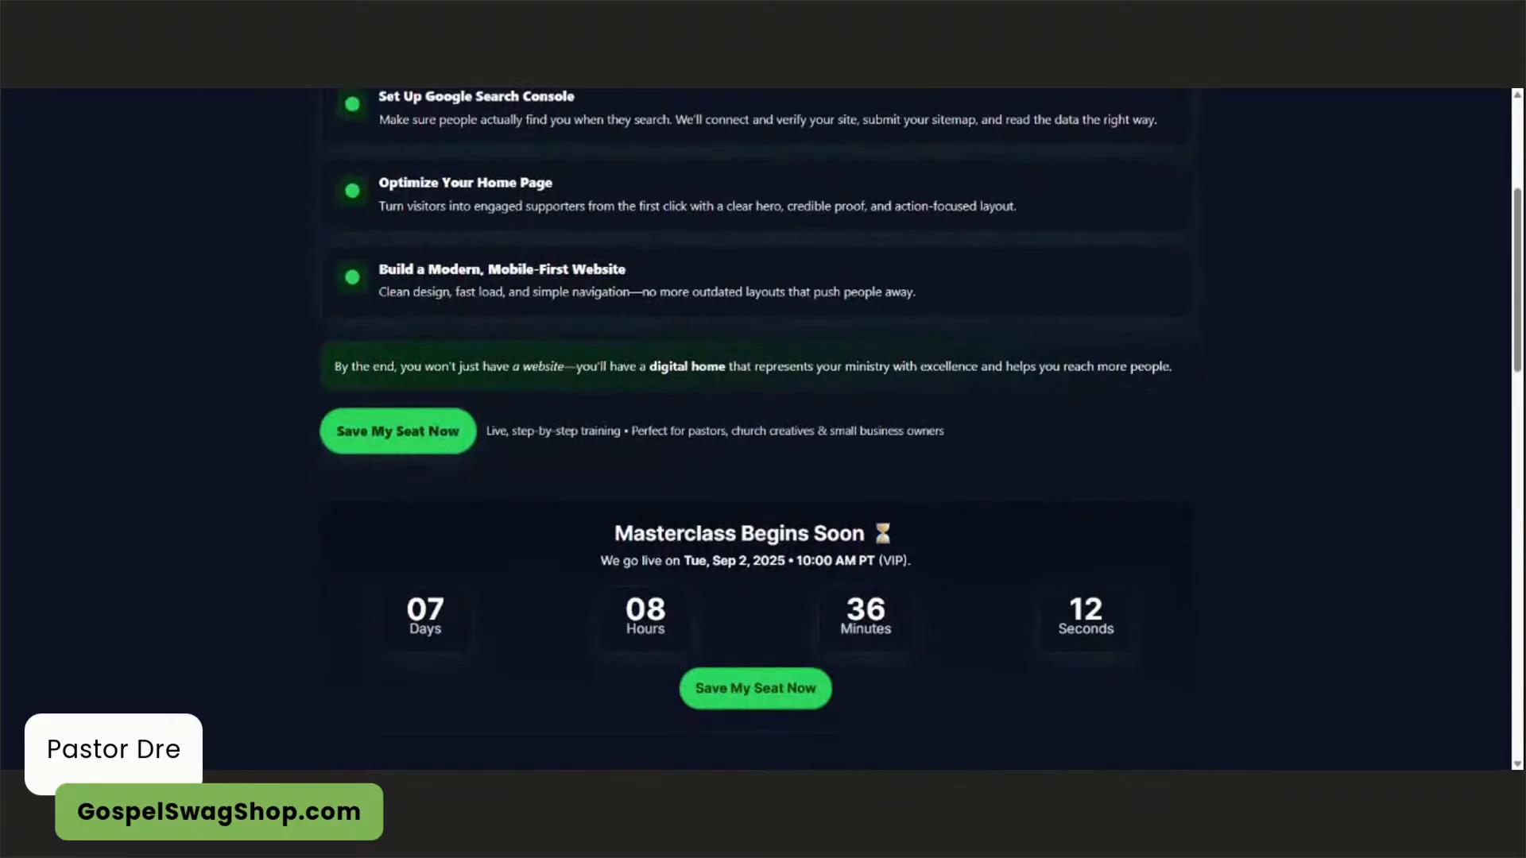
scroll(648, 437, down, 4)
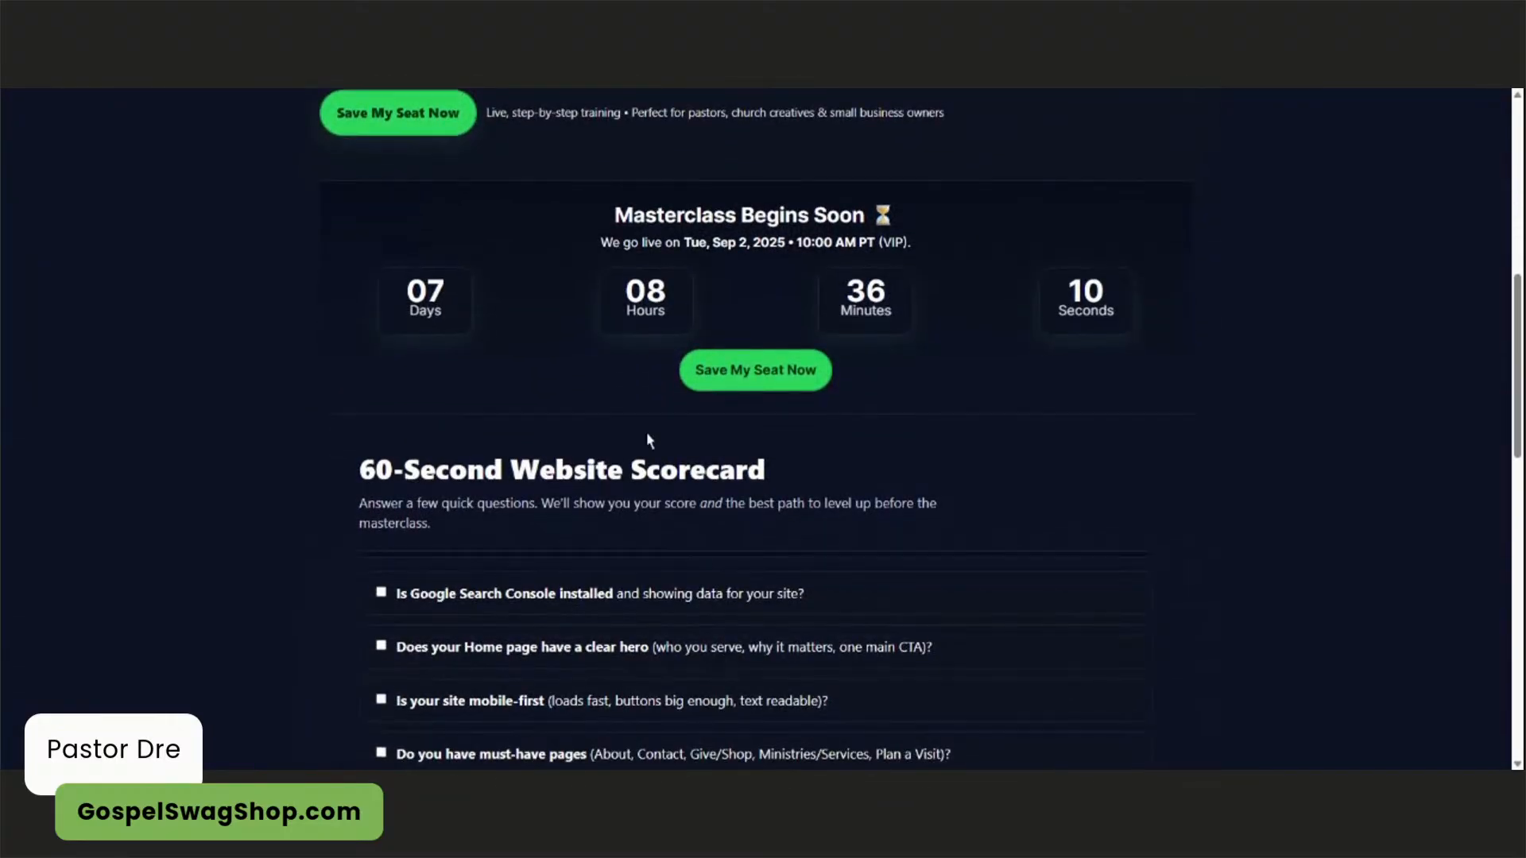
scroll(647, 437, down, 1)
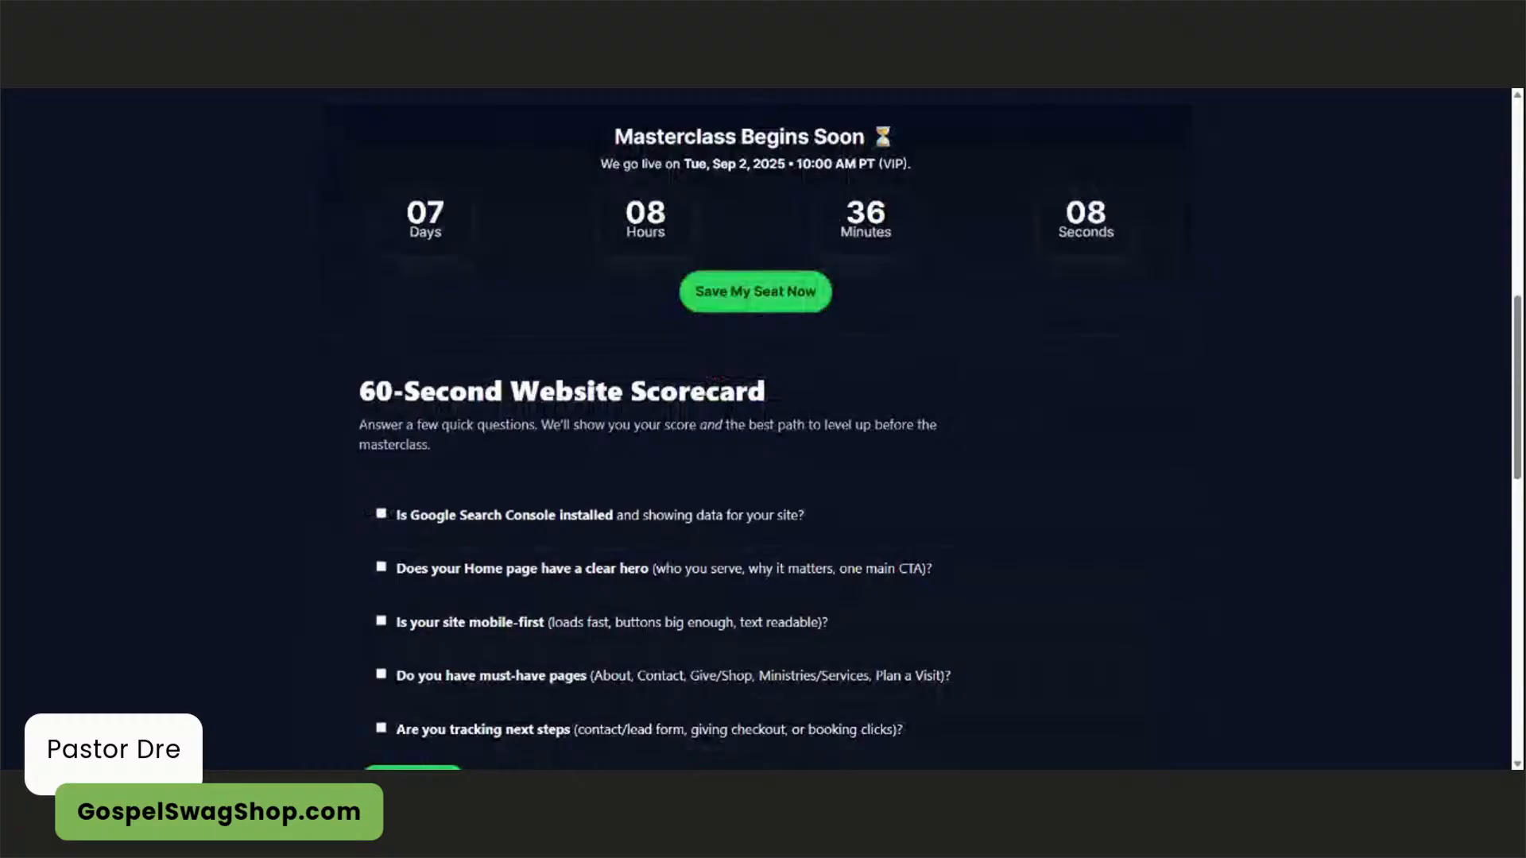
scroll(599, 419, down, 4)
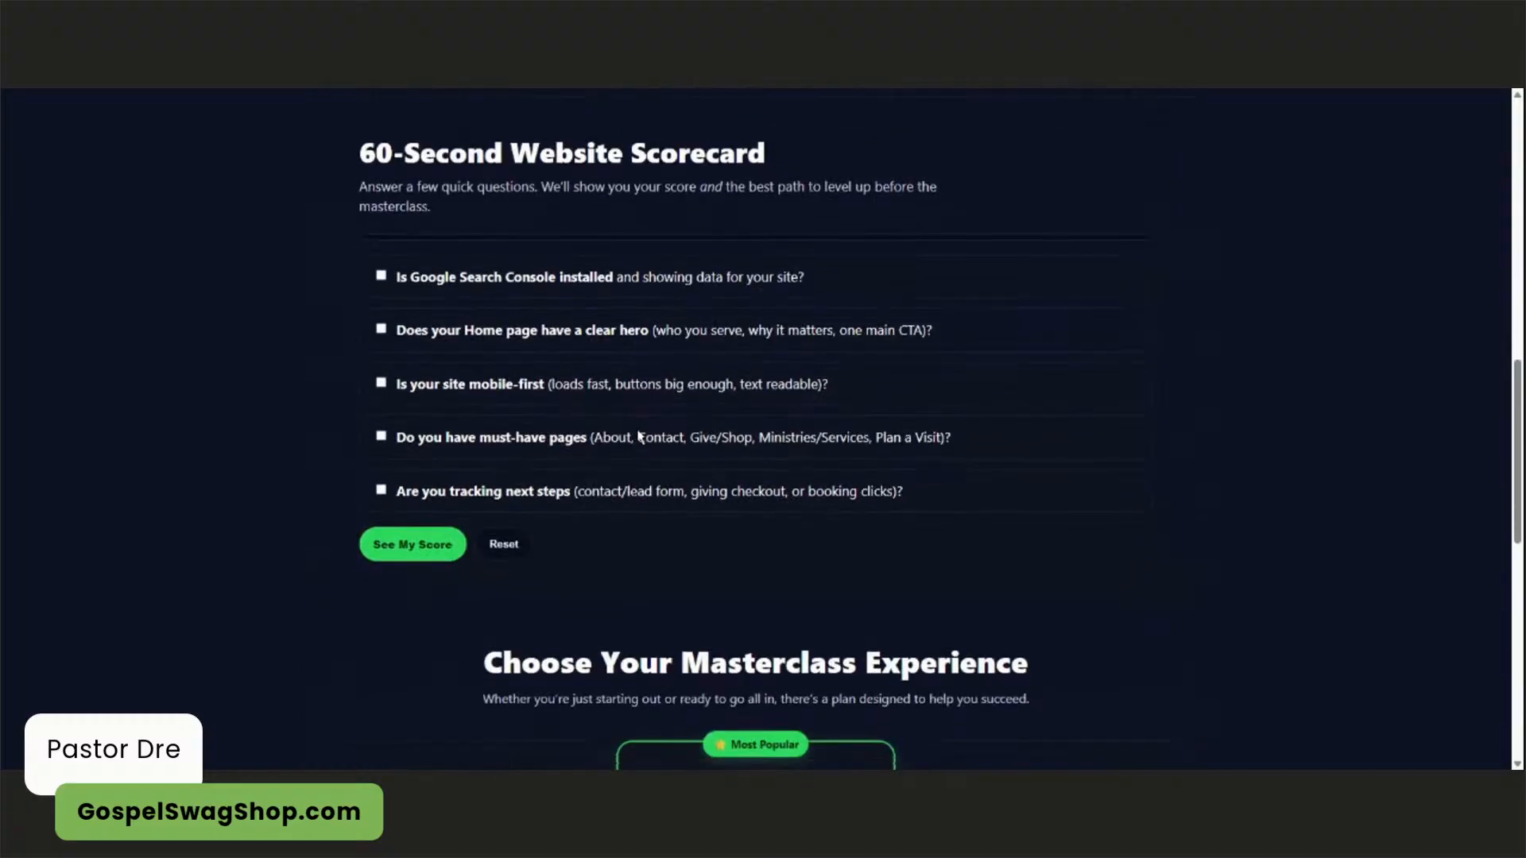
- Test the live scorecard with only the Google Search Console question checked, show the score, and reset the answers
click(381, 197)
click(389, 473)
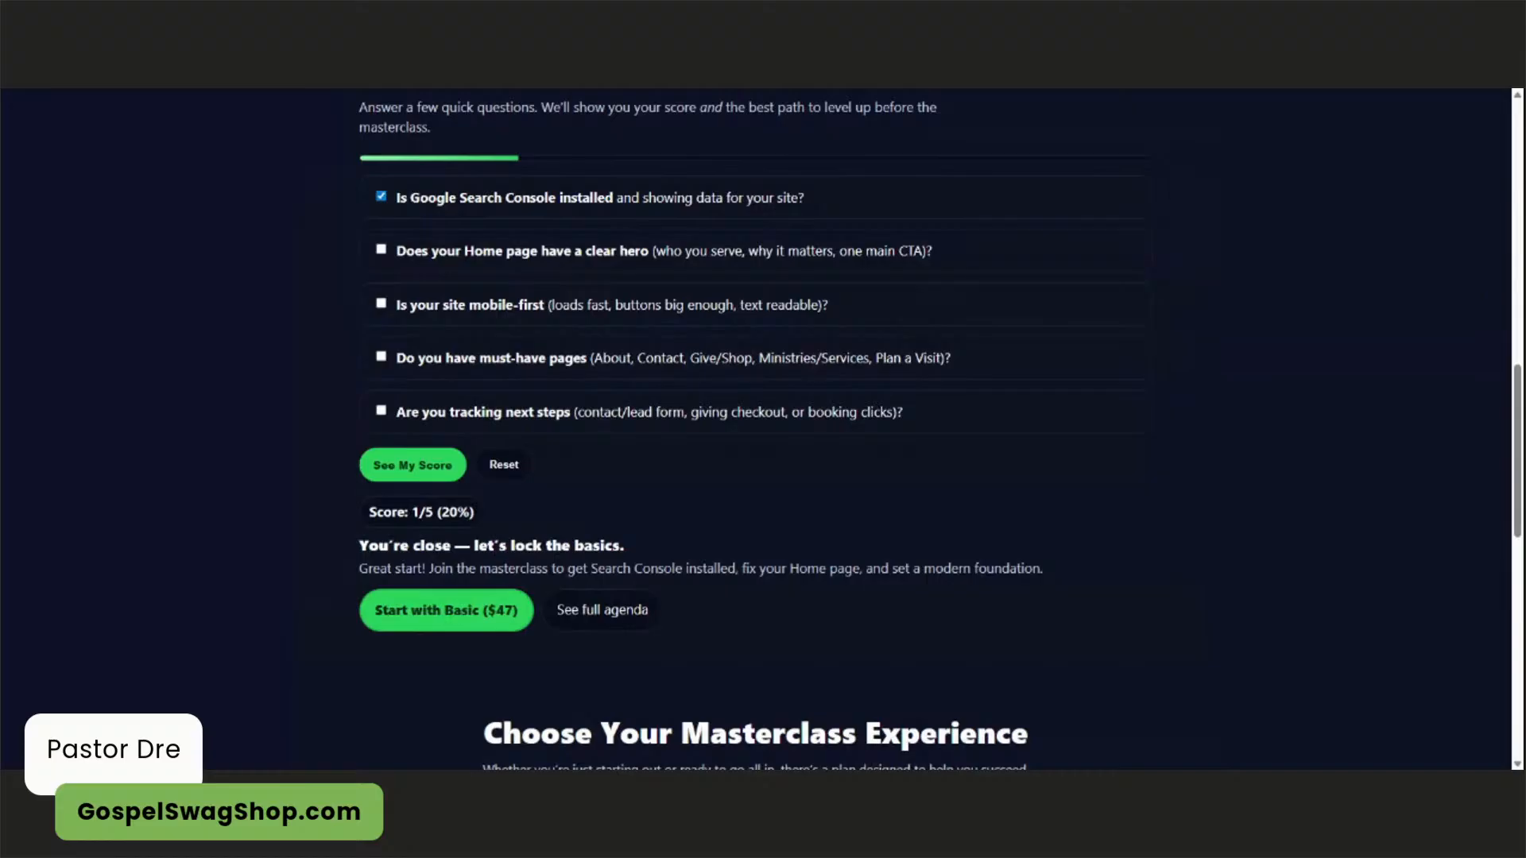
scroll(493, 492, up, 2)
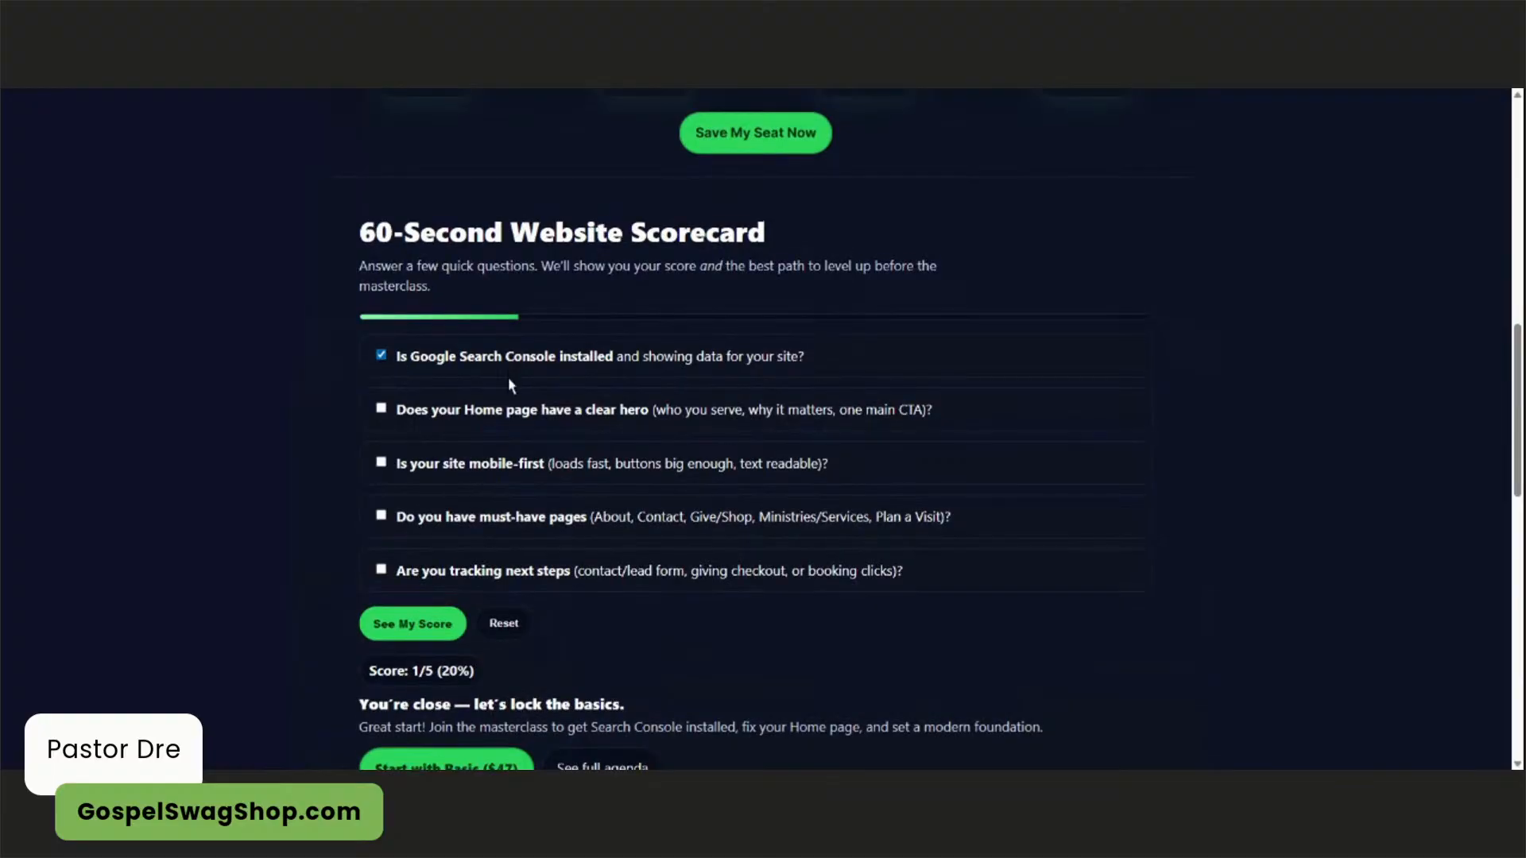
click(381, 409)
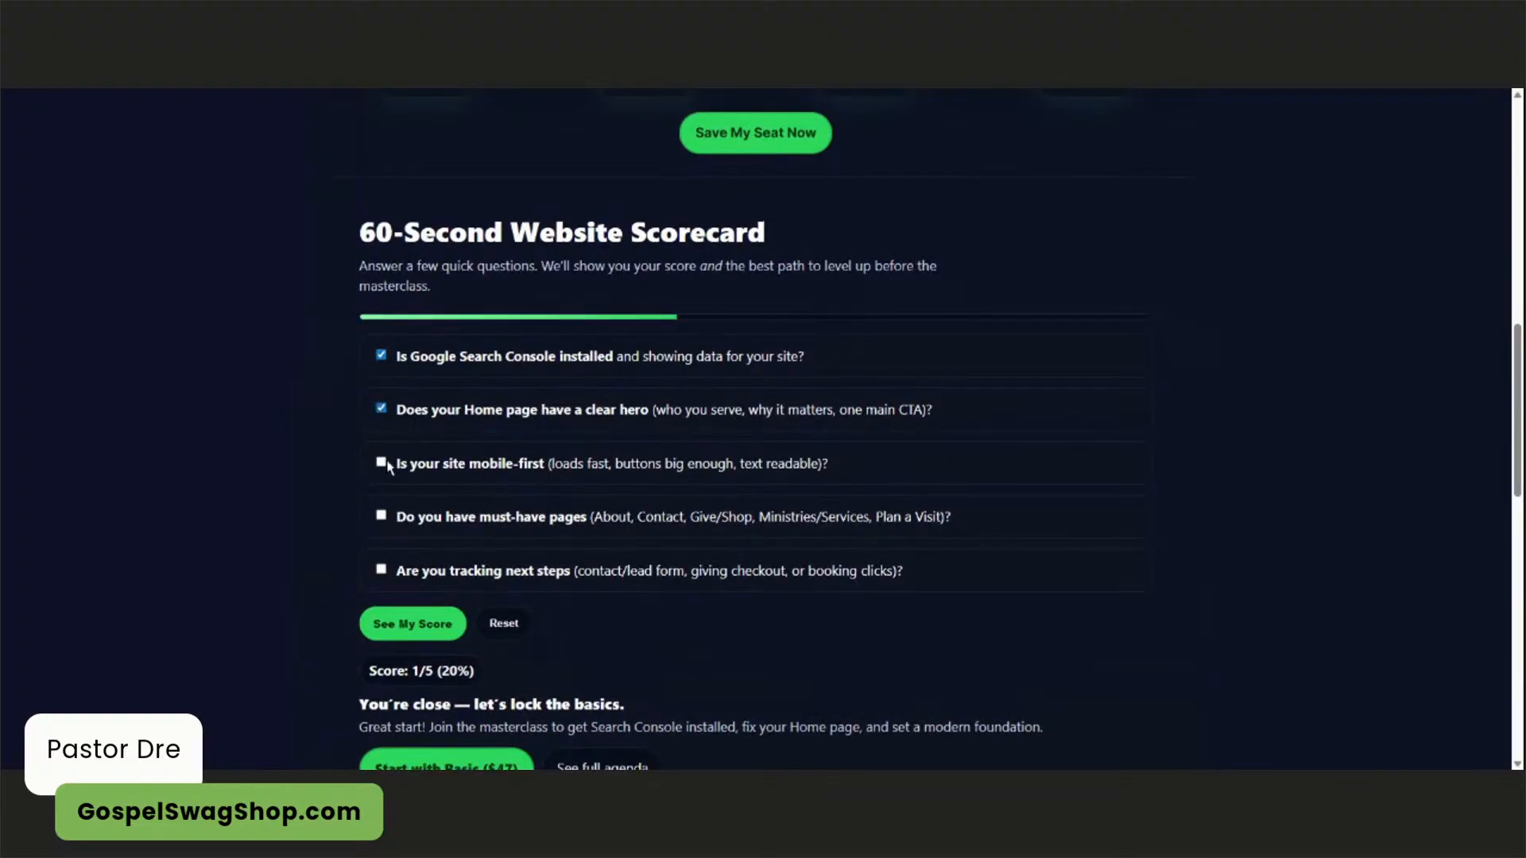
click(507, 620)
- Test the scorecard with all five questions checked, and show the score with its recommendation
click(382, 357)
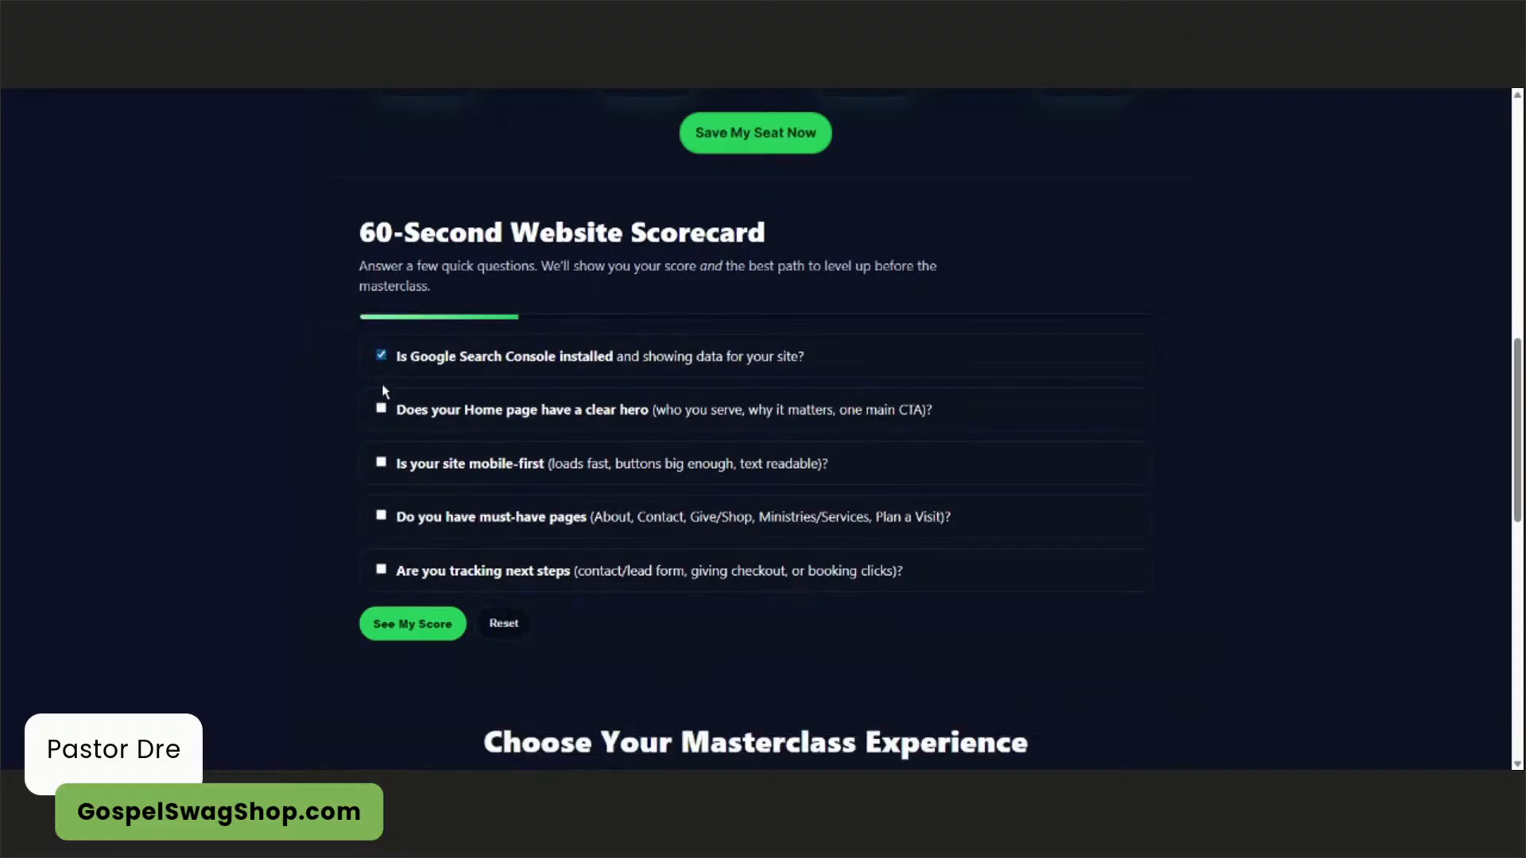
click(383, 410)
click(383, 464)
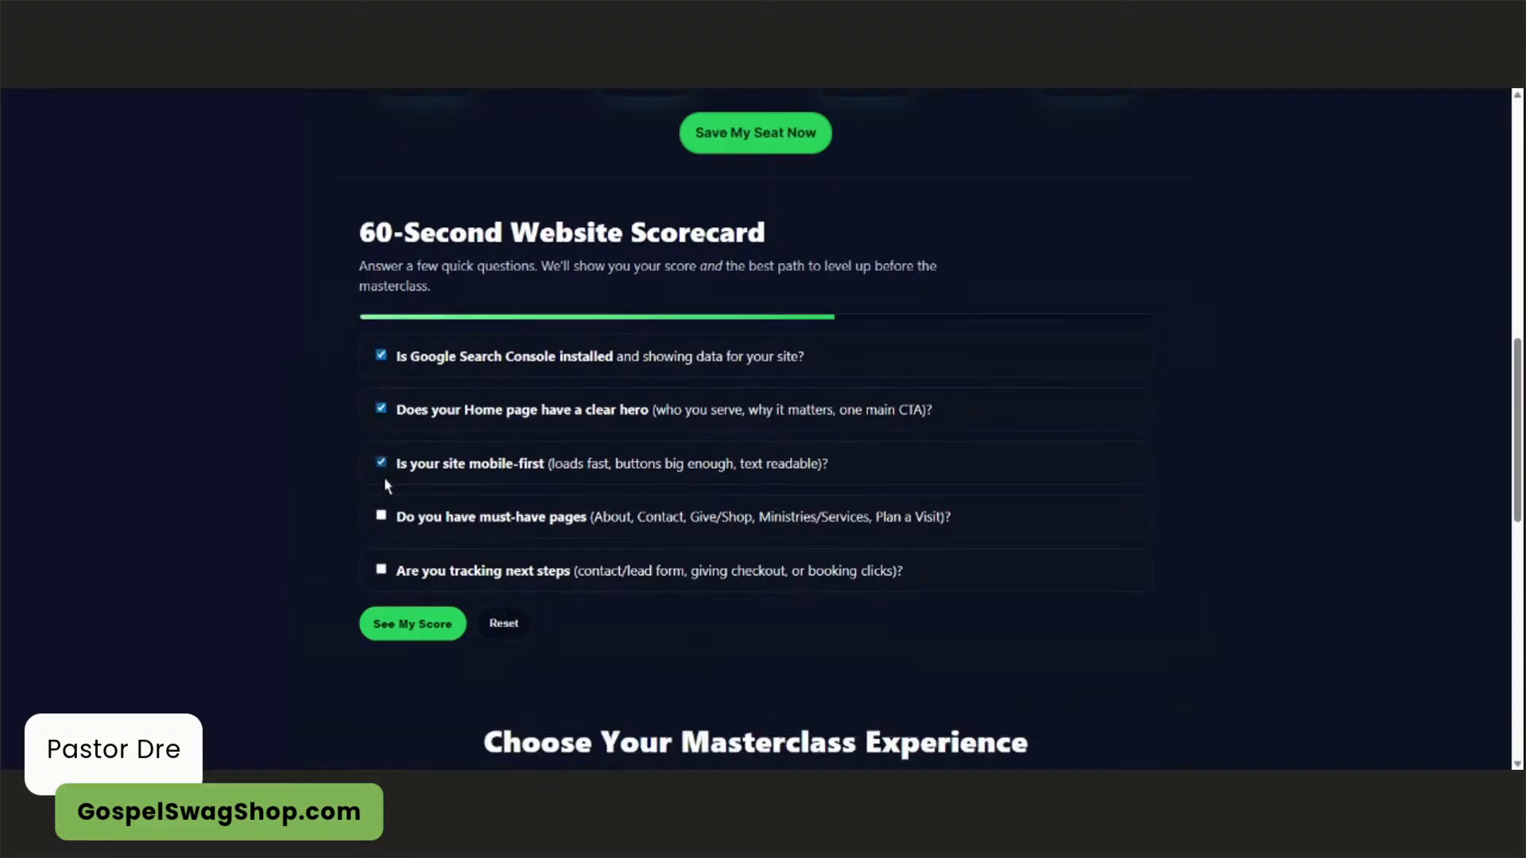
click(383, 518)
click(380, 572)
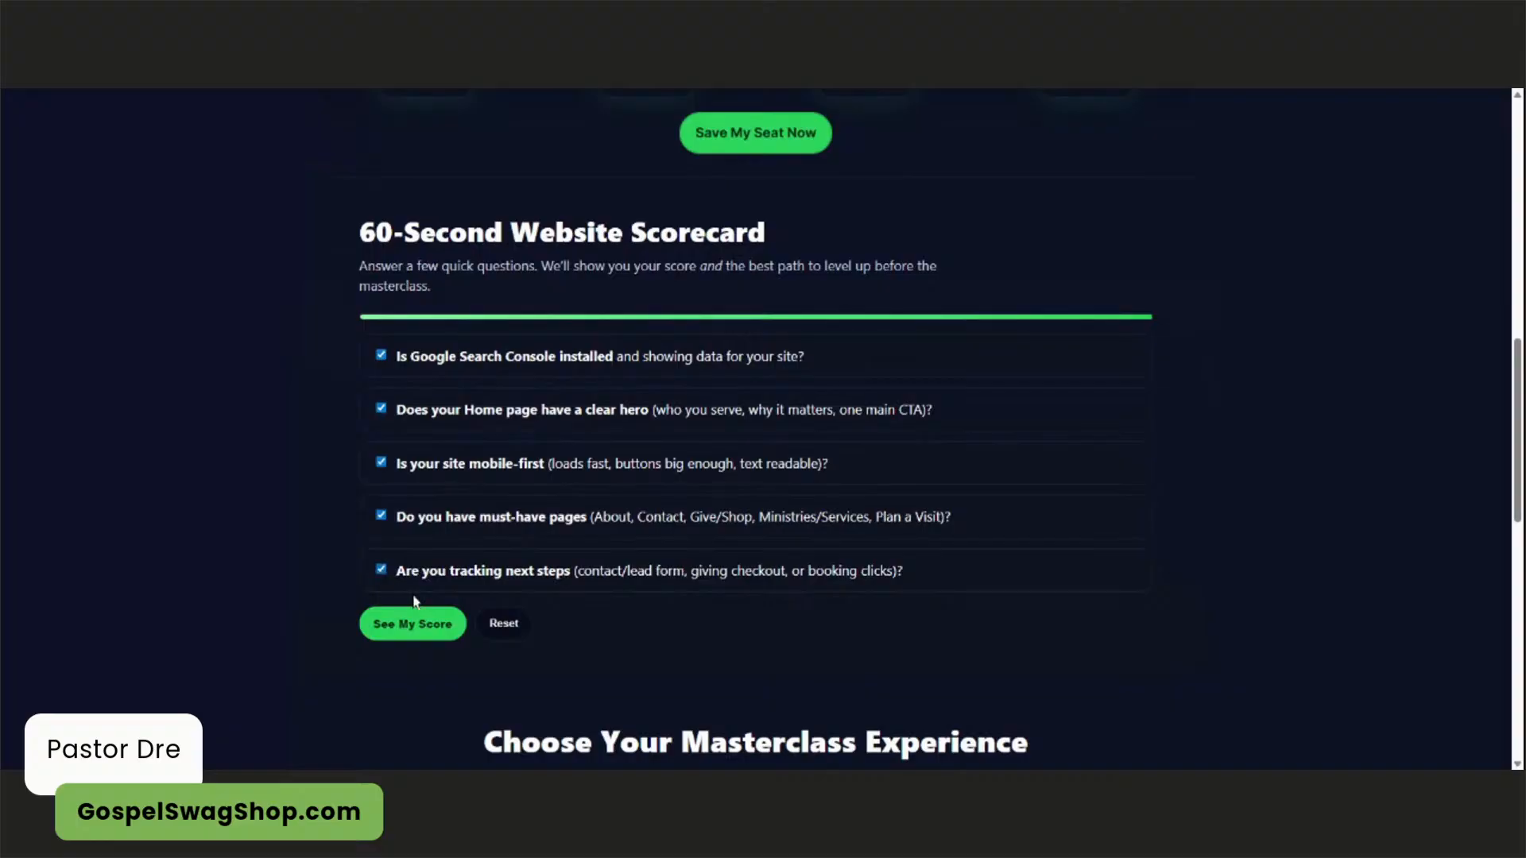
click(415, 626)
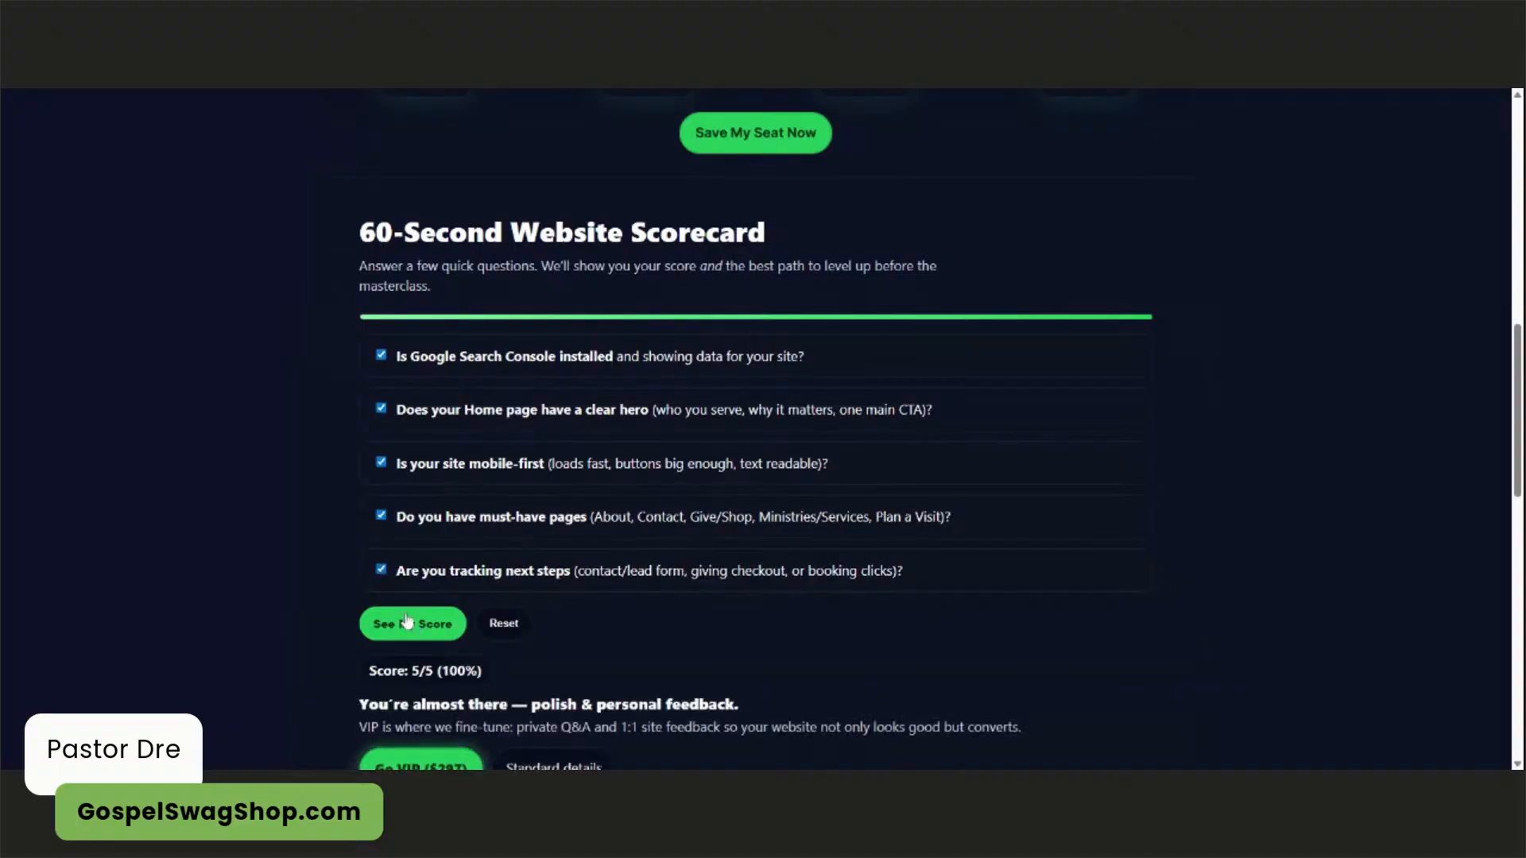
scroll(407, 622, down, 2)
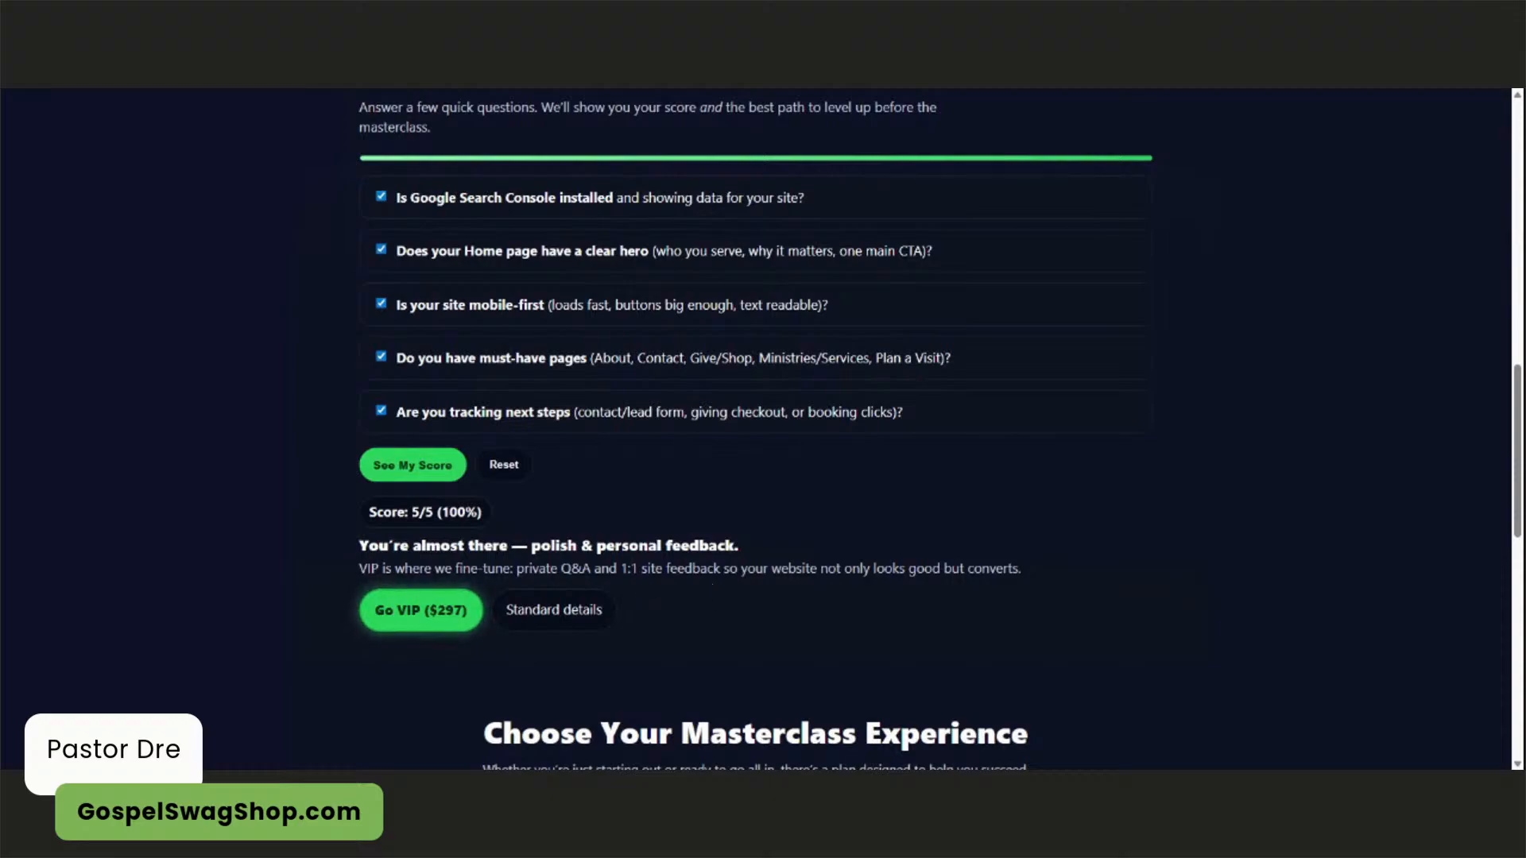
- Compare the scorecard recommendation with the pricing section, and test its Go VIP ($297) link
scroll(715, 585, down, 2)
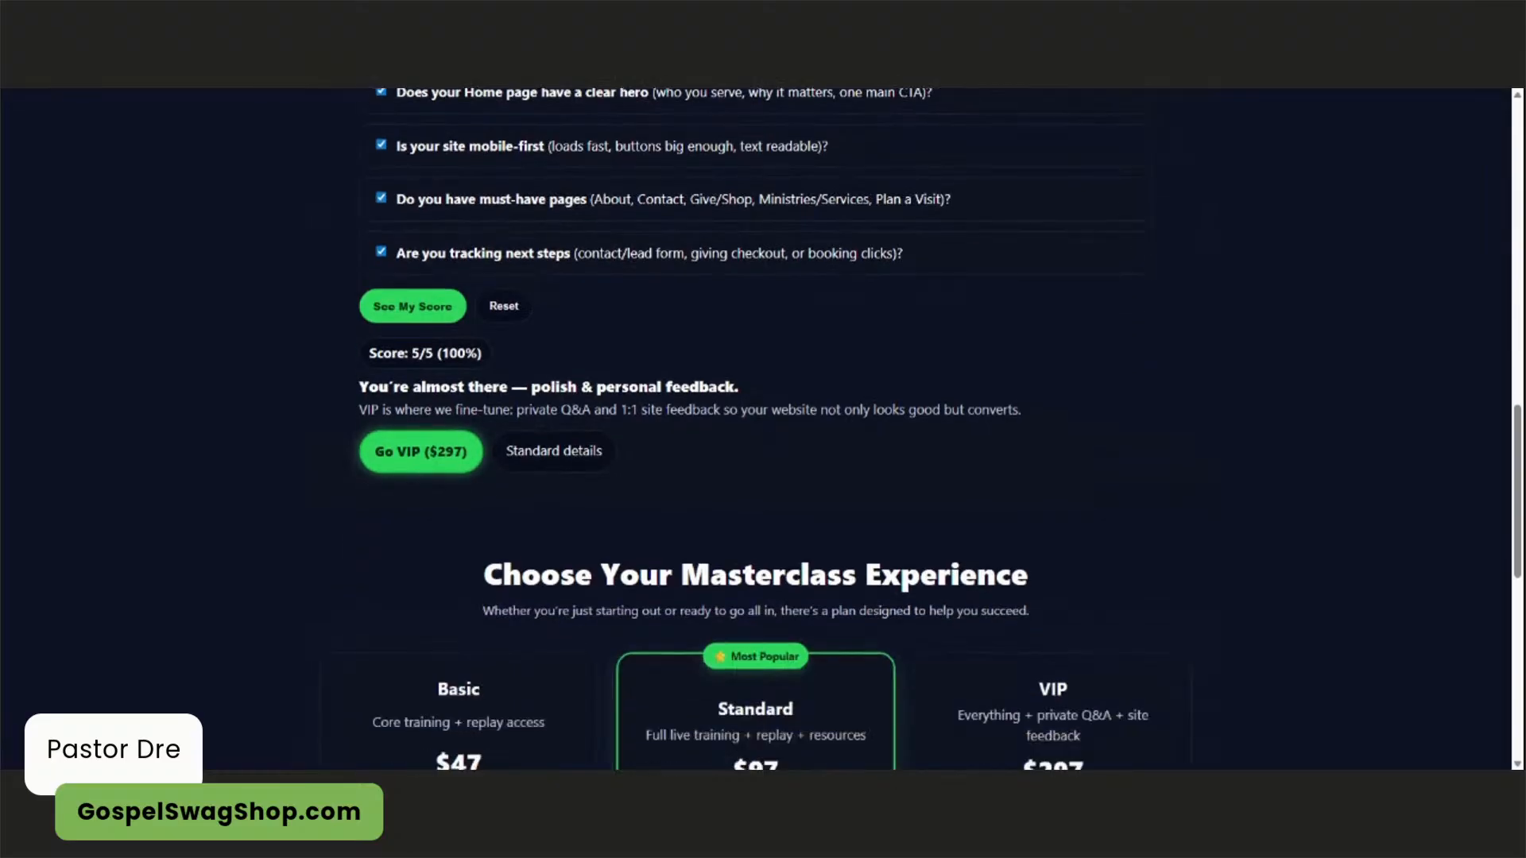
scroll(674, 547, down, 1)
scroll(674, 547, down, 2)
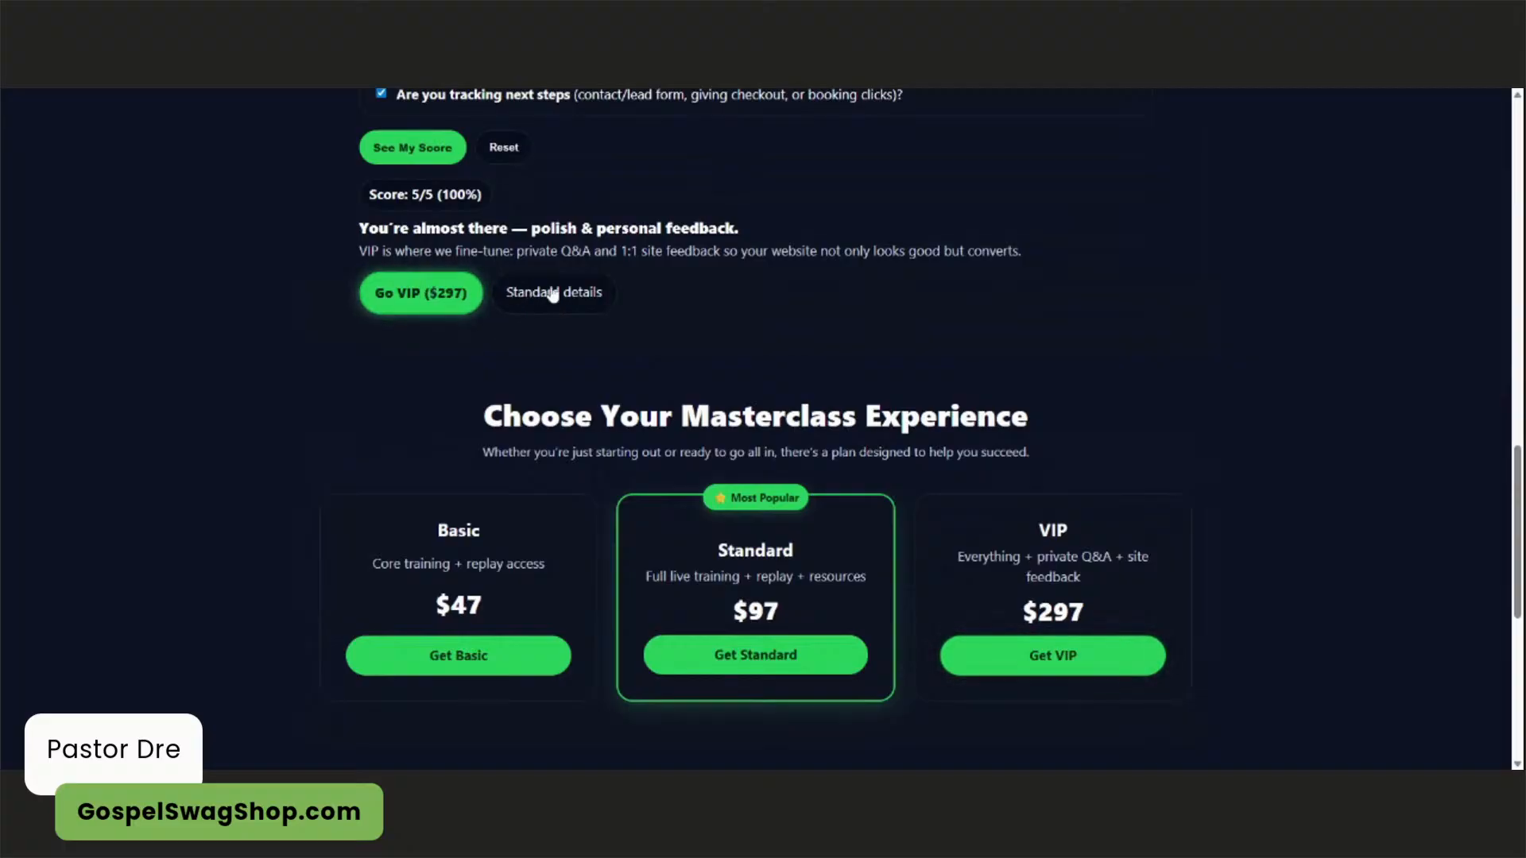
scroll(756, 429, down, 5)
scroll(755, 429, up, 4)
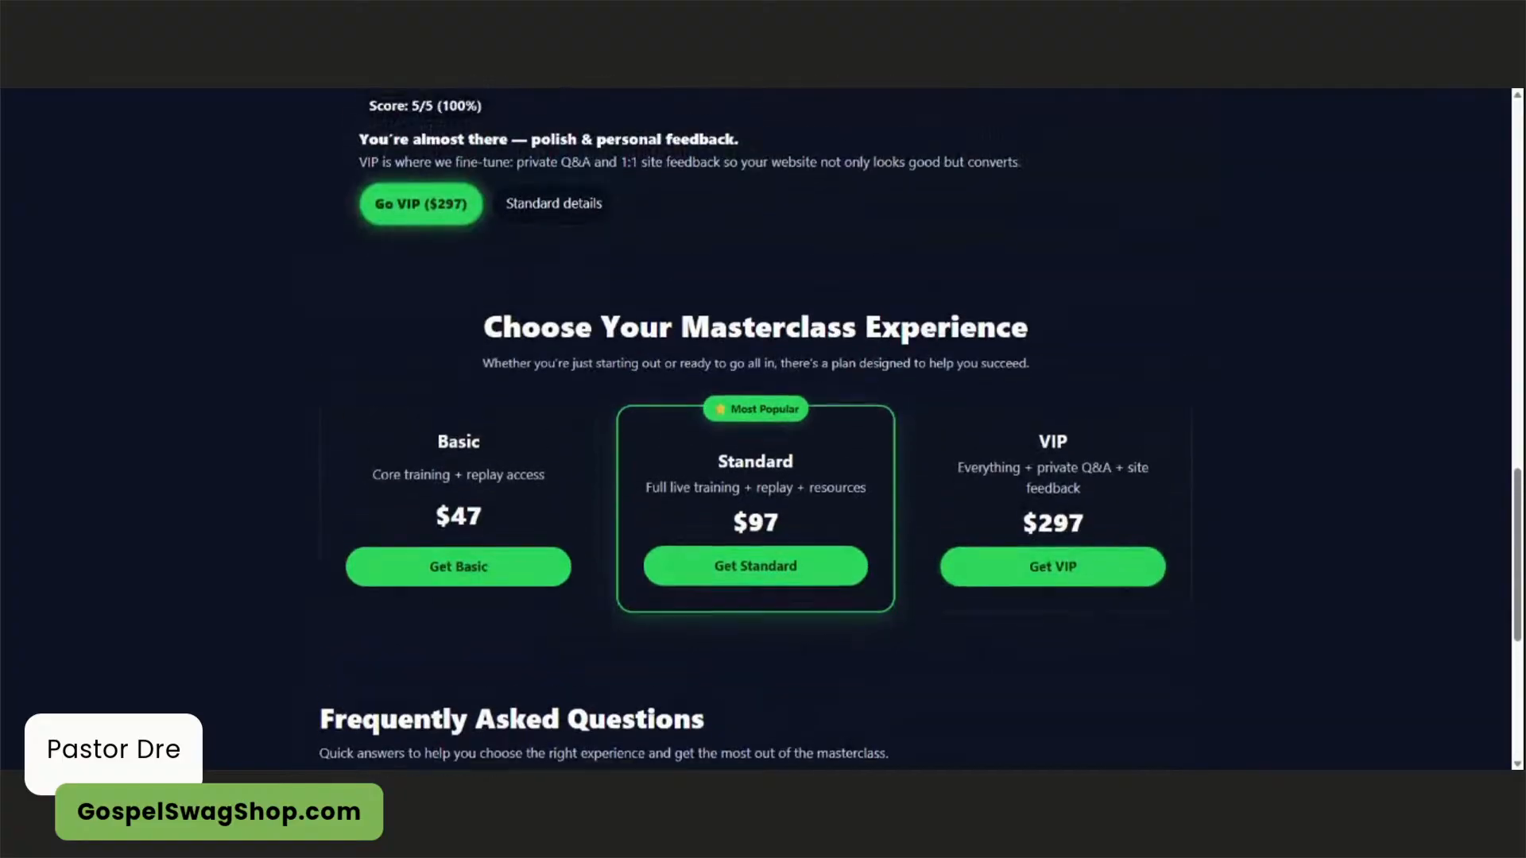
scroll(520, 535, up, 3)
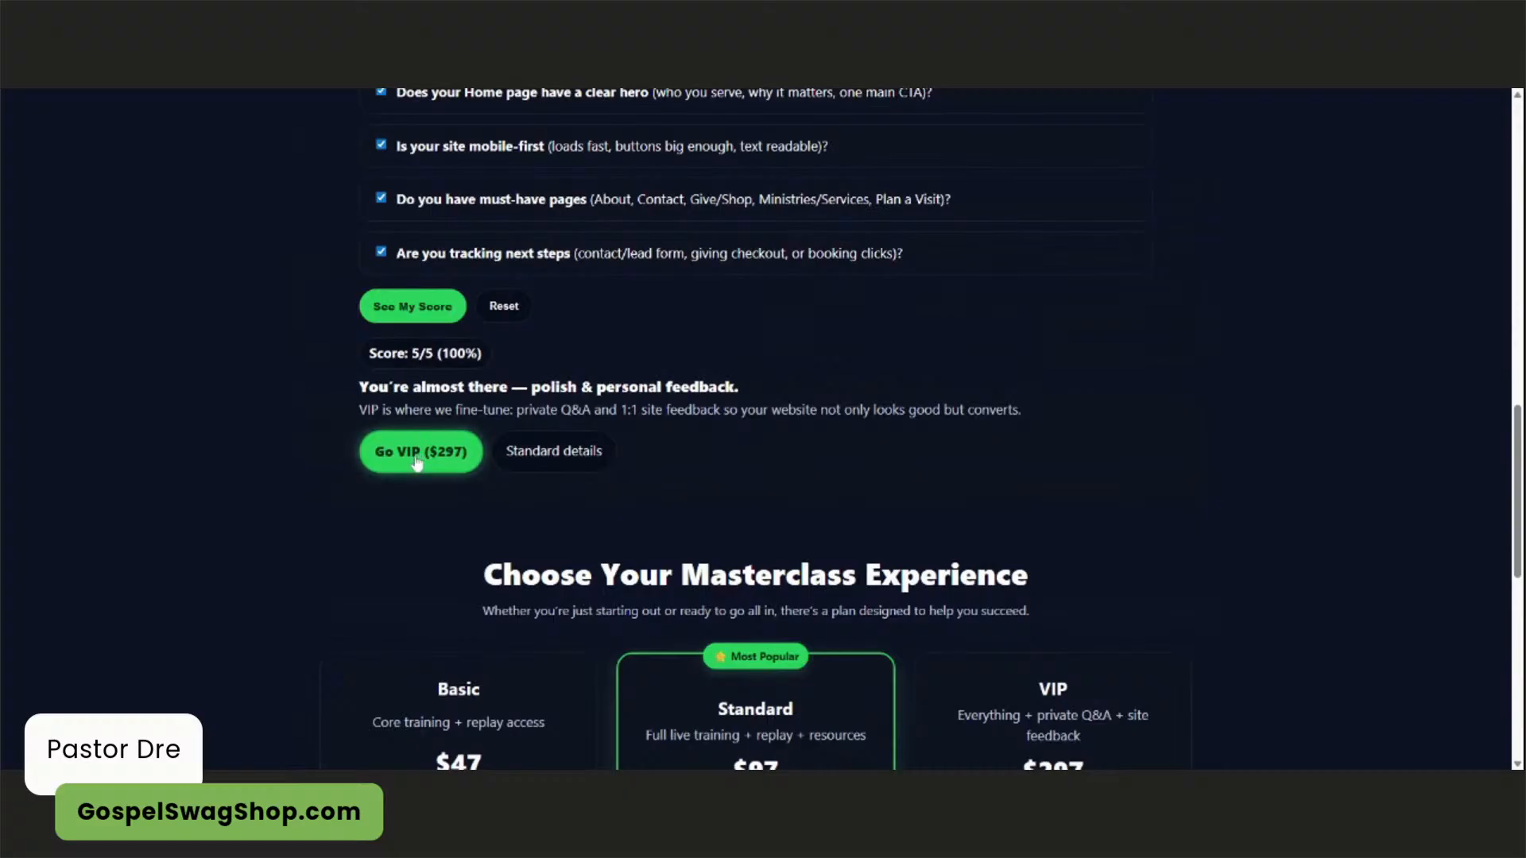
click(444, 452)
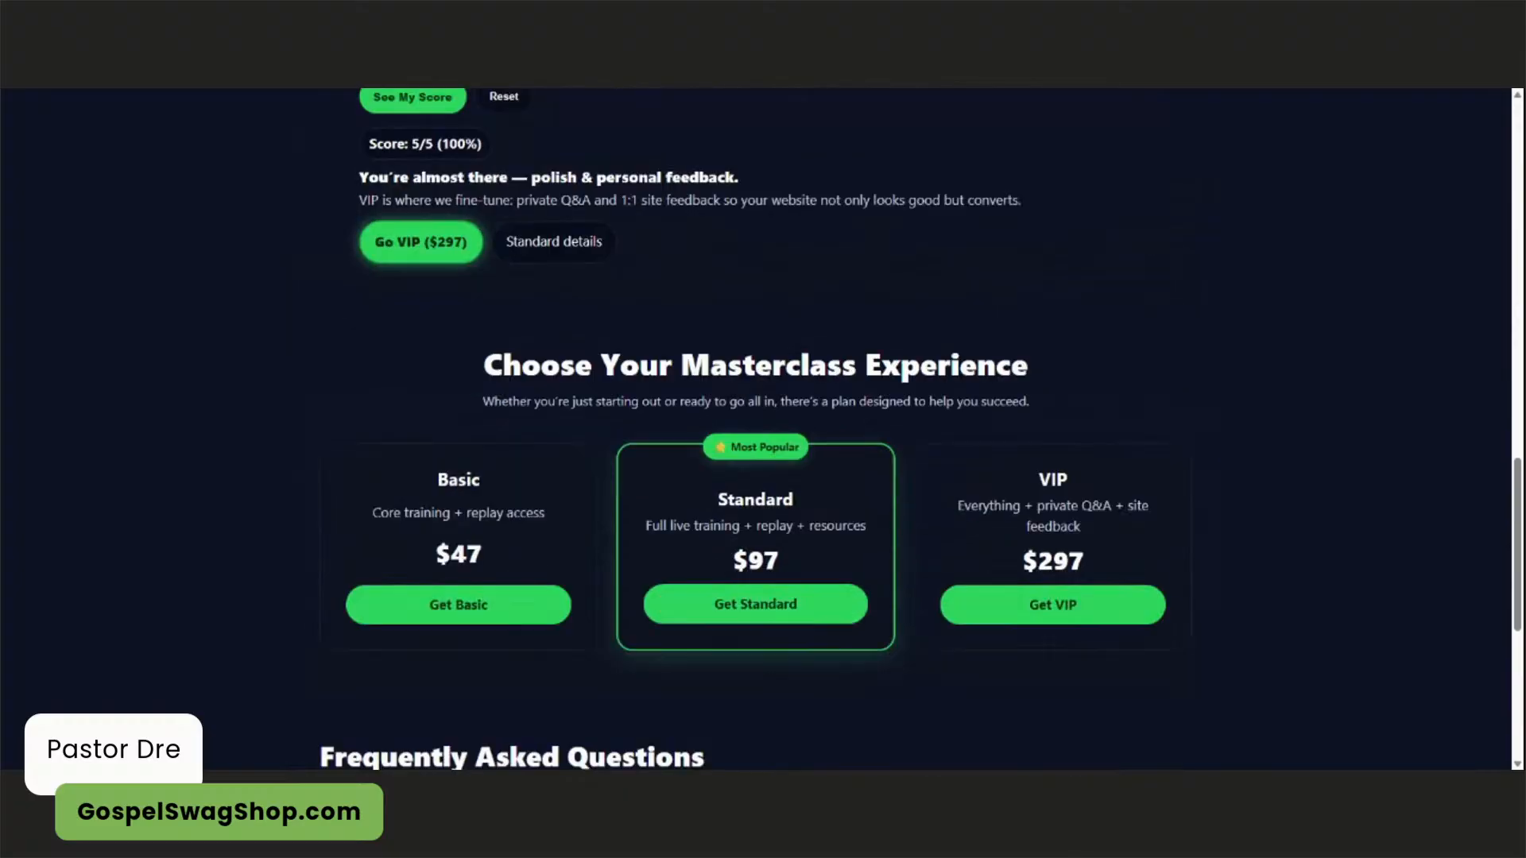
scroll(676, 407, up, 3)
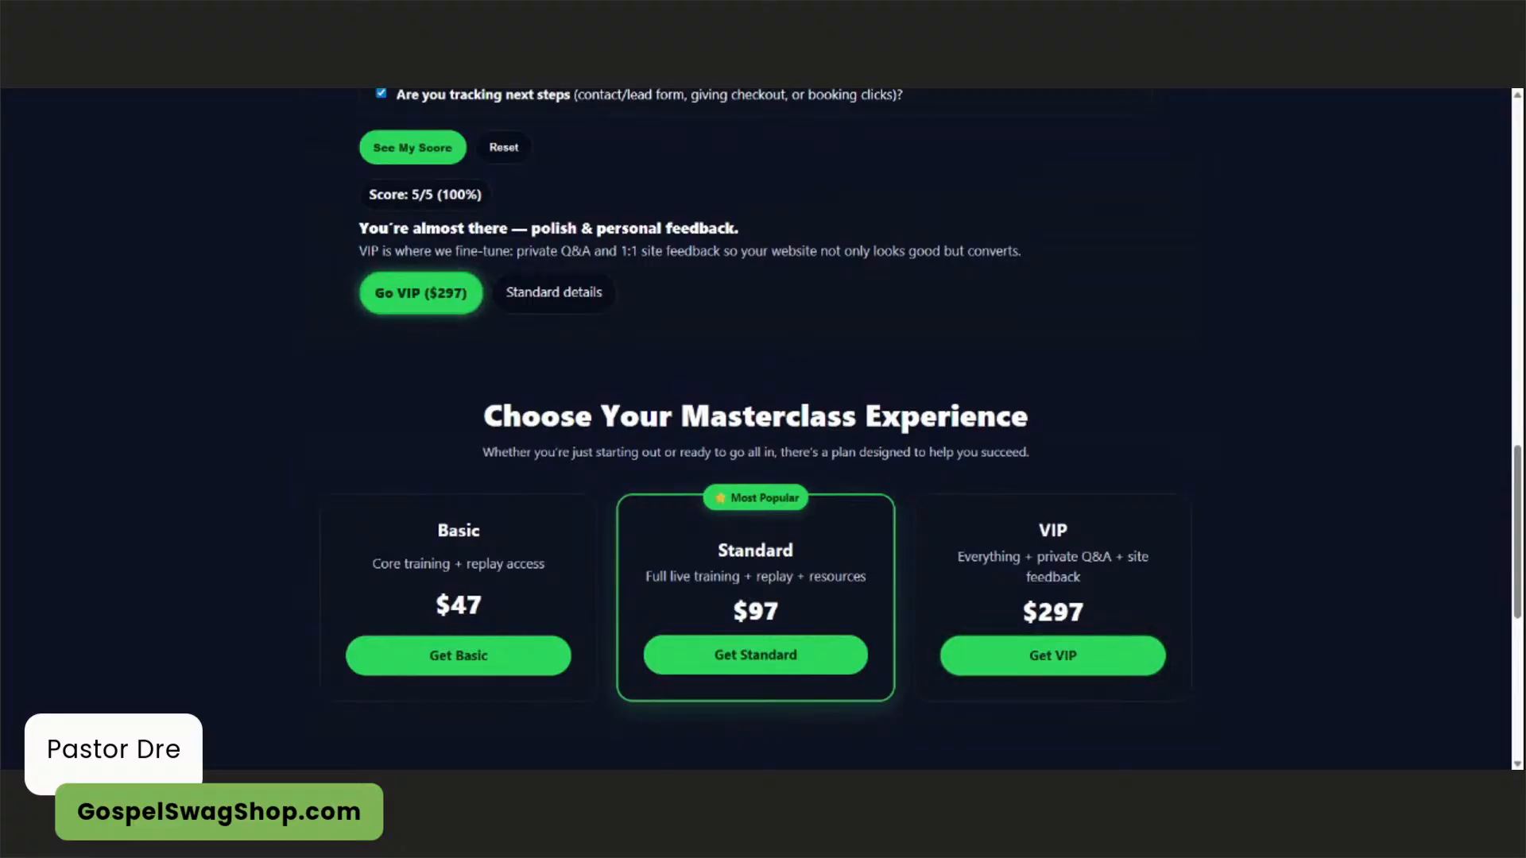
- Review the full live page, from the hero headline through the countdown, scorecard and pricing plans to the Frequently Asked Questions
scroll(527, 283, down, 4)
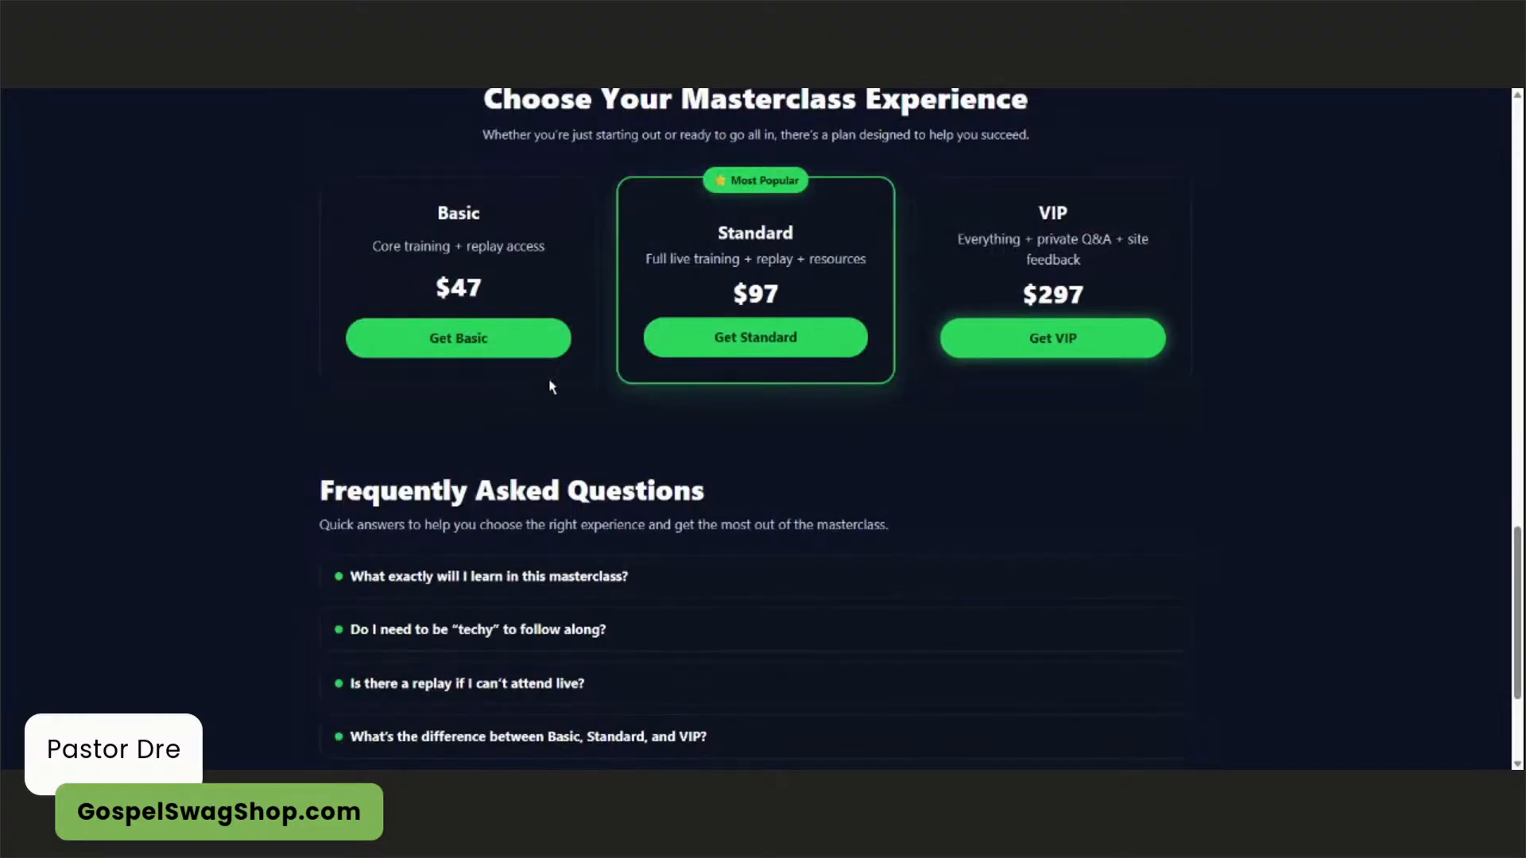
scroll(552, 382, down, 3)
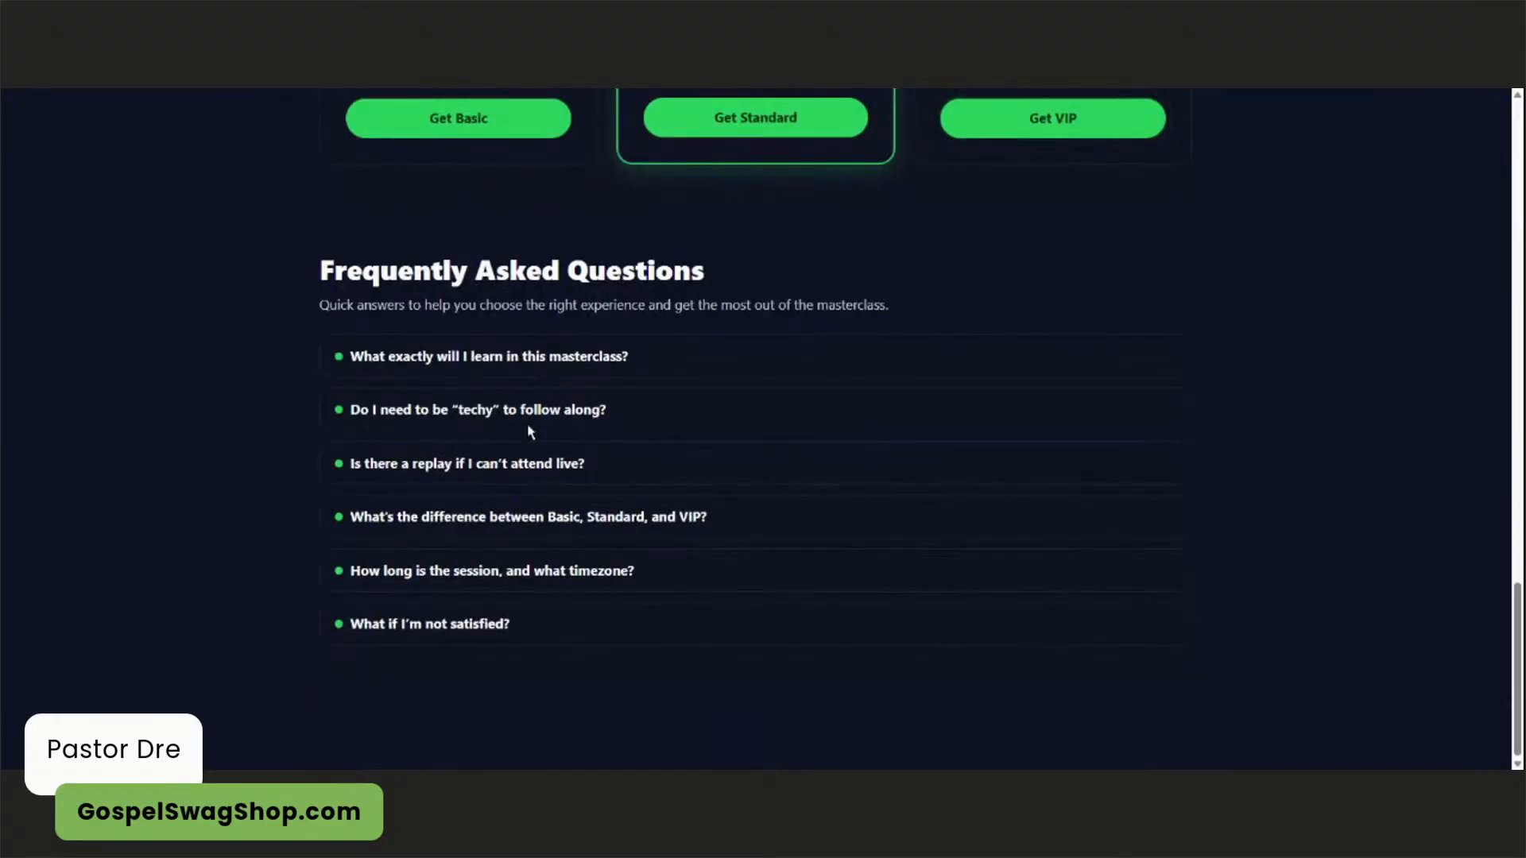
scroll(529, 425, up, 5)
scroll(536, 430, up, 20)
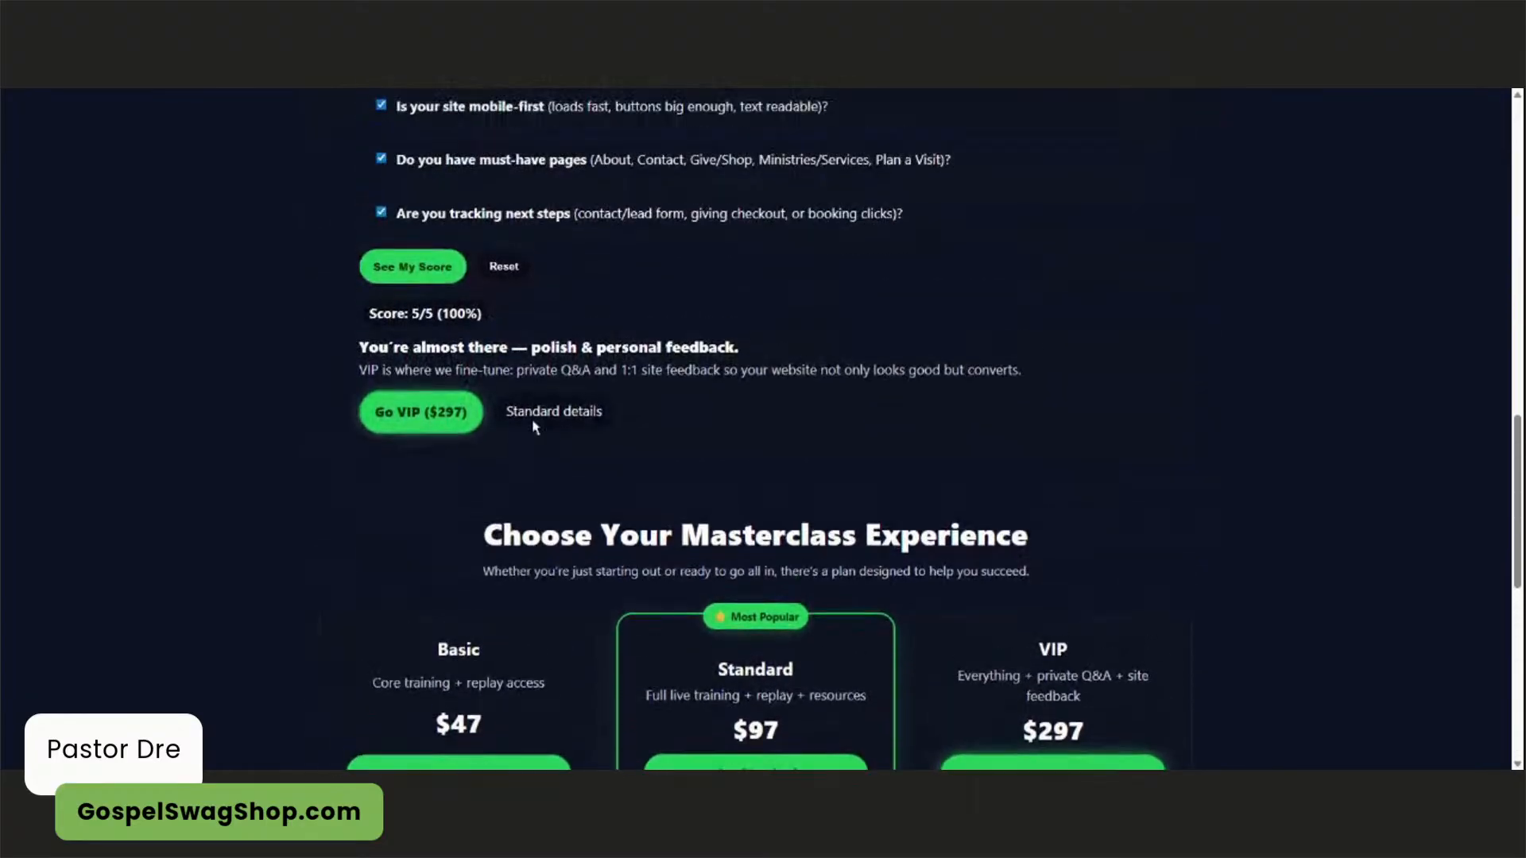
scroll(532, 427, up, 2)
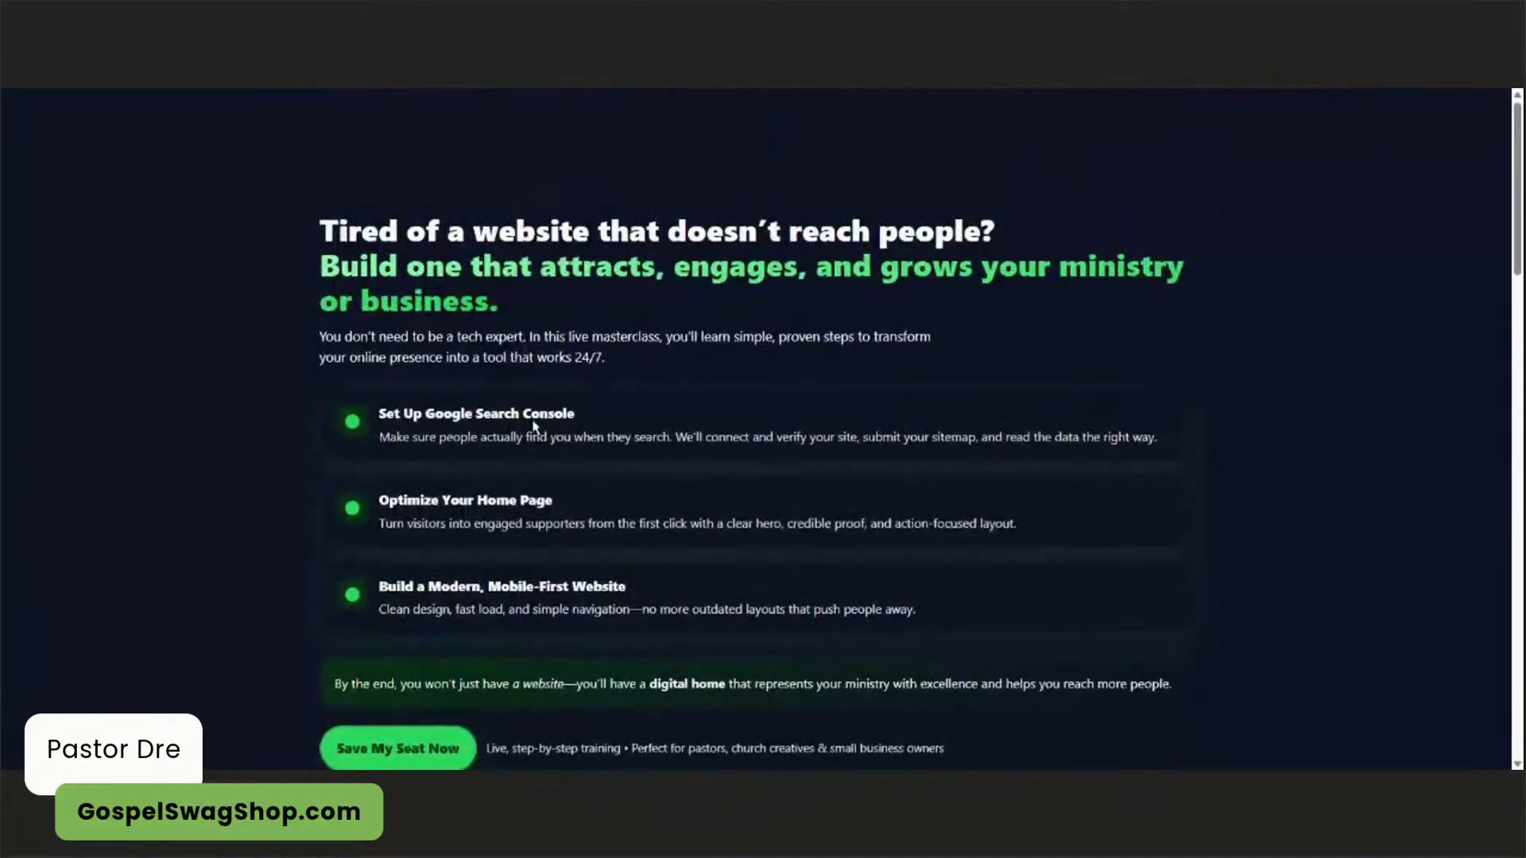
scroll(532, 427, down, 15)
scroll(635, 421, down, 6)
scroll(554, 510, up, 3)
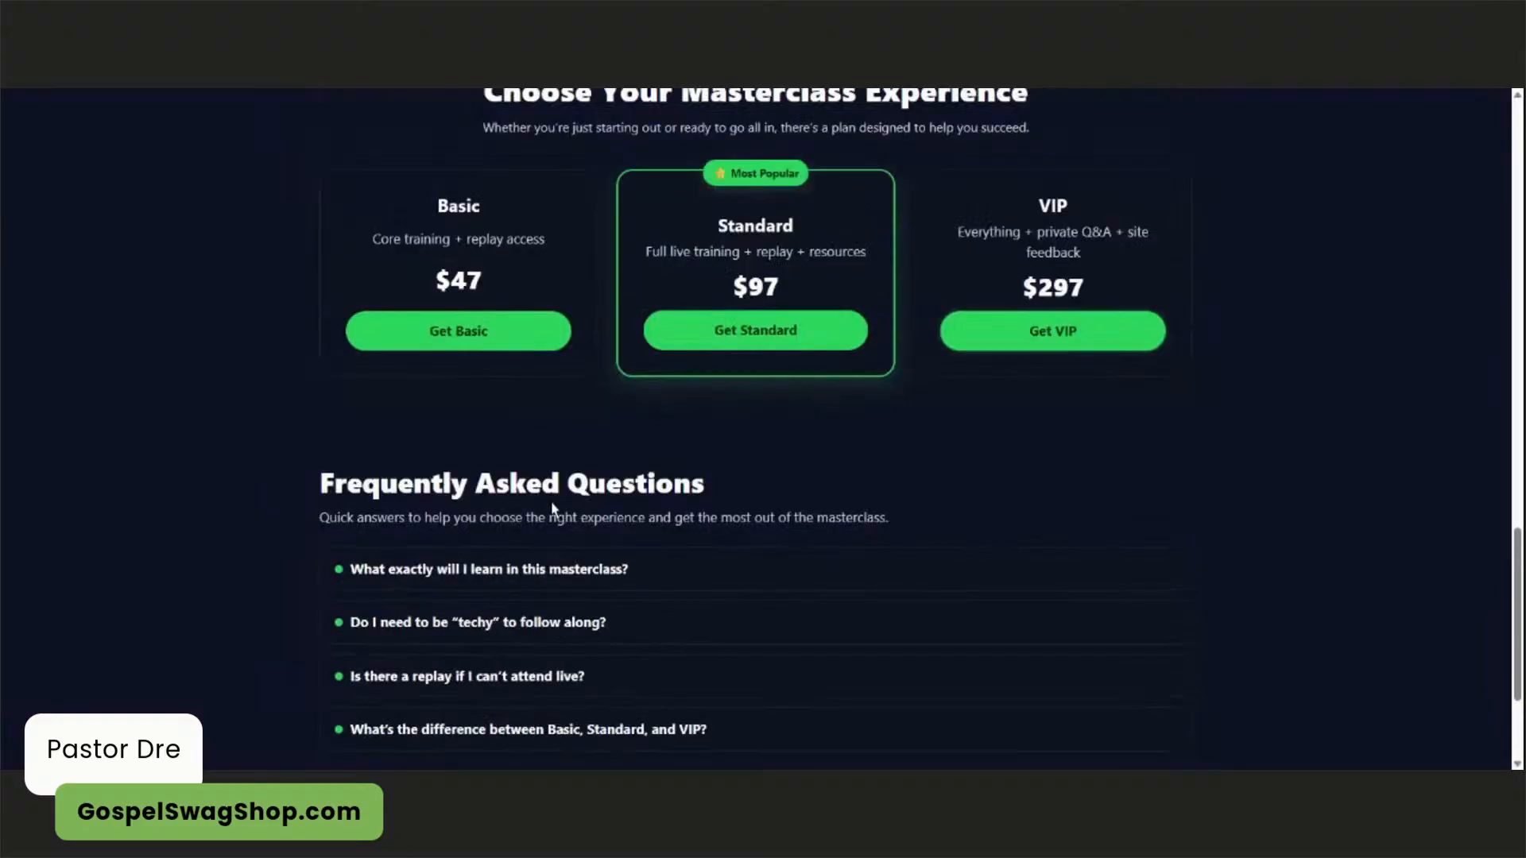
scroll(554, 509, up, 2)
scroll(421, 281, up, 12)
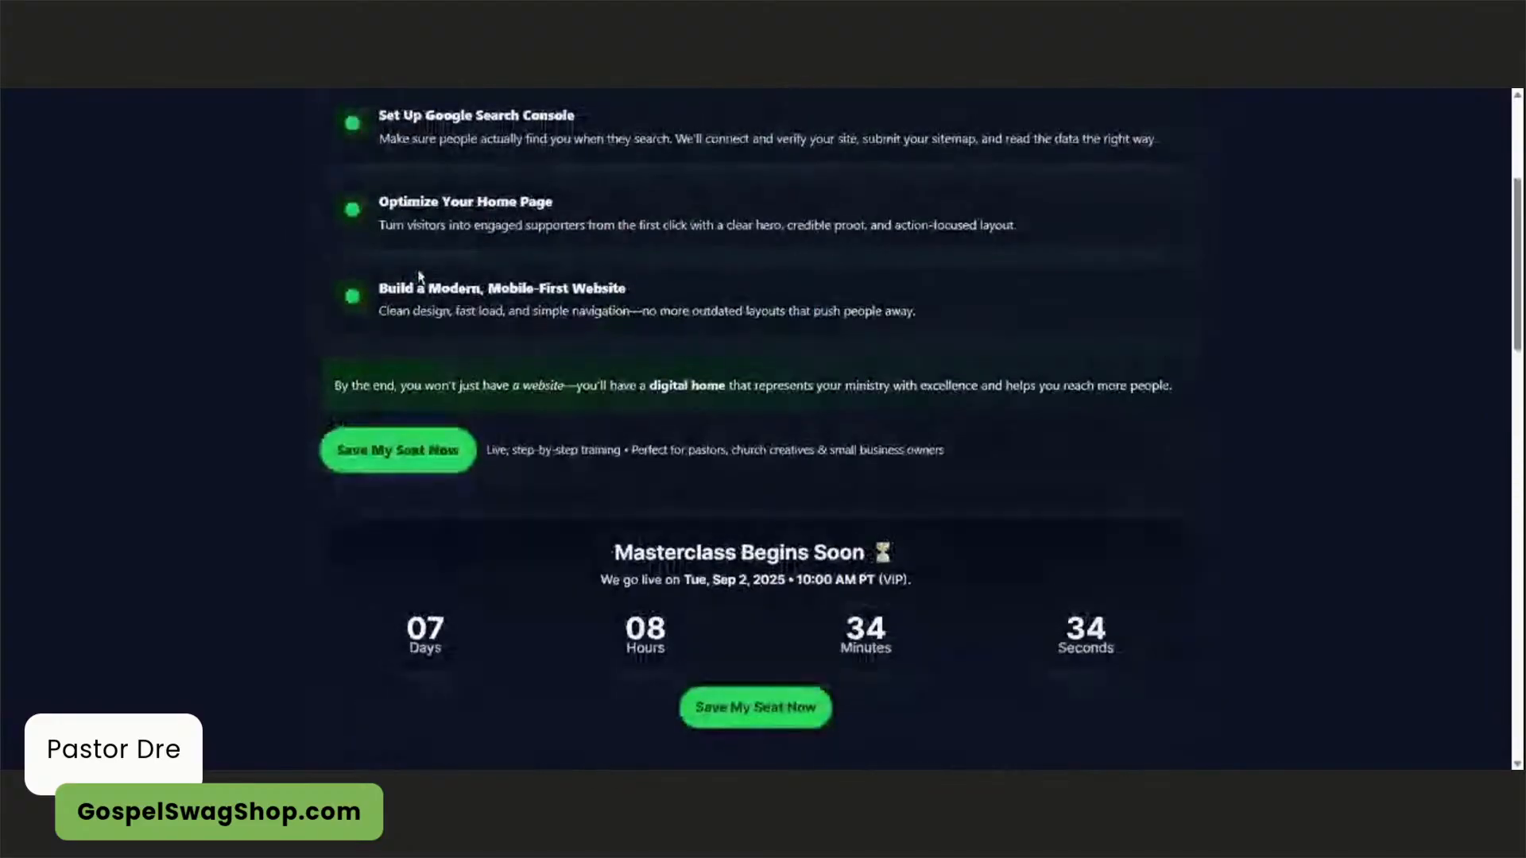
scroll(420, 276, up, 4)
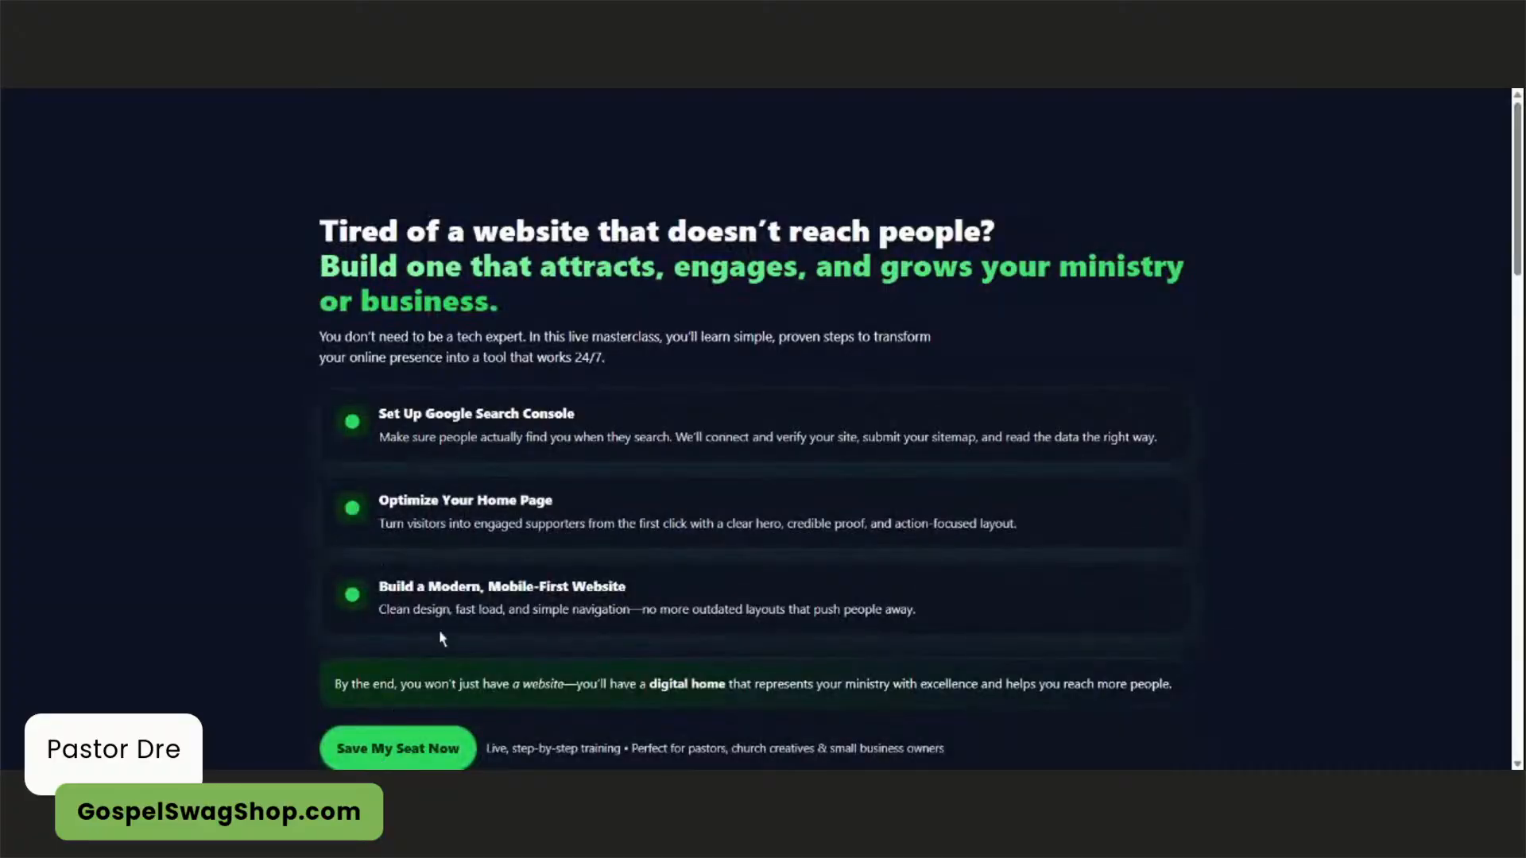
scroll(426, 606, down, 5)
scroll(663, 439, down, 2)
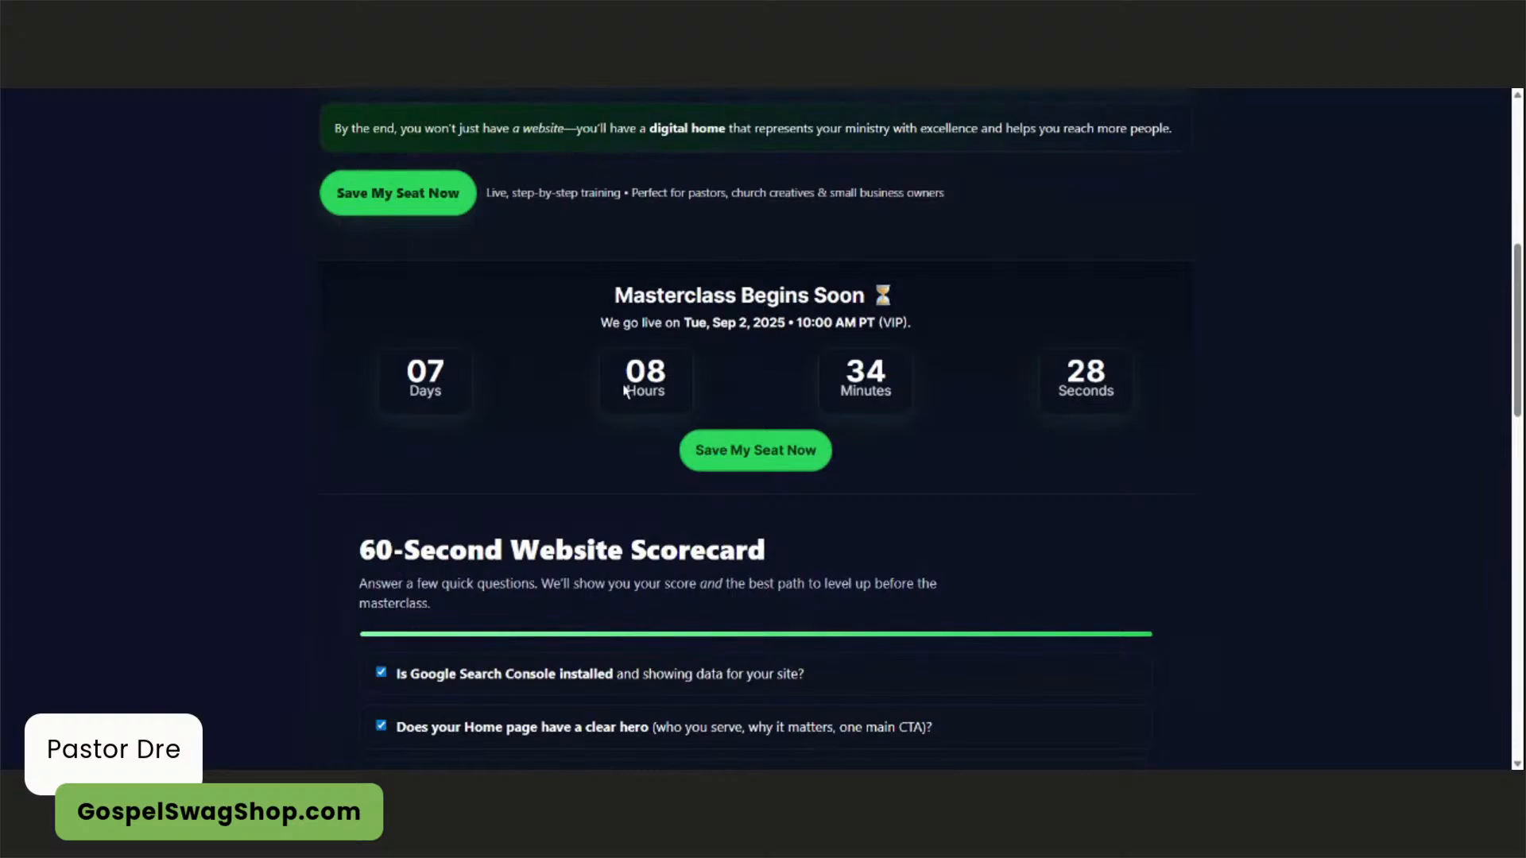
scroll(628, 390, down, 8)
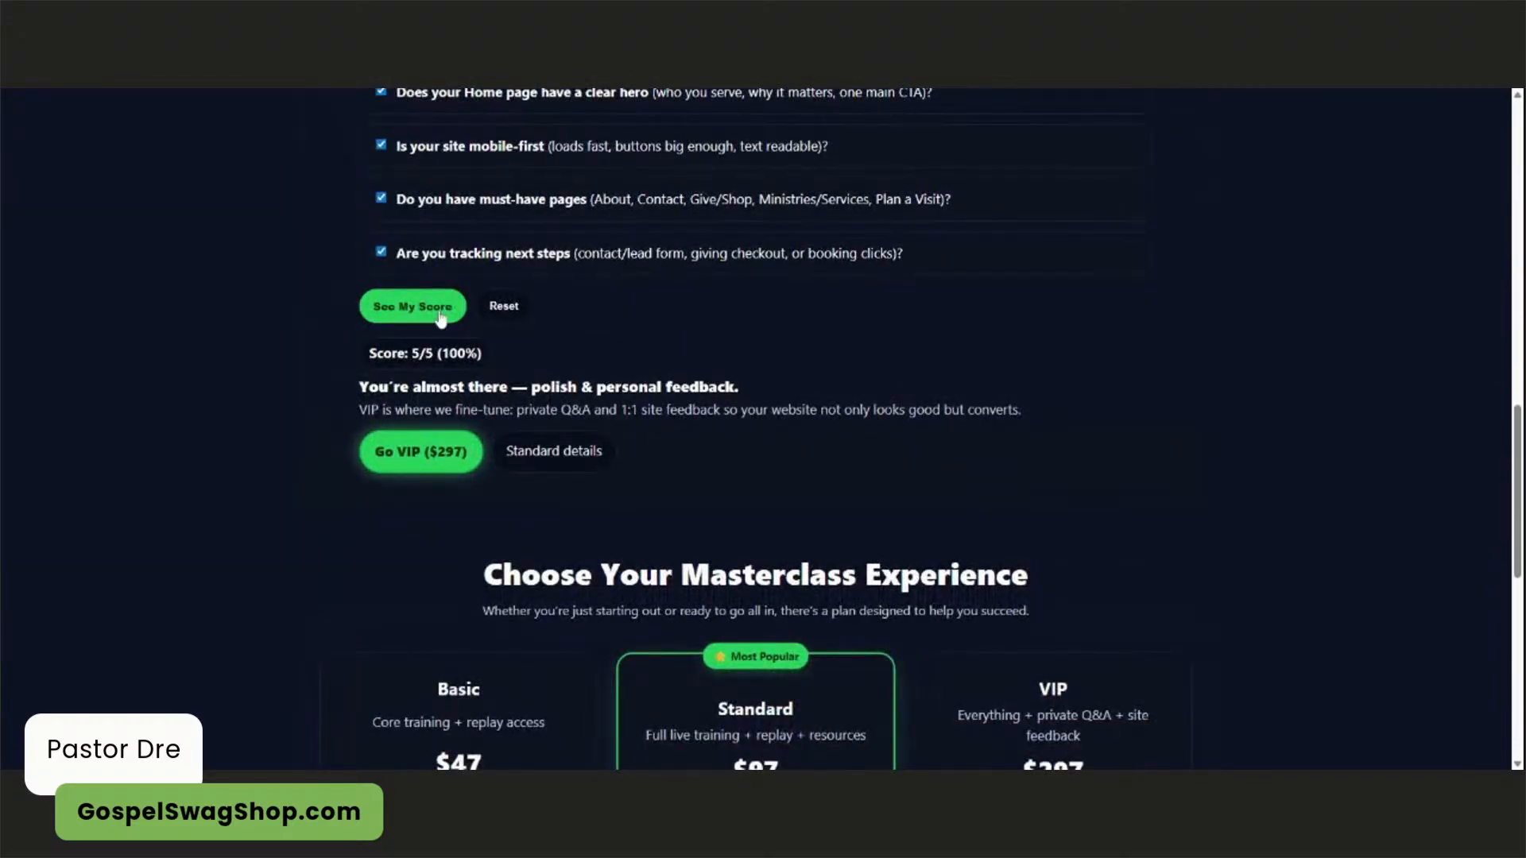
scroll(613, 459, down, 6)
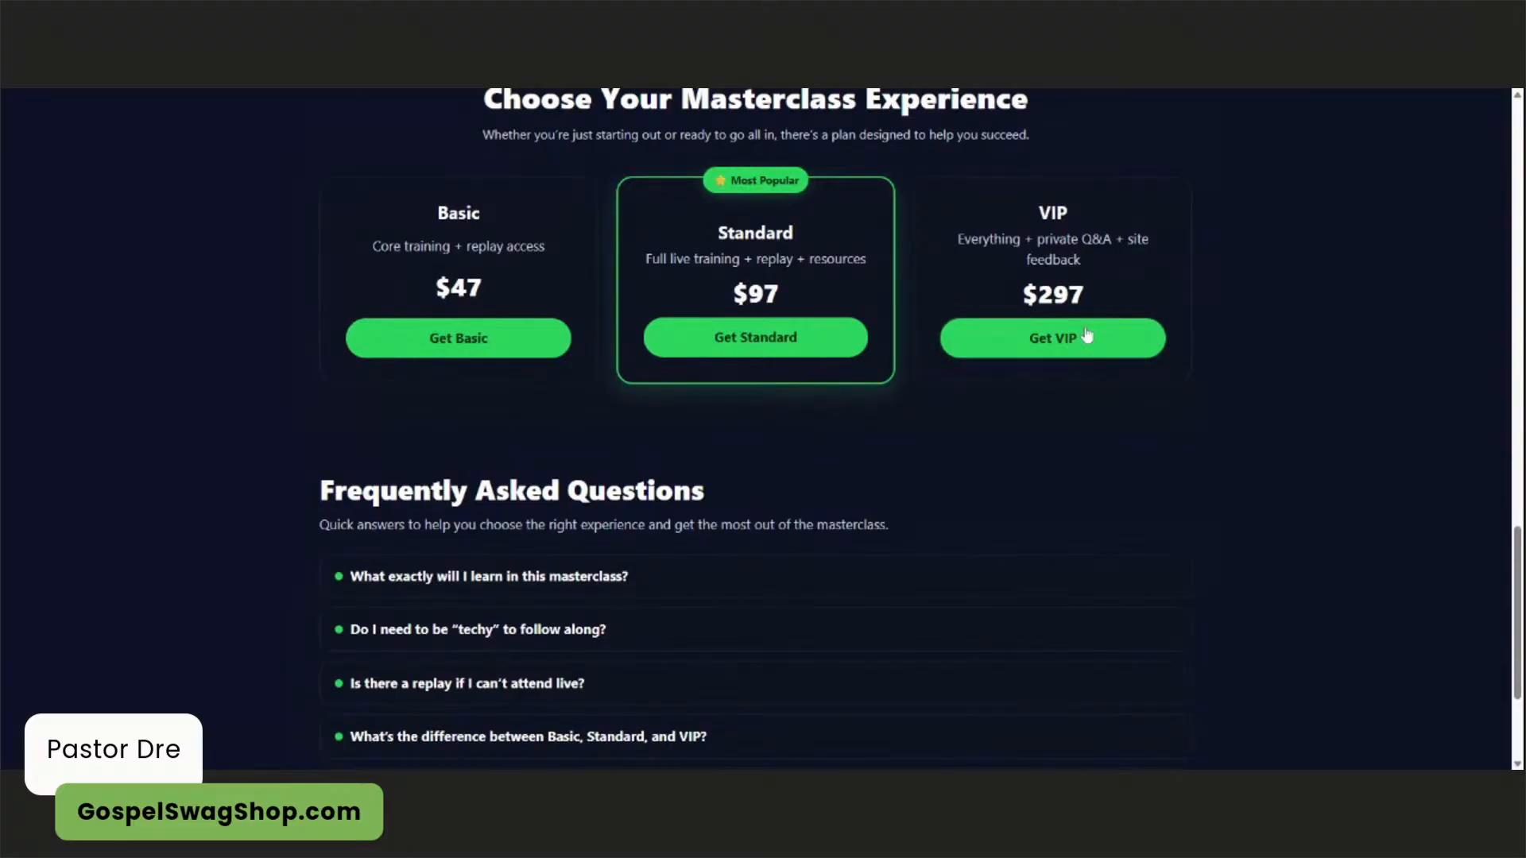
scroll(1022, 368, down, 3)
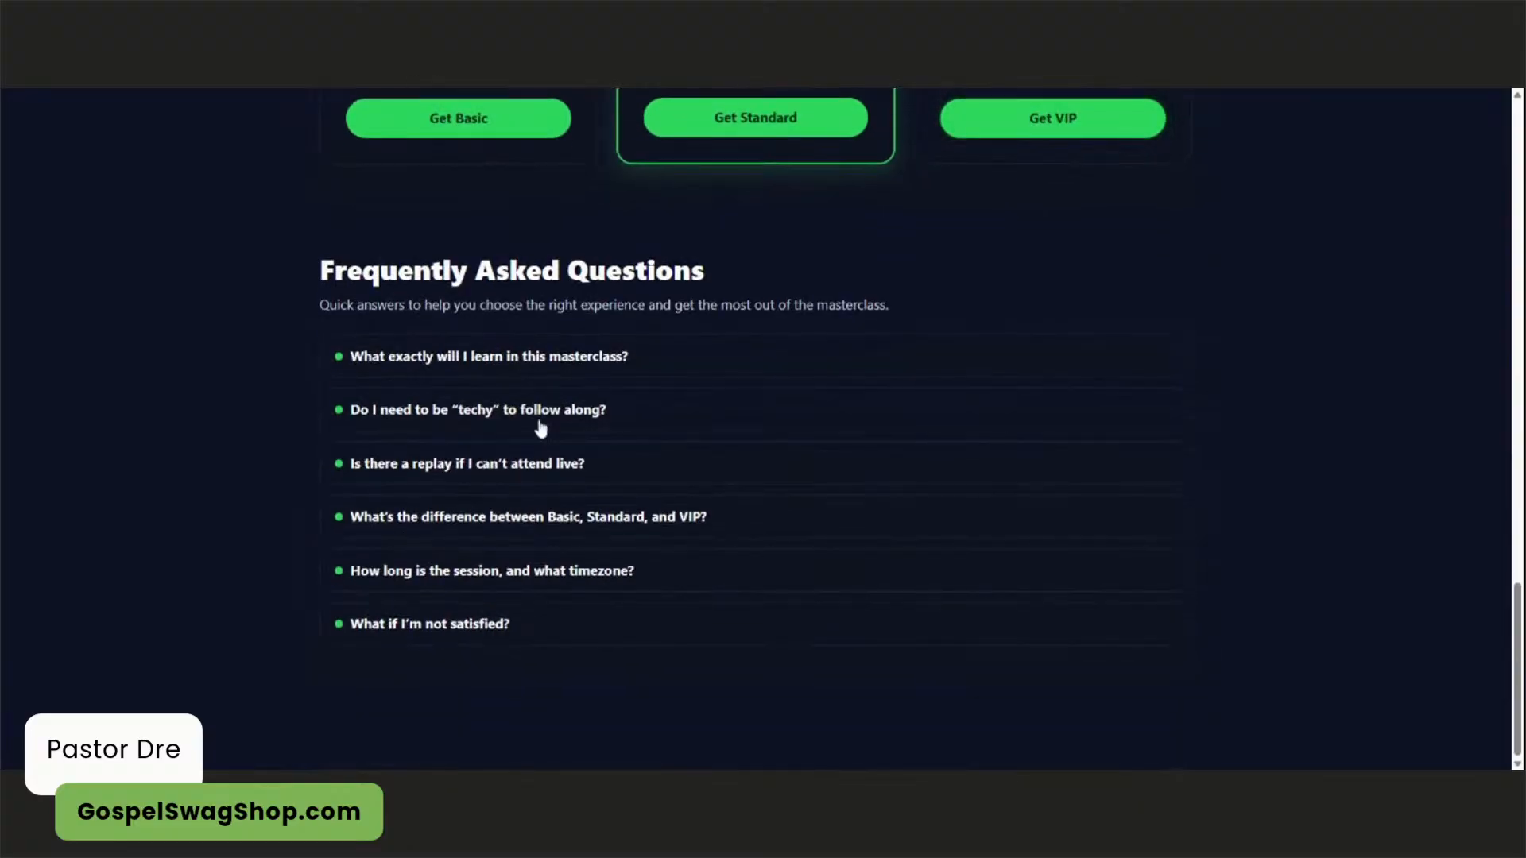
scroll(540, 428, up, 11)
scroll(540, 428, up, 10)
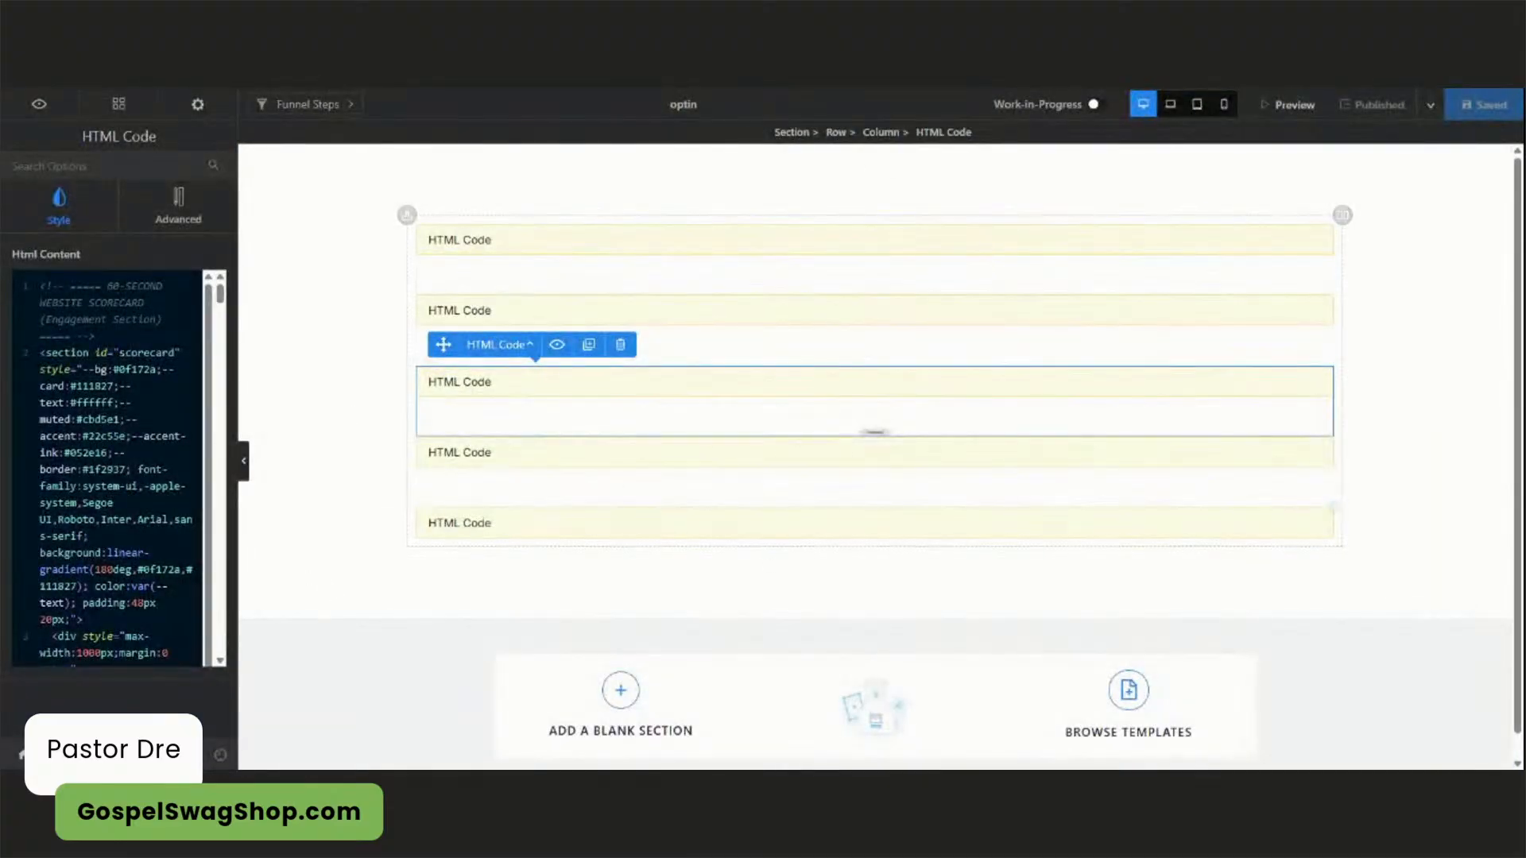
- Leave the page editor for the funnel list, open the second Masterclass funnel, and launch its live page
click(22, 755)
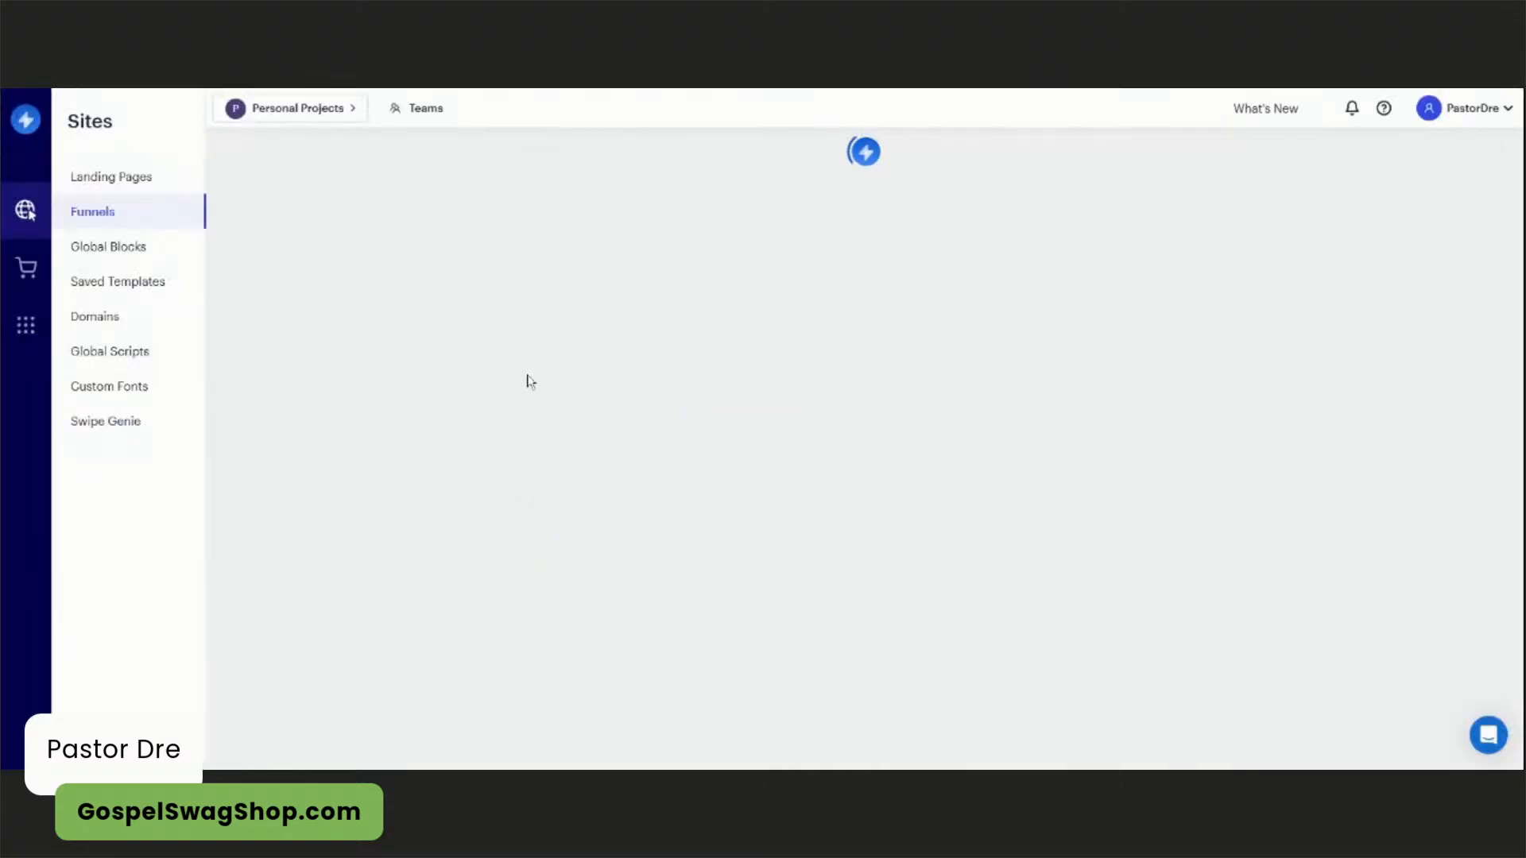
click(235, 161)
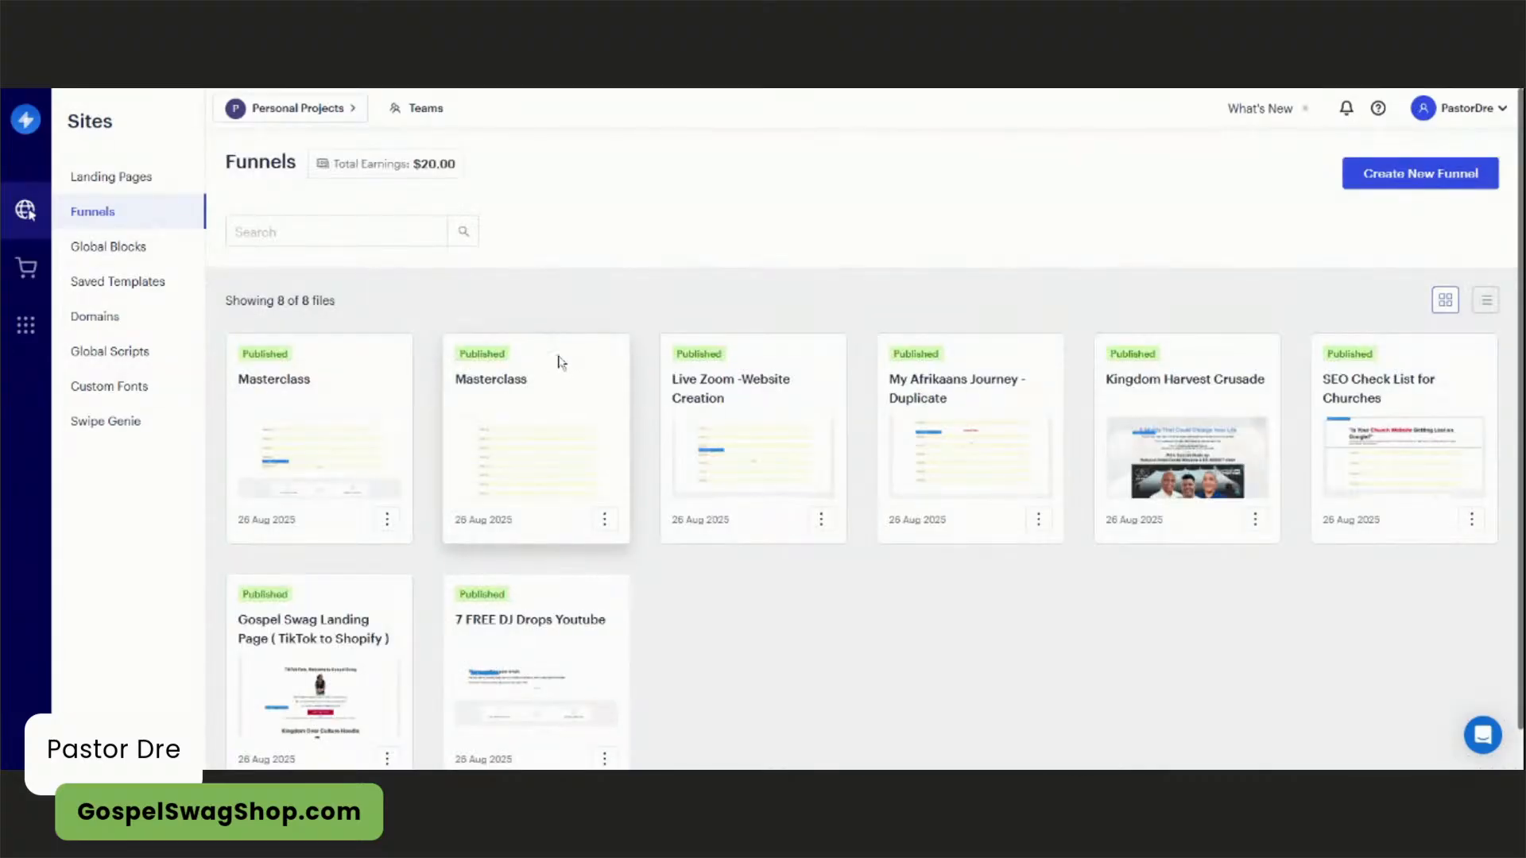
click(604, 519)
click(590, 487)
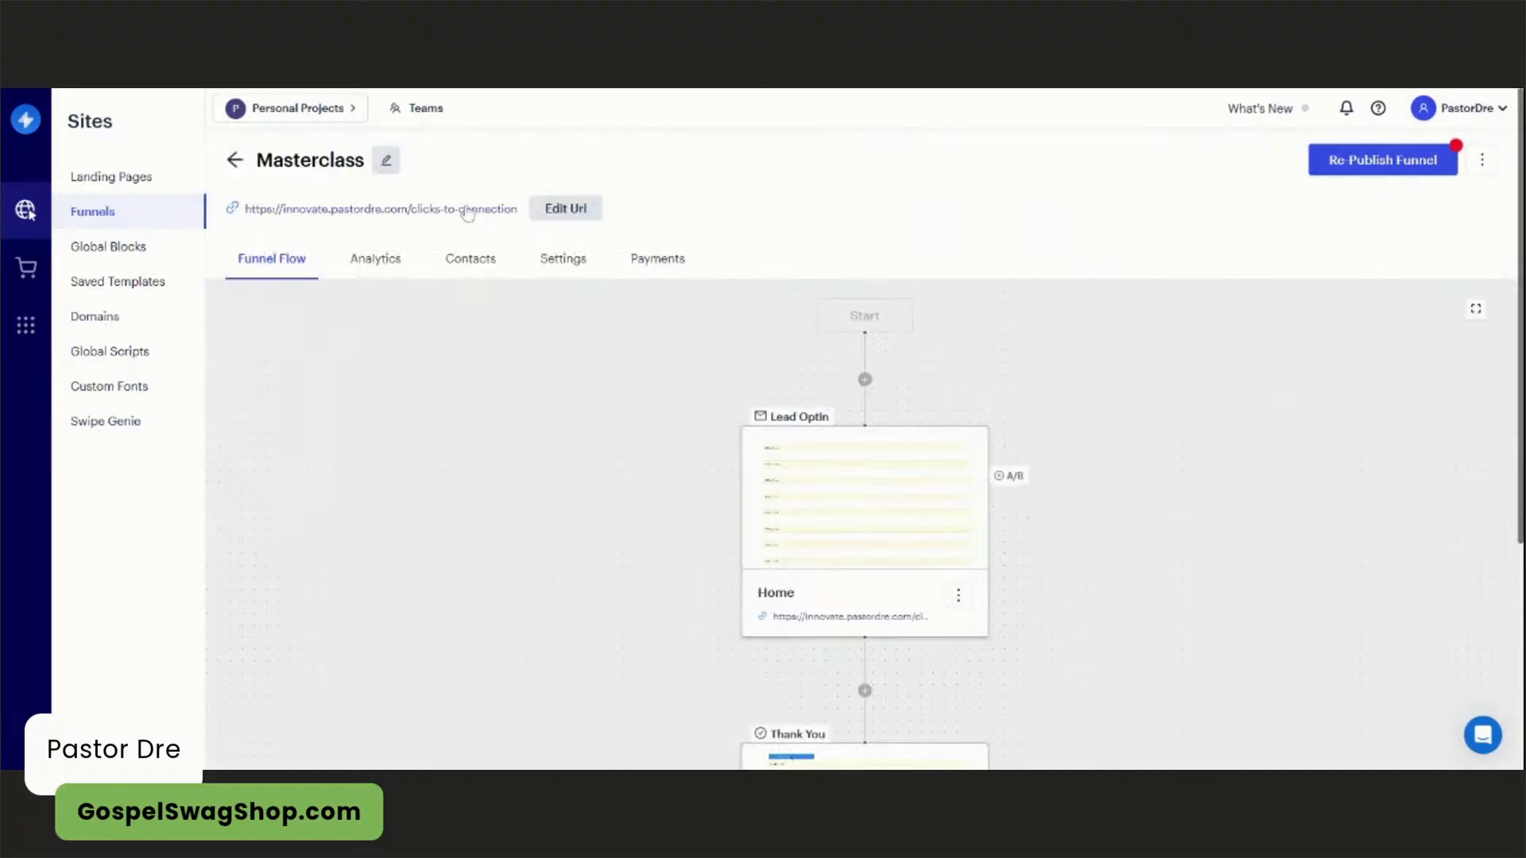
click(467, 210)
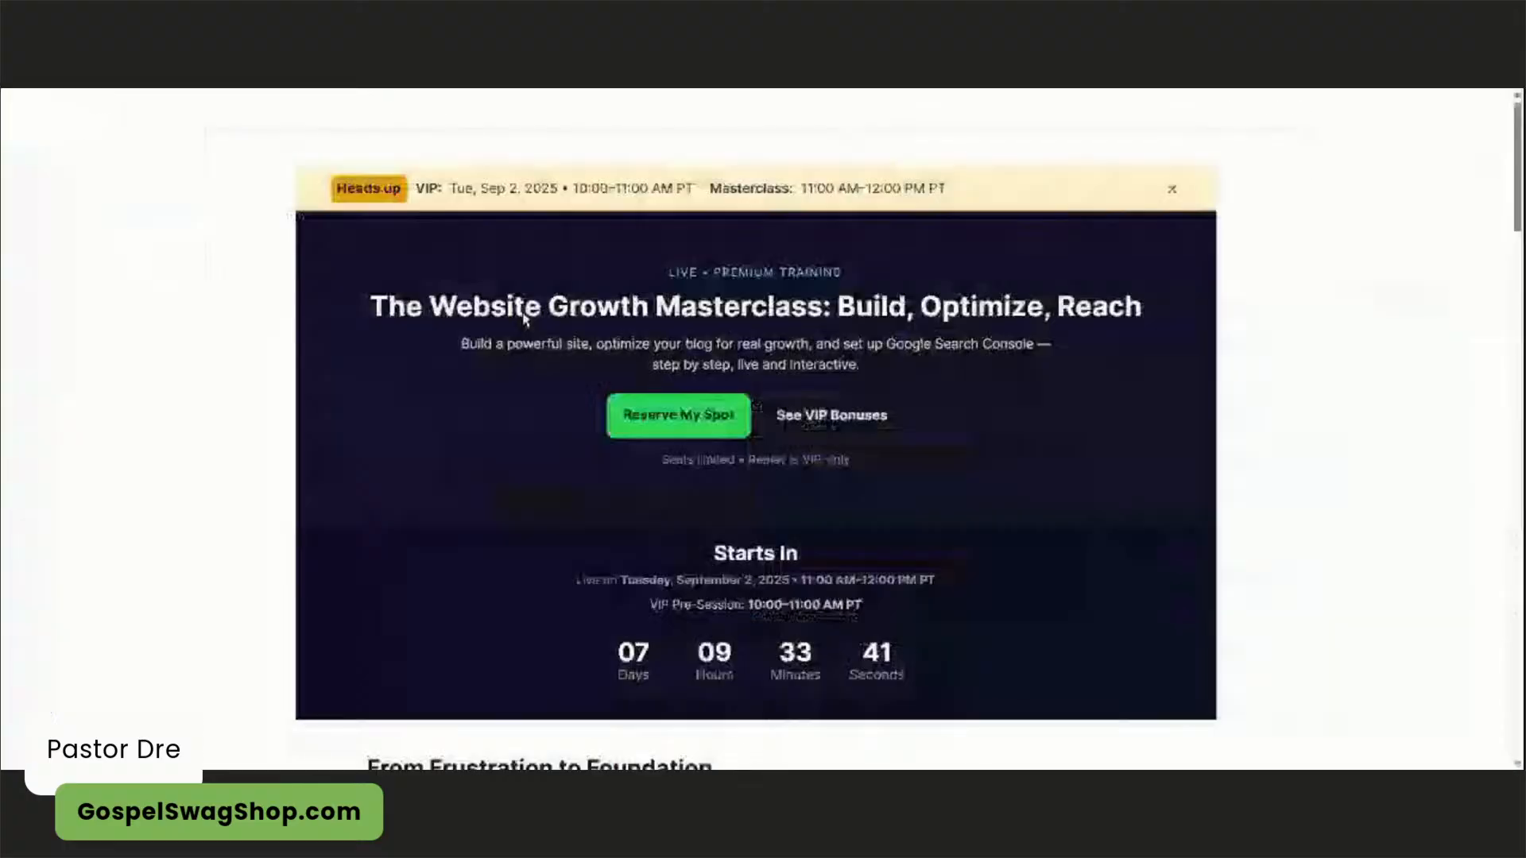
- Review the second funnel's live page from the hero and countdown through the agenda, VIP bonuses, host, testimonials and pricing, and return to the hero
scroll(494, 188, down, 1)
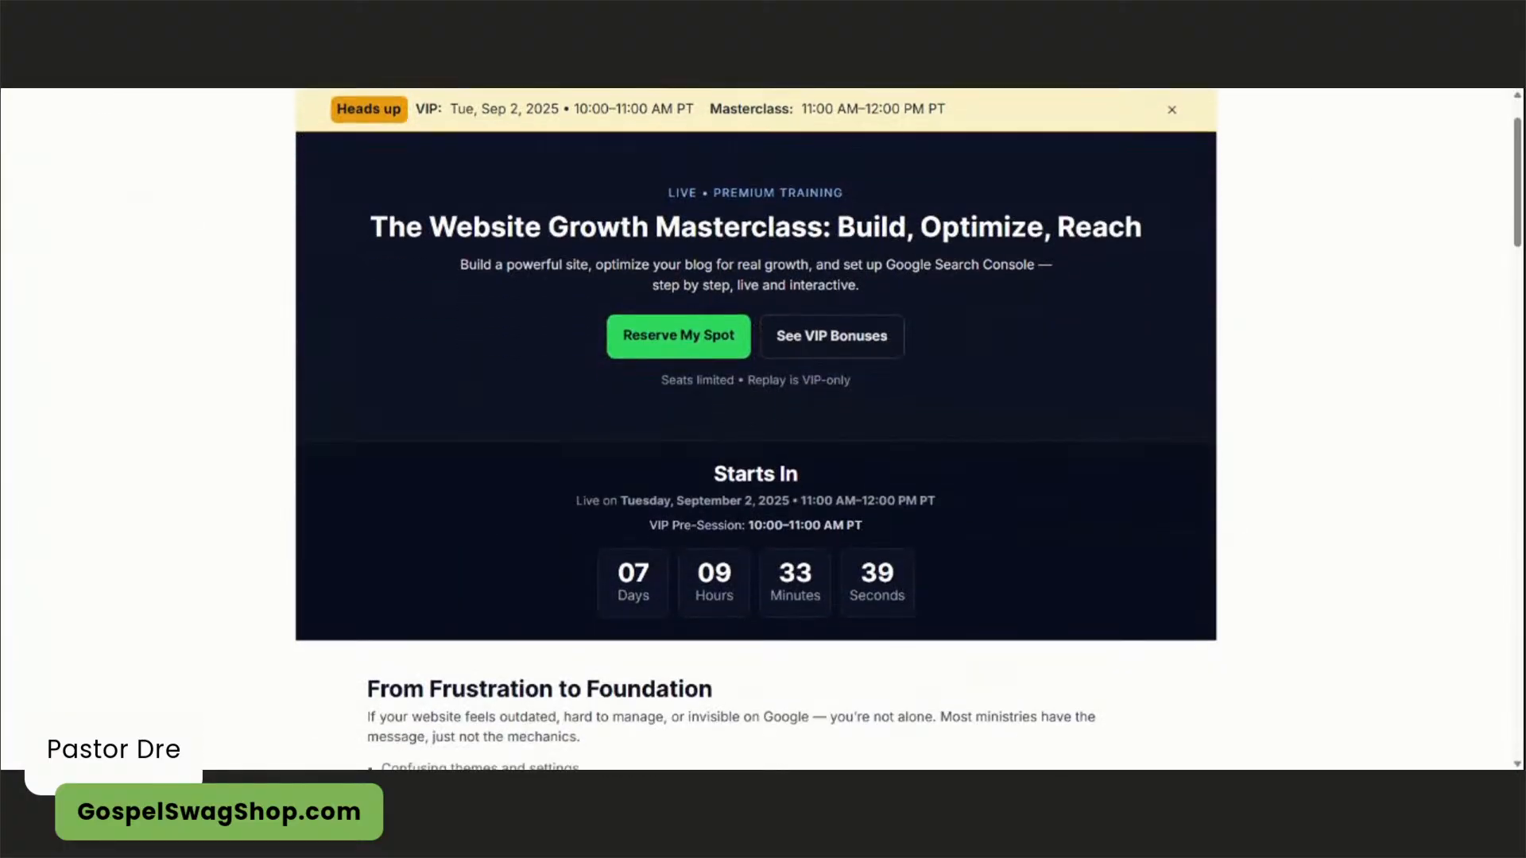
scroll(495, 187, up, 1)
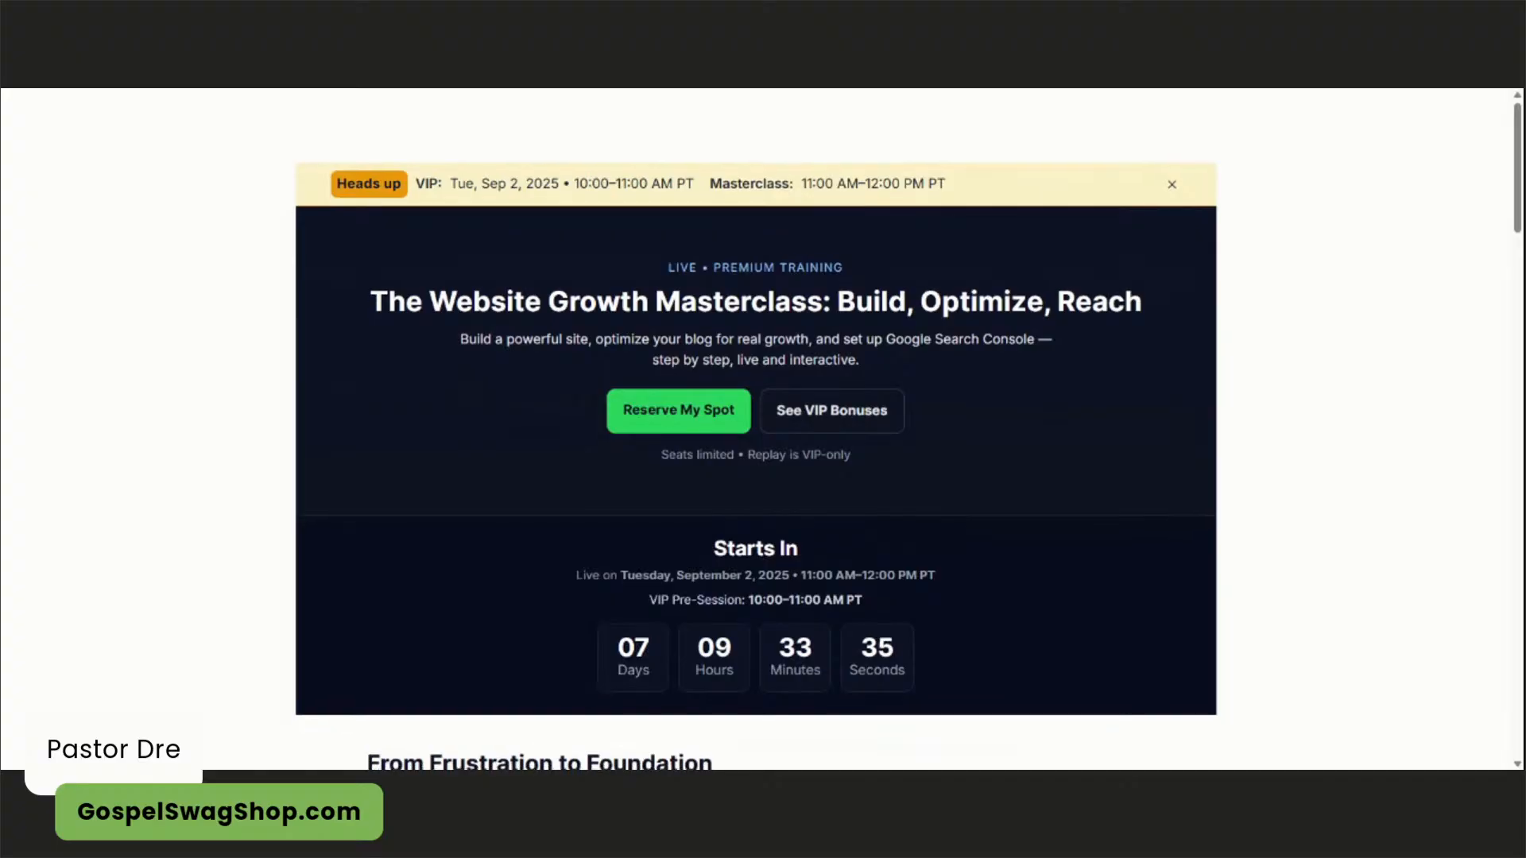
scroll(721, 368, down, 8)
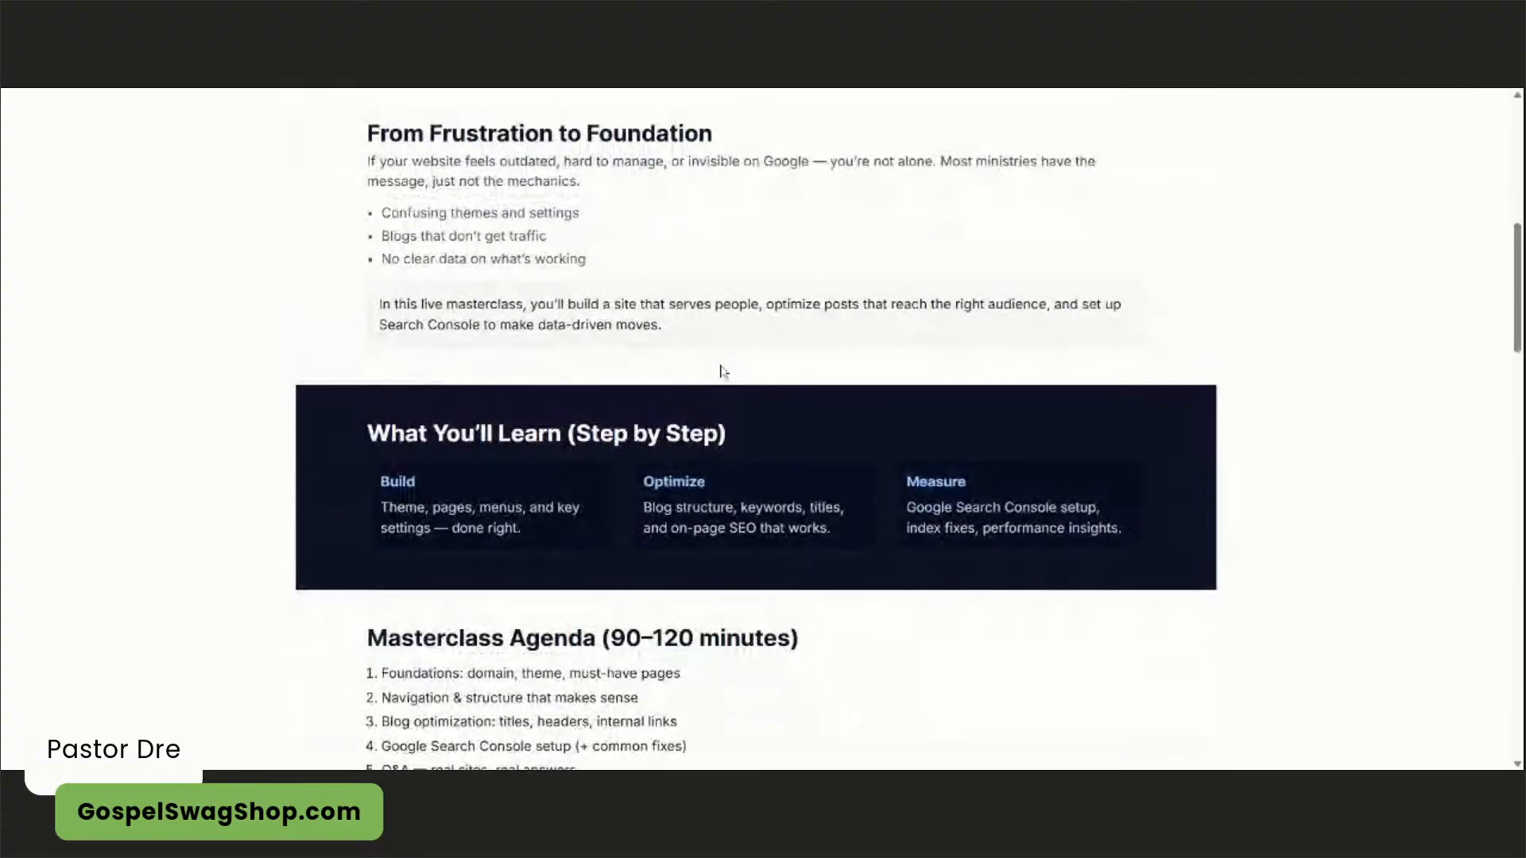
scroll(506, 261, down, 2)
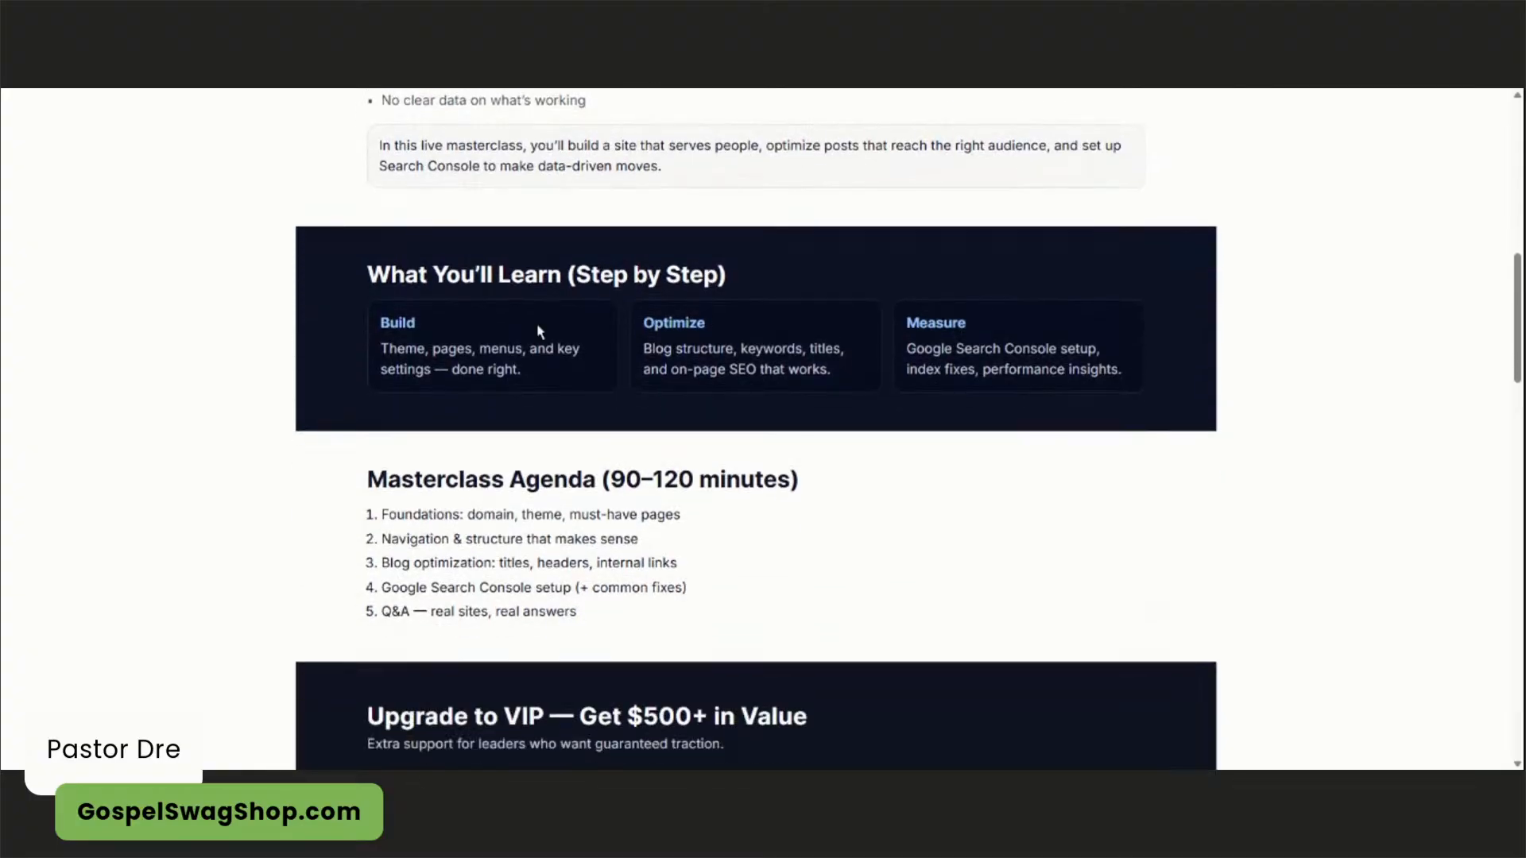
scroll(748, 430, down, 4)
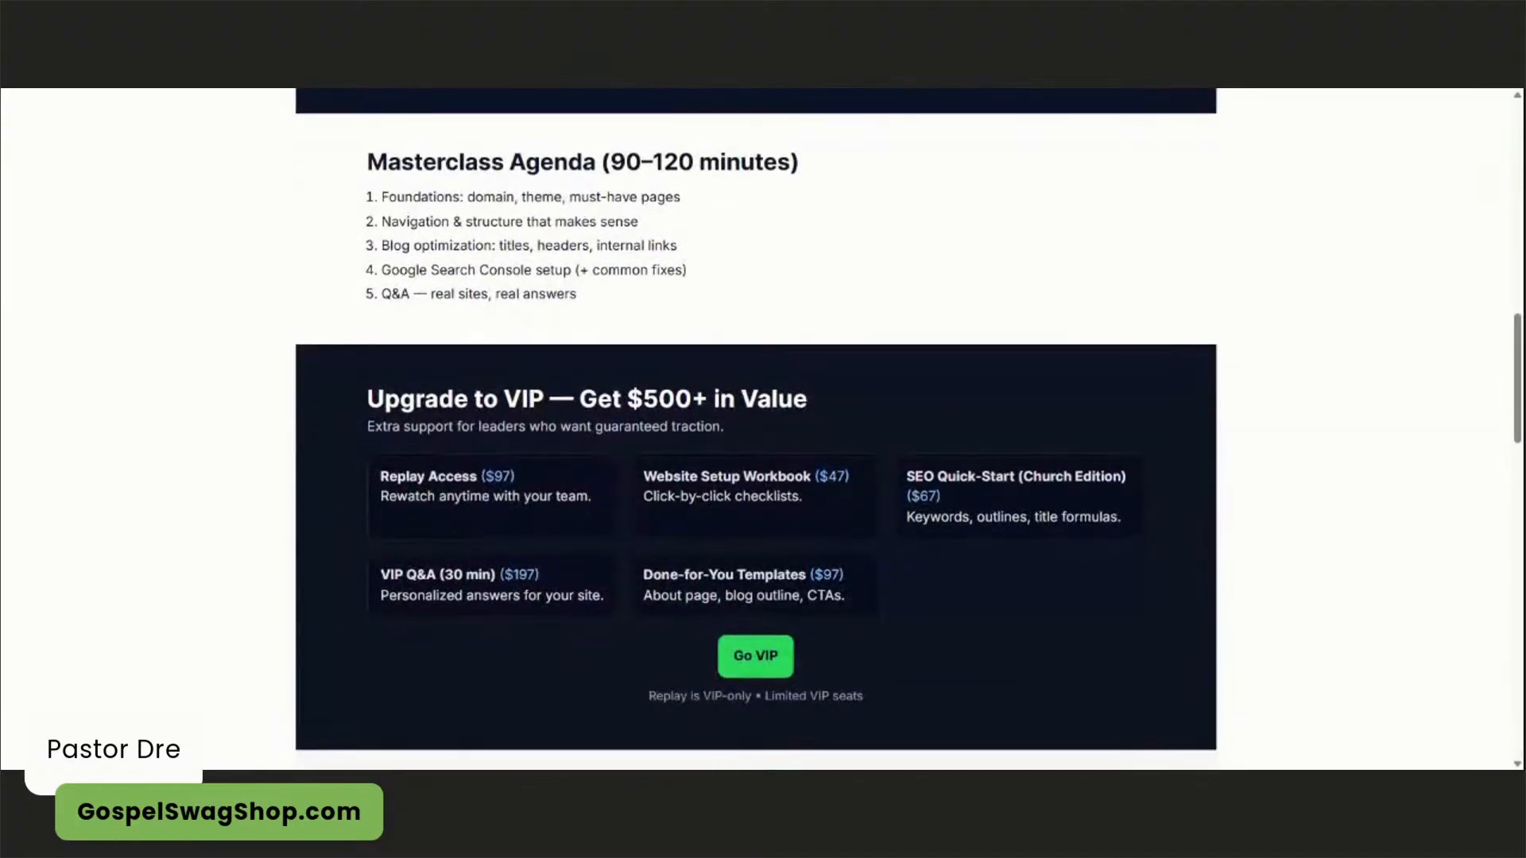
scroll(621, 316, down, 2)
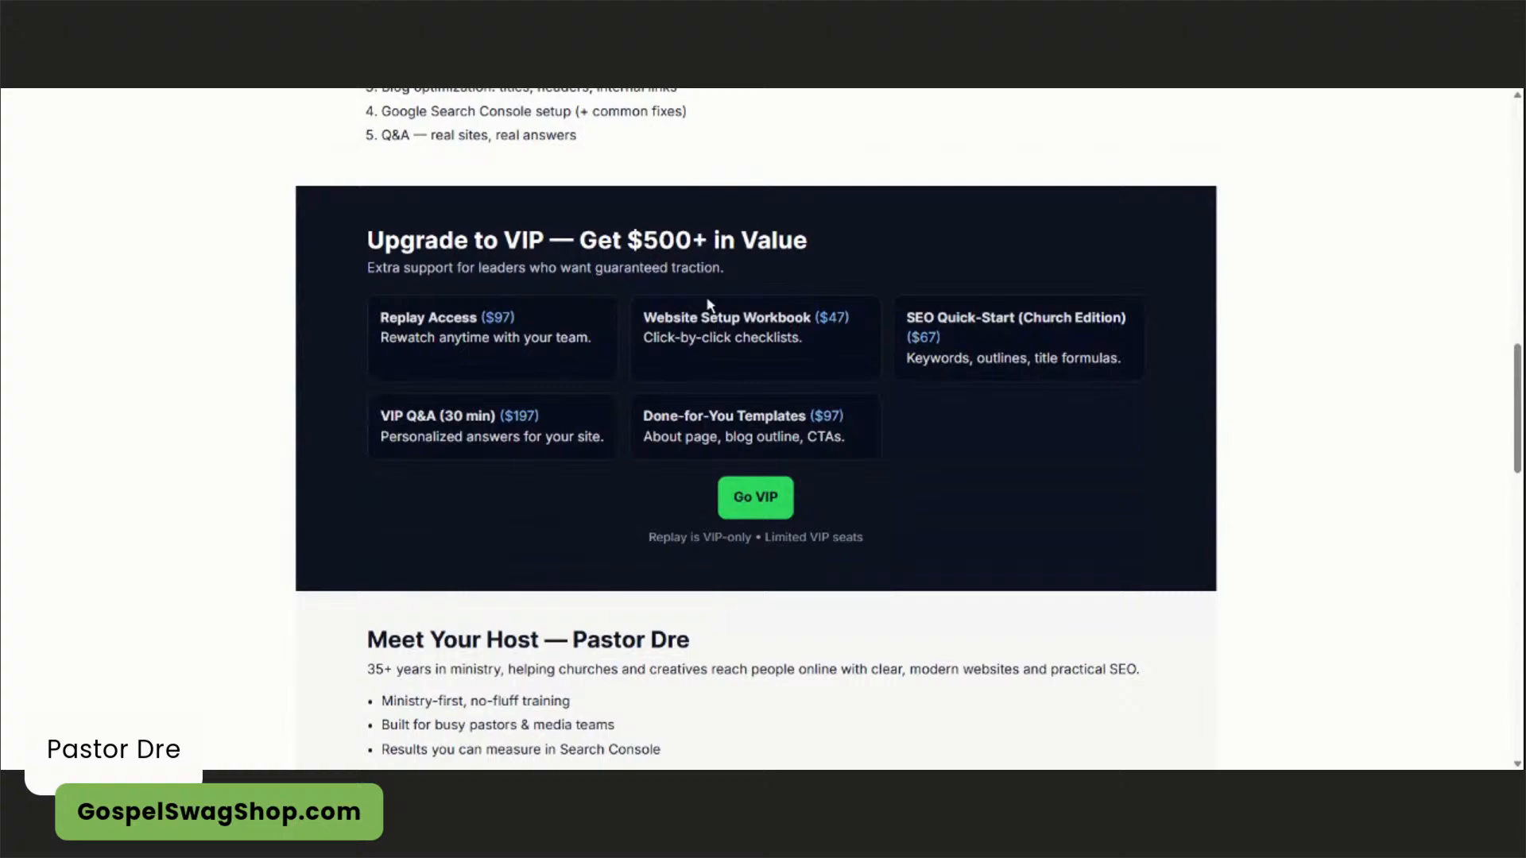
scroll(710, 305, down, 3)
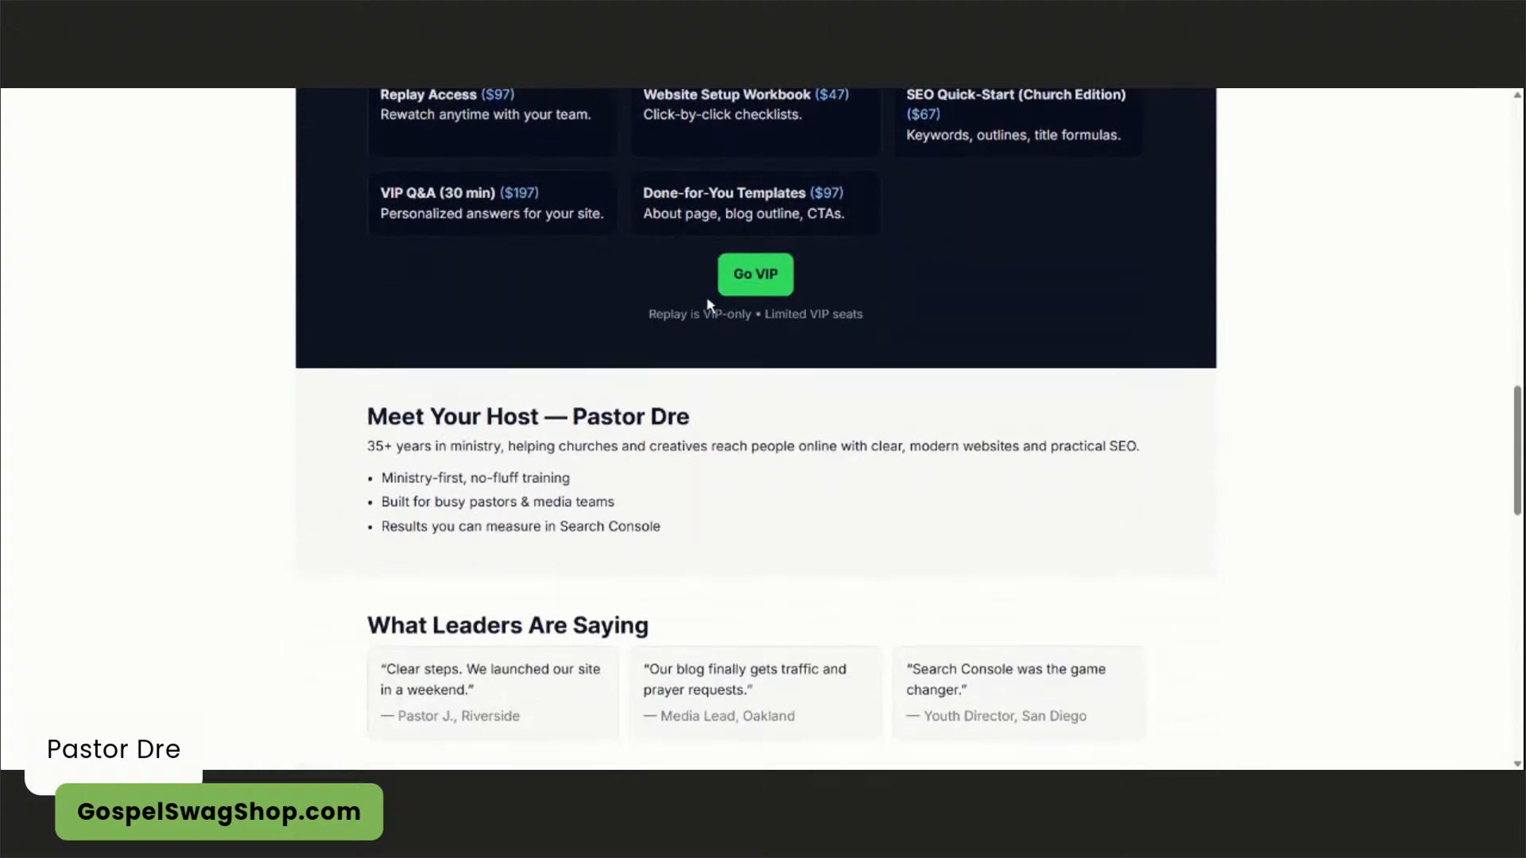
scroll(710, 305, down, 3)
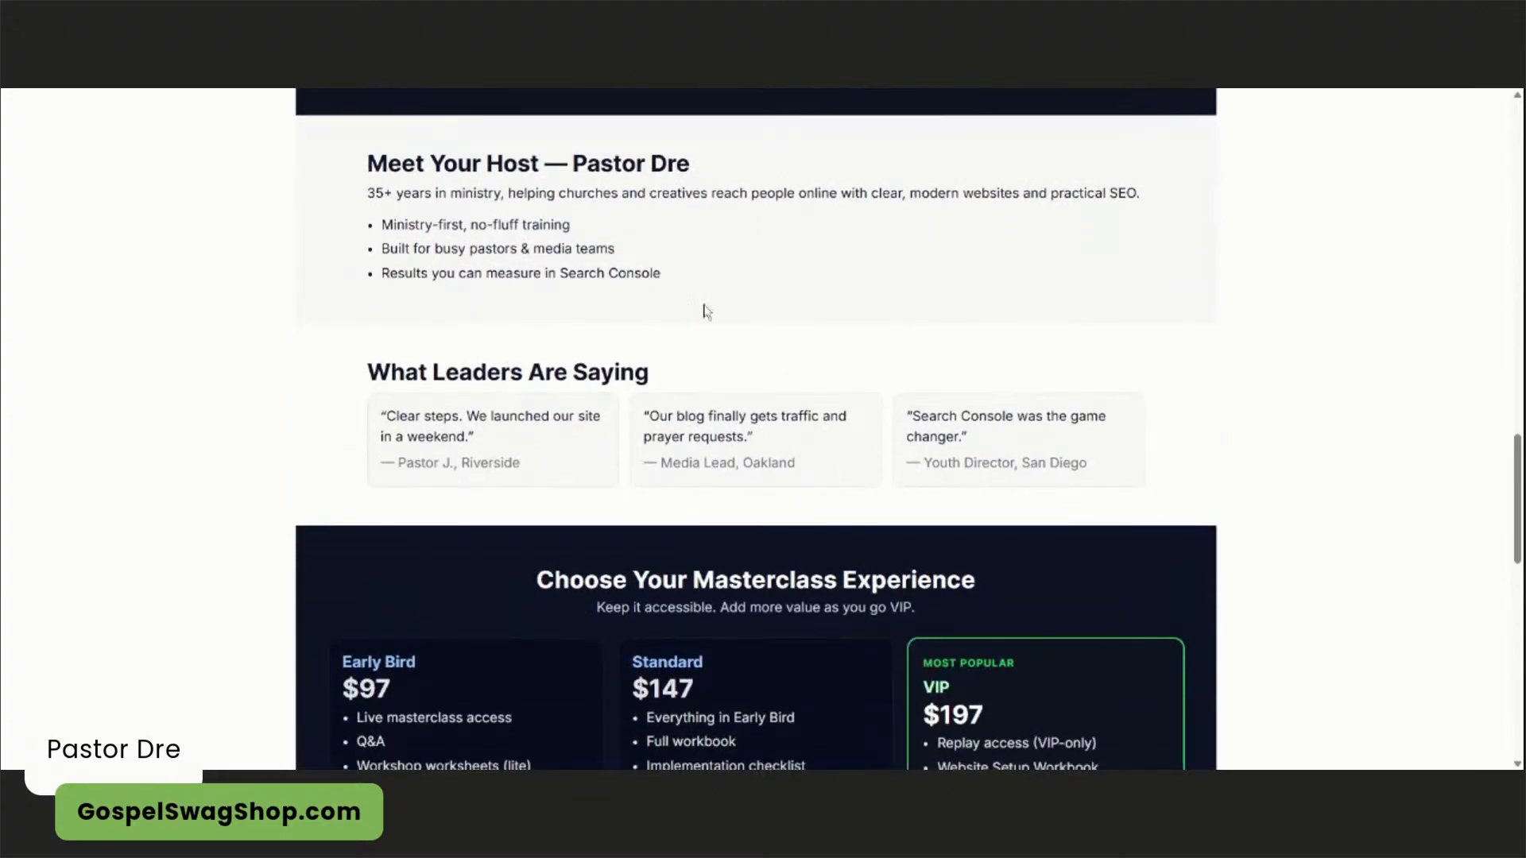
scroll(708, 311, down, 2)
scroll(493, 250, down, 3)
scroll(510, 245, down, 8)
scroll(510, 244, up, 20)
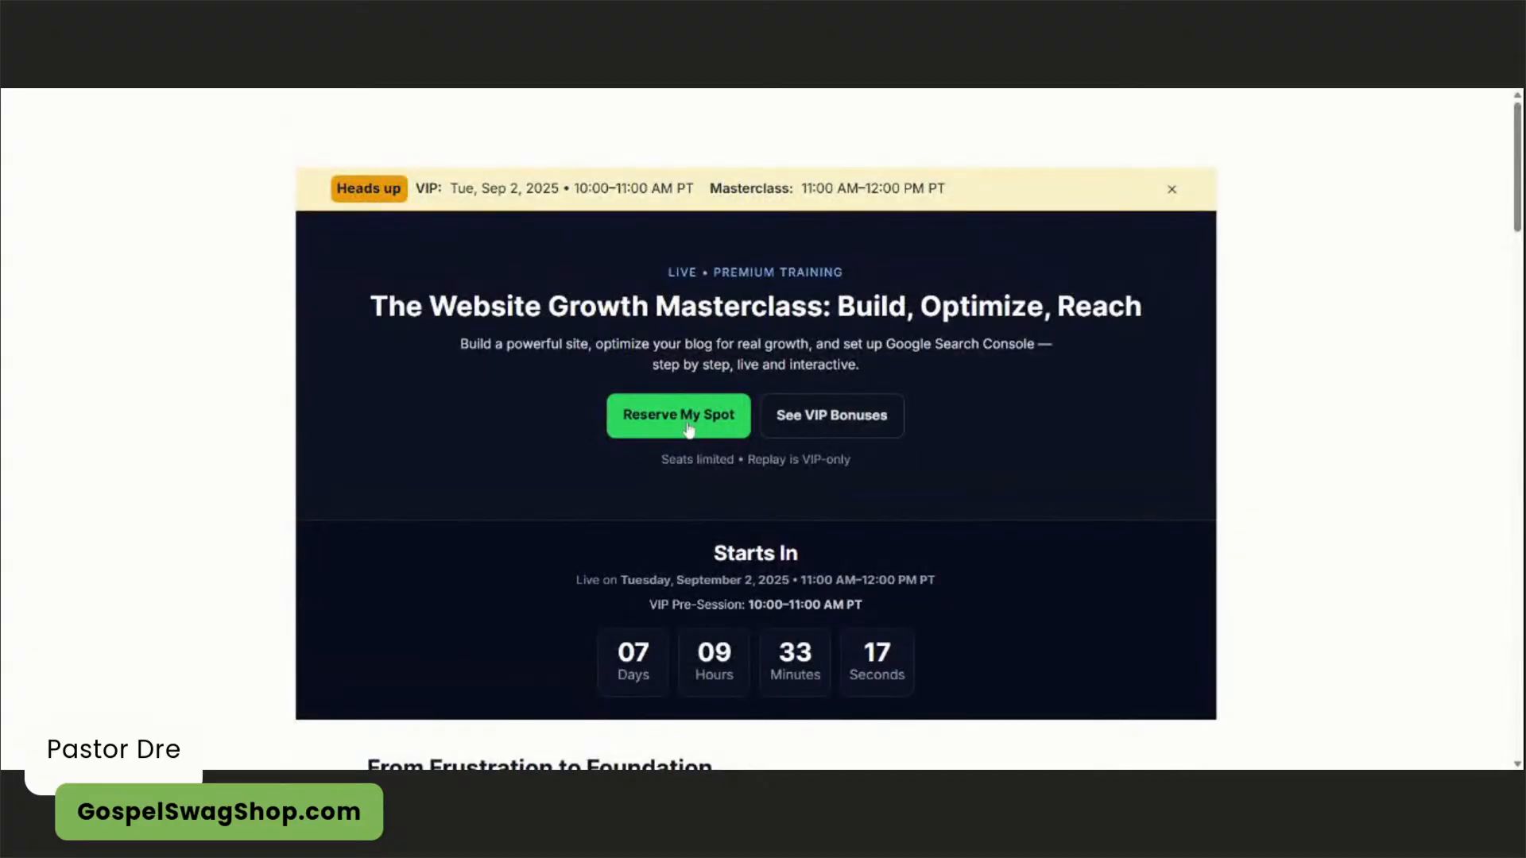
- Test the Reserve My Spot, Reserve Standard and Go VIP links, and examine the FAQ and closing call-to-action sections
click(687, 429)
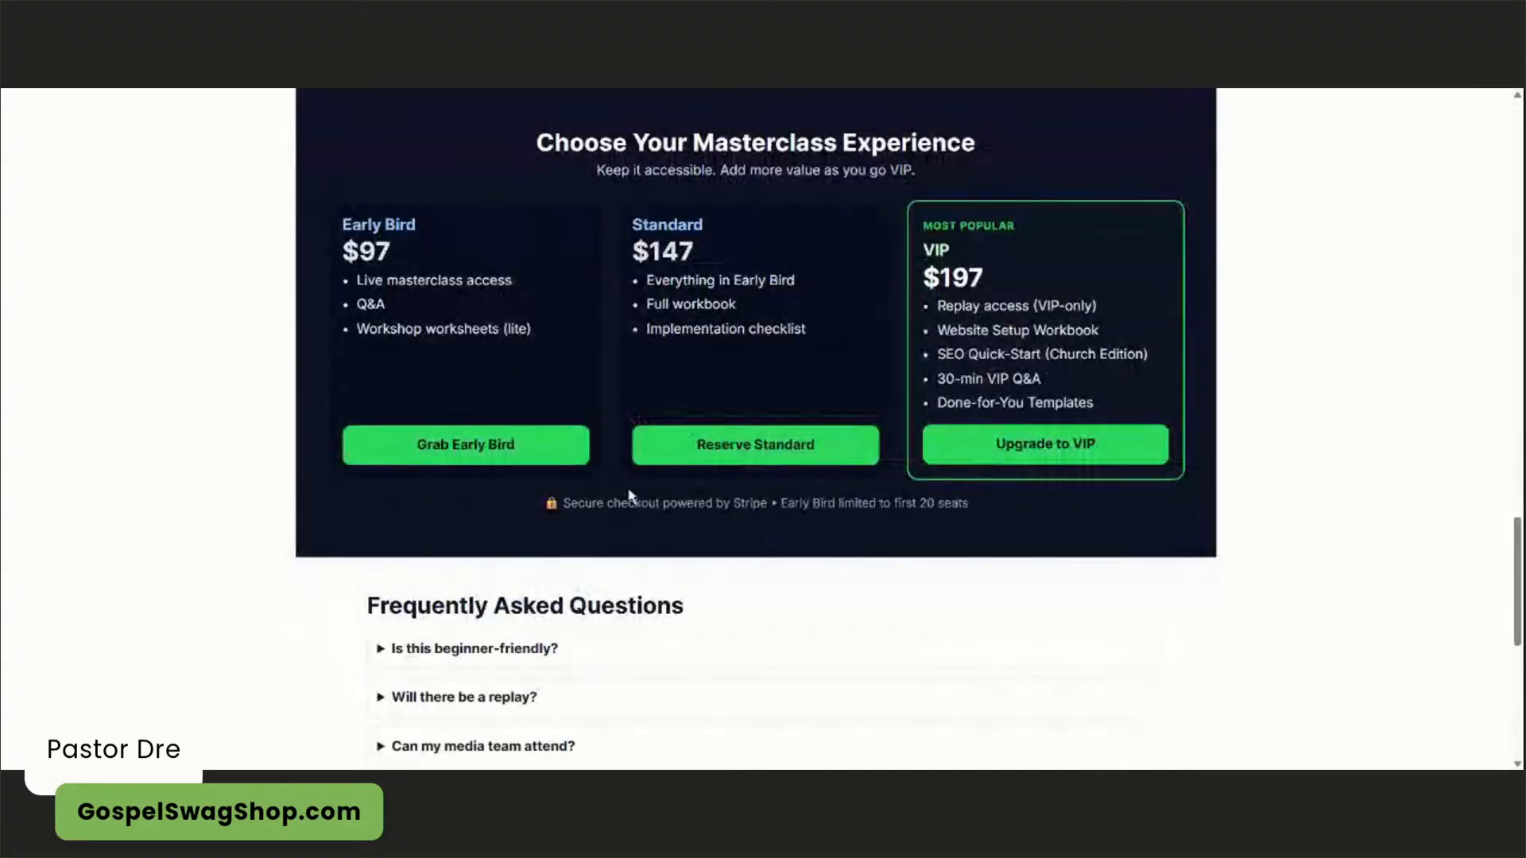
click(724, 448)
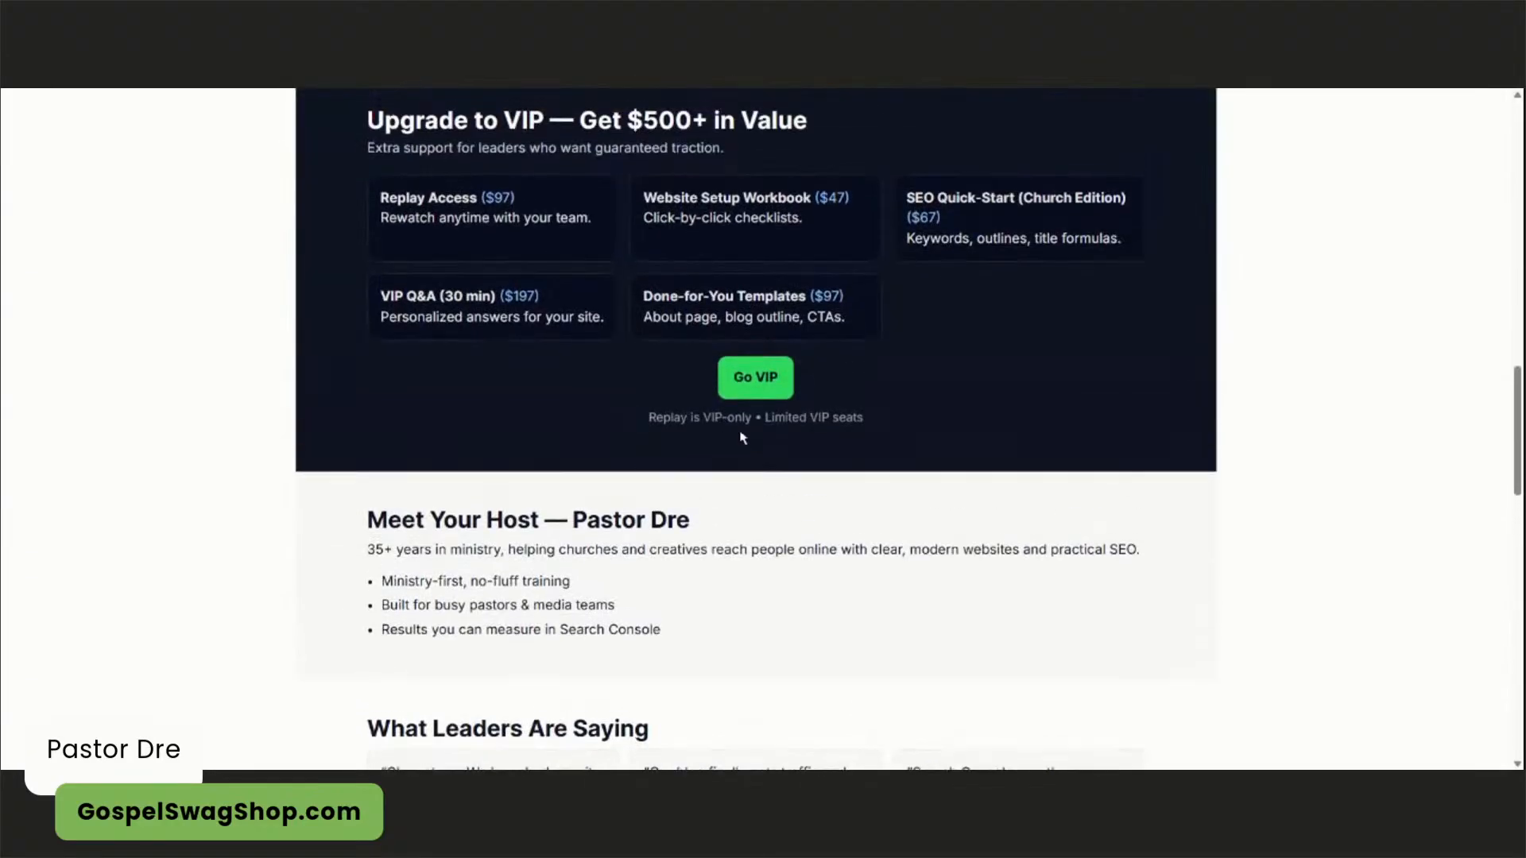
click(751, 384)
scroll(803, 437, down, 4)
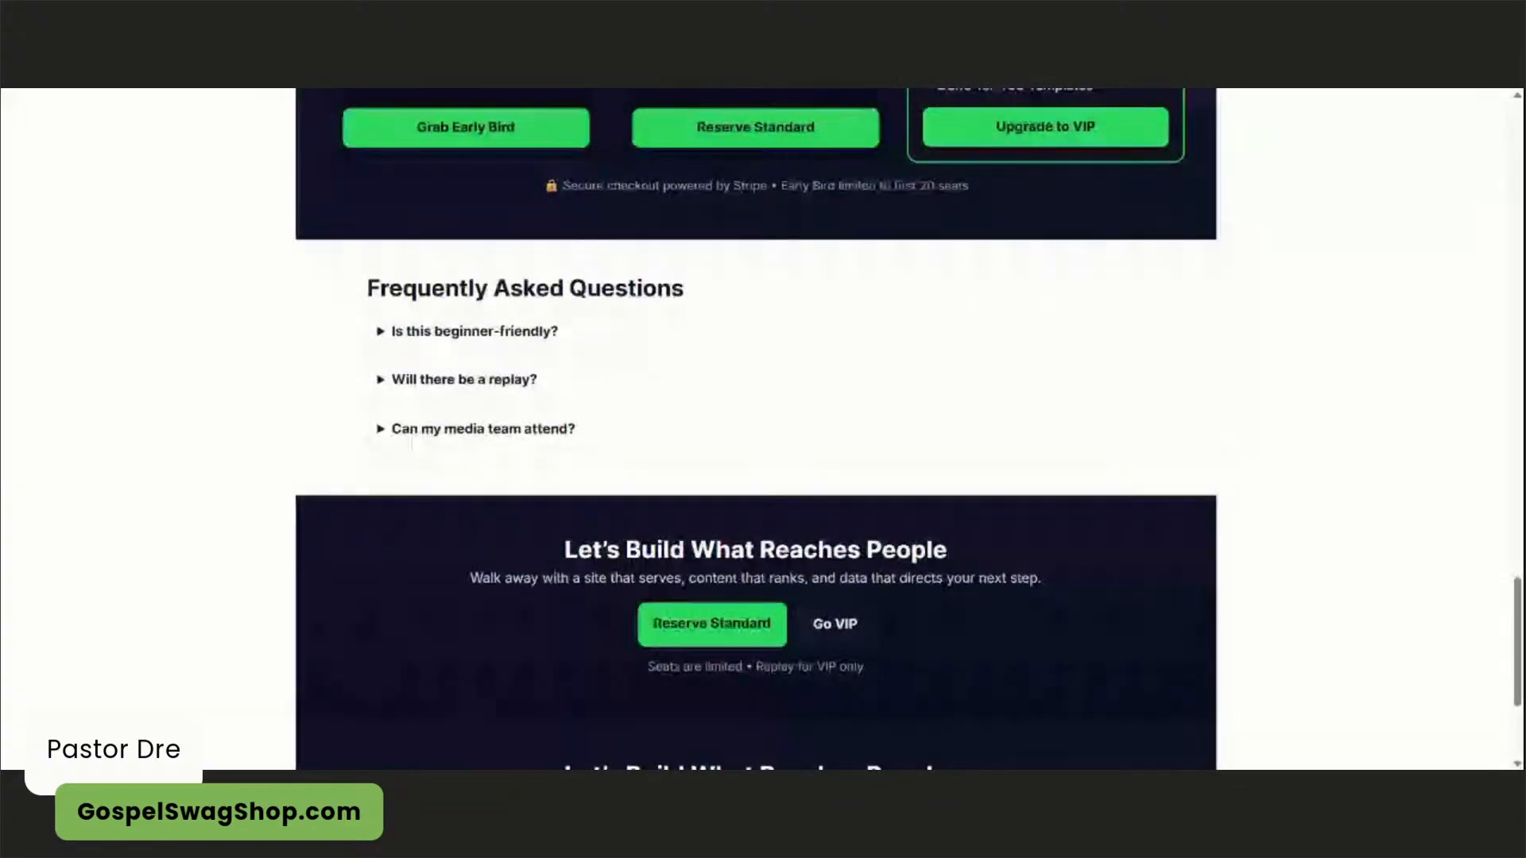
scroll(791, 462, down, 1)
scroll(790, 465, down, 3)
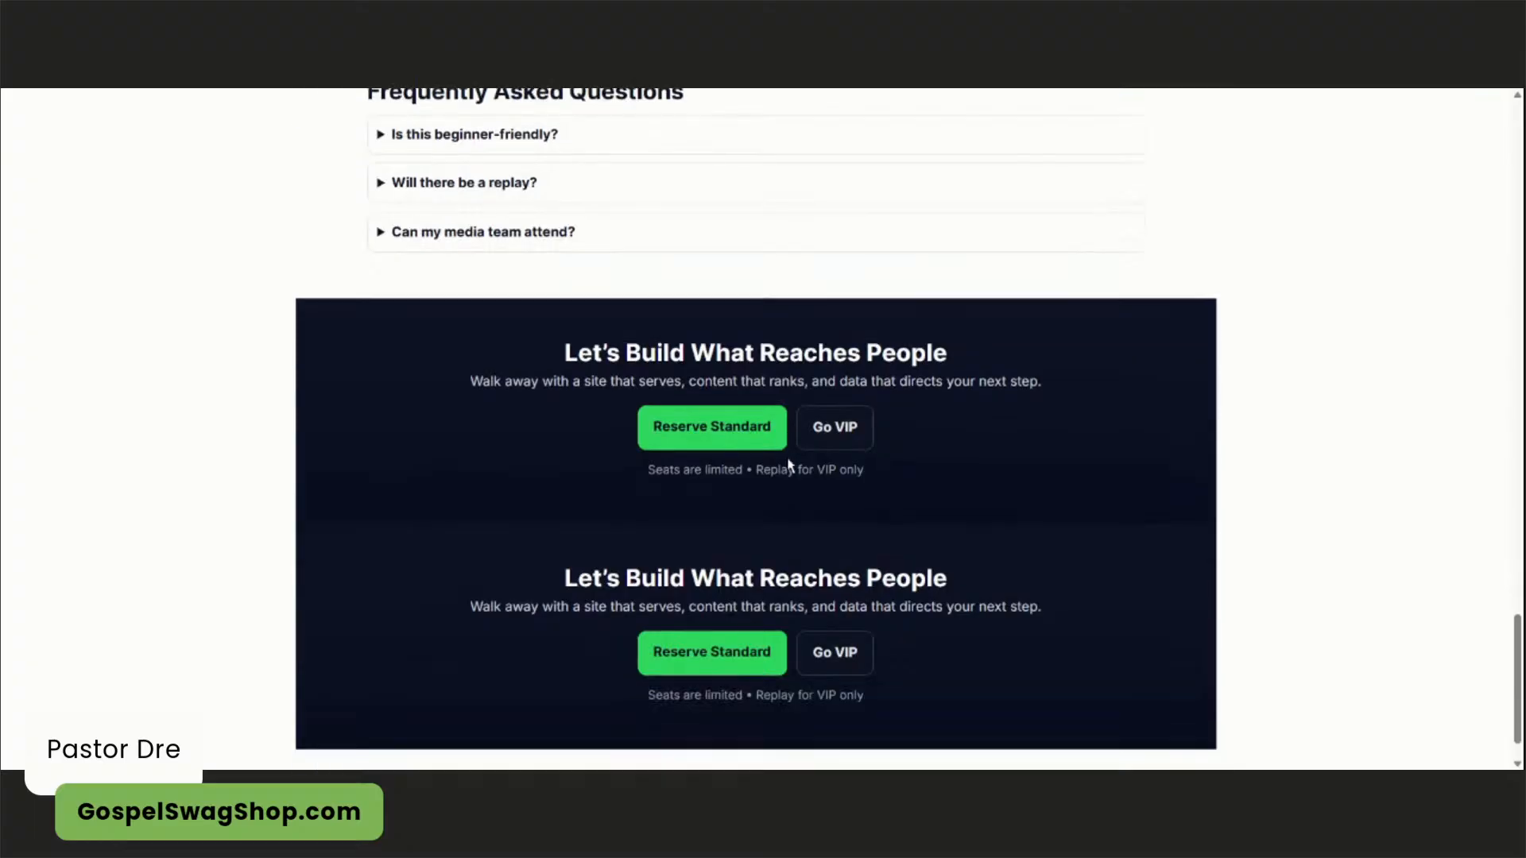
click(741, 385)
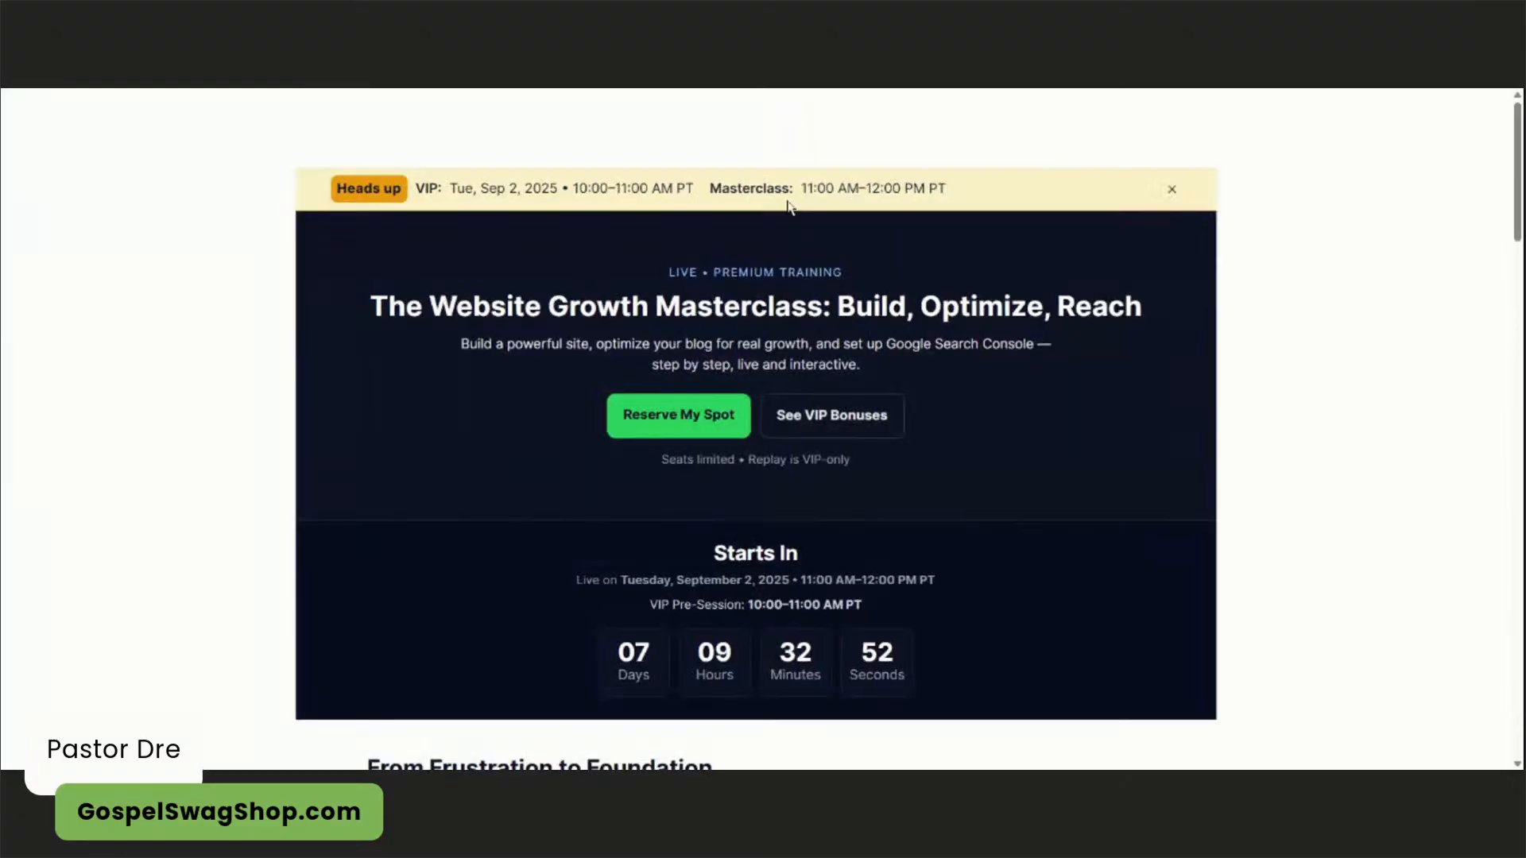
- Skim the live page once more, return to the funnel list, and open the first Masterclass funnel
scroll(790, 225, down, 20)
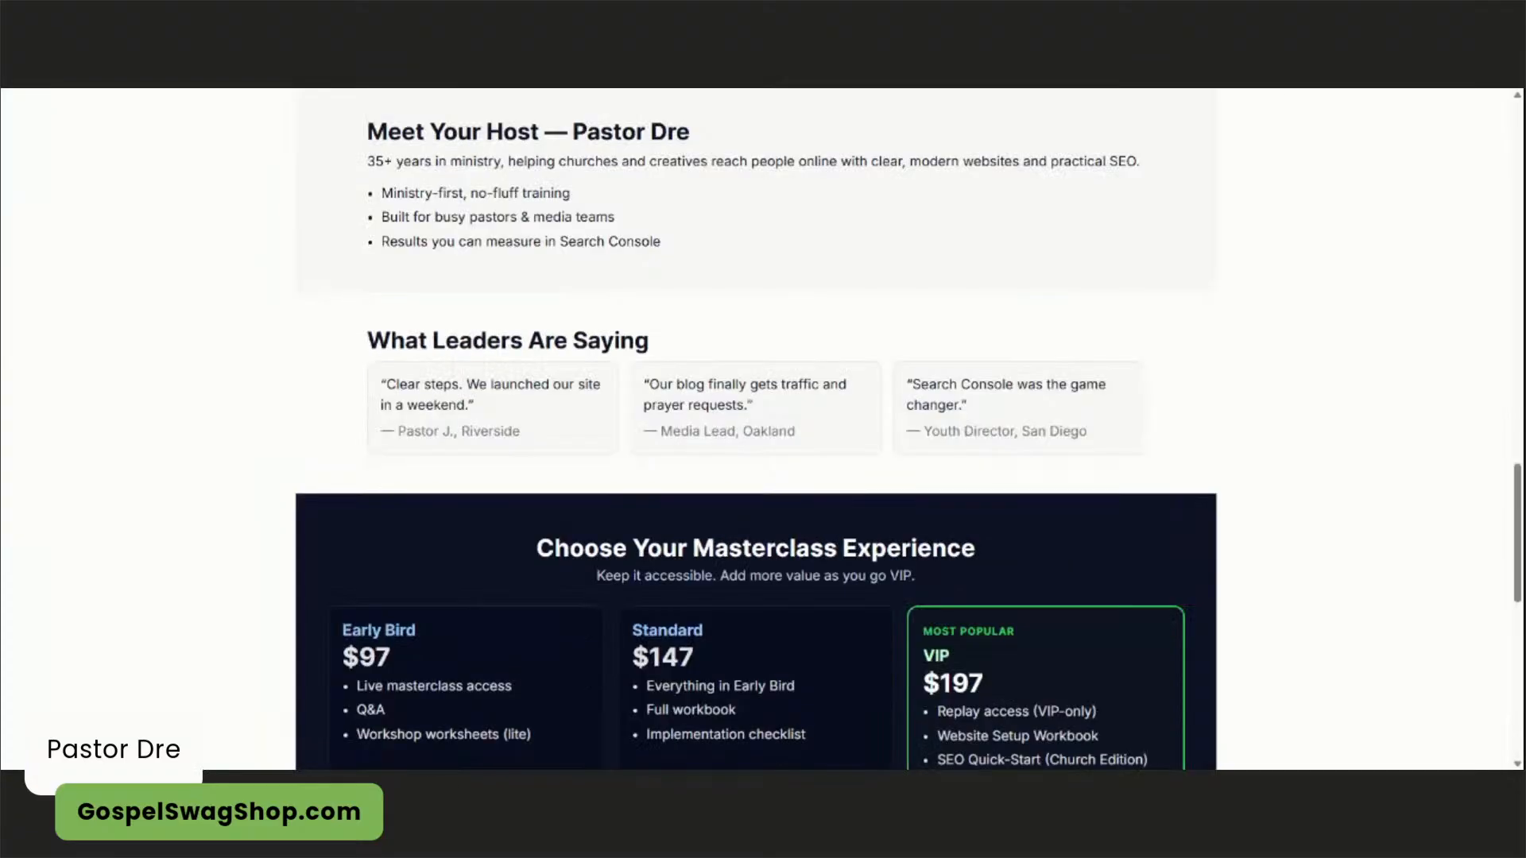
scroll(790, 238, up, 15)
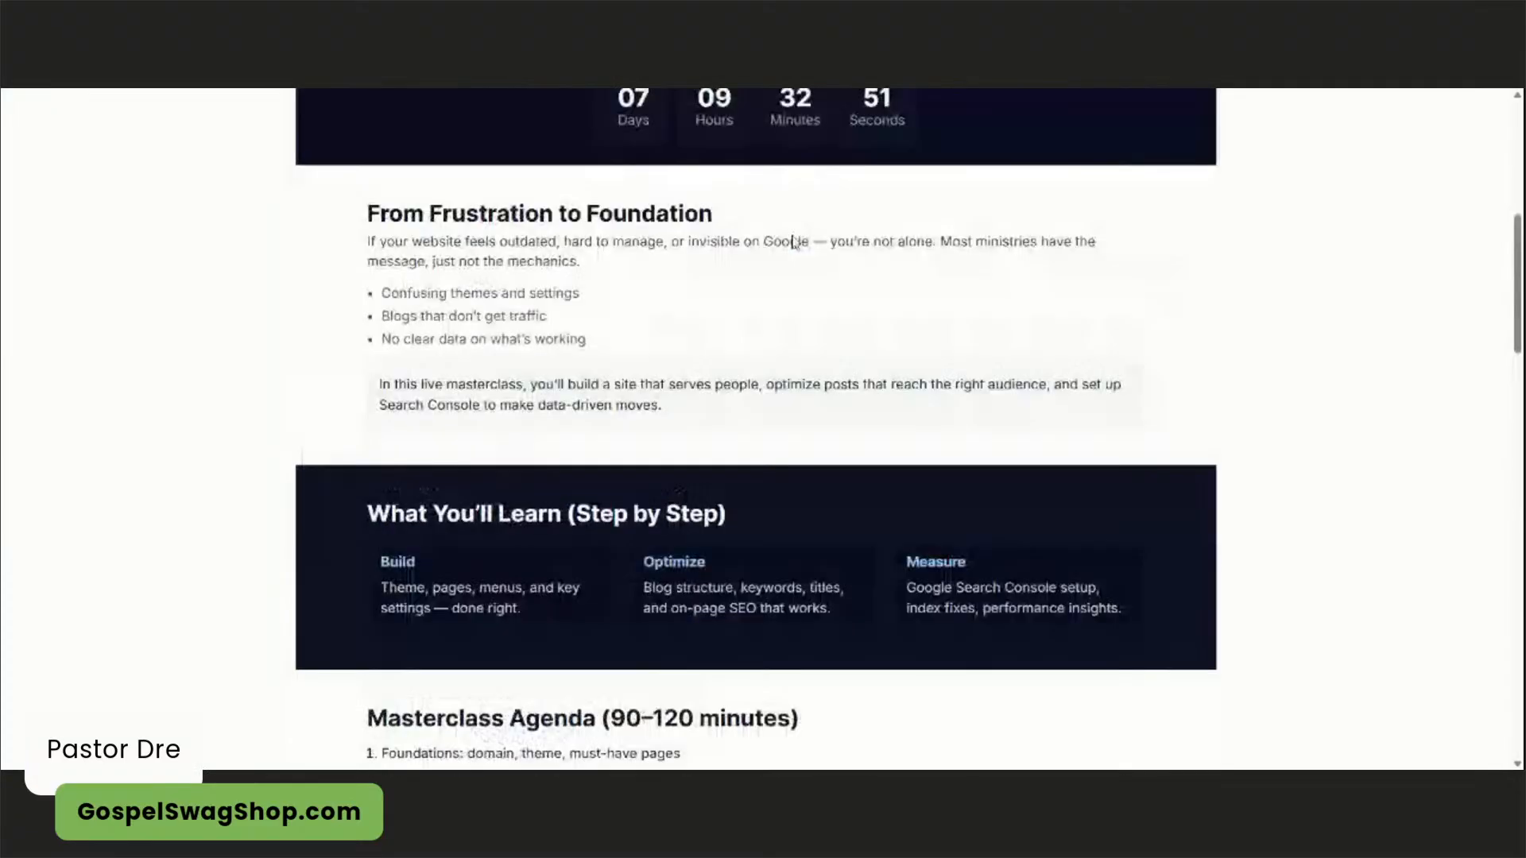
scroll(793, 242, up, 7)
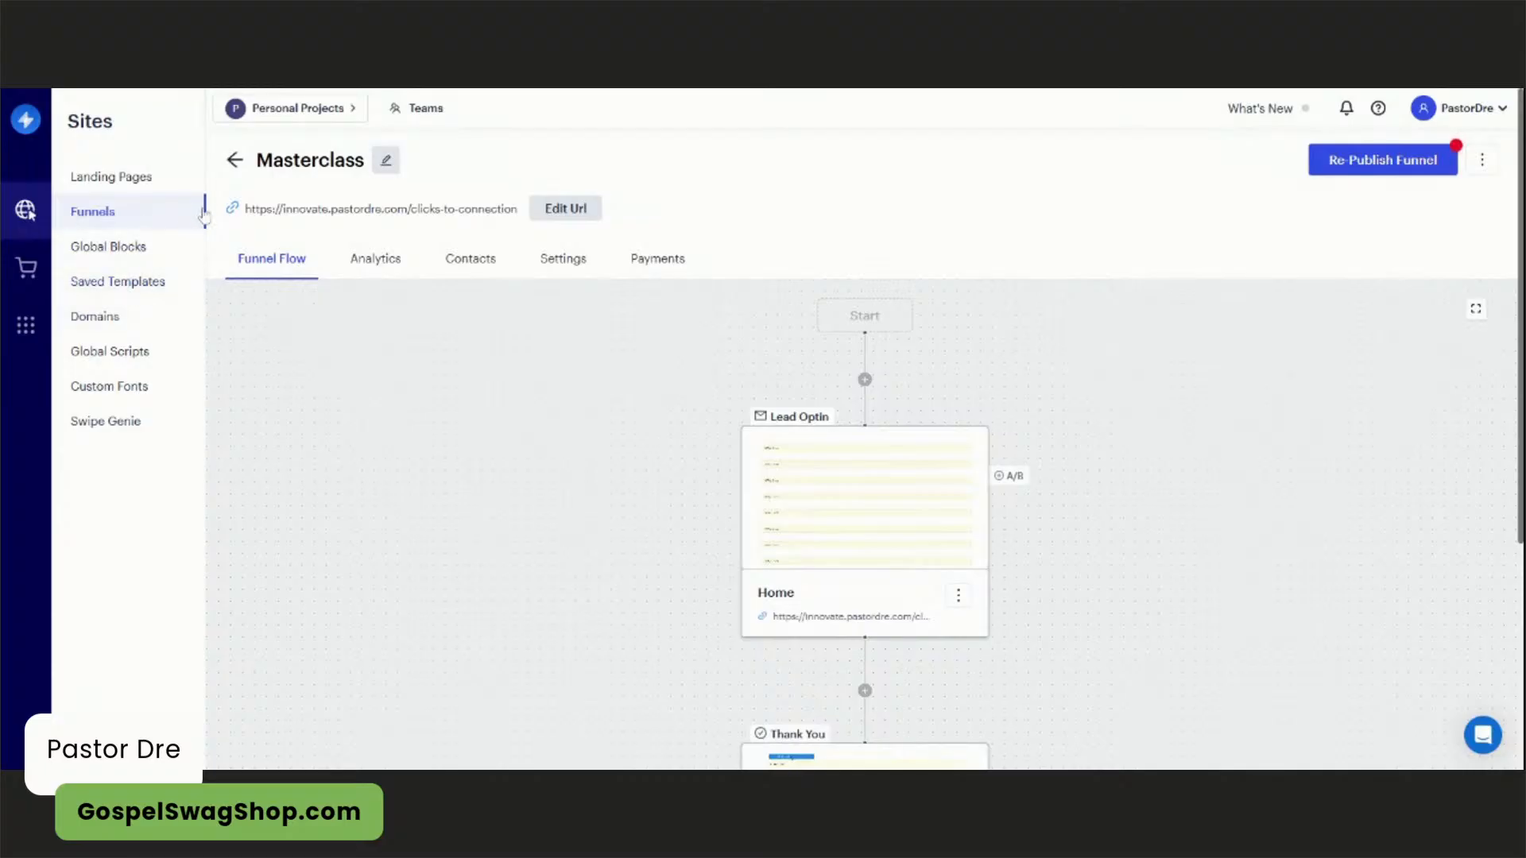
click(236, 166)
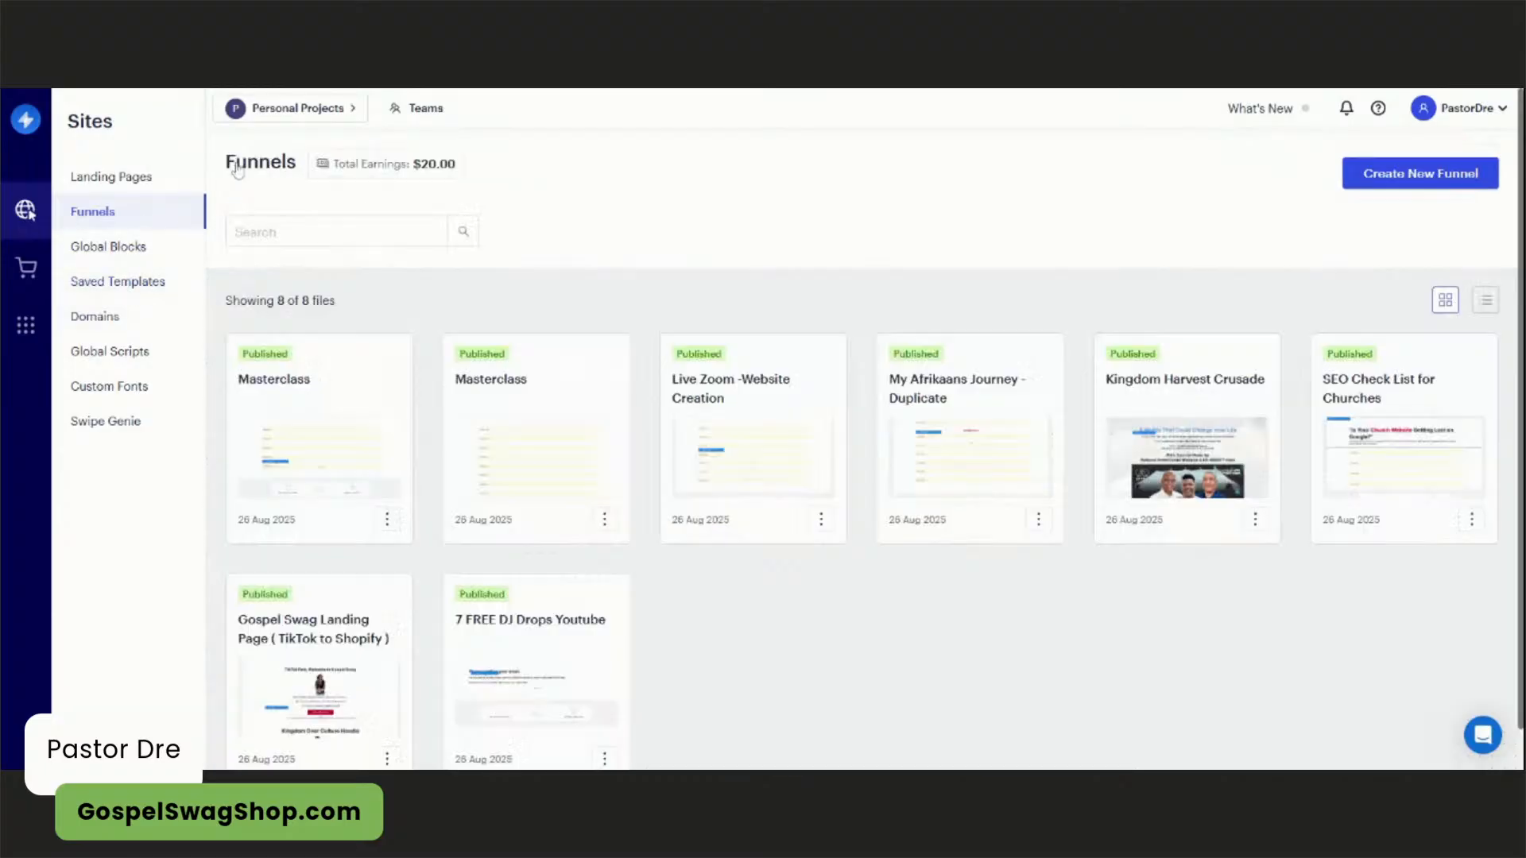
click(321, 413)
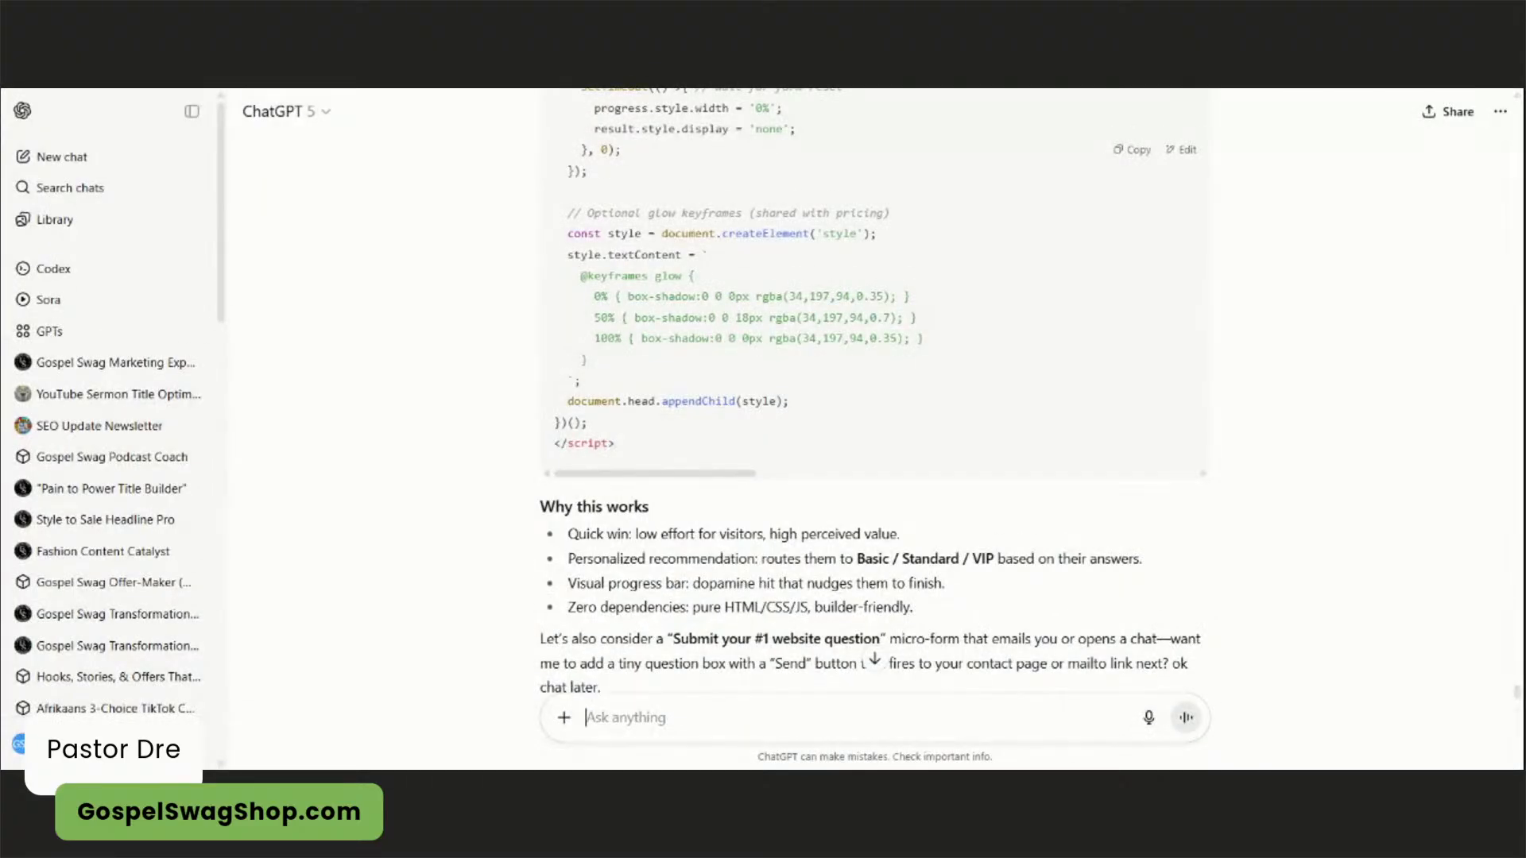
- In ChatGPT, ask for an added header that has a scrolling banner with copy that would make the reader want to register
text(The page looks fire. Can y)
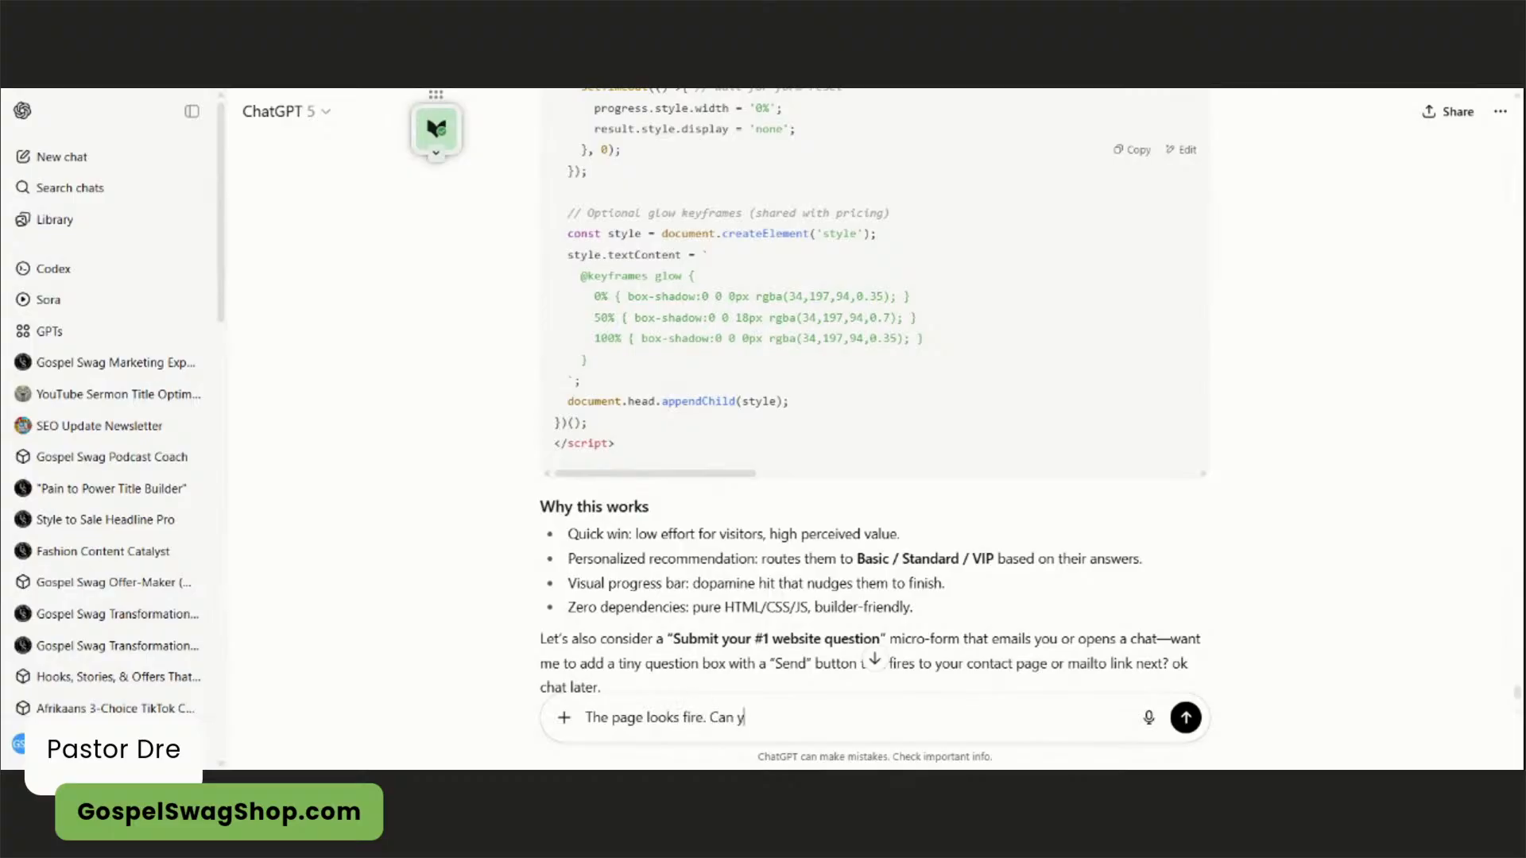
text(ou add a header that has a scr)
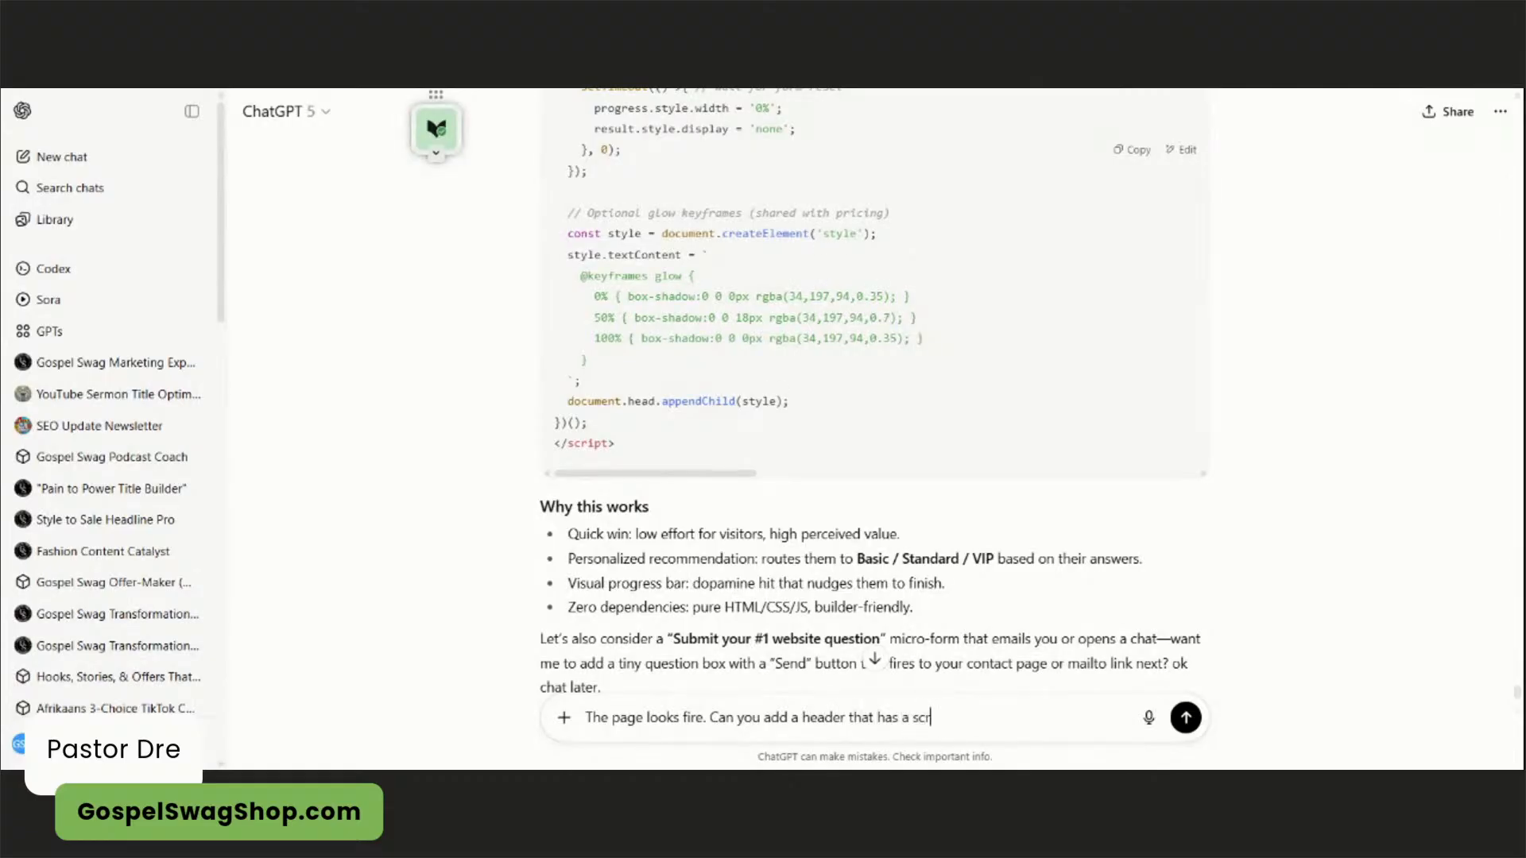
text(olling banner that )
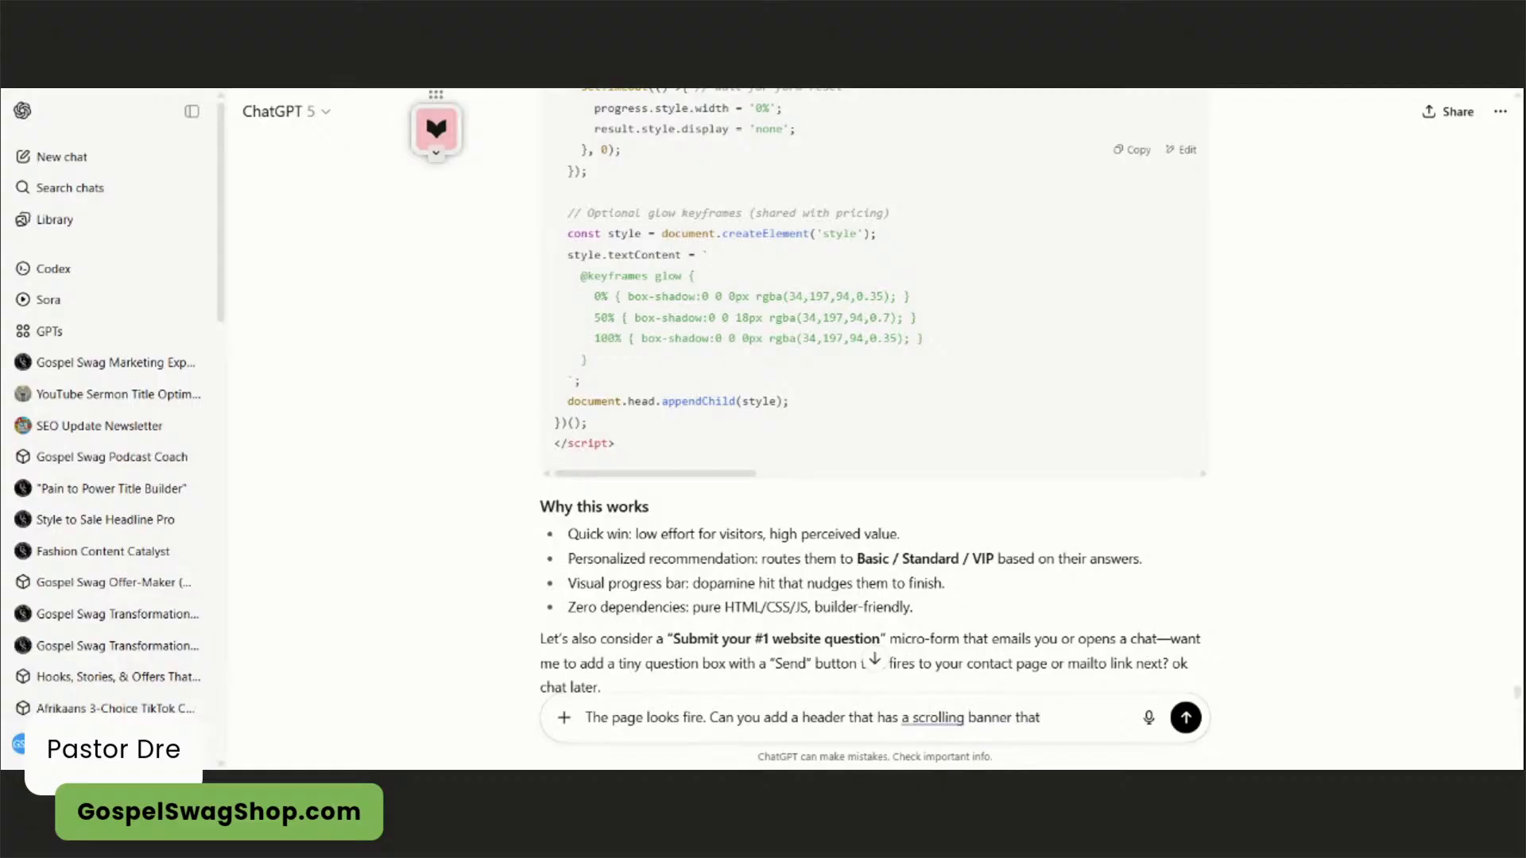
text(has )
text(copy tahat ou)
key(BackSpace)
key(BackSpace)
key(BackSpace)
key(BackSpace)
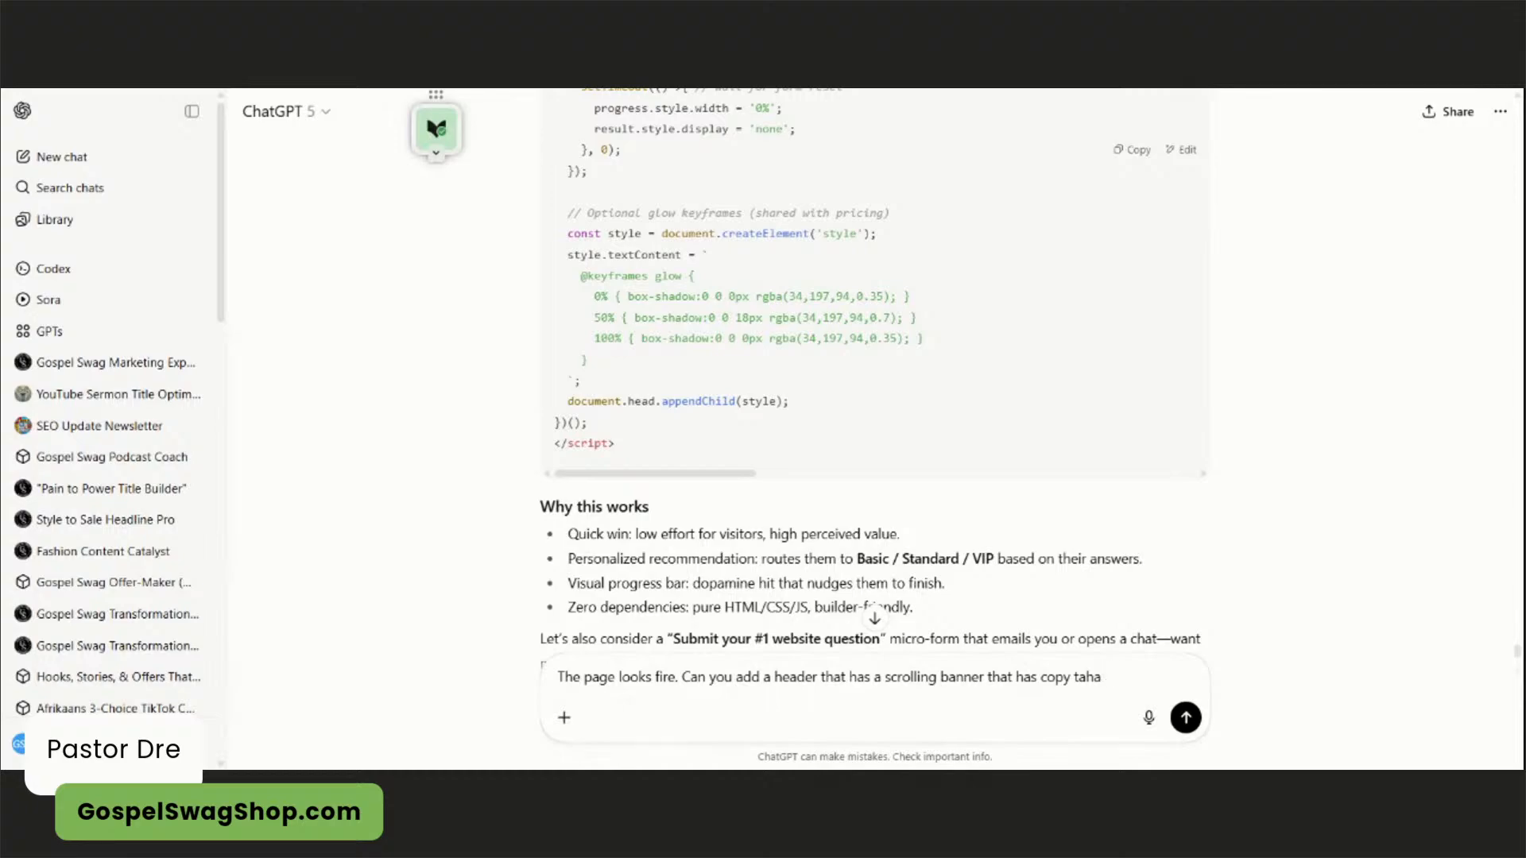
text(hat would)
text( want)
key(BackSpace)
key(BackSpace)
key(BackSpace)
key(BackSpace)
text(make me want to rei)
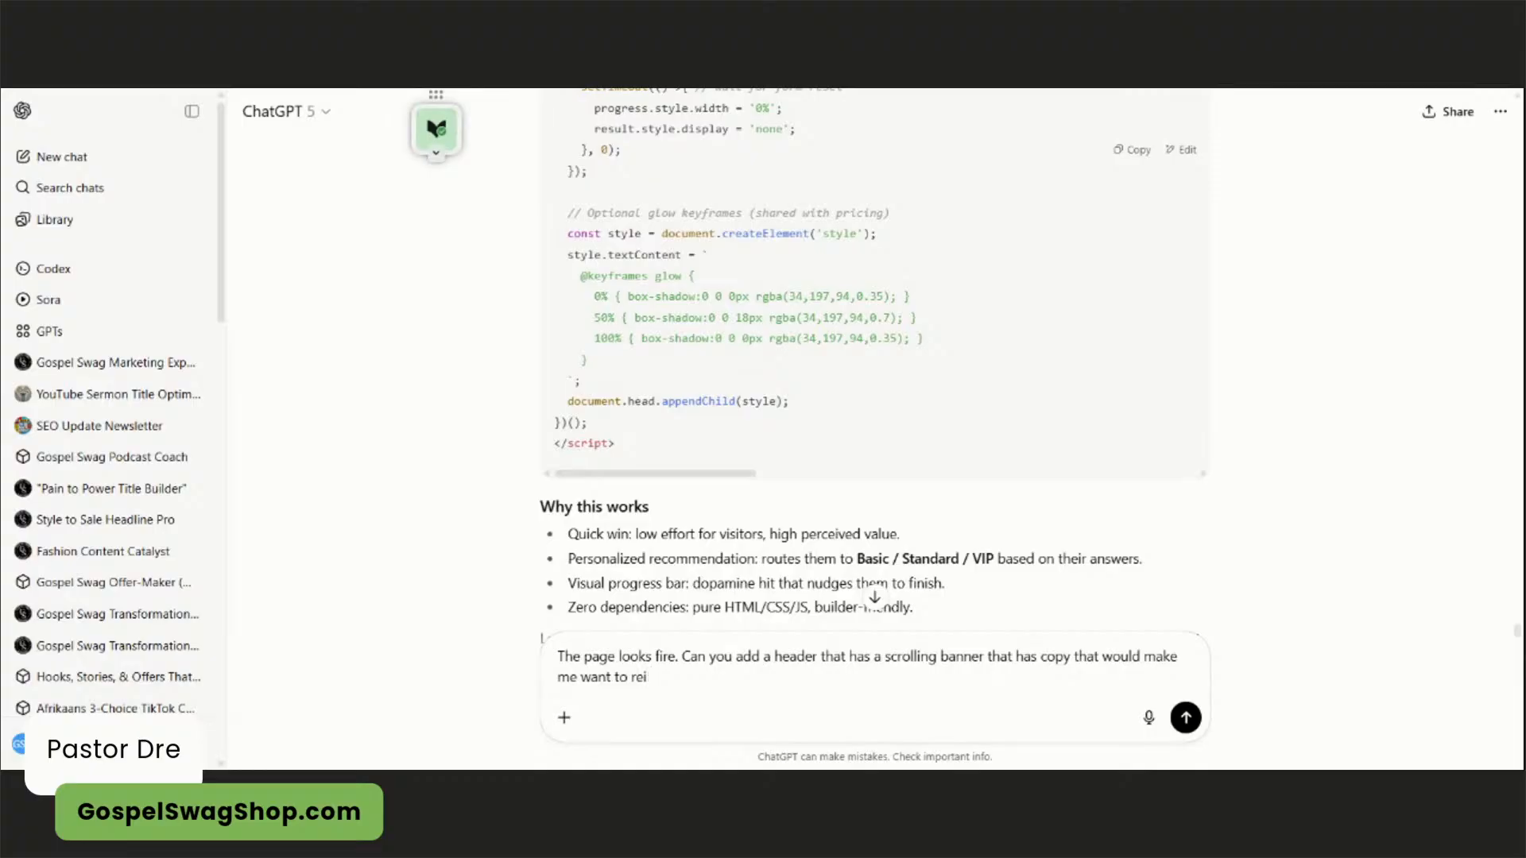
text(fdter)
key(BackSpace)
key(BackSpace)
key(BackSpace)
key(Return)
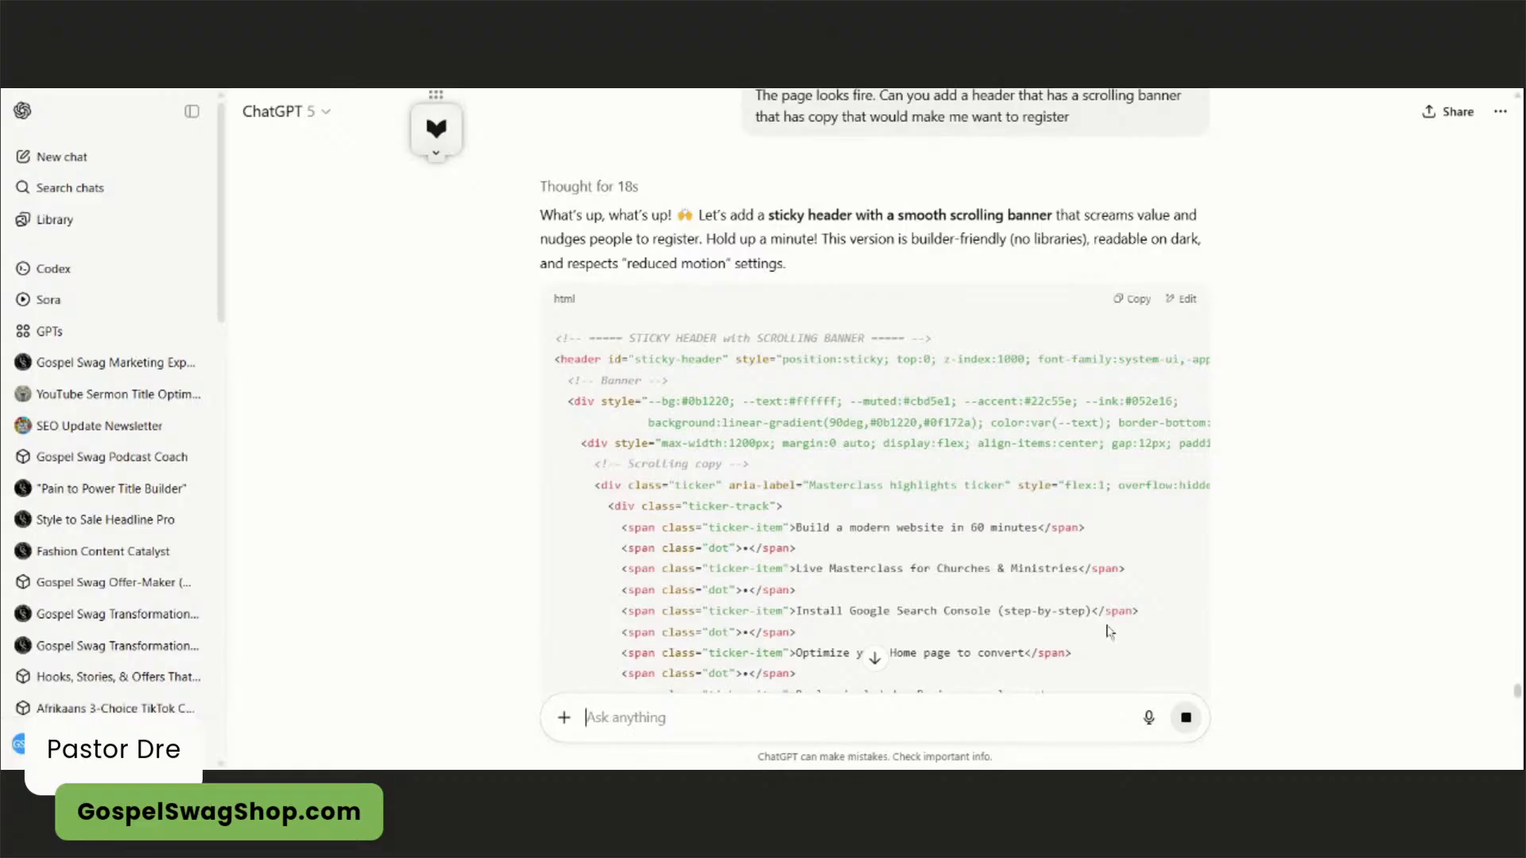
- Examine the generated sticky header code, including the scrolling banner copy, the Save My Seat link and the ticker styles
click(875, 658)
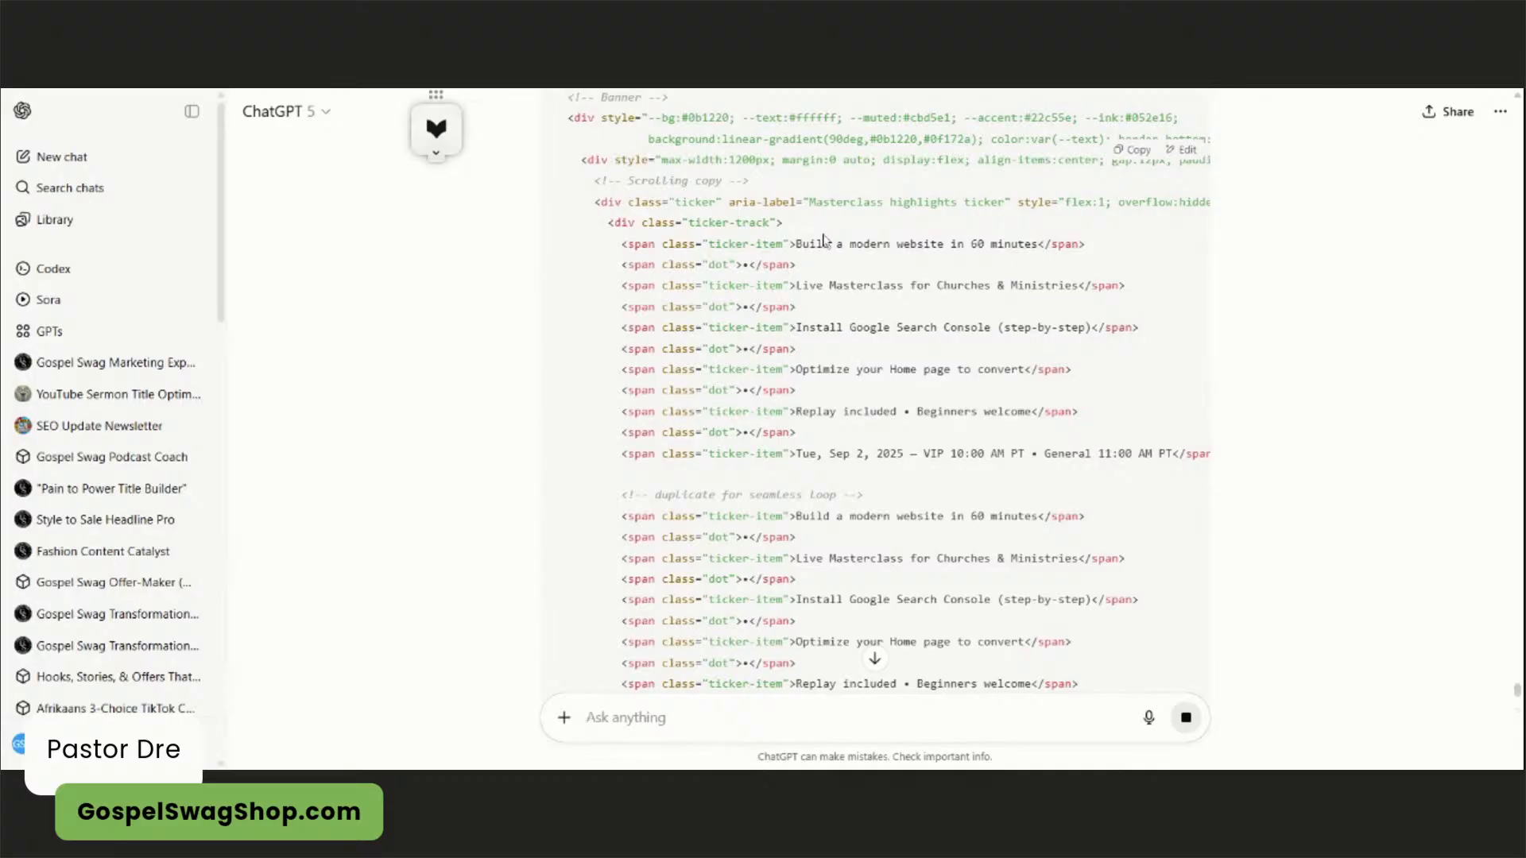
scroll(818, 317, down, 4)
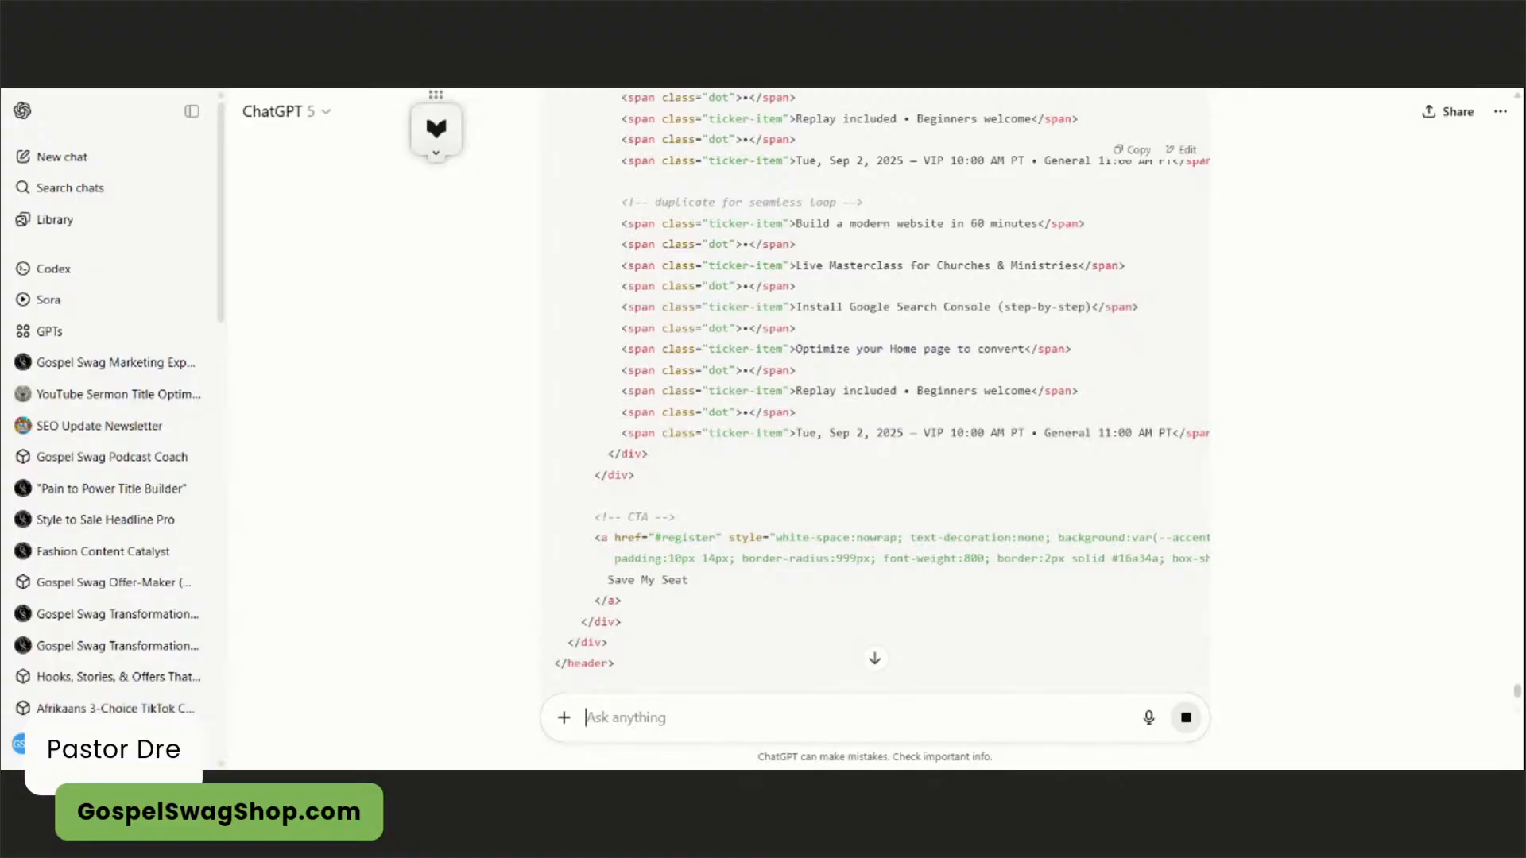
scroll(818, 334, down, 3)
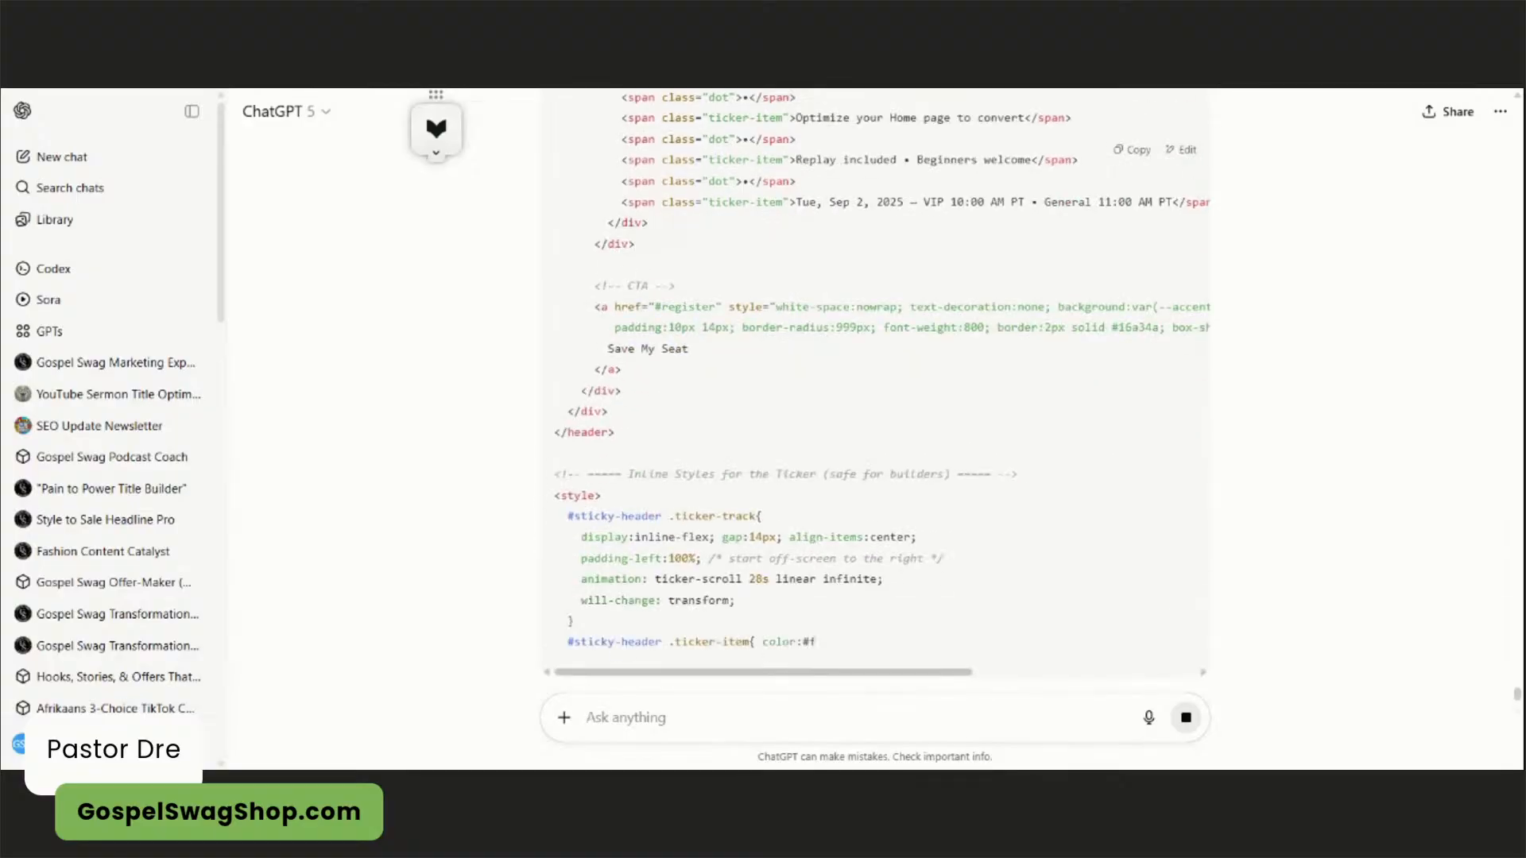
scroll(880, 321, down, 3)
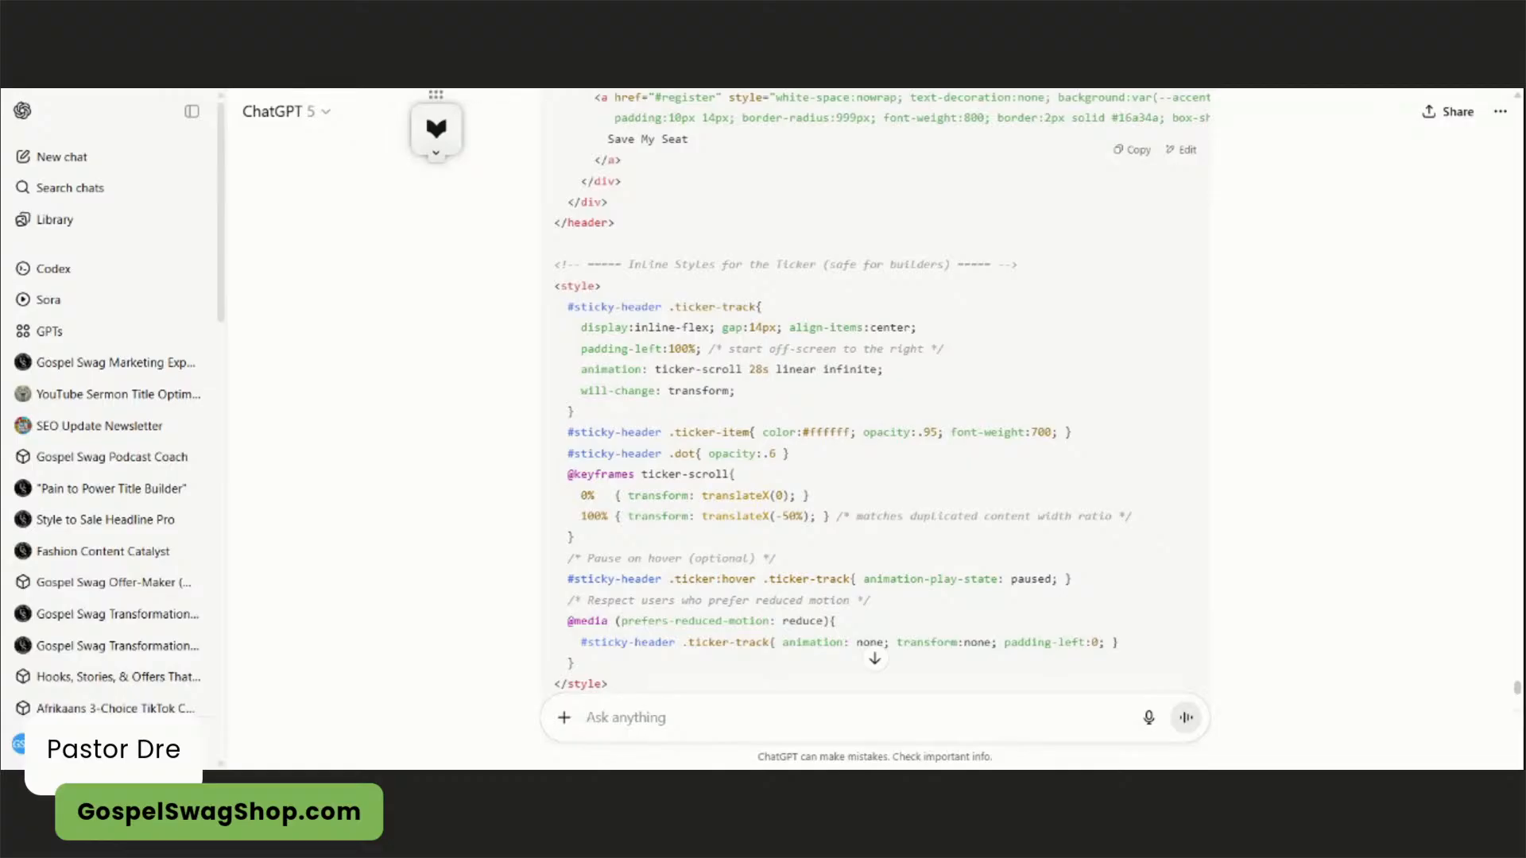
scroll(874, 410, down, 5)
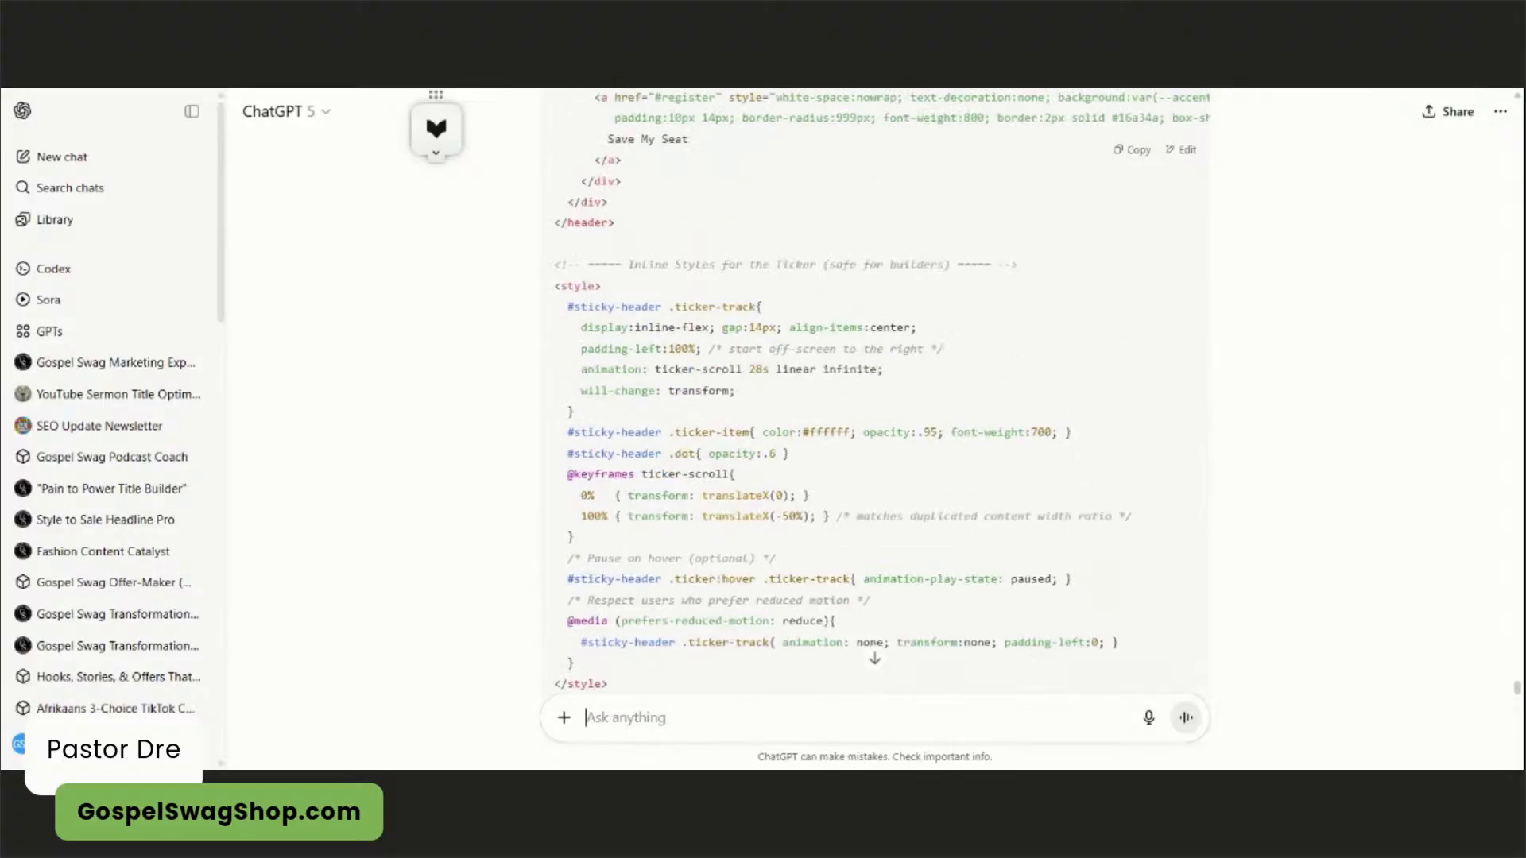
scroll(1023, 232, up, 8)
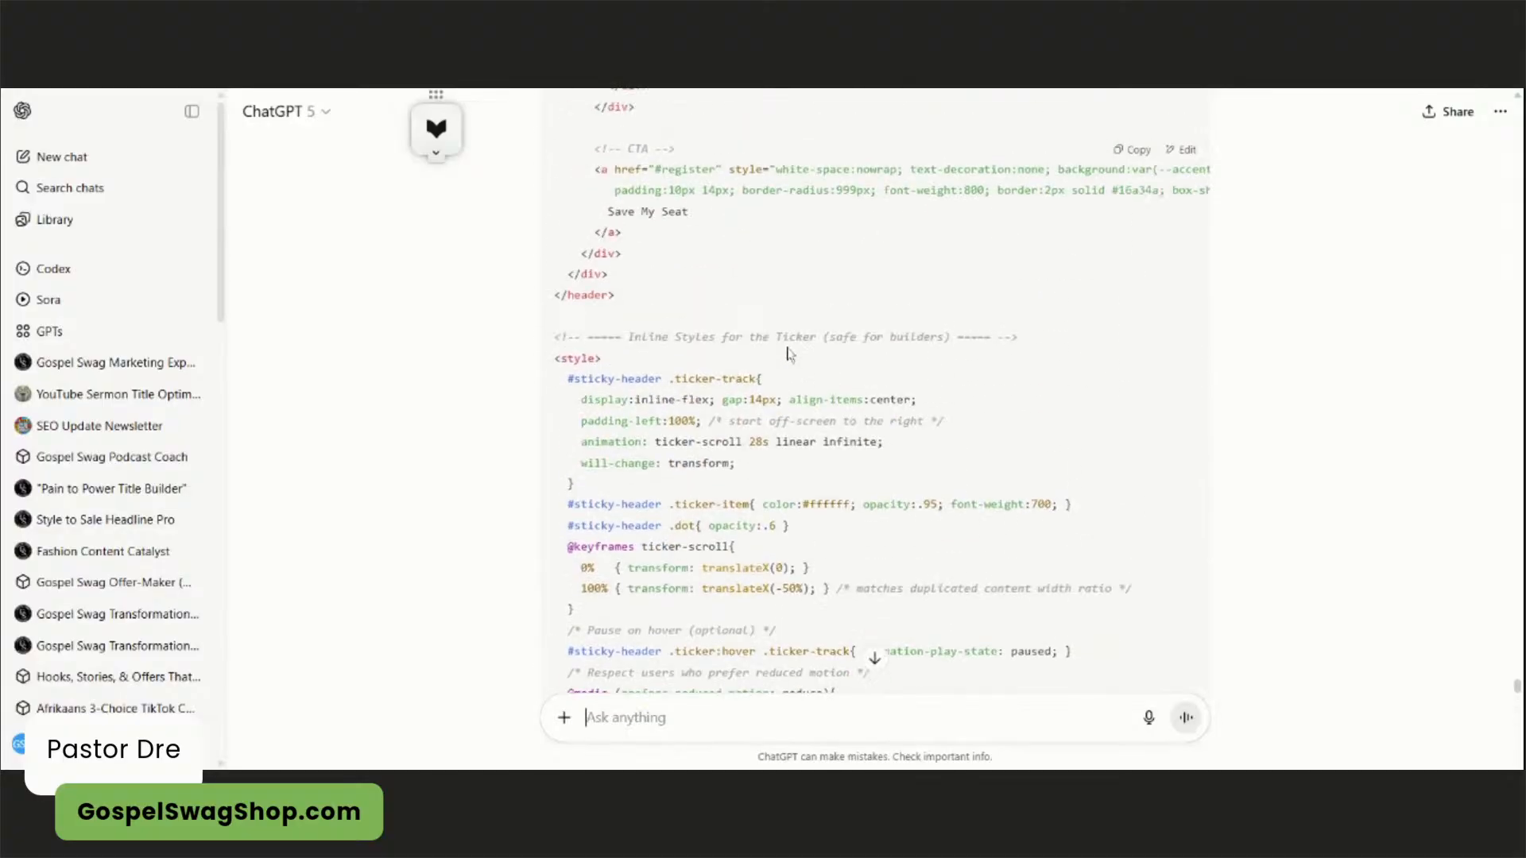
- Copy the generated sticky header code from ChatGPT and open the Masterclass funnel's optin variant for editing in Swipe Pages
scroll(1023, 232, up, 10)
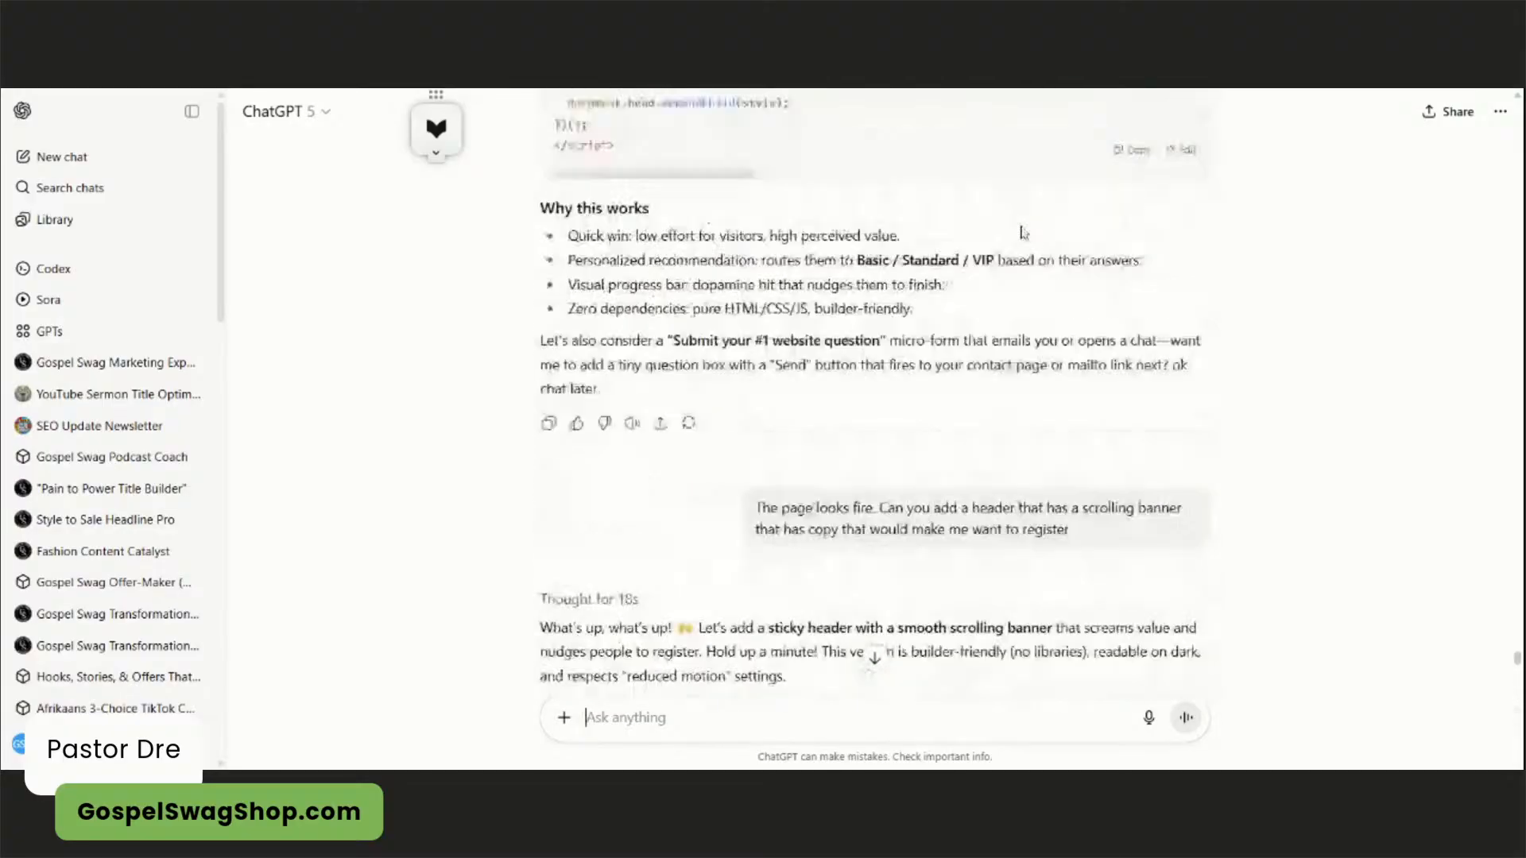
scroll(1023, 232, down, 4)
click(1133, 334)
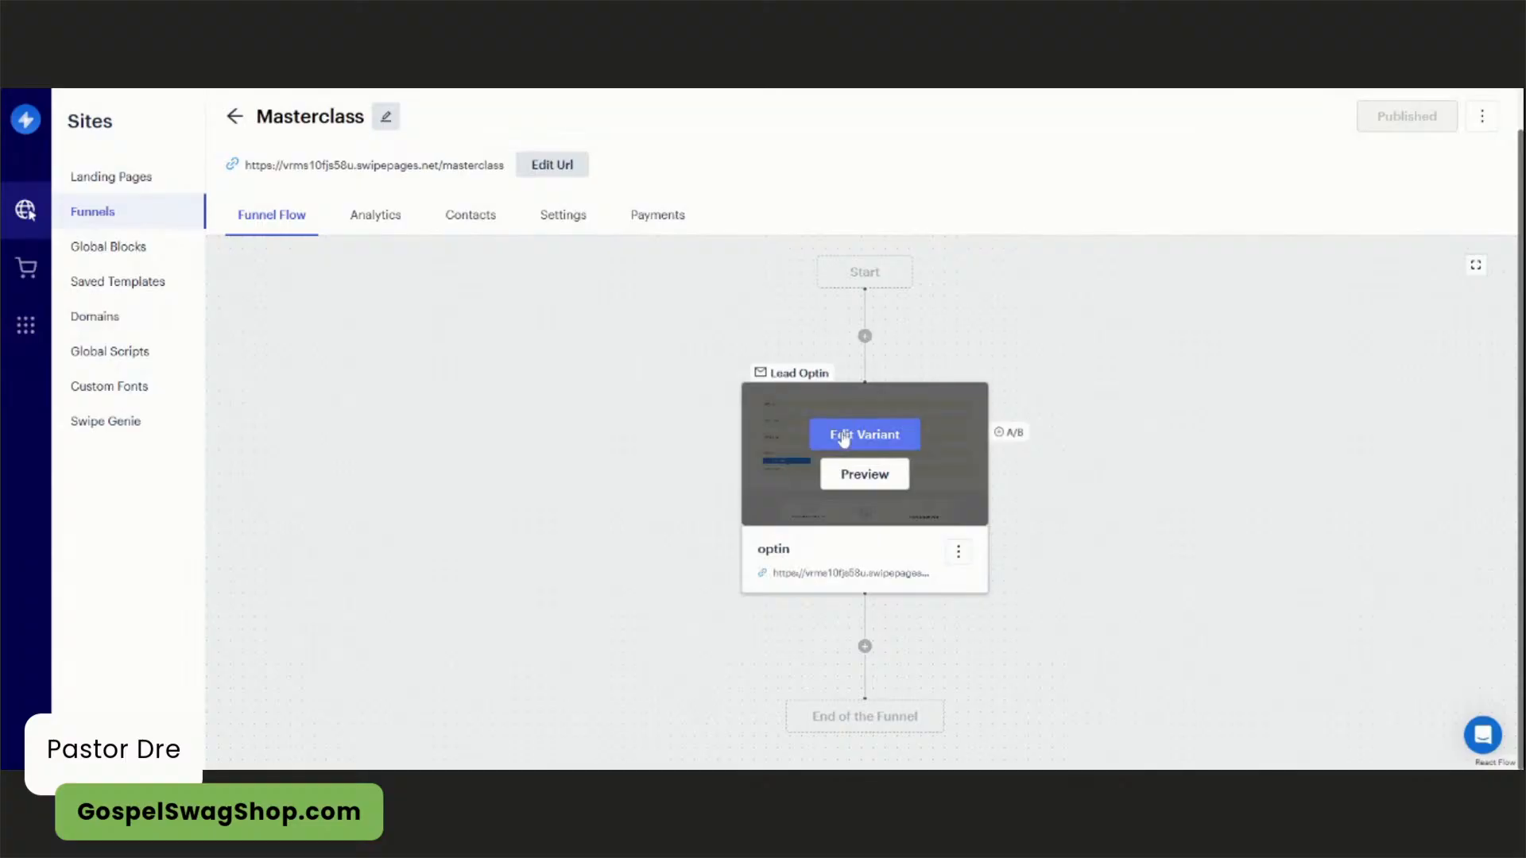
click(838, 434)
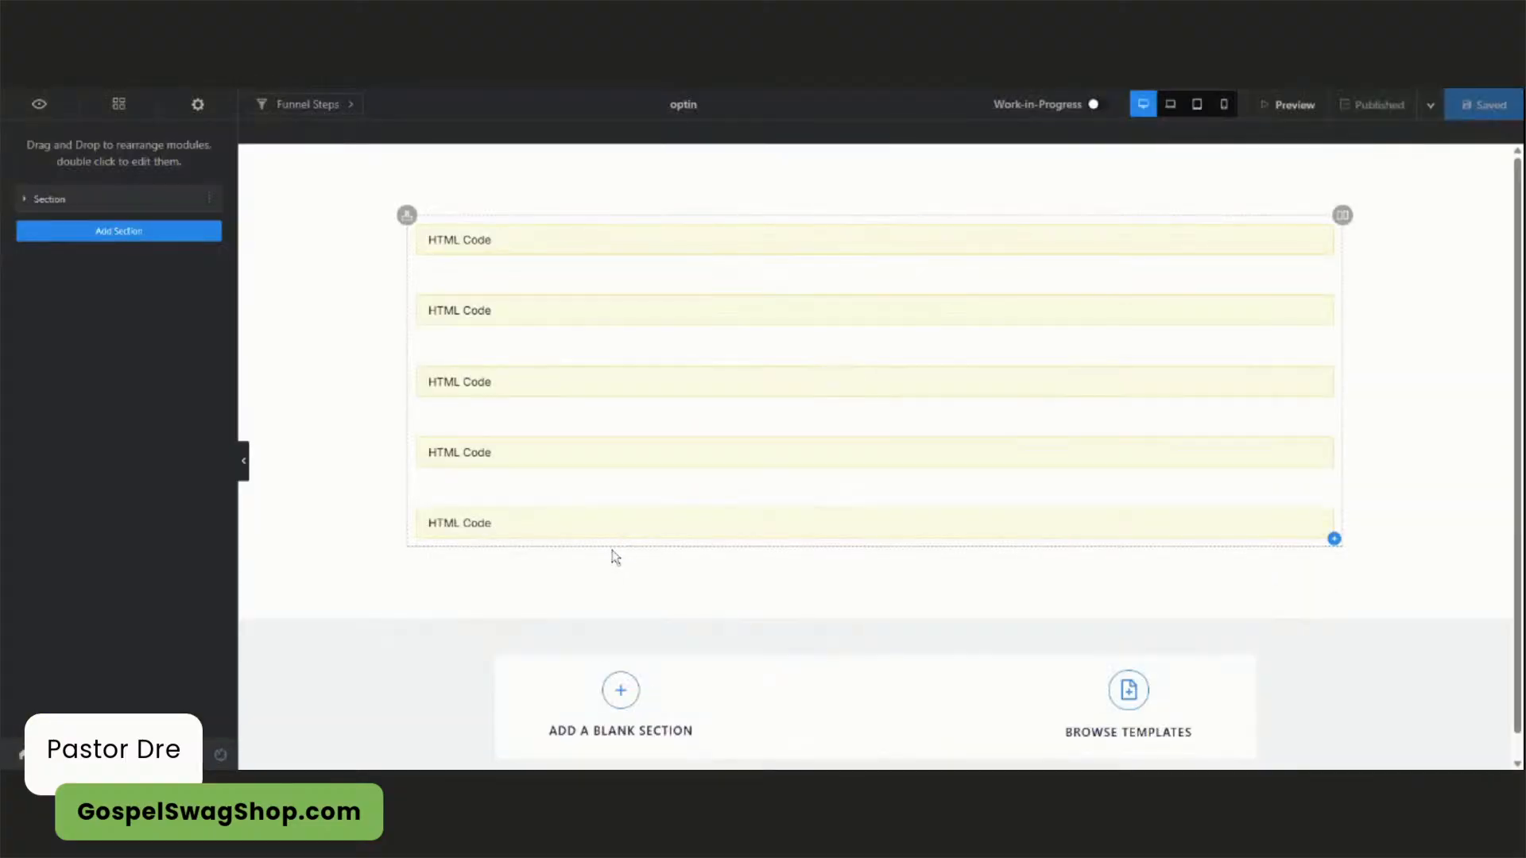
- Duplicate the FAQ HTML block and replace the code in the last copy with the sticky scrolling-banner header code
double_click(613, 531)
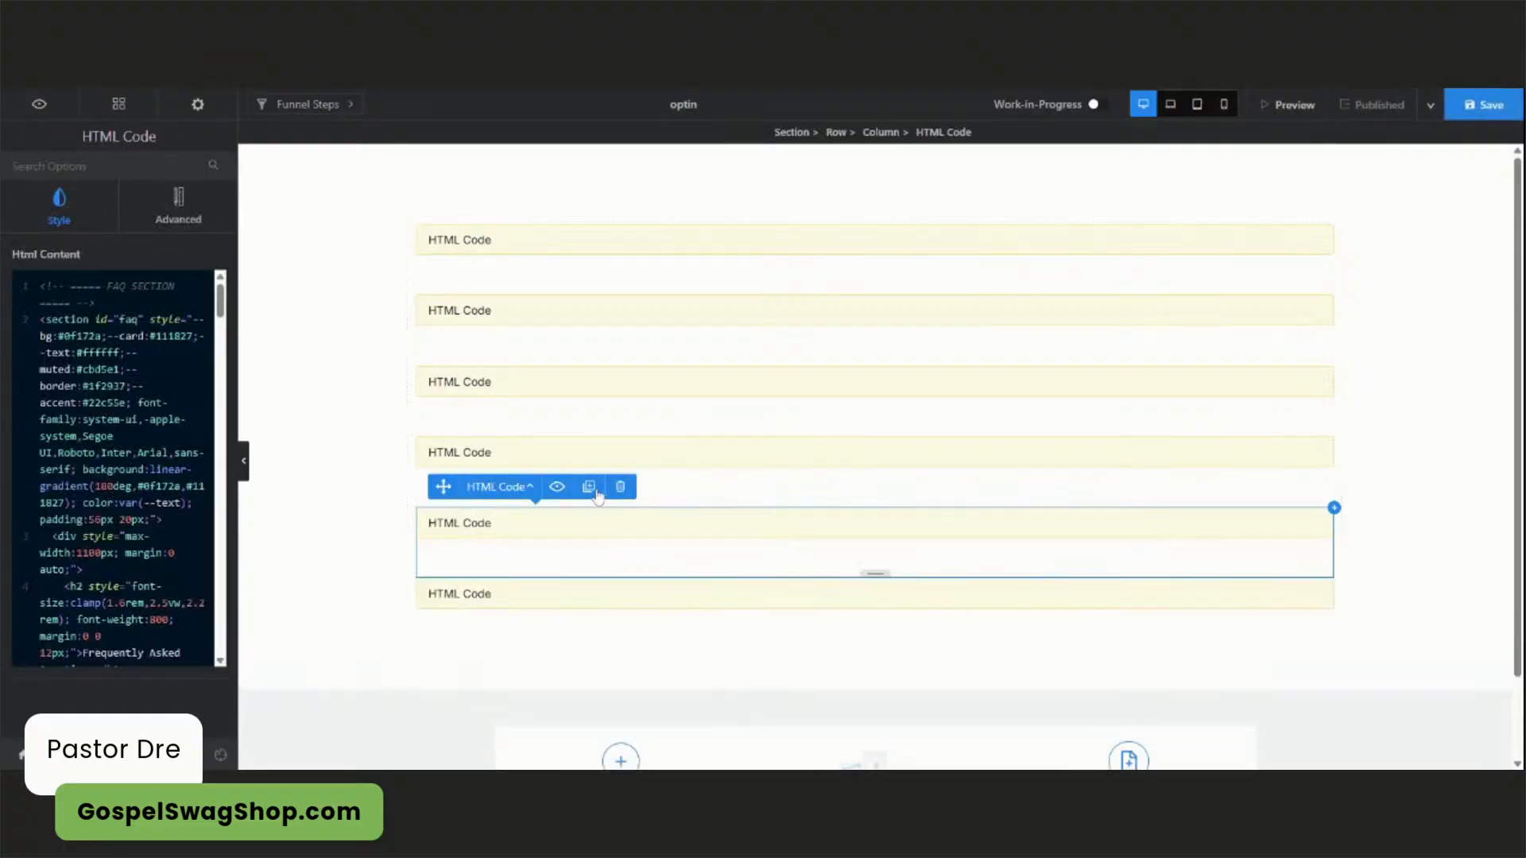
click(570, 596)
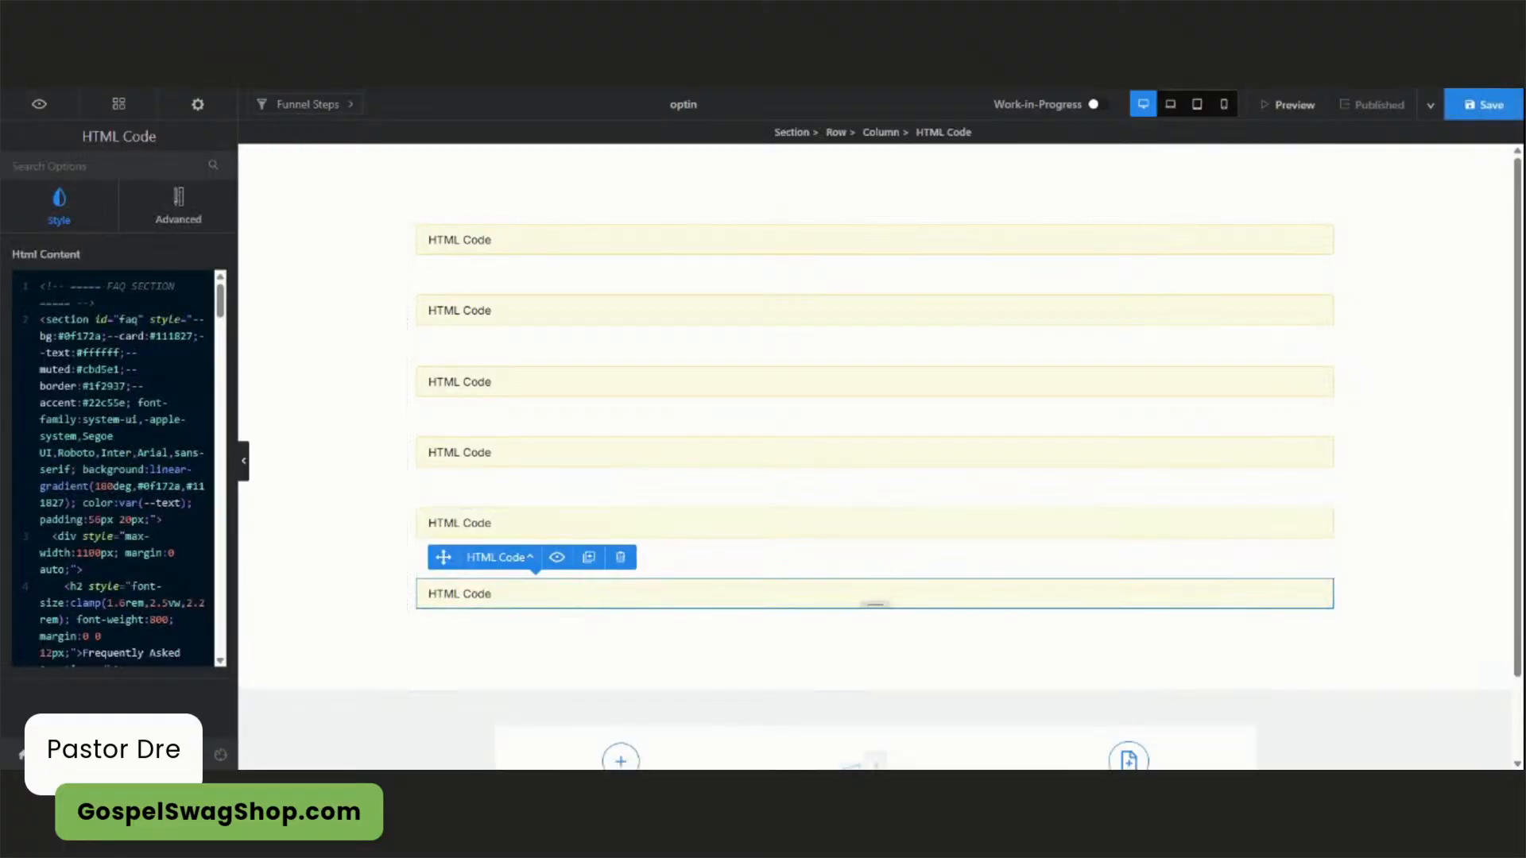
key(ctrl+a)
key(BackSpace)
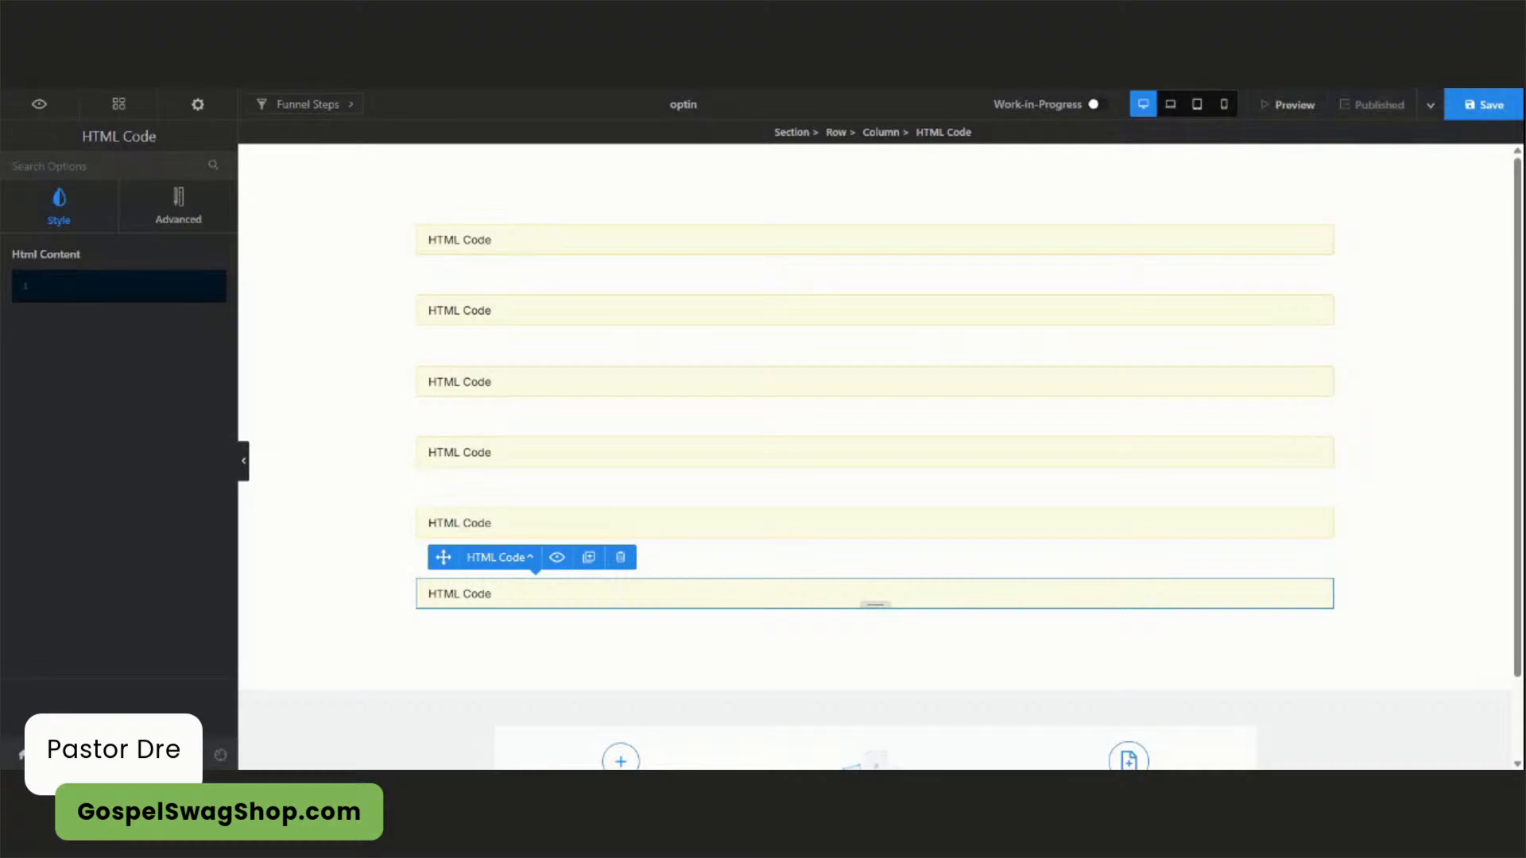
key(ctrl+v)
- Save the page and check the live version from the hero section downward for the new banner
click(1492, 106)
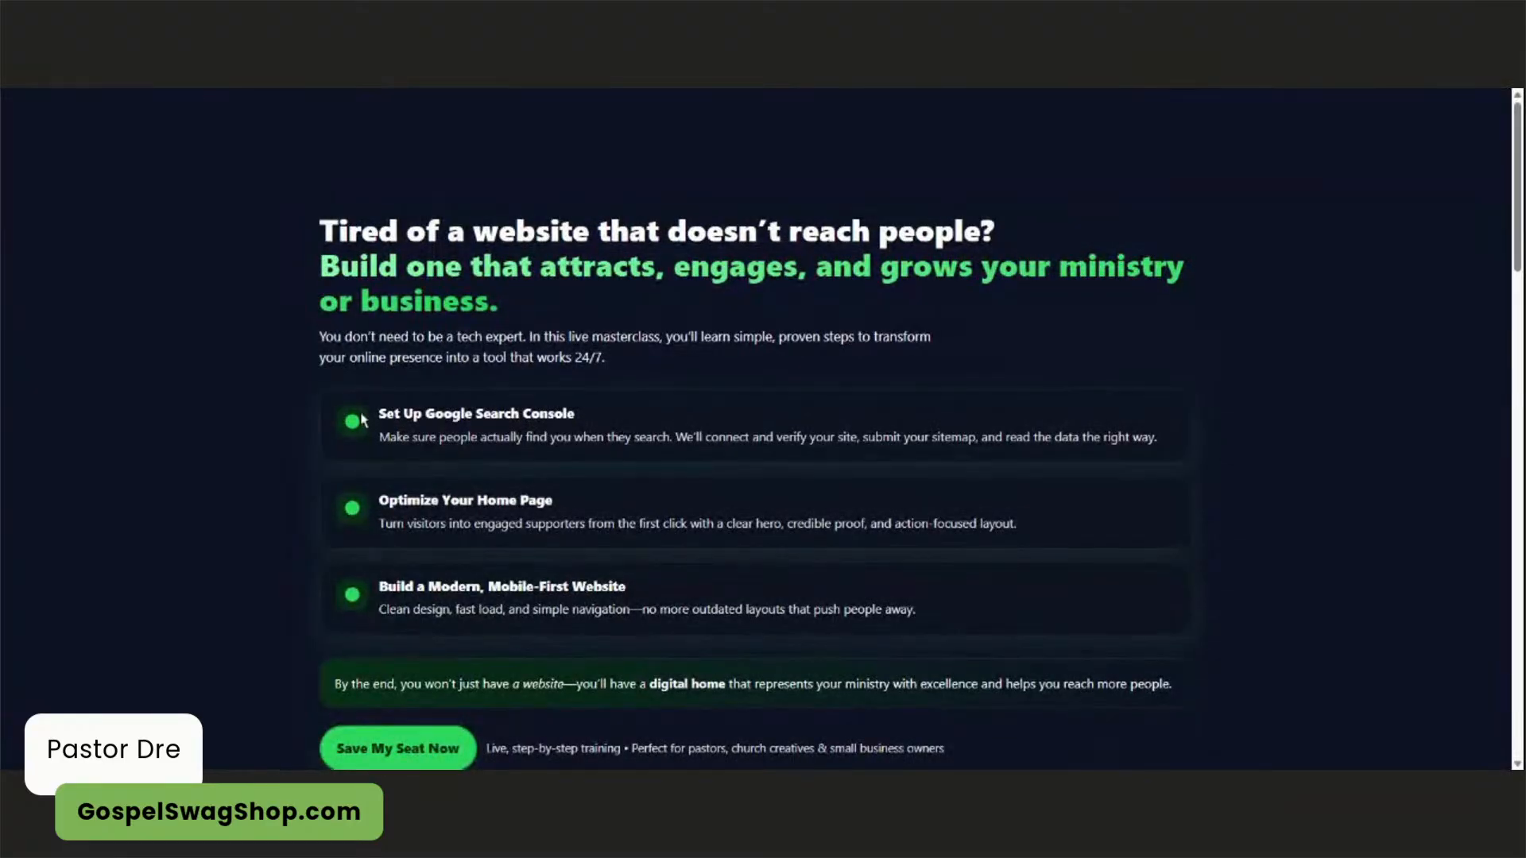
scroll(499, 509, down, 5)
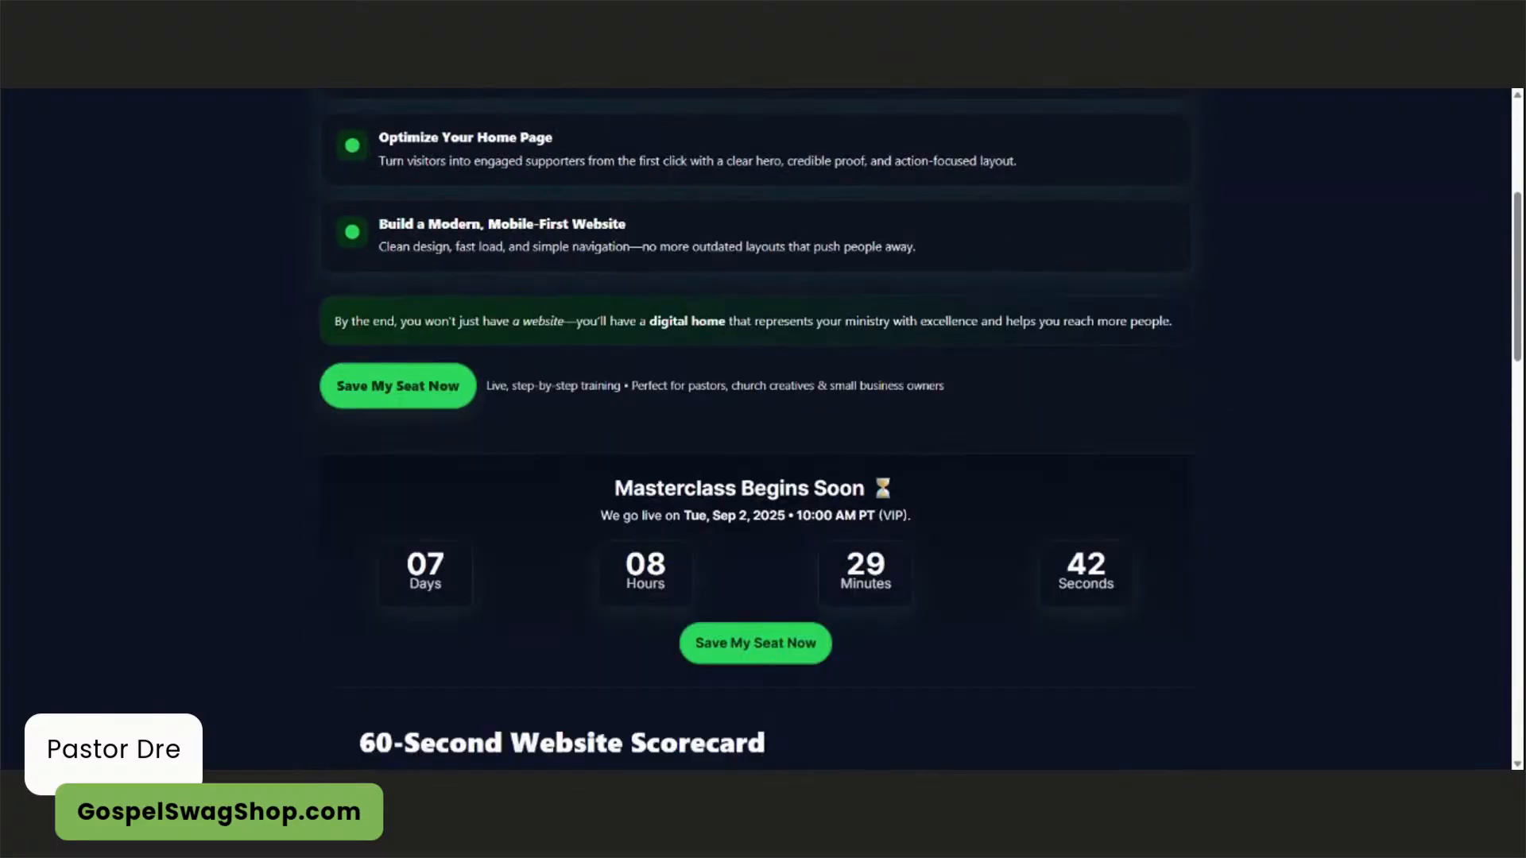
scroll(498, 509, down, 15)
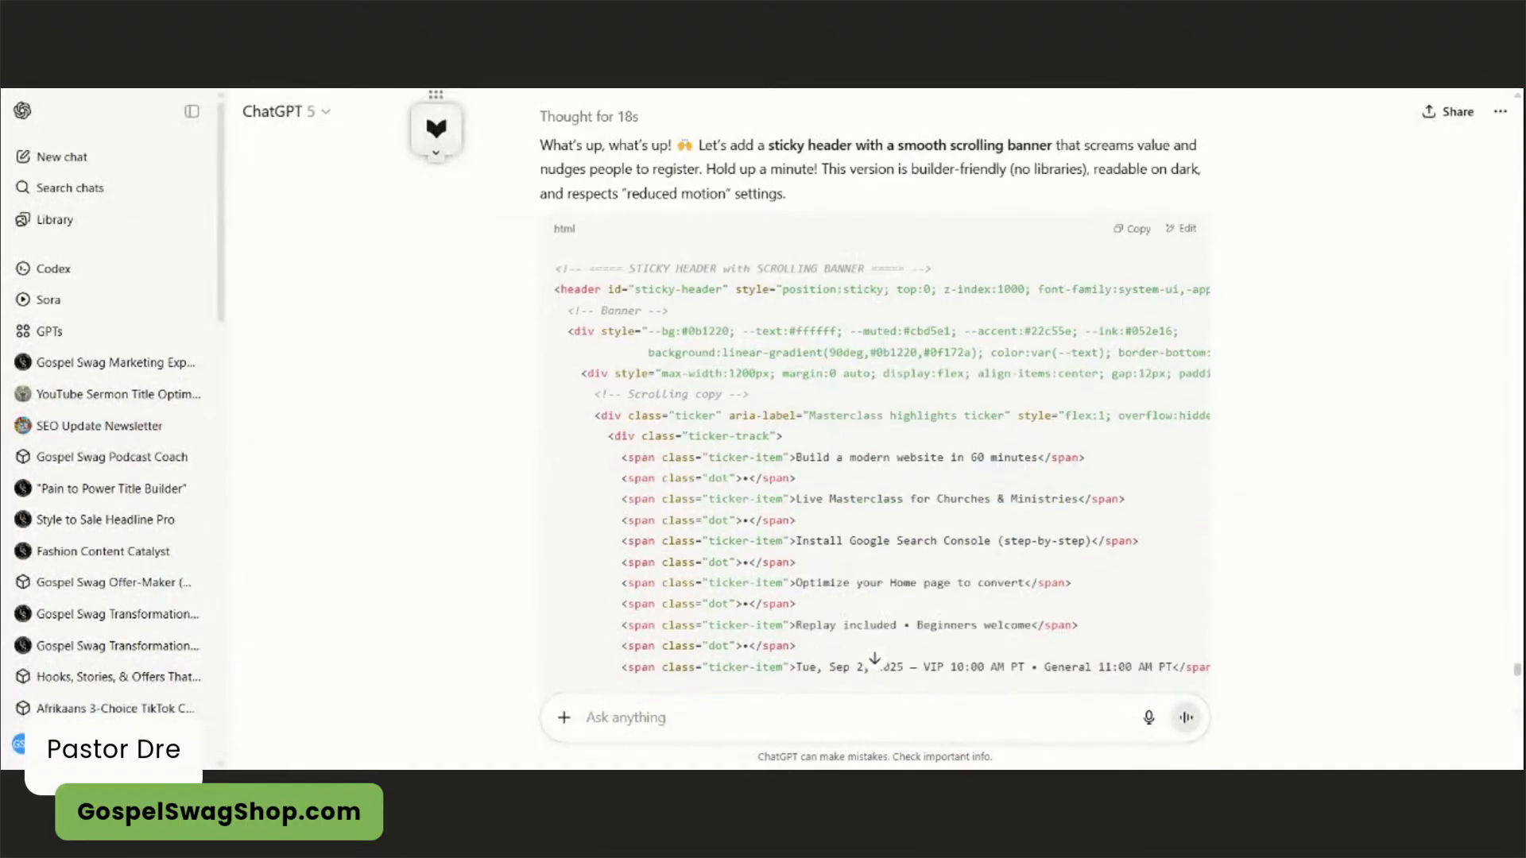
- In ChatGPT, begin a follow-up message reading "I dont like the banner"
scroll(875, 398, down, 6)
text(I dont the)
key(BackSpace)
key(BackSpace)
key(BackSpace)
text(lie)
key(BackSpace)
text(ke the banner)
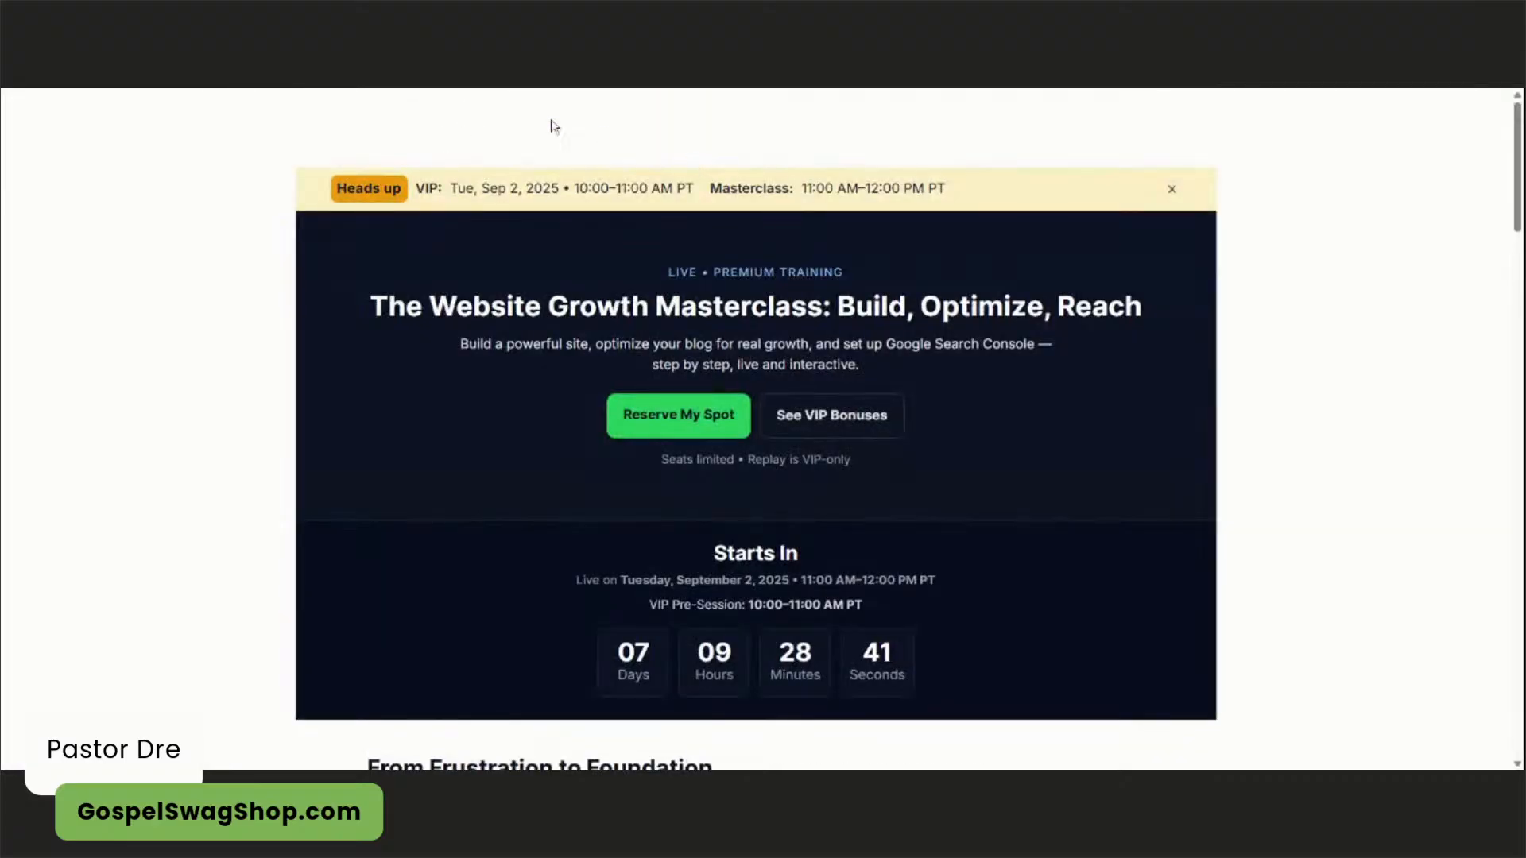
- Review the reference page's yellow Heads up banner and send ChatGPT its screenshot, adding "but I do like this one. Can you make it like this -"
scroll(556, 348, down, 4)
scroll(556, 349, up, 4)
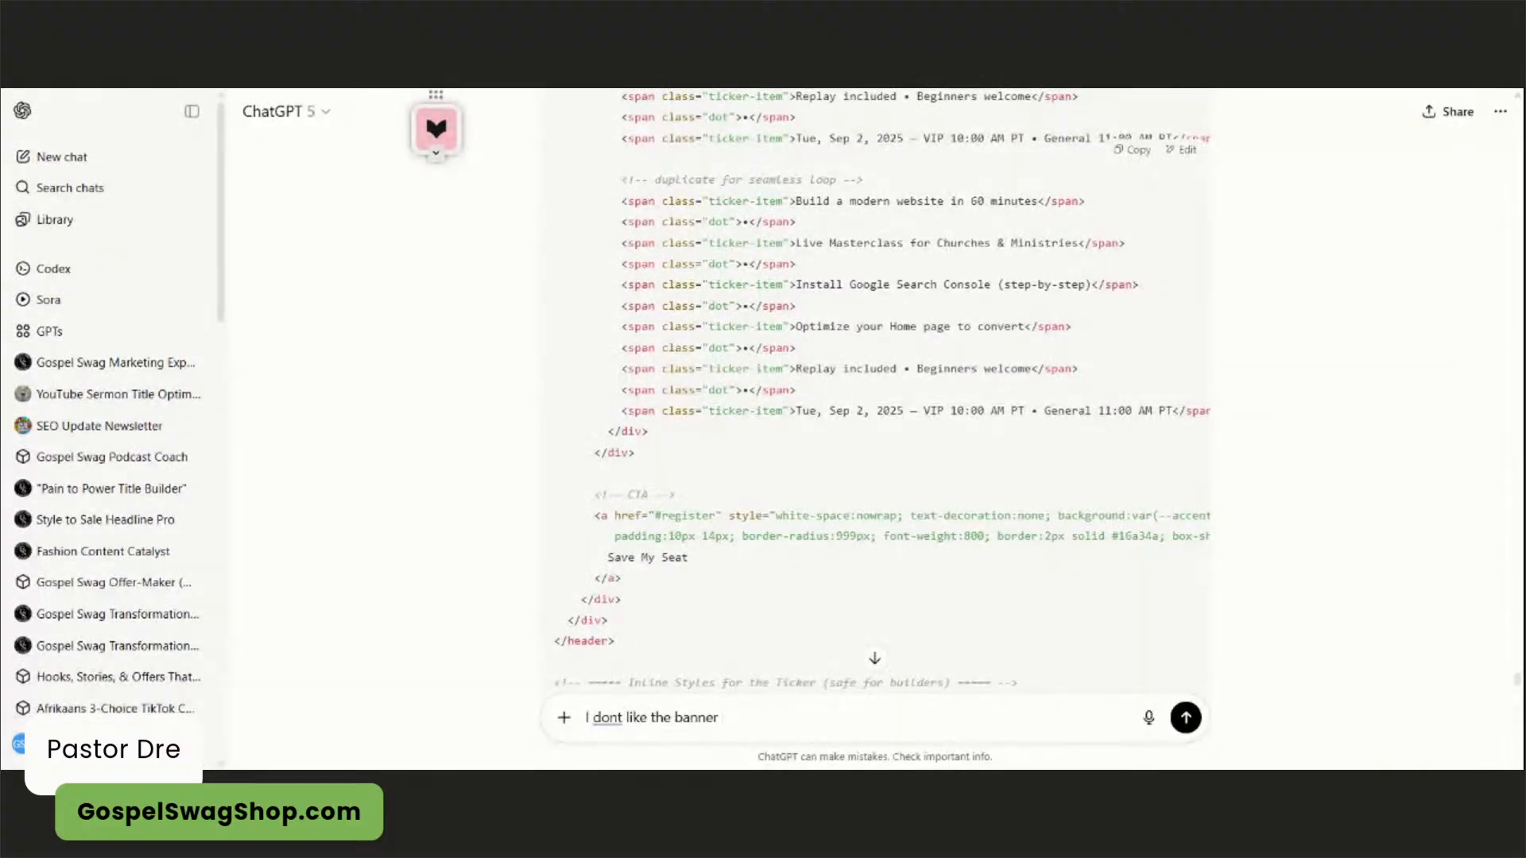
text(but I do like this one. Cyo)
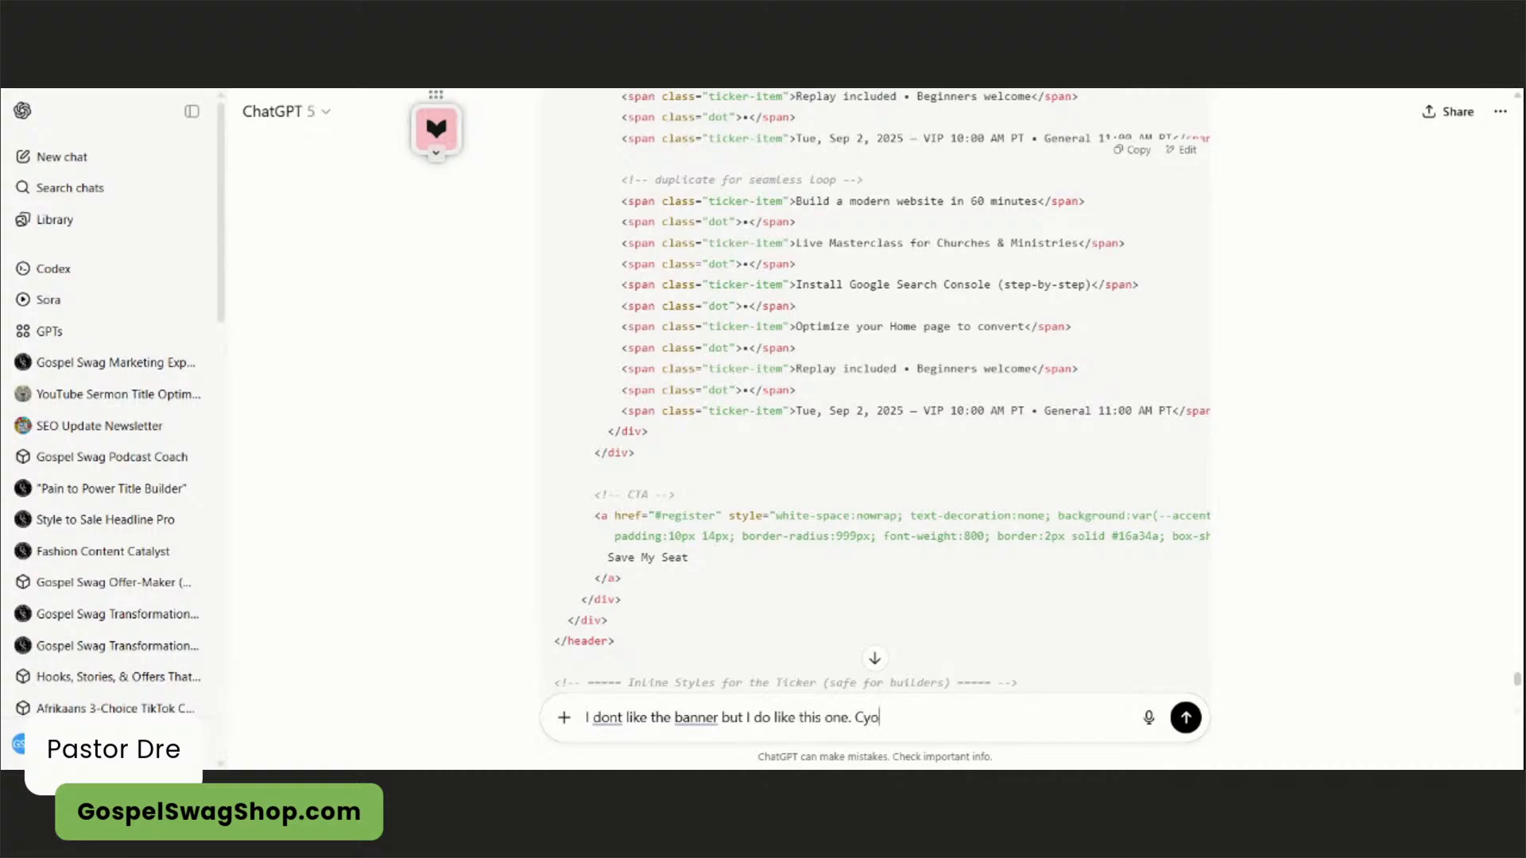
key(BackSpace)
key(BackSpace)
text(an you make it like this -)
key(ctrl+v)
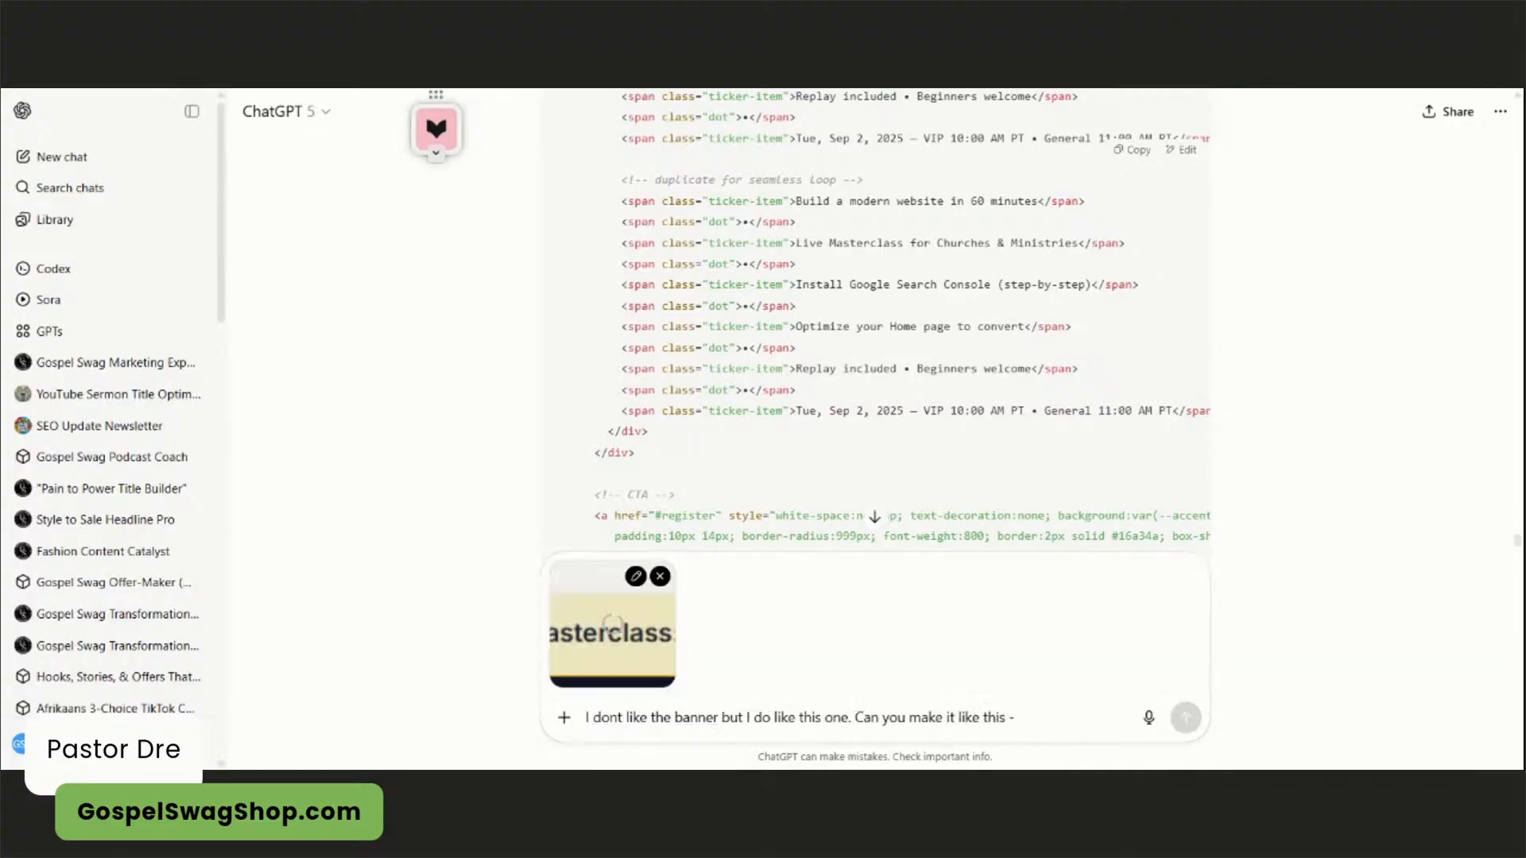
key(Return)
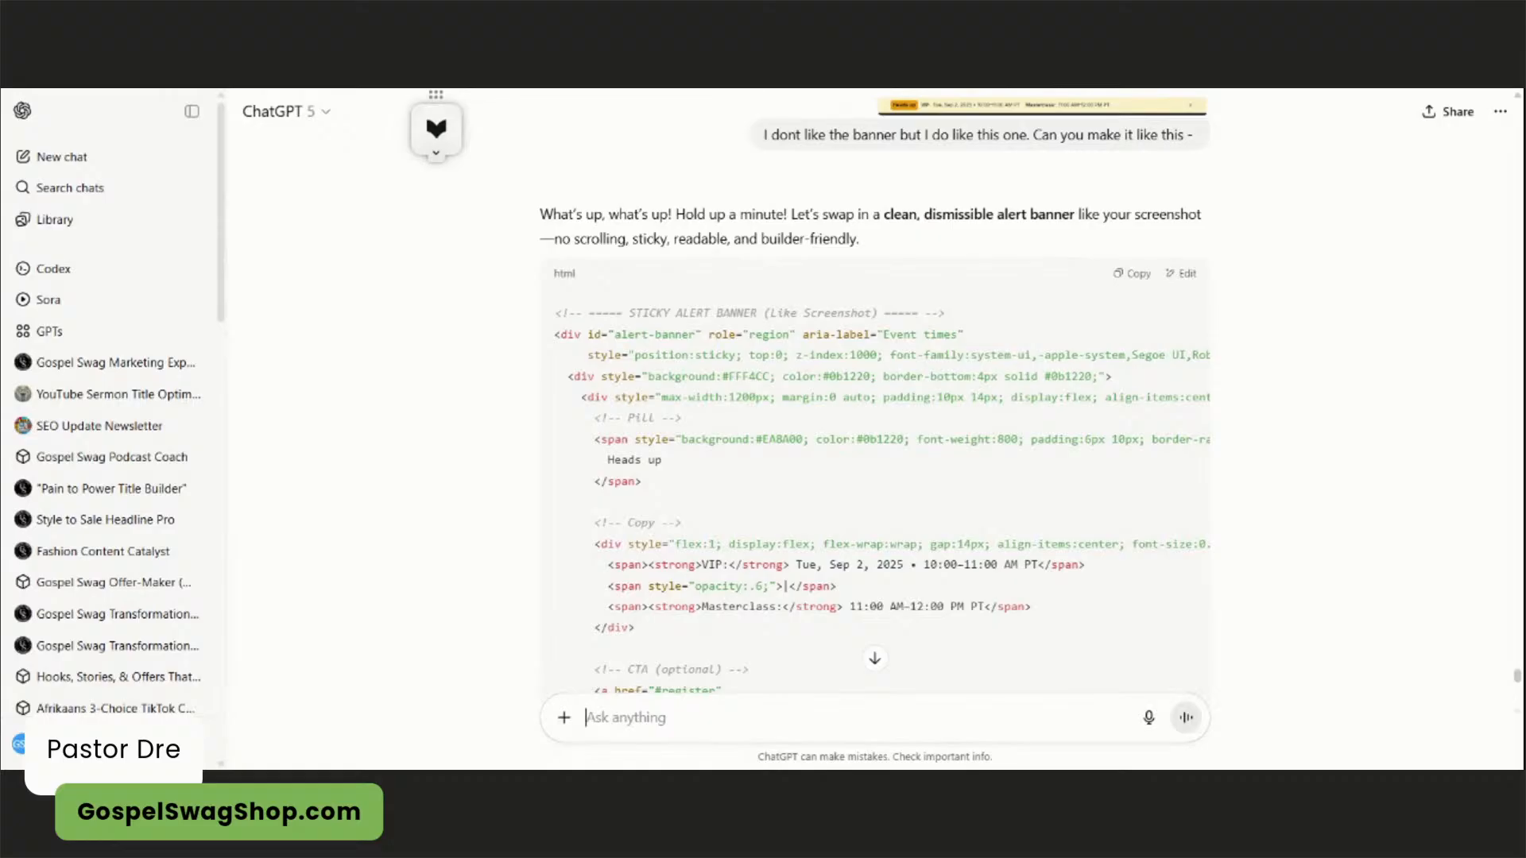
- Look through the generated sticky alert banner code and copy it
scroll(915, 391, down, 10)
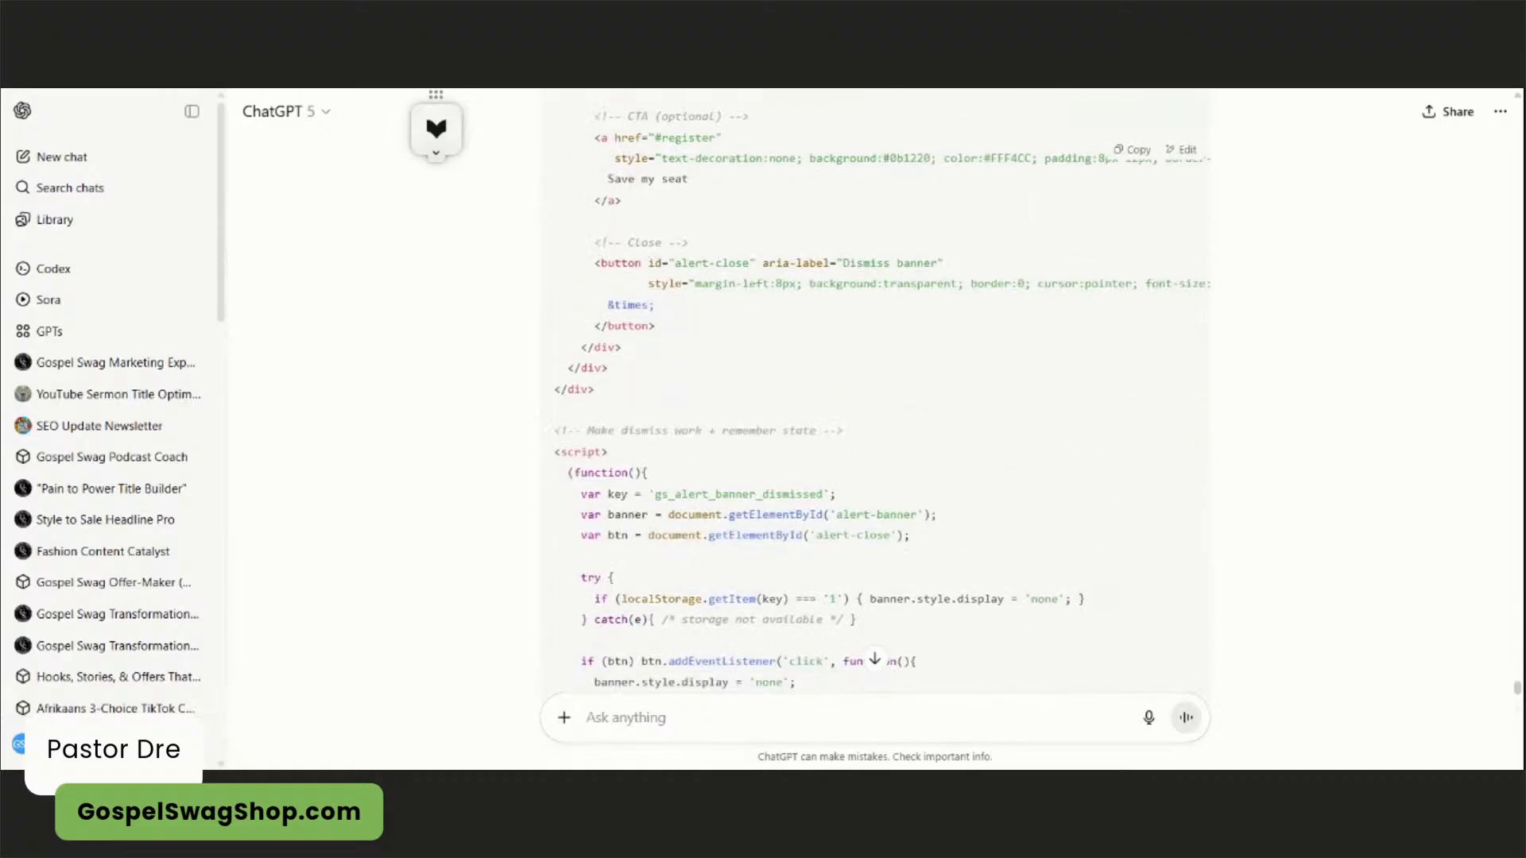
scroll(918, 391, up, 6)
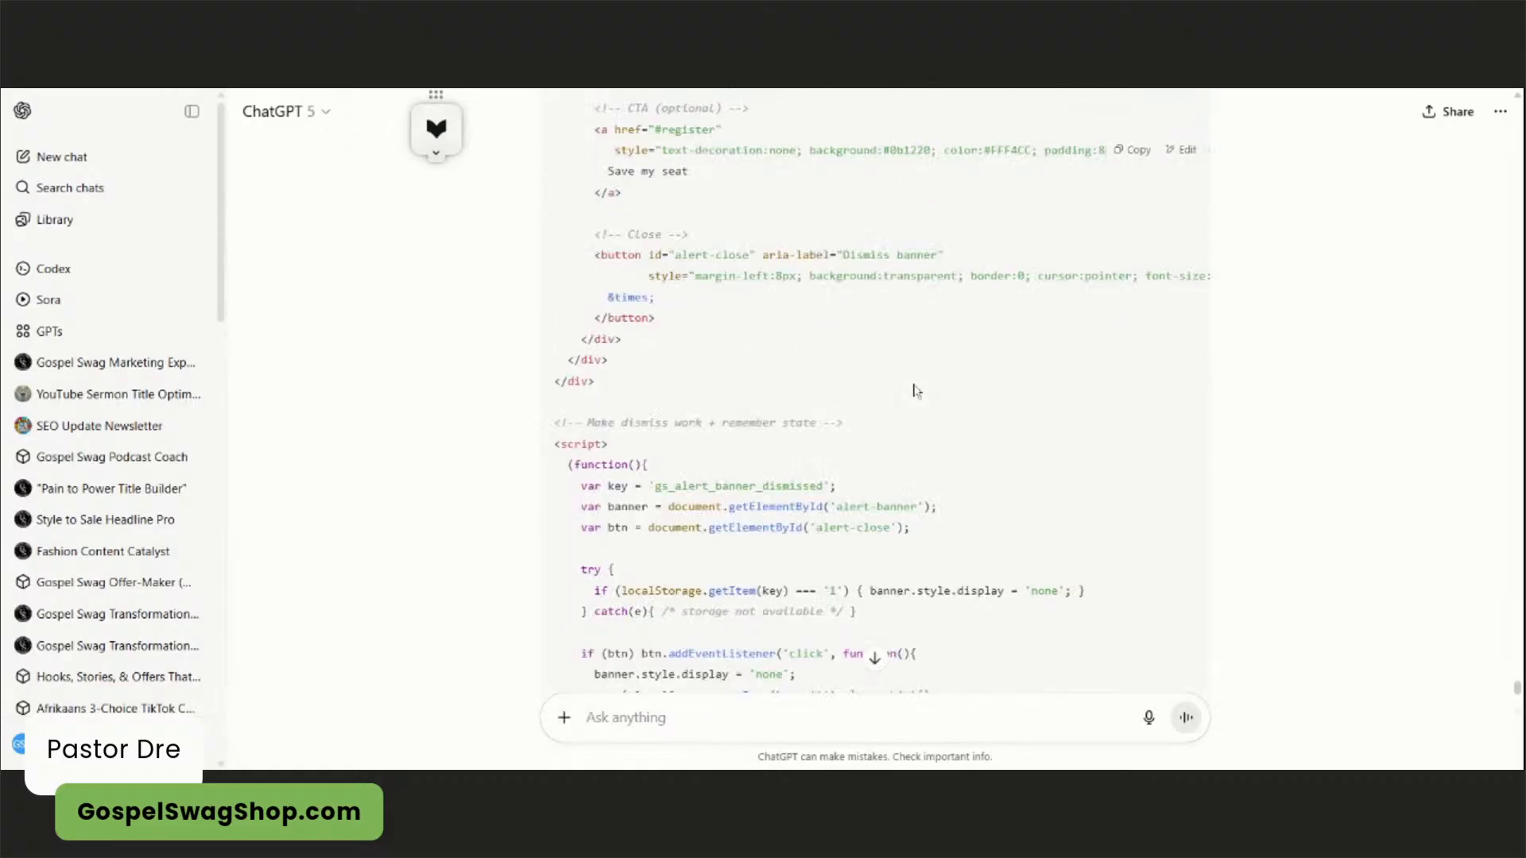
scroll(923, 390, up, 1)
click(1135, 150)
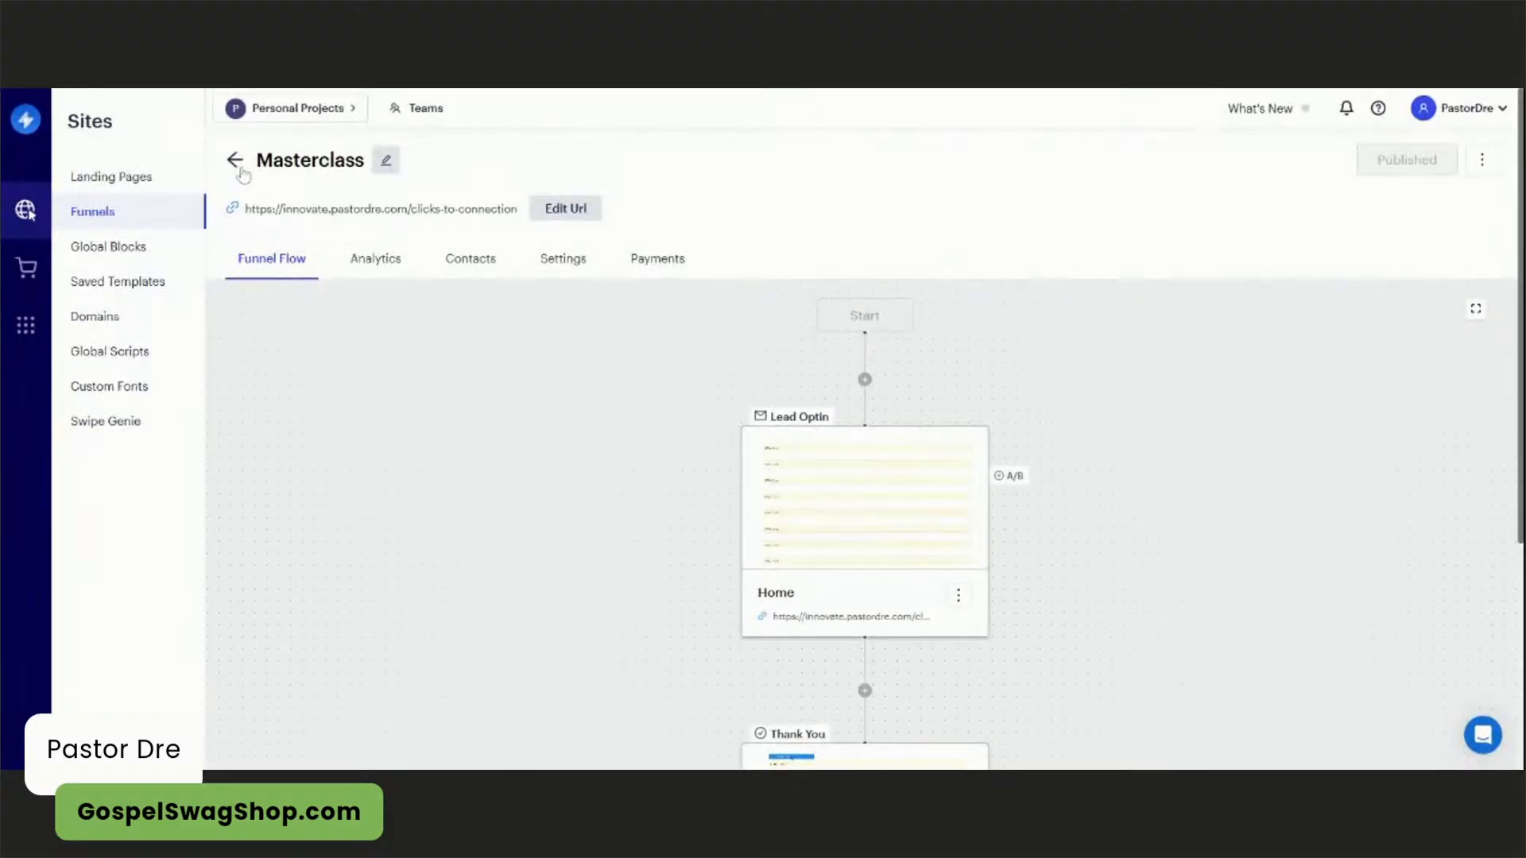
- Switch to Swipe Pages, return to the funnel list, and open the first Masterclass funnel's optin variant for editing
click(234, 162)
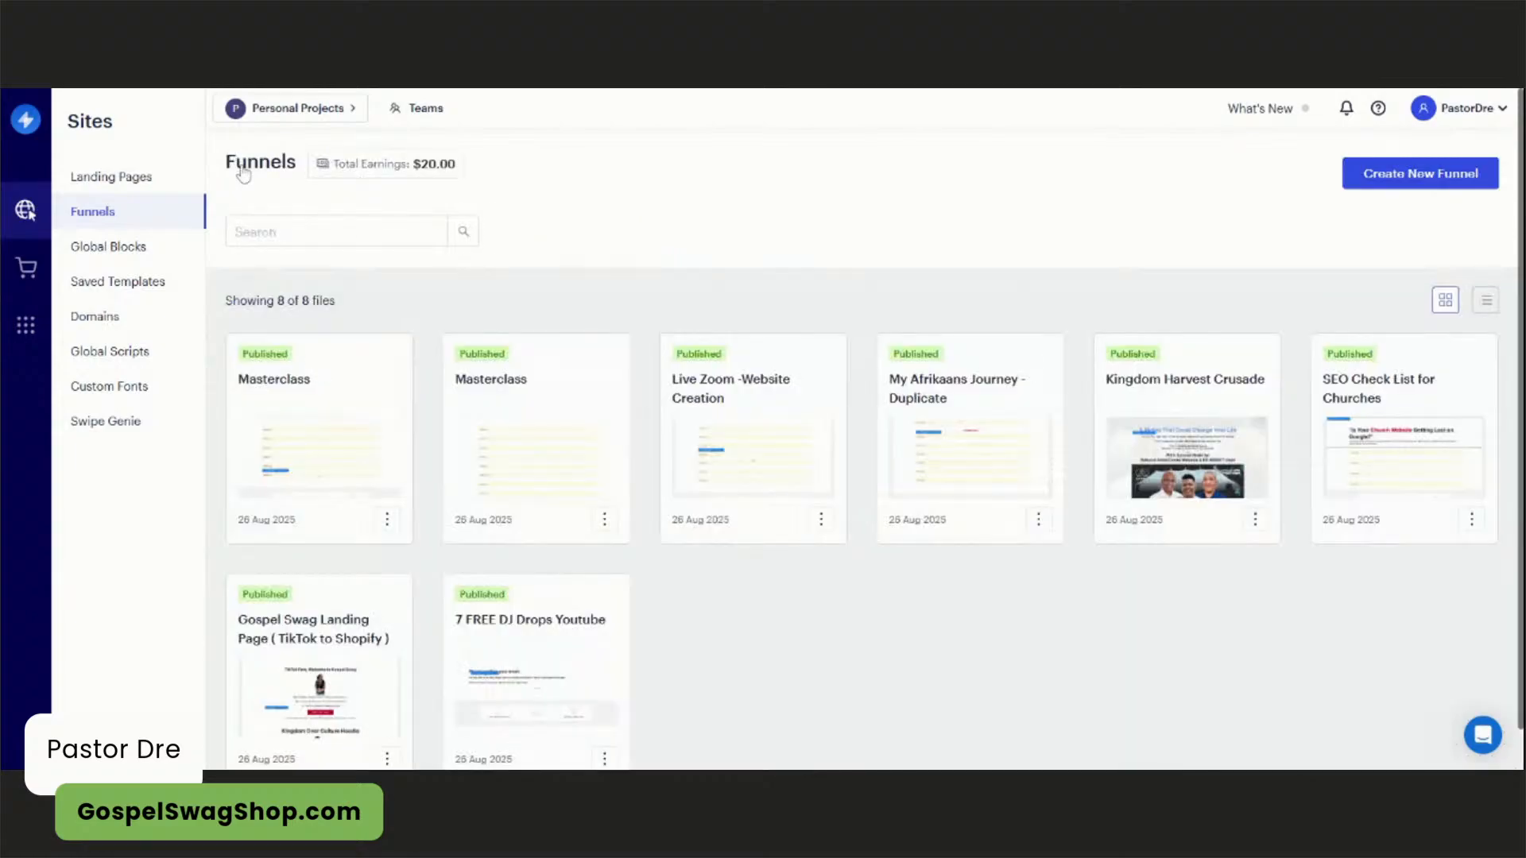
click(326, 395)
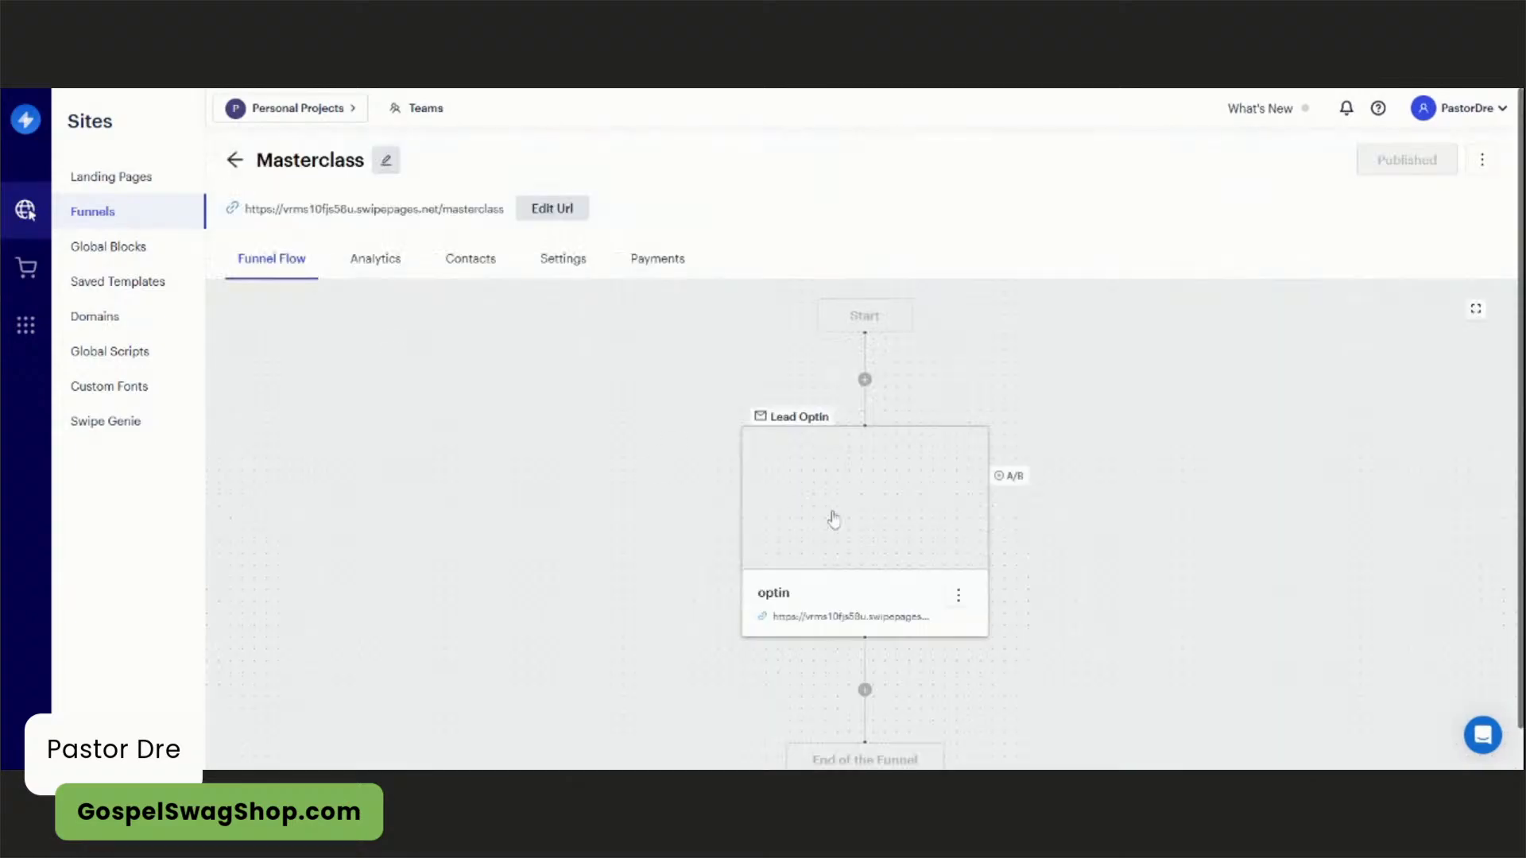
mouse_move(833, 517)
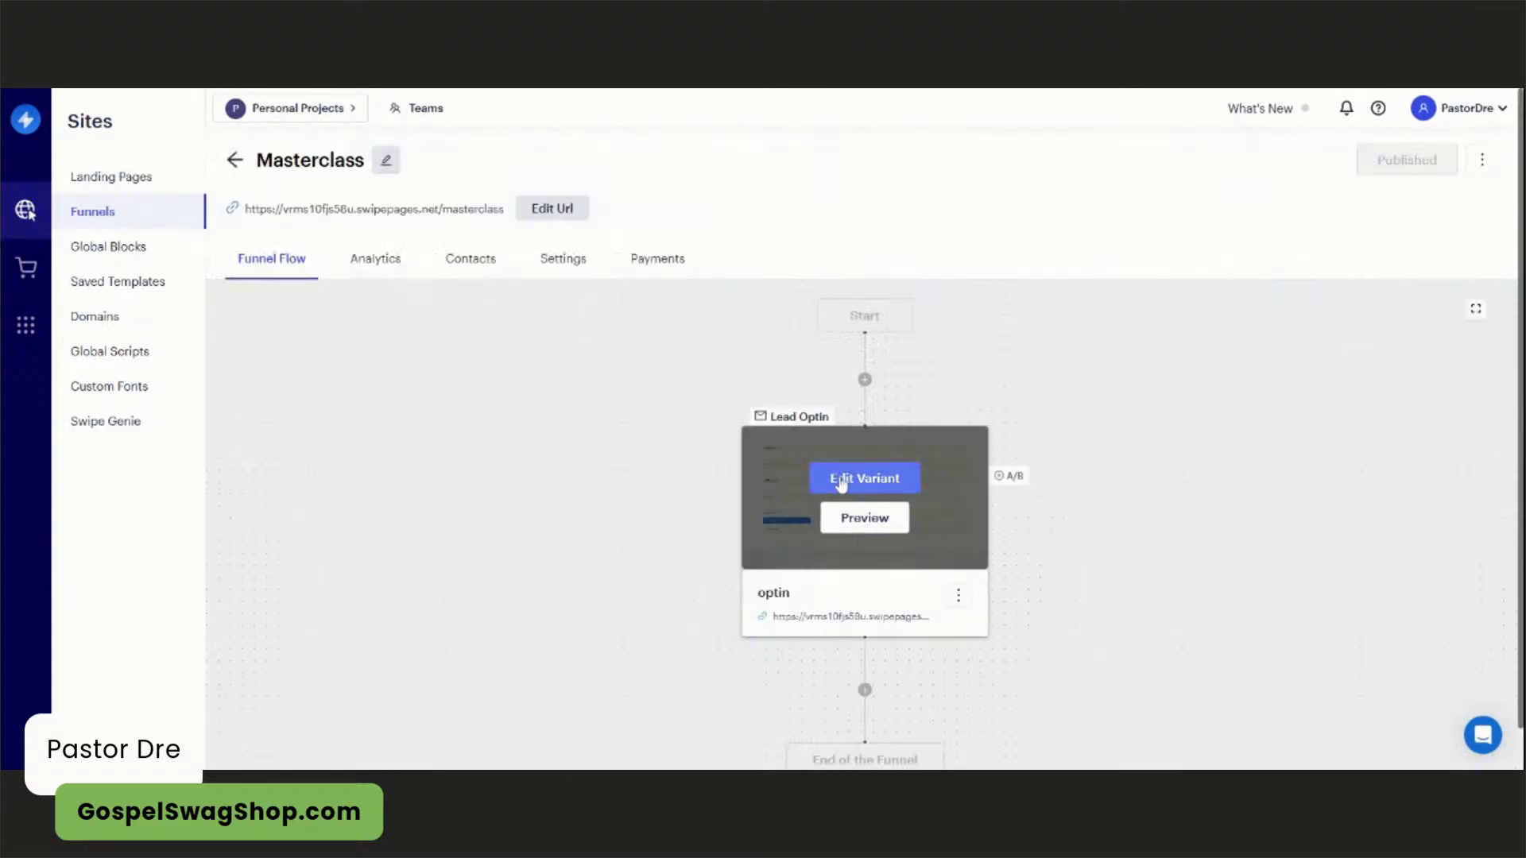
click(841, 484)
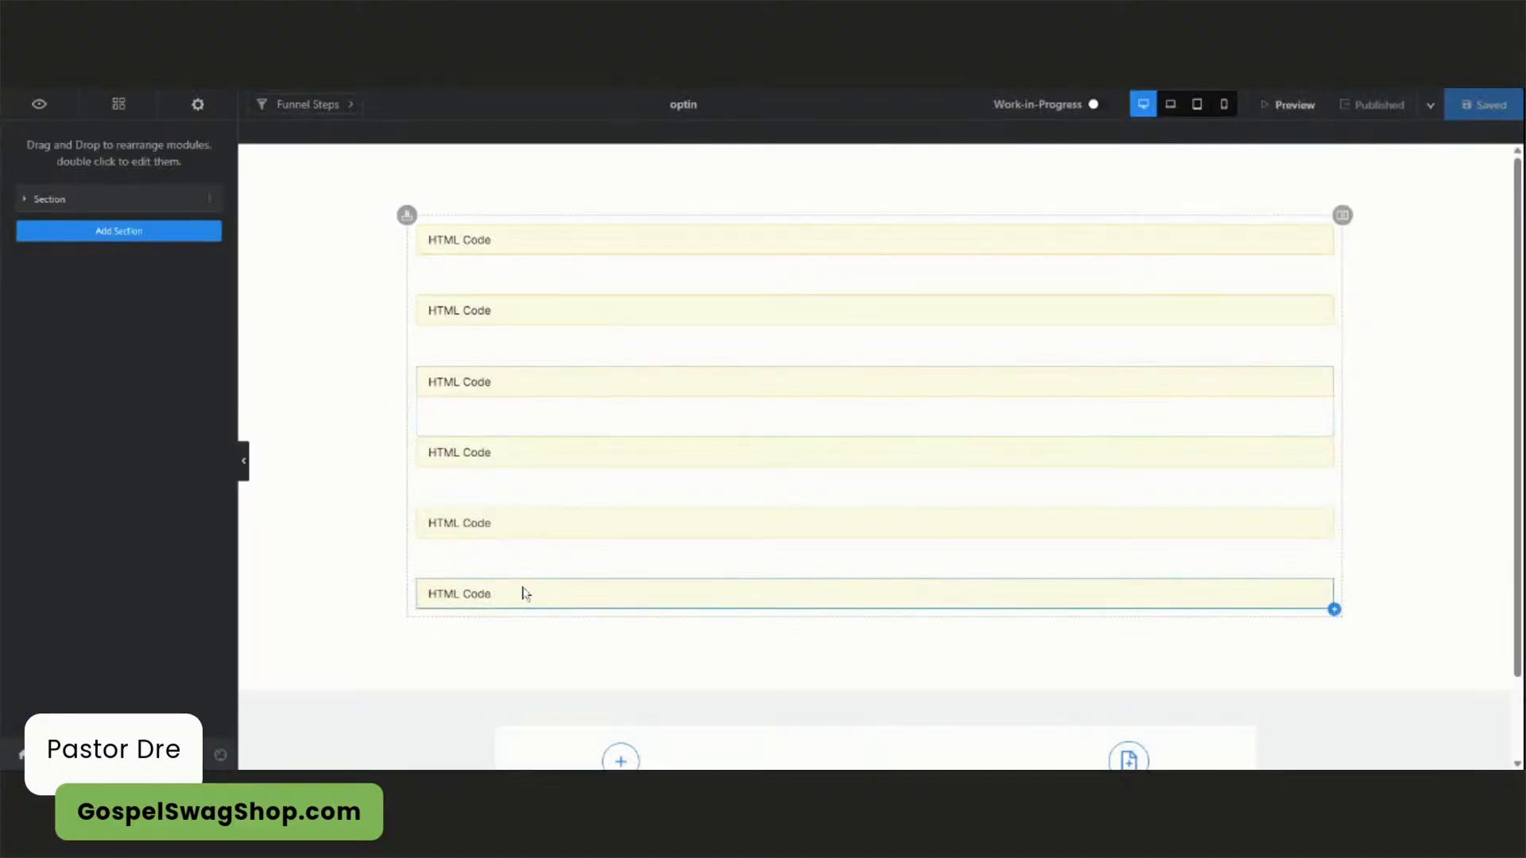
- Replace the last HTML block's code with the sticky alert banner code, and save and publish the page
click(520, 593)
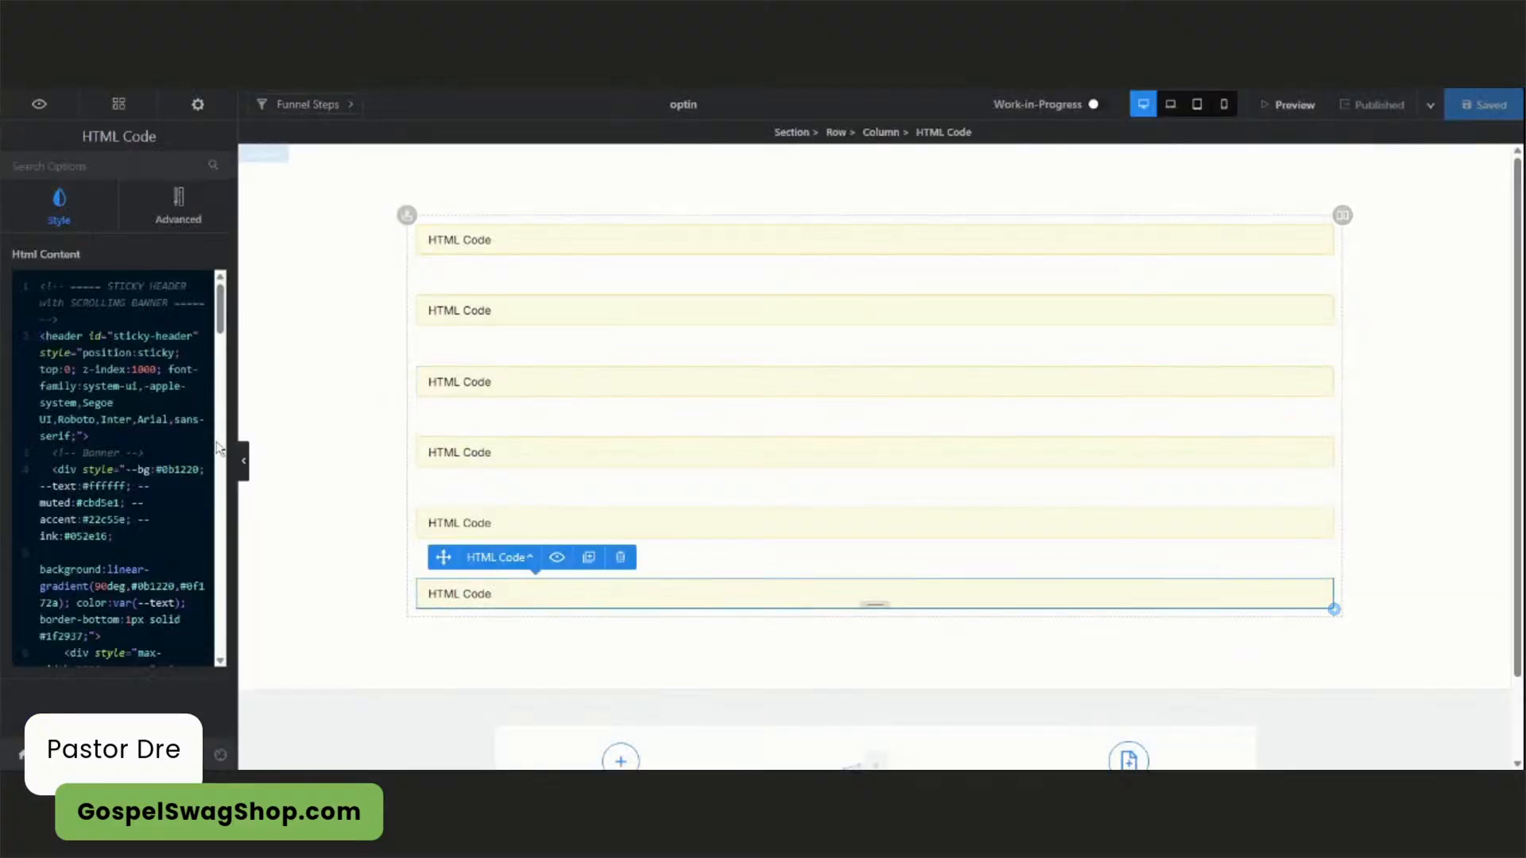
key(ctrl+a)
key(Delete)
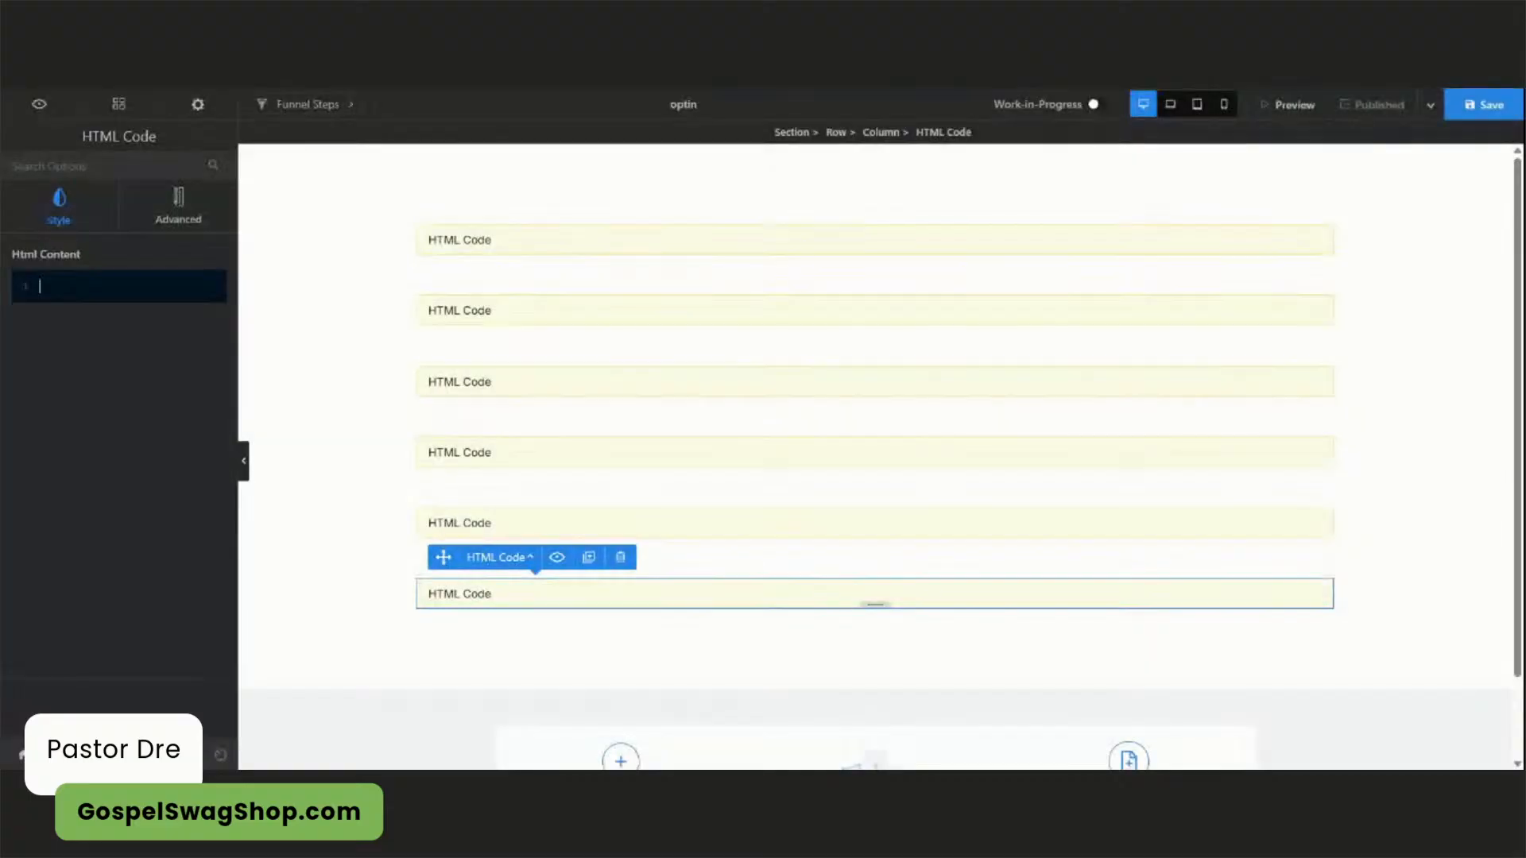
key(ctrl+v)
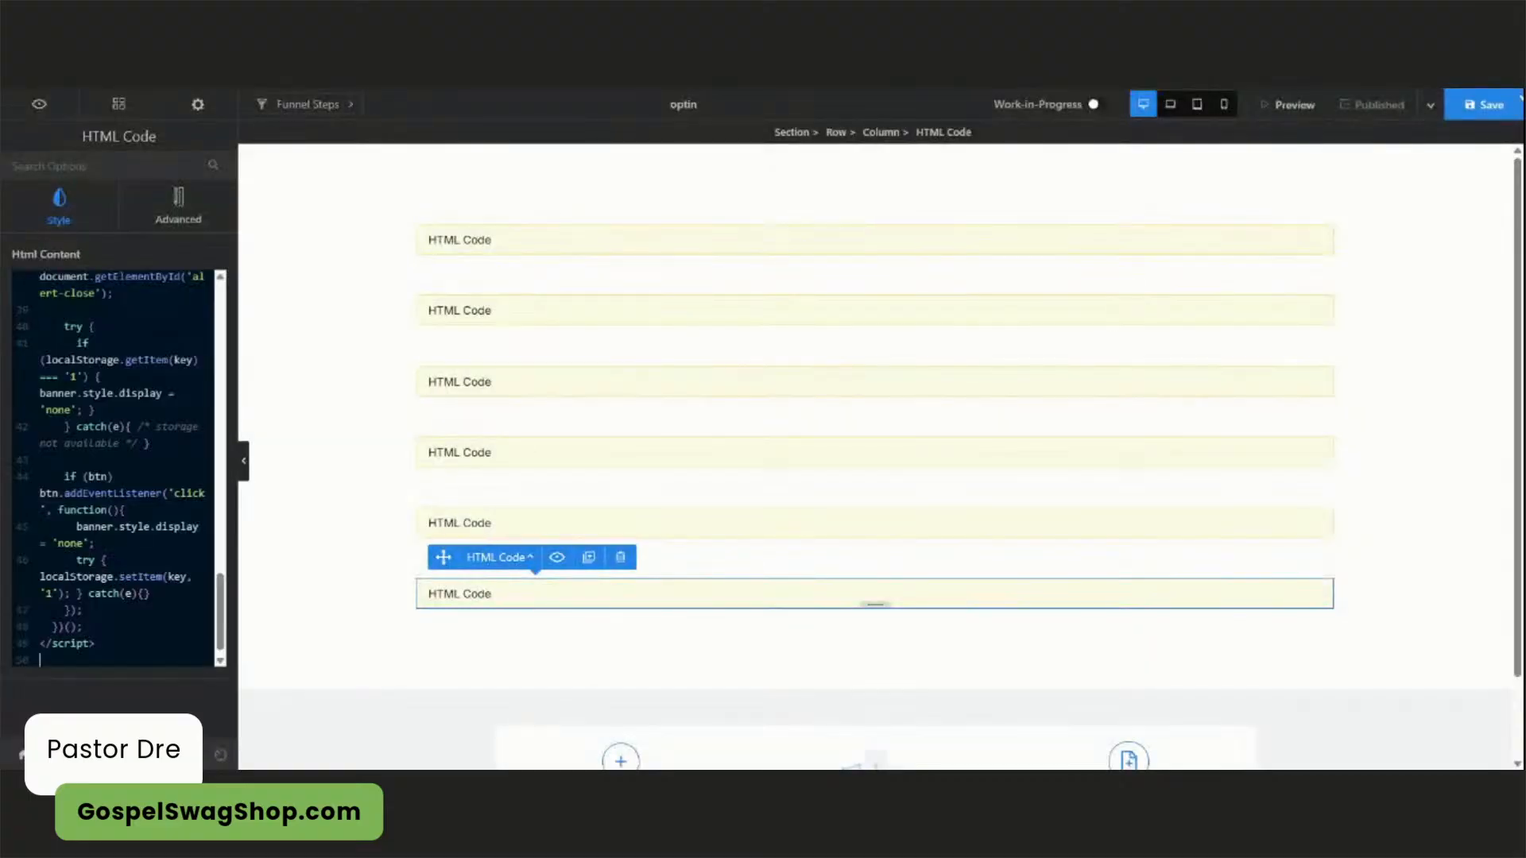
click(1483, 105)
click(1385, 104)
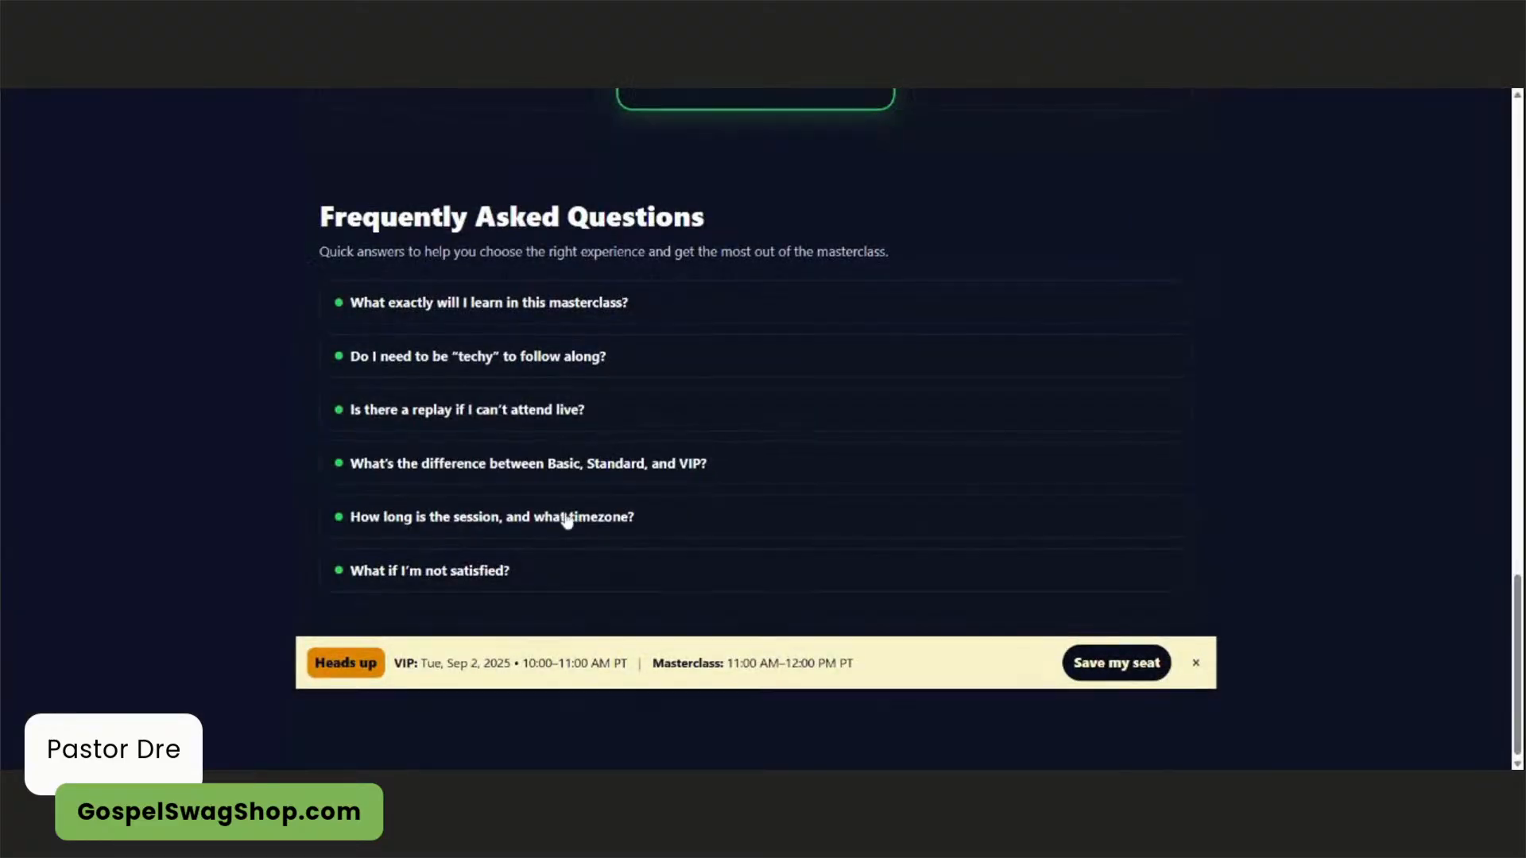
- Check where the Heads up banner sits on the live page relative to the pricing and FAQ sections
scroll(565, 517, up, 5)
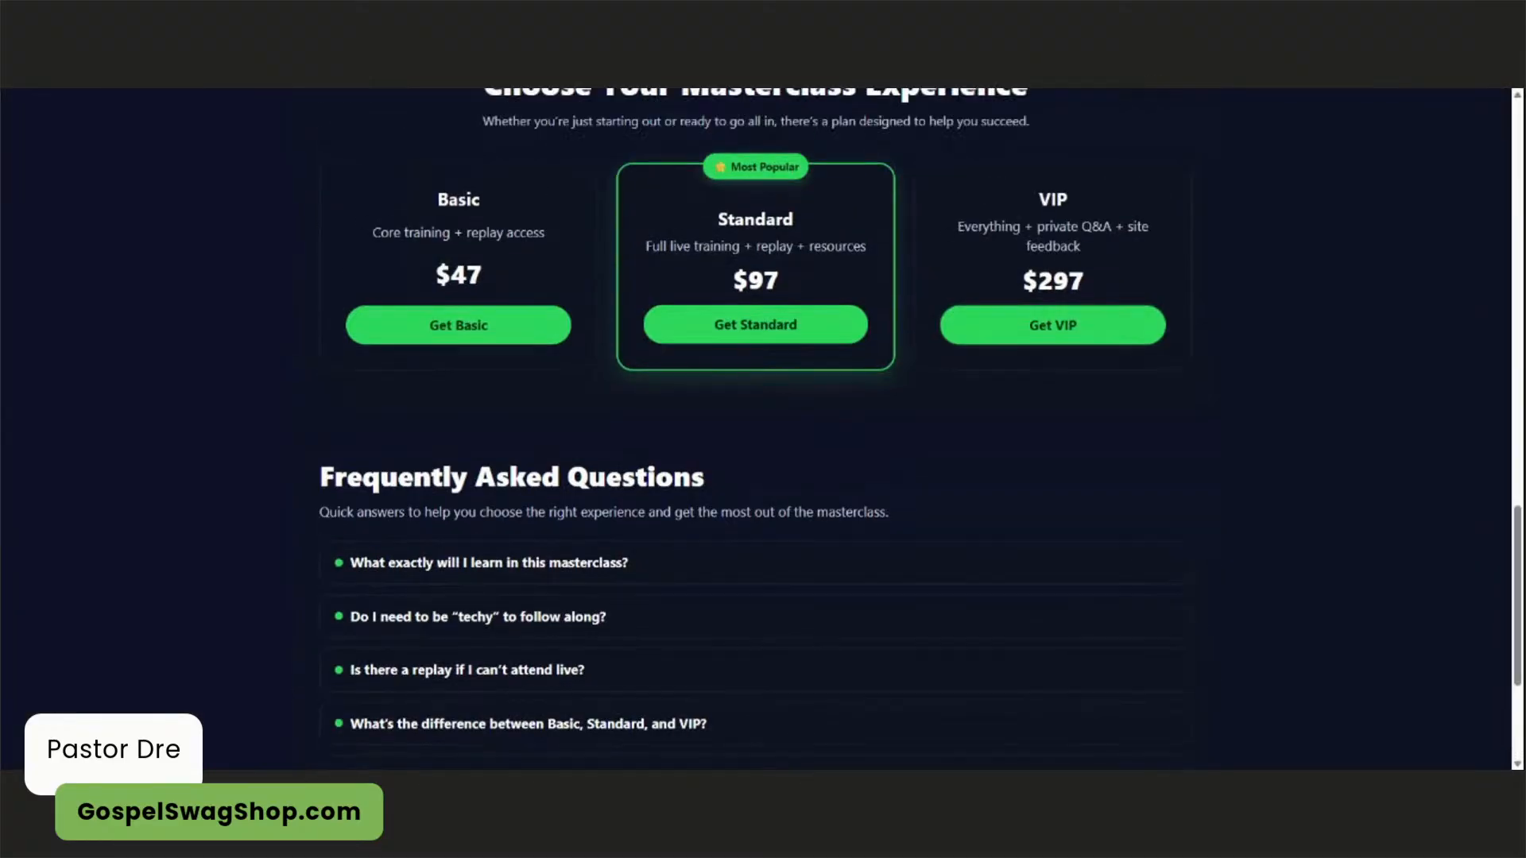
scroll(578, 512, up, 3)
scroll(578, 324, down, 7)
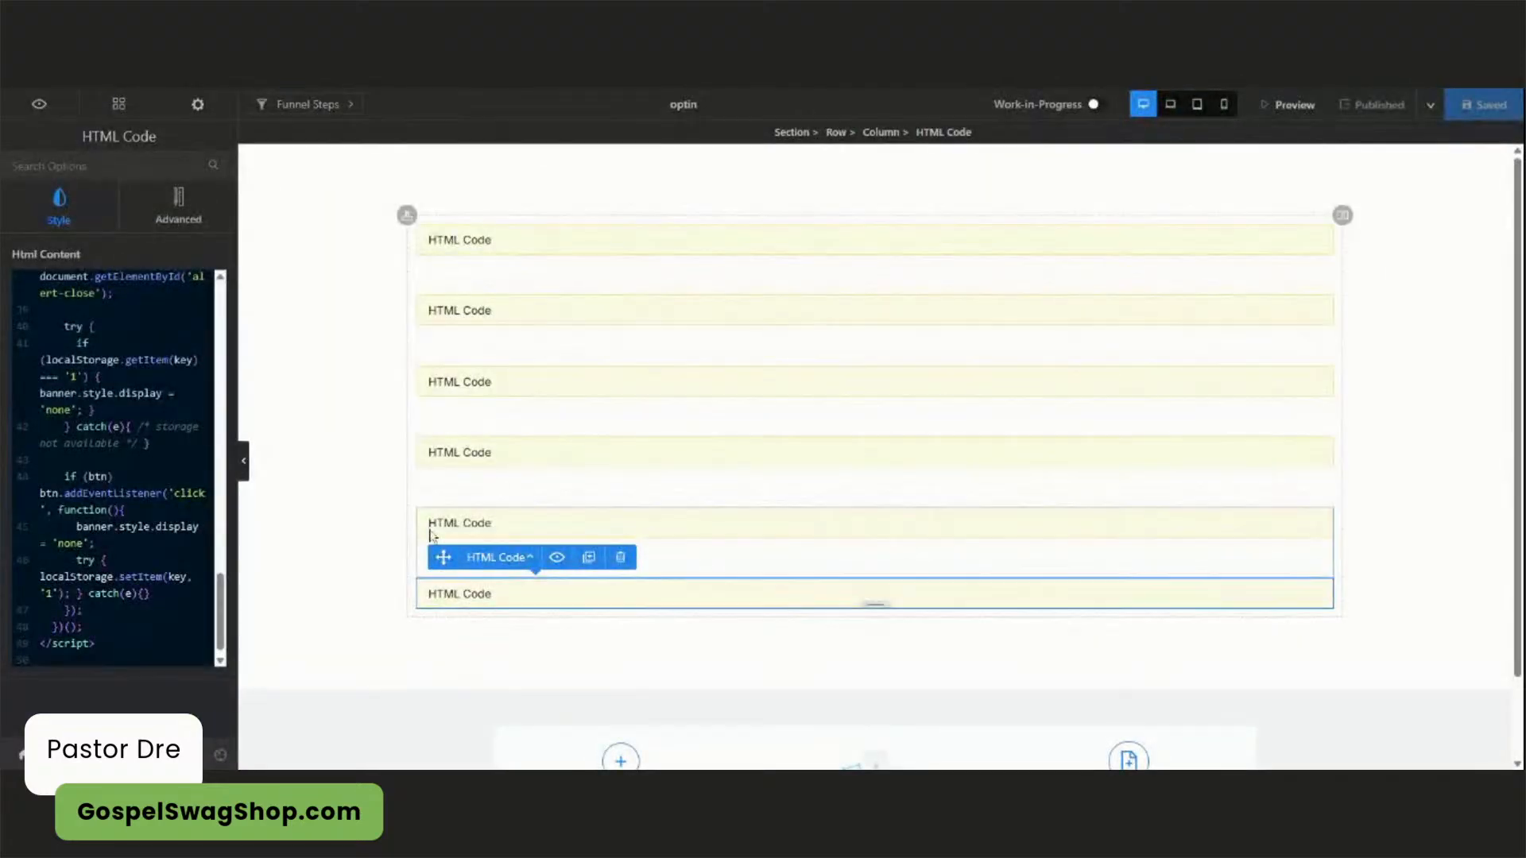
- Move the alert banner HTML block above all other blocks, and save and publish the page
drag(442, 543, 469, 245)
click(1469, 105)
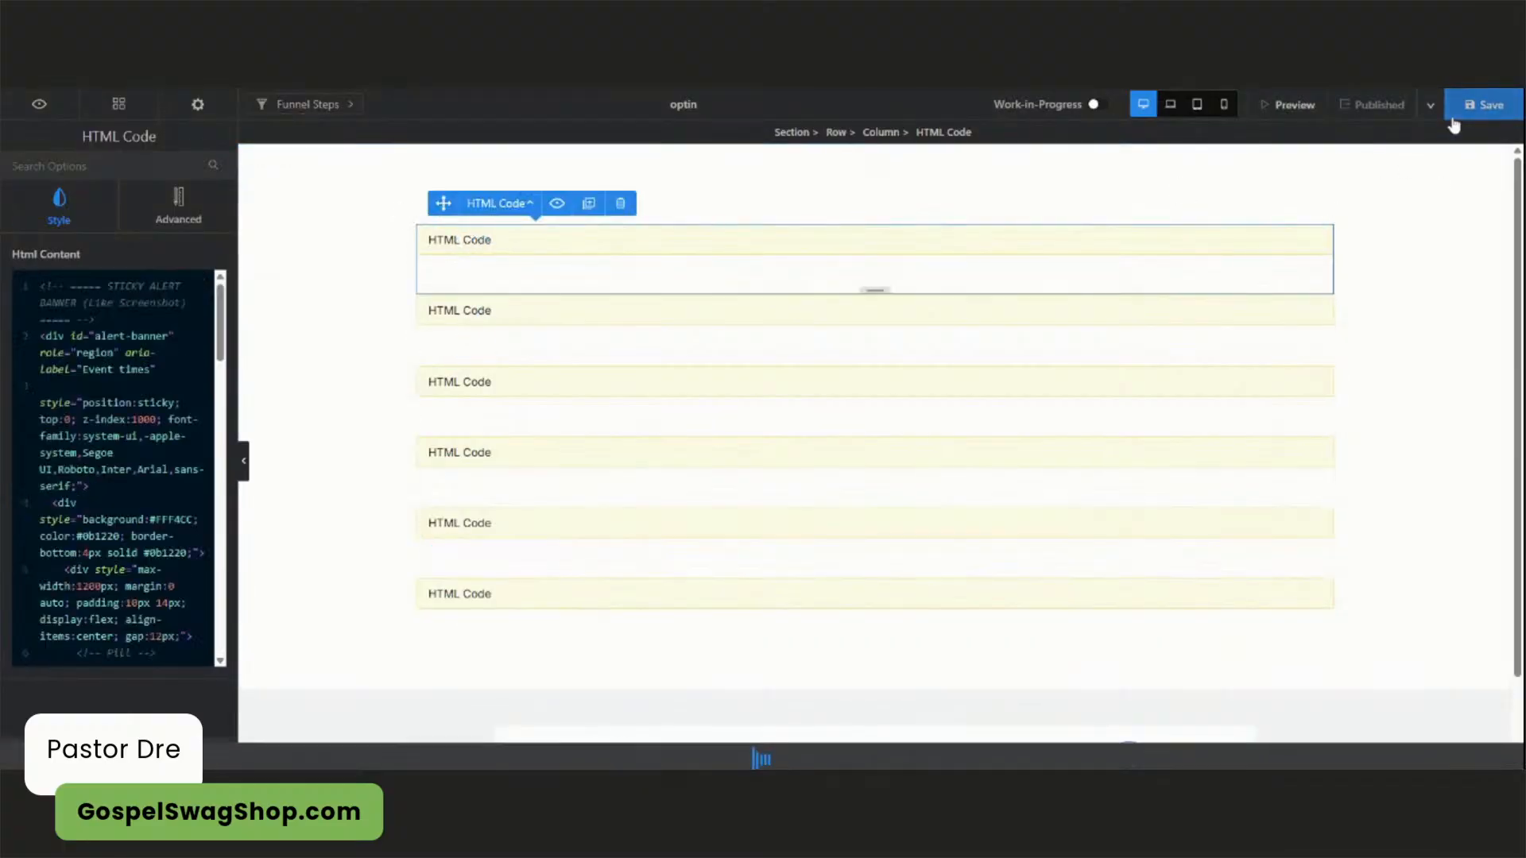
click(1391, 108)
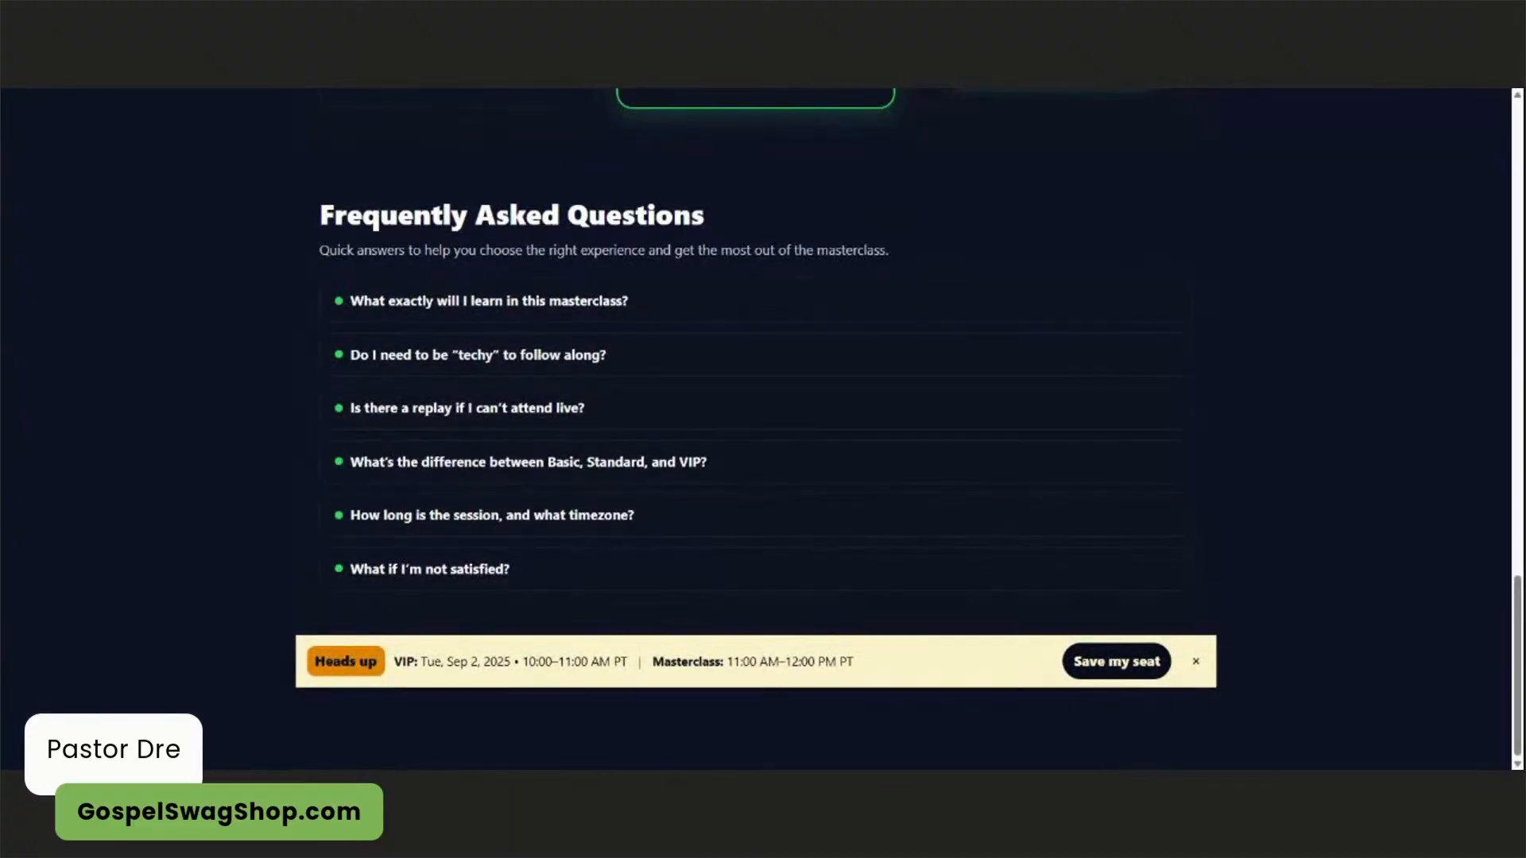
- Examine the updated live page from the Heads up banner and hero through the countdown, scorecard, pricing and FAQ sections
scroll(560, 426, down, 3)
scroll(566, 436, up, 20)
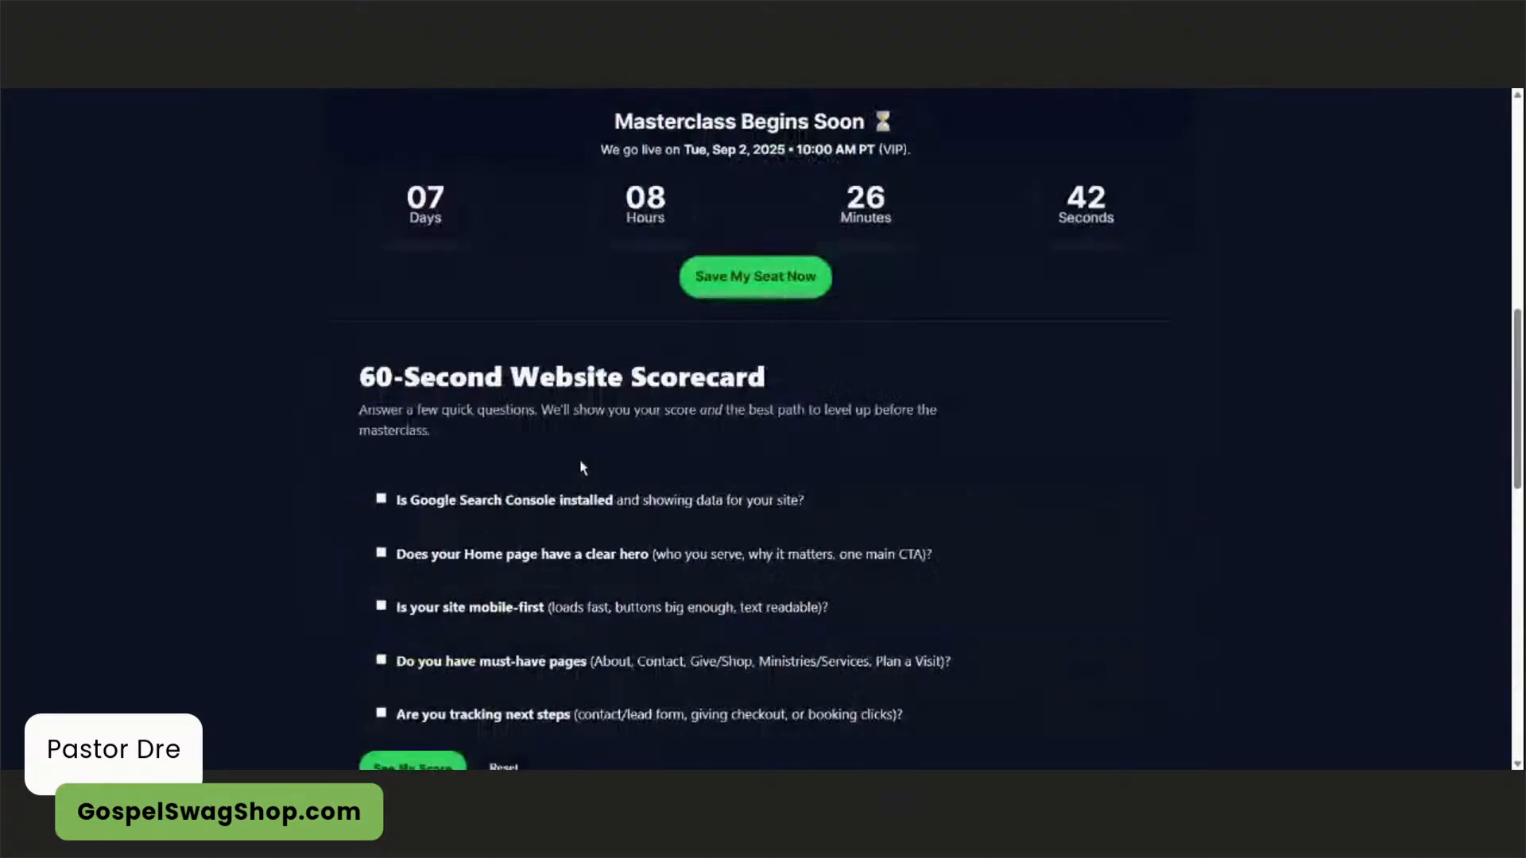
scroll(582, 468, up, 2)
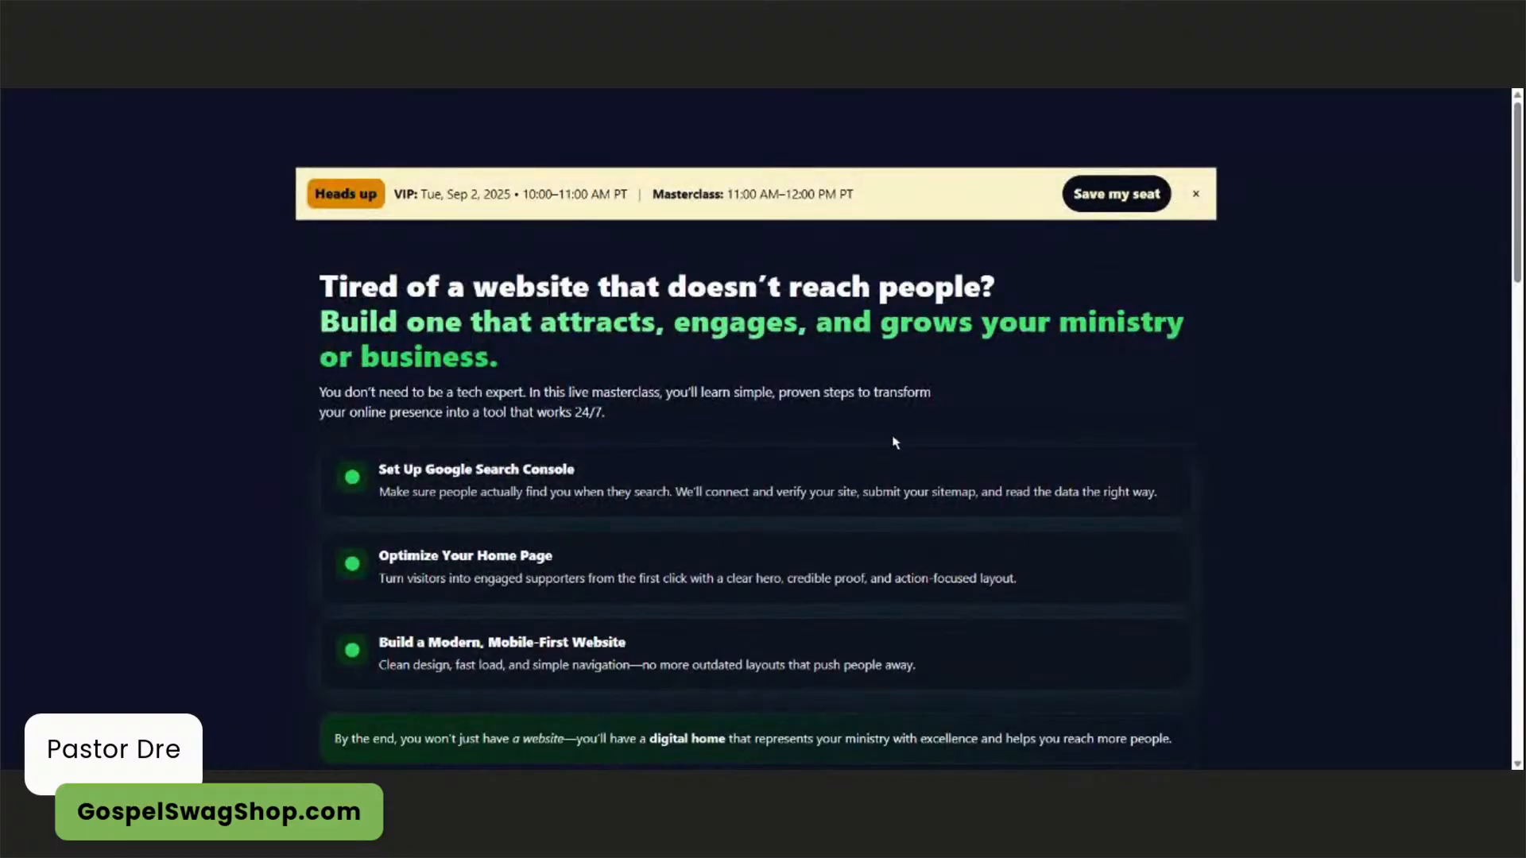
scroll(893, 436, down, 5)
scroll(859, 446, down, 4)
scroll(855, 437, up, 6)
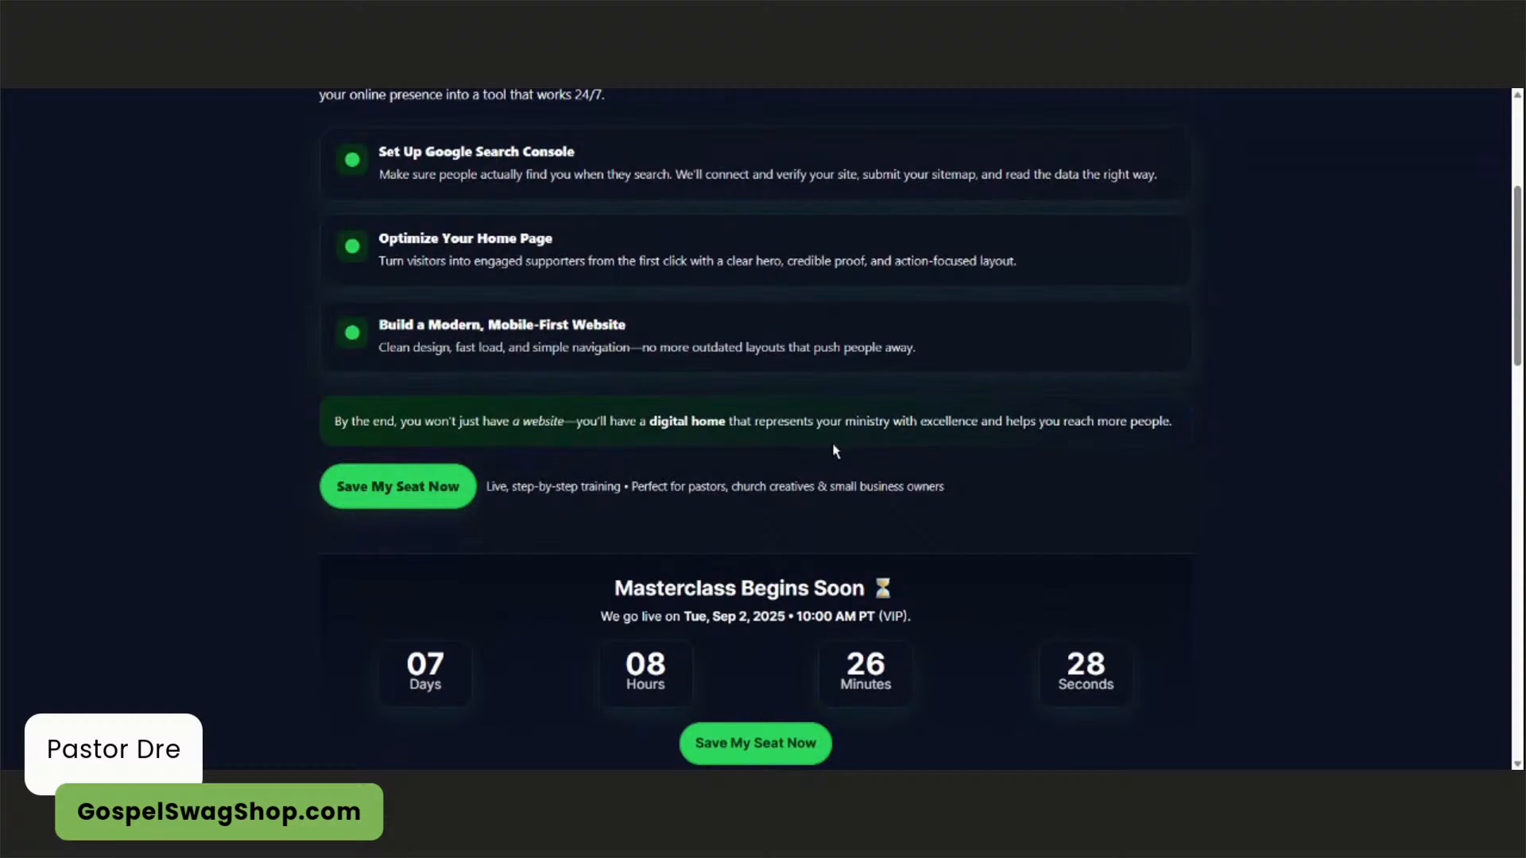
scroll(818, 422, down, 10)
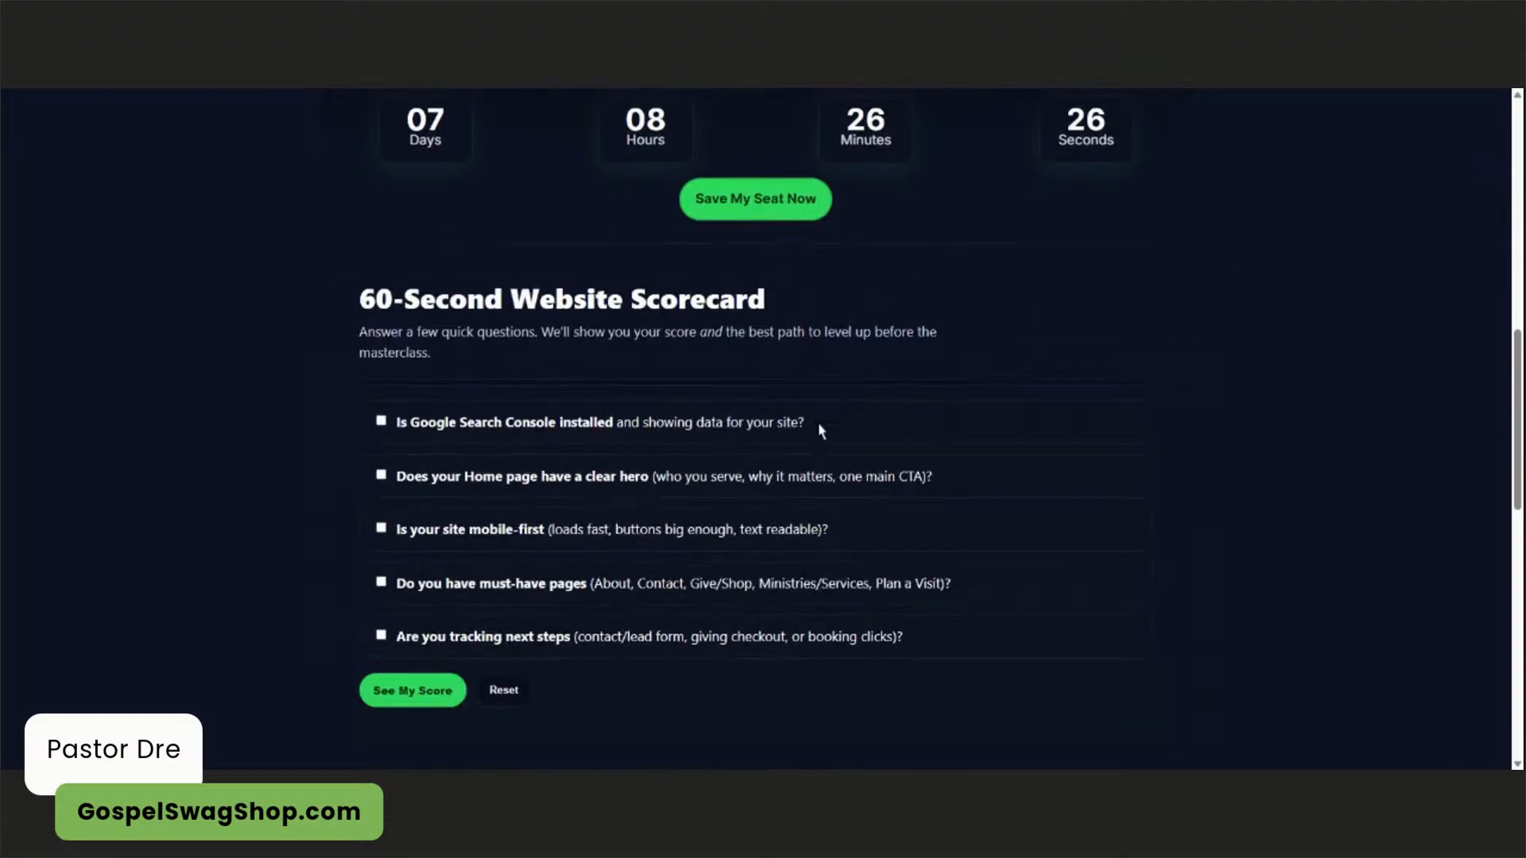
scroll(820, 430, down, 7)
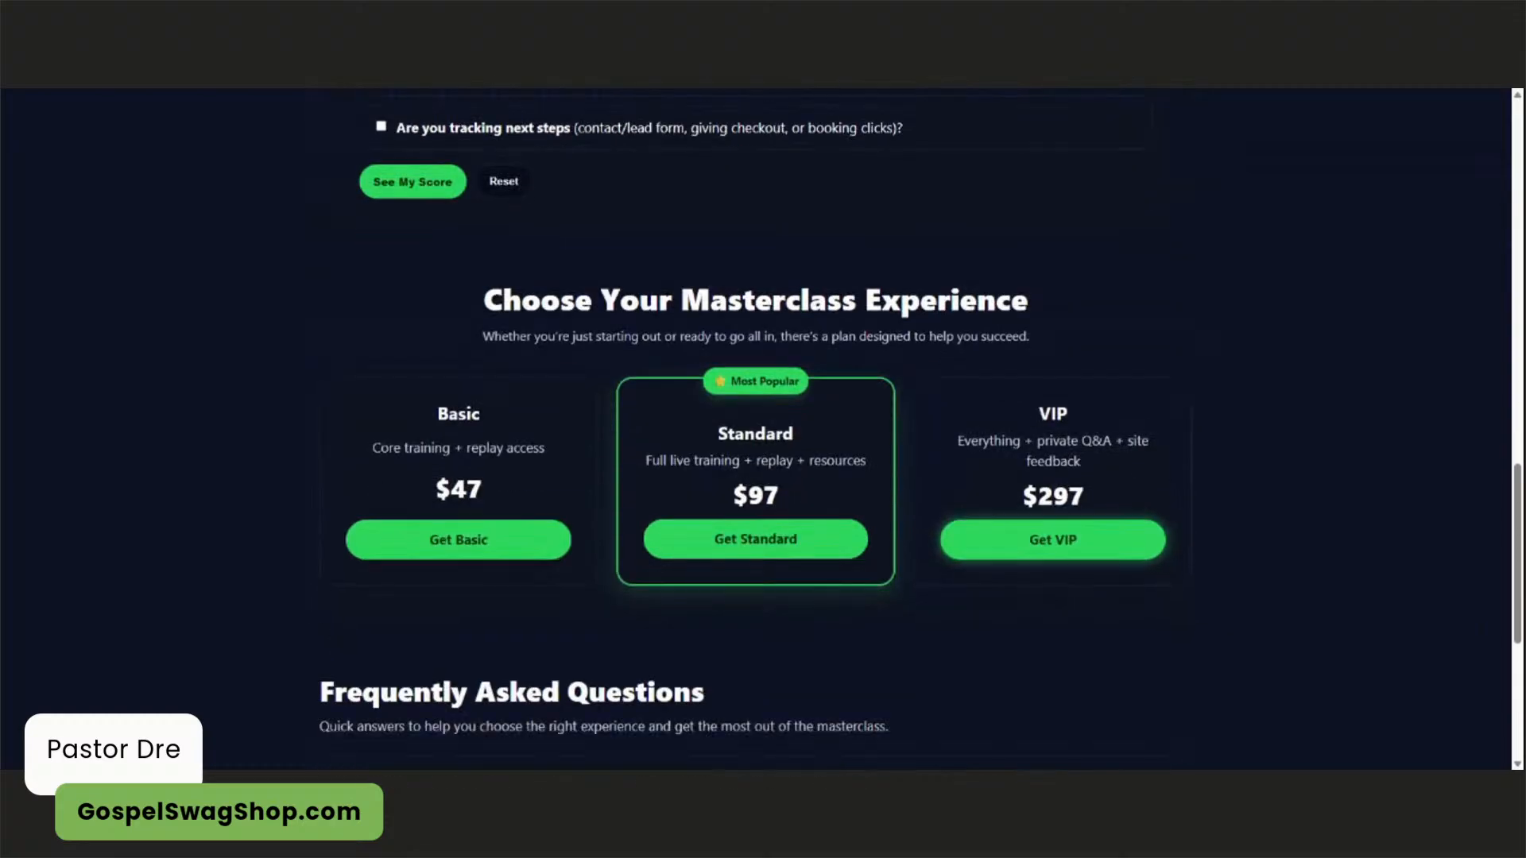
scroll(818, 432, up, 20)
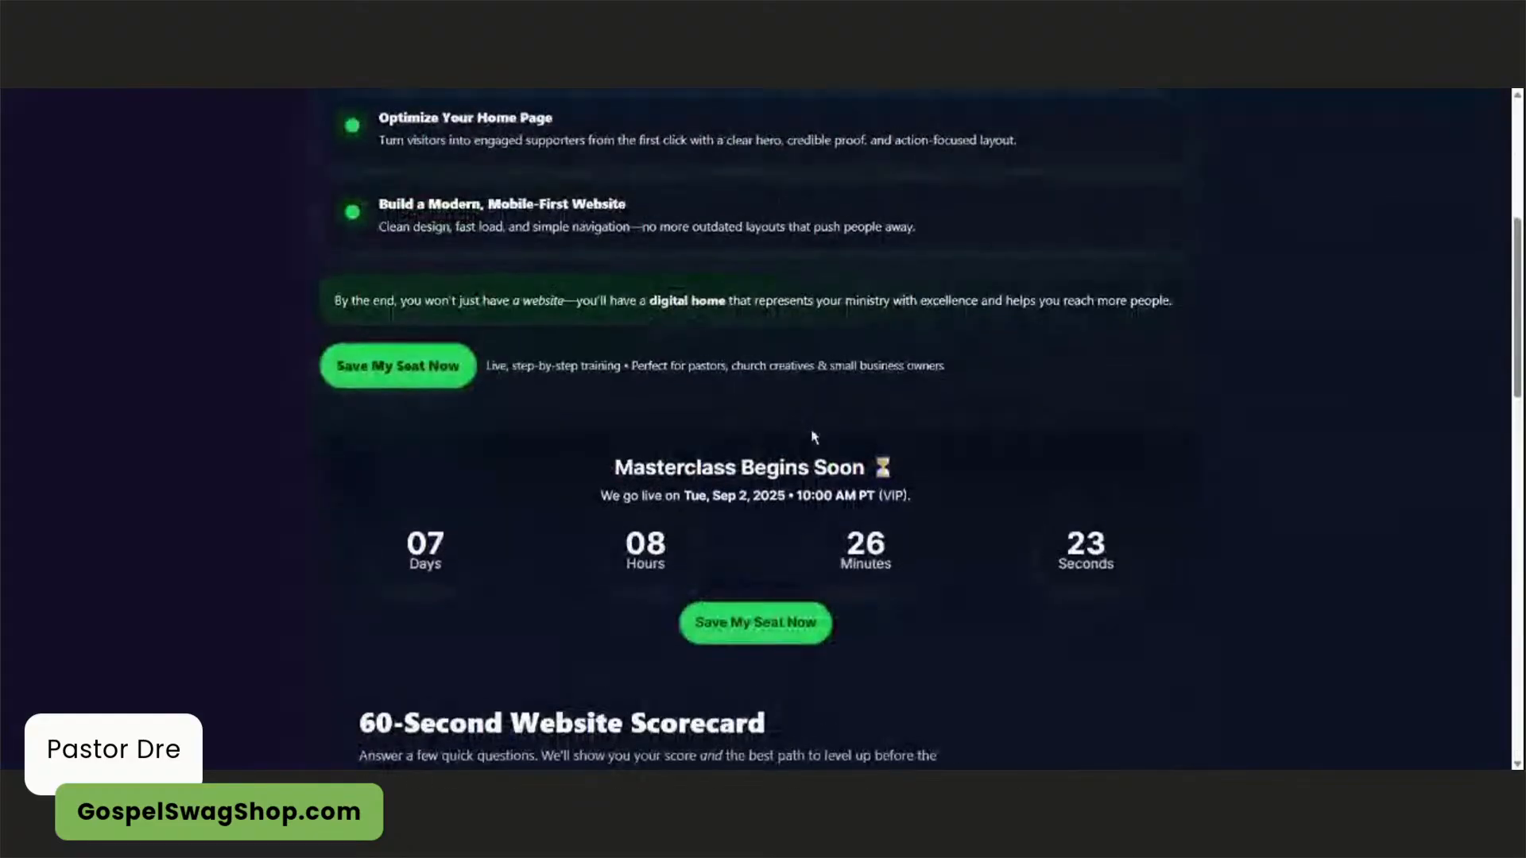